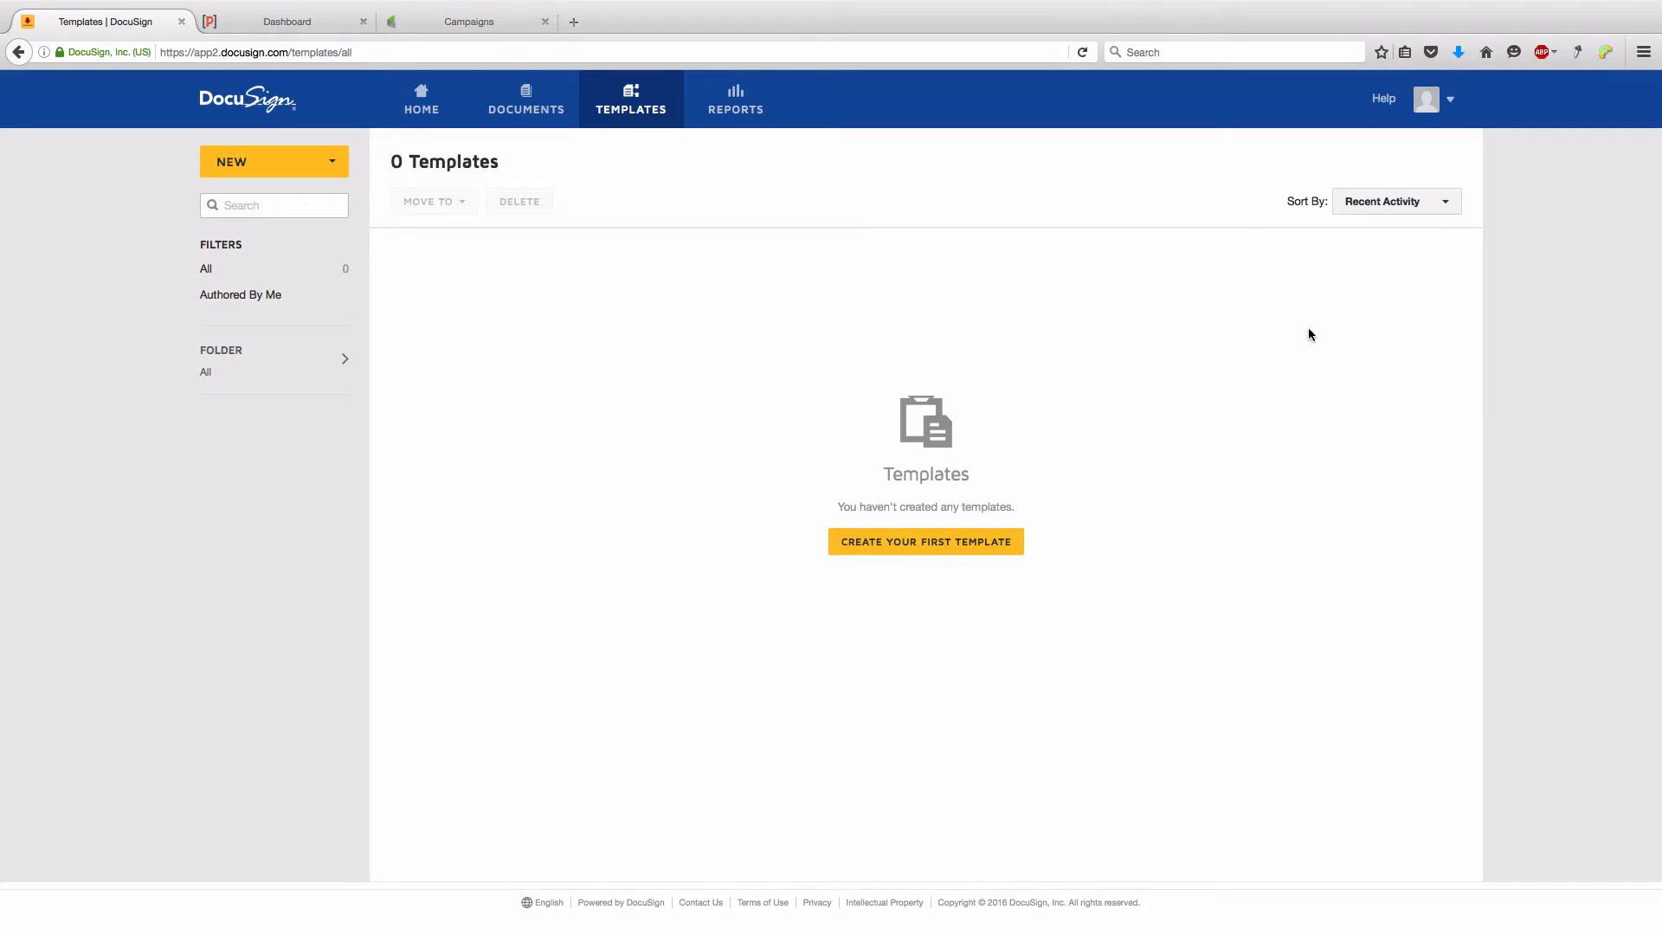
# - Create a new DocuSign template and upload Contract_For_Services_Rendered.pdf from the Desktop as its document
pyautogui.click(971, 535)
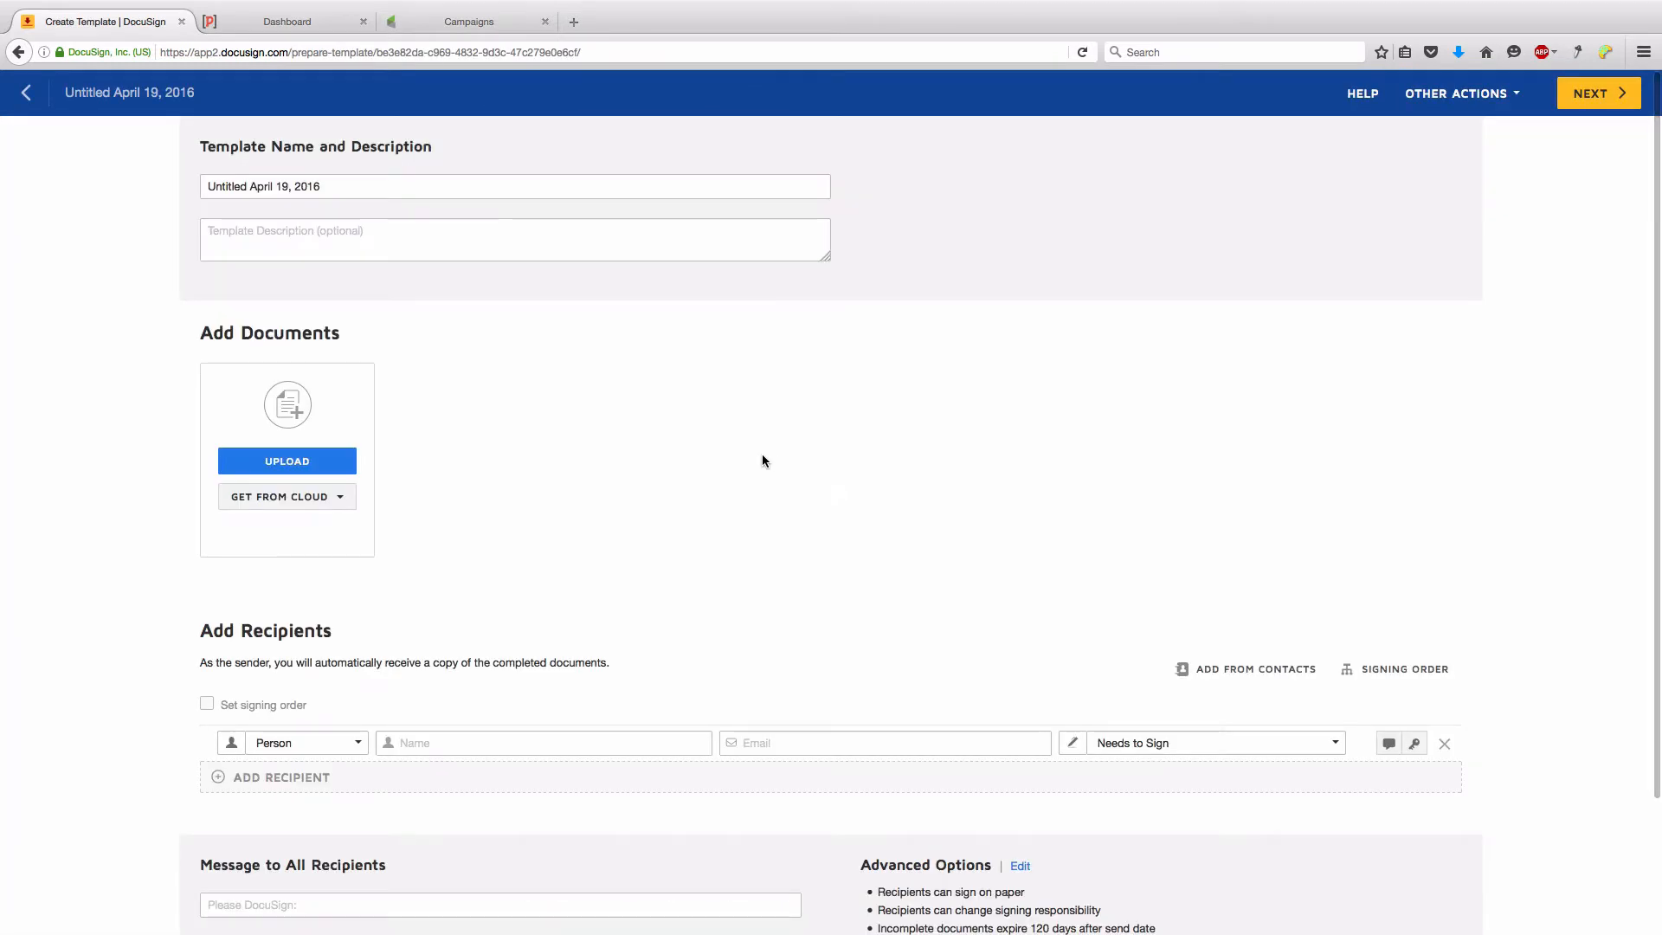
pyautogui.click(332, 462)
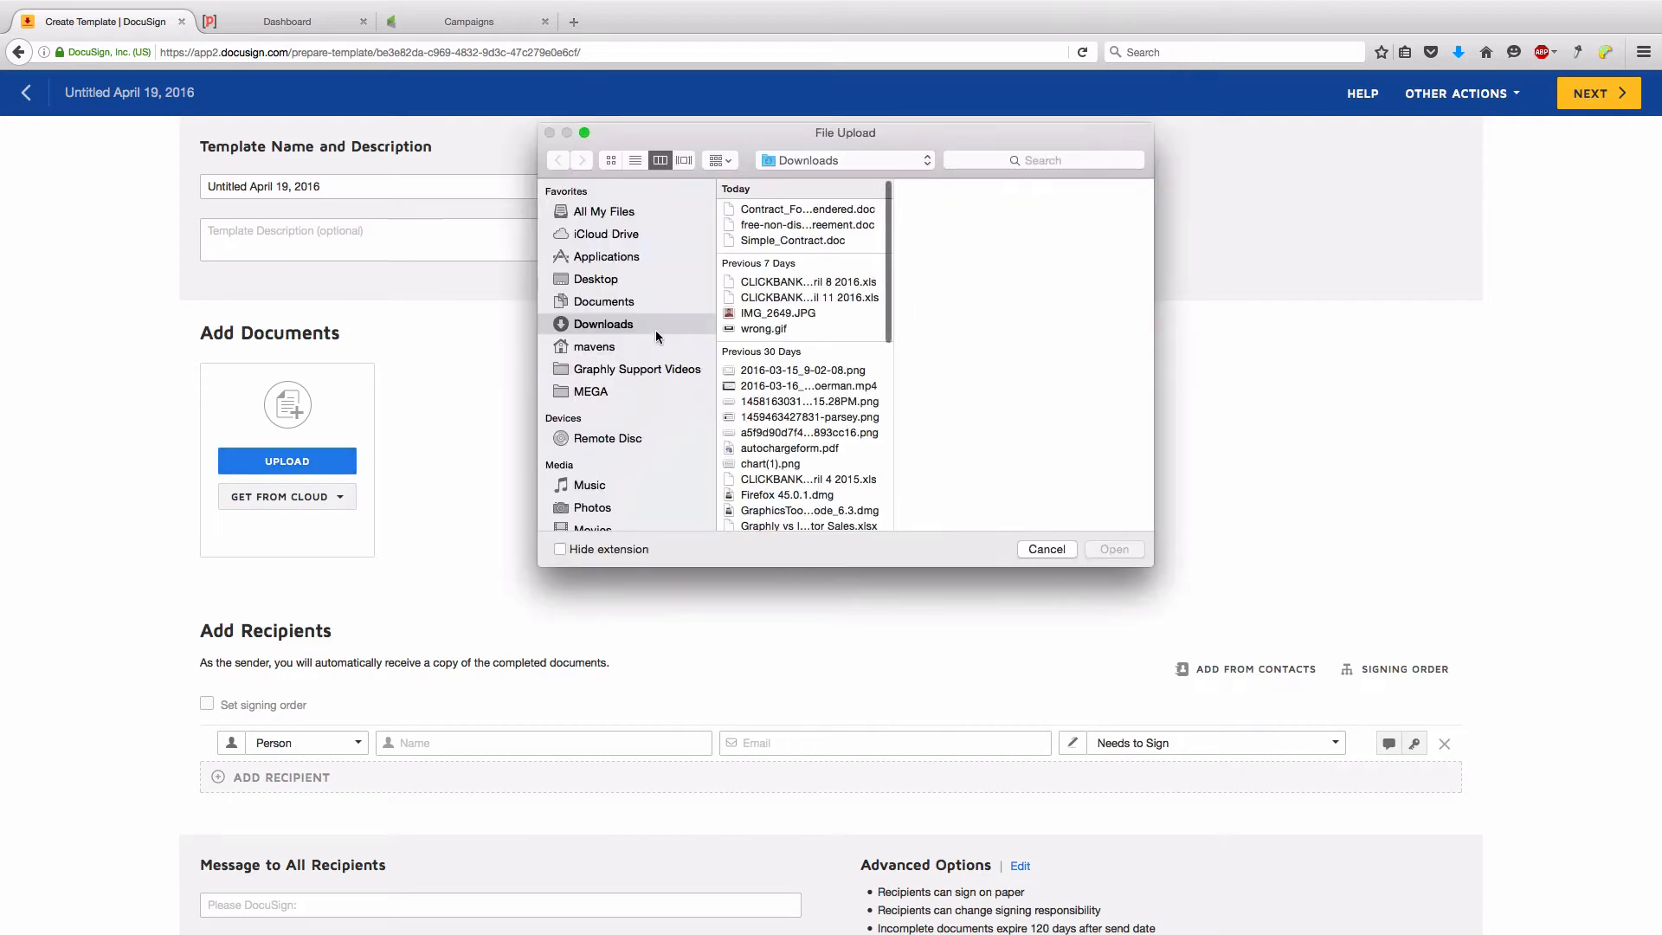
pyautogui.click(635, 306)
pyautogui.click(627, 281)
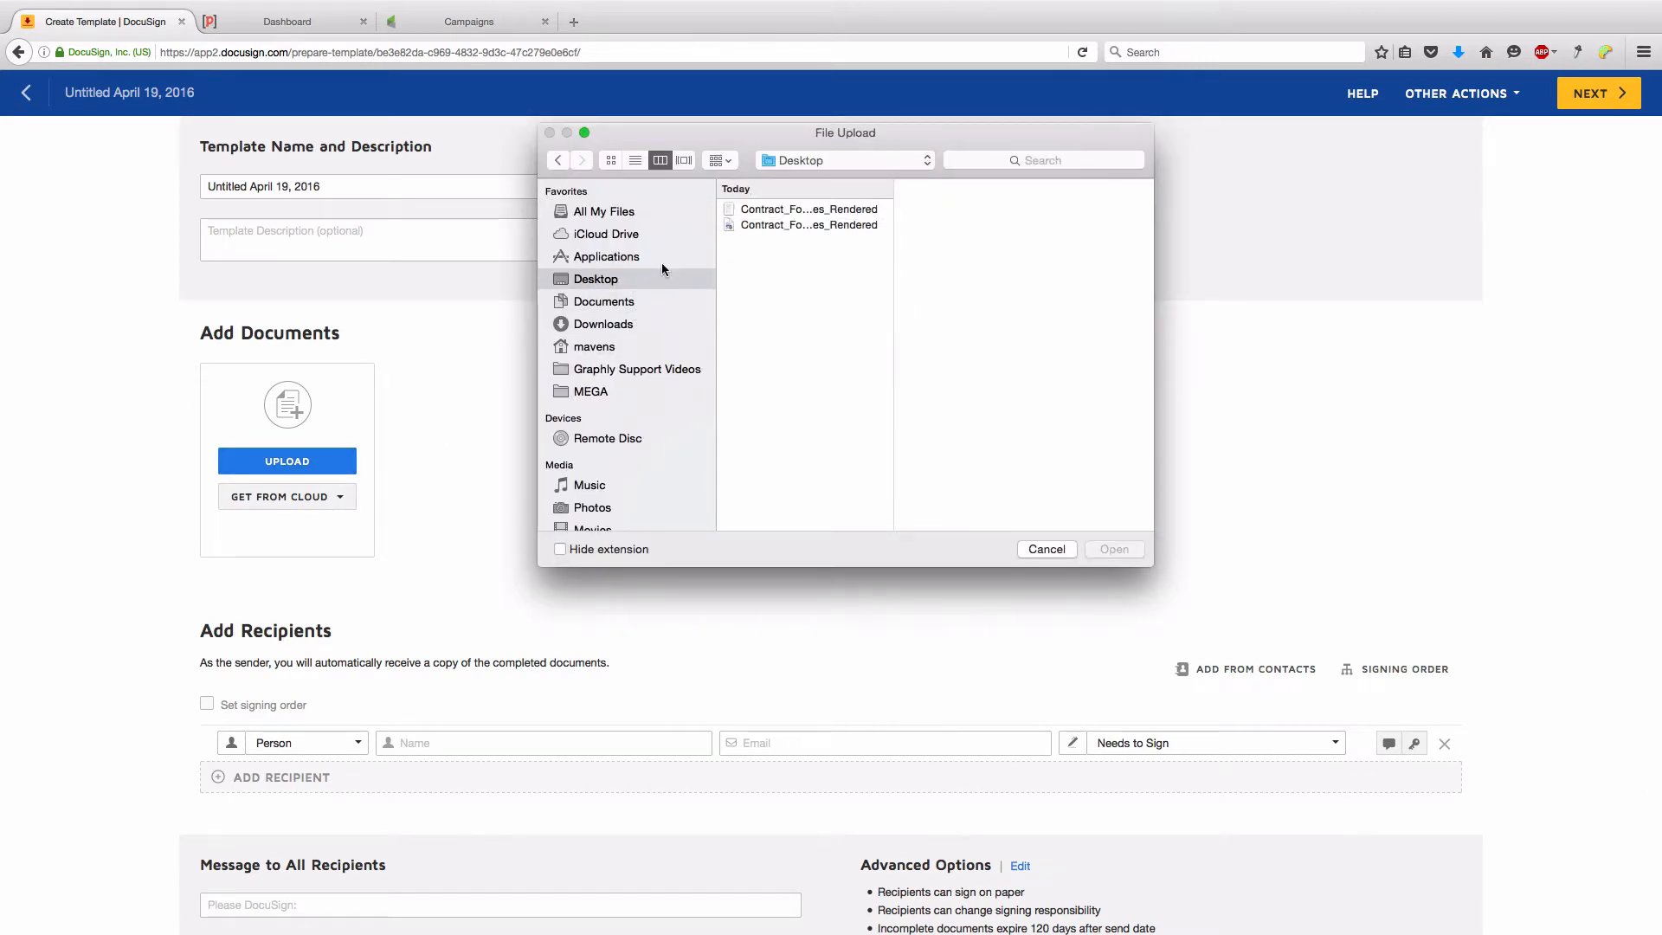
pyautogui.click(771, 222)
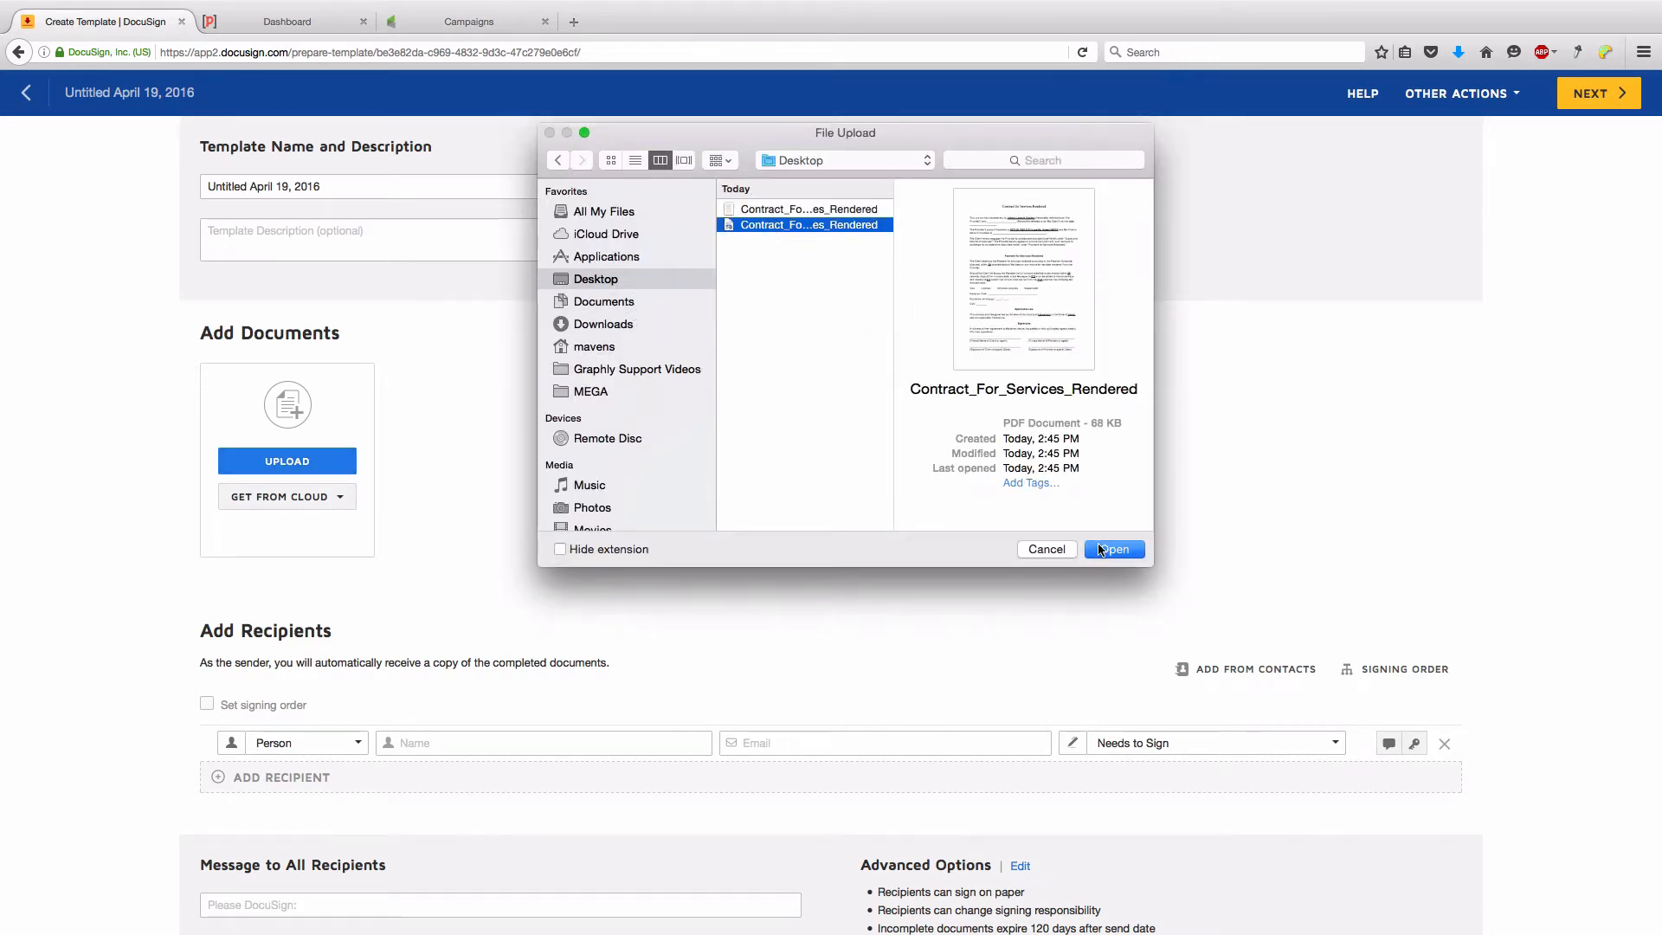
pyautogui.click(1113, 549)
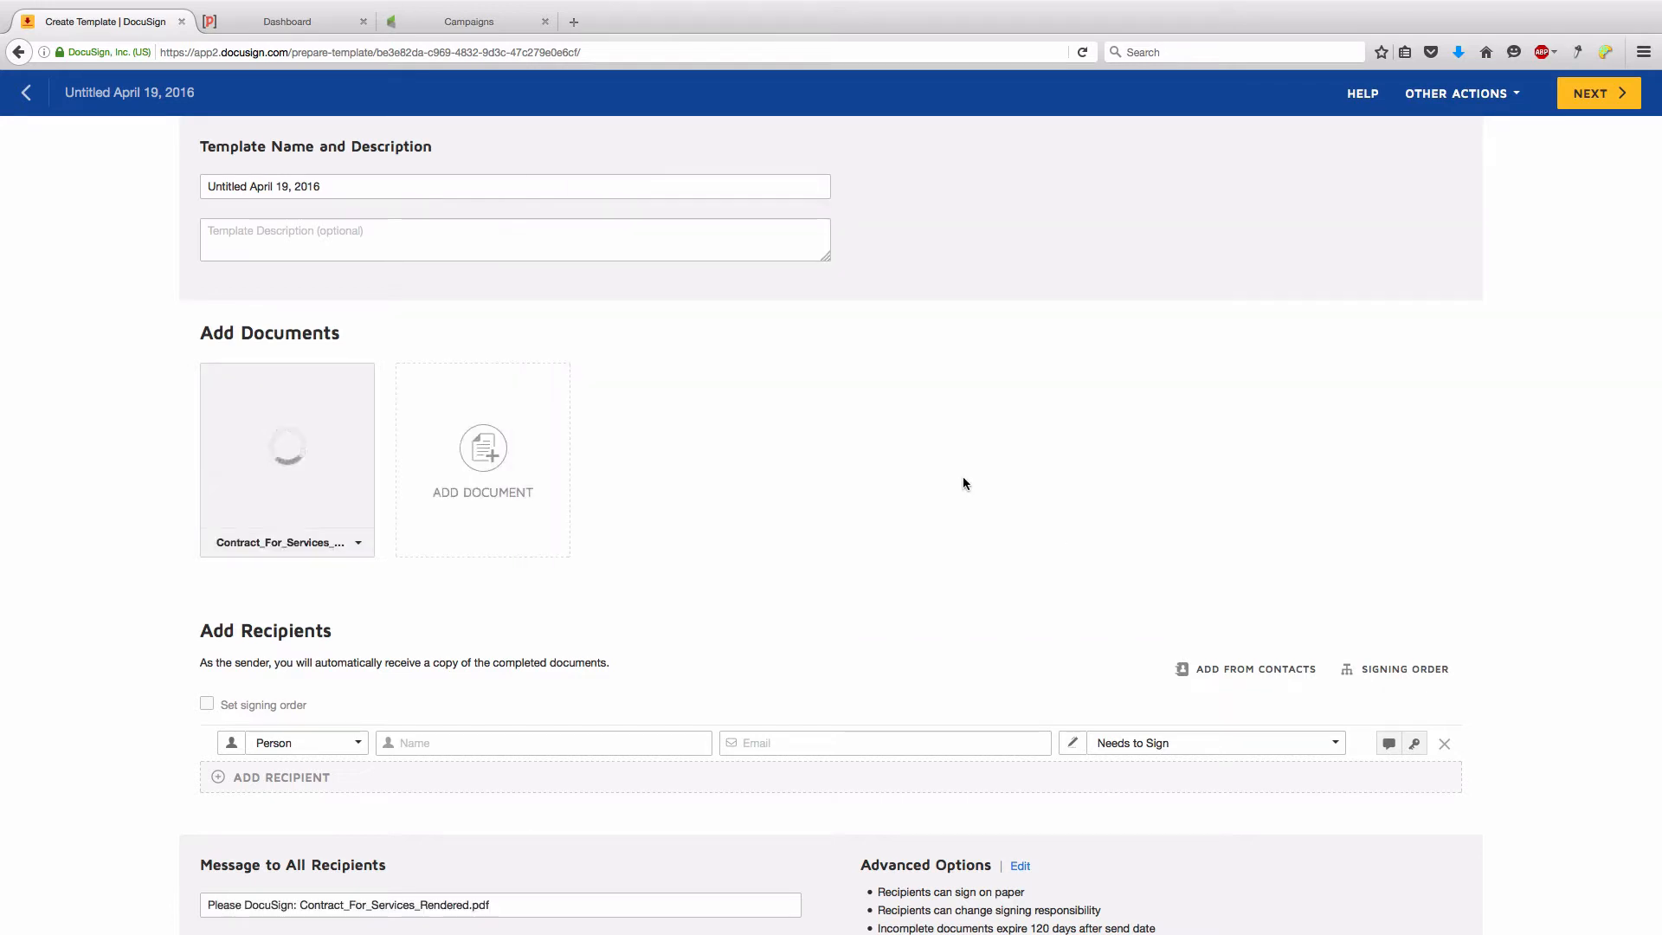
# - Rename the template to 'Contract for Services Rendered'
pyautogui.moveTo(386, 186); pyautogui.dragTo(174, 187)
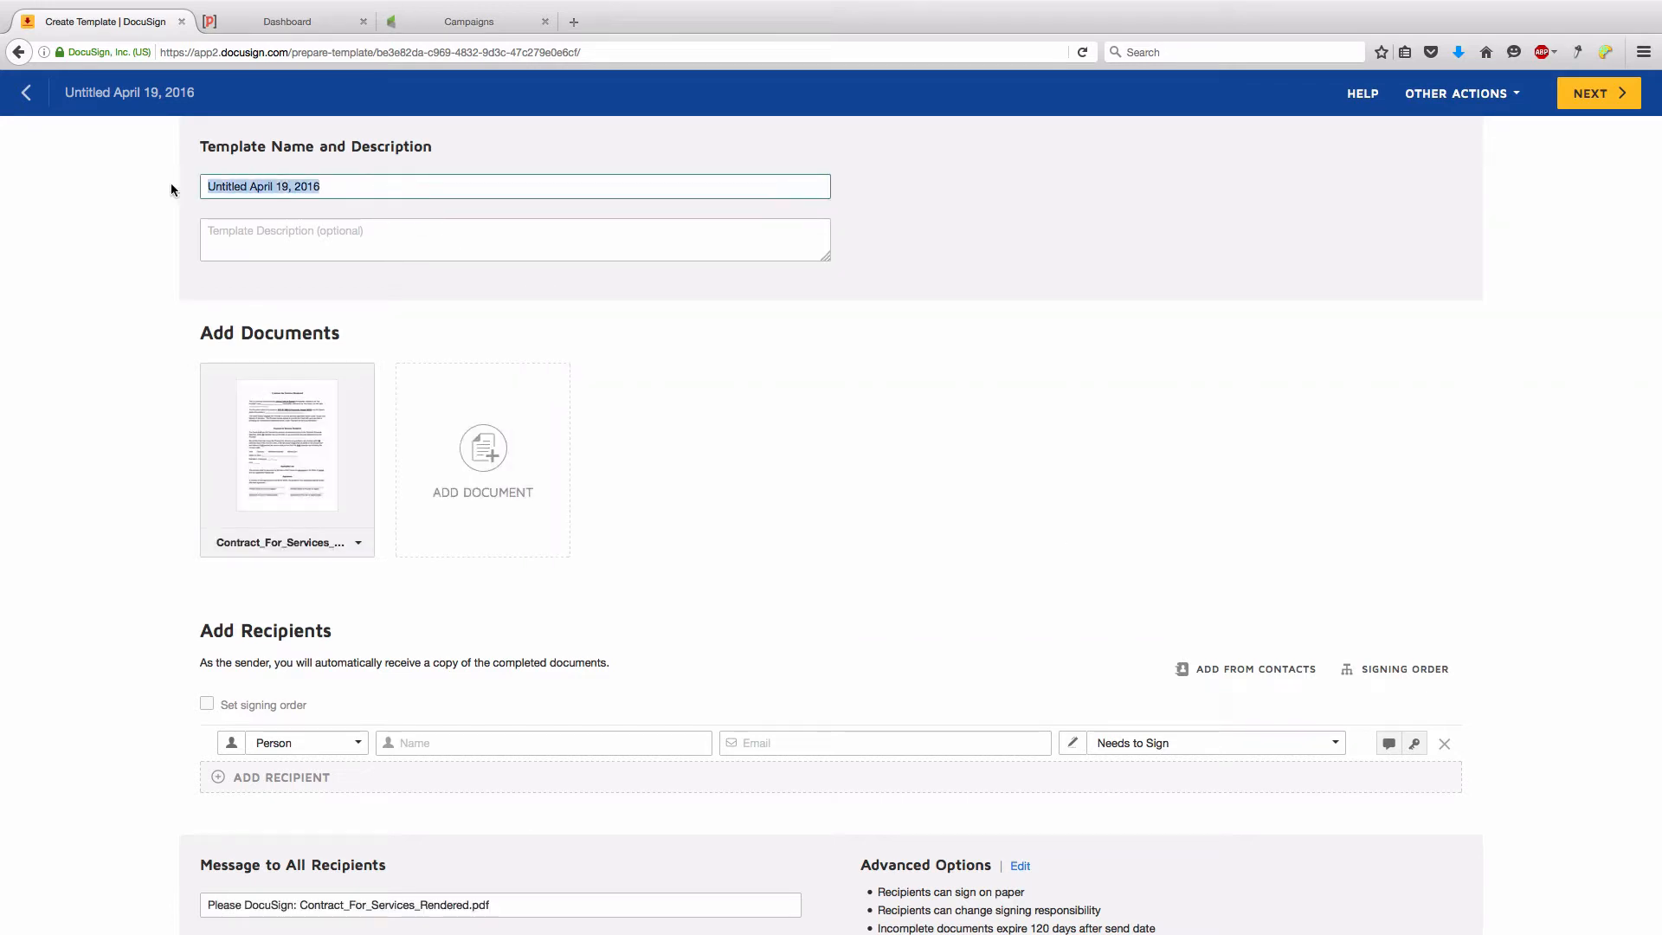
pyautogui.write('Coin')
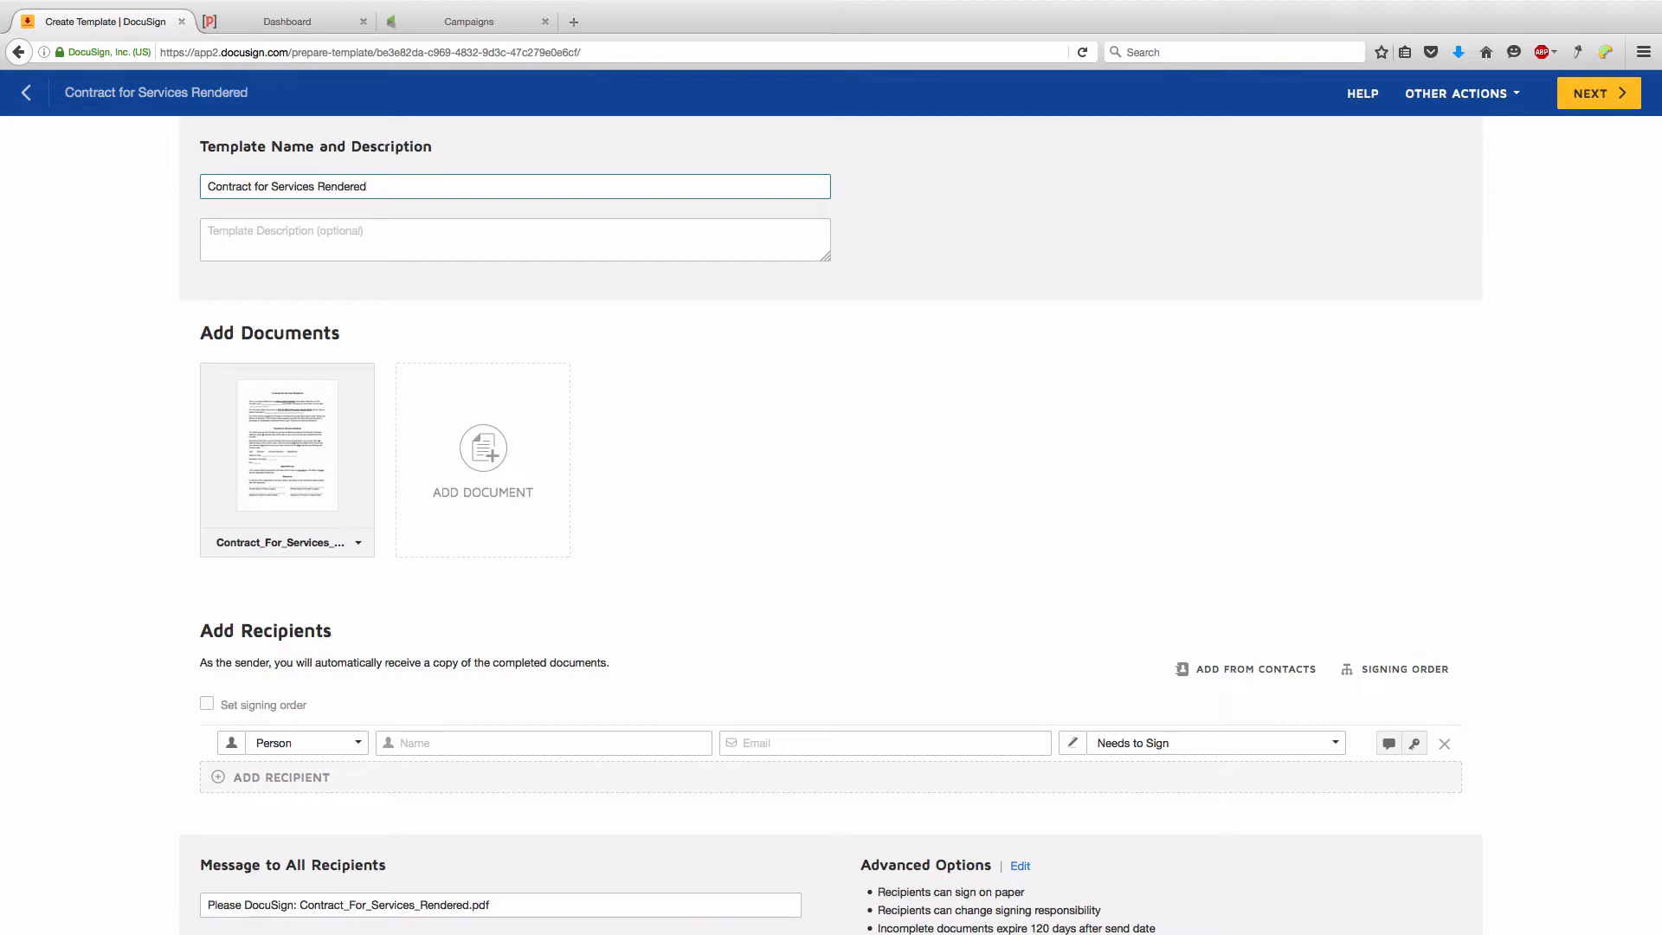
pyautogui.scroll(-3, 652, 501)
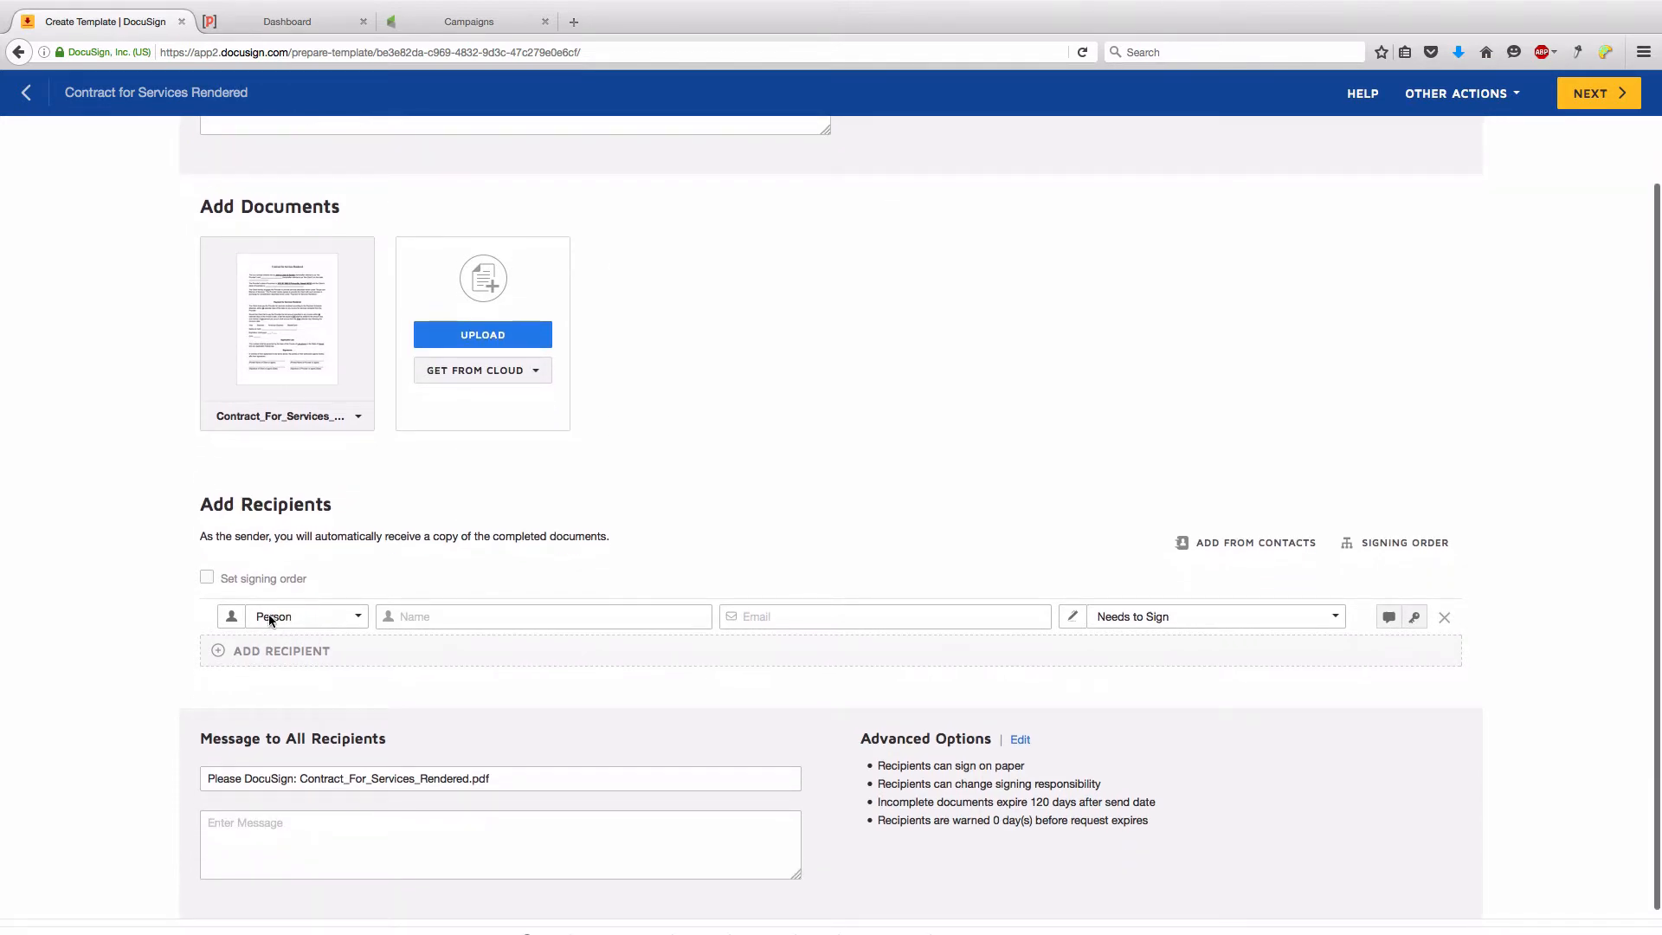
# - Add a placeholder recipient with the role Signer and continue to field placement
pyautogui.click(323, 621)
pyautogui.click(357, 632)
pyautogui.click(412, 620)
pyautogui.write('Sin')
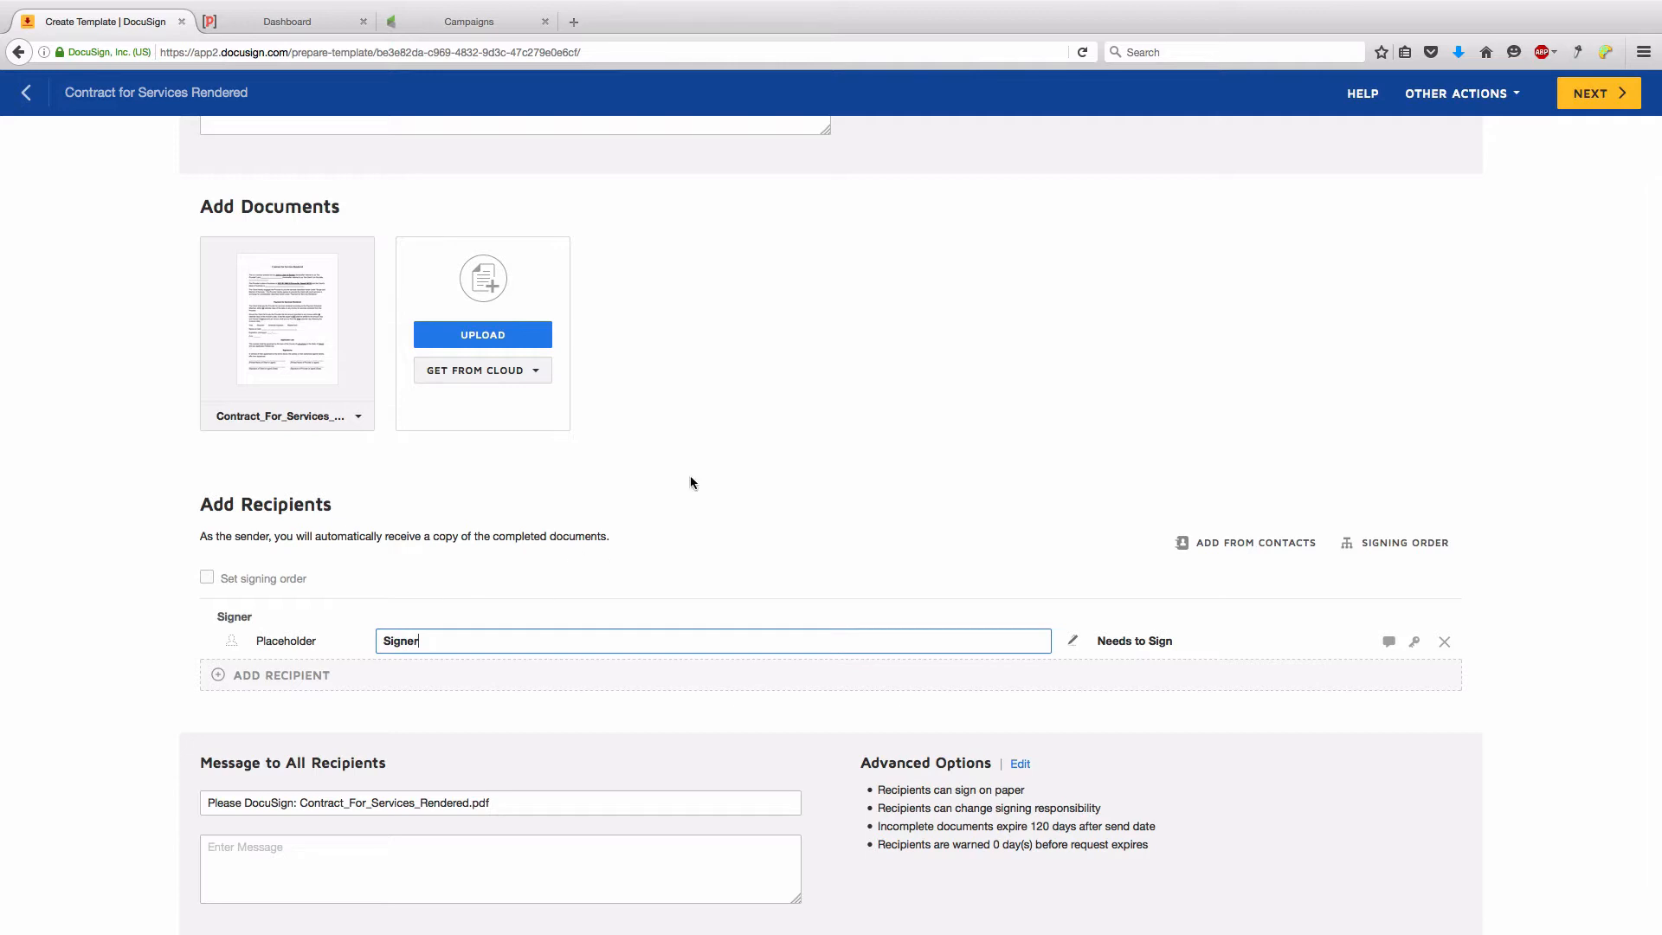
pyautogui.click(1624, 104)
pyautogui.click(1618, 103)
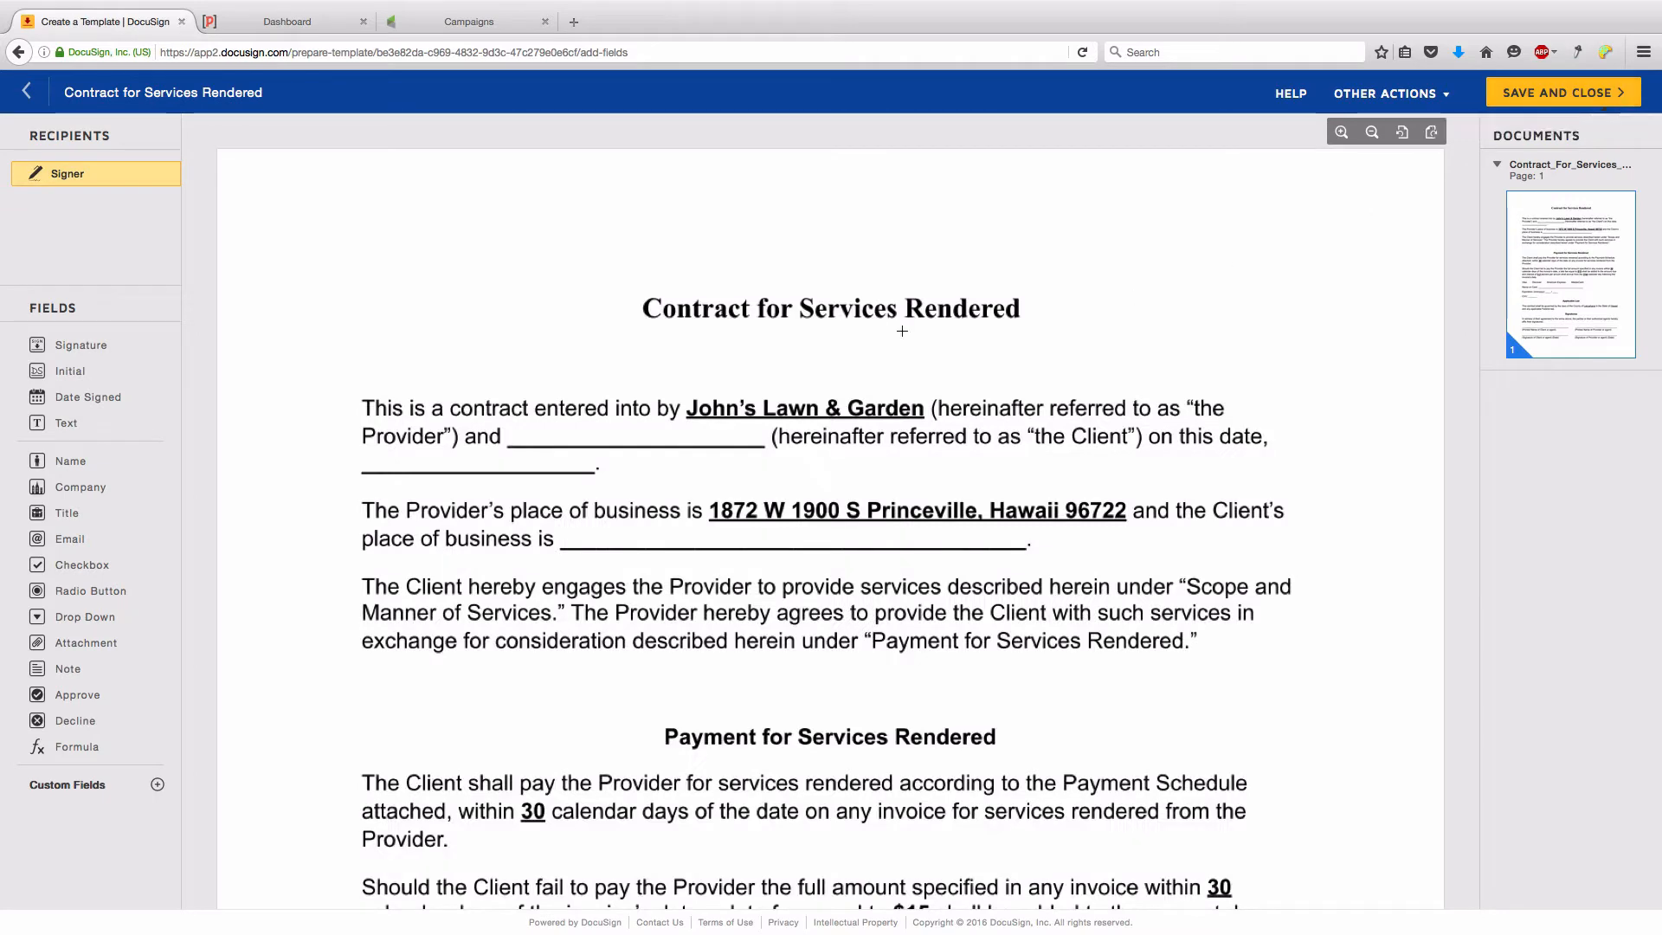
# - Place the signer's Full Name field on the Client blank and Date Signed on the date blank
pyautogui.click(1372, 131)
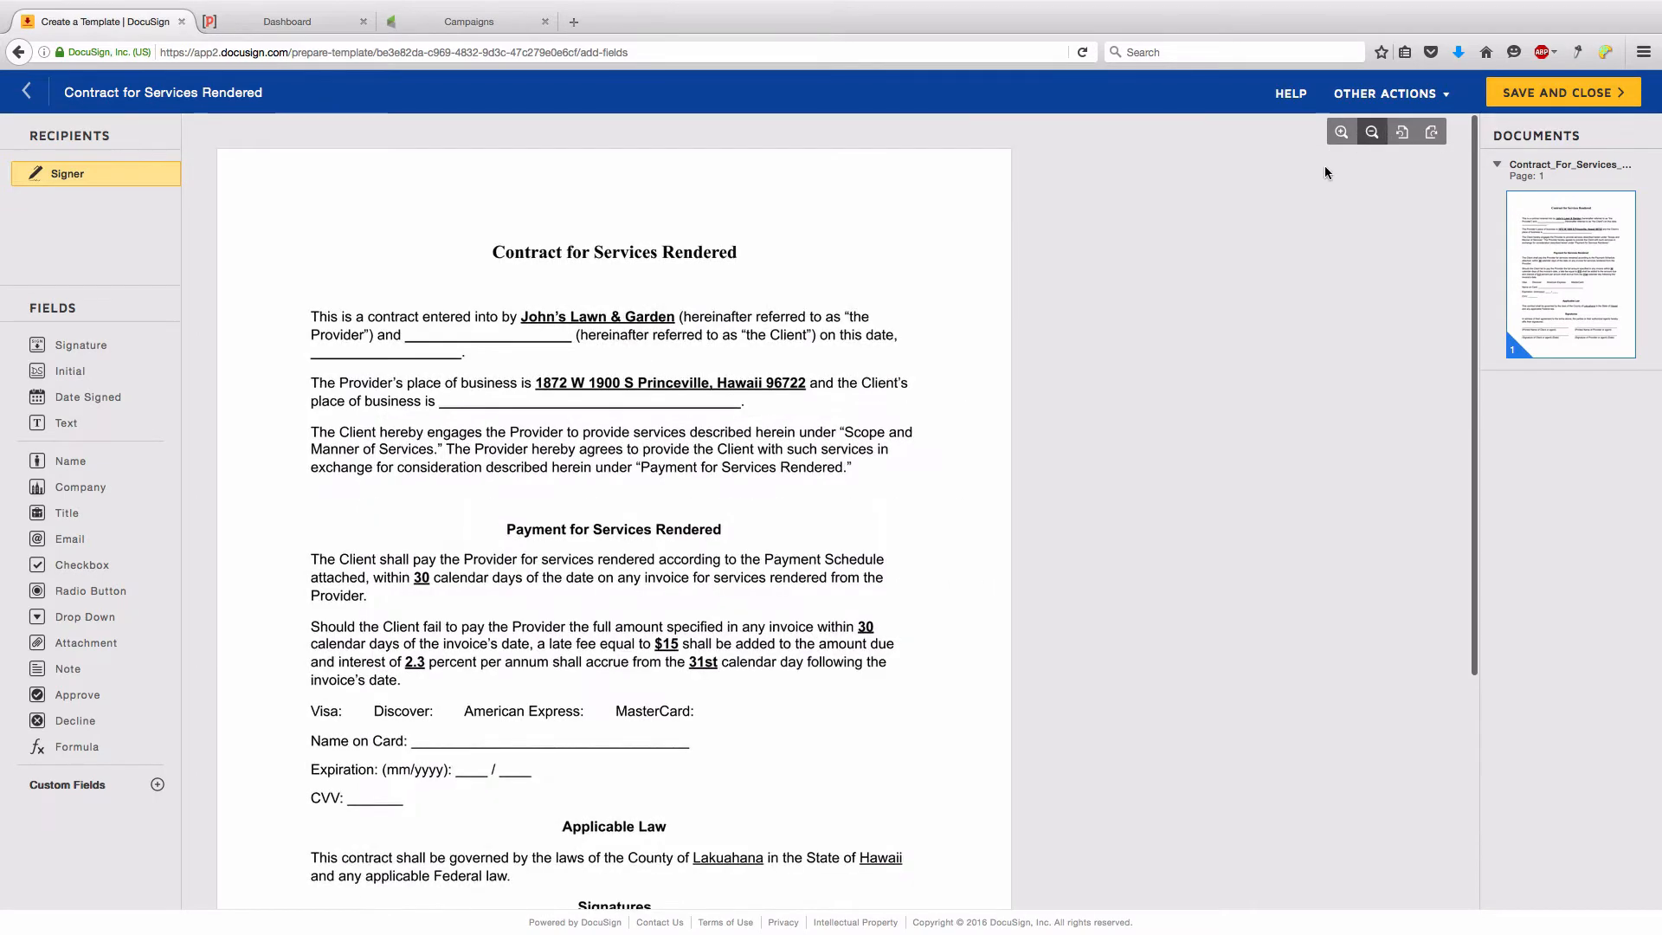
pyautogui.click(1340, 132)
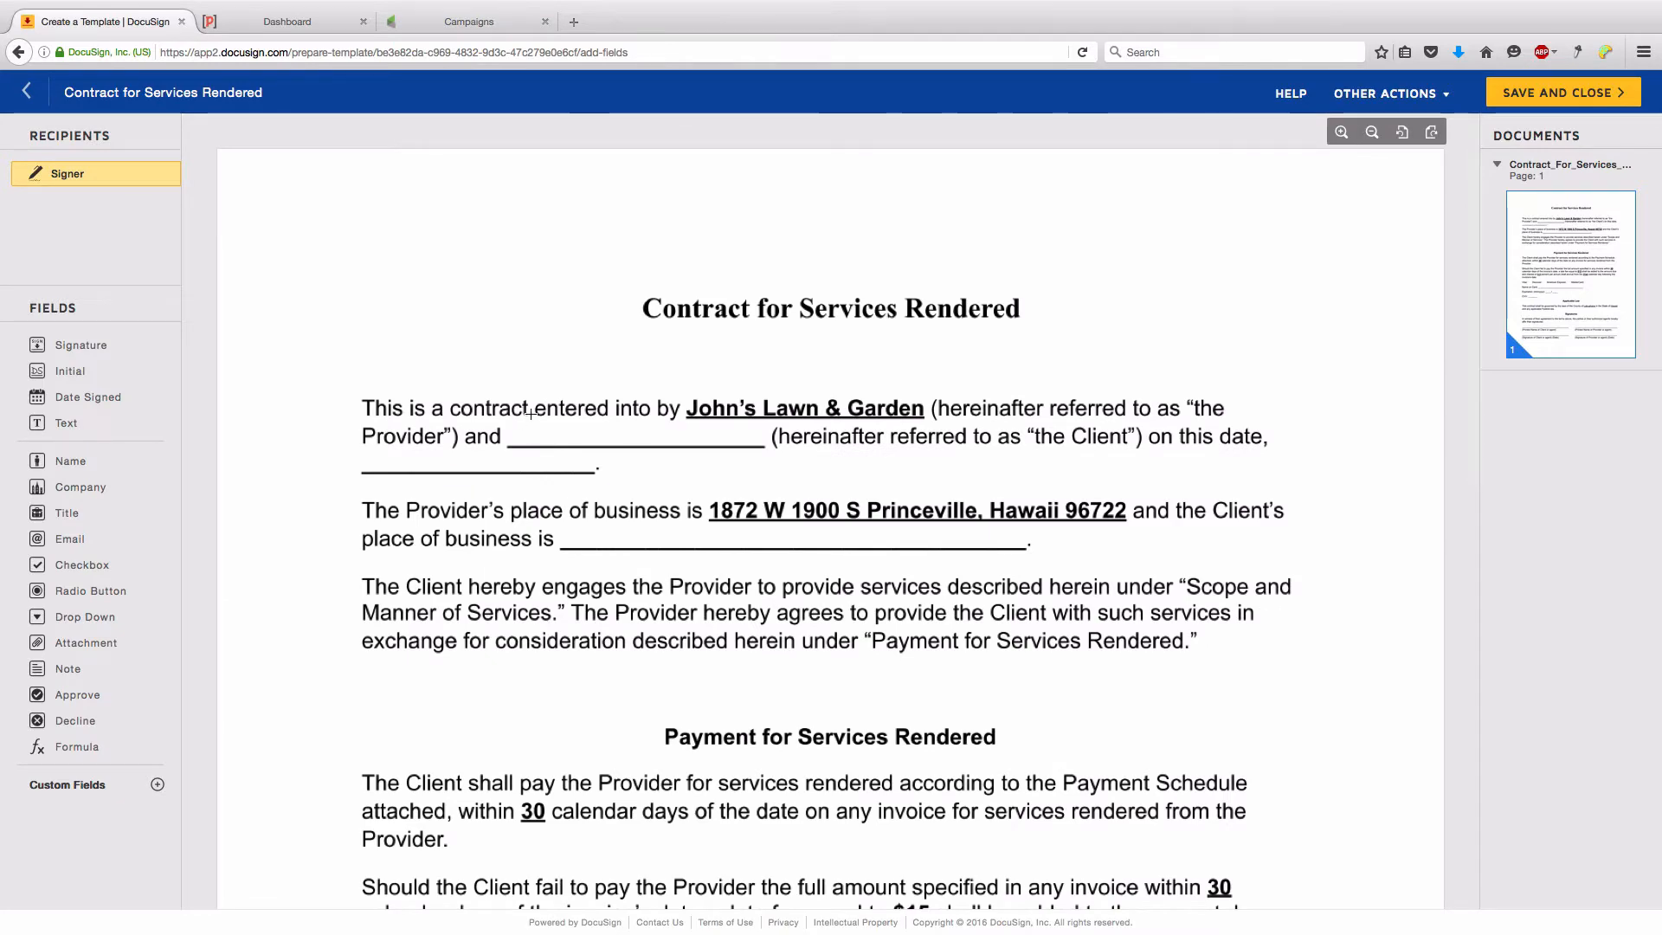
pyautogui.scroll(-5, 532, 424)
pyautogui.scroll(5, 532, 411)
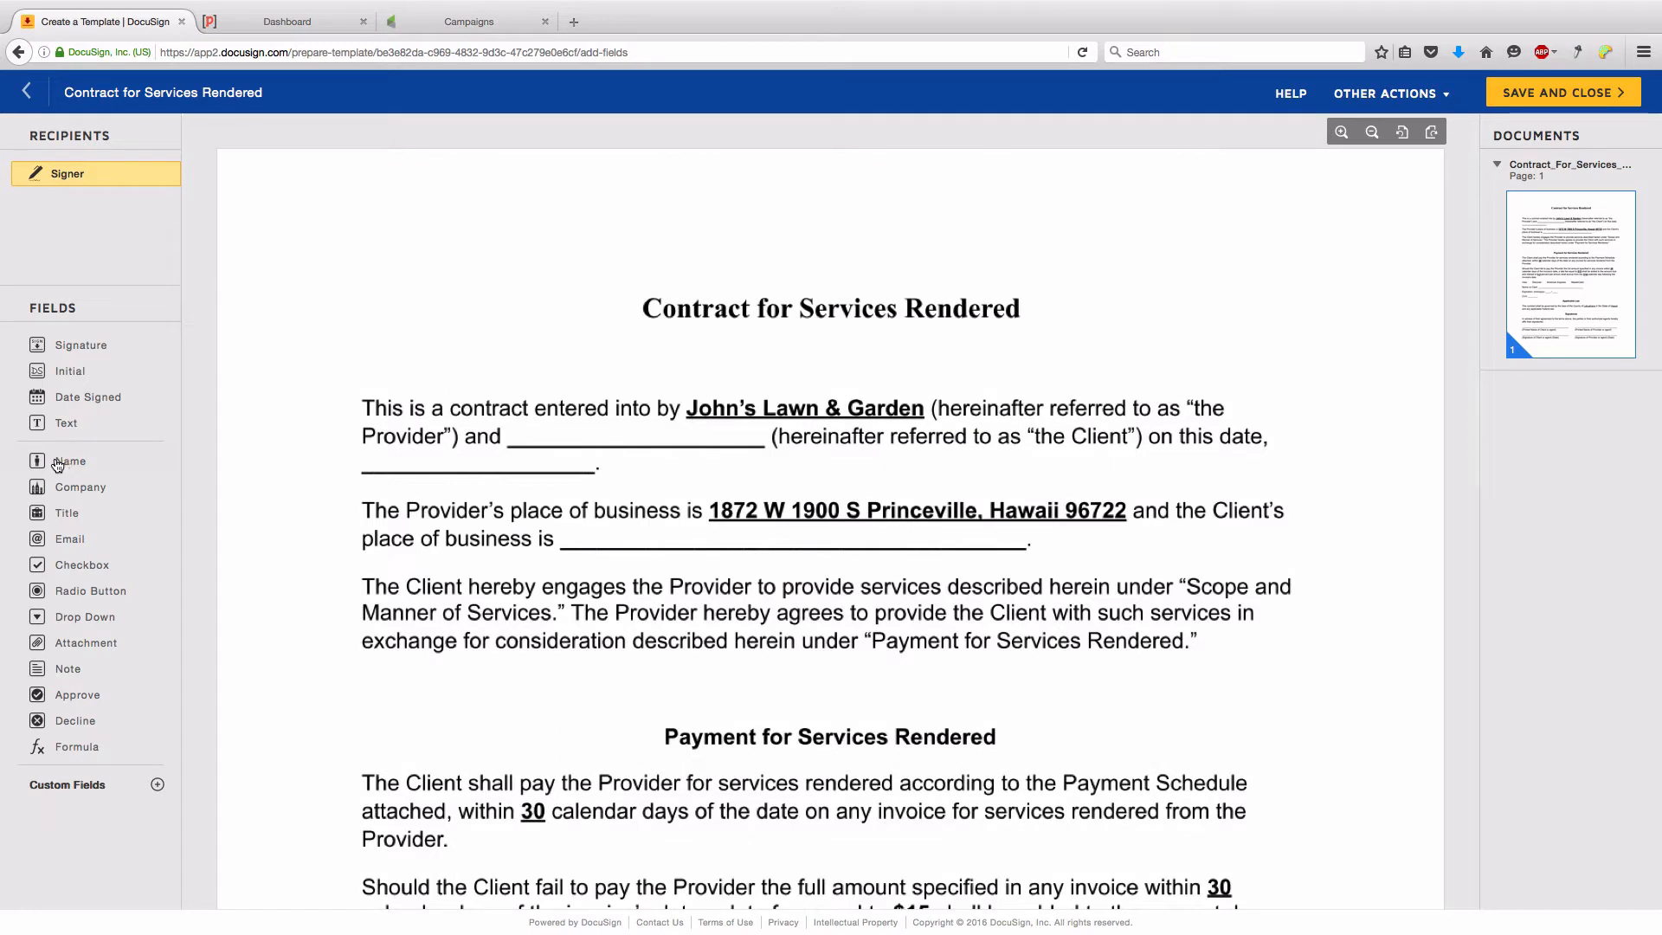
pyautogui.moveTo(69, 460); pyautogui.dragTo(512, 425)
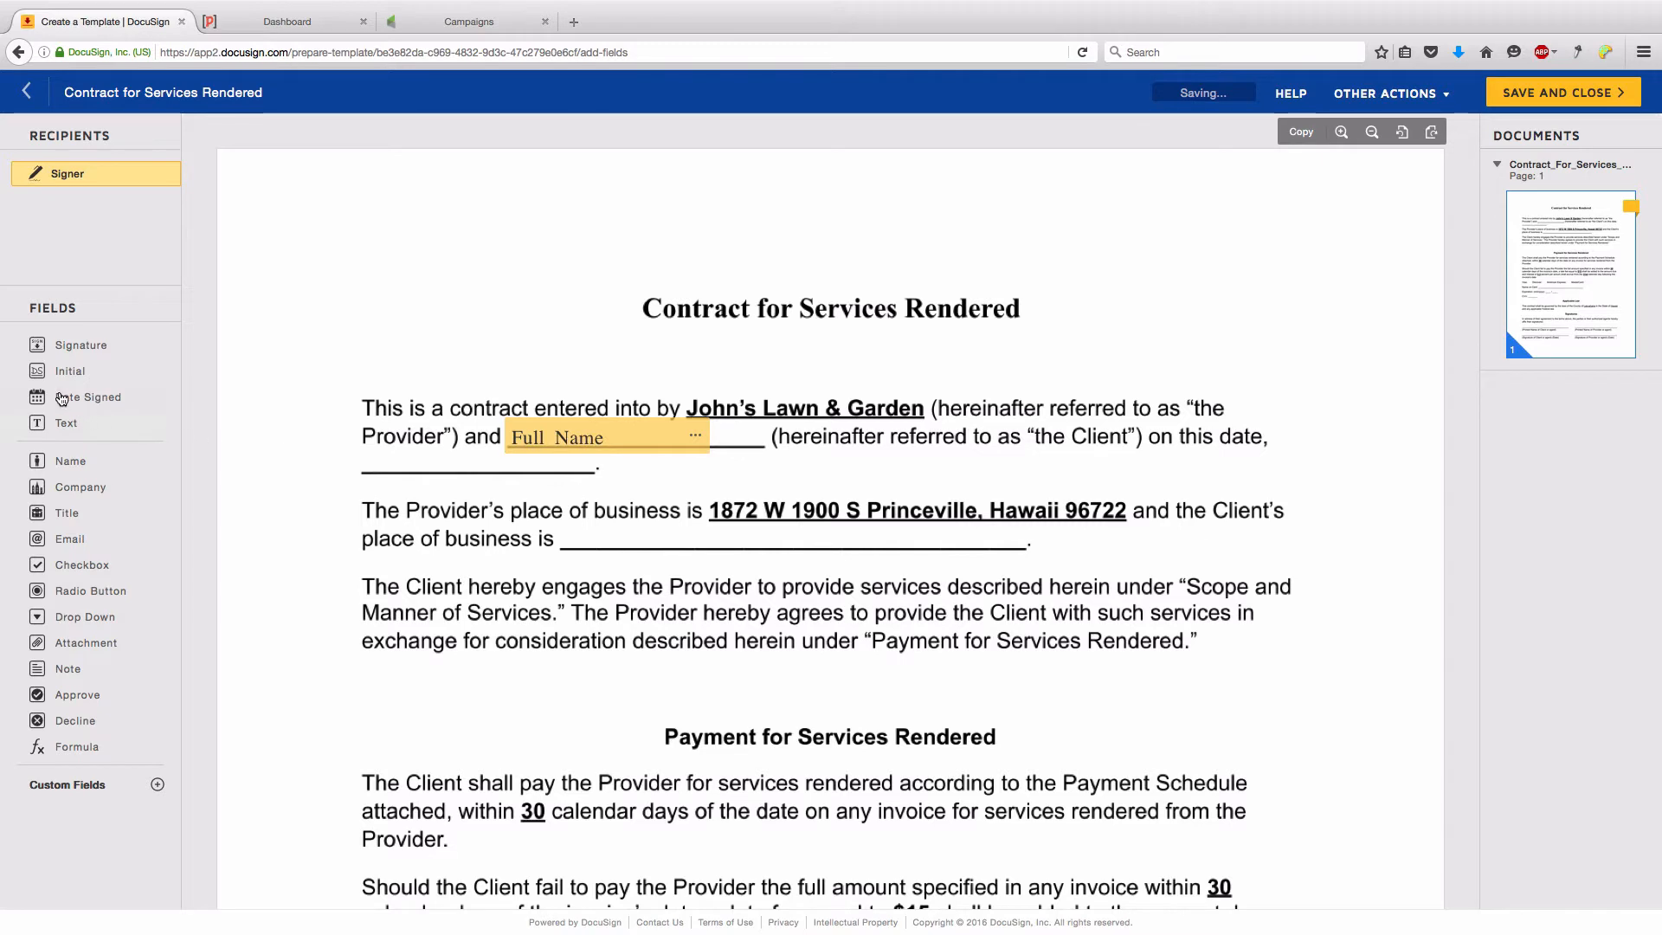
pyautogui.moveTo(82, 398); pyautogui.dragTo(365, 454)
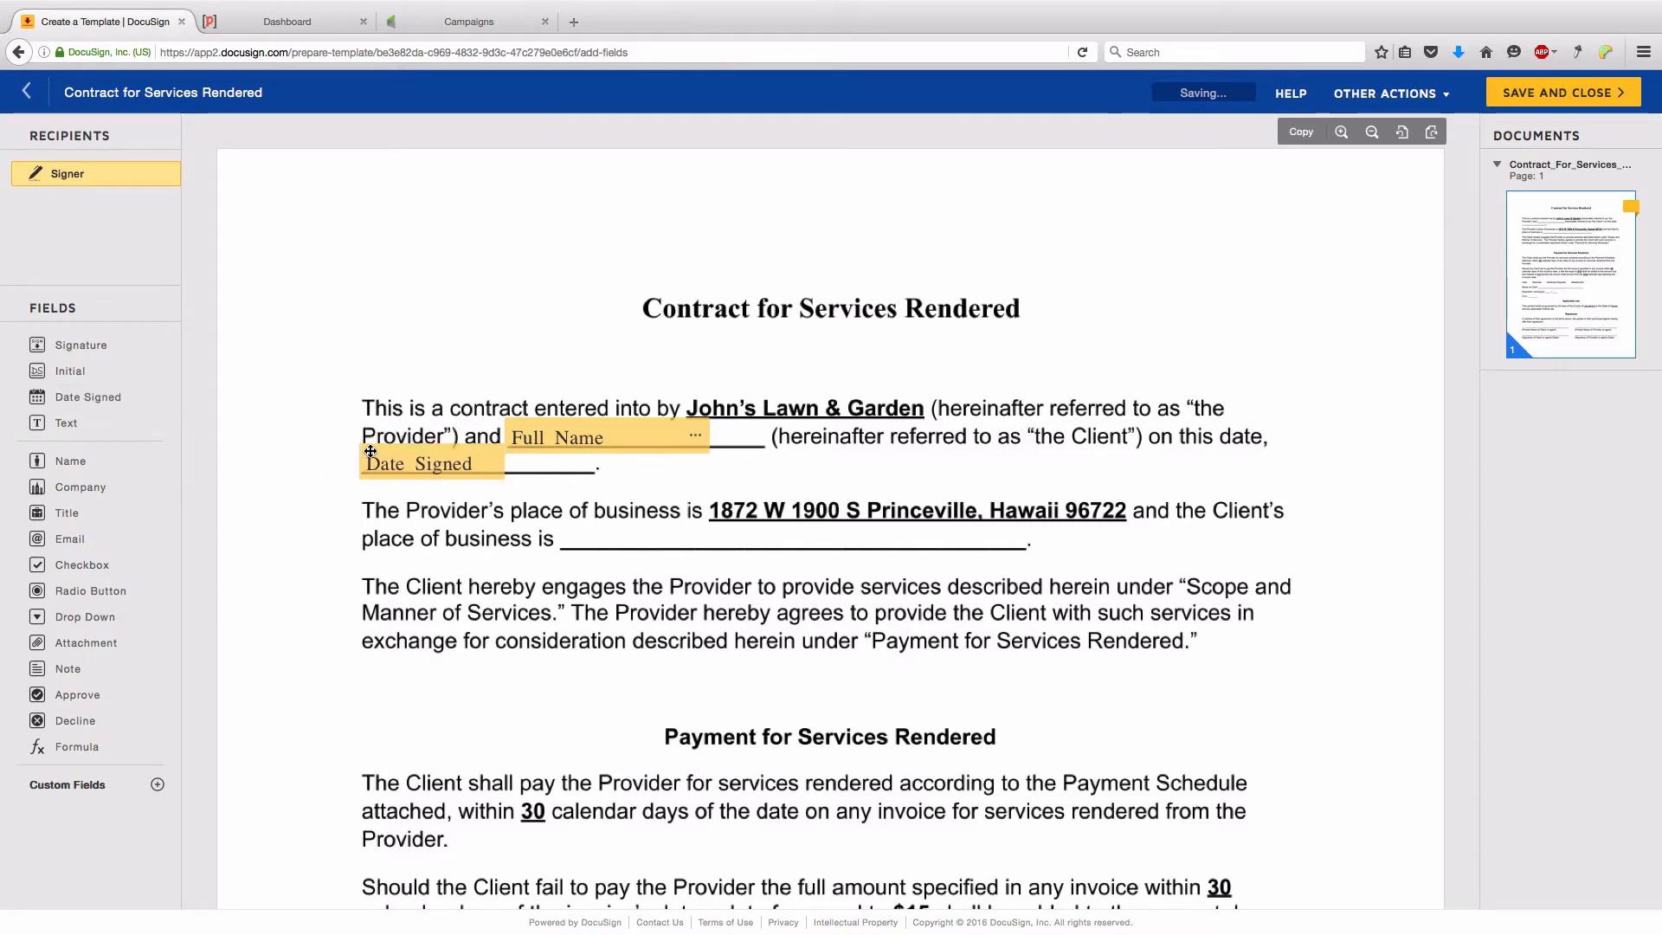
# - Add a text field reading 'Address' stretched across the place-of-business blank
pyautogui.scroll(-1, 268, 519)
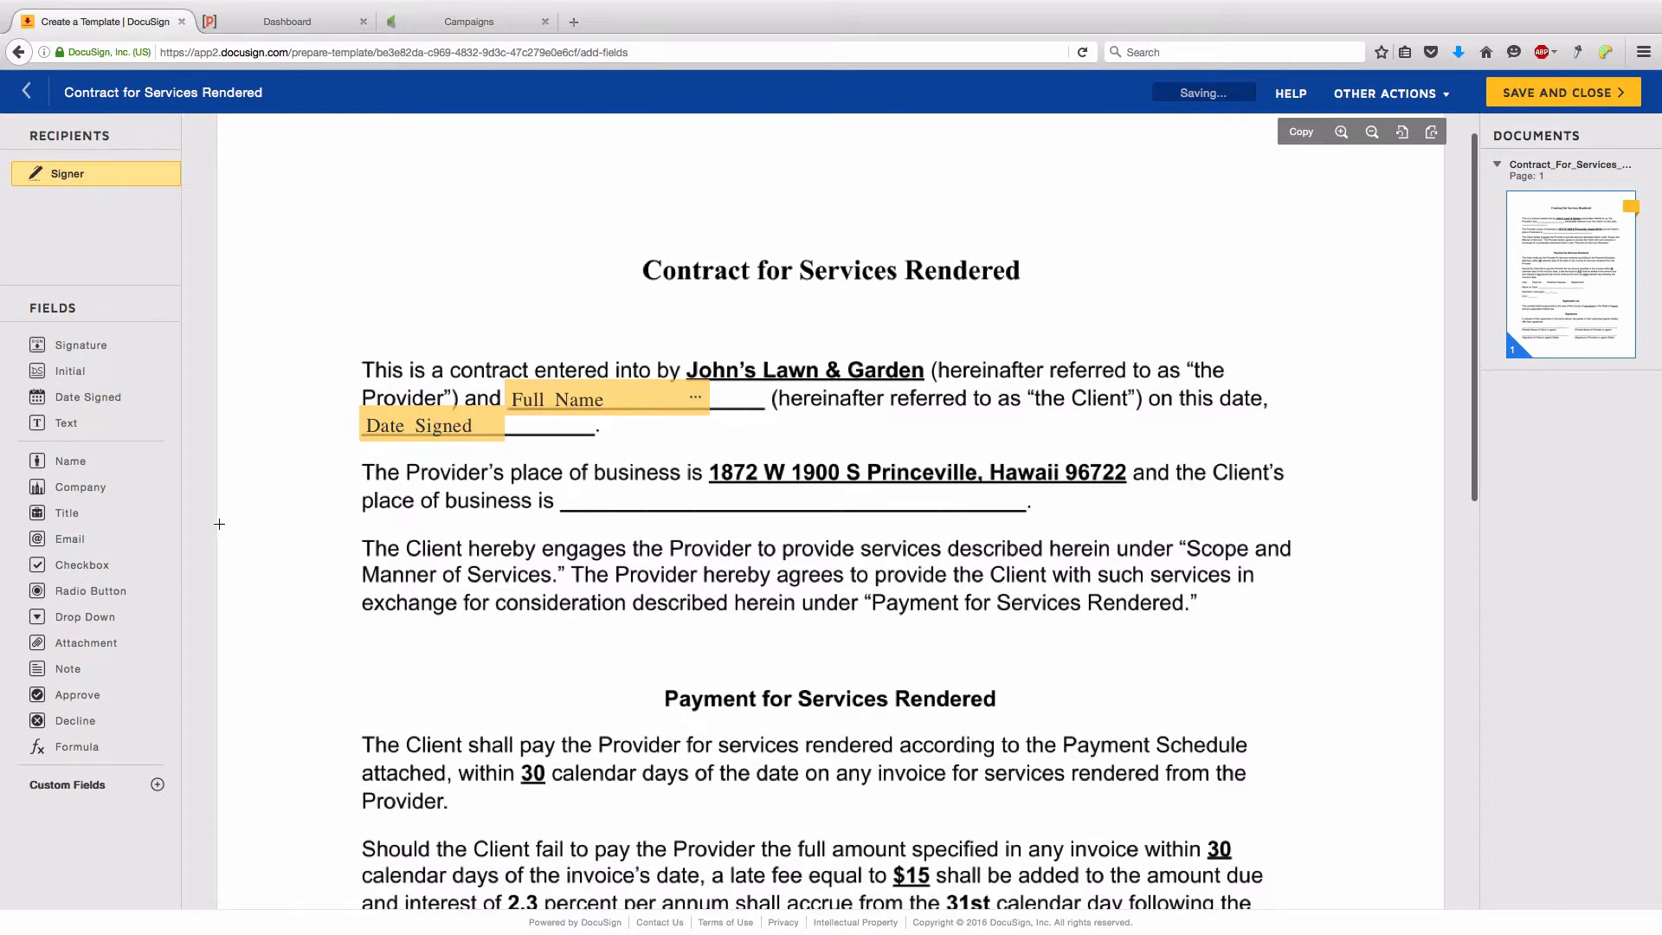
pyautogui.moveTo(52, 423); pyautogui.dragTo(571, 498)
pyautogui.moveTo(796, 529); pyautogui.dragTo(795, 511)
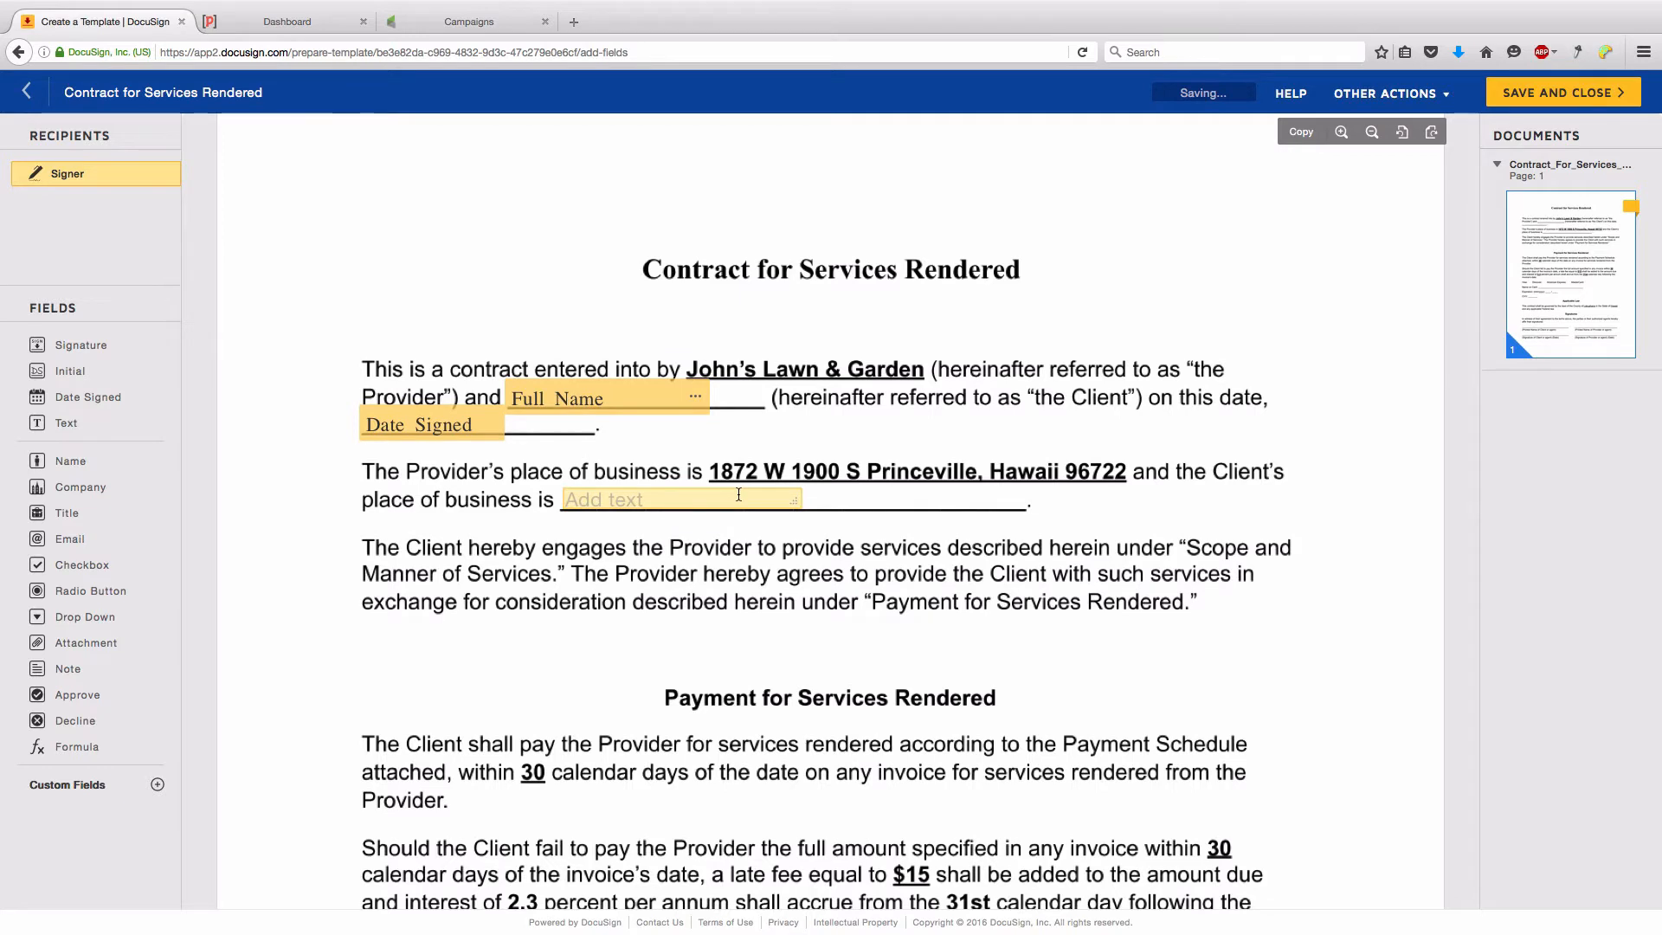
pyautogui.click(653, 497)
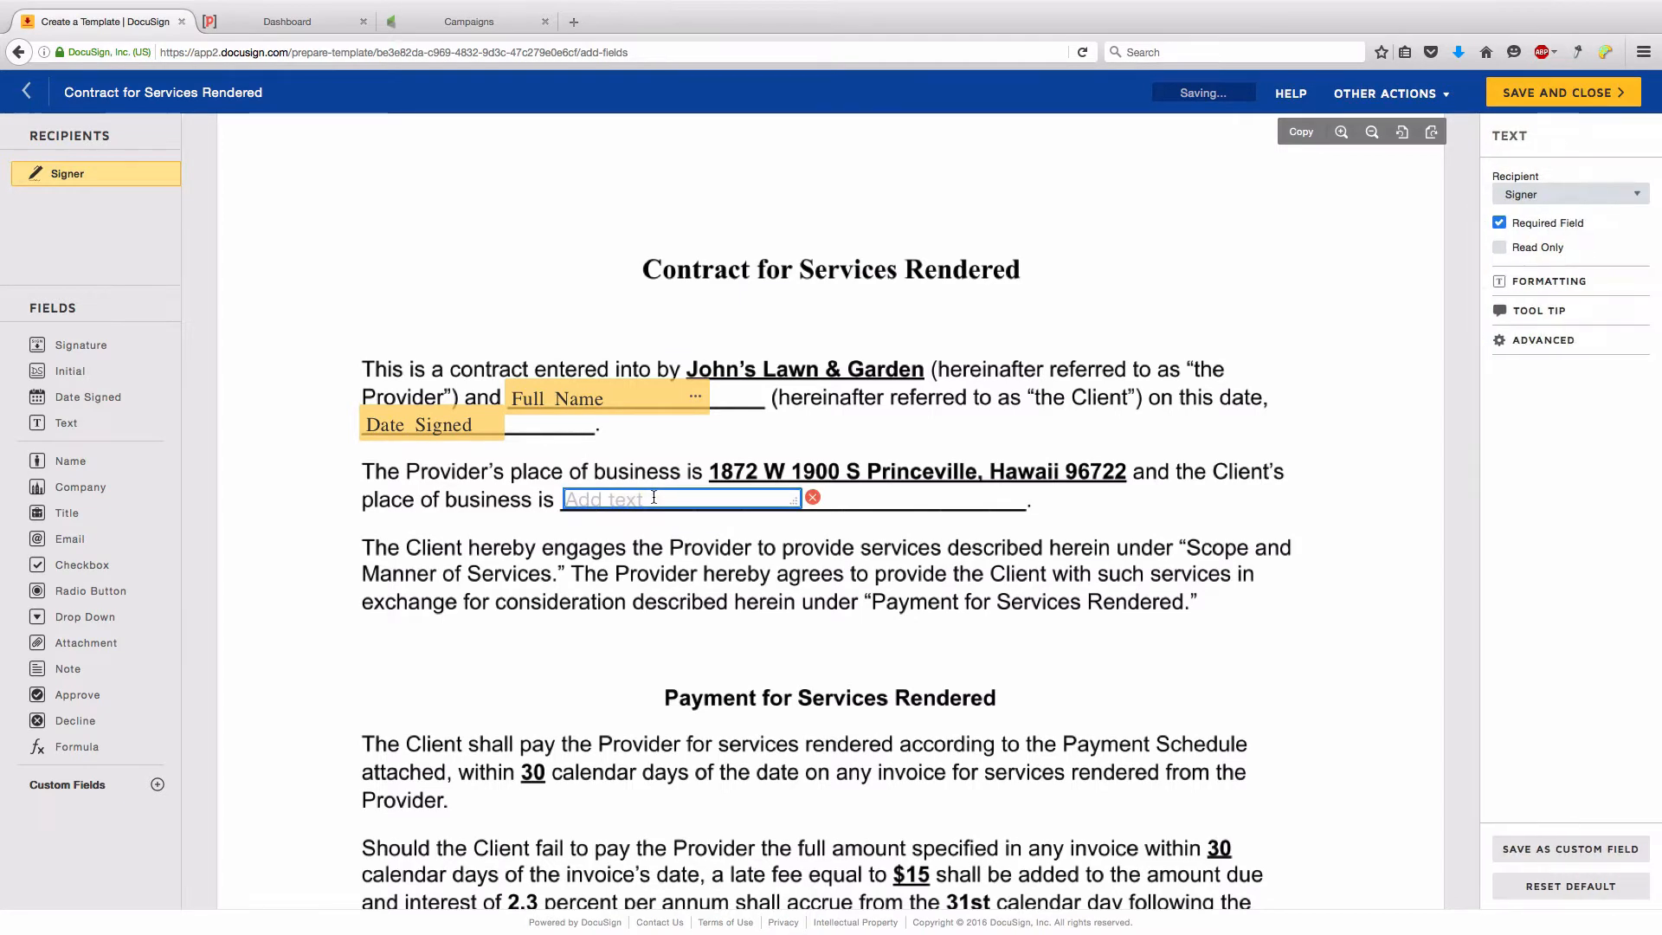
pyautogui.write('Address')
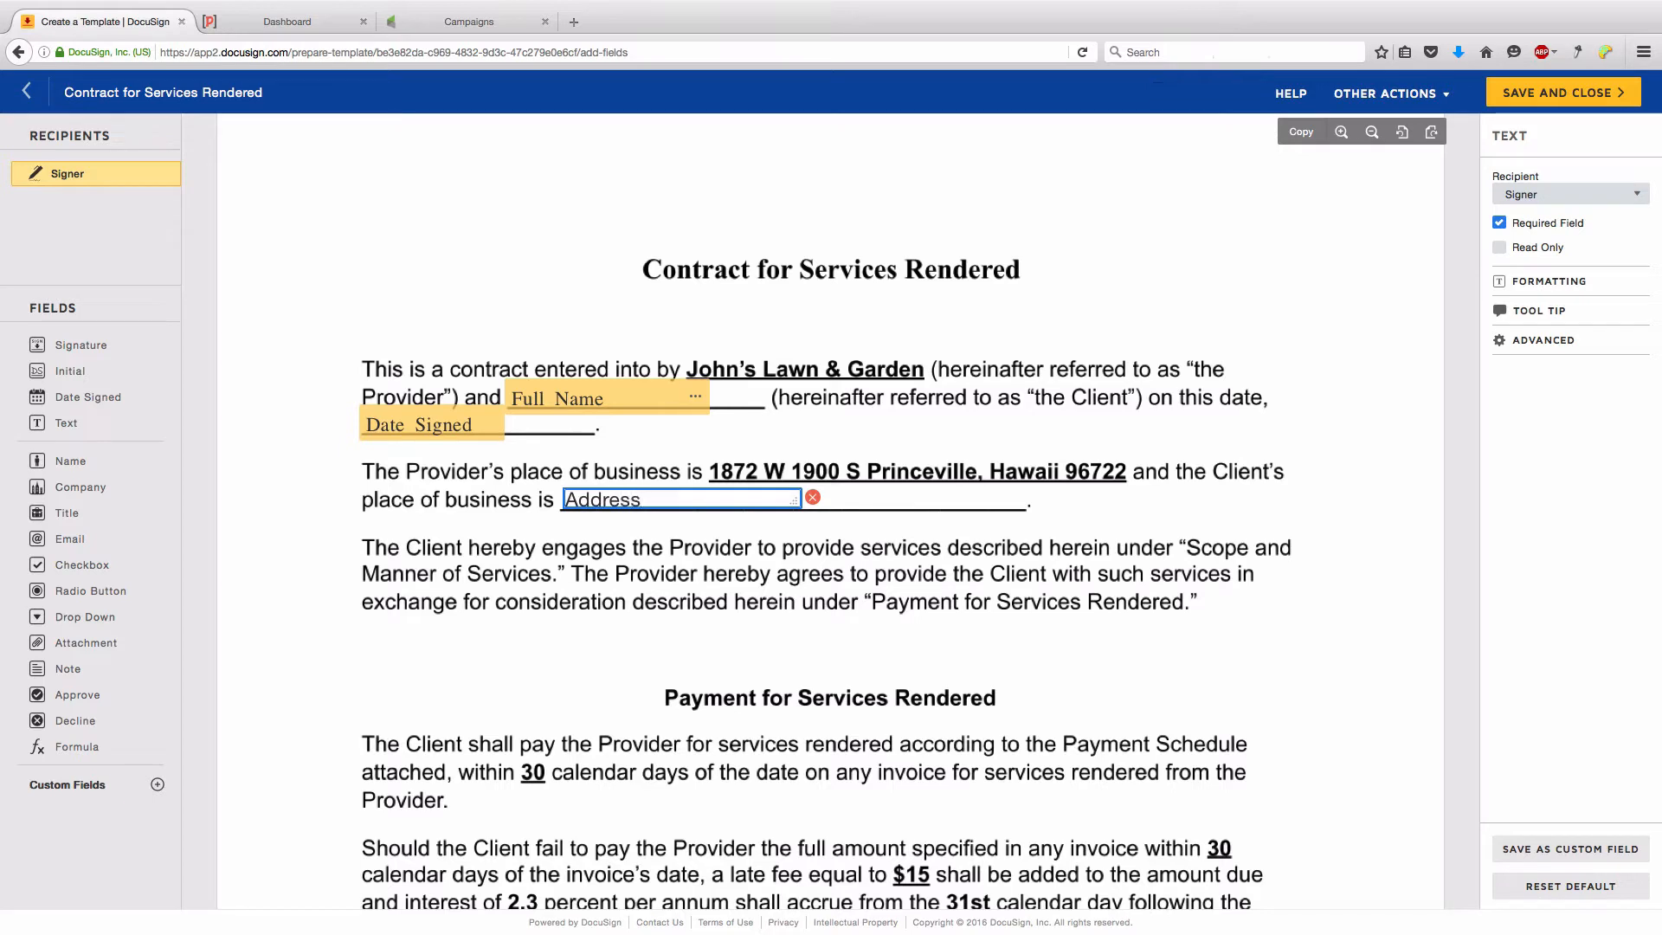
pyautogui.moveTo(792, 505); pyautogui.dragTo(1038, 512)
pyautogui.click(1074, 537)
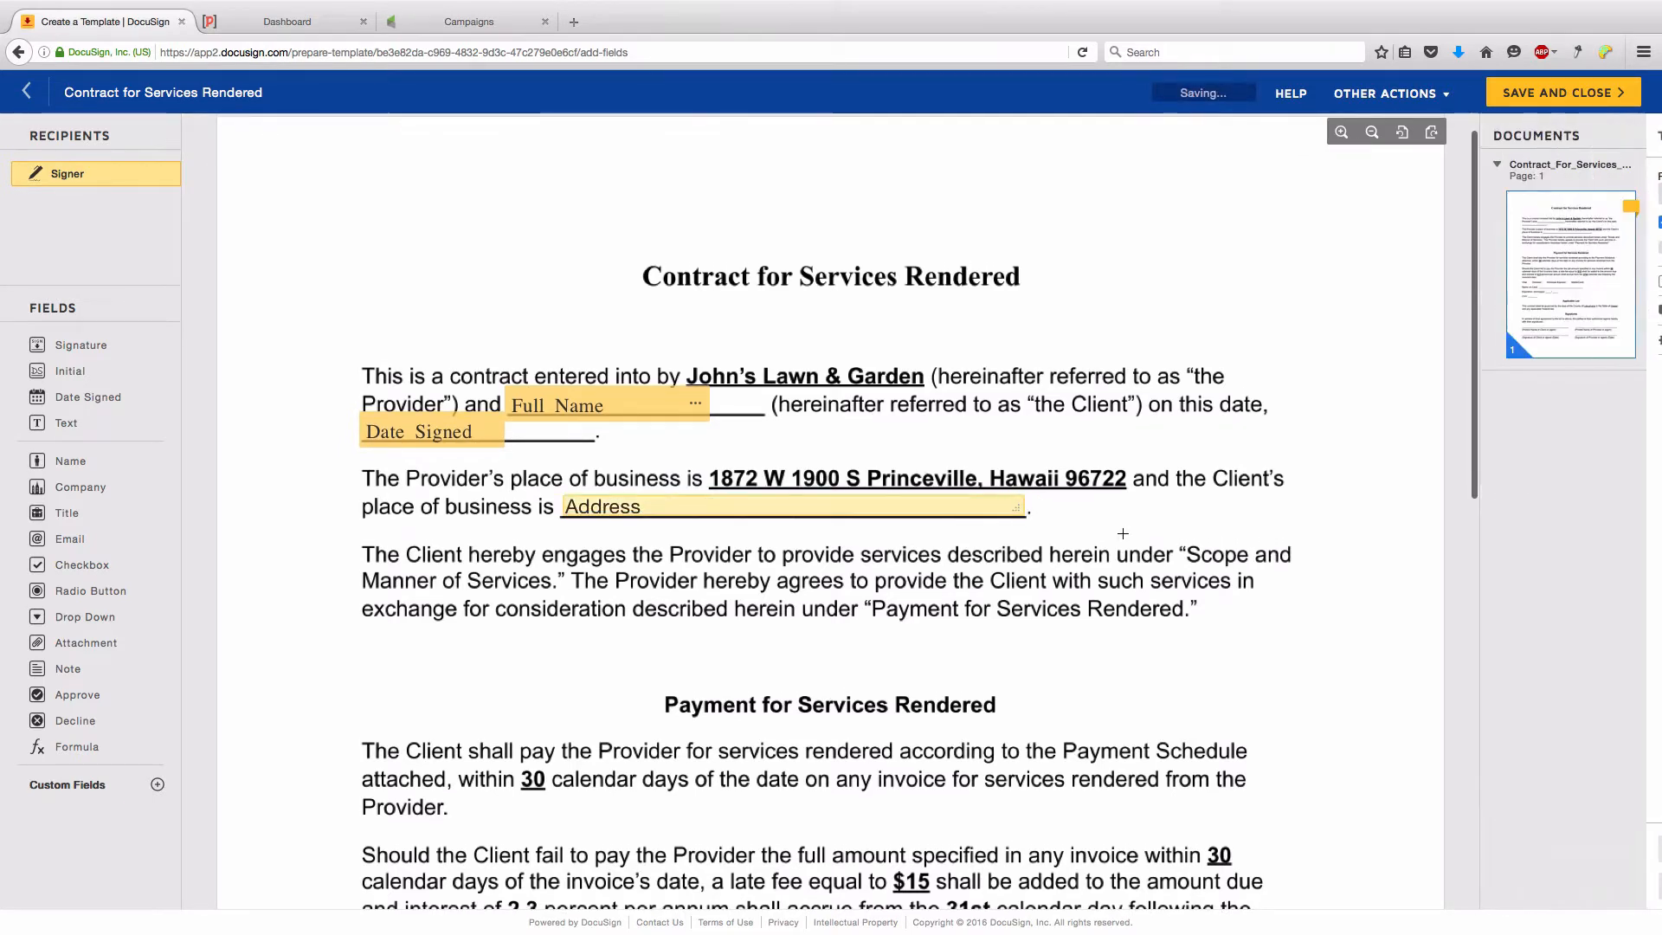
pyautogui.scroll(-5, 729, 481)
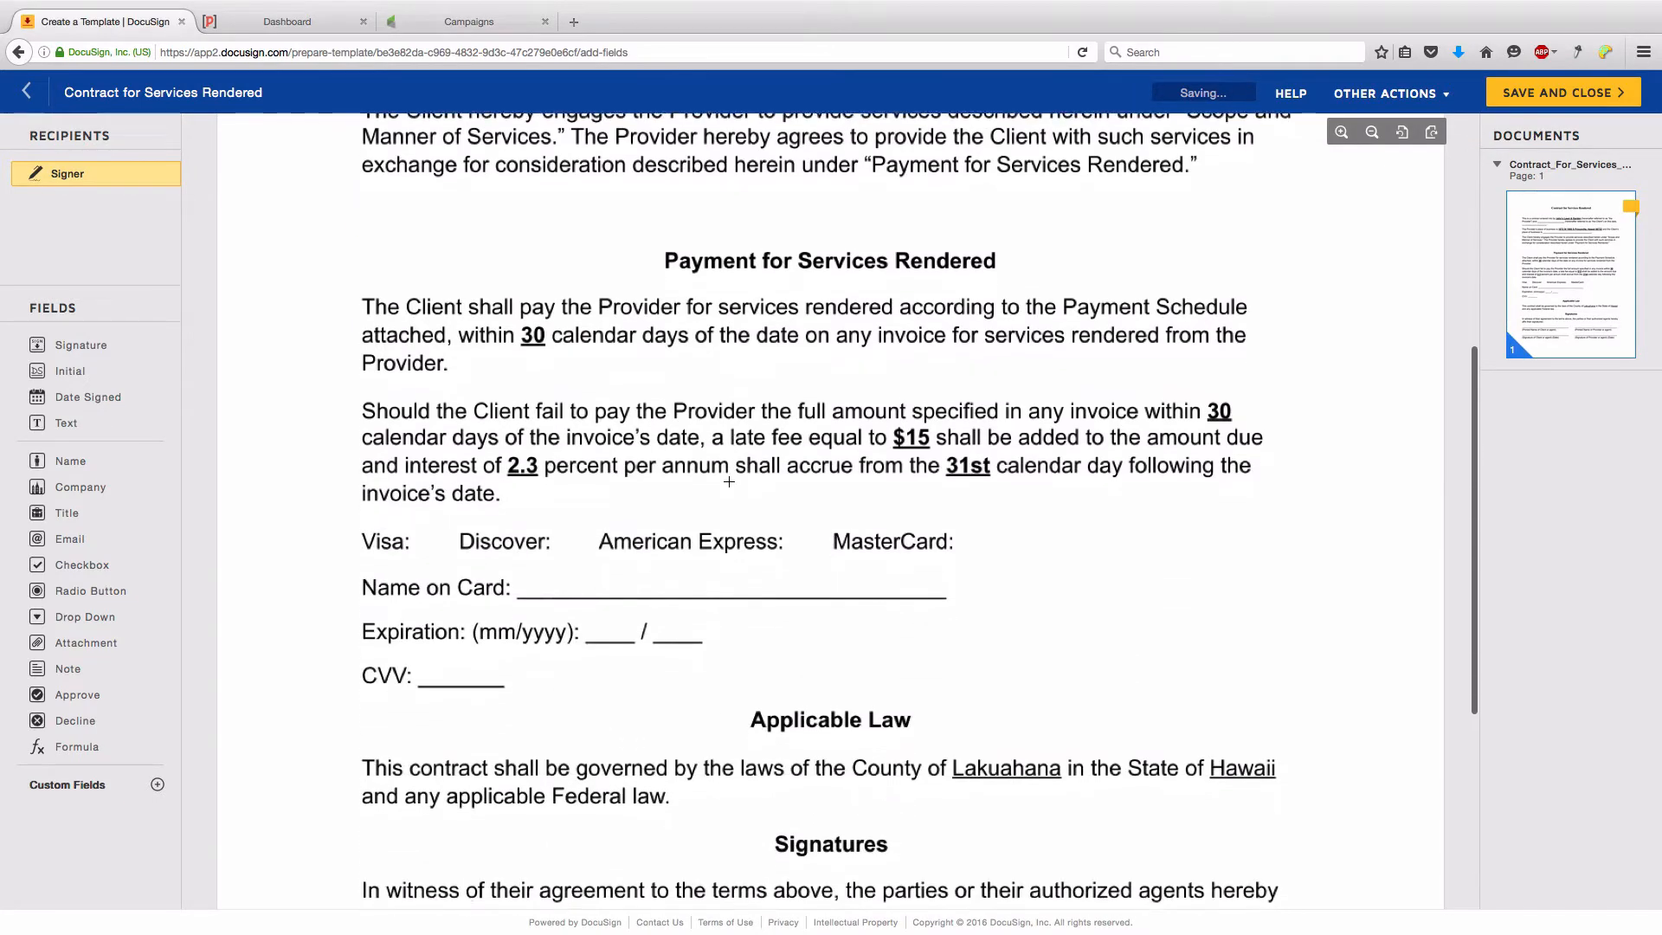
pyautogui.scroll(5, 726, 476)
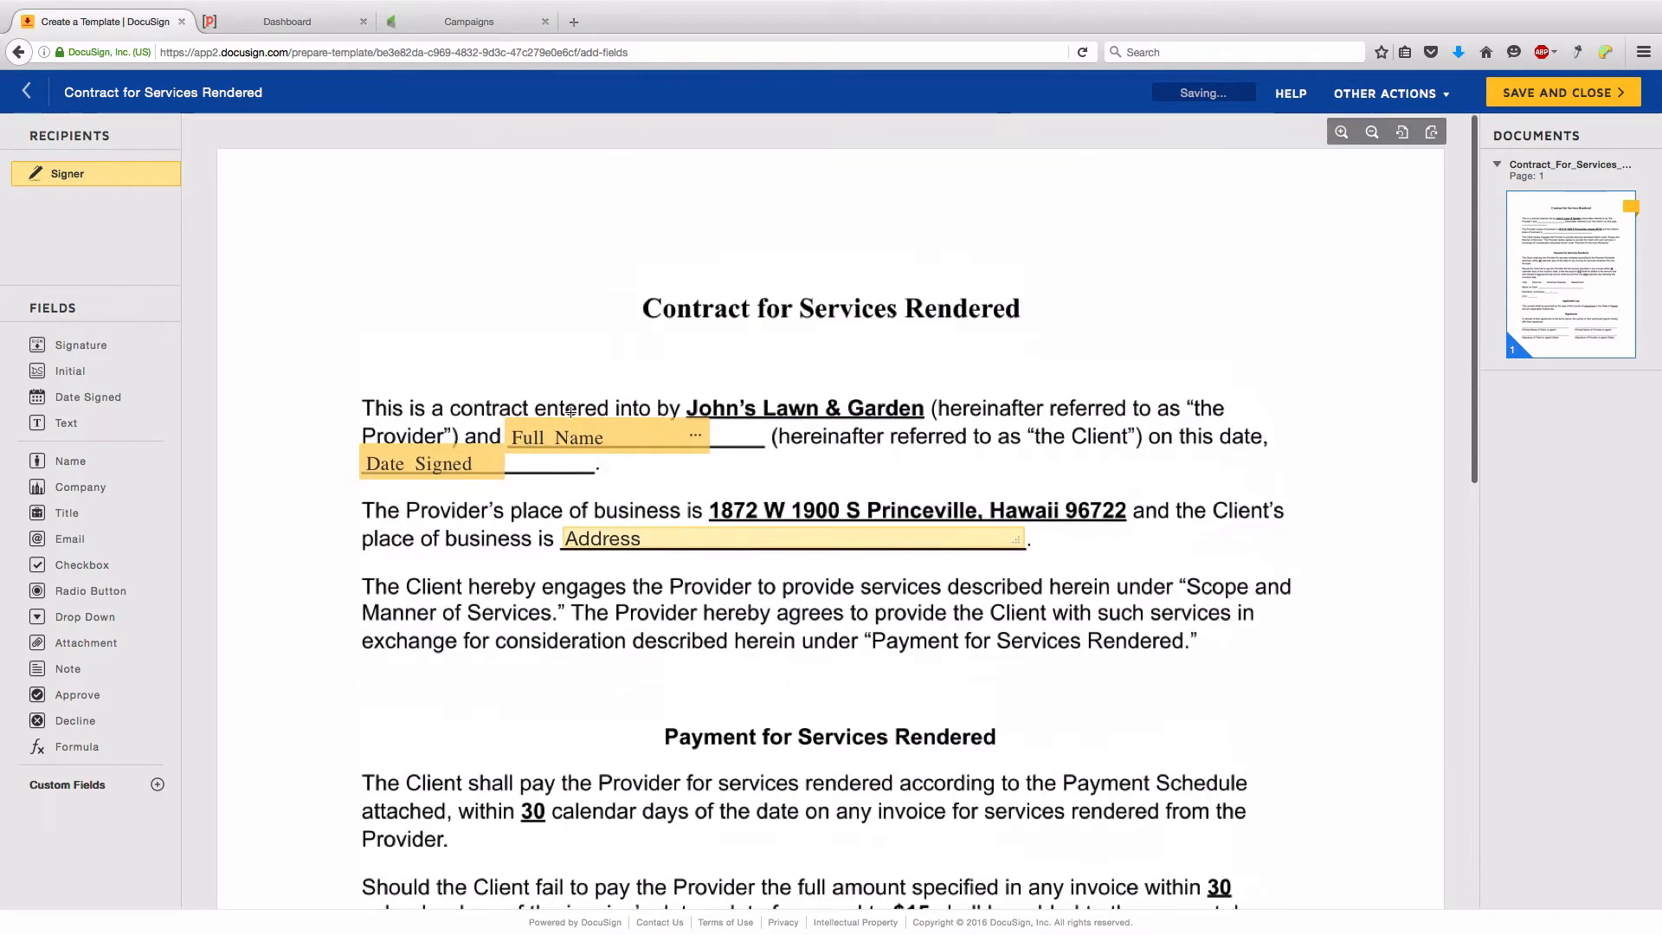
pyautogui.click(567, 435)
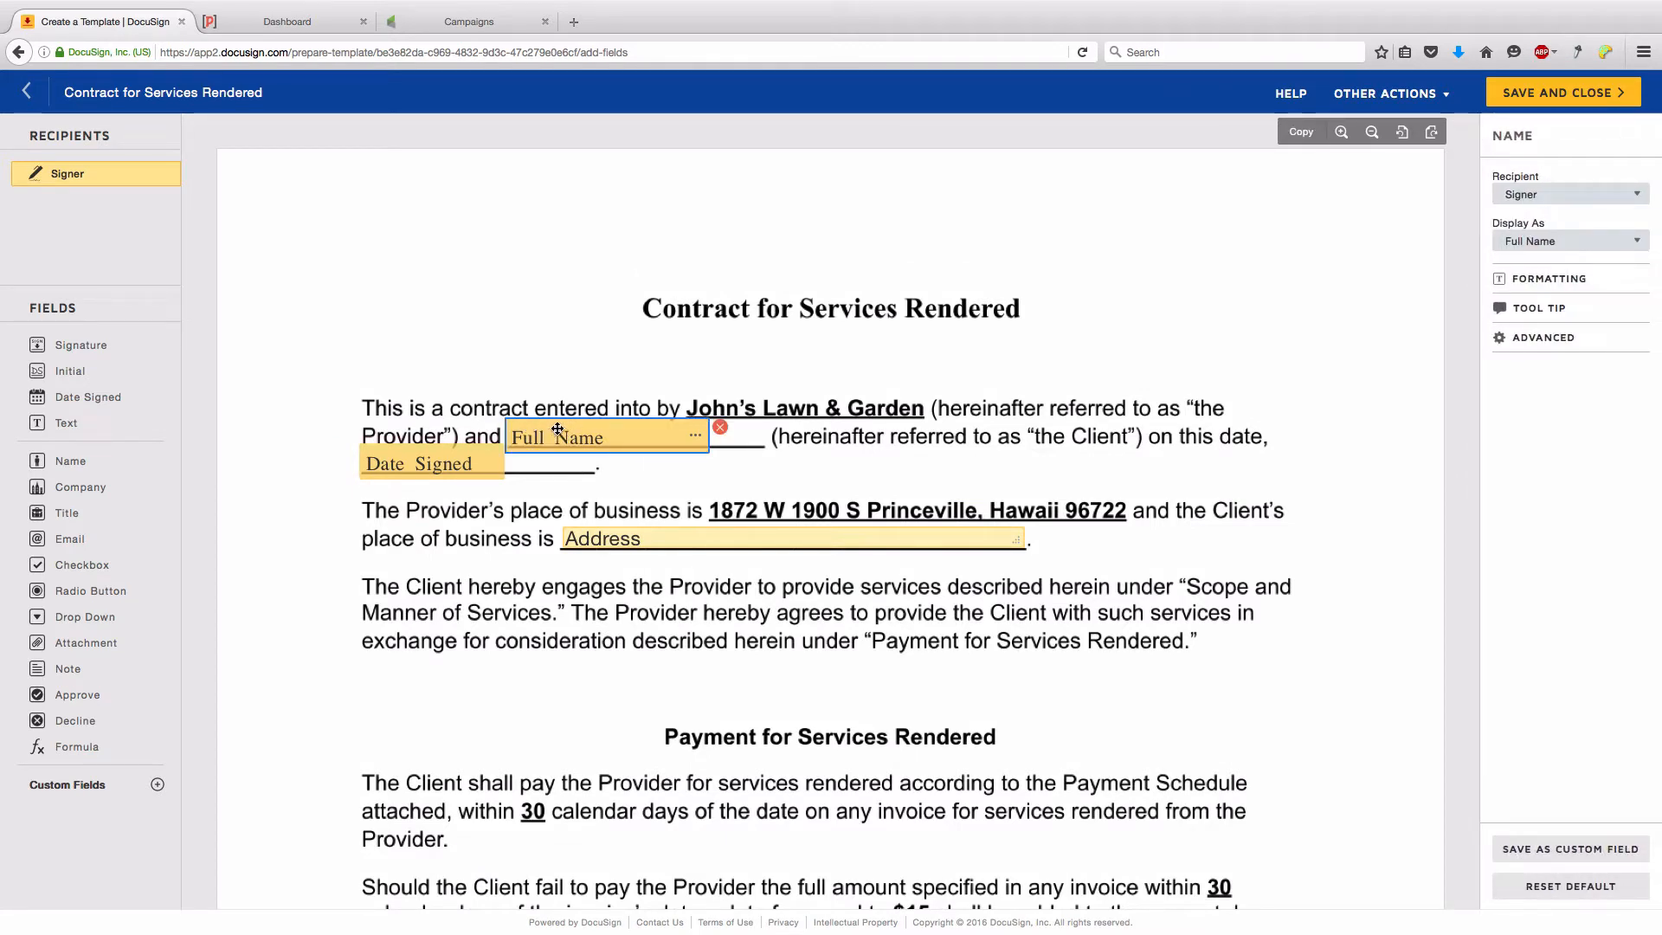
# - Clear the place-of-business field's text and change its data label from Text 1 to Address
pyautogui.click(1534, 339)
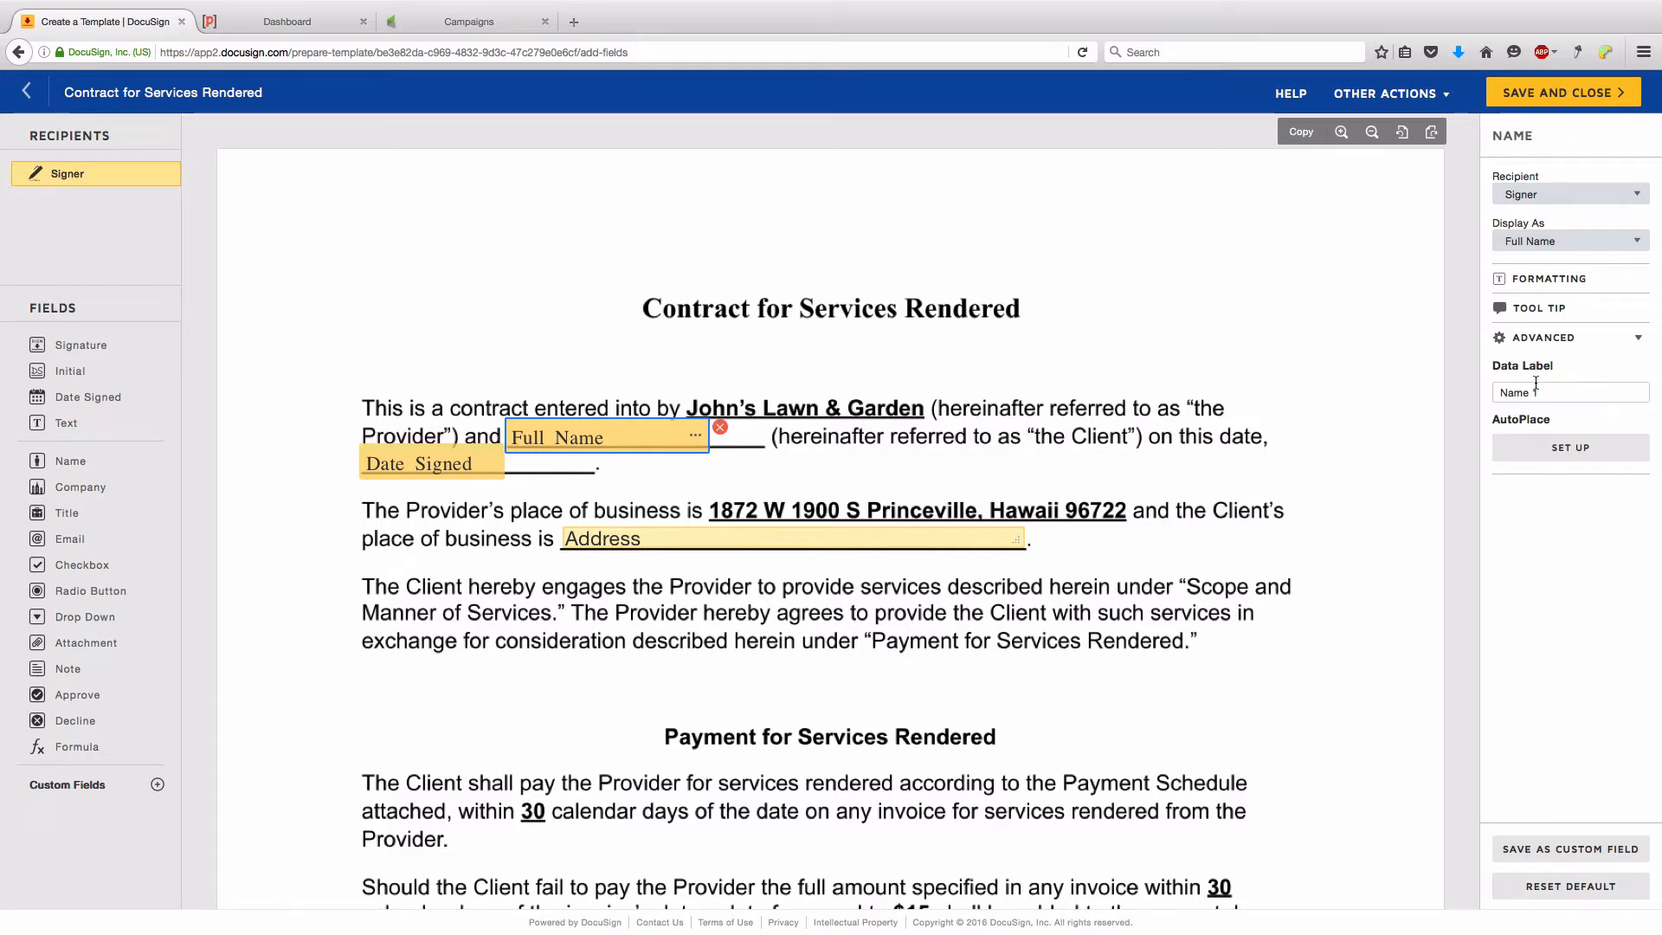
pyautogui.click(861, 538)
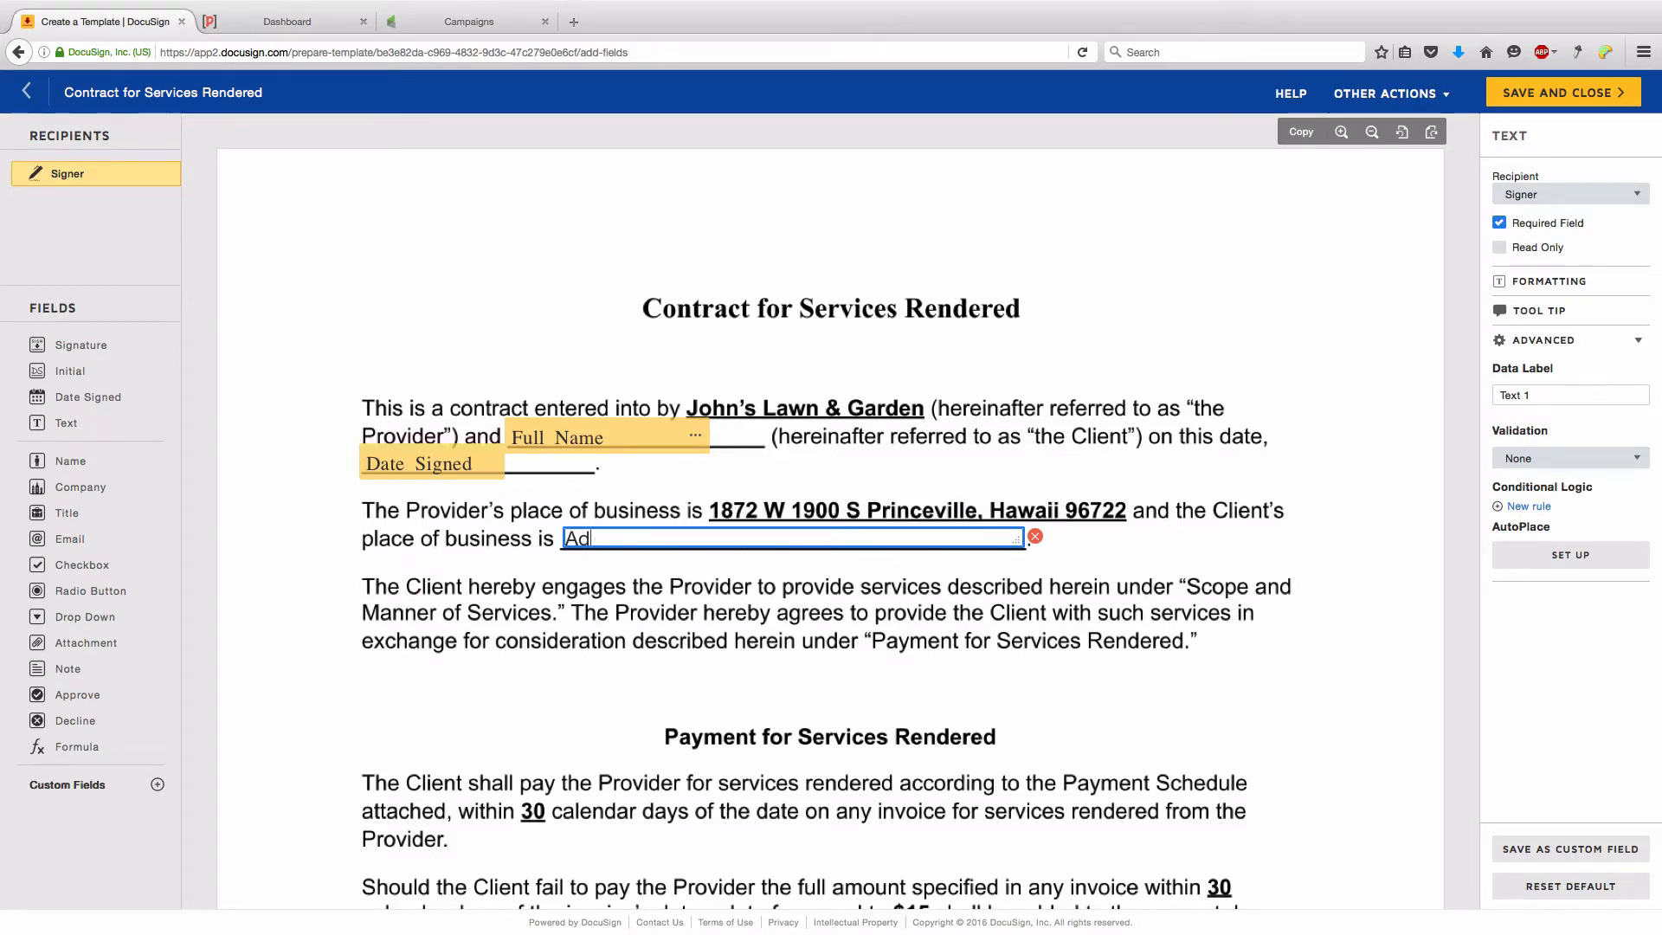
pyautogui.press('BackSpace')
pyautogui.press('BackSpace')
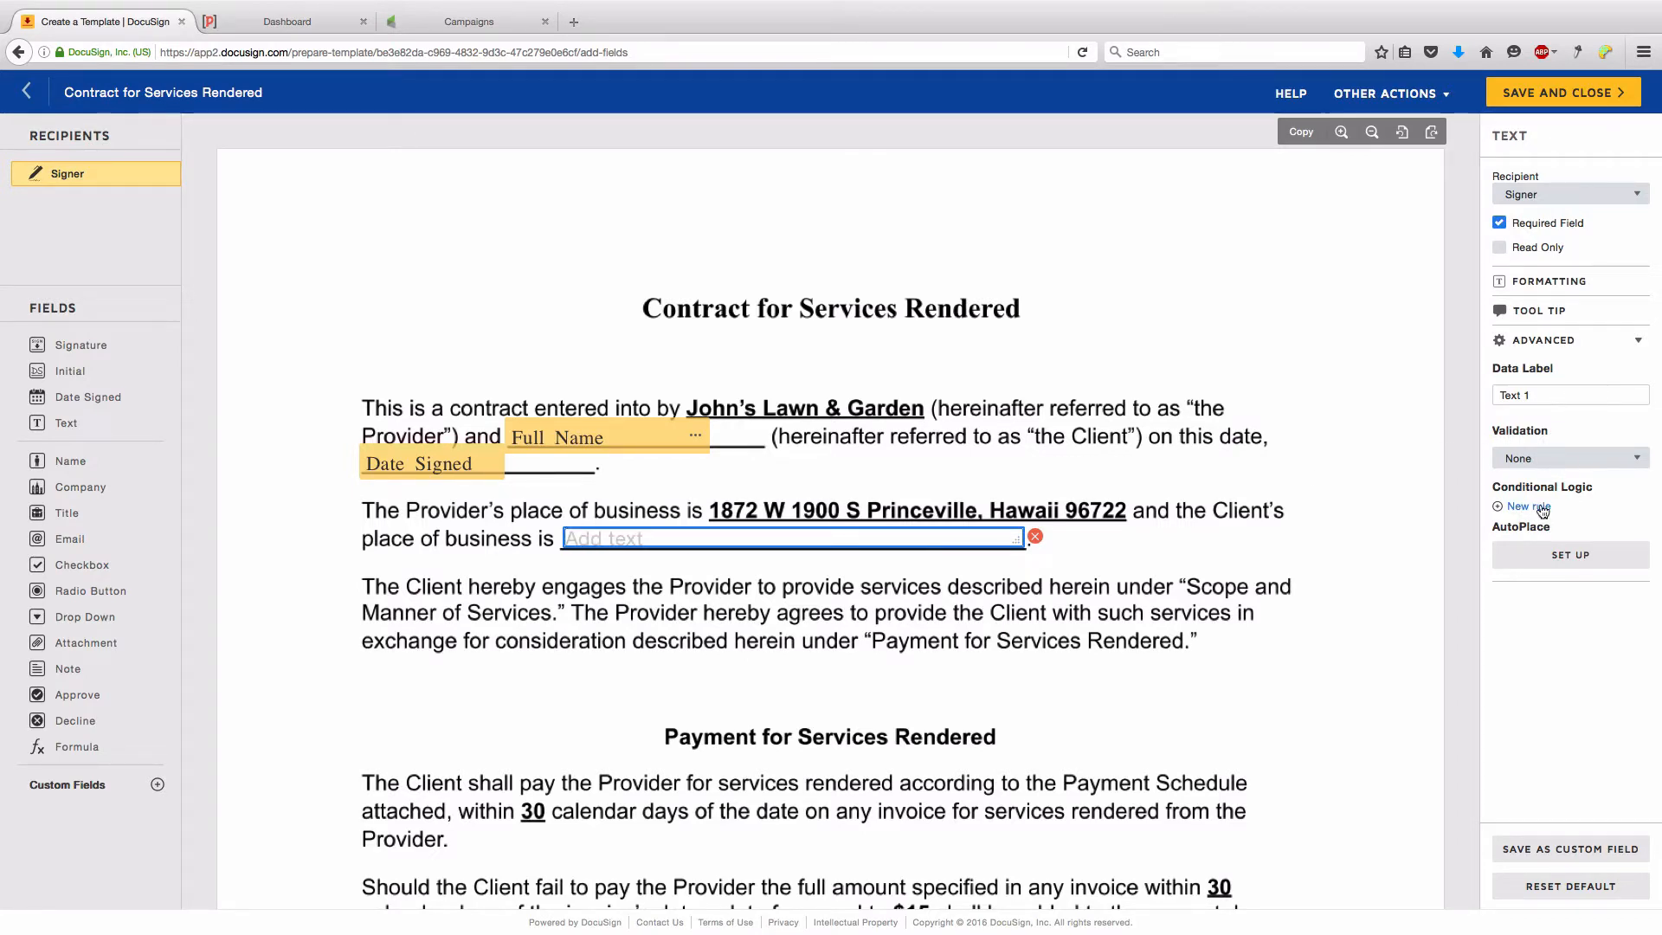
pyautogui.moveTo(1548, 395); pyautogui.dragTo(1443, 387)
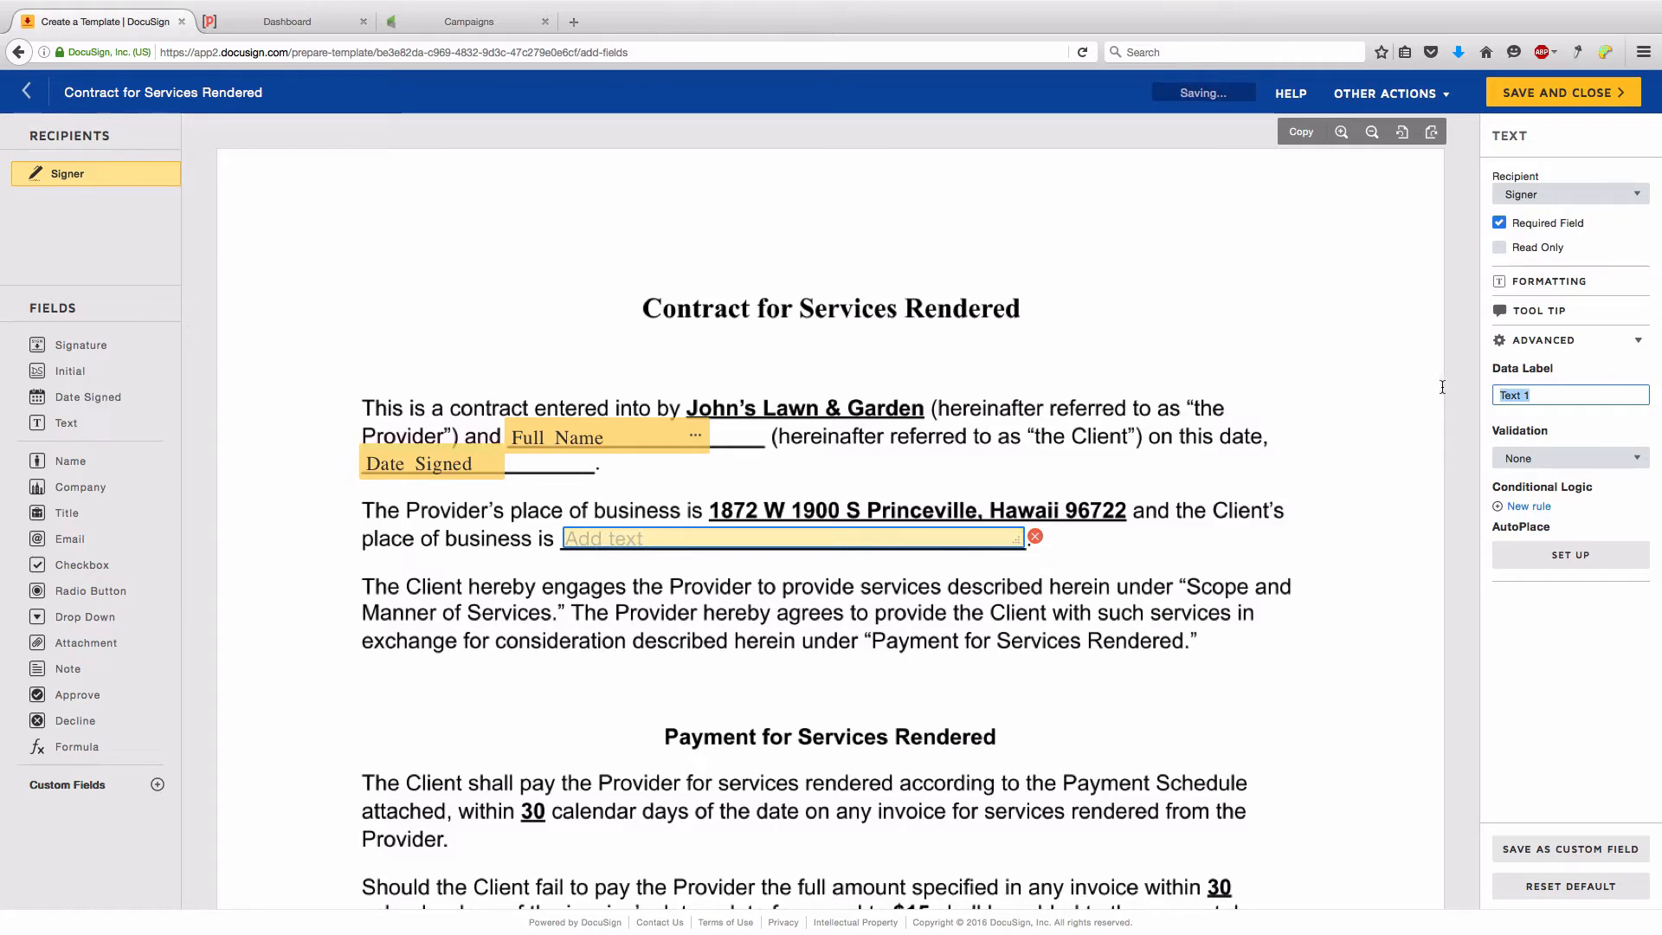
pyautogui.write('Address')
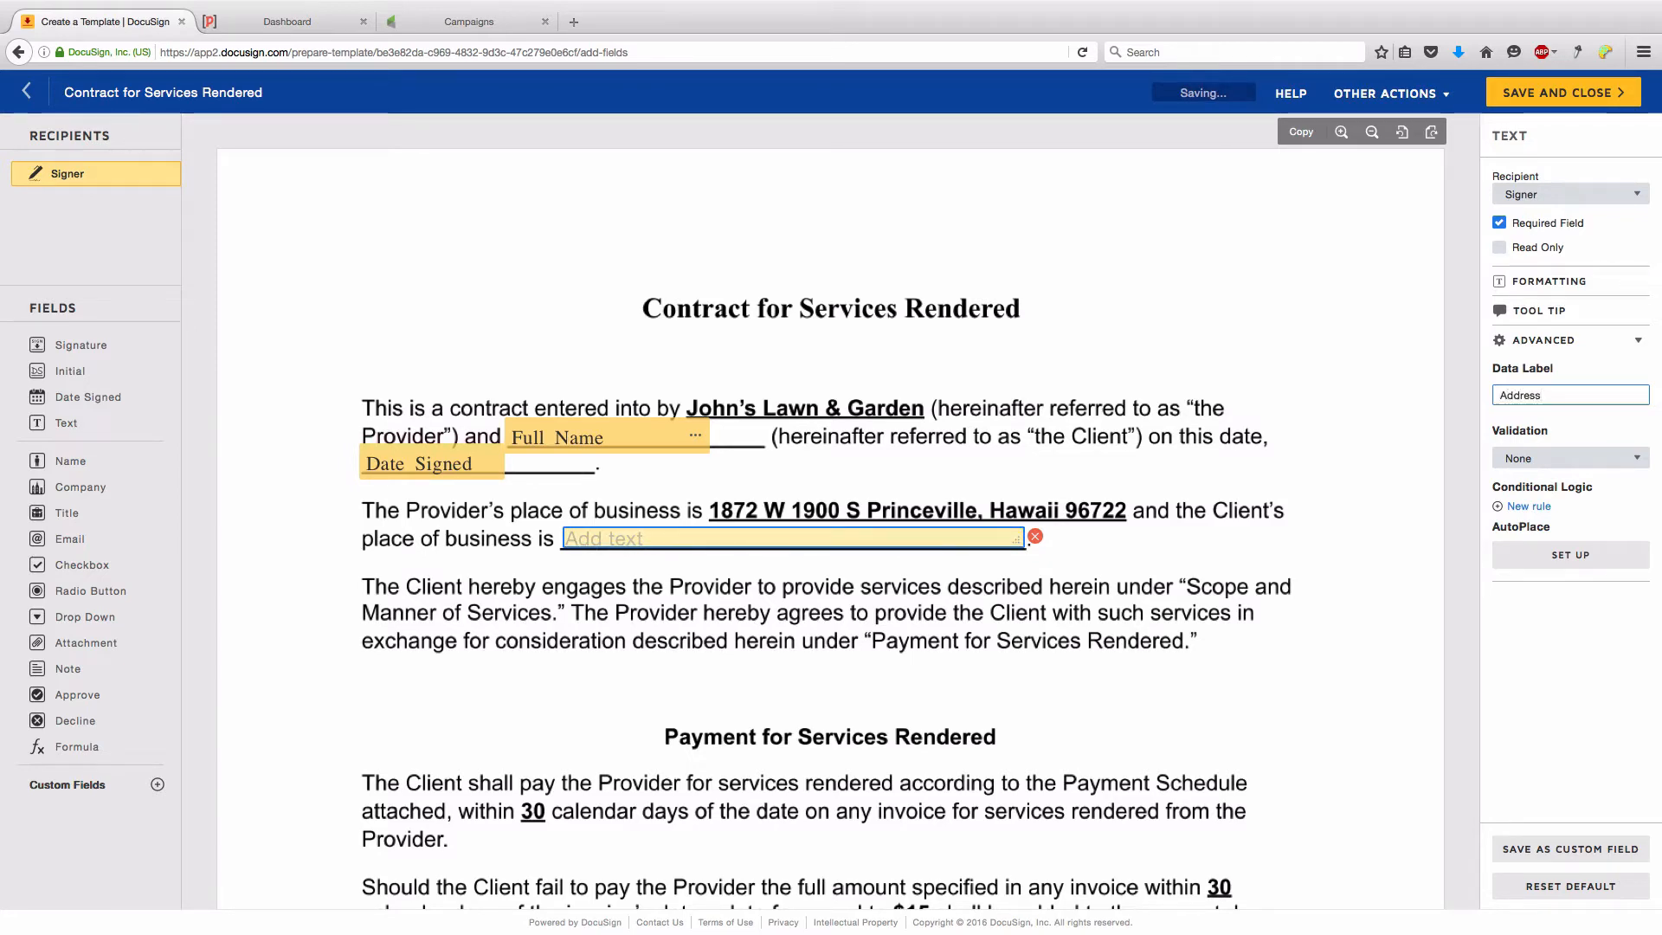
pyautogui.click(1077, 570)
pyautogui.scroll(-6, 446, 563)
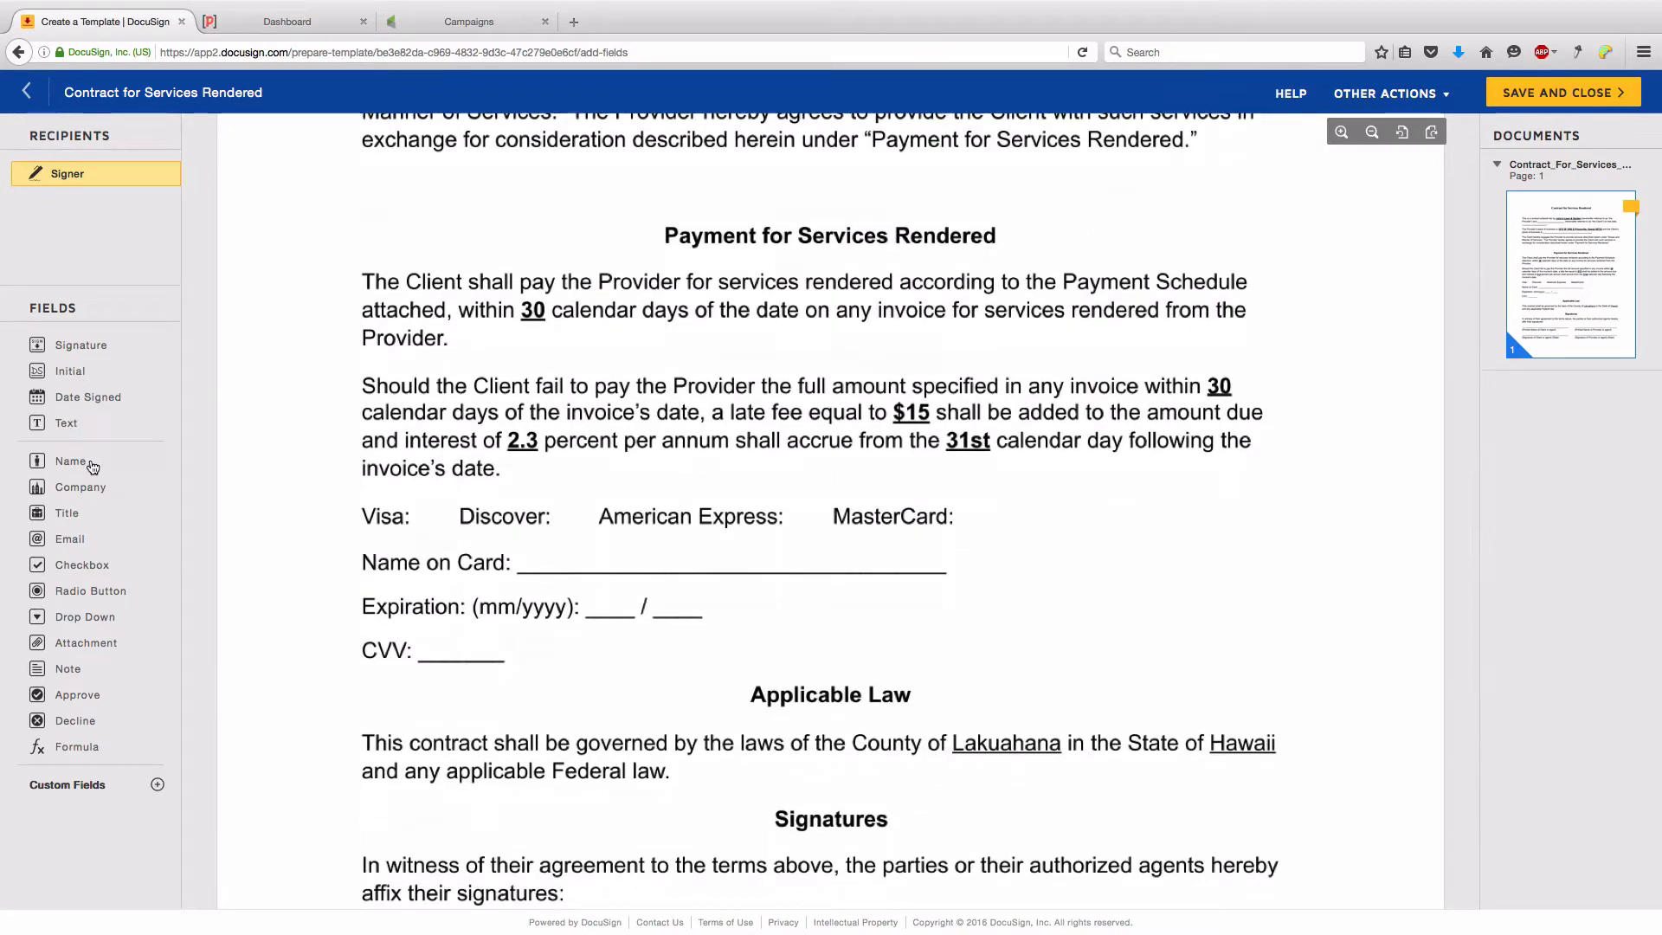
# - Add a four-button Credit Card Type radio group beside Visa, Discover, American Express and MasterCard
pyautogui.moveTo(80, 582); pyautogui.dragTo(423, 513)
pyautogui.click(849, 497)
pyautogui.press('BackSpace')
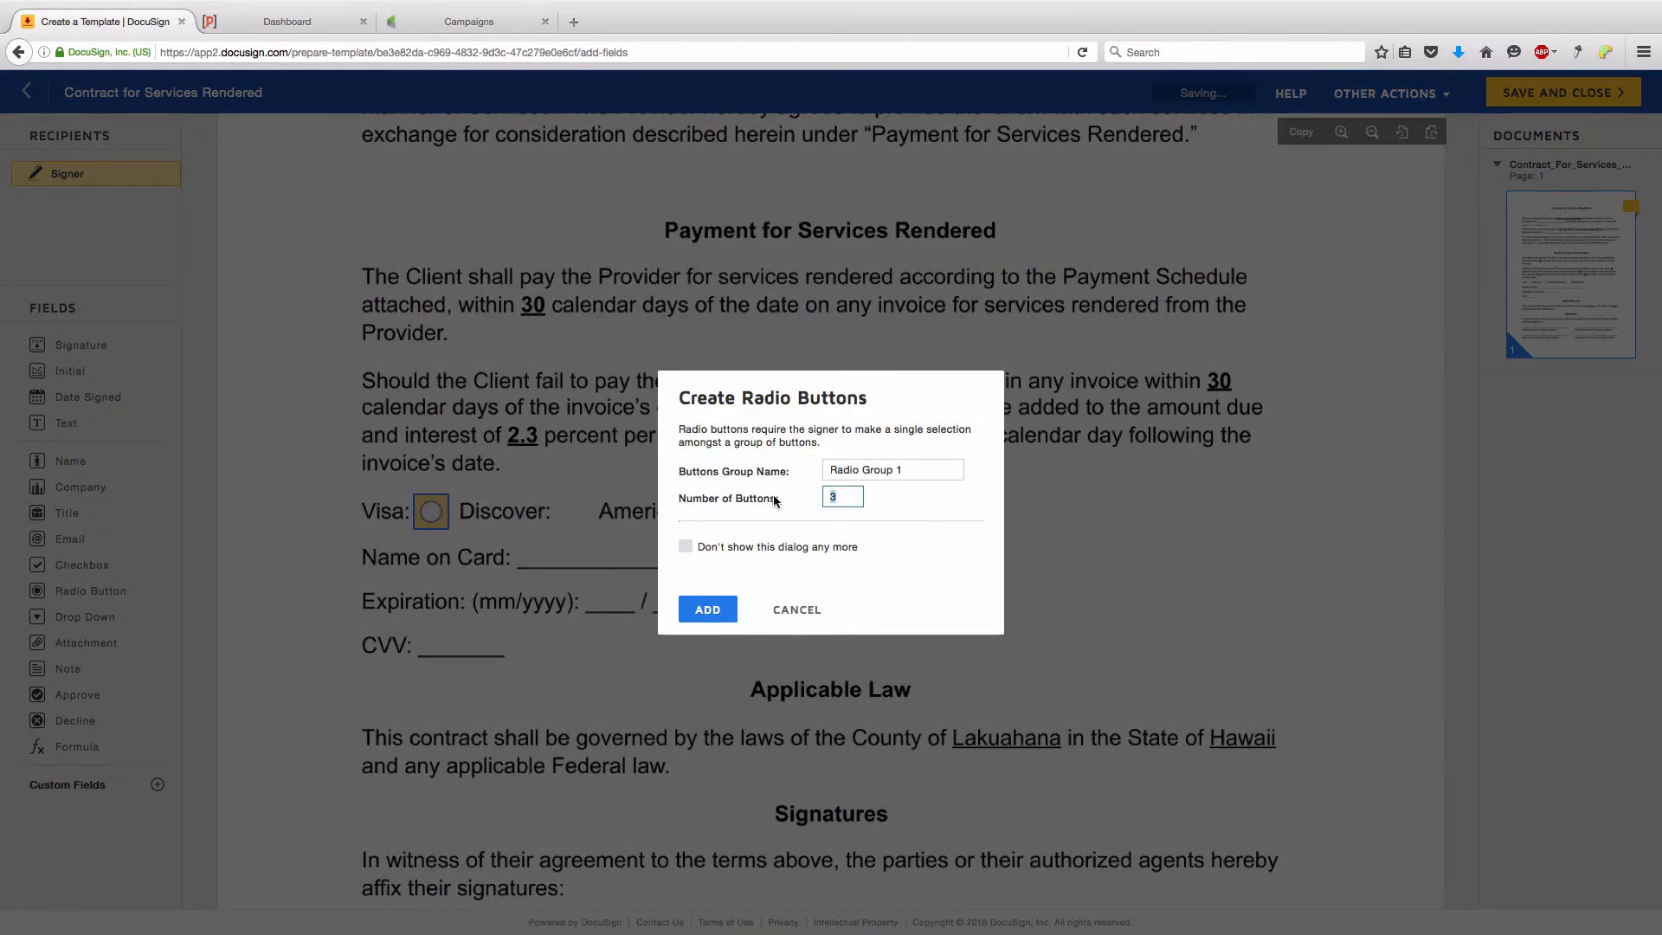
pyautogui.write('4')
pyautogui.tripleClick(912, 468)
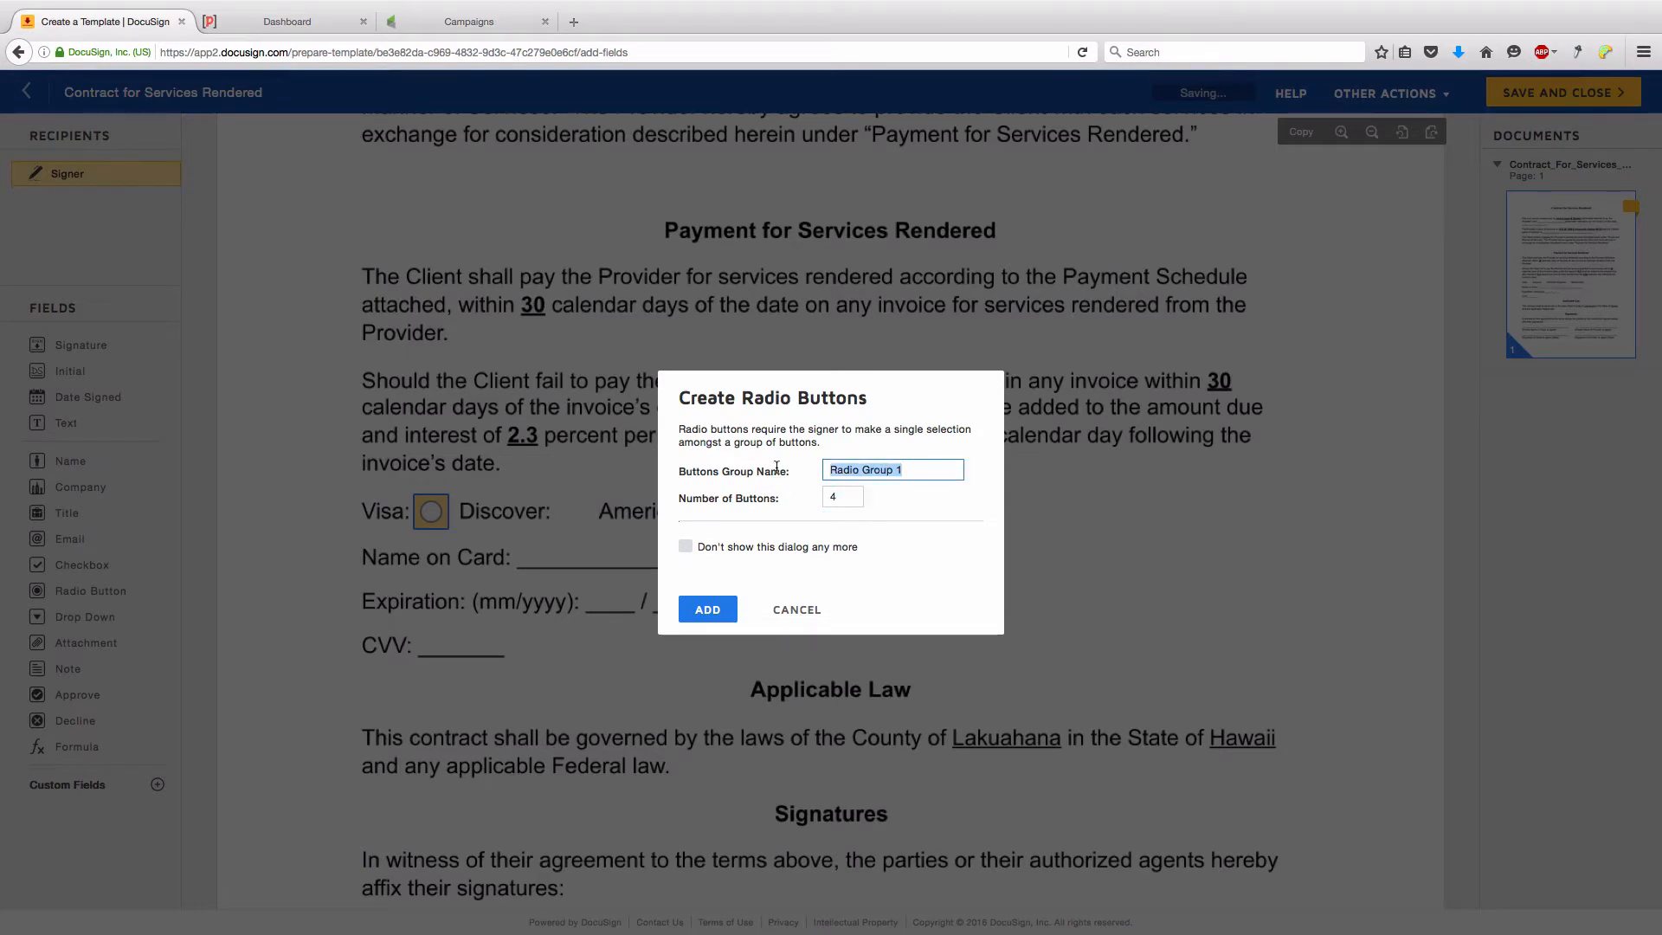
pyautogui.write('Credit Card Type')
pyautogui.click(708, 609)
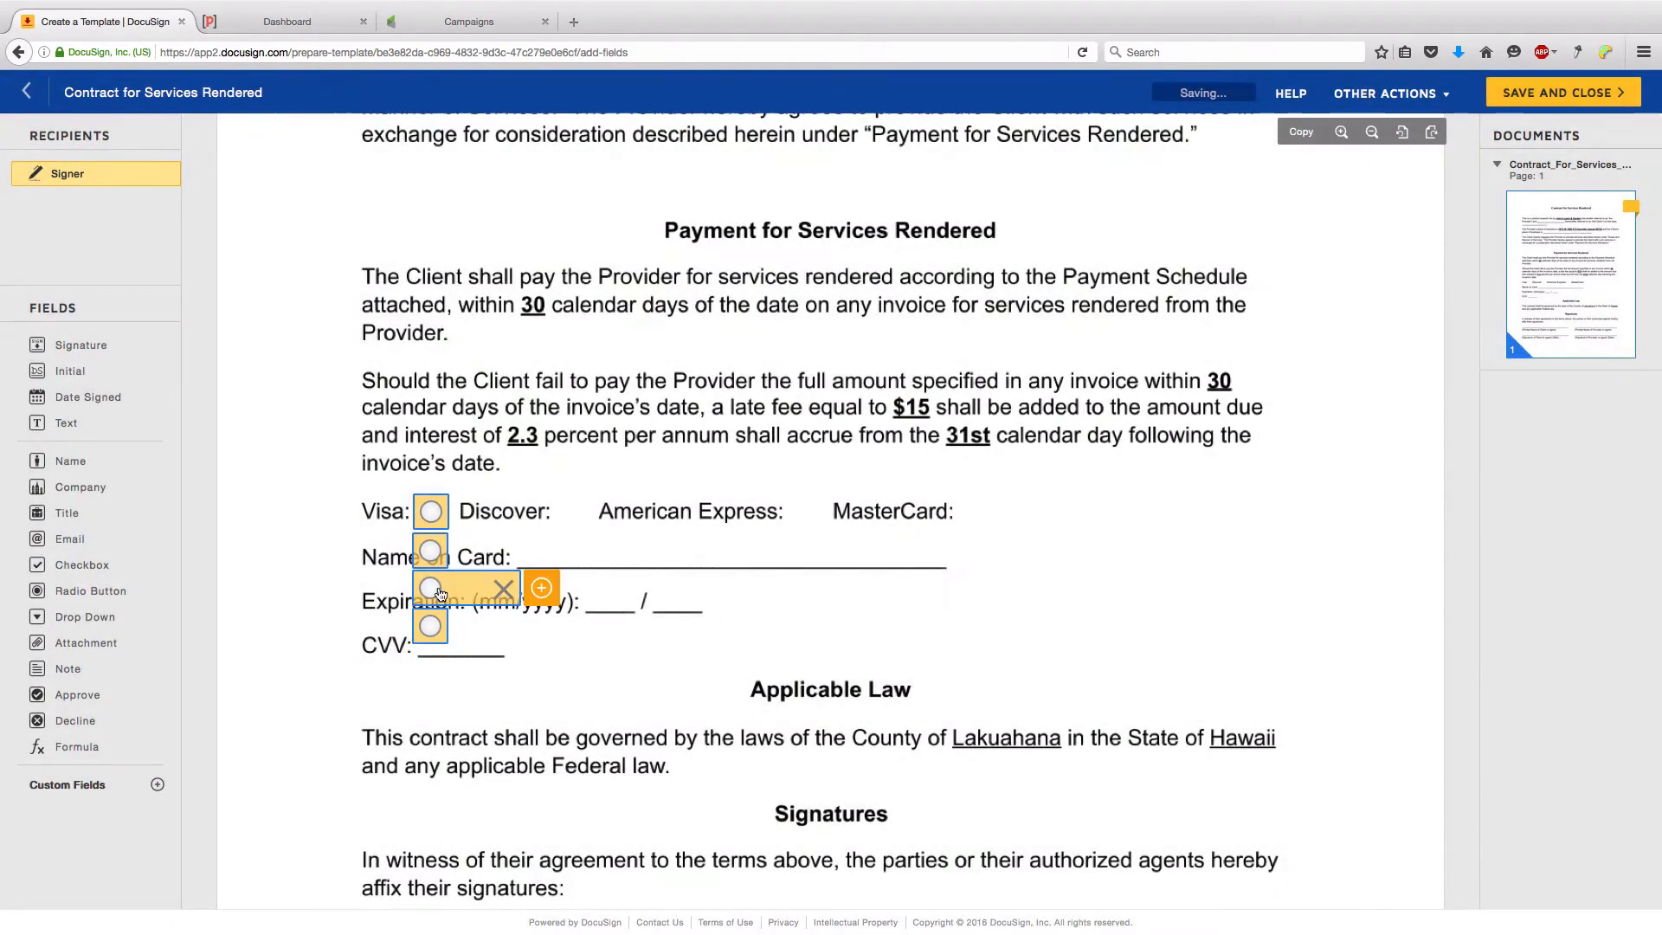
pyautogui.moveTo(438, 559); pyautogui.dragTo(577, 519)
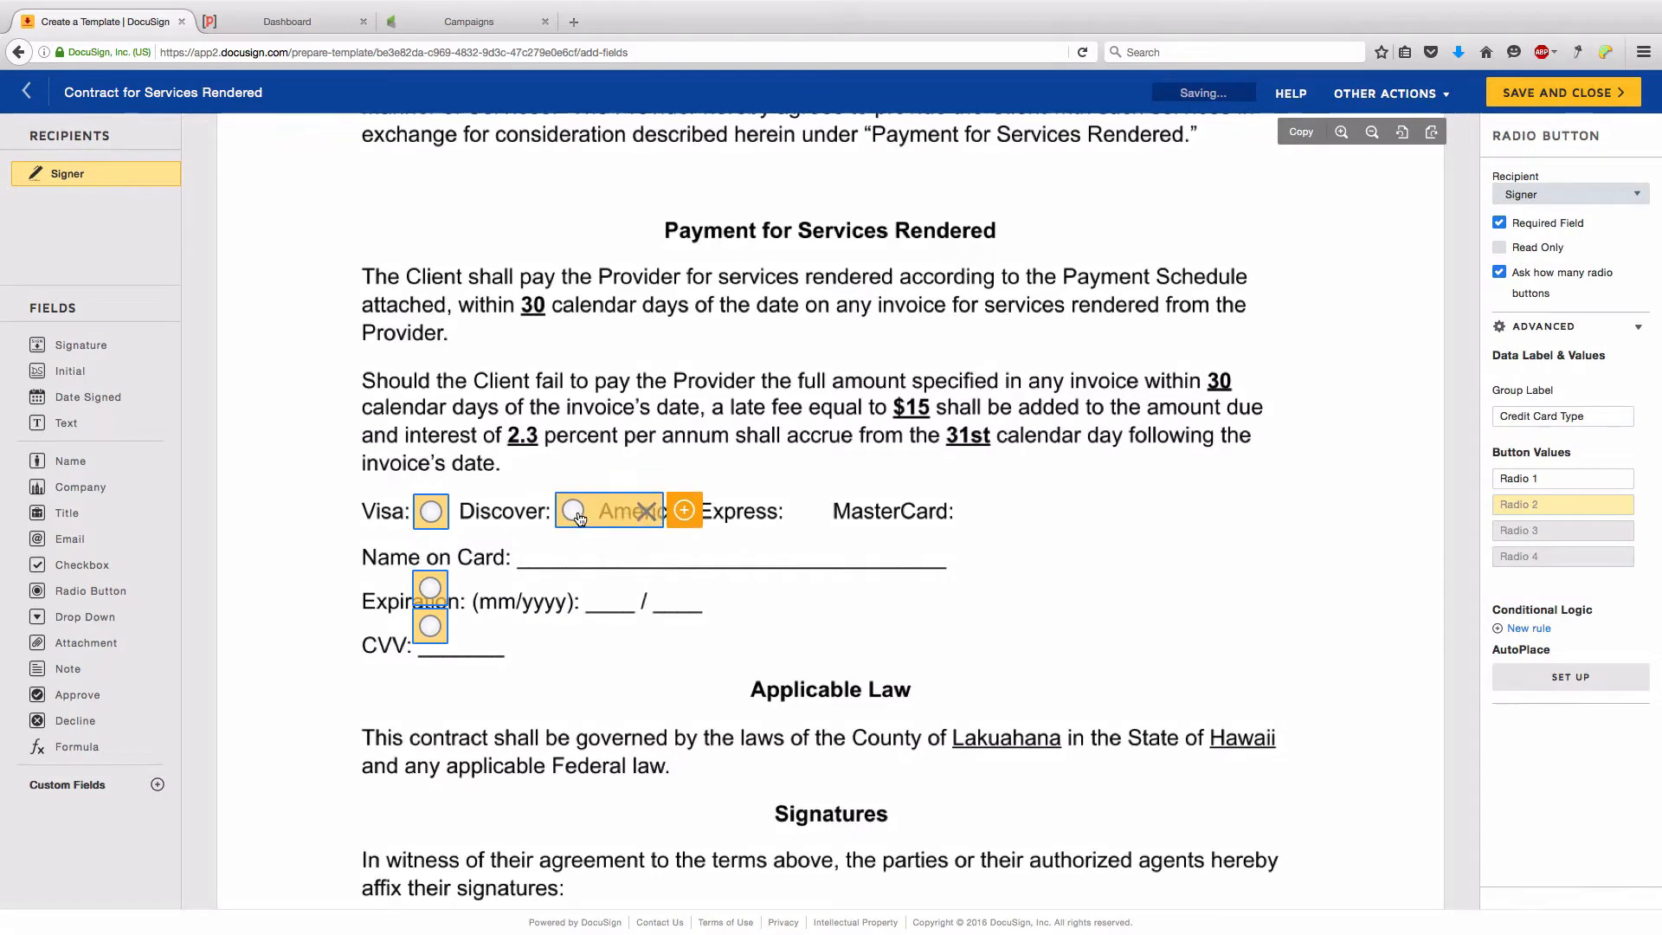
pyautogui.moveTo(433, 590); pyautogui.dragTo(813, 516)
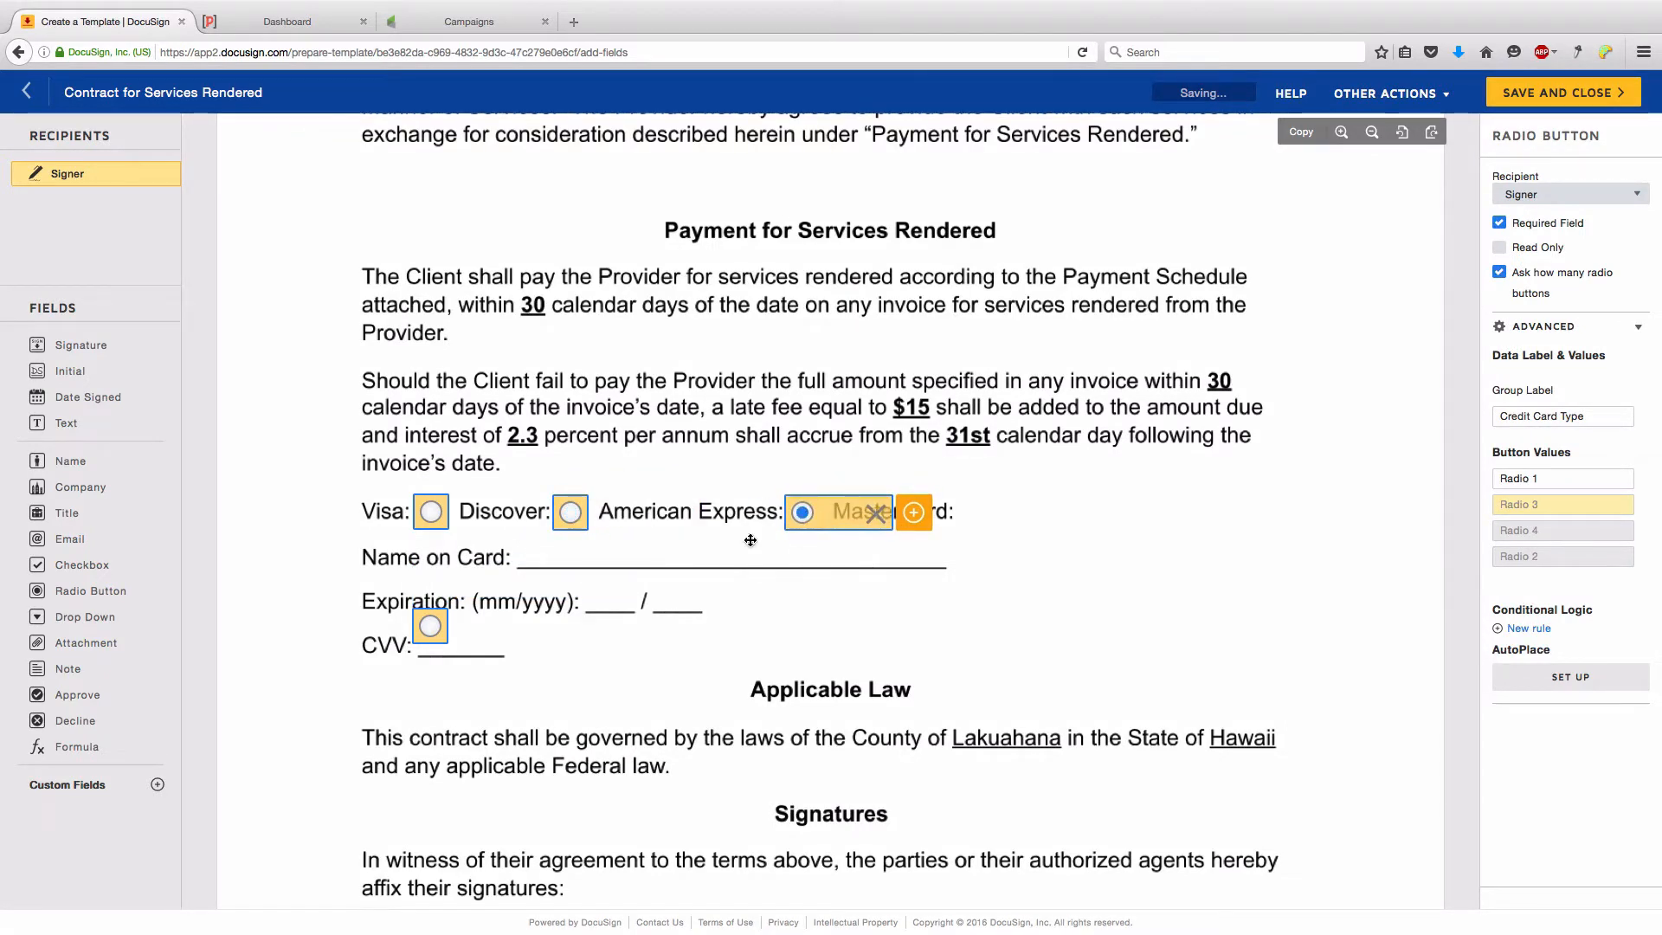
pyautogui.moveTo(431, 639); pyautogui.dragTo(976, 513)
# - Set the first two radio button values to Visa and Discover
pyautogui.click(436, 525)
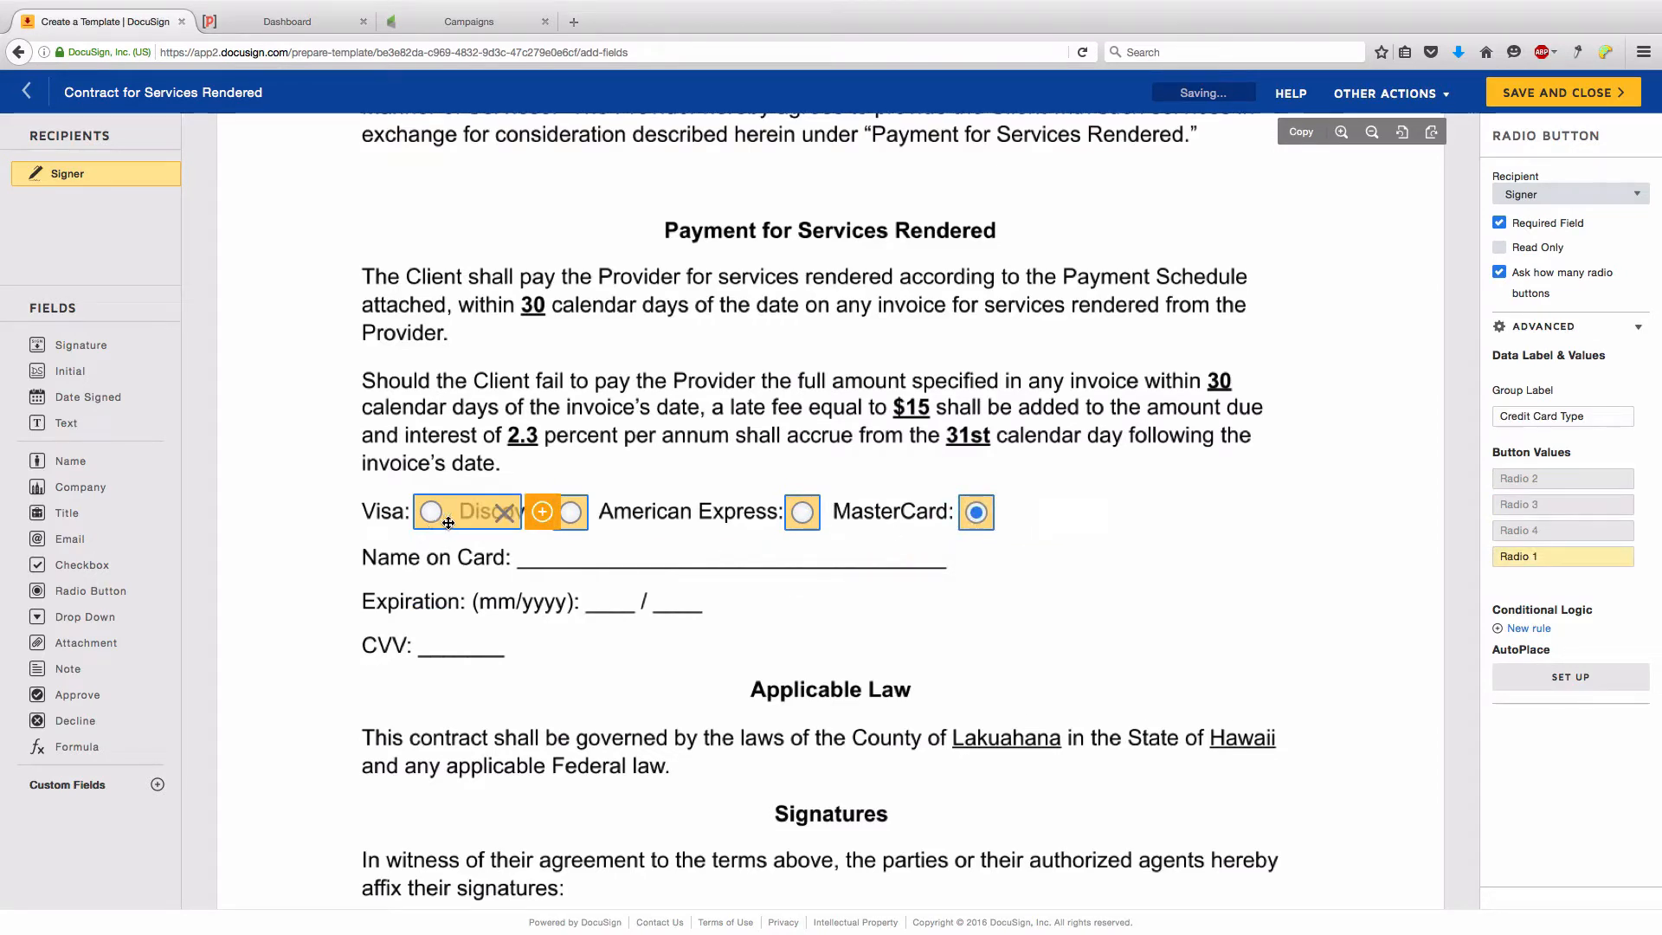
pyautogui.click(1563, 556)
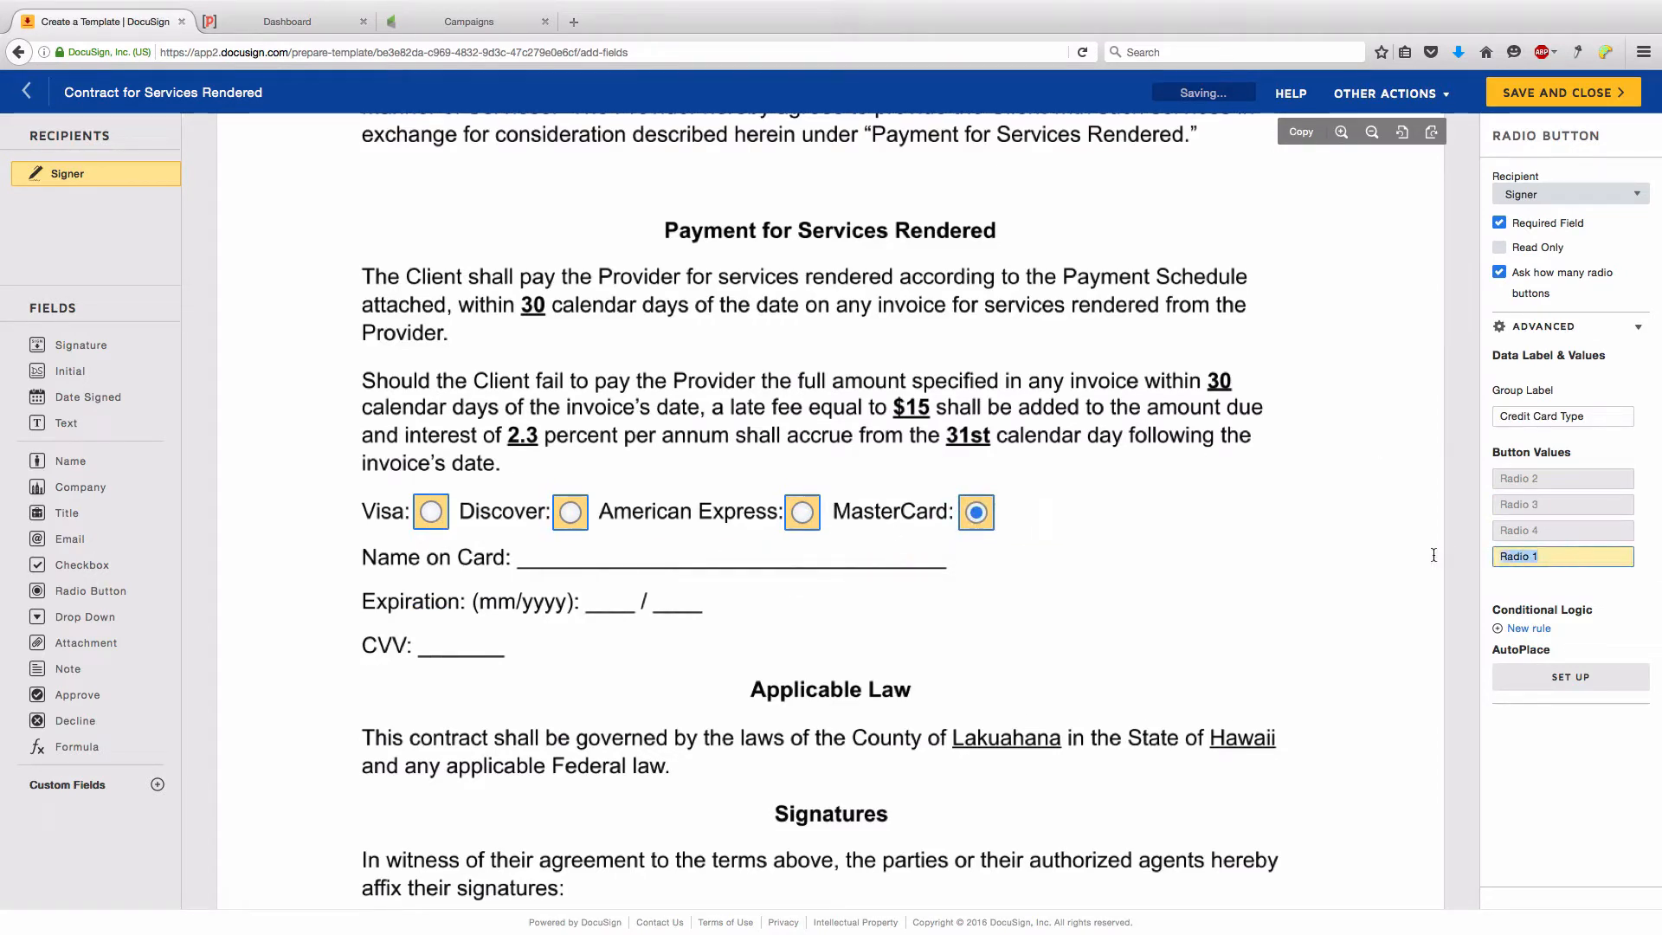
pyautogui.write('Visa')
pyautogui.click(586, 528)
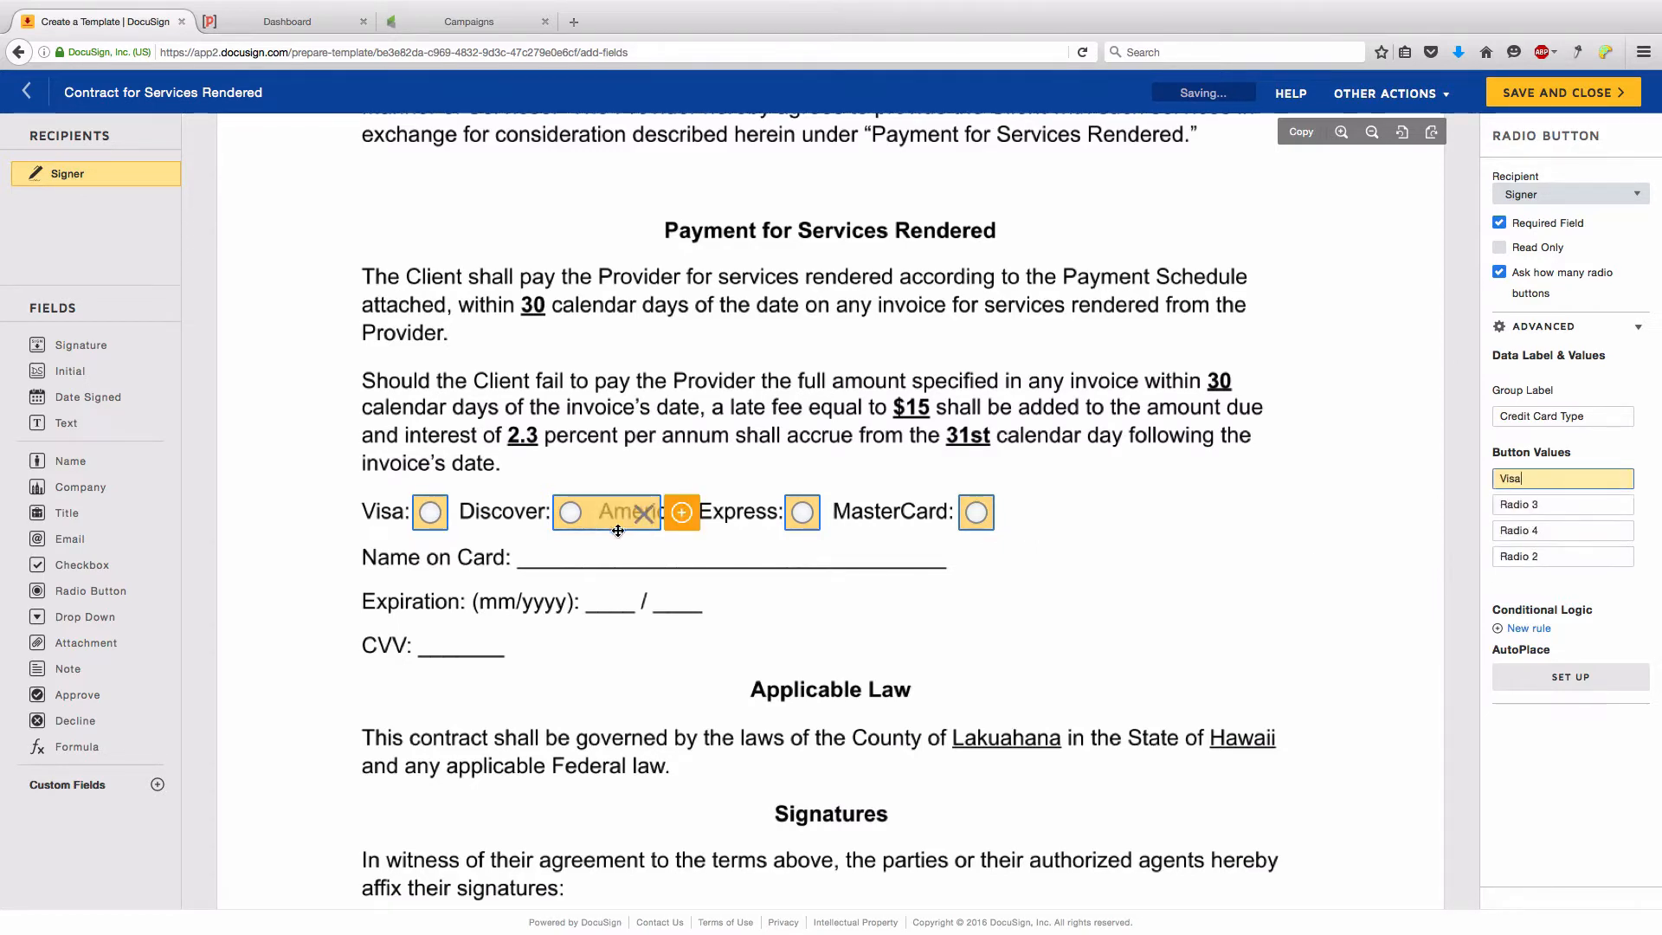
pyautogui.click(1566, 554)
pyautogui.write('Disc')
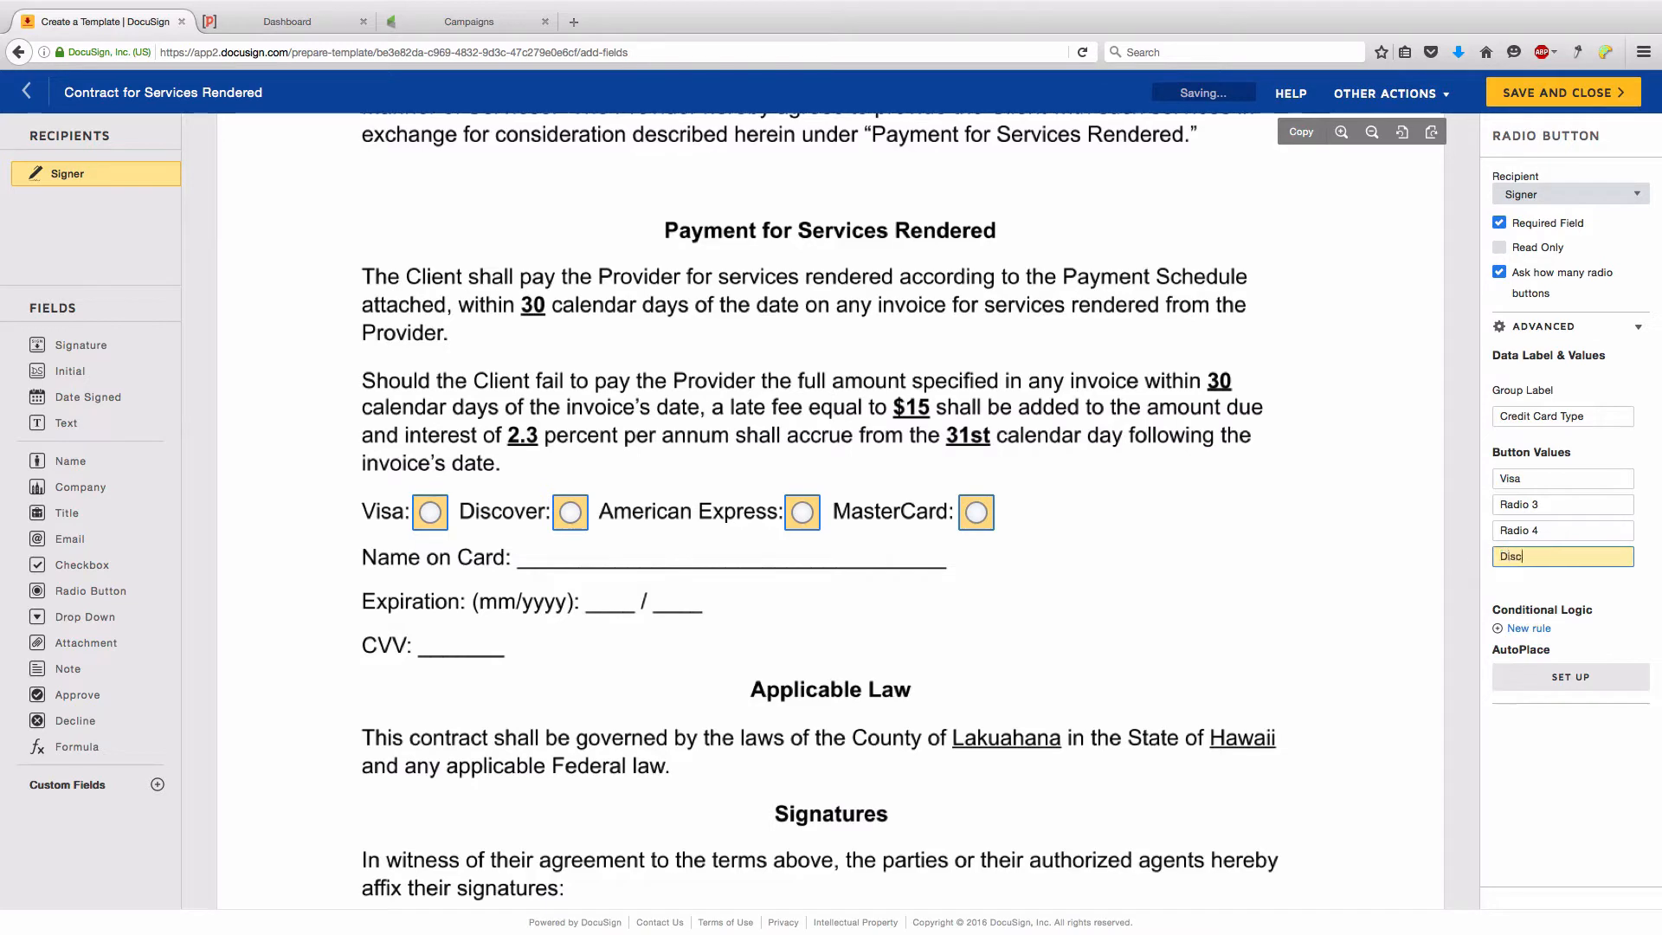
pyautogui.write('over')
# - Set the third and fourth radio button values to Amex and MasterCard
pyautogui.click(1543, 554)
pyautogui.moveTo(1544, 555); pyautogui.dragTo(1446, 549)
pyautogui.write('Amer')
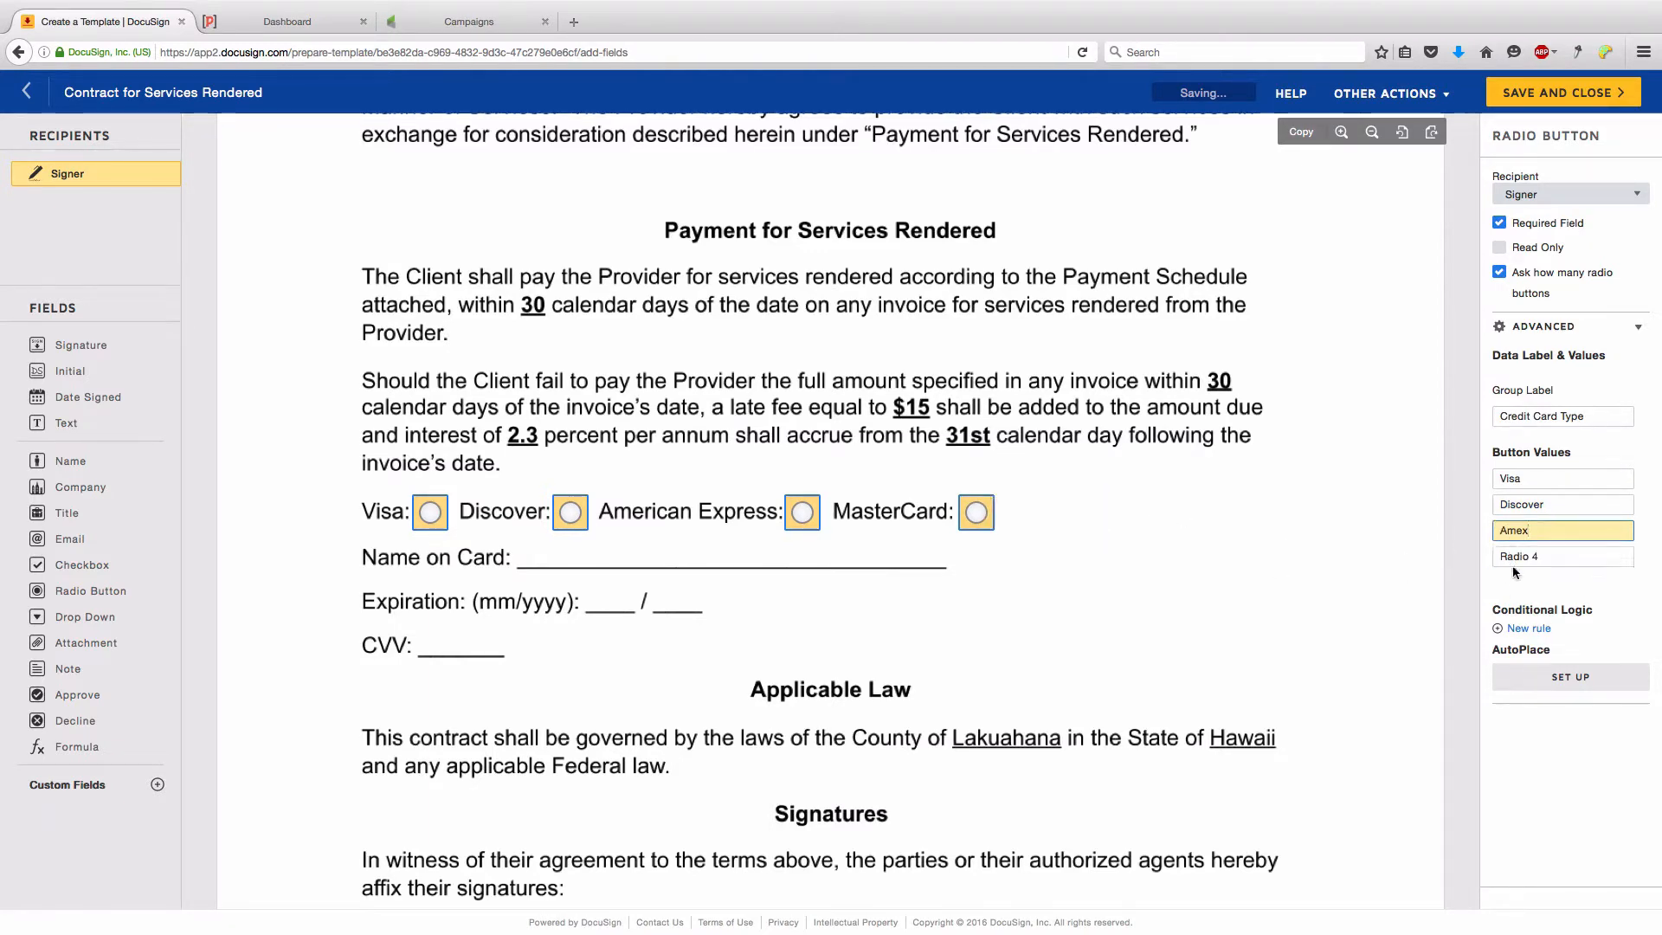
pyautogui.click(1551, 556)
pyautogui.moveTo(1552, 556); pyautogui.dragTo(1424, 549)
pyautogui.write('M')
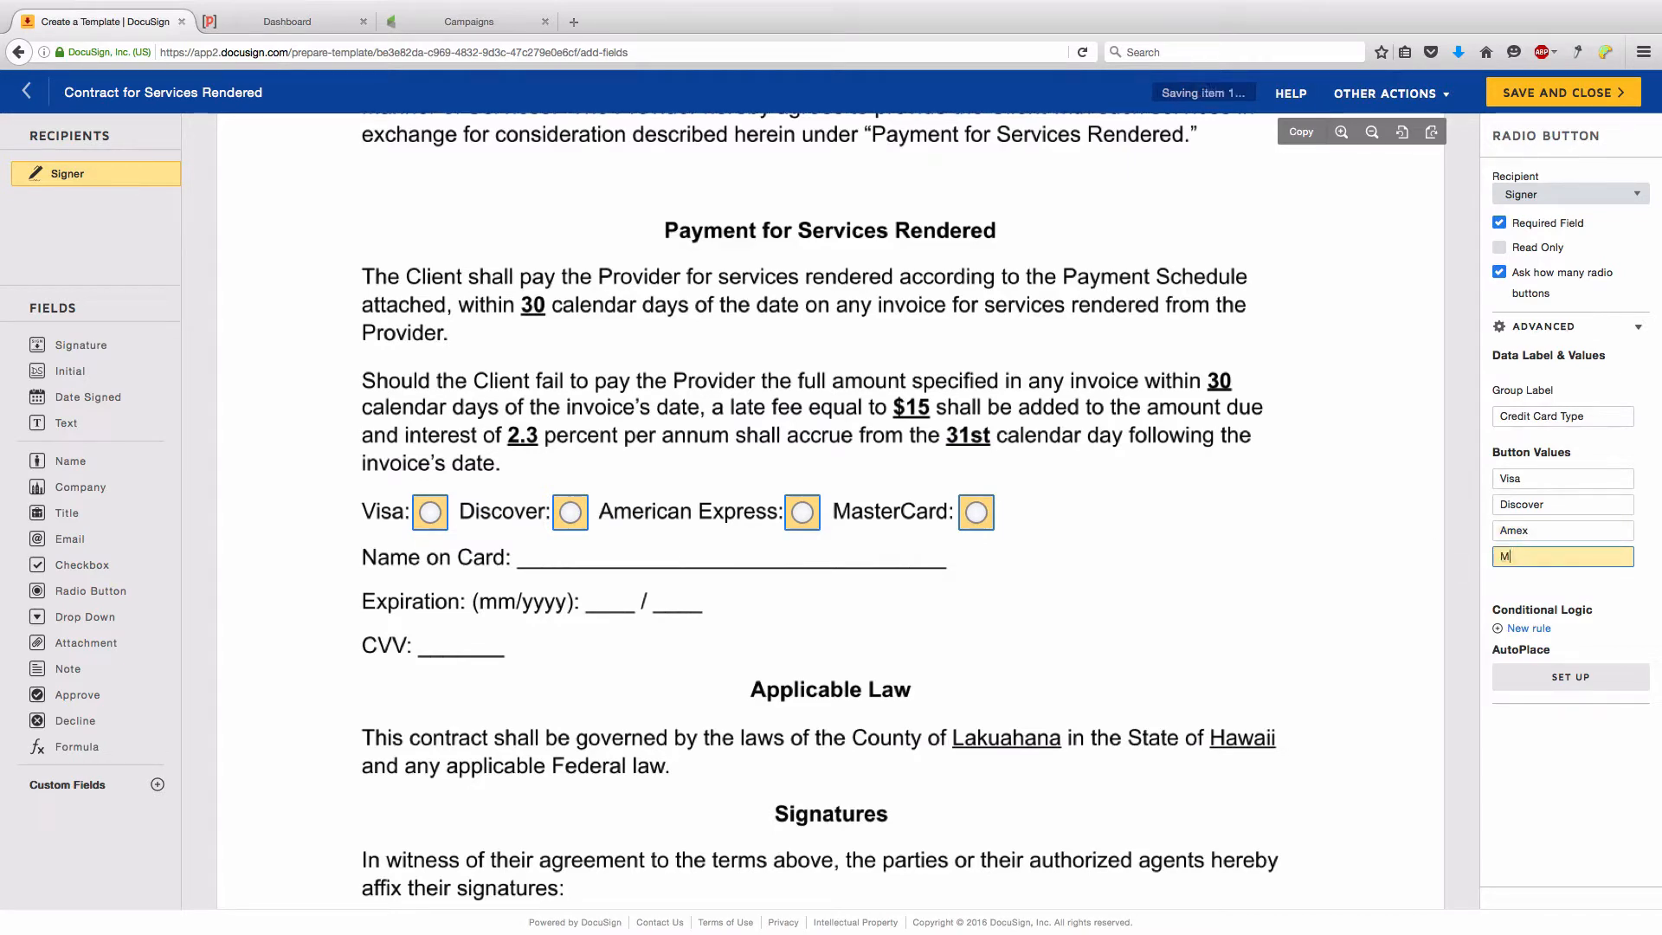
pyautogui.write('asterCard')
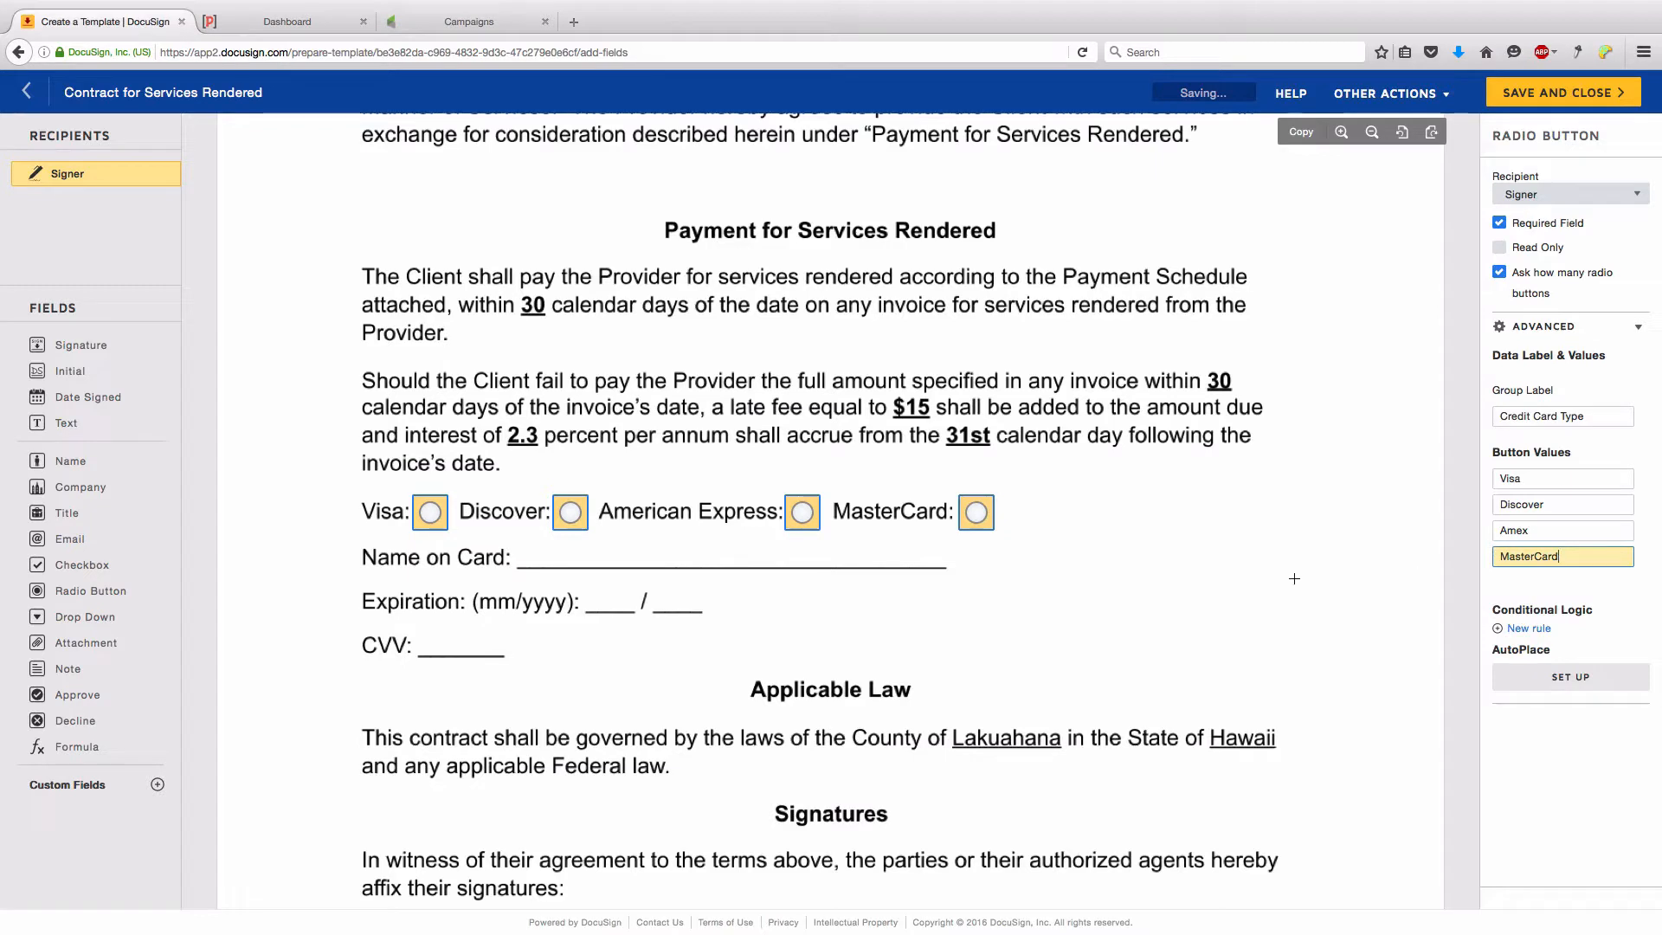
pyautogui.click(1059, 582)
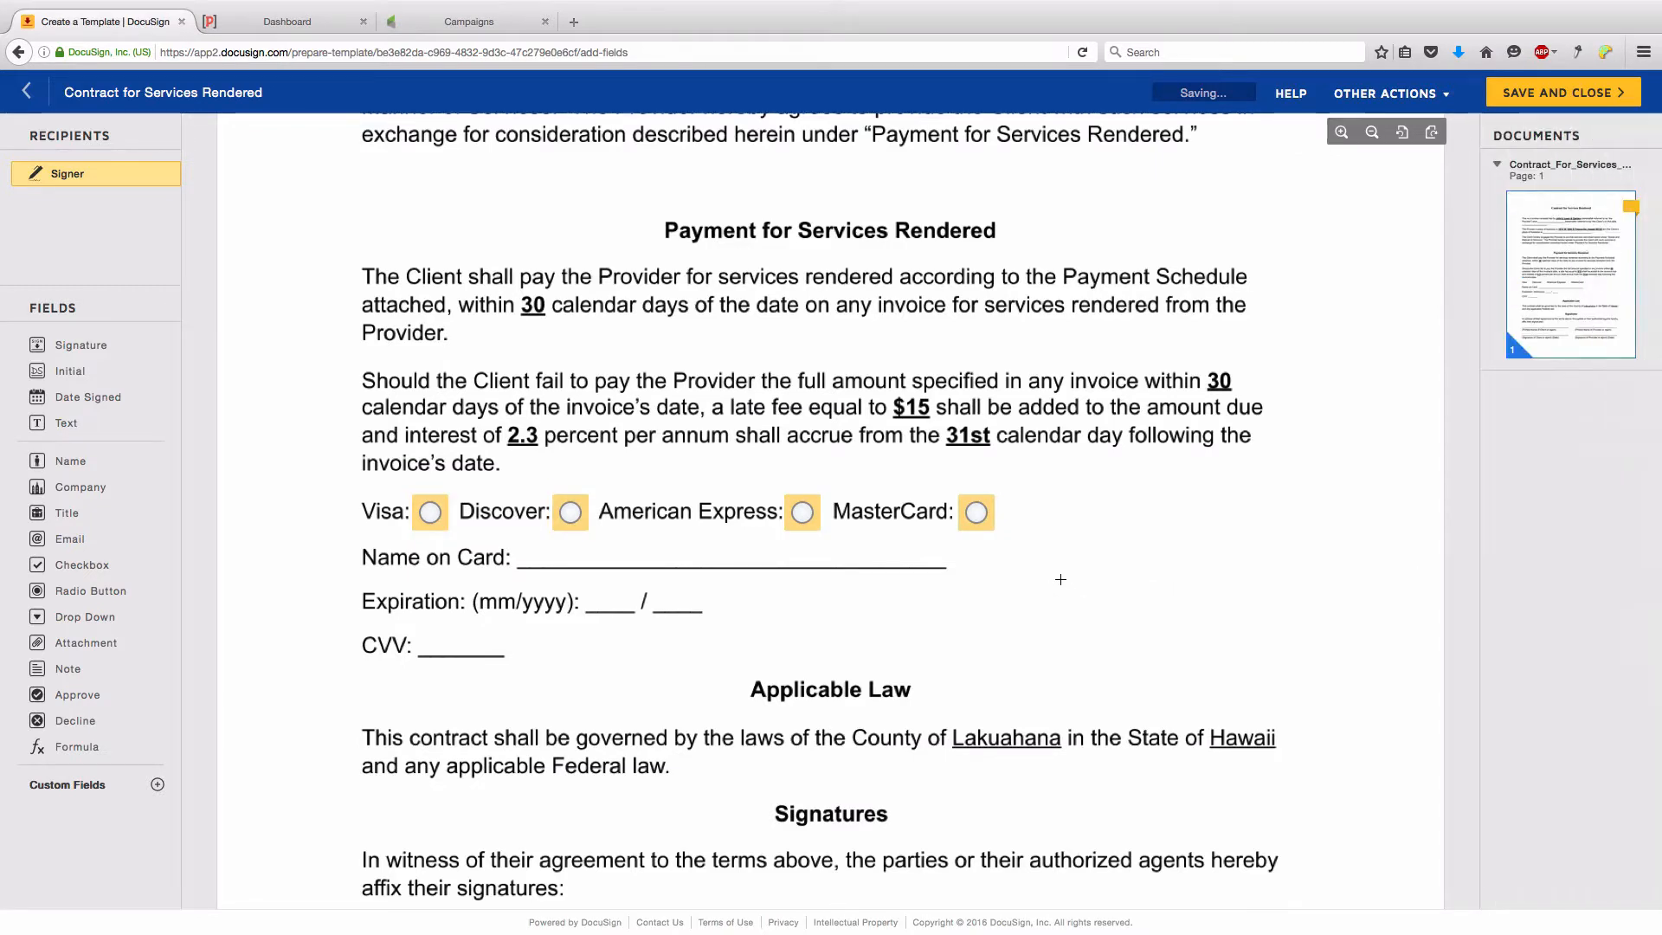
pyautogui.click(980, 515)
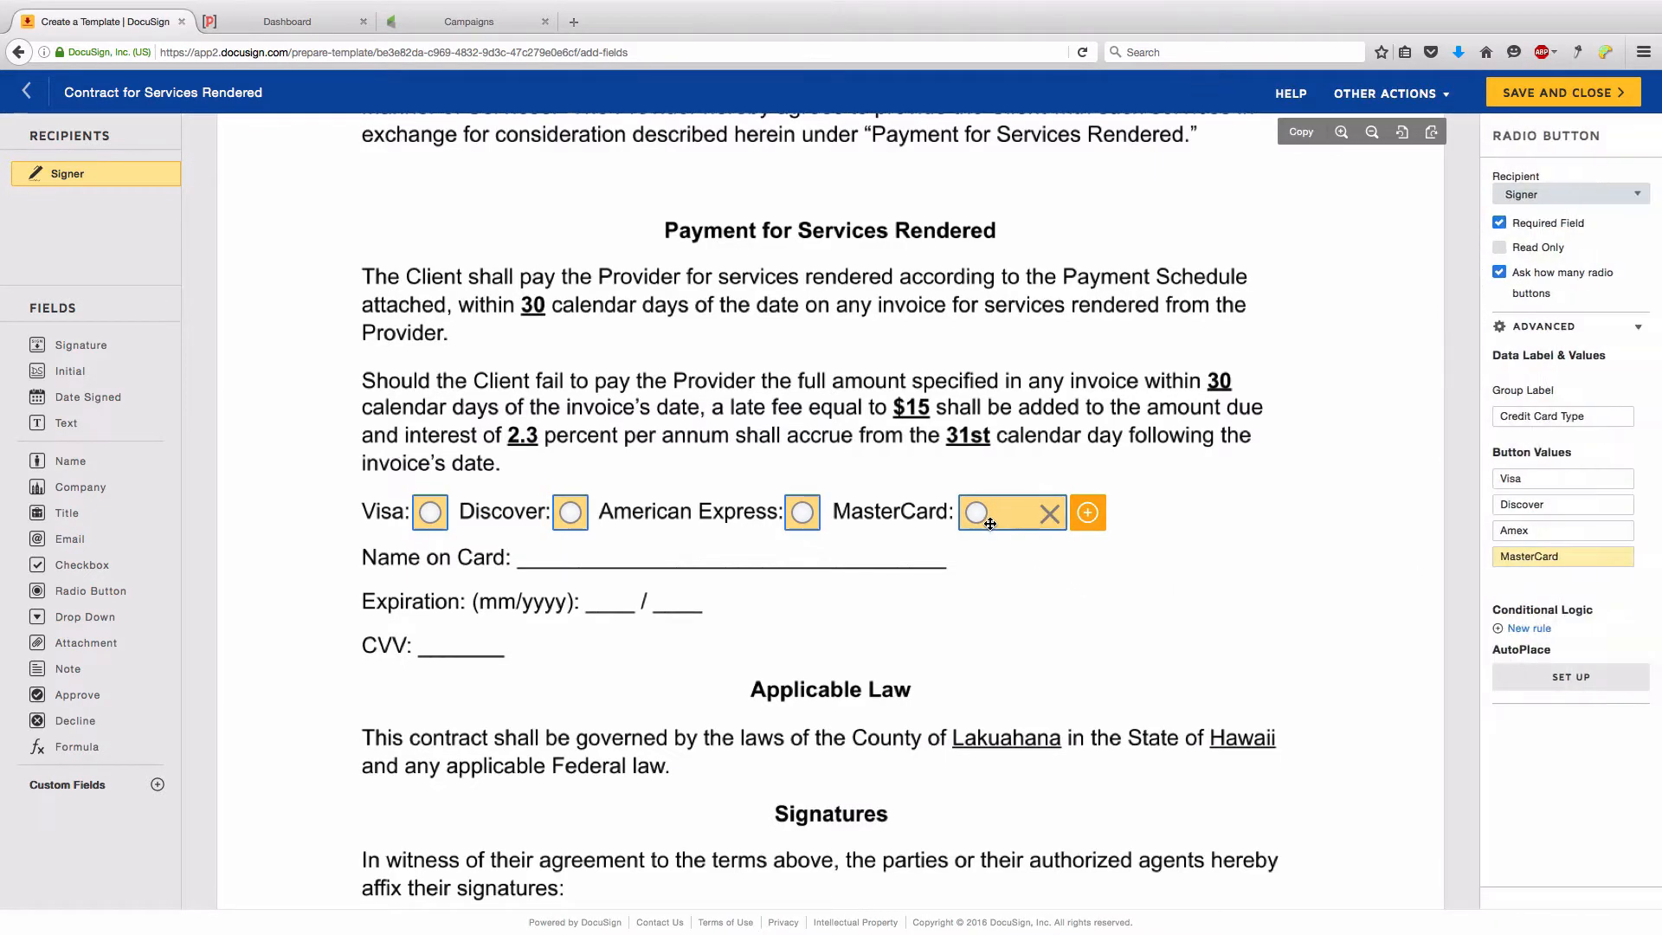
pyautogui.click(973, 568)
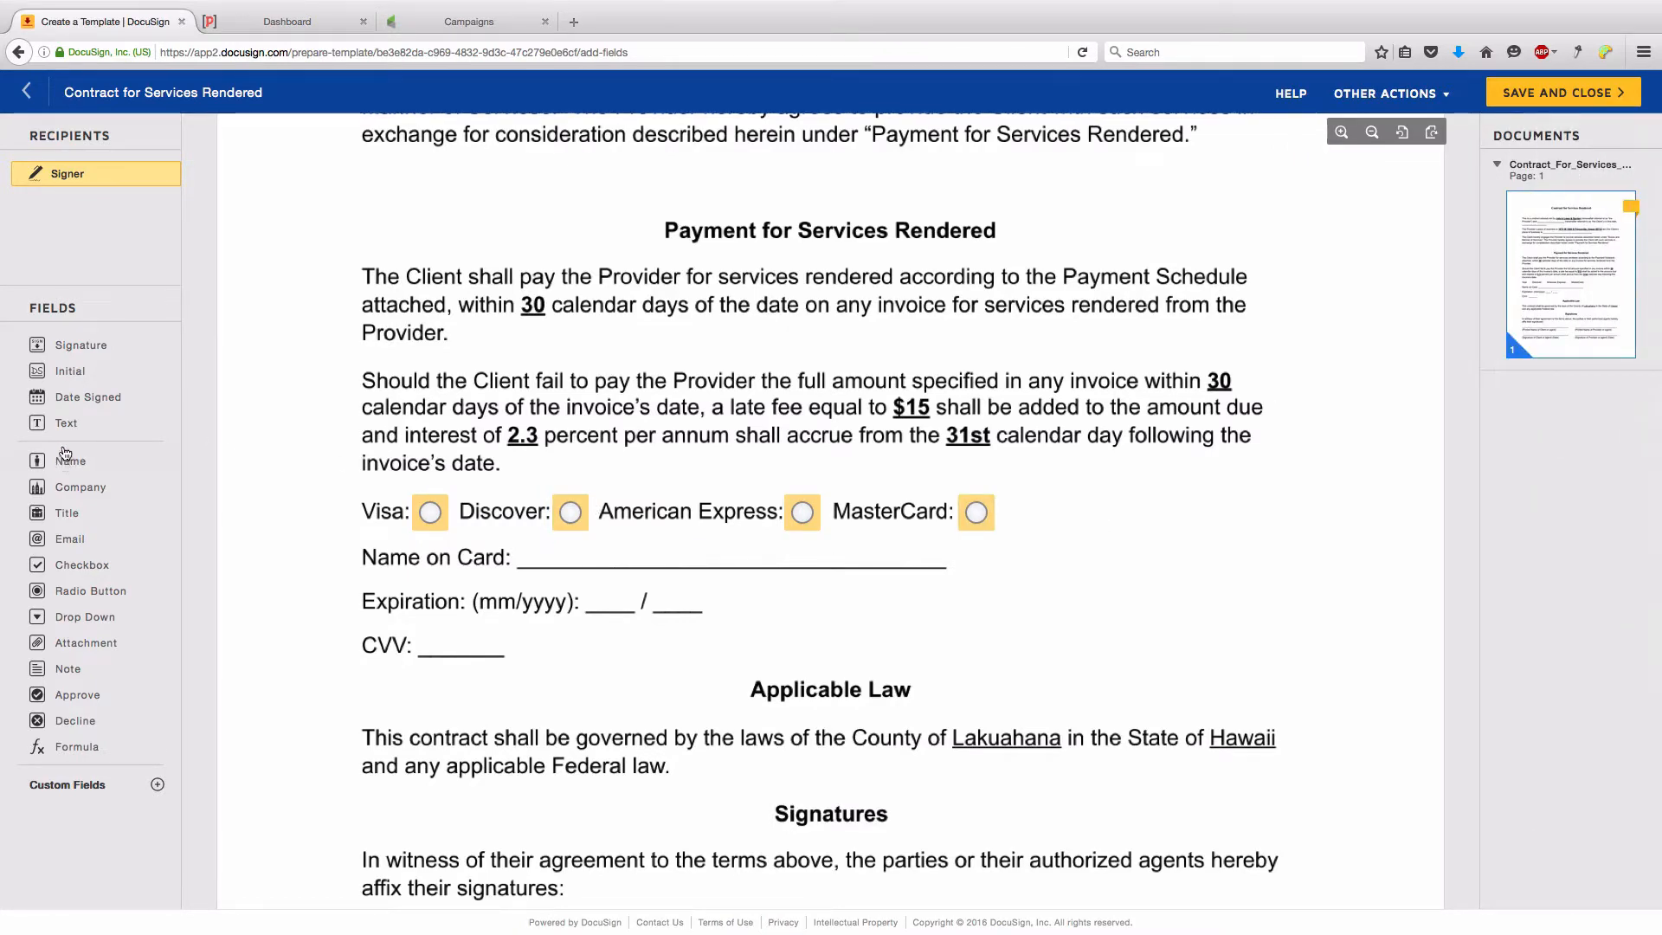
# - Add a Name on Card text field along its line, plus a text field on the Expiration month blank
pyautogui.moveTo(62, 427); pyautogui.dragTo(526, 546)
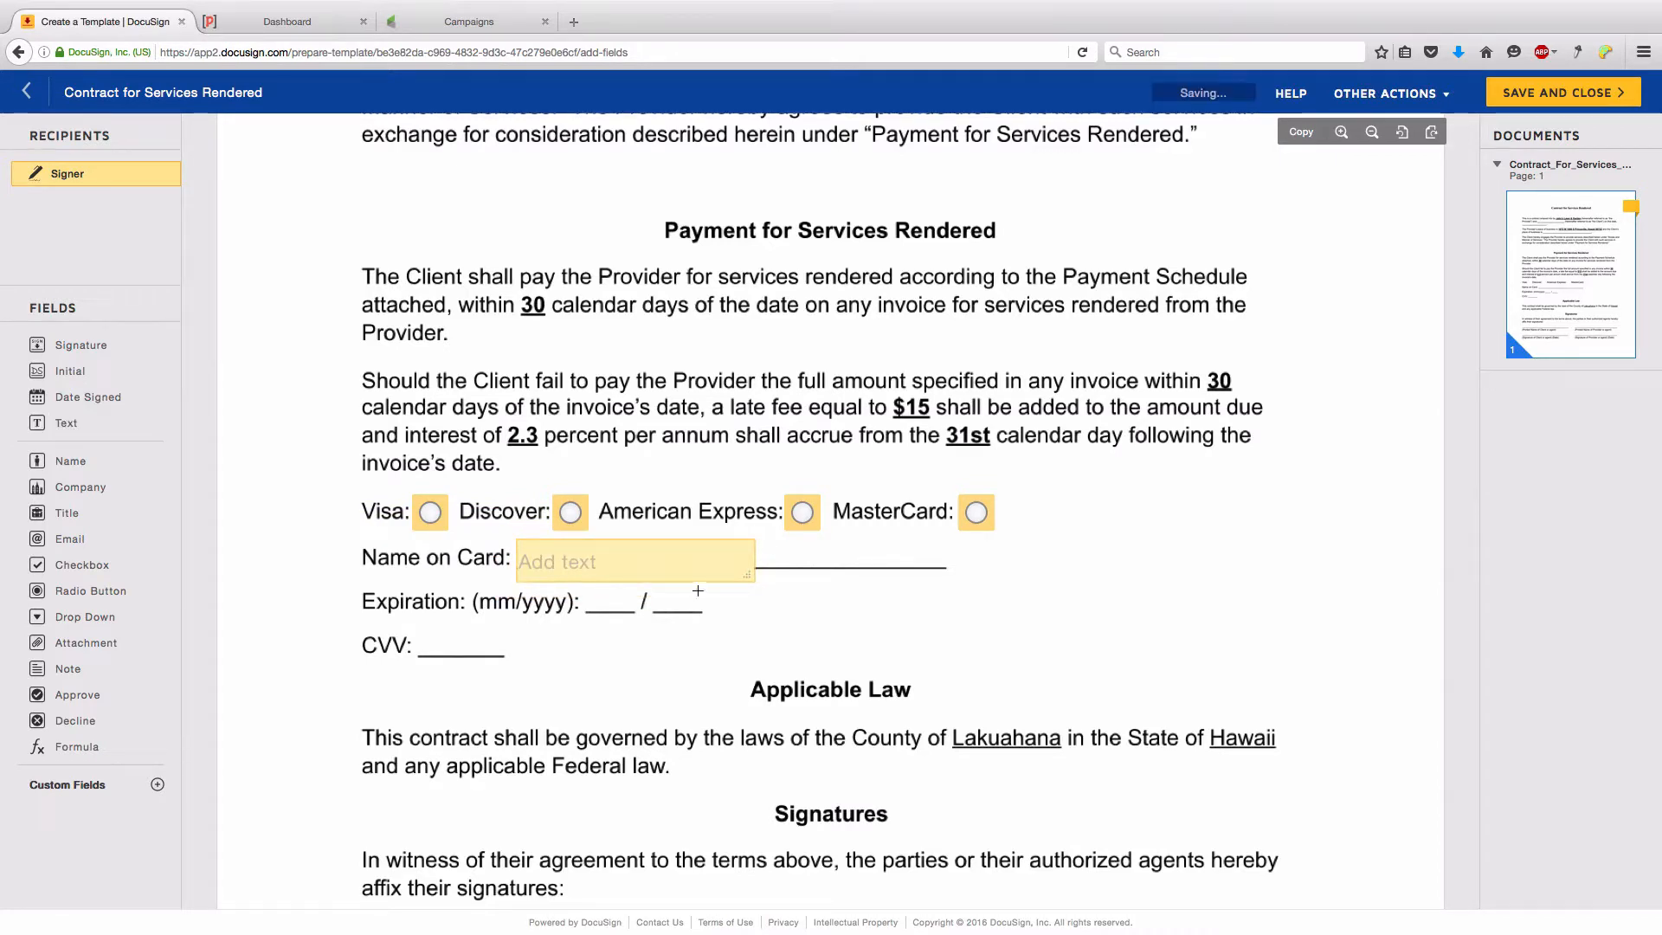
pyautogui.moveTo(746, 564); pyautogui.dragTo(739, 561)
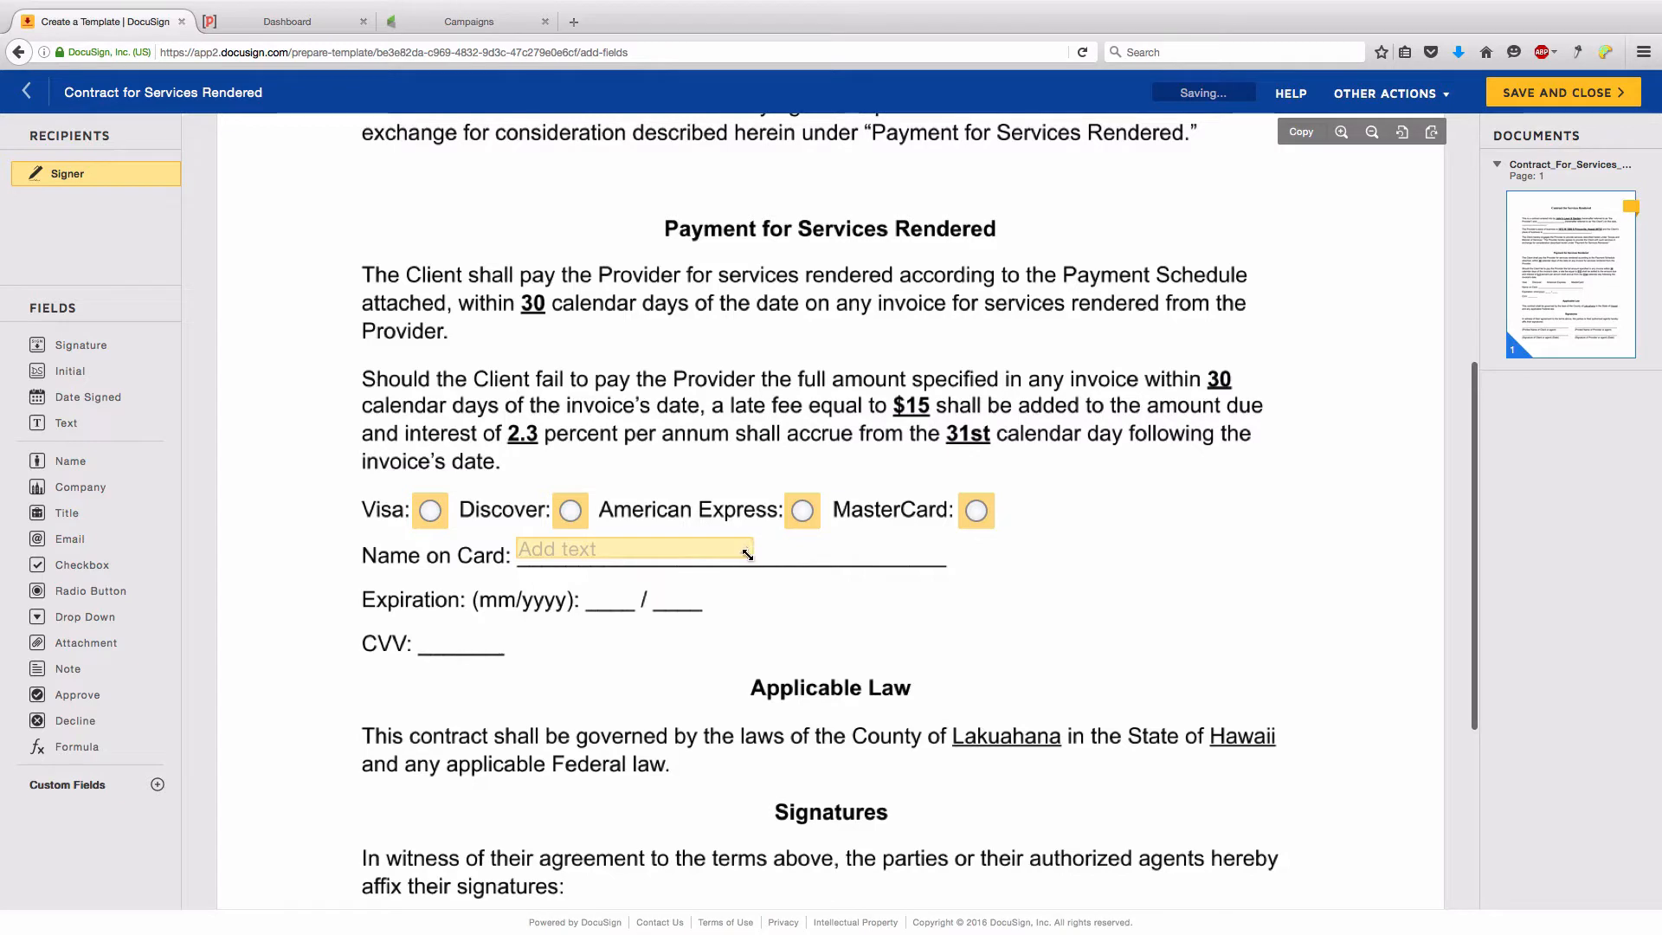
pyautogui.moveTo(747, 555); pyautogui.dragTo(935, 553)
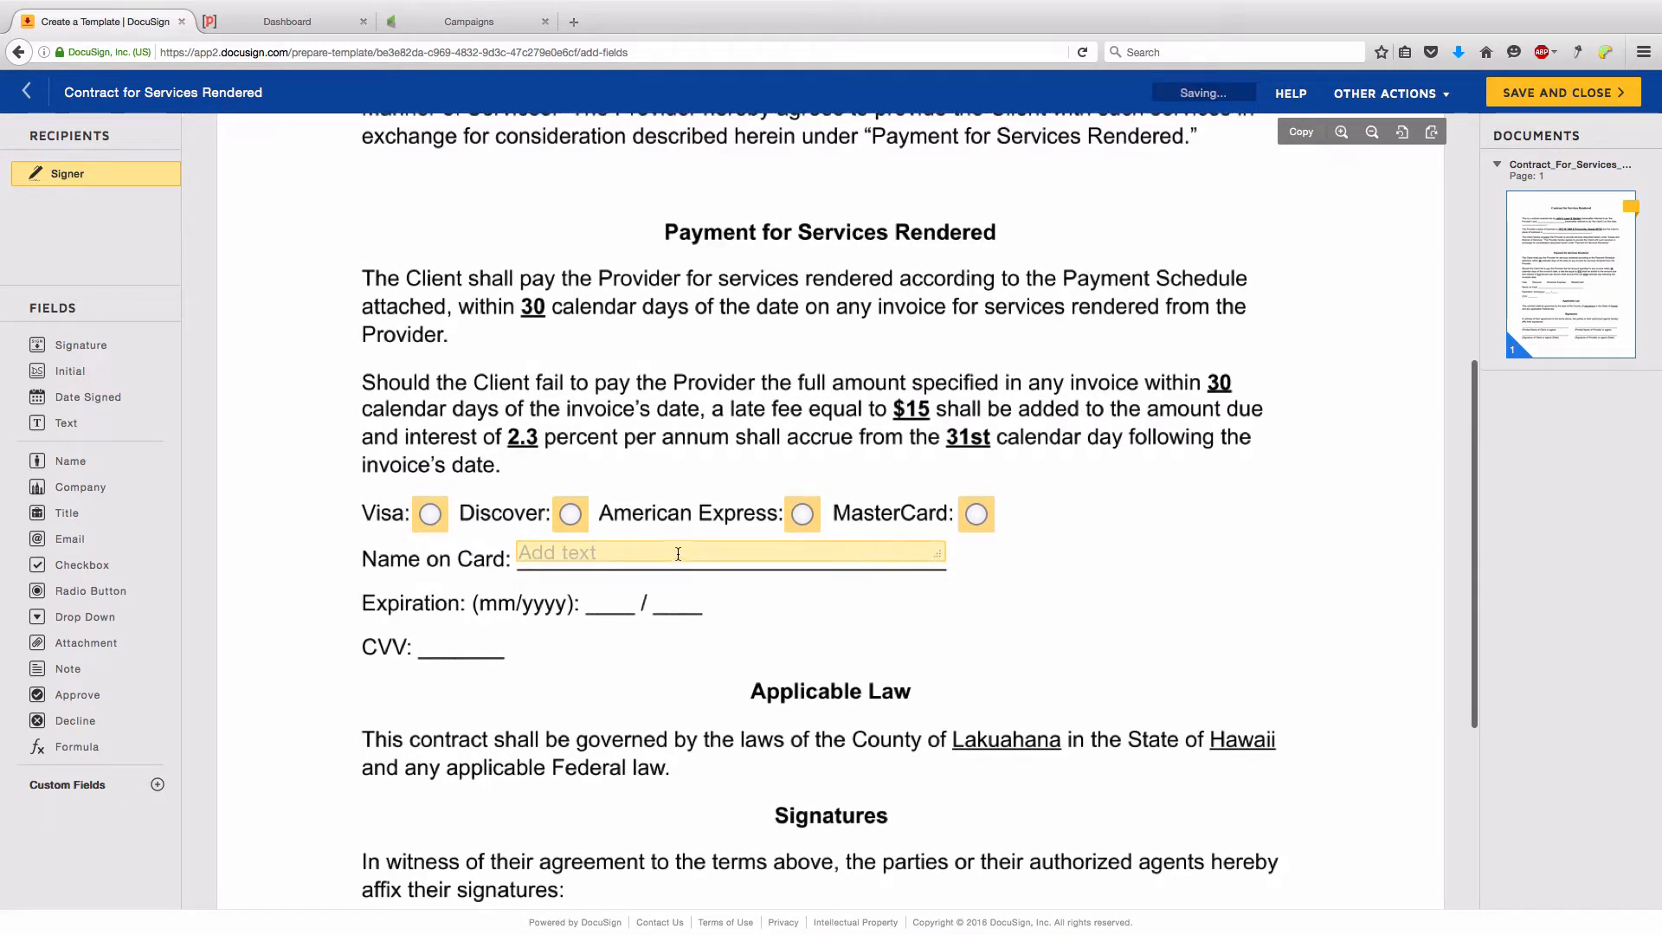
pyautogui.moveTo(678, 554); pyautogui.dragTo(678, 560)
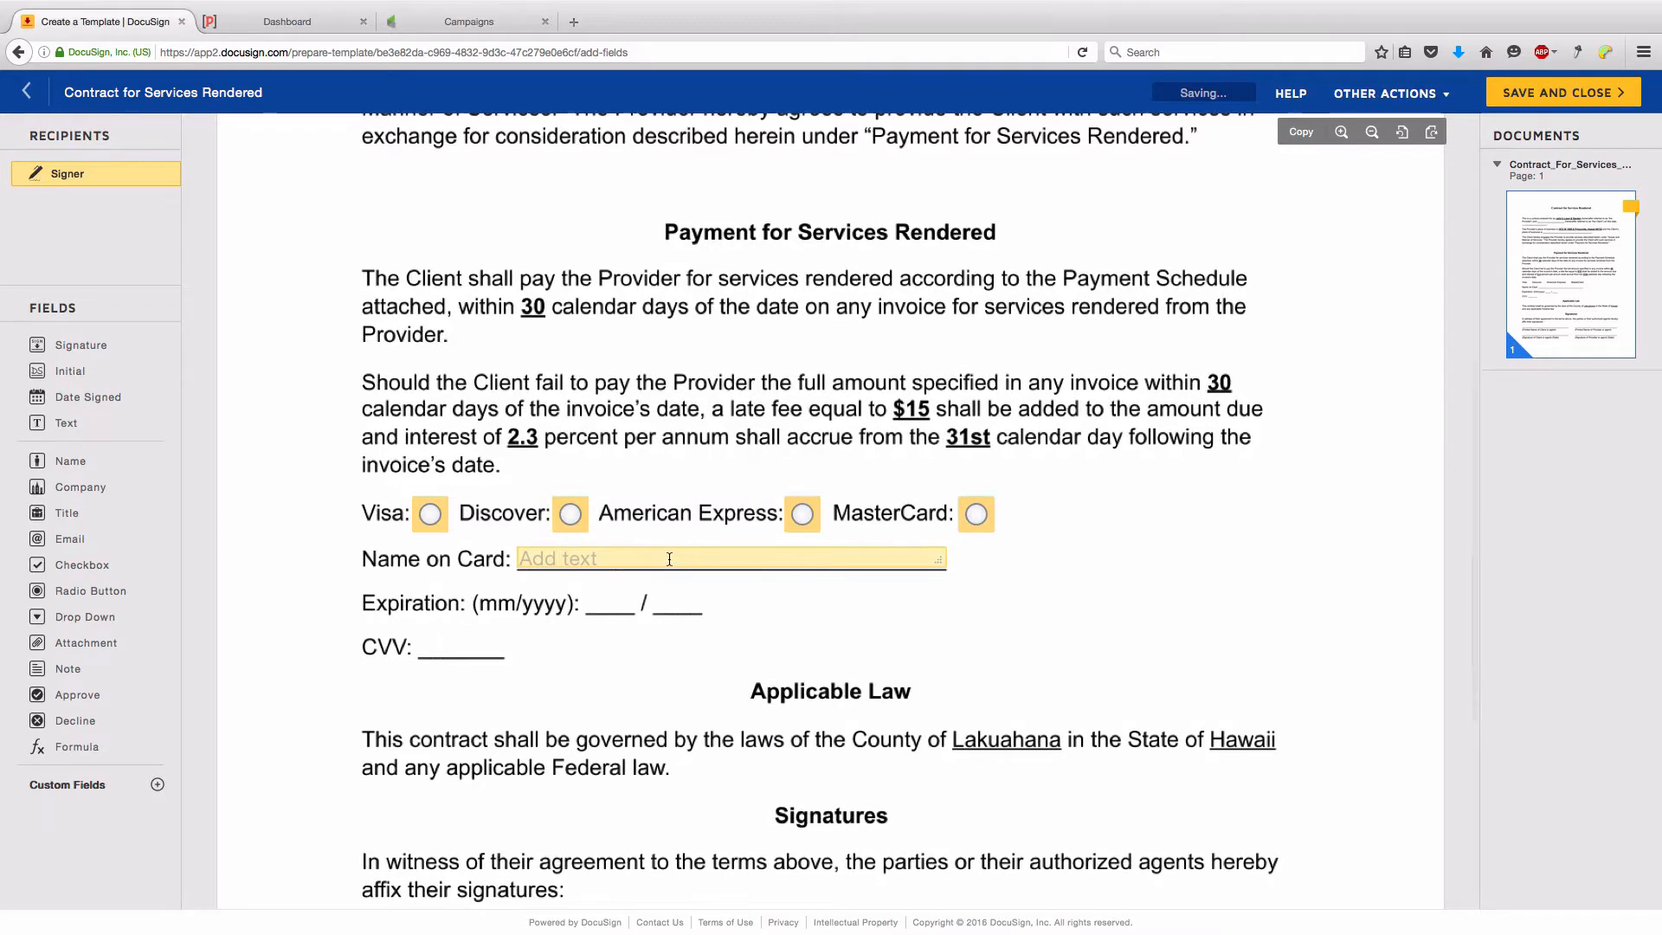
pyautogui.click(669, 559)
pyautogui.moveTo(1532, 395); pyautogui.dragTo(1433, 393)
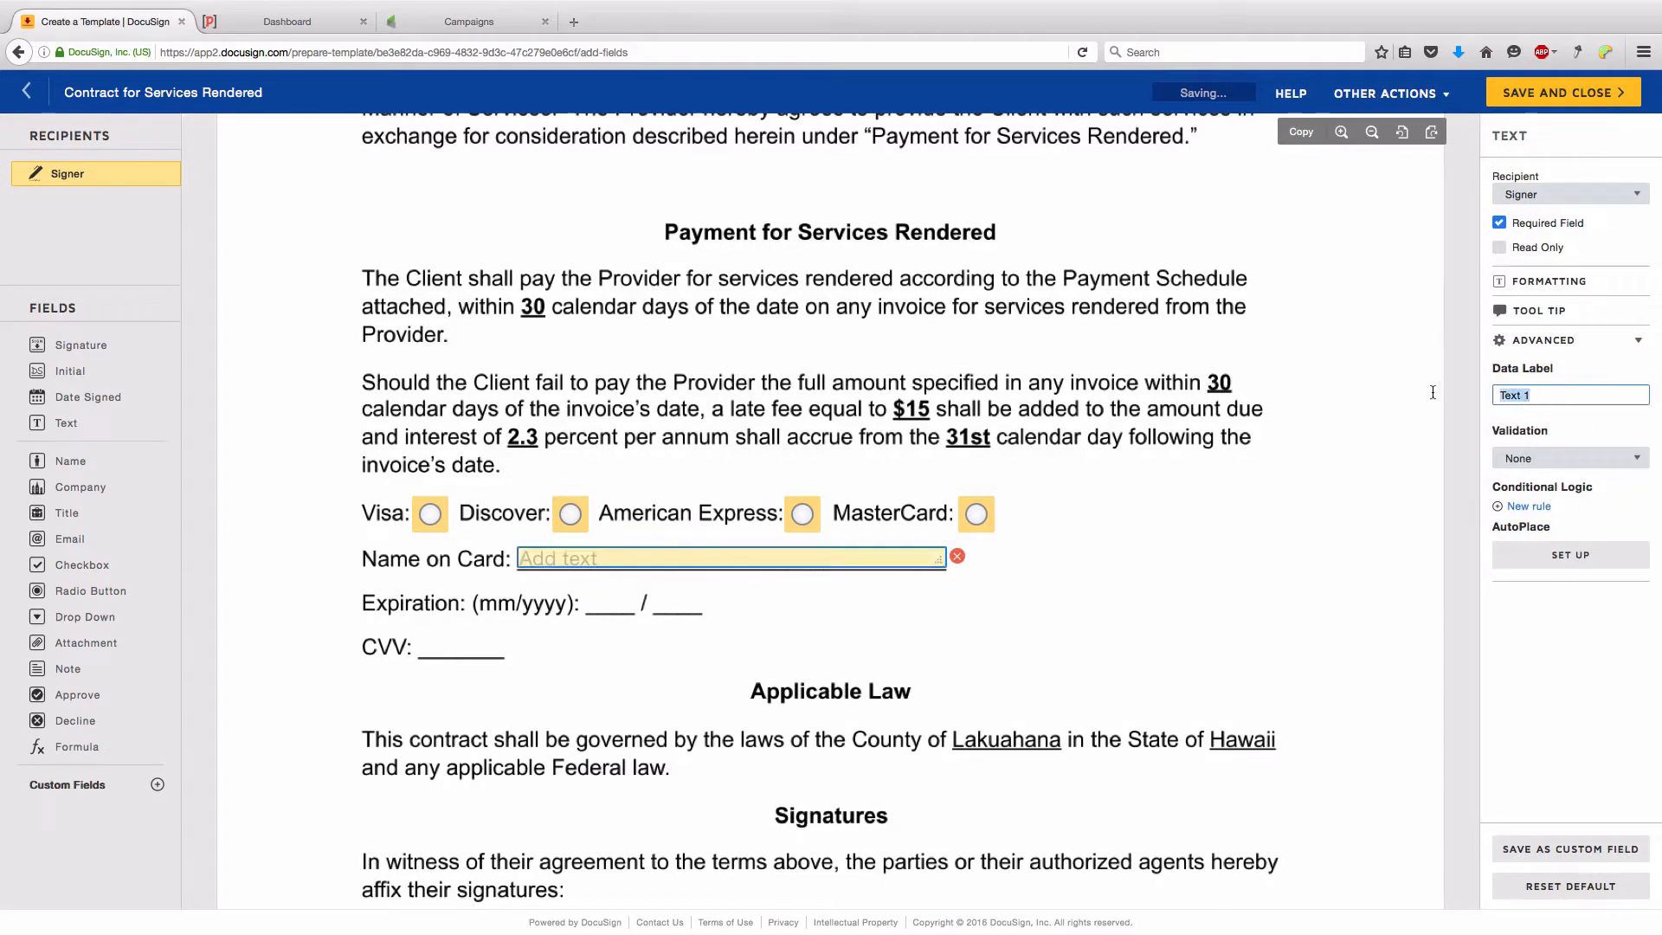
pyautogui.write('Name on ')
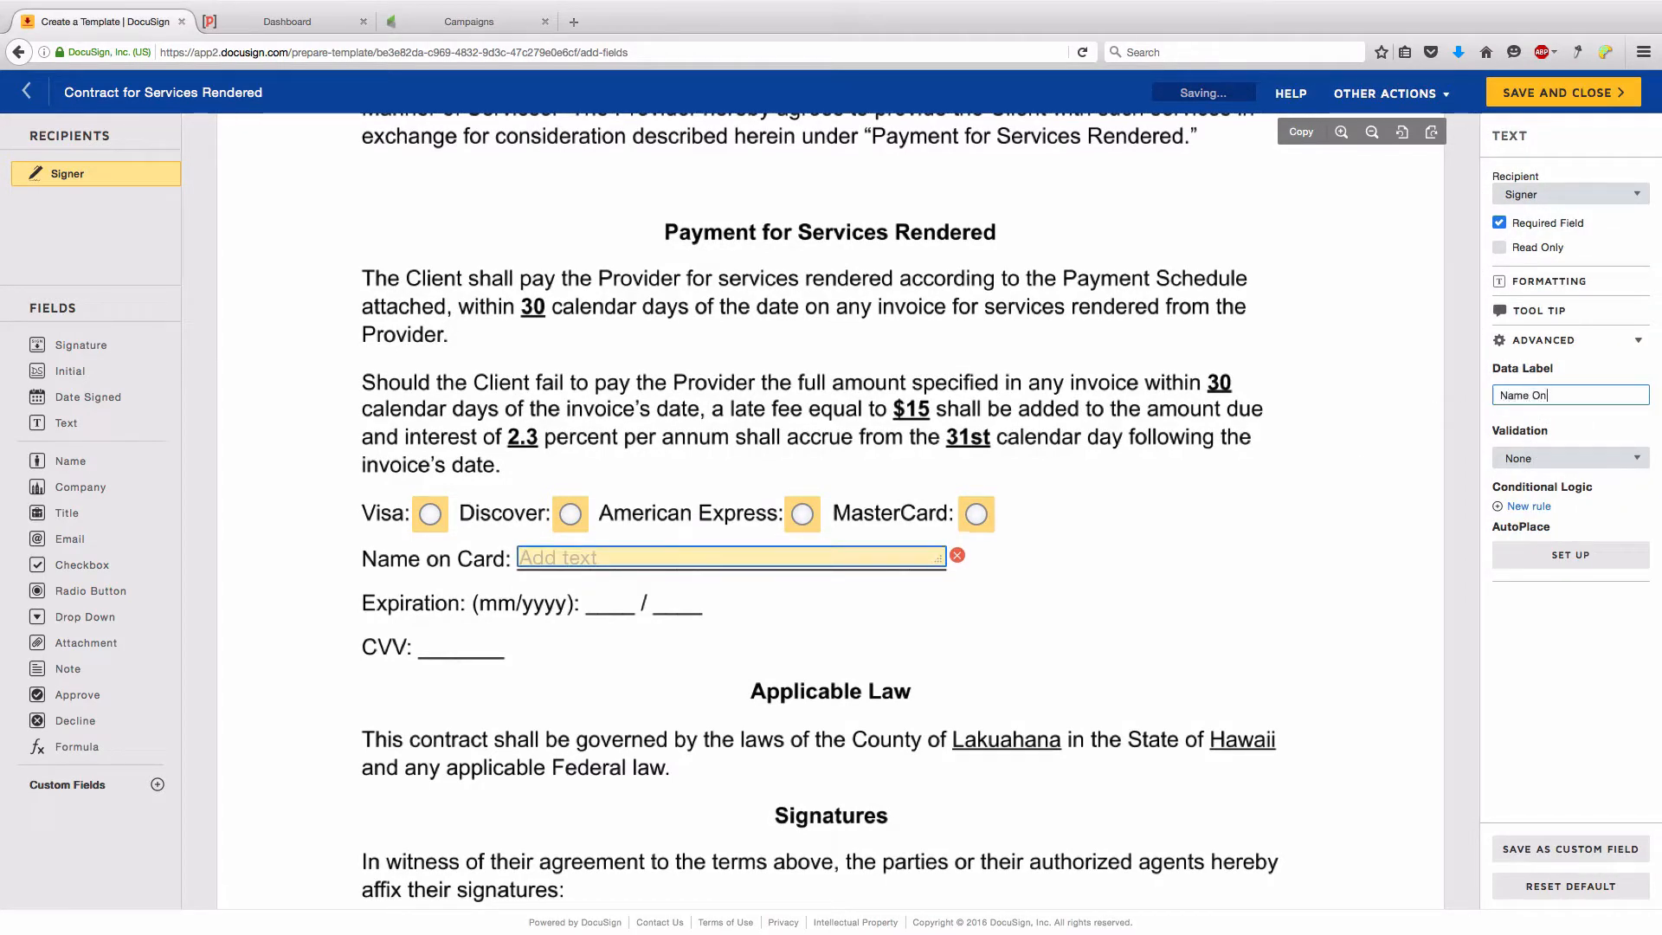
pyautogui.write('Card')
pyautogui.moveTo(56, 430); pyautogui.dragTo(611, 606)
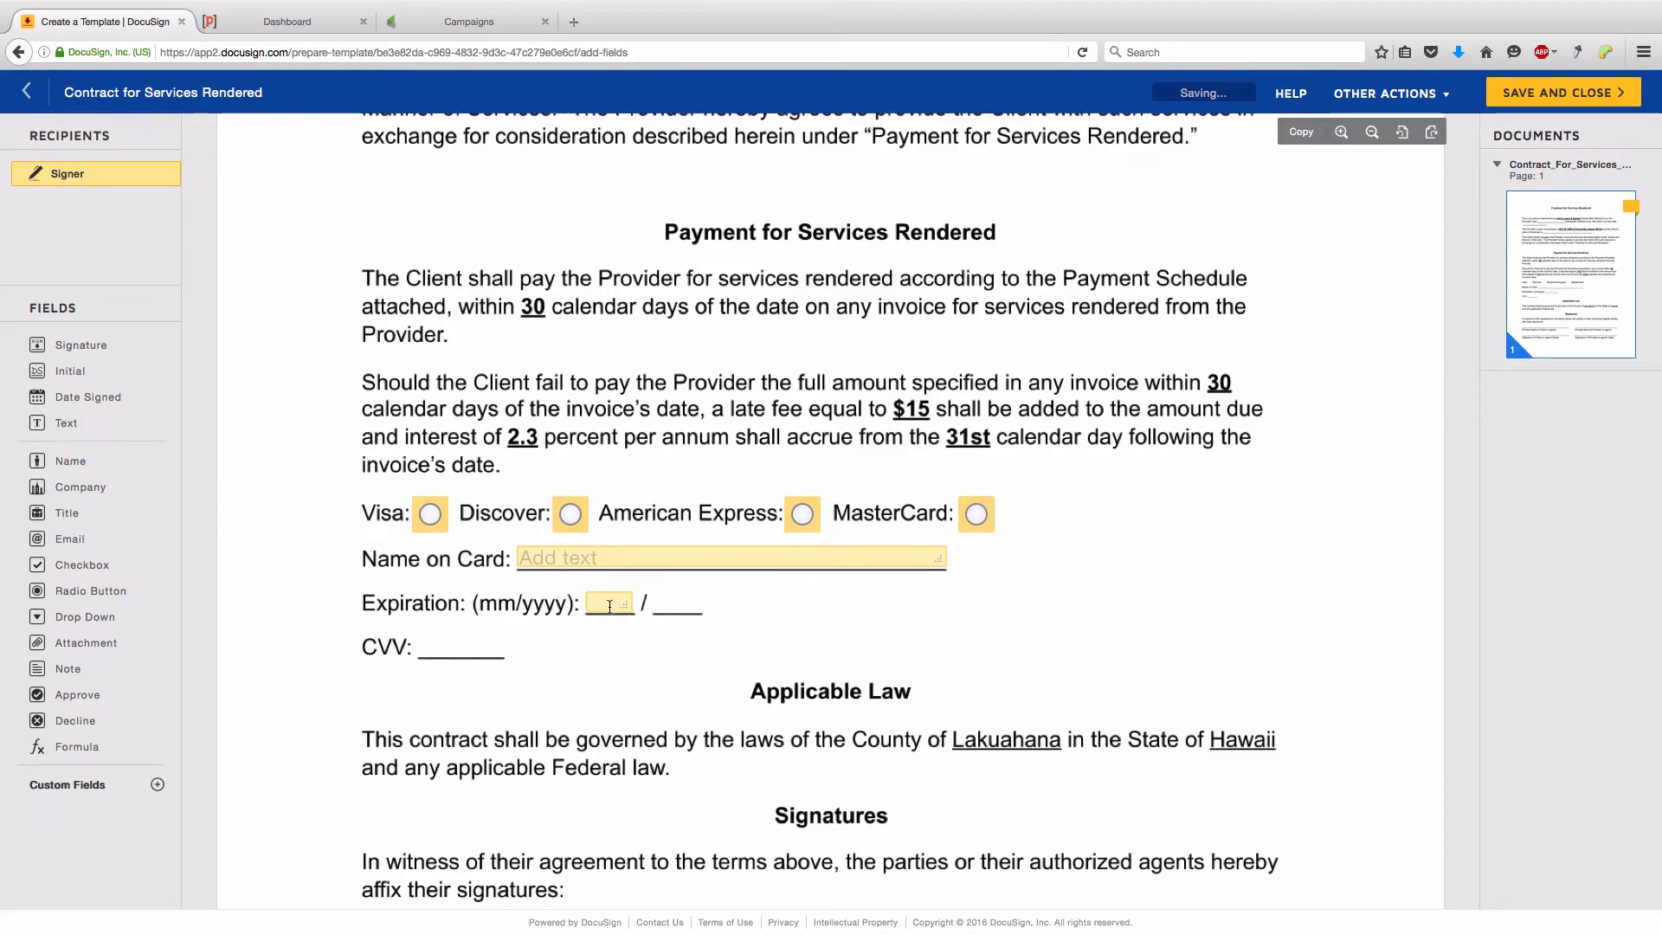
# - Label the month field Expiration Month and add an Expiration Year field on the year blank
pyautogui.click(611, 606)
pyautogui.moveTo(1600, 396); pyautogui.dragTo(1472, 390)
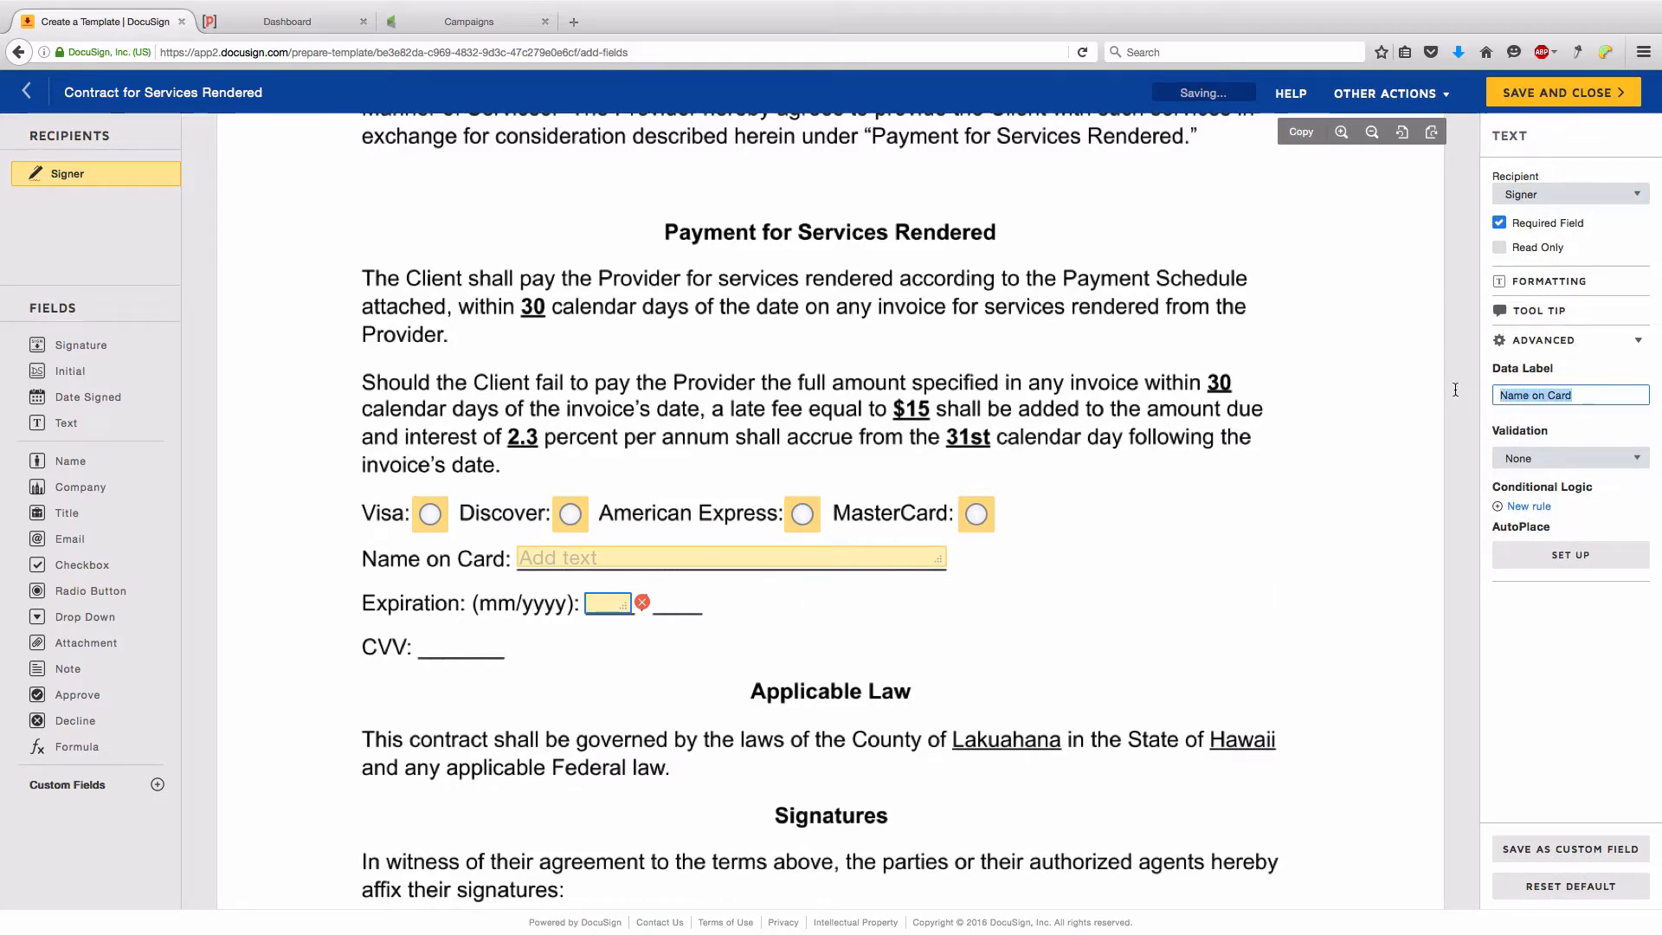
pyautogui.write('Expira')
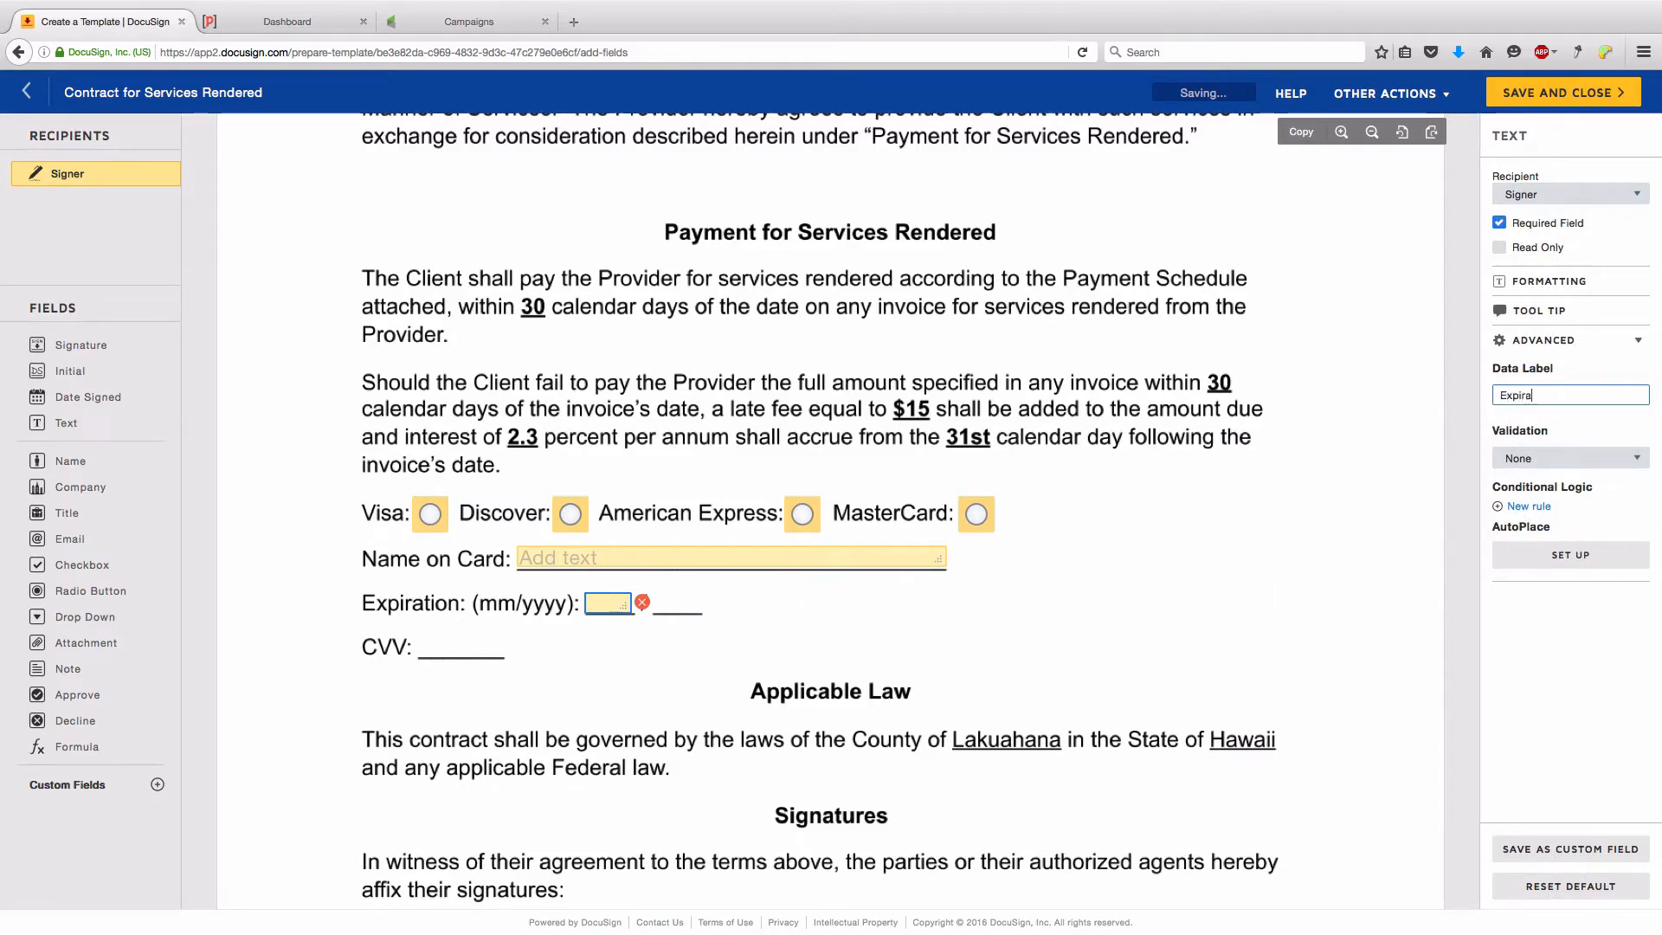
pyautogui.write('tion Month')
pyautogui.click(66, 423)
pyautogui.click(654, 594)
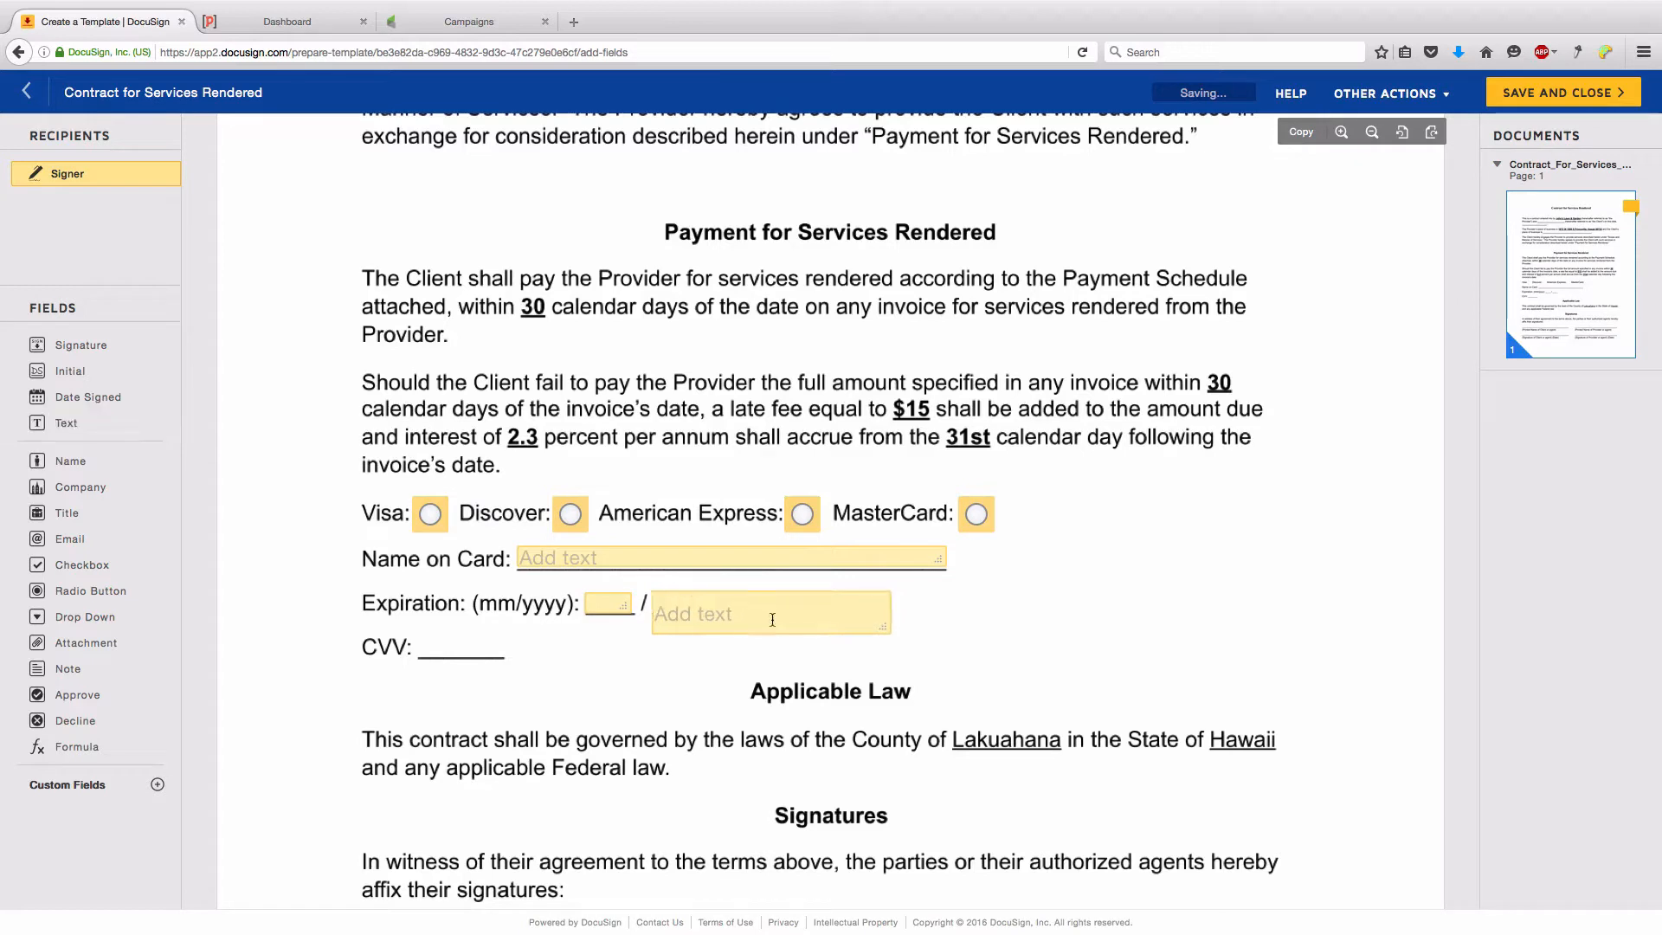
pyautogui.moveTo(882, 616); pyautogui.dragTo(702, 607)
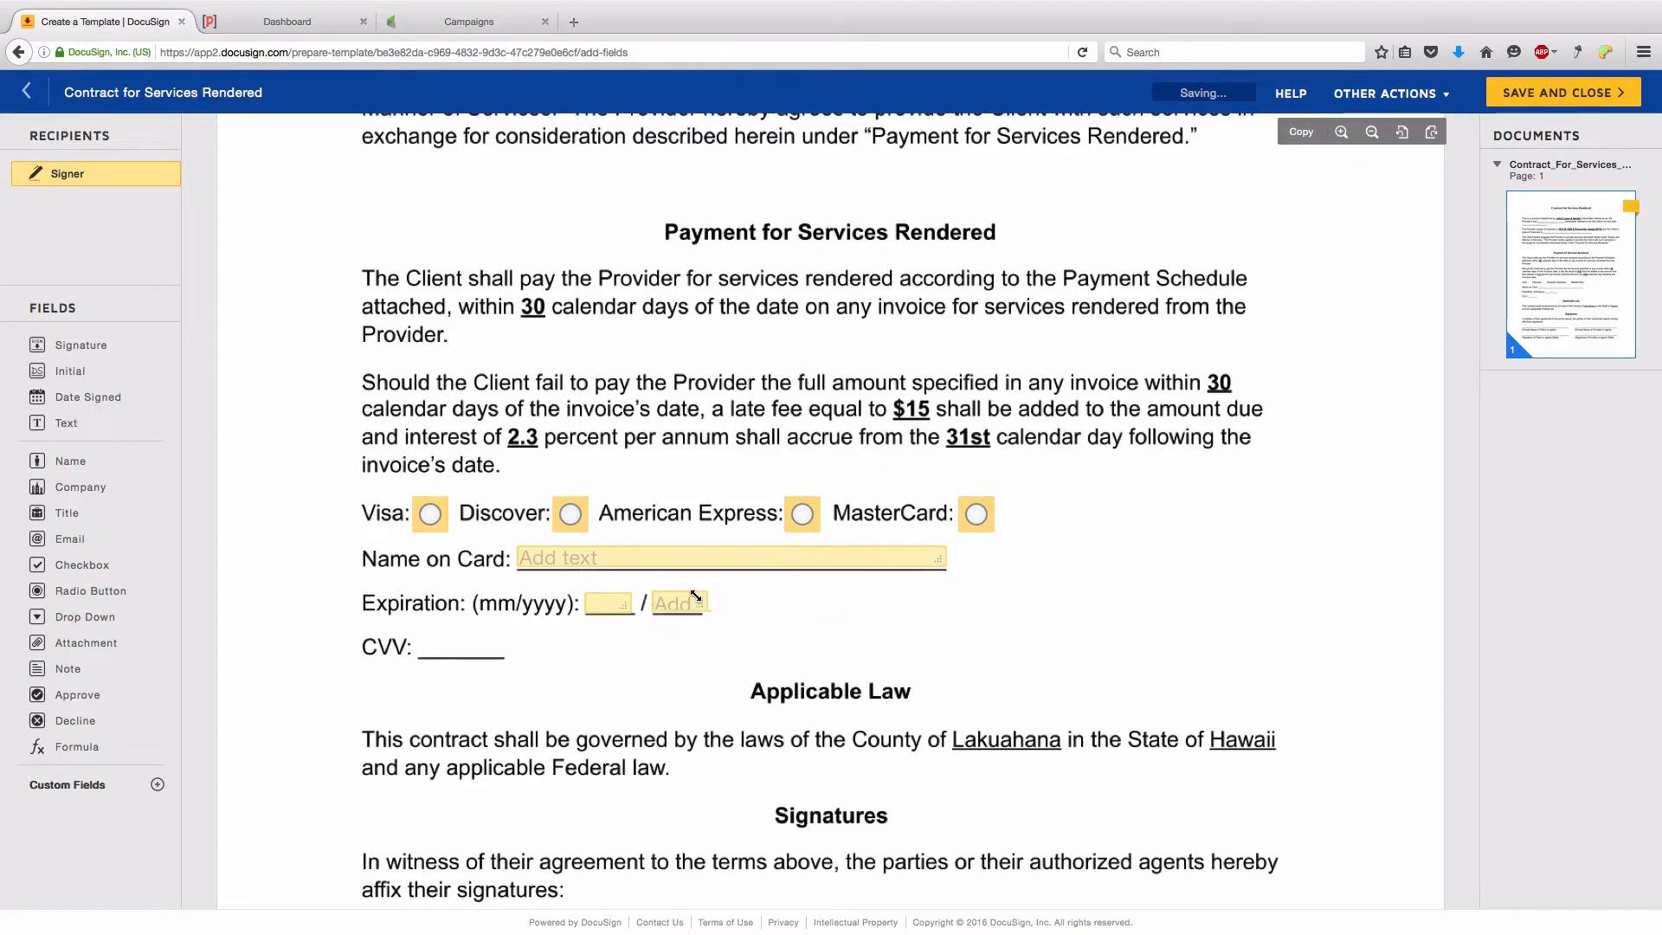
pyautogui.click(684, 600)
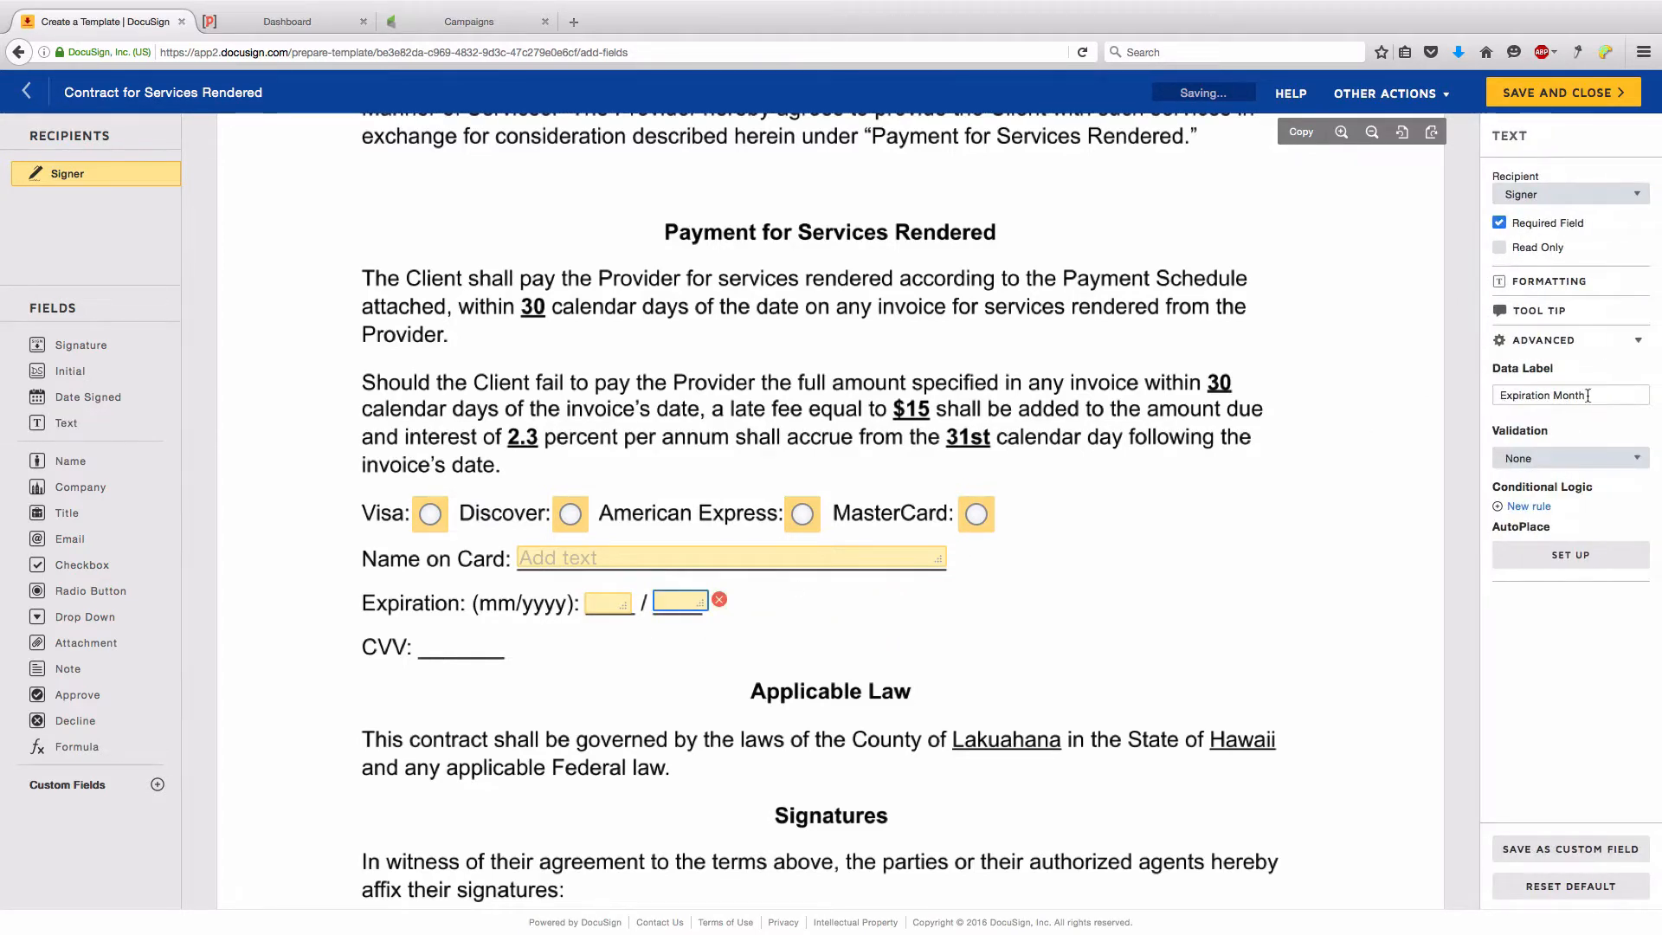
pyautogui.moveTo(1586, 394); pyautogui.dragTo(1556, 395)
pyautogui.write('Year')
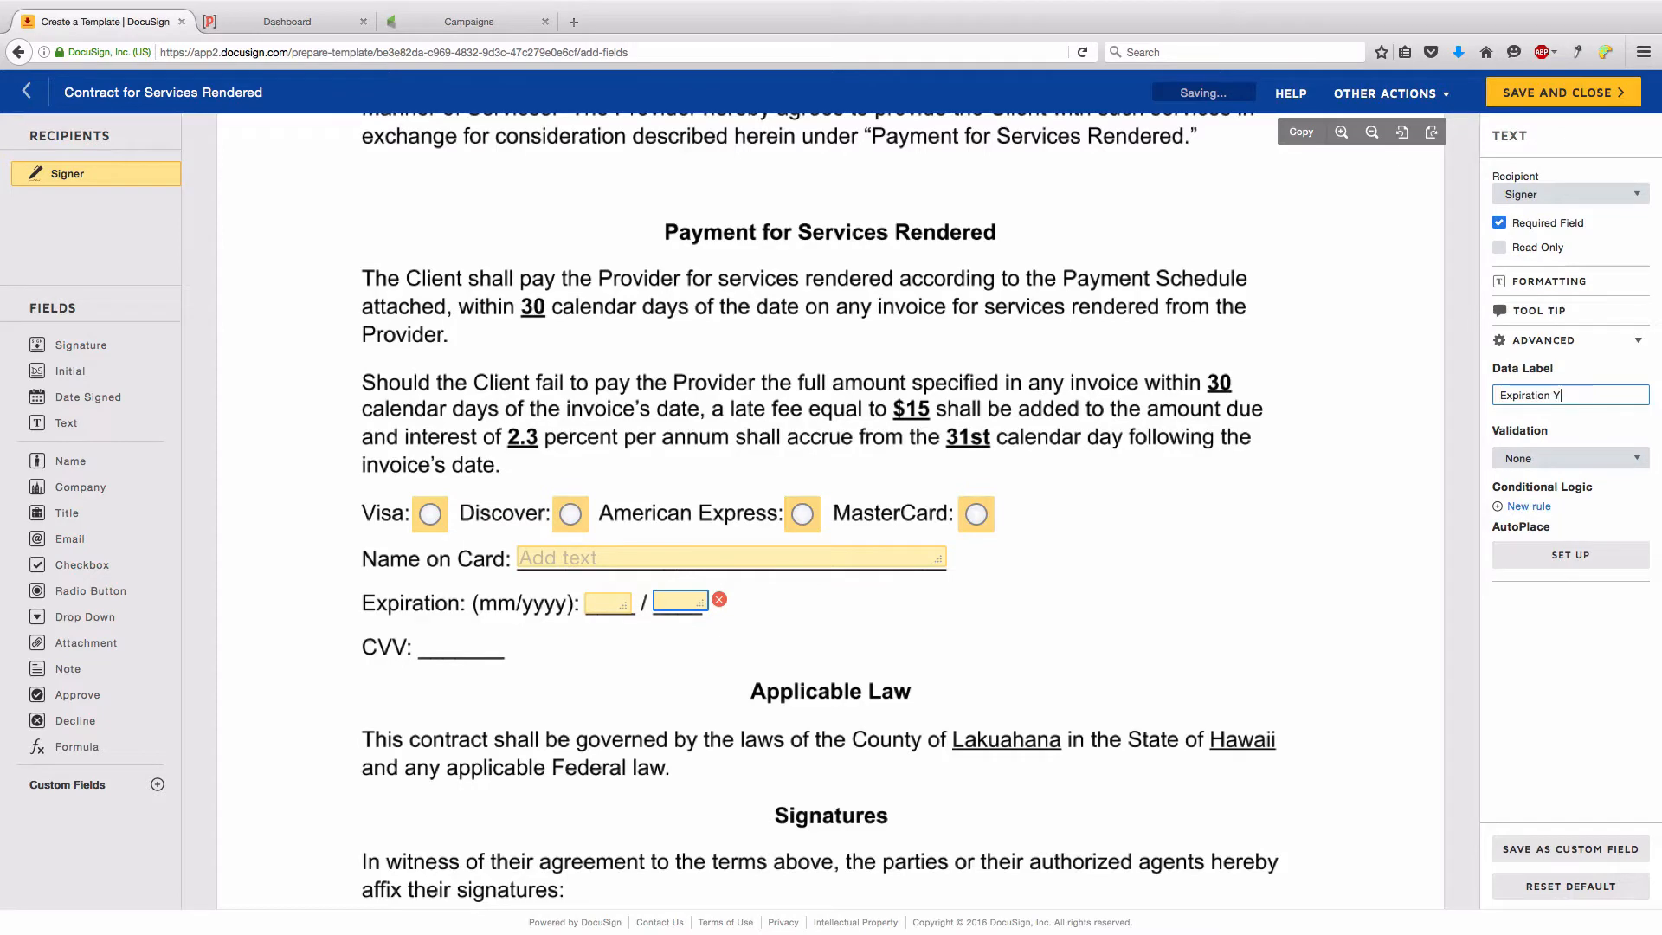
pyautogui.click(1089, 556)
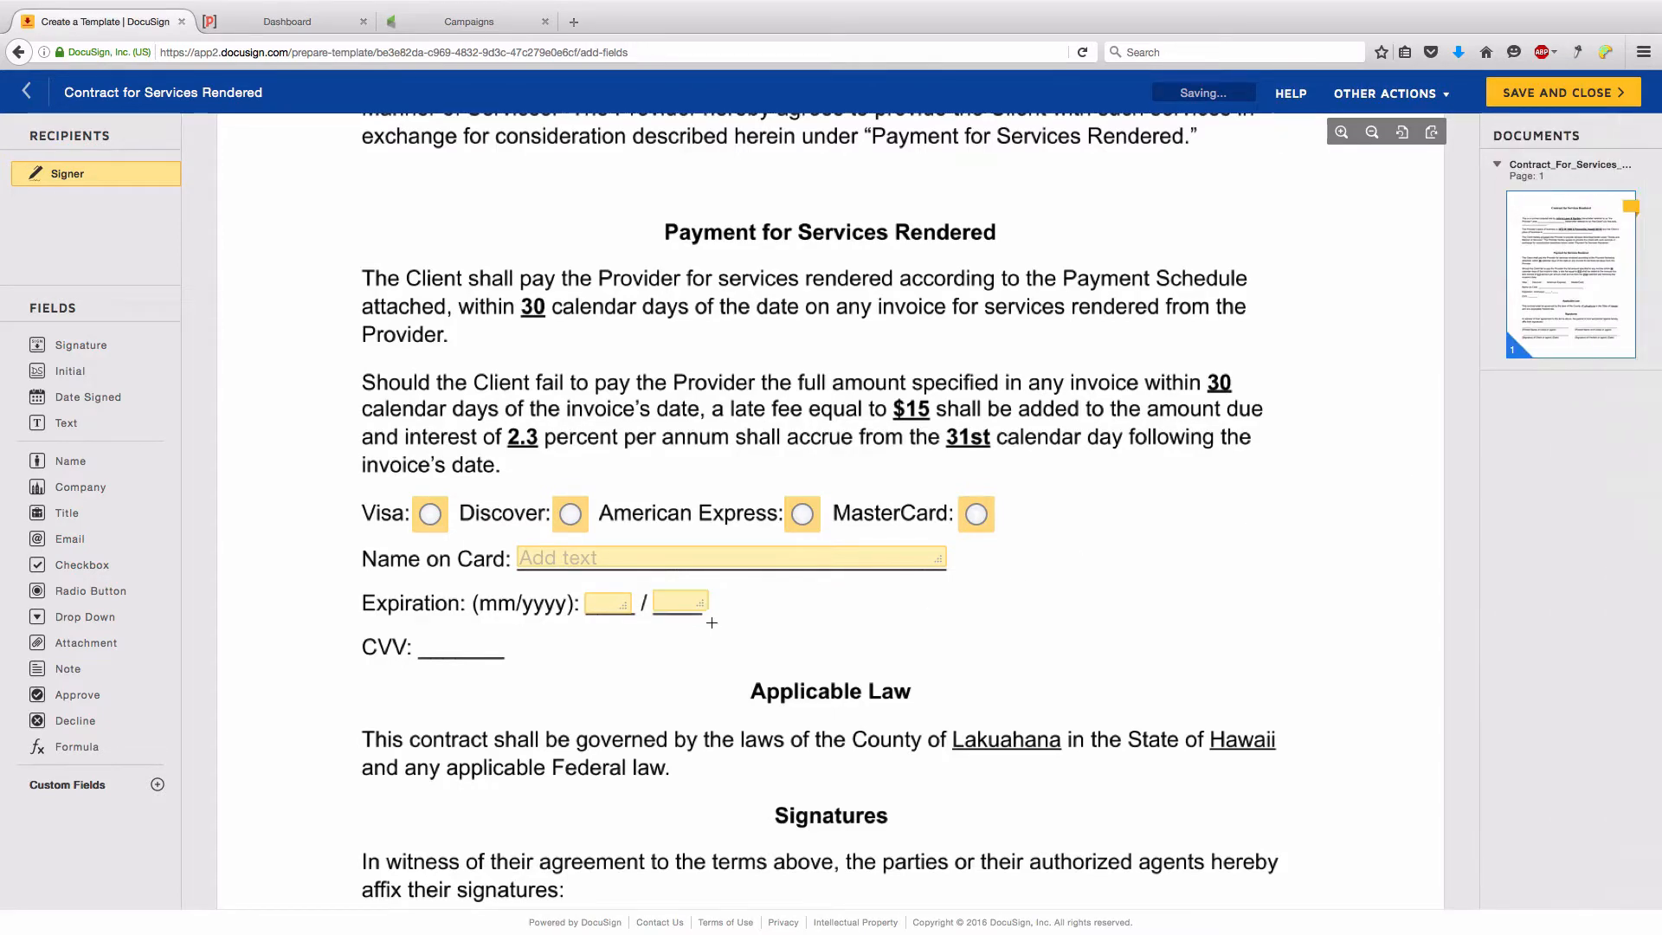
pyautogui.click(679, 604)
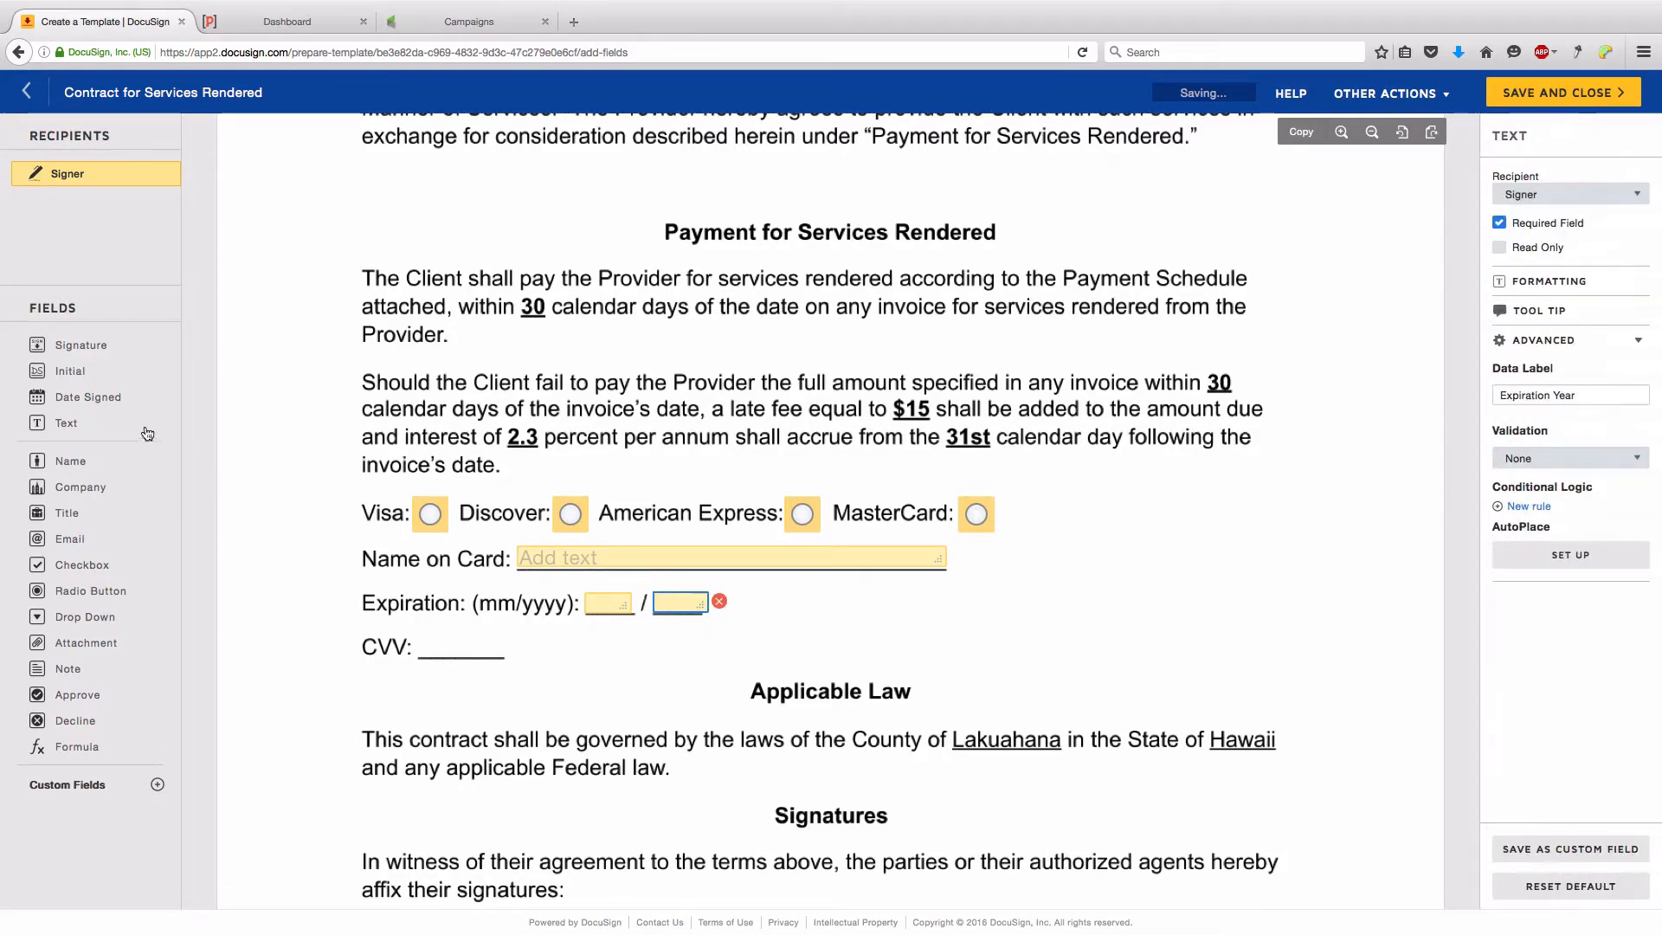
# - Add a short text field on the CVV blank with data label CVV
pyautogui.click(66, 424)
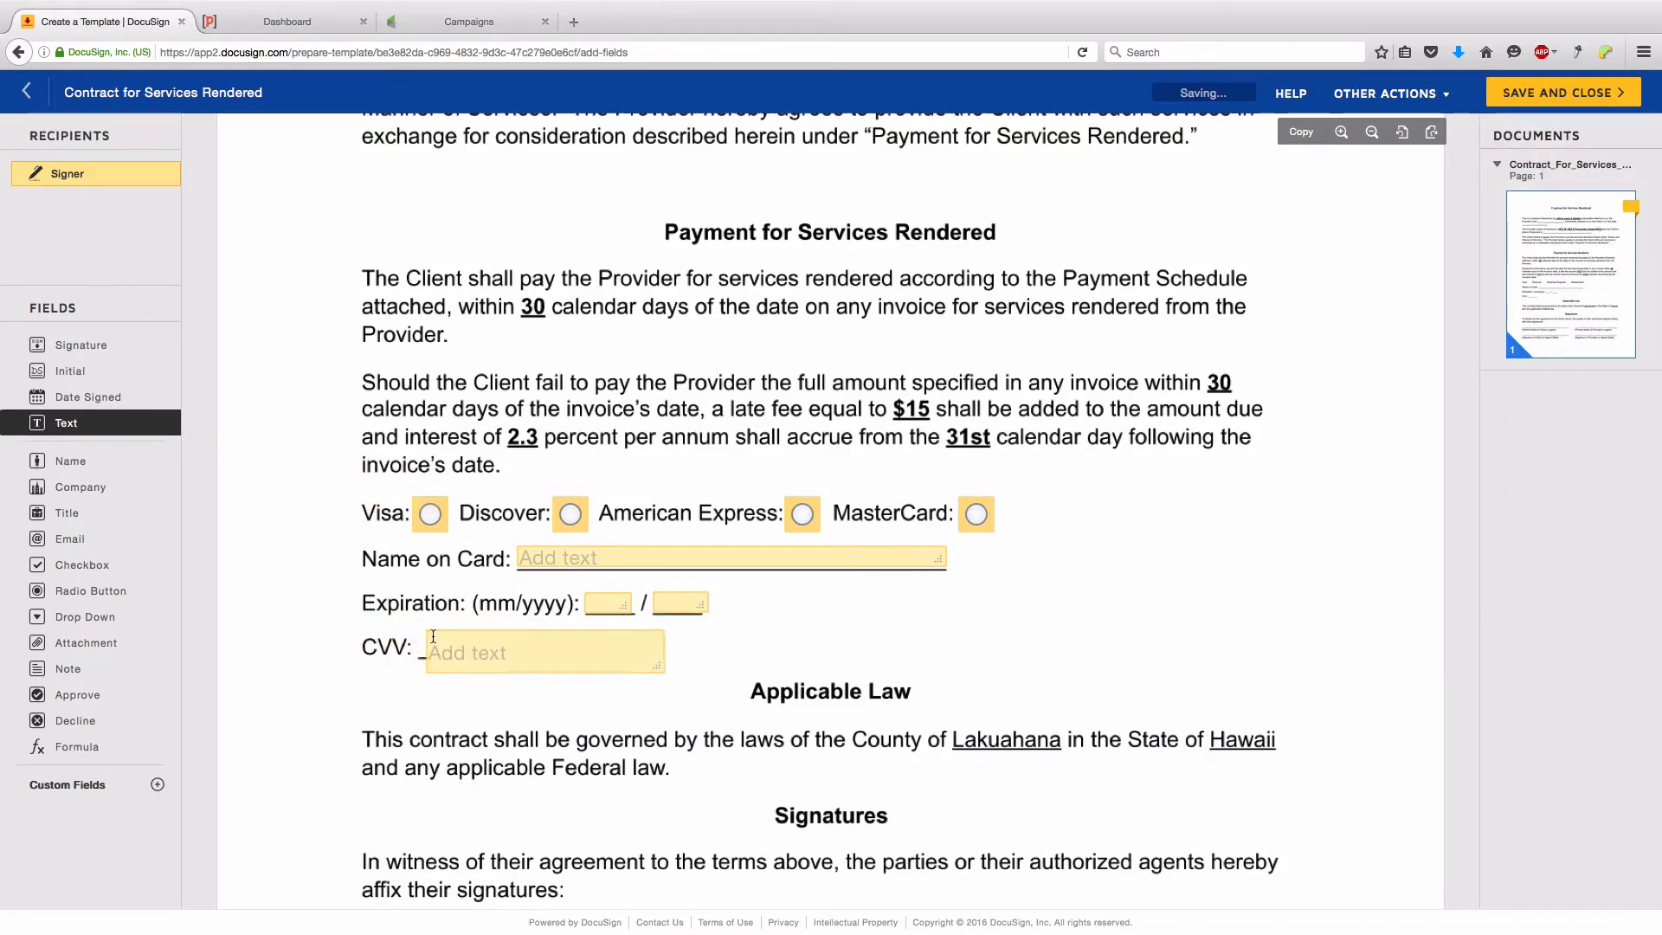
pyautogui.click(424, 637)
pyautogui.moveTo(647, 667); pyautogui.dragTo(464, 648)
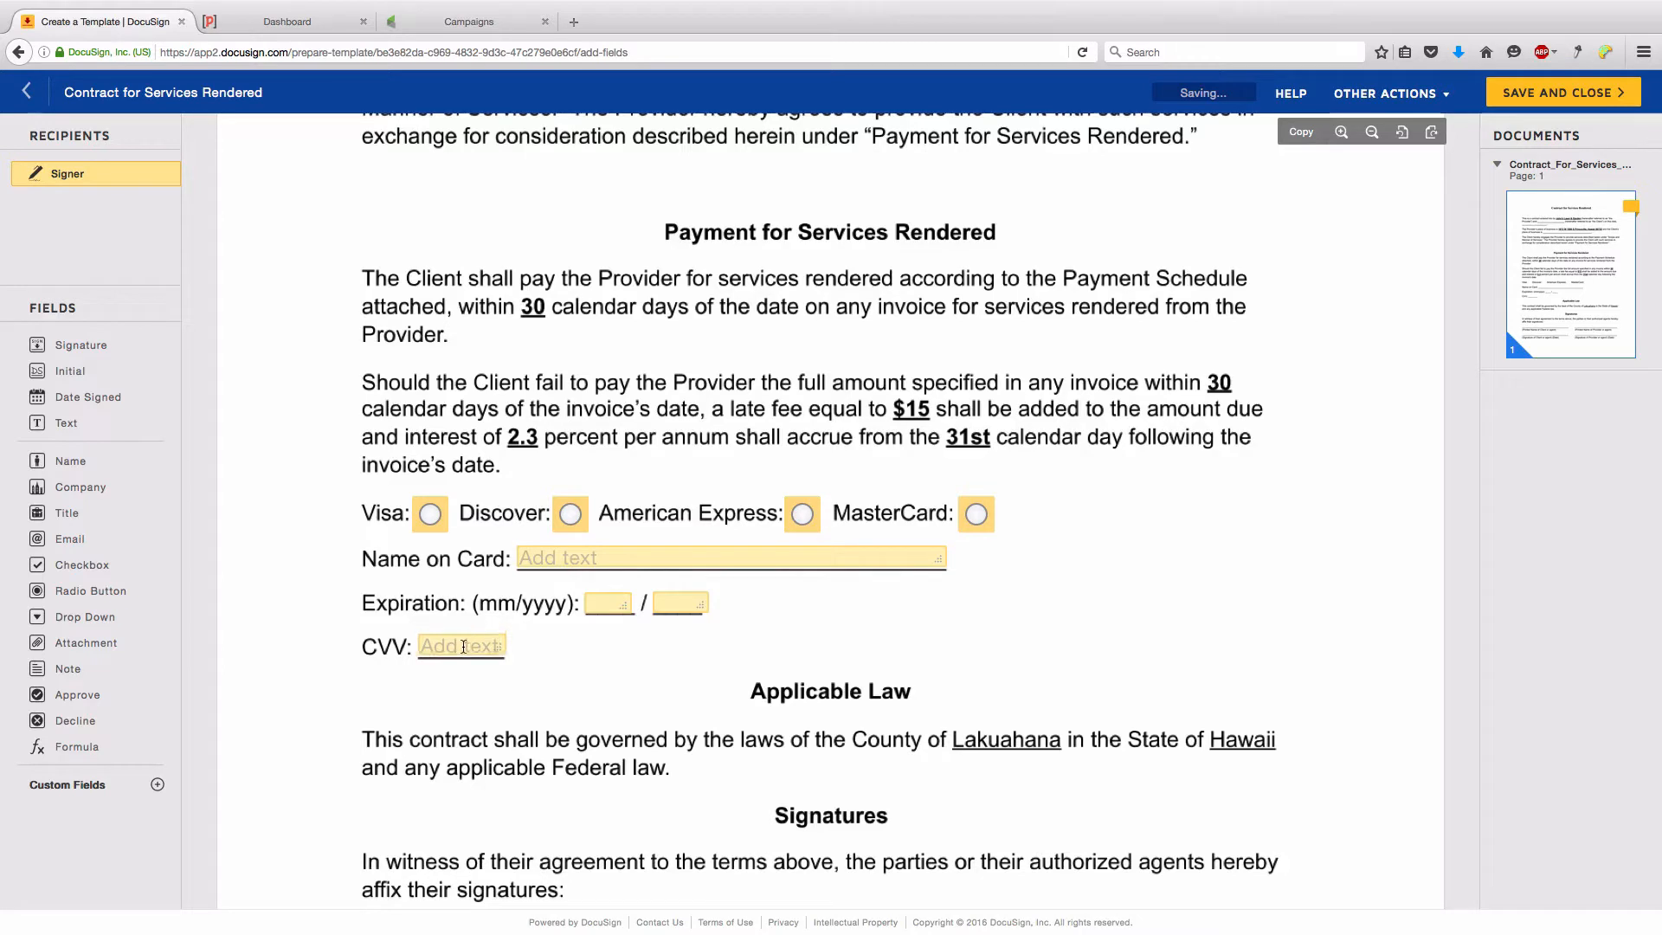
pyautogui.click(464, 648)
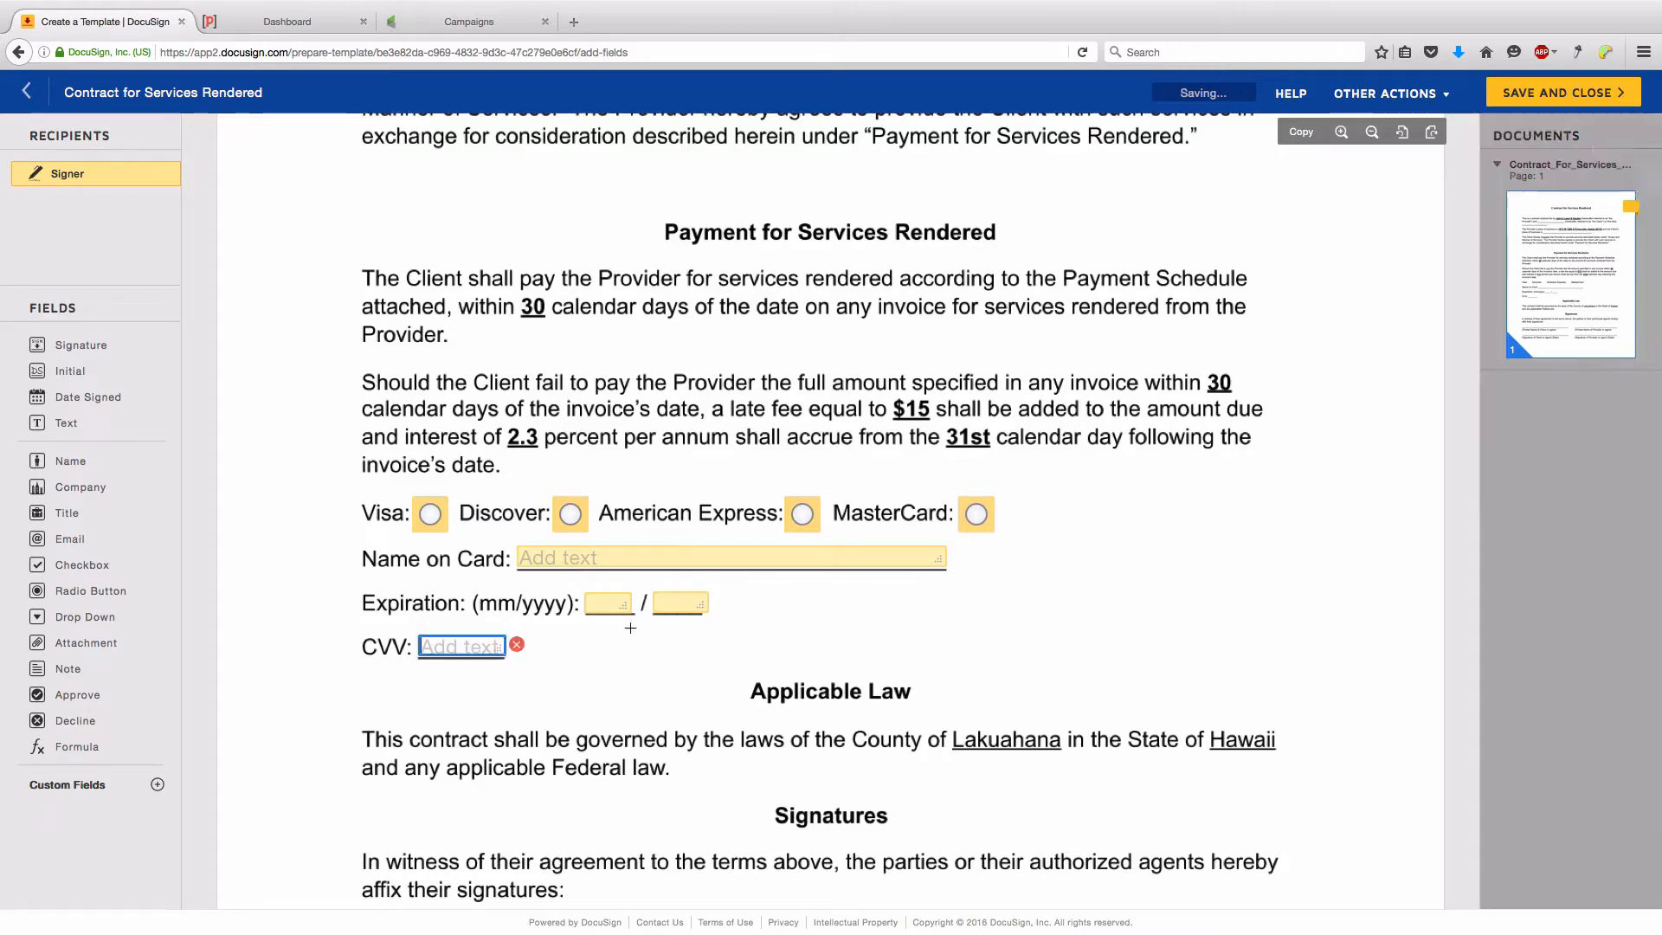
pyautogui.click(1550, 398)
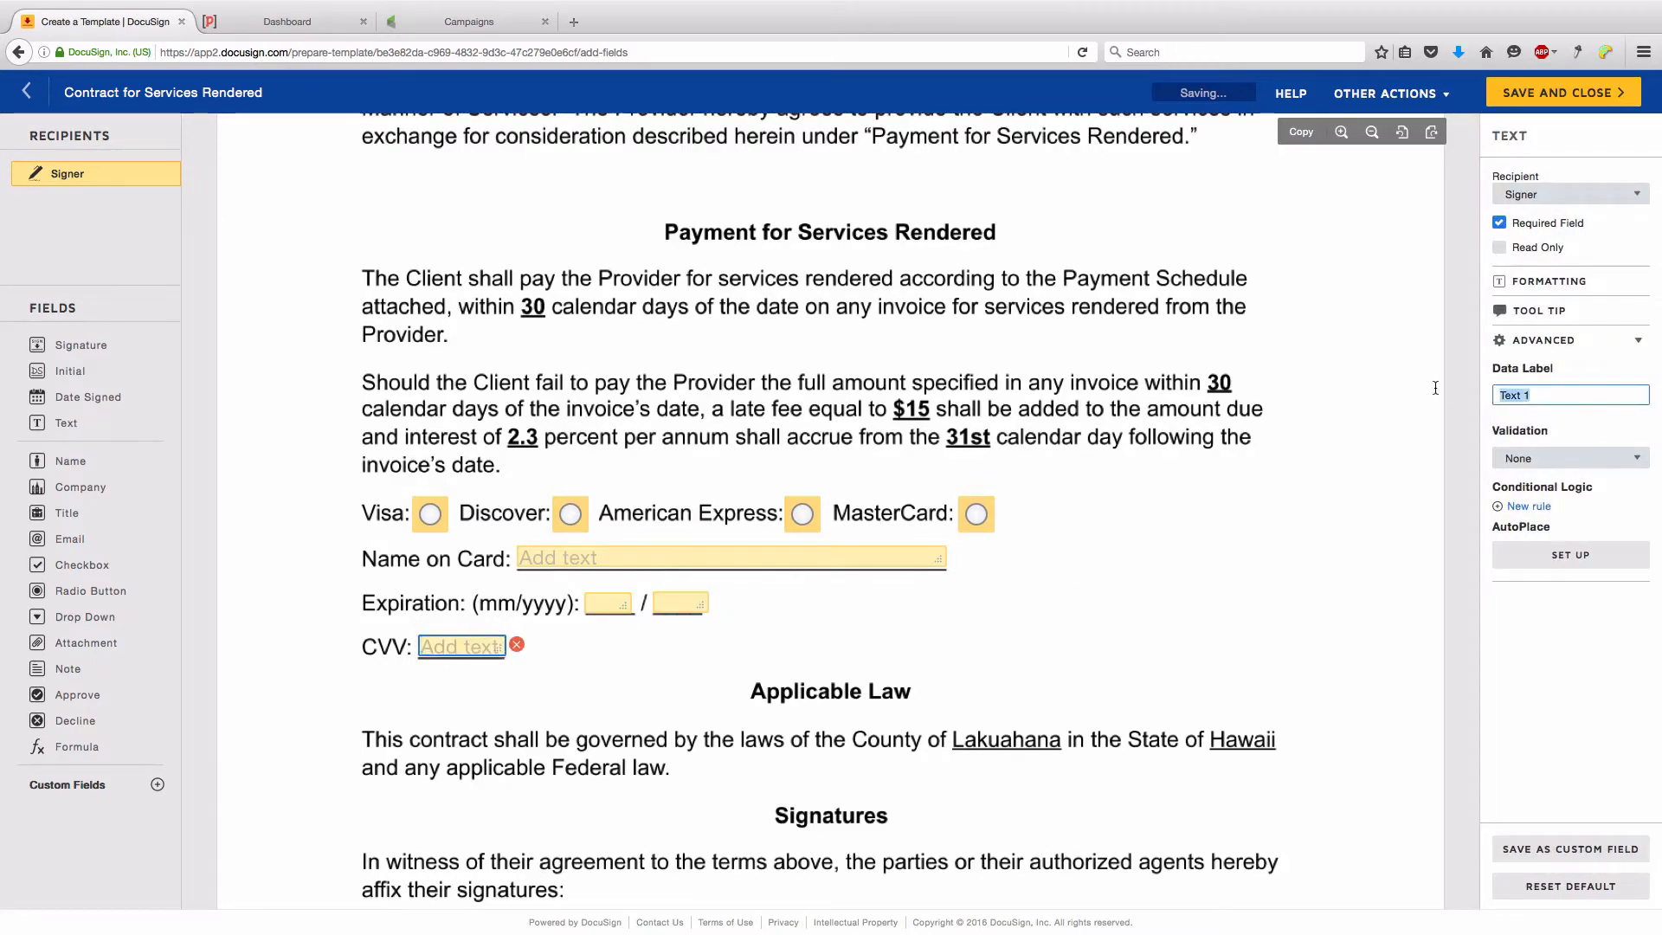
pyautogui.write('CVV')
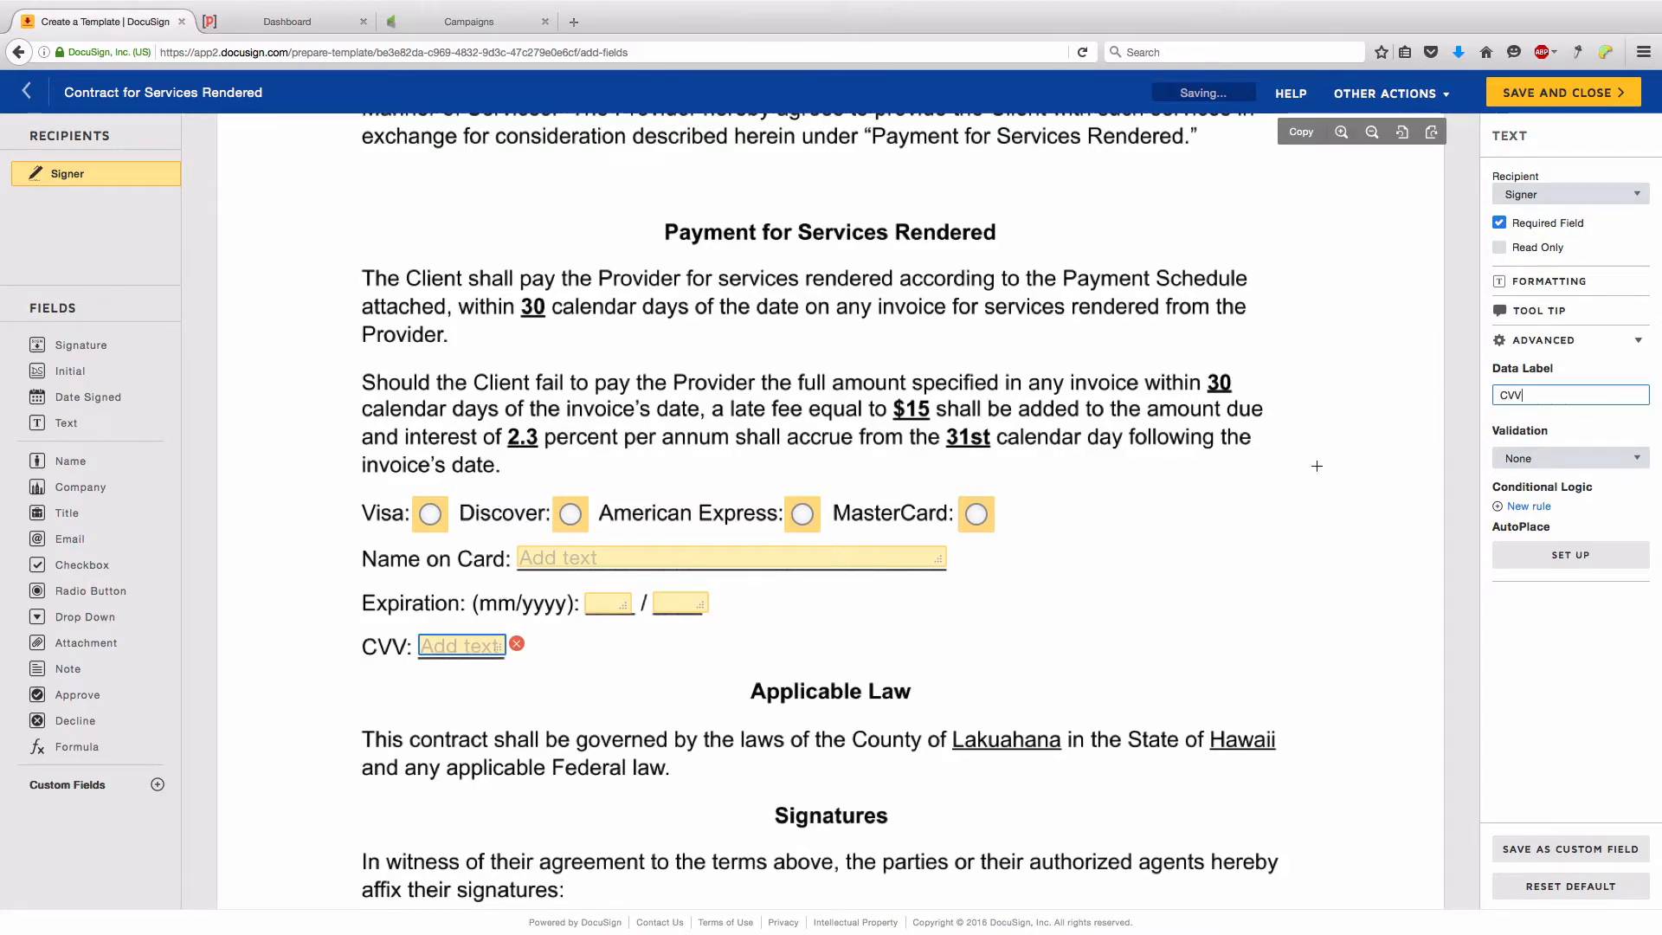
pyautogui.click(1176, 477)
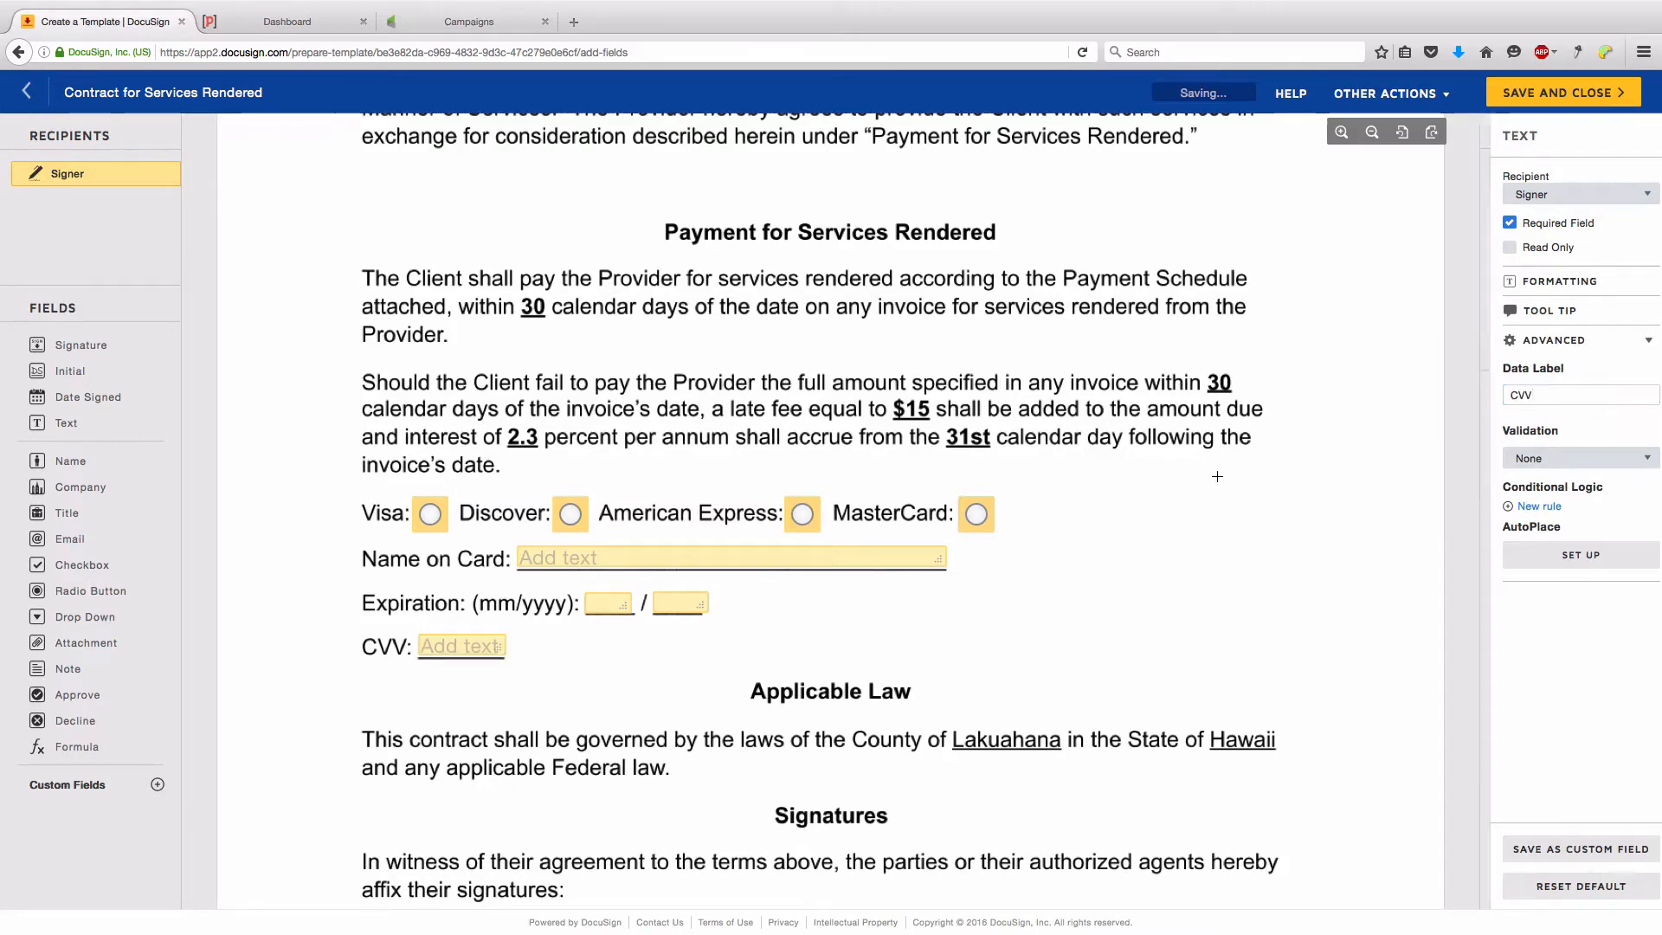
pyautogui.scroll(-5, 1176, 477)
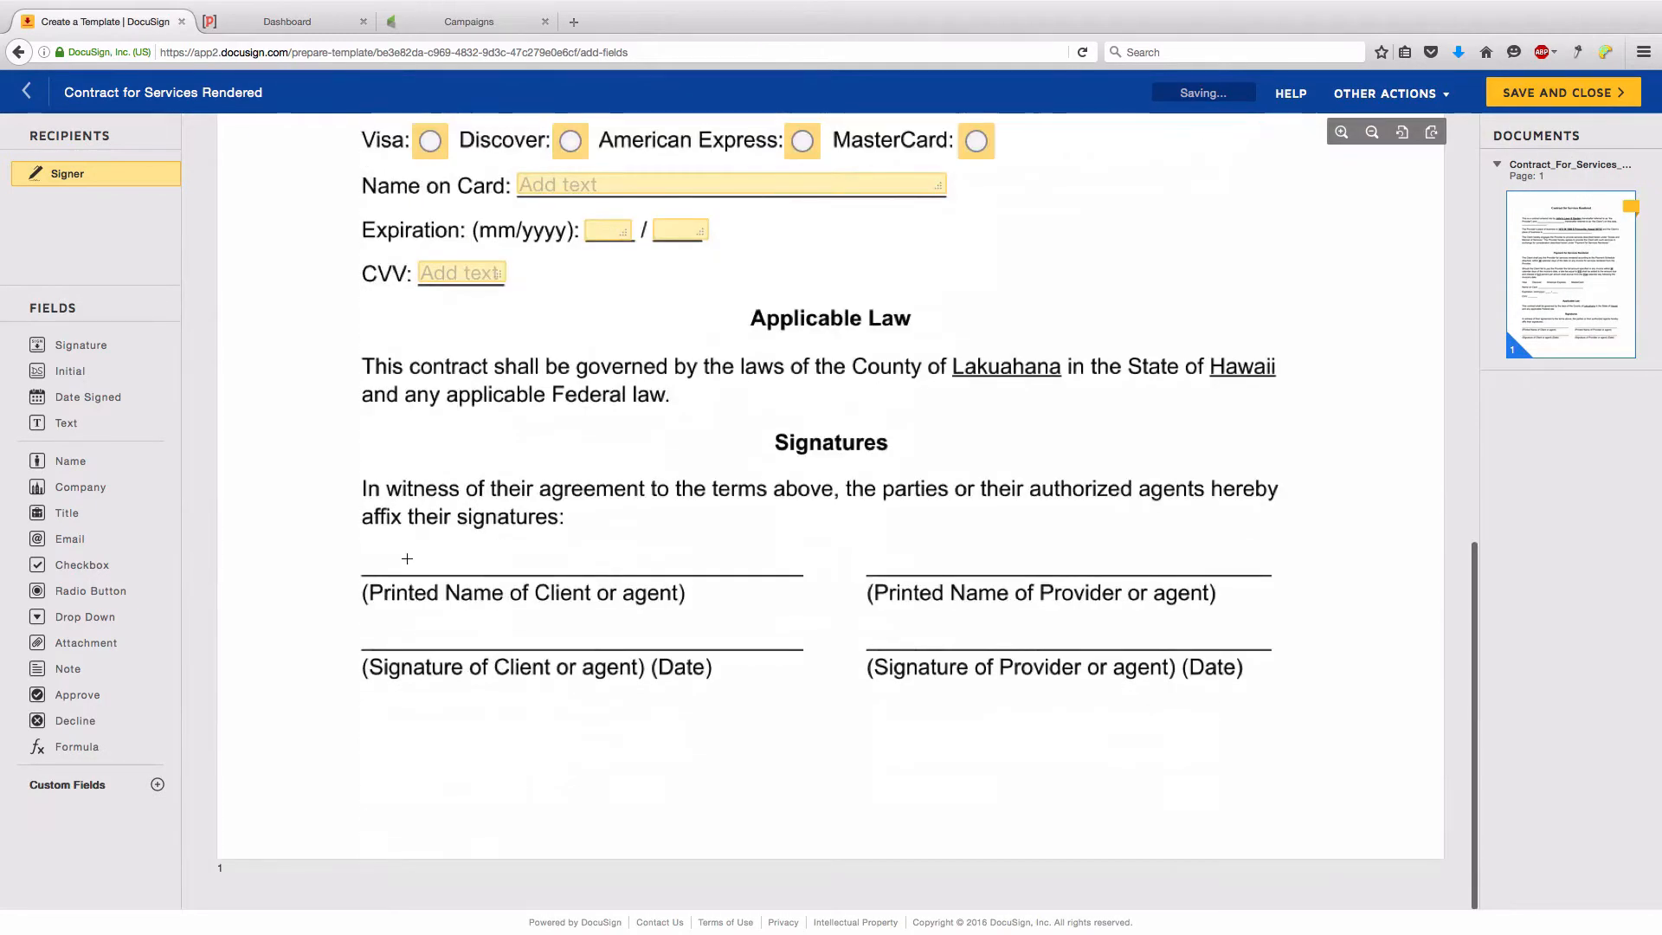
# - Add the client's Full Name and Signature fields under Signatures, then save and close the template
pyautogui.moveTo(35, 458)
pyautogui.mouseDown()
pyautogui.moveTo(313, 556)
pyautogui.moveTo(407, 558)
pyautogui.moveTo(369, 551)
pyautogui.mouseUp()
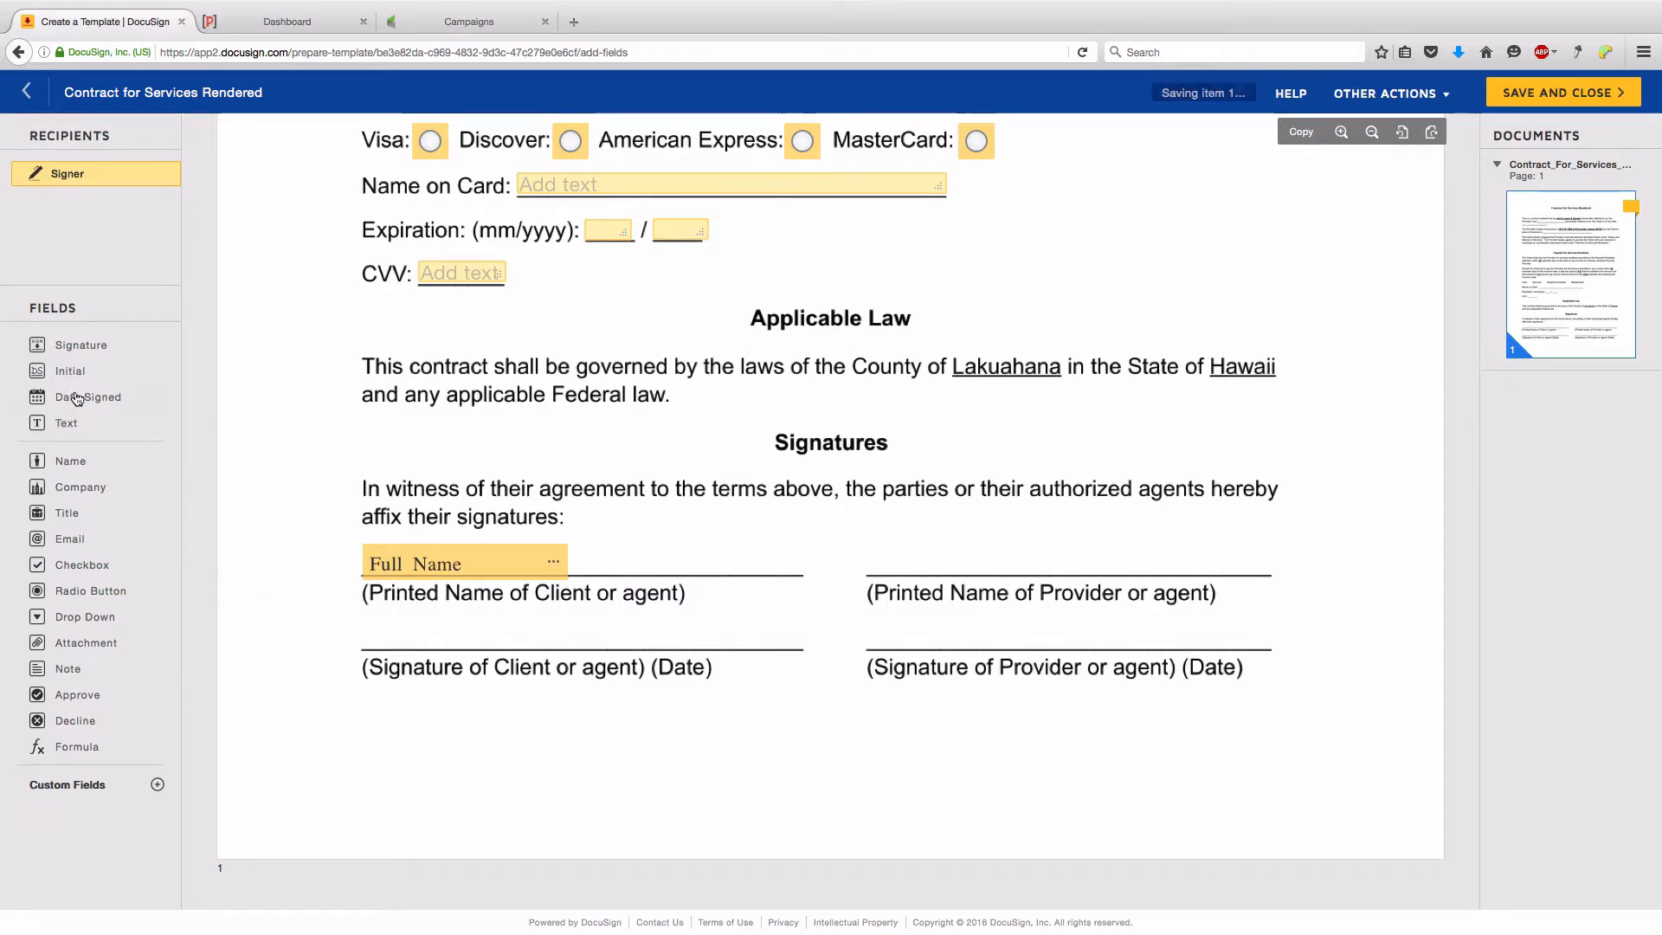
pyautogui.moveTo(71, 350)
pyautogui.mouseDown()
pyautogui.moveTo(365, 635)
pyautogui.moveTo(372, 602)
pyautogui.mouseUp()
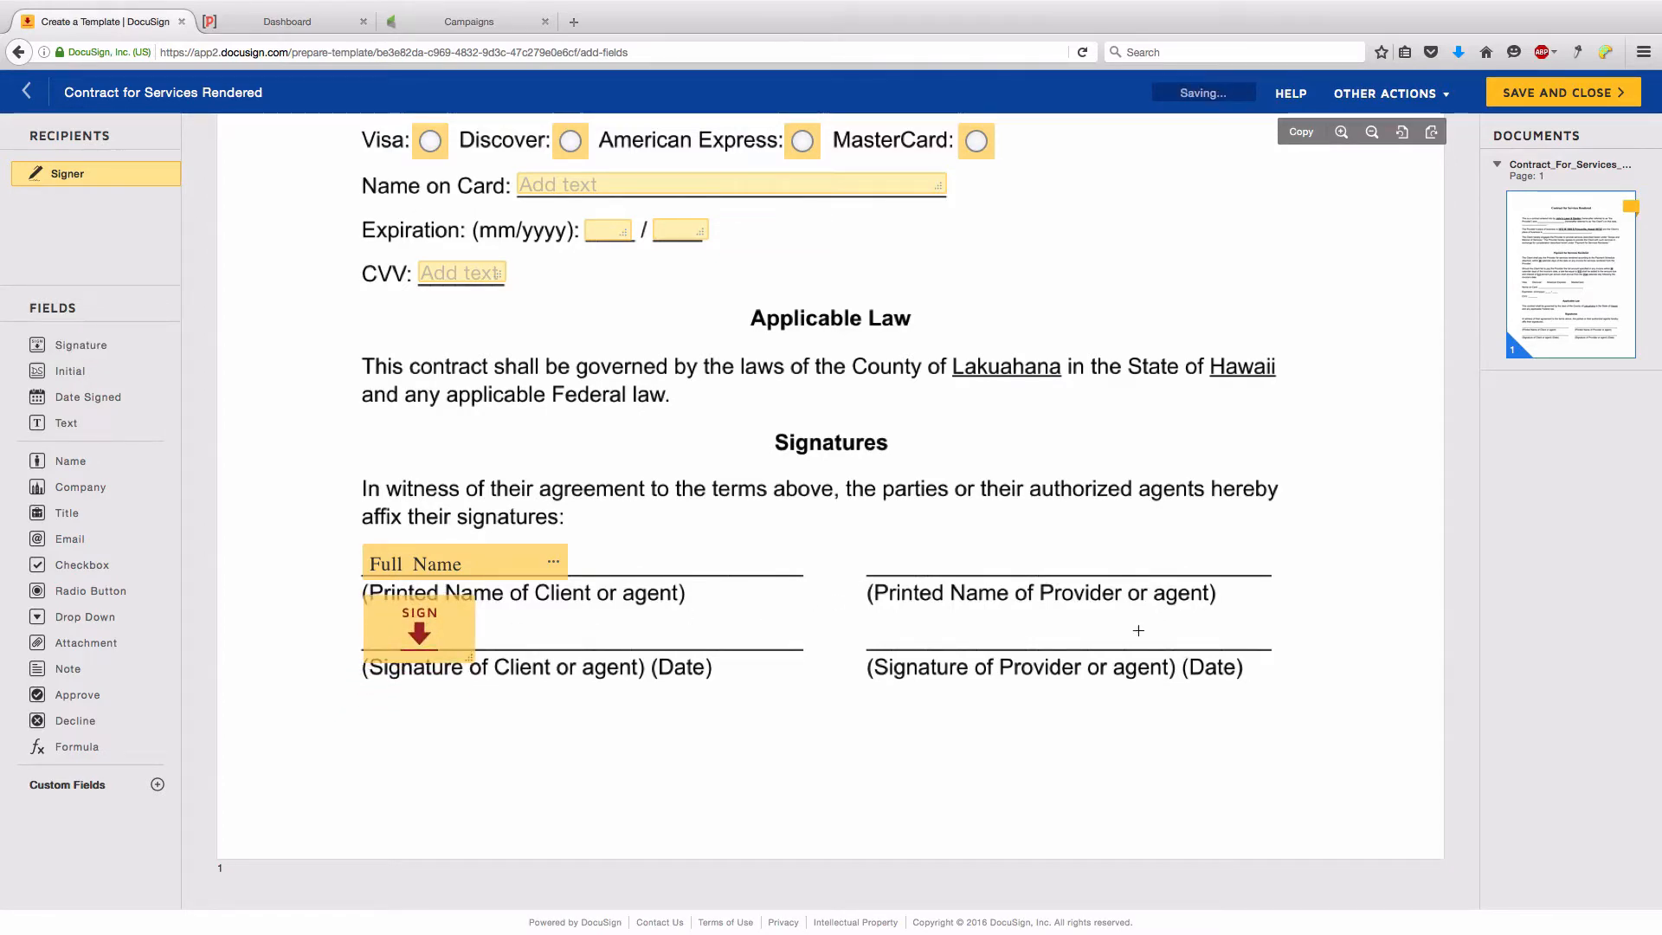
pyautogui.scroll(10, 992, 613)
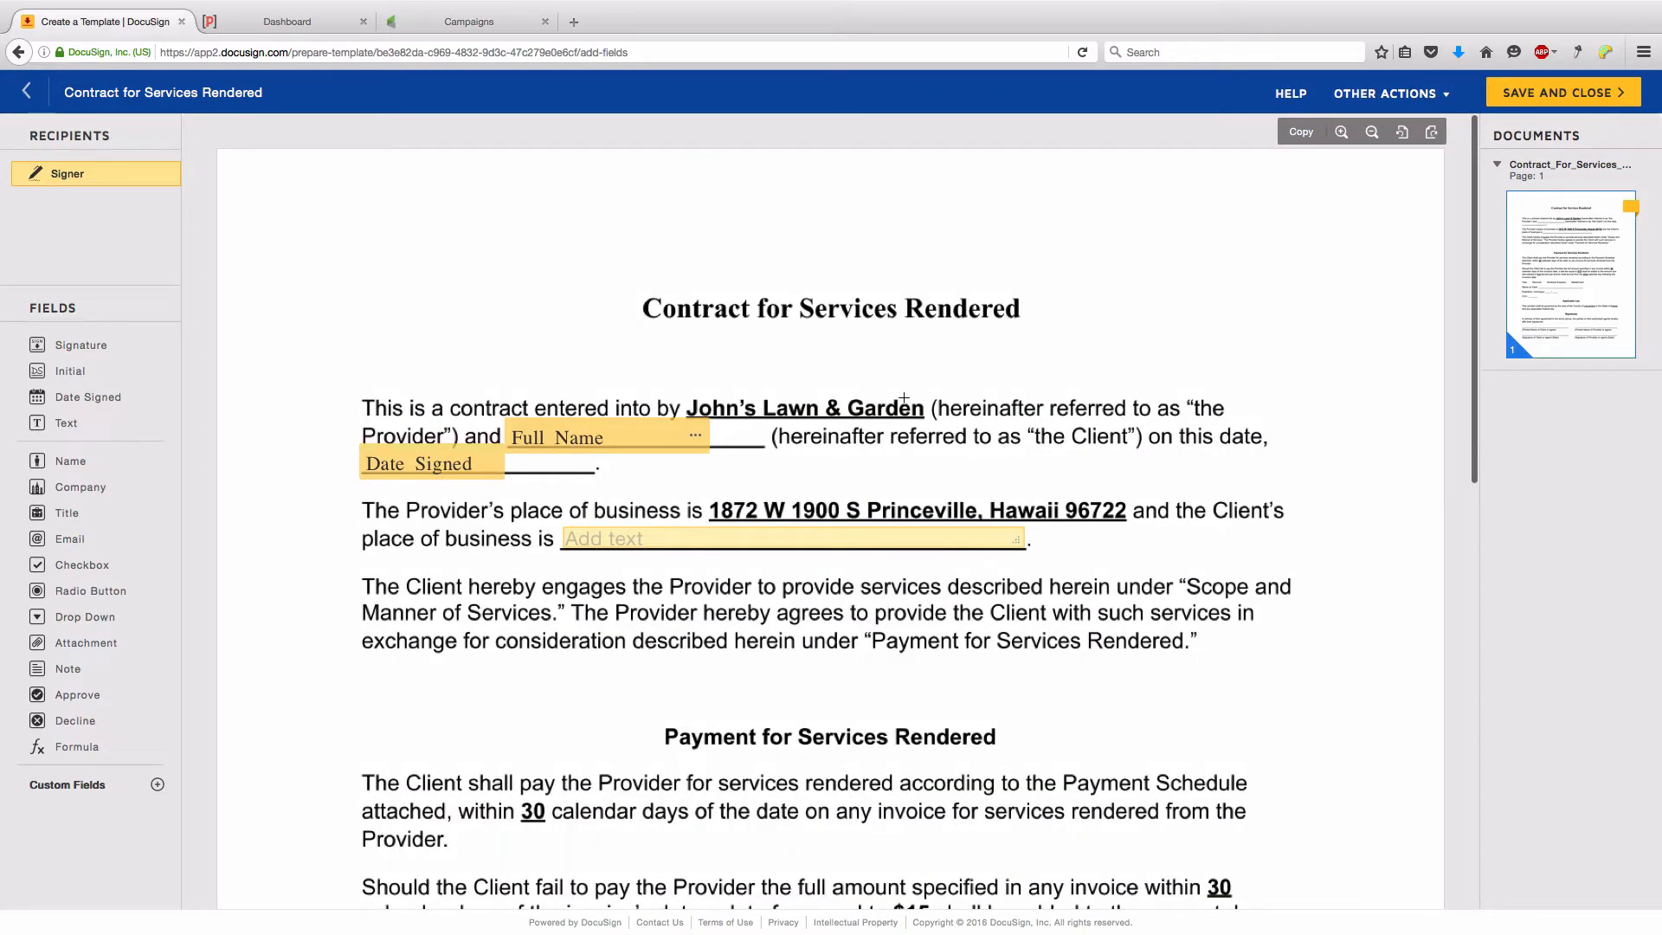
pyautogui.scroll(-10, 903, 399)
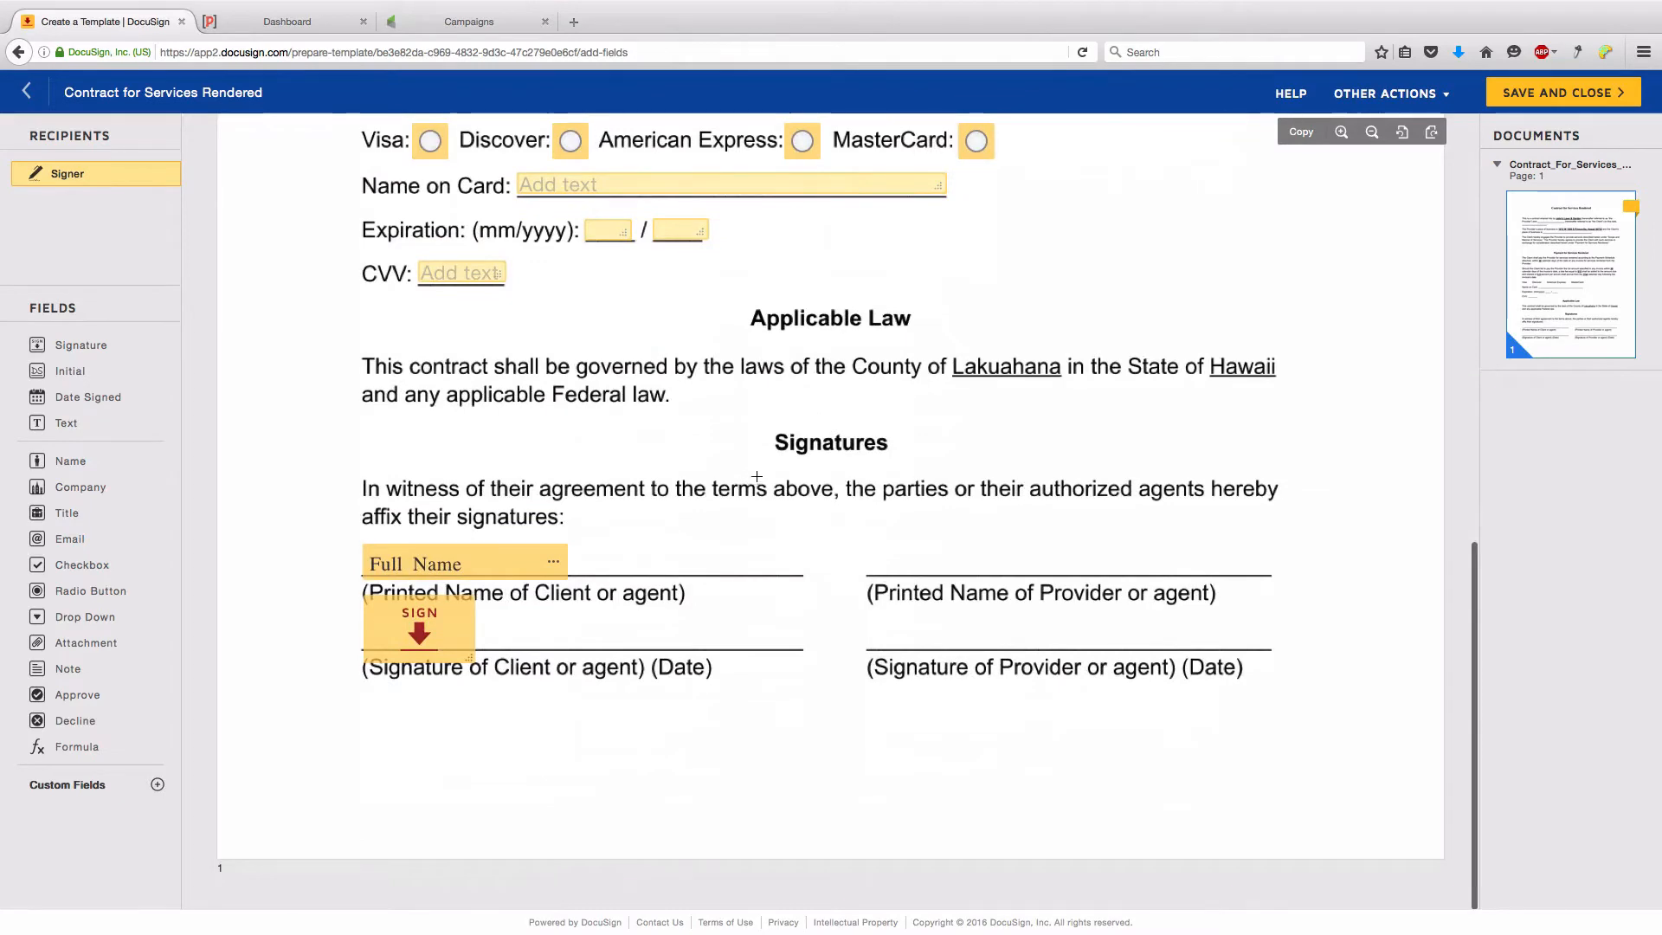
pyautogui.scroll(10, 1046, 487)
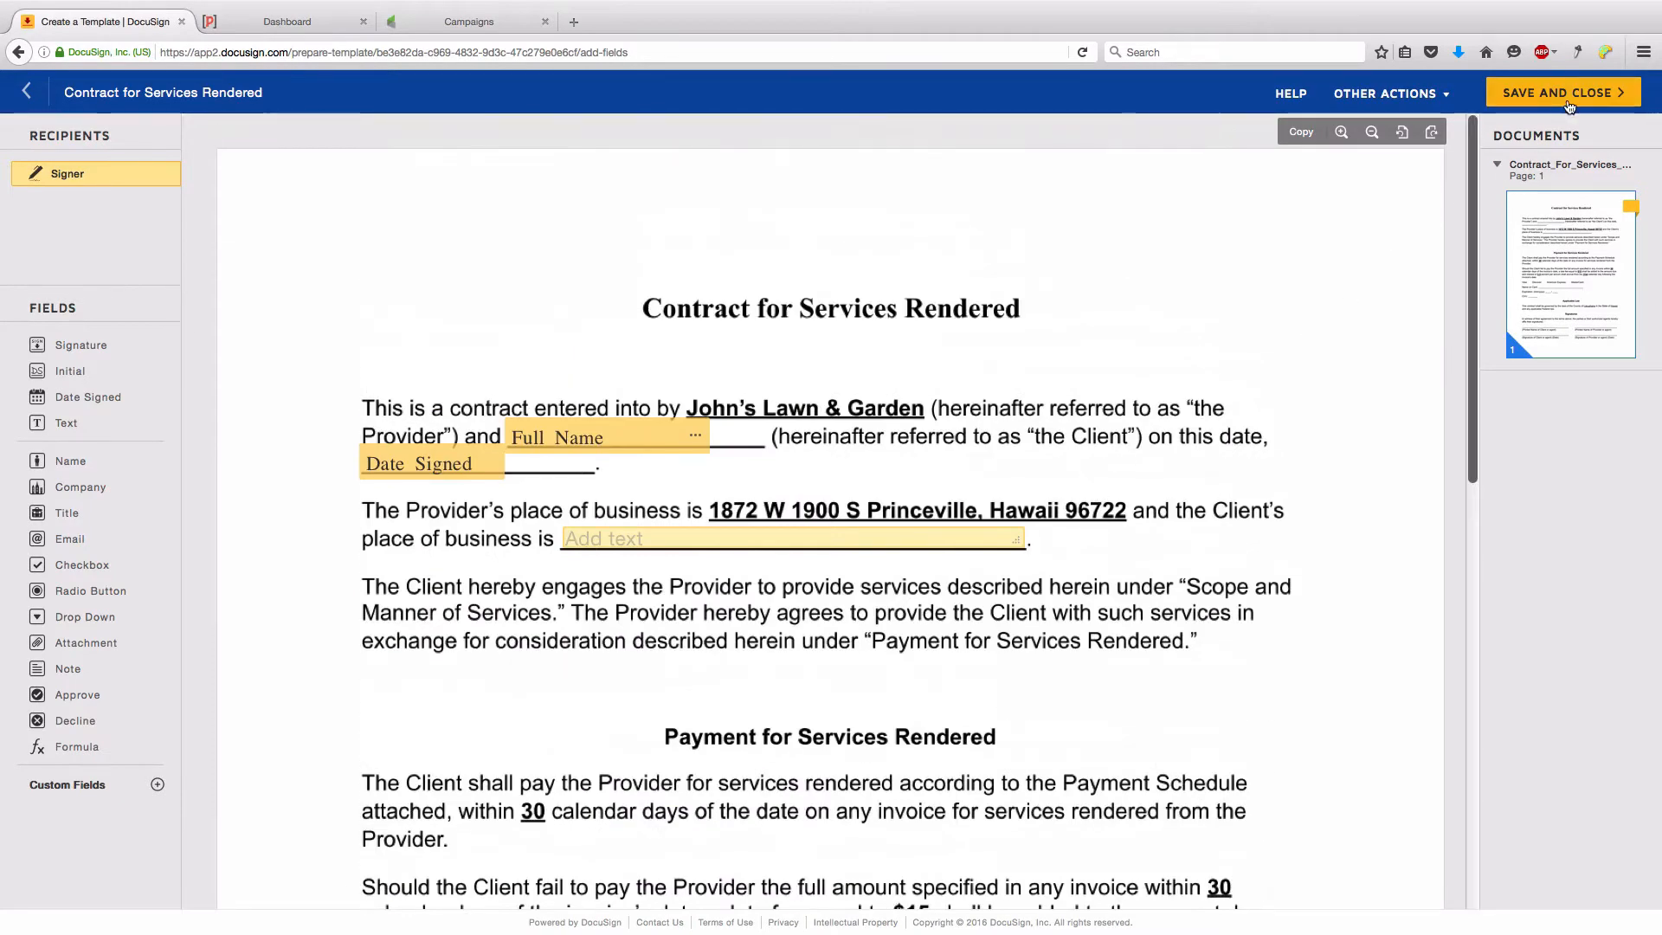
pyautogui.click(1620, 96)
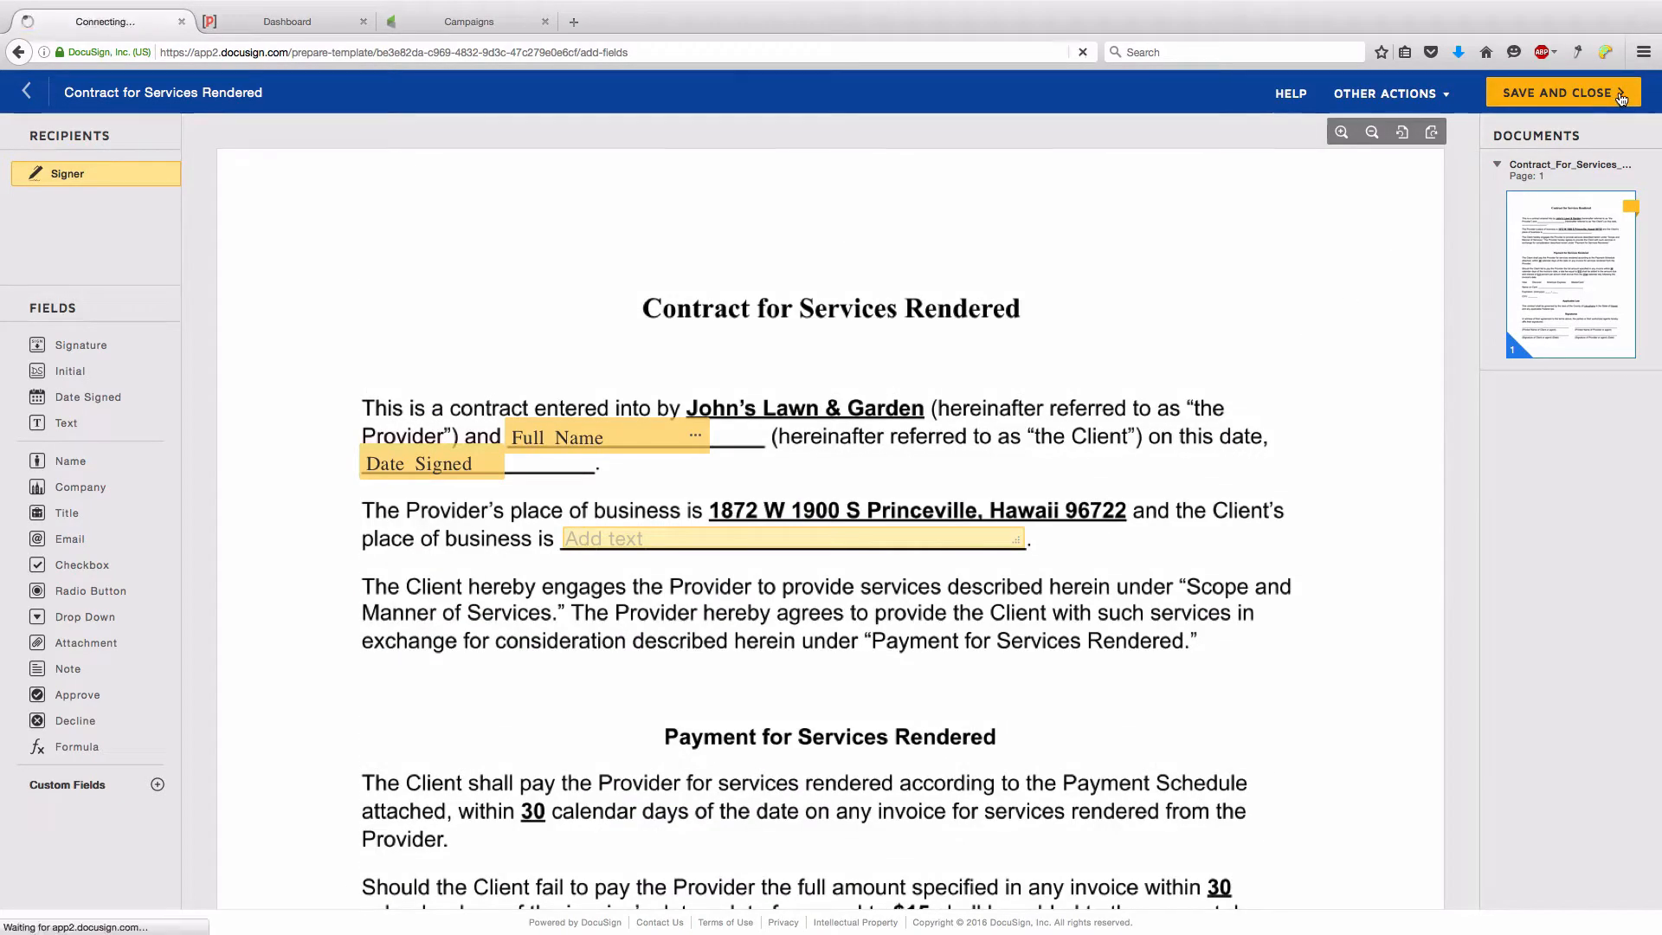
pyautogui.click(310, 26)
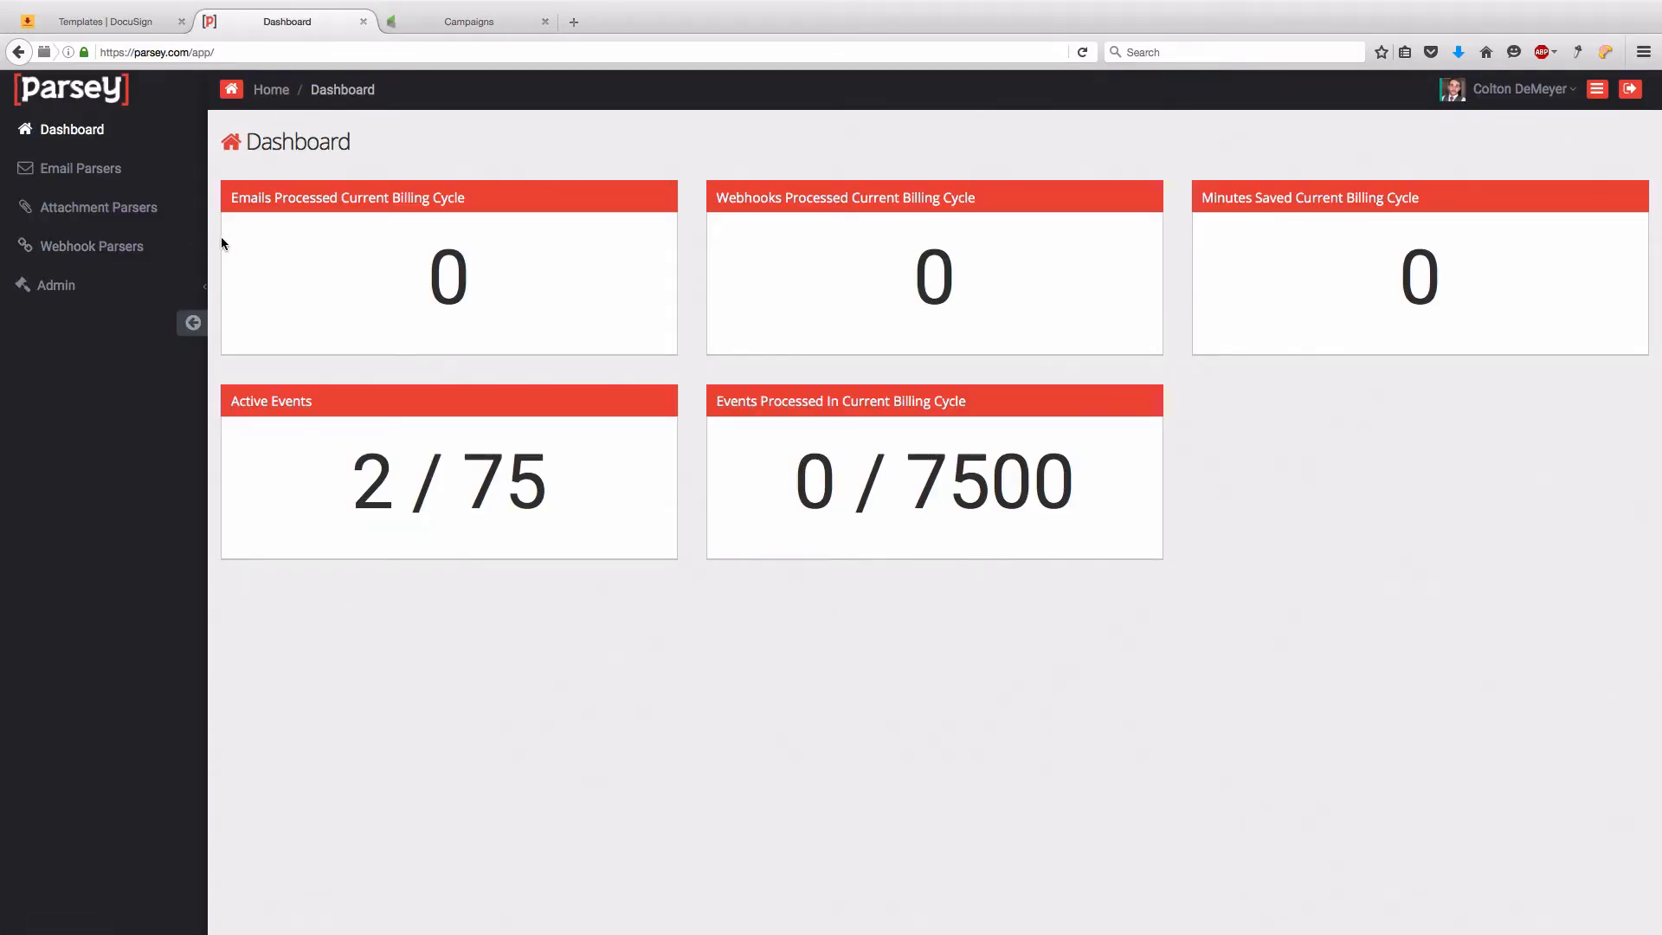
# - Create and save a webhook parser labelled 'Contract For Services Rendered', then copy its unique URL
pyautogui.click(136, 249)
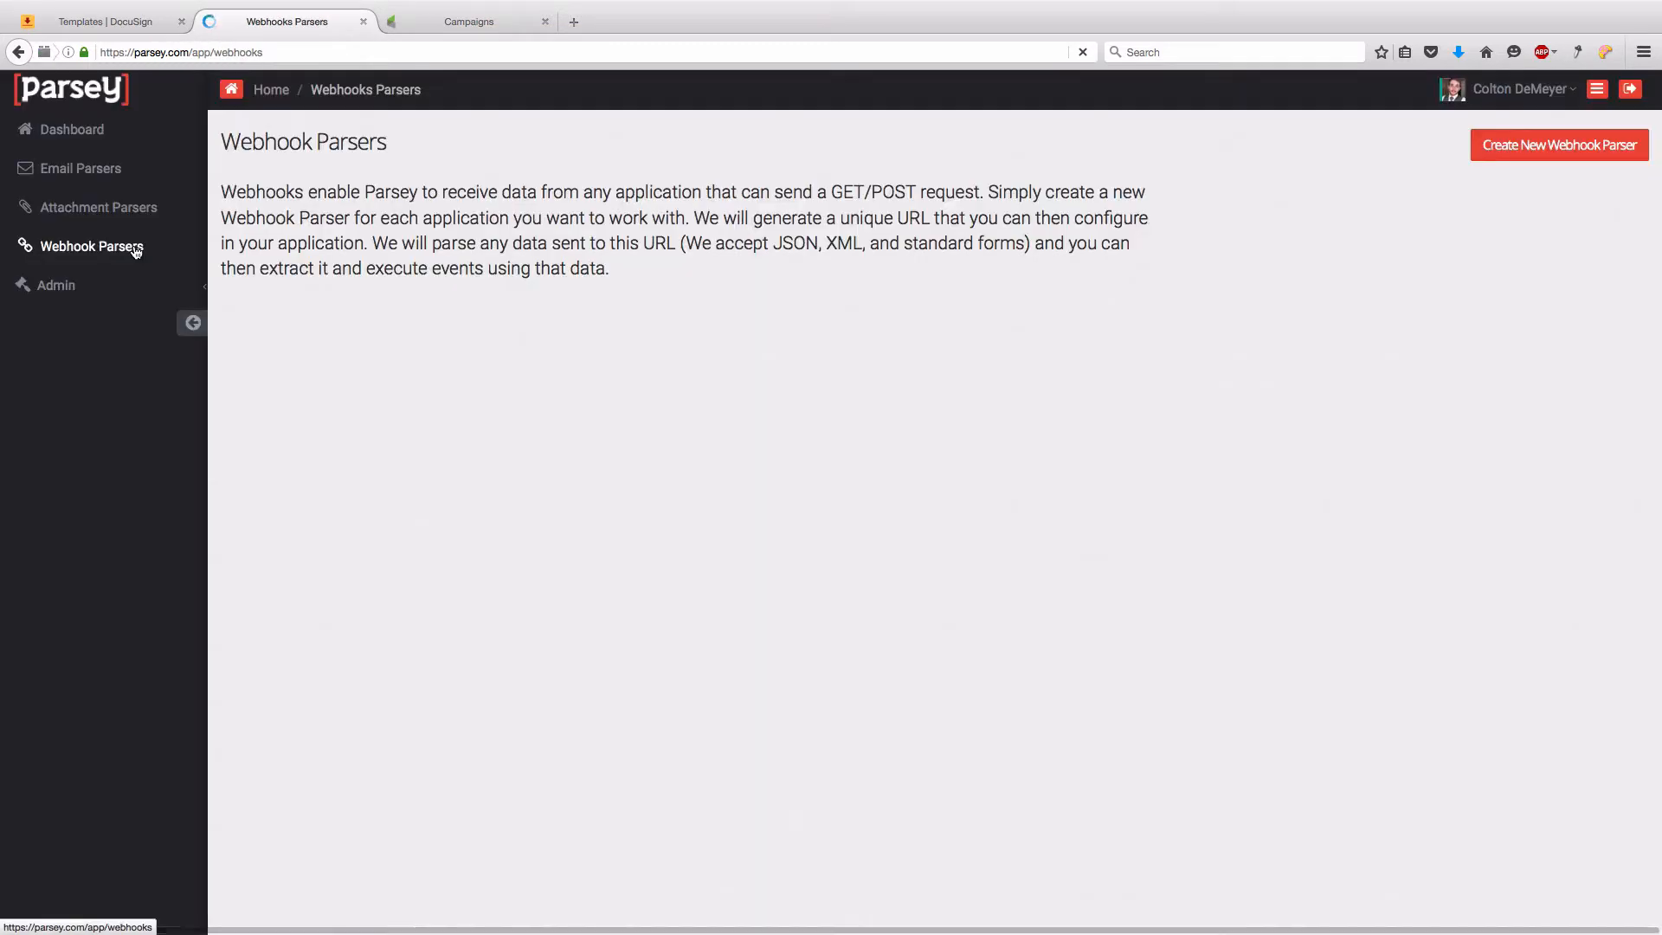
pyautogui.click(1615, 160)
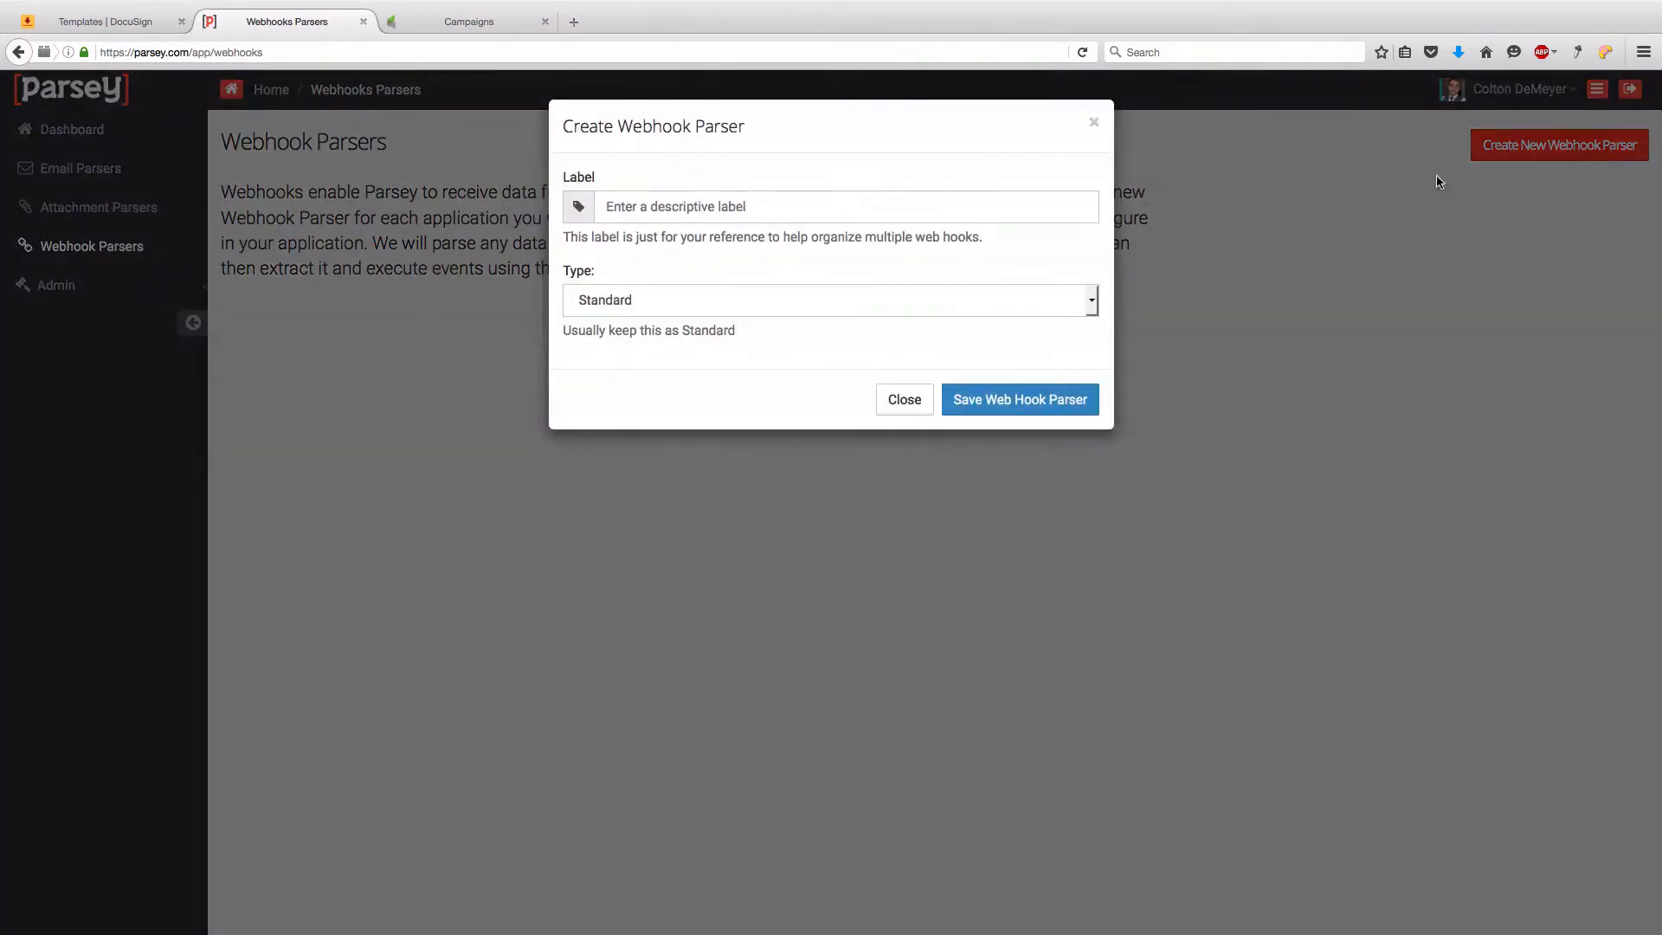
pyautogui.click(780, 216)
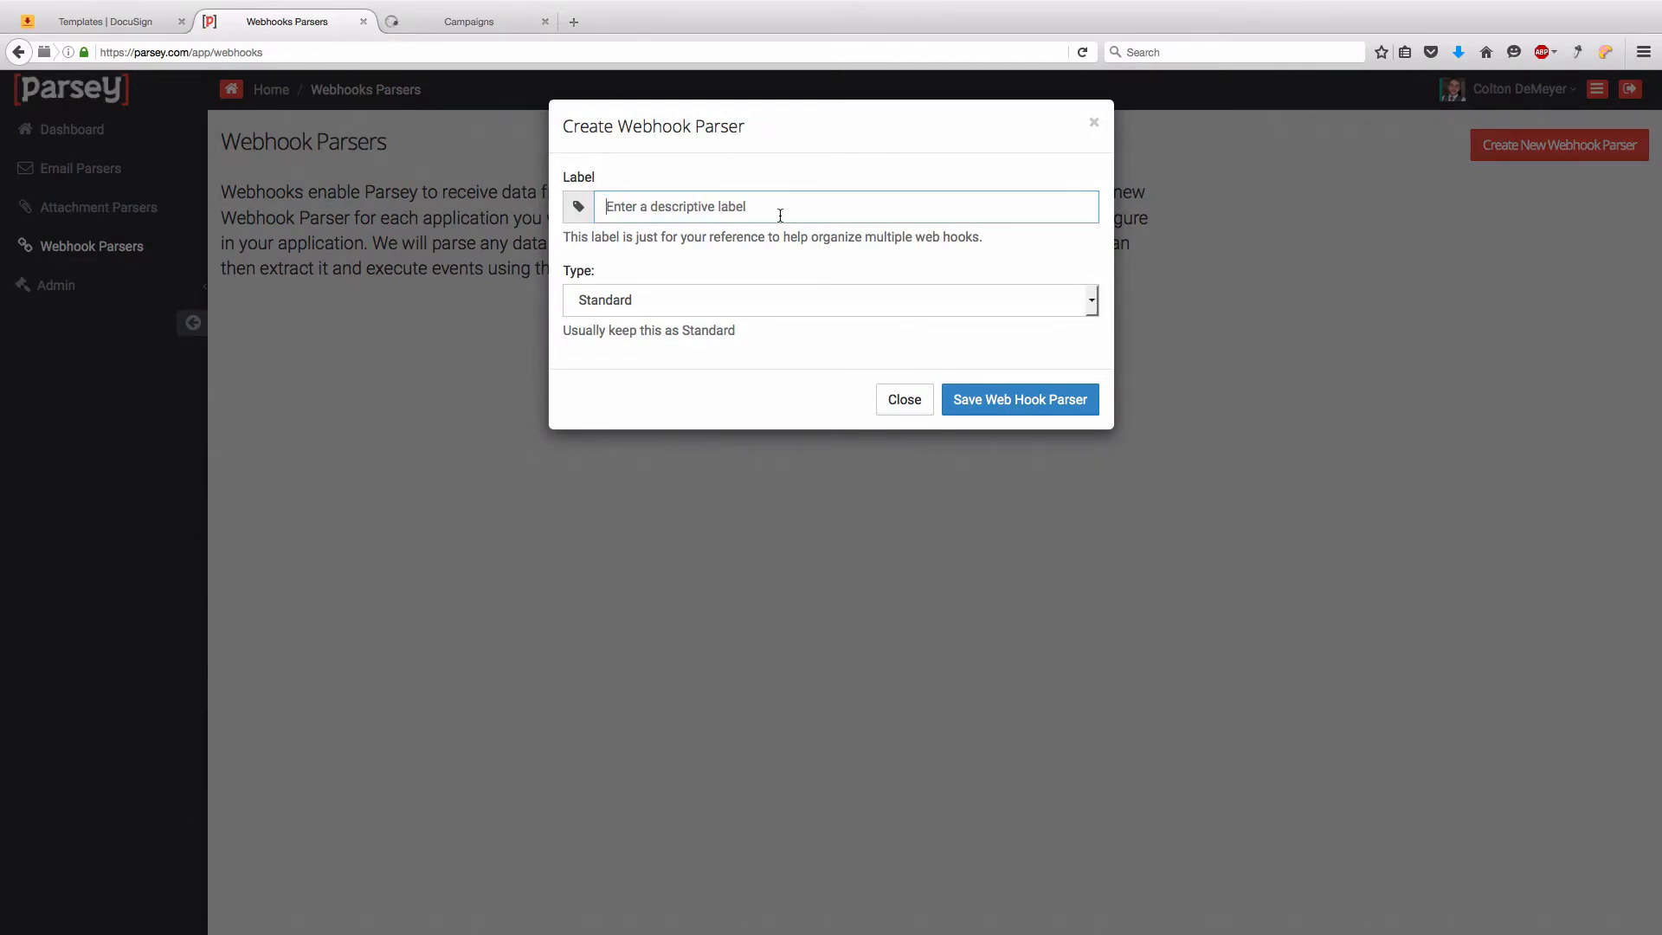
pyautogui.write('Contract ')
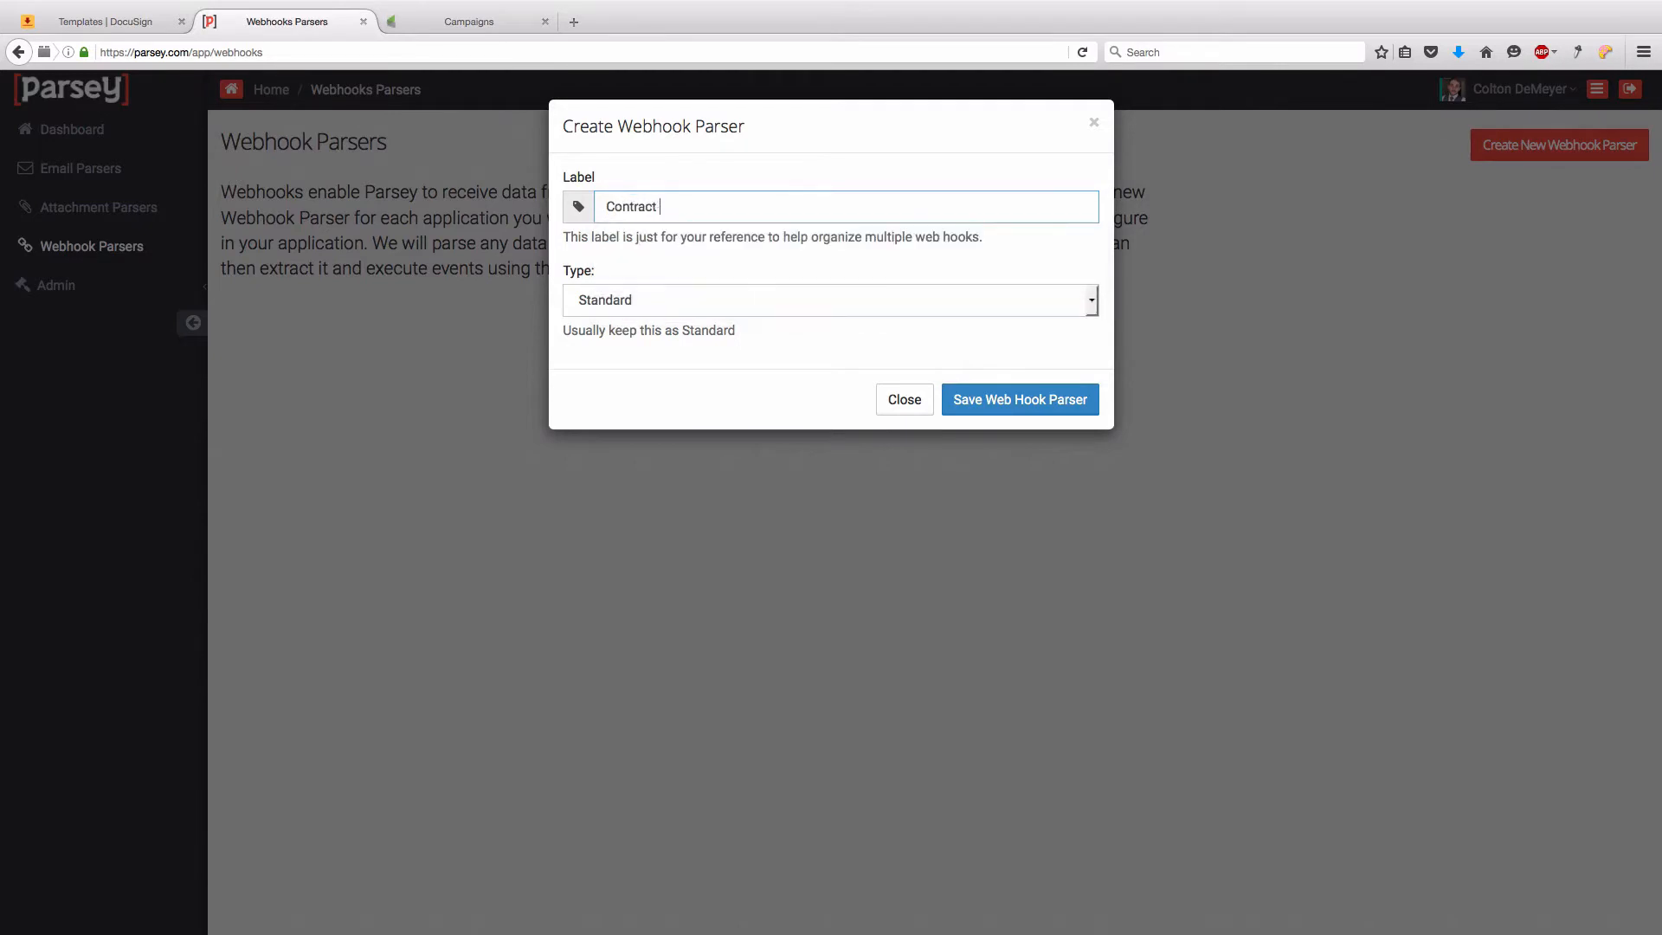
pyautogui.write('For Services Rendered')
pyautogui.click(1017, 399)
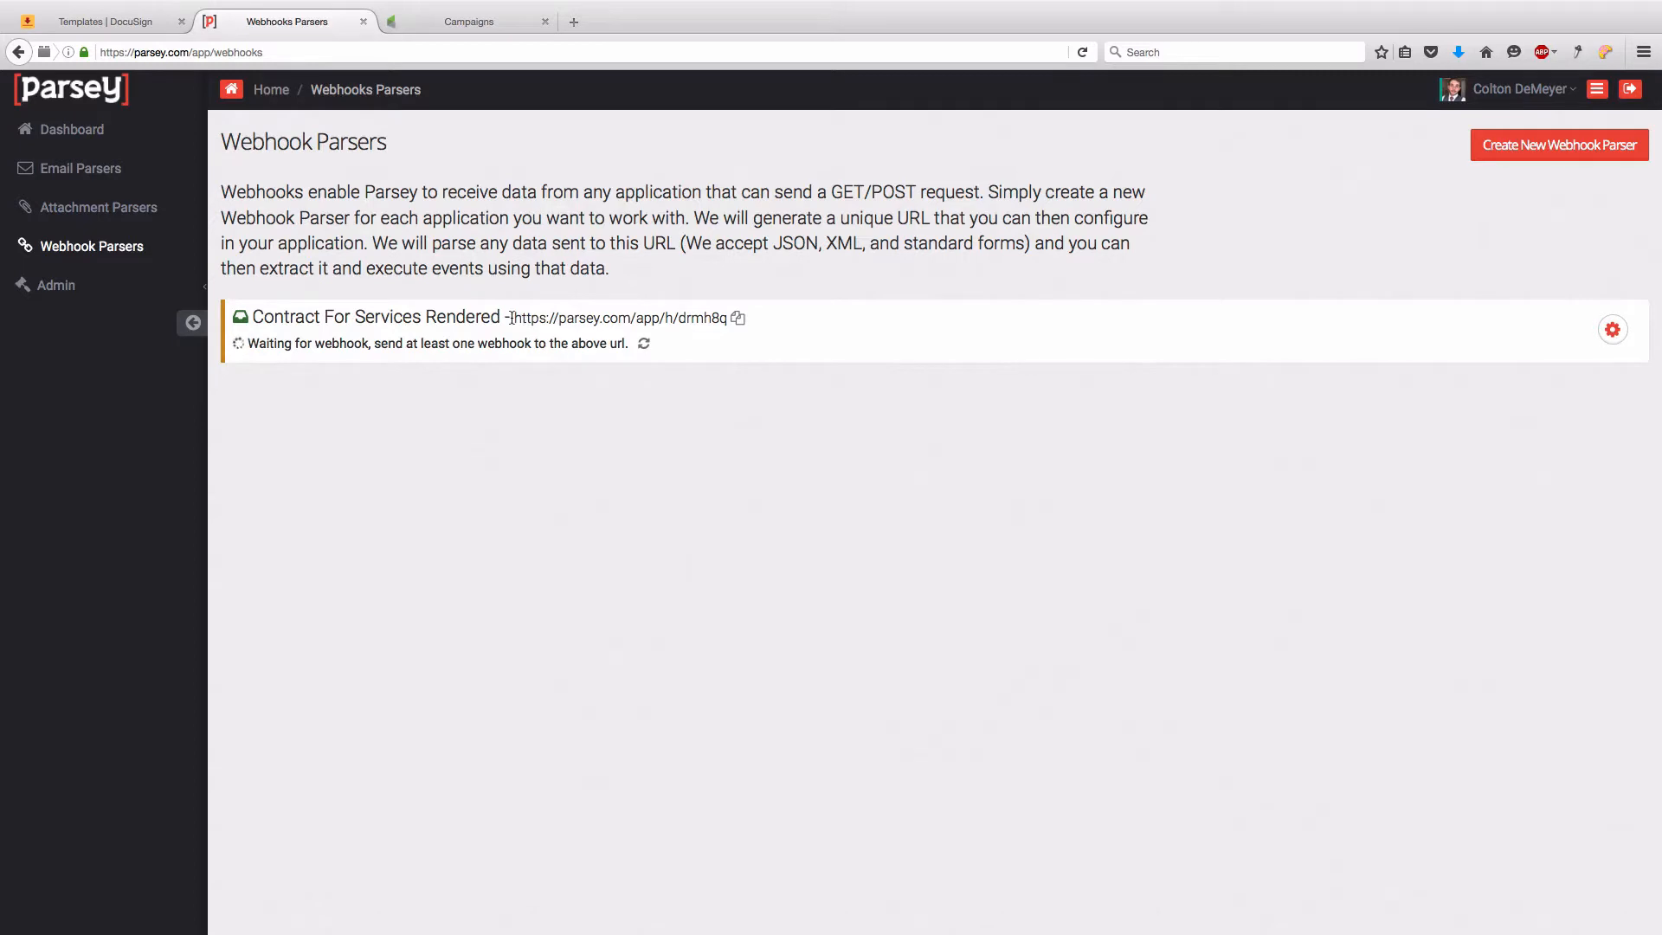
pyautogui.click(738, 321)
# - Switch to Infusionsoft's Services Rendered Contract Campaign and drag a Goal onto the canvas
pyautogui.click(470, 26)
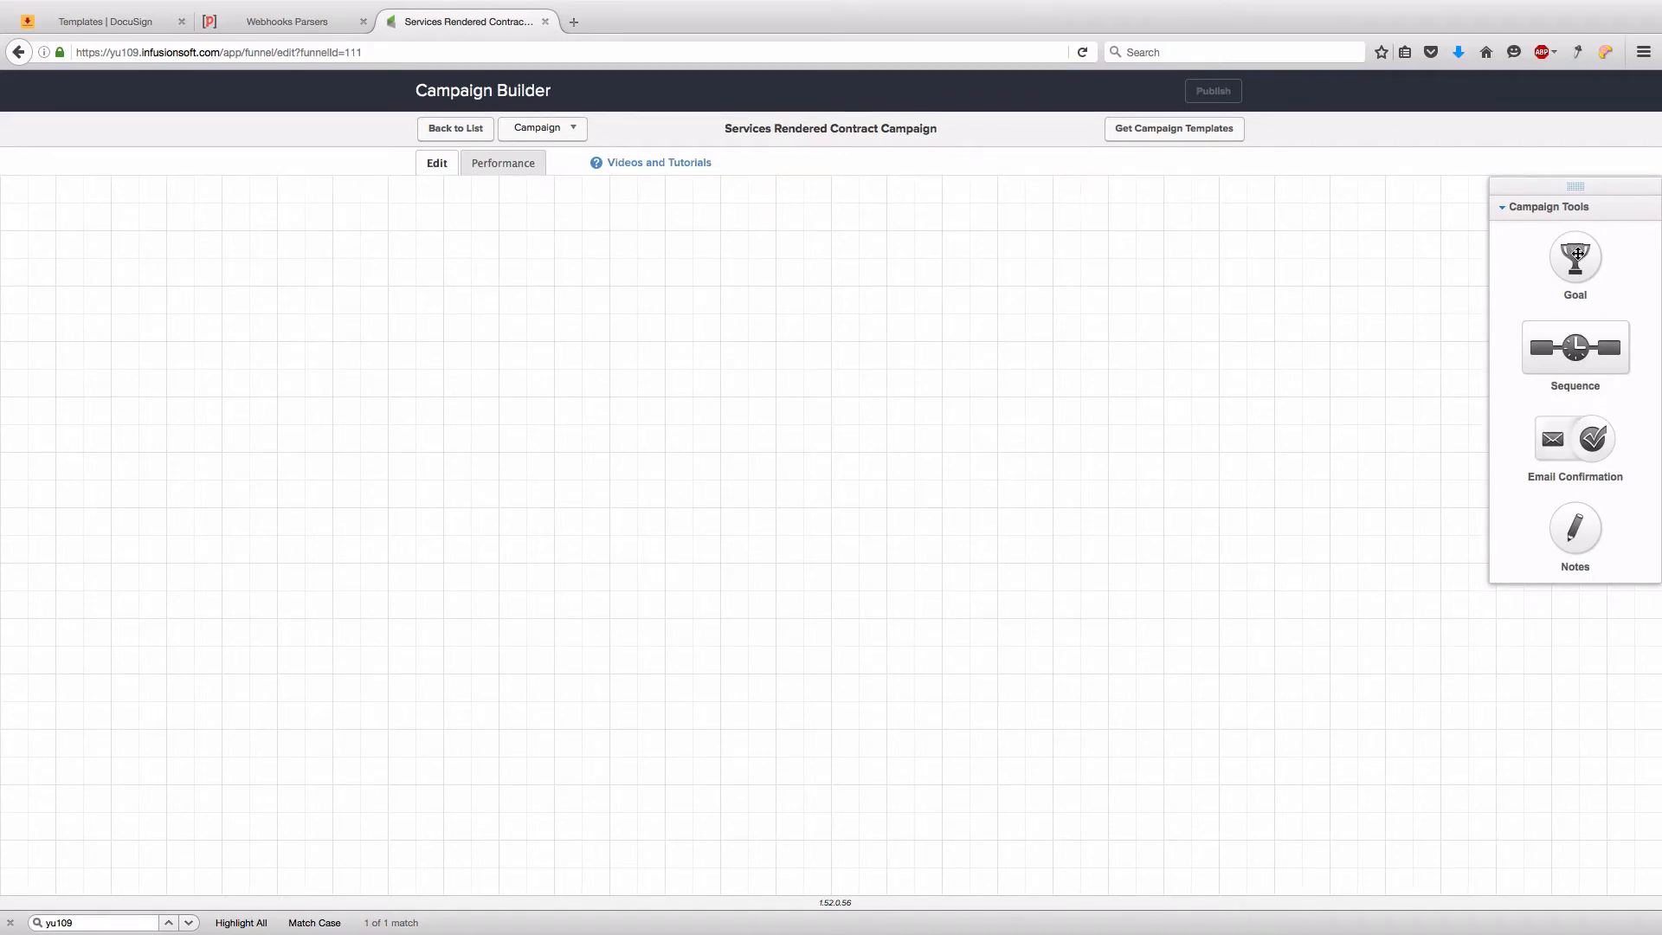
pyautogui.moveTo(1575, 257); pyautogui.dragTo(303, 266)
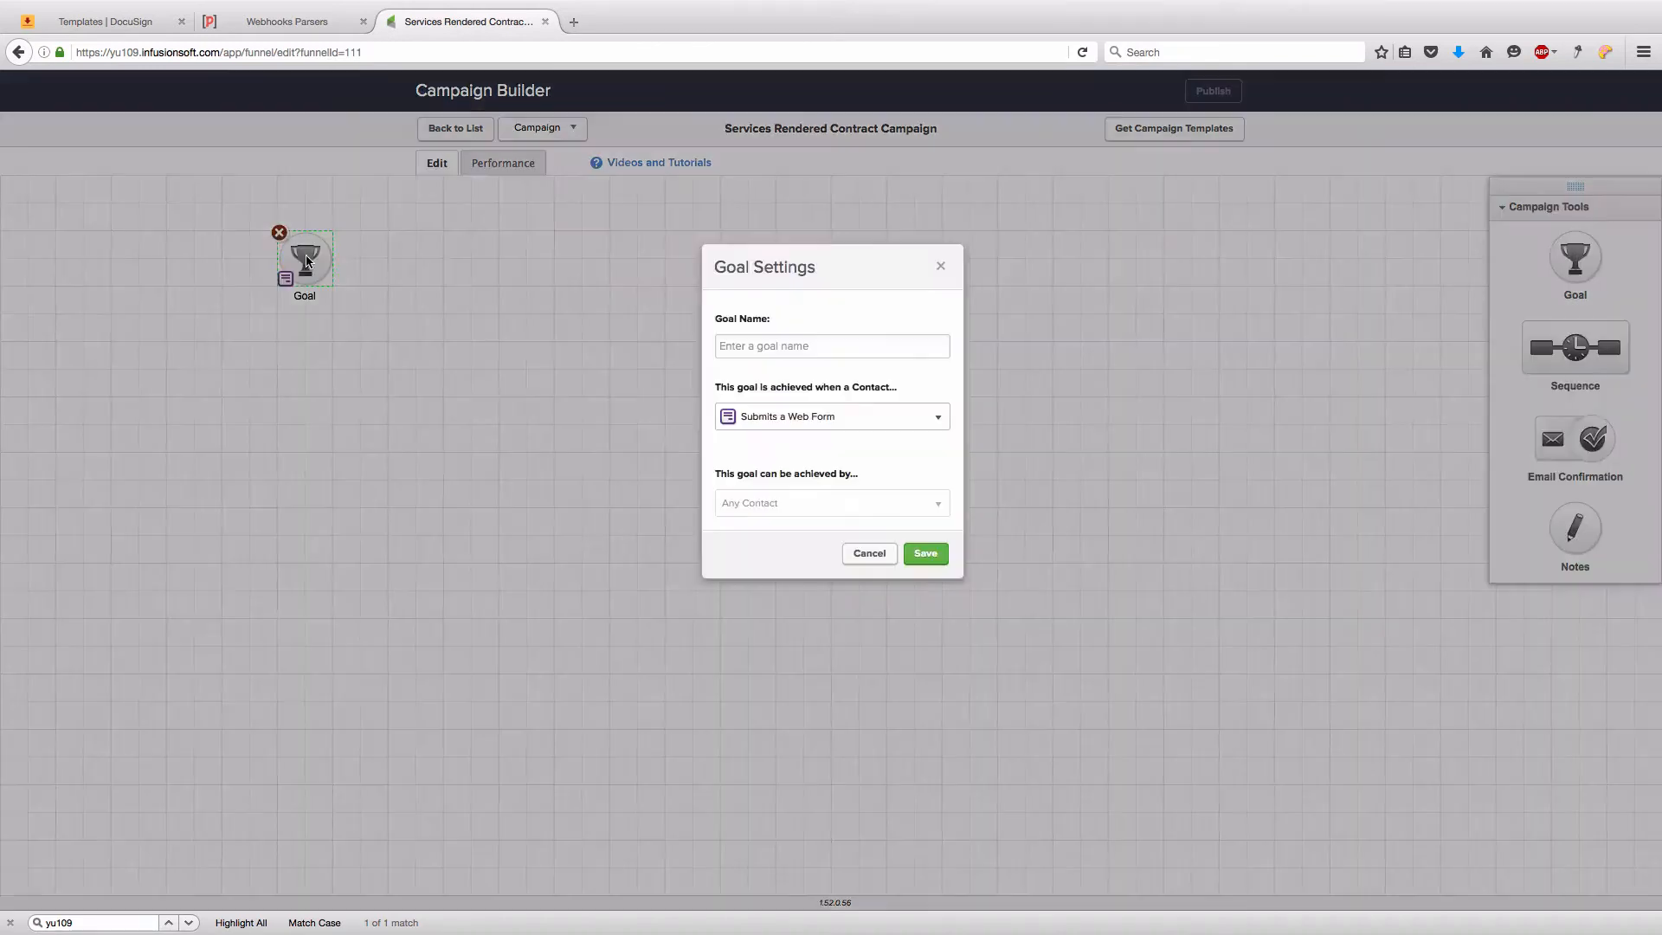
# - Make the goal an Applies a Tag goal named 'Send Contract' and save it
pyautogui.click(943, 419)
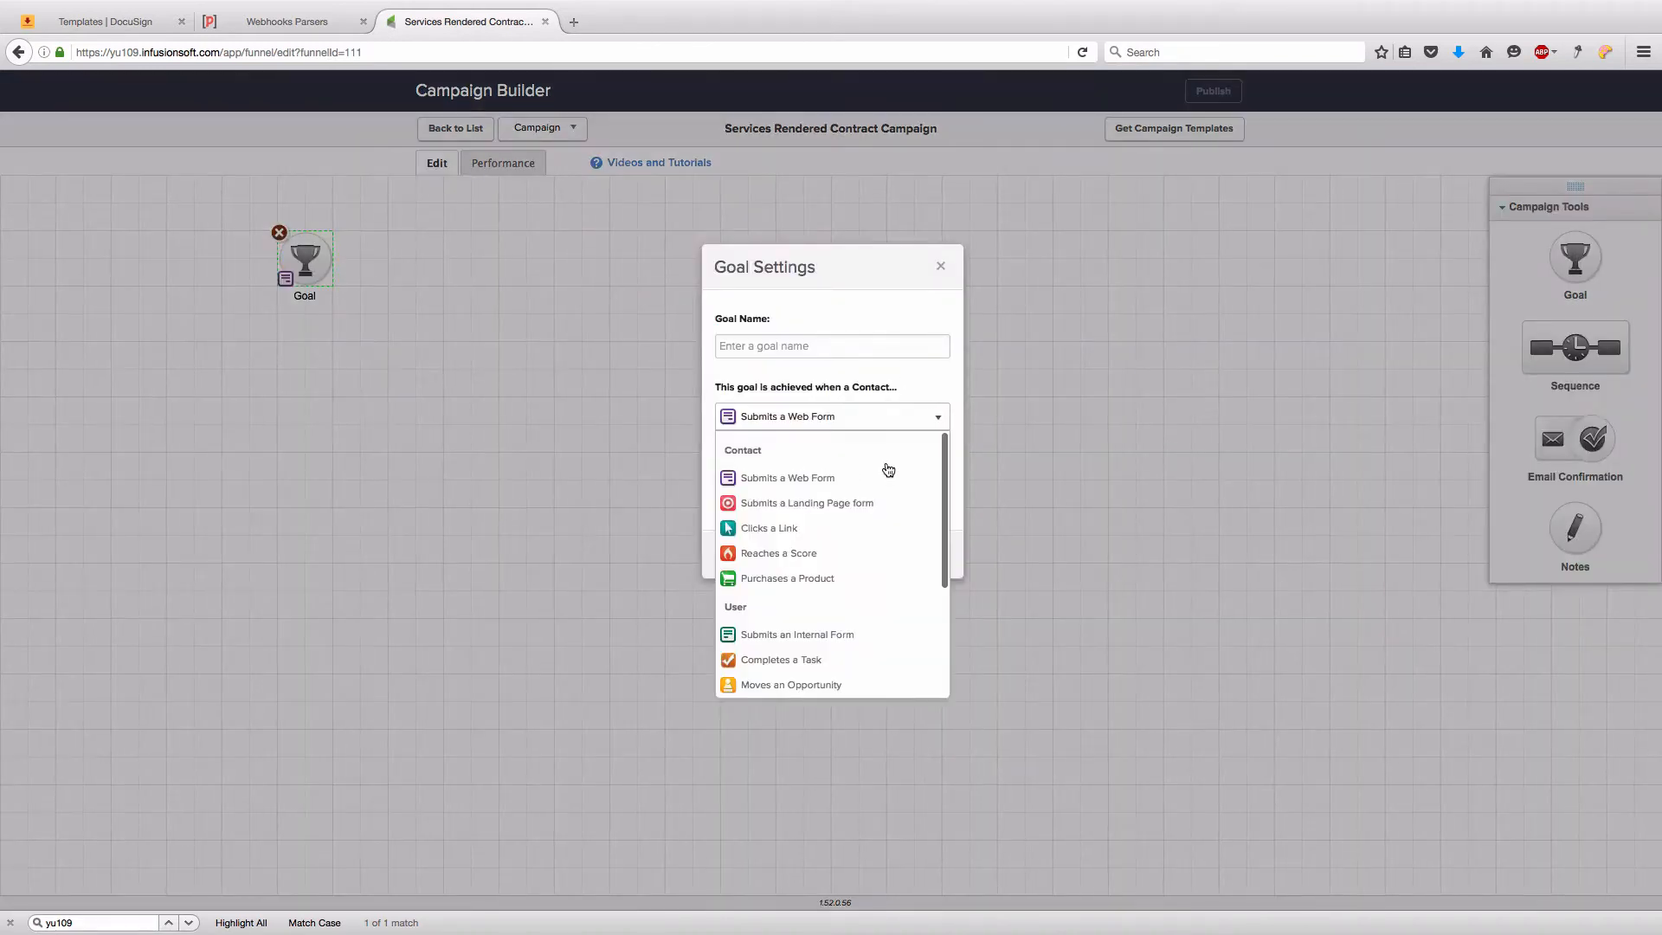
pyautogui.scroll(-3, 891, 484)
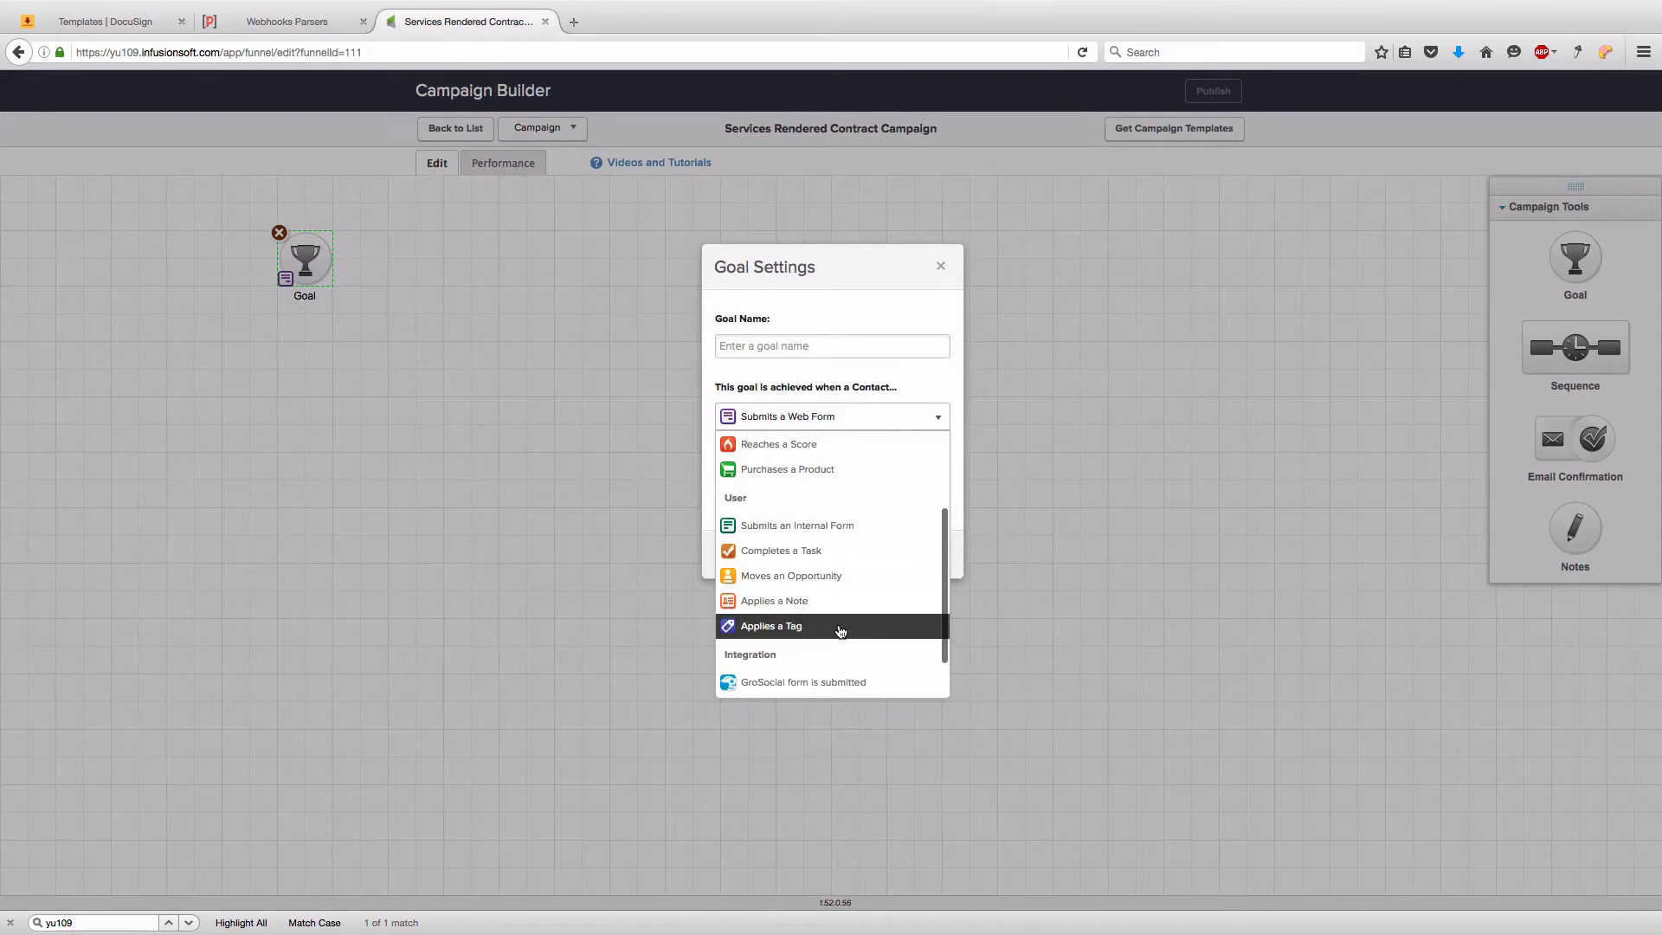
pyautogui.click(792, 630)
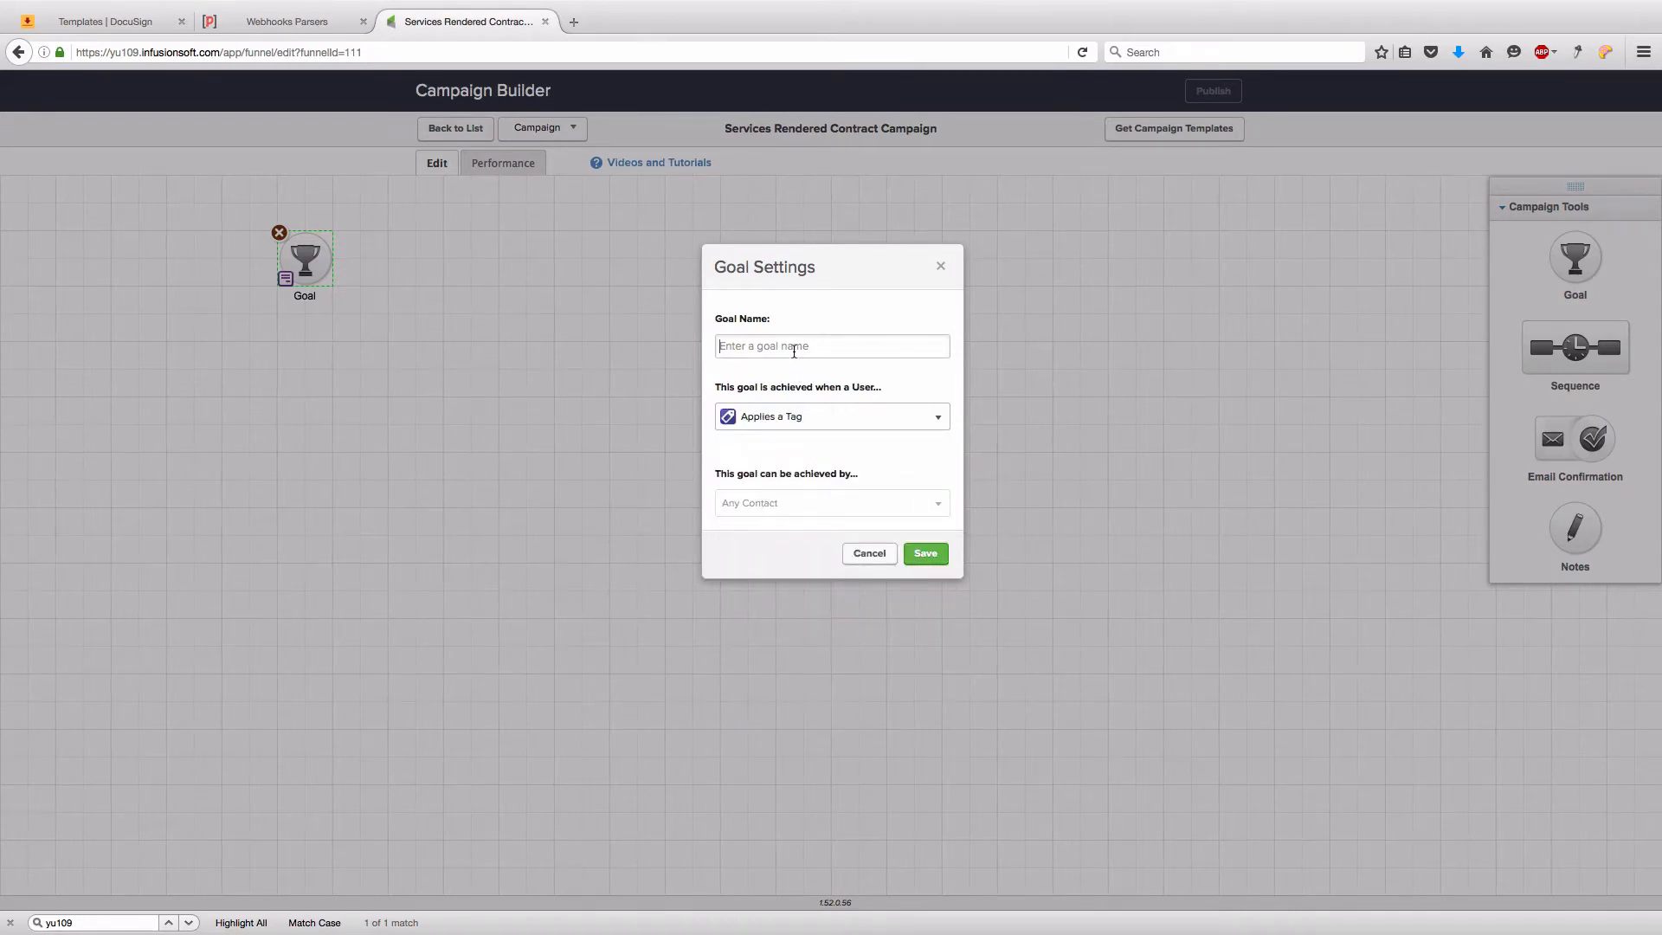
pyautogui.write('Sent Cont')
pyautogui.press('BackSpace')
pyautogui.write('d')
pyautogui.click(925, 553)
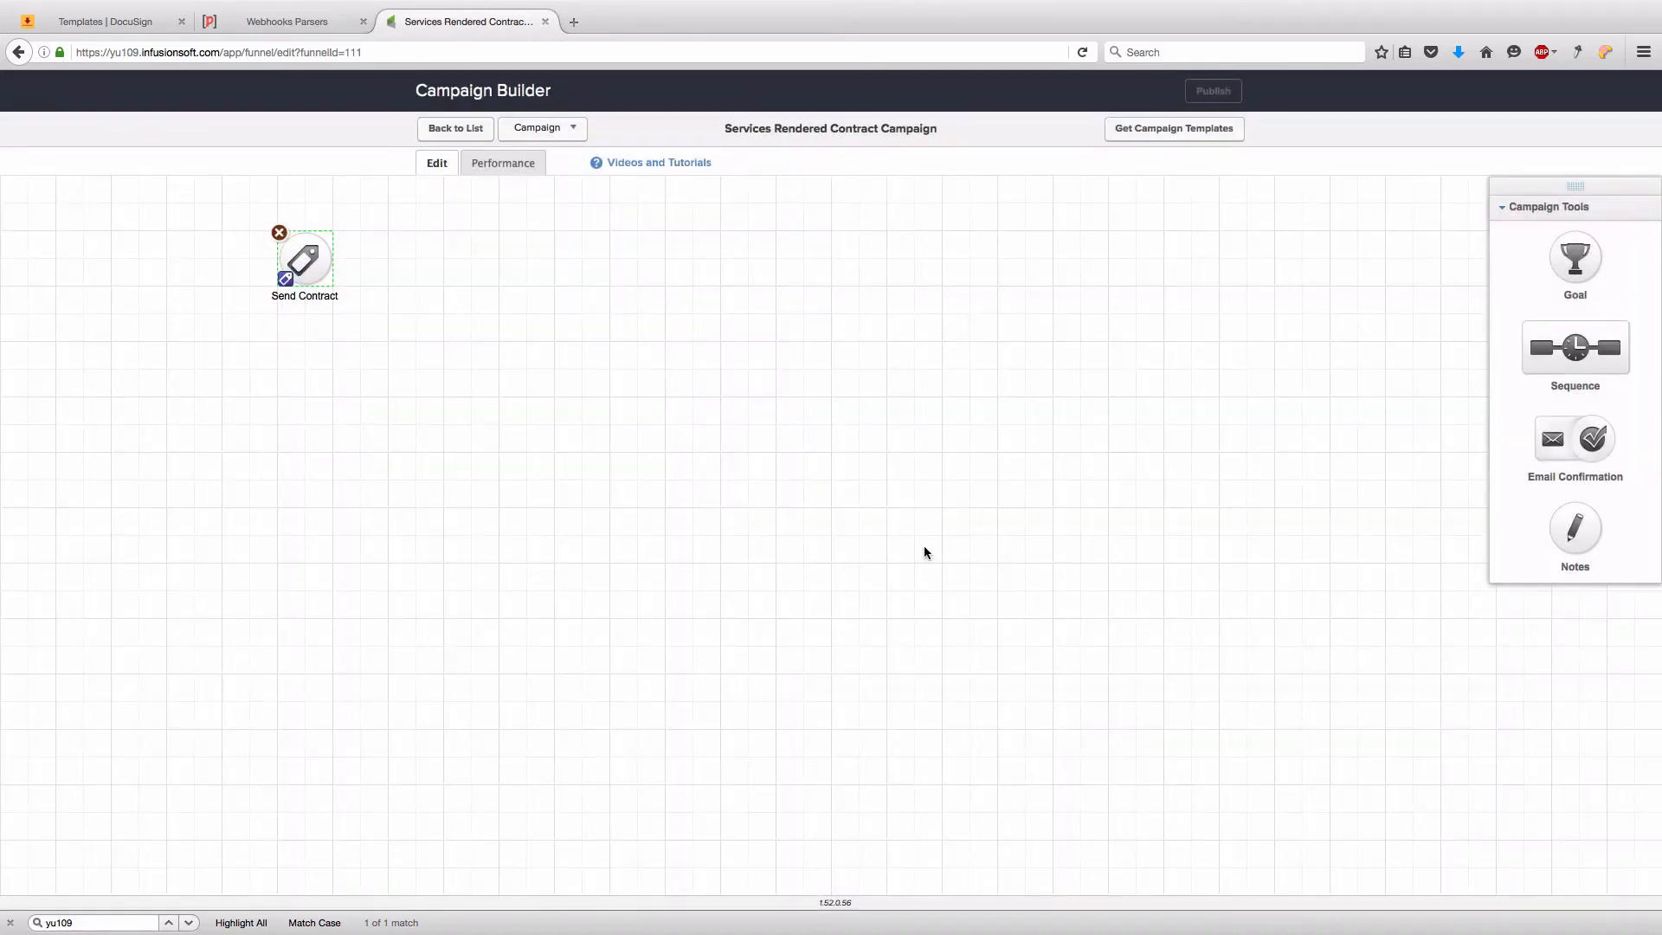
# - Trigger the goal on a new 'Send Services Rendered Contract' tag in a new DocuSign Tags category
pyautogui.doubleClick(305, 260)
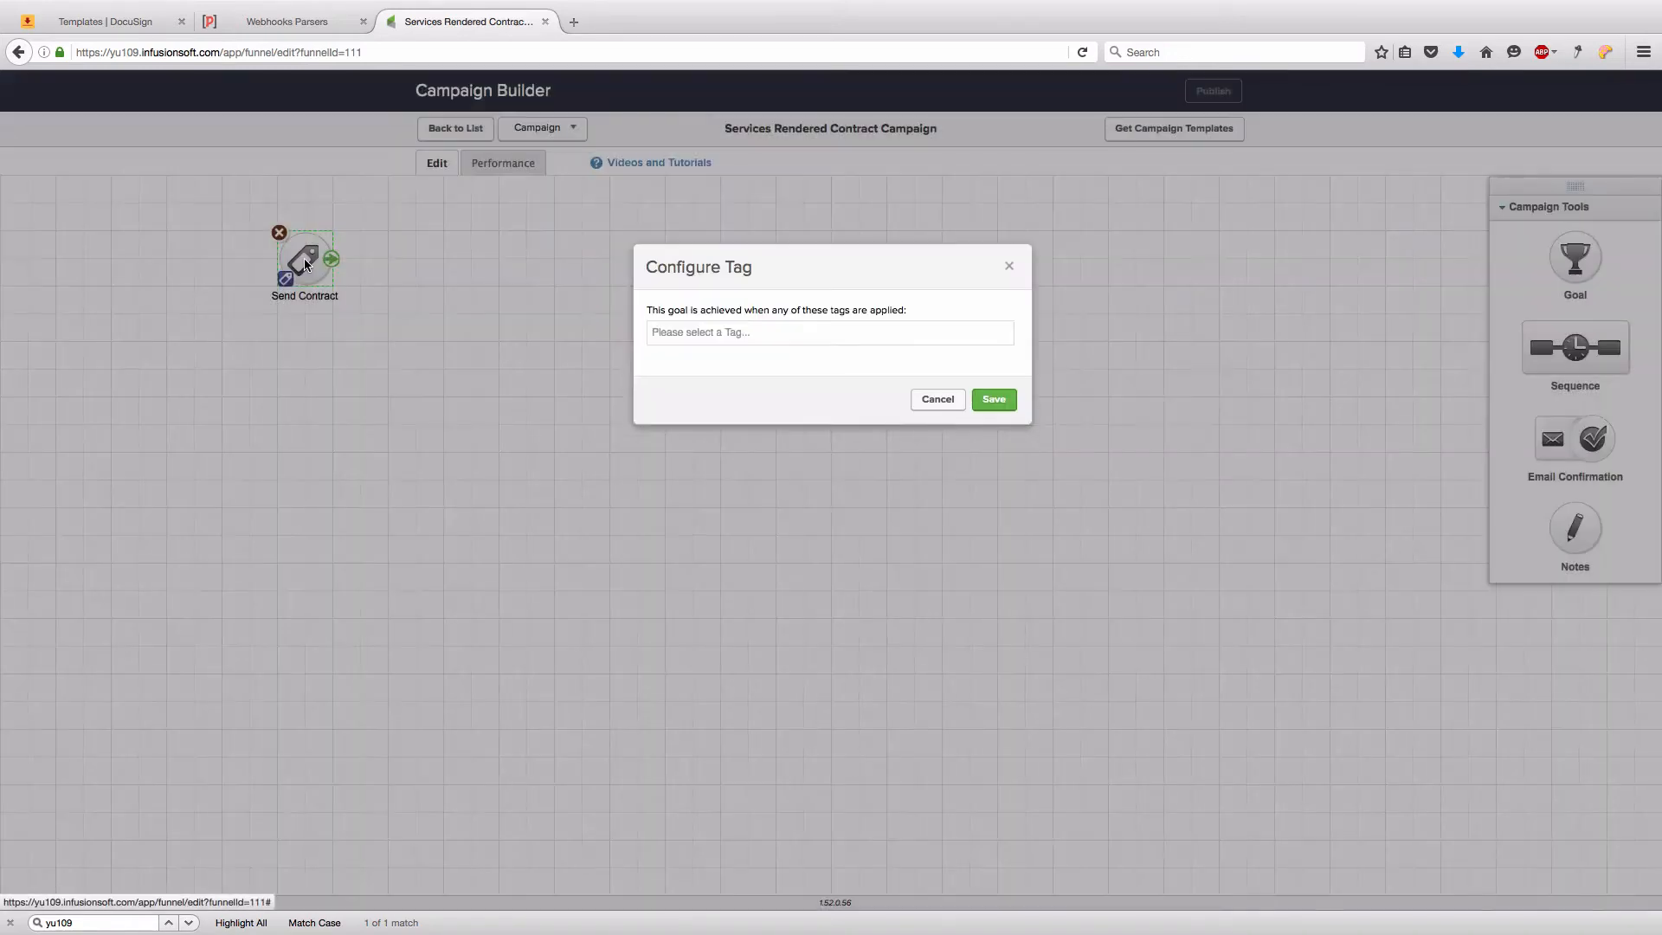
pyautogui.click(717, 327)
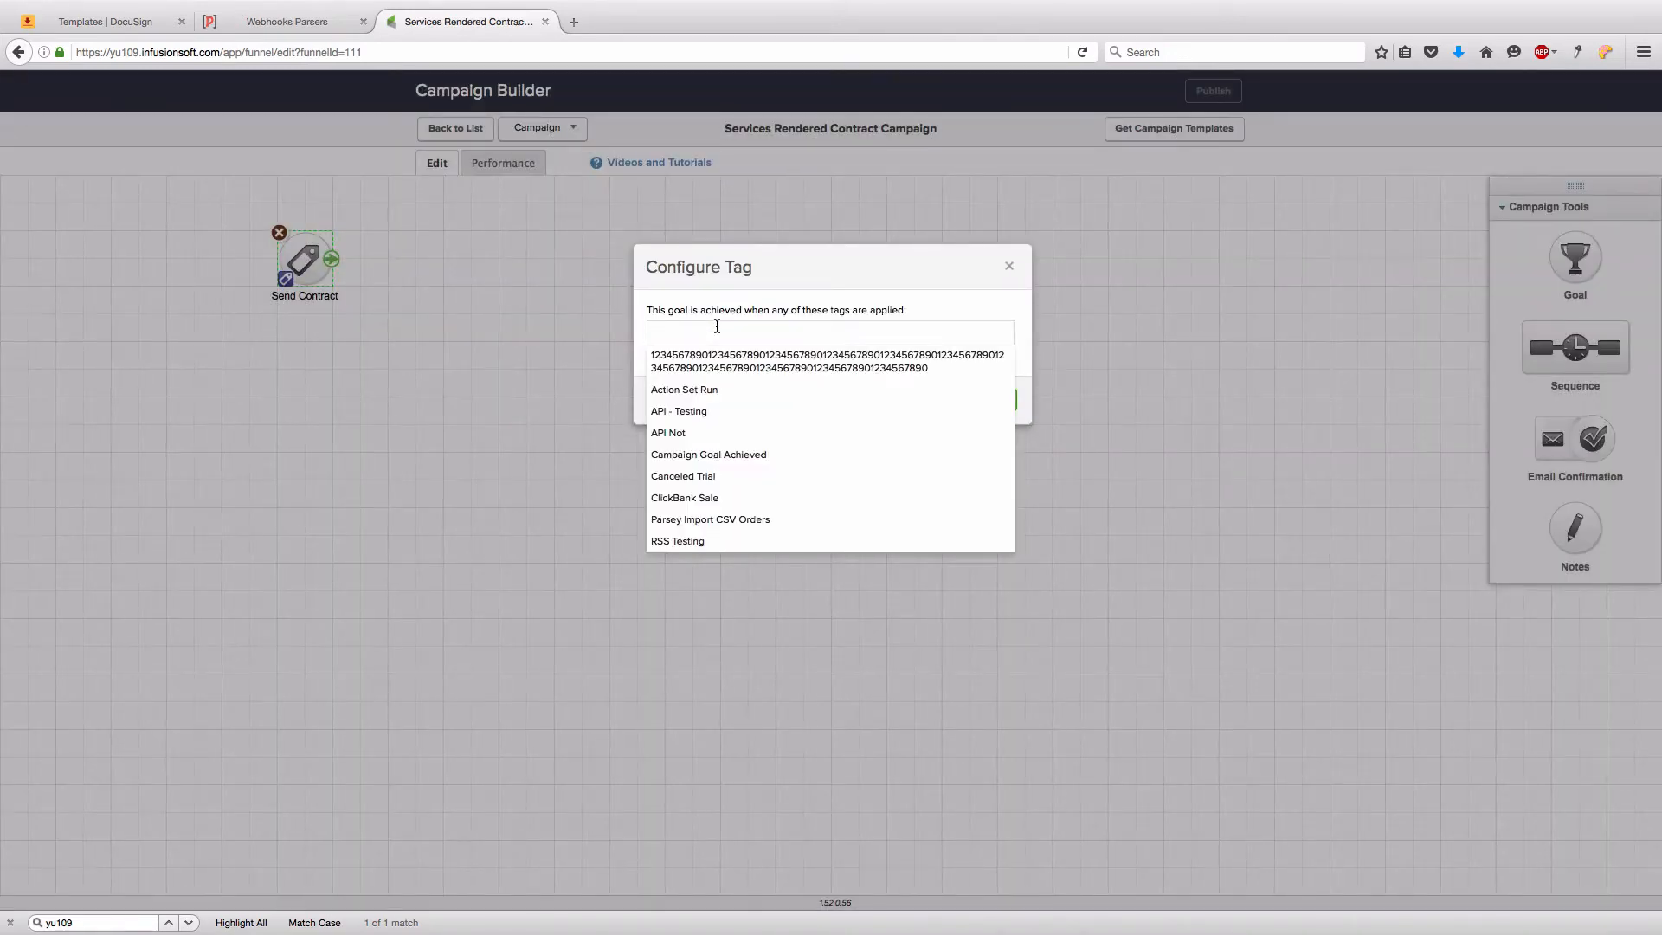
pyautogui.write('Send')
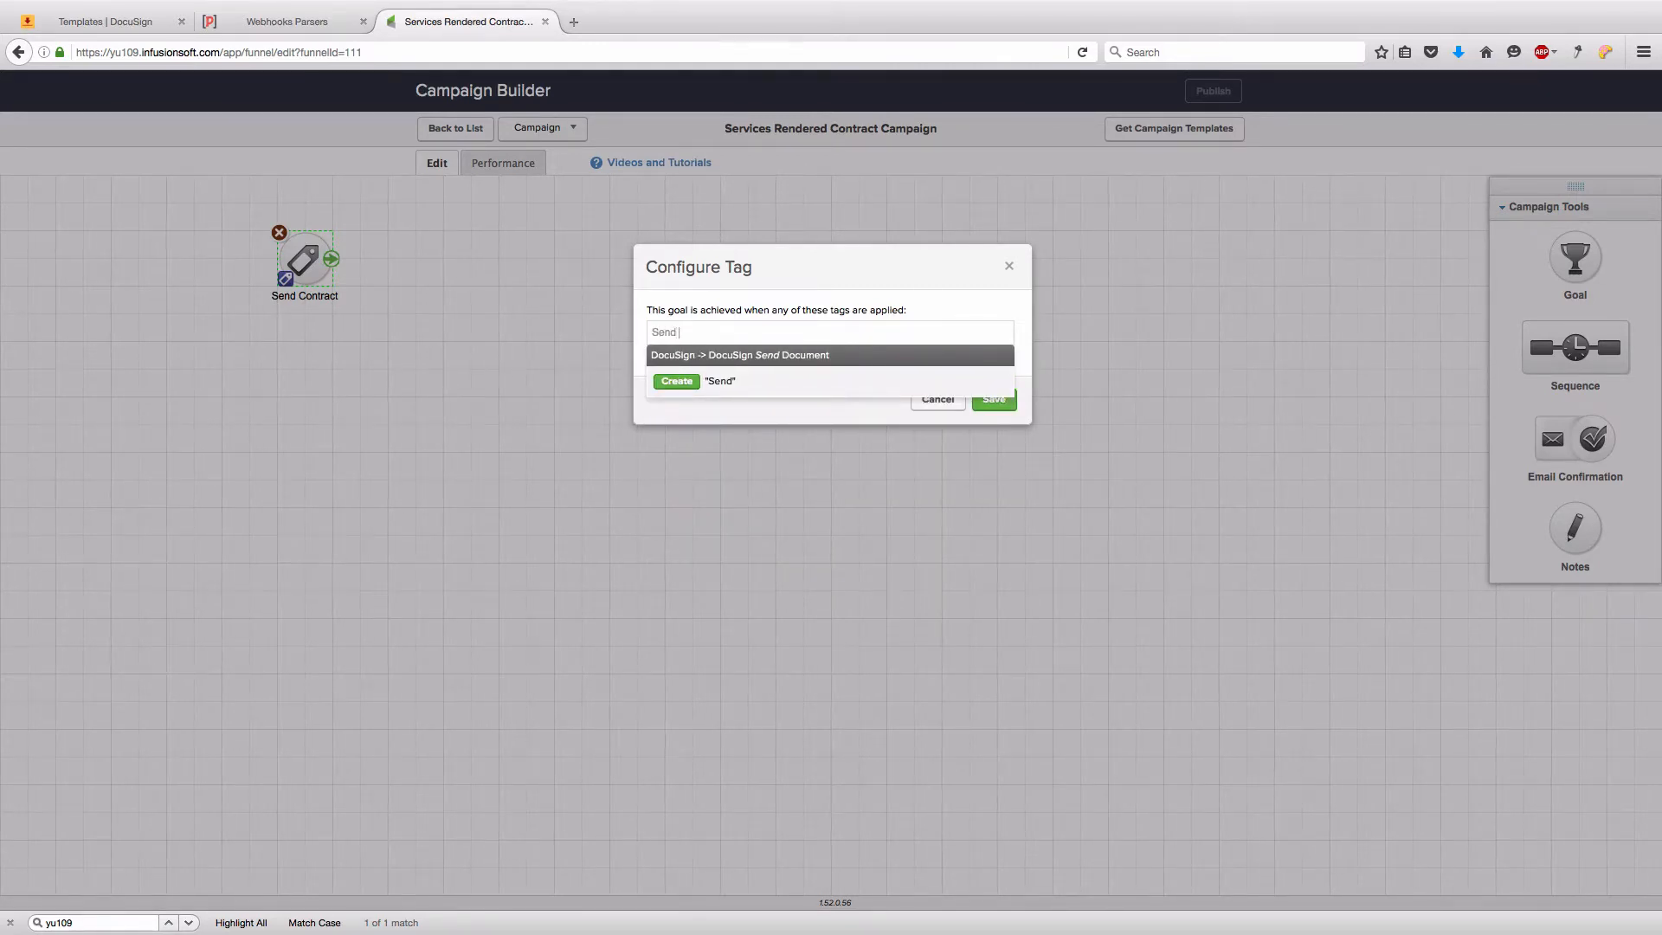
pyautogui.write(' Services ')
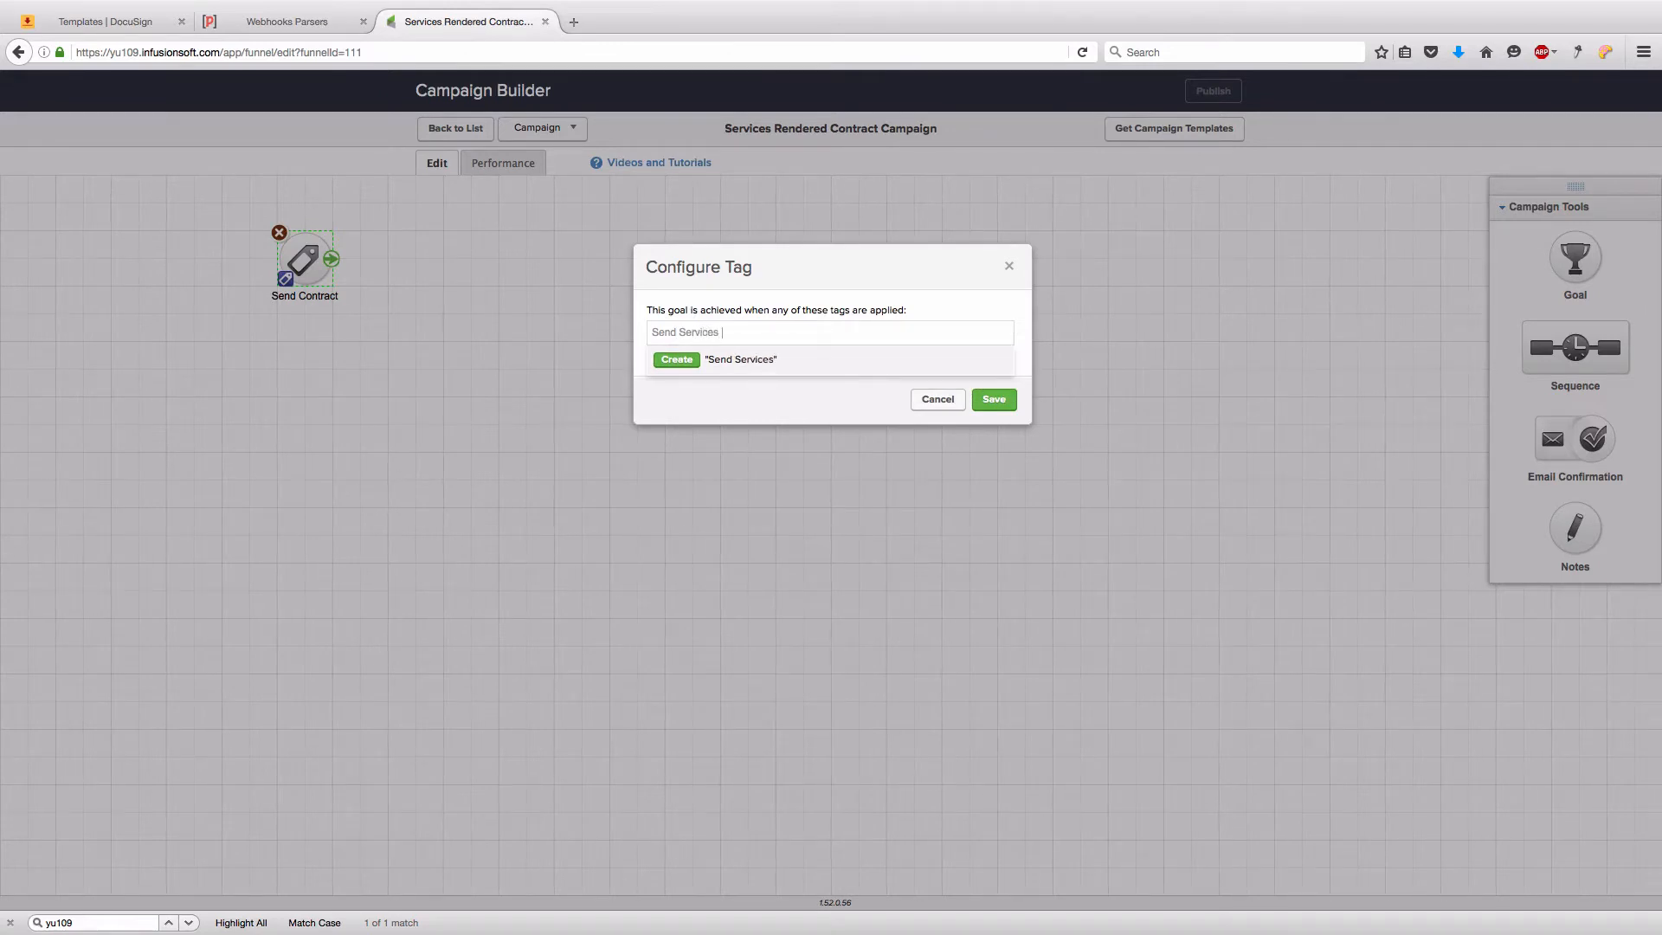
pyautogui.write('Rendered Contract')
pyautogui.click(688, 358)
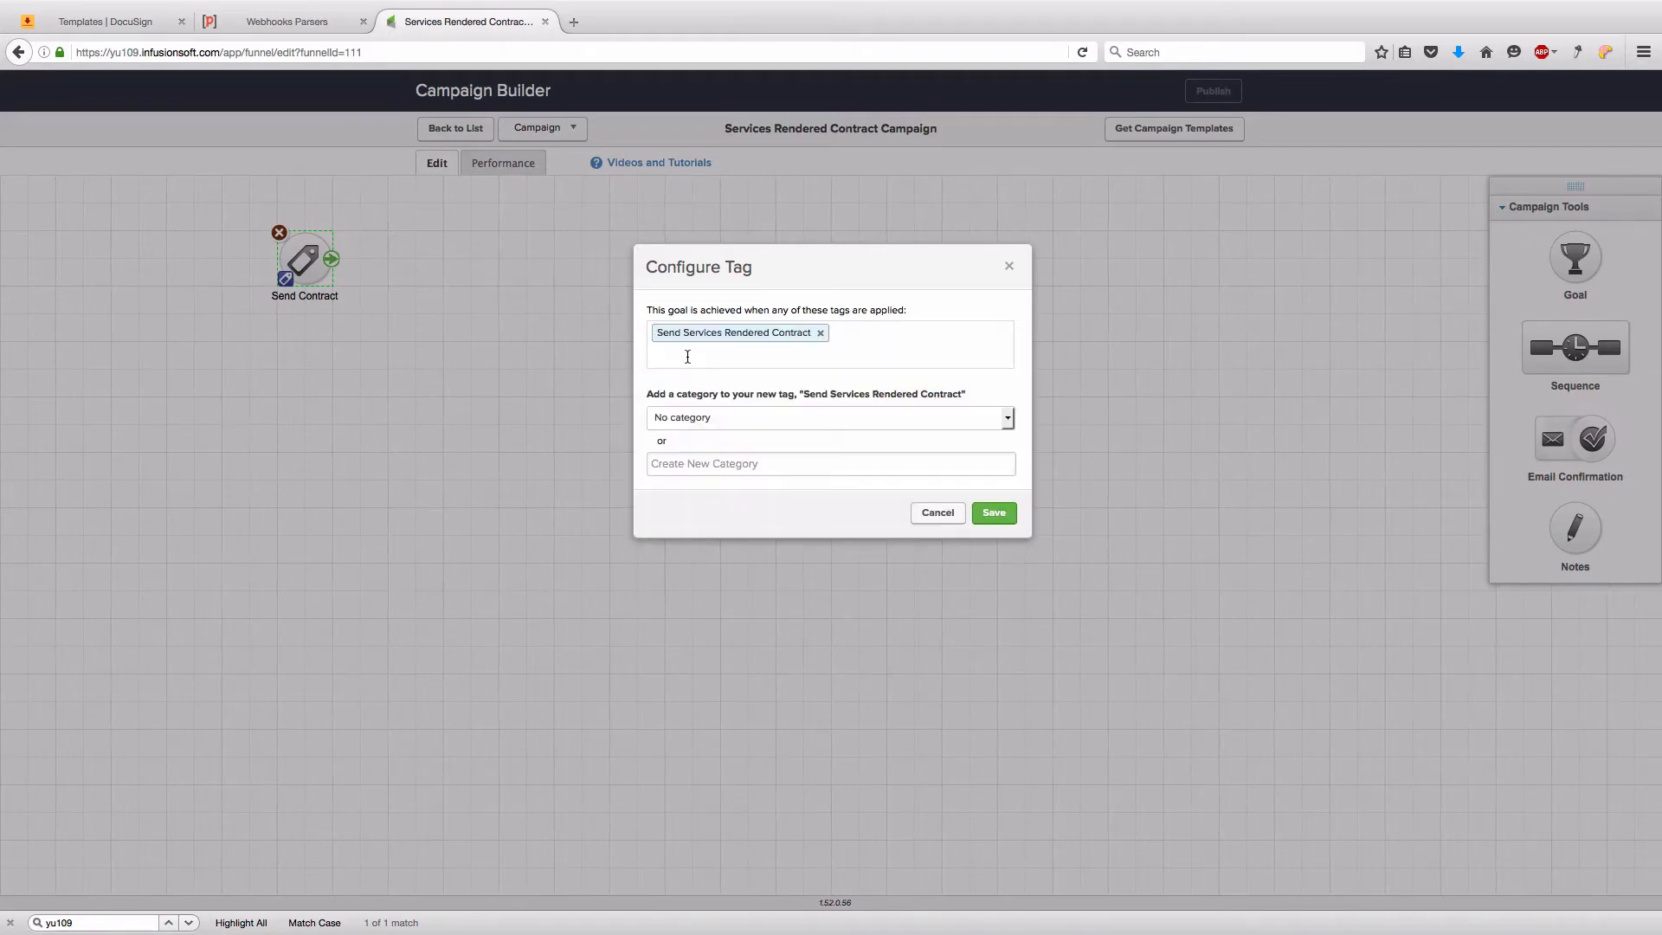
pyautogui.click(712, 467)
pyautogui.write('DocuSign ')
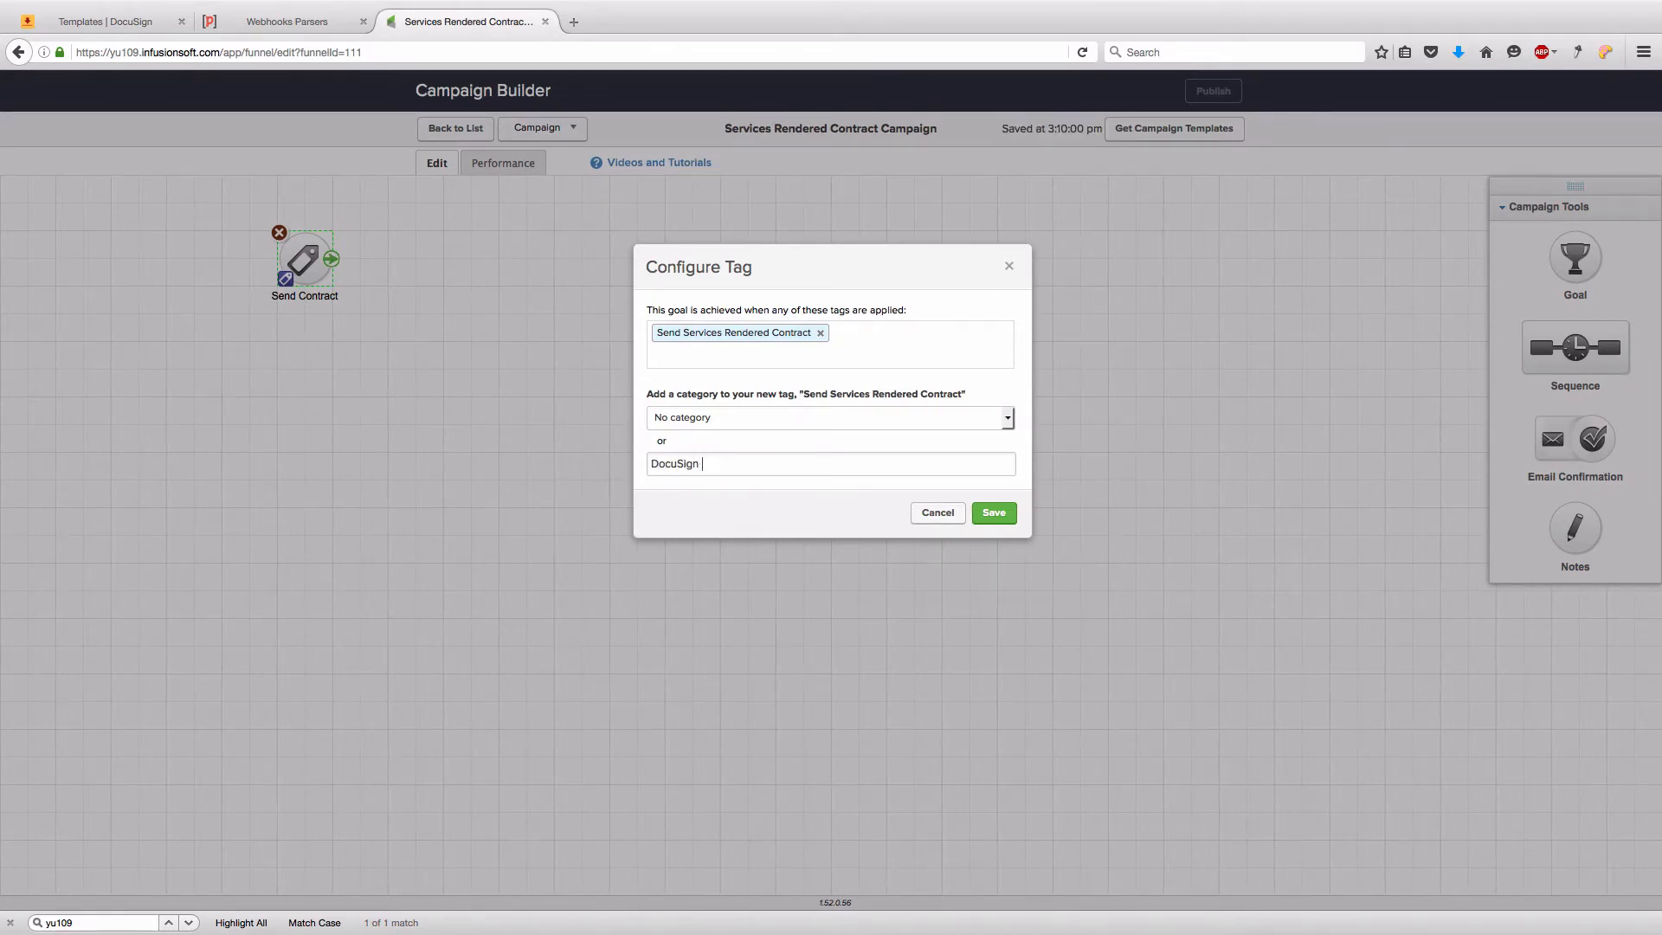
pyautogui.write('ags Tags')
pyautogui.click(995, 514)
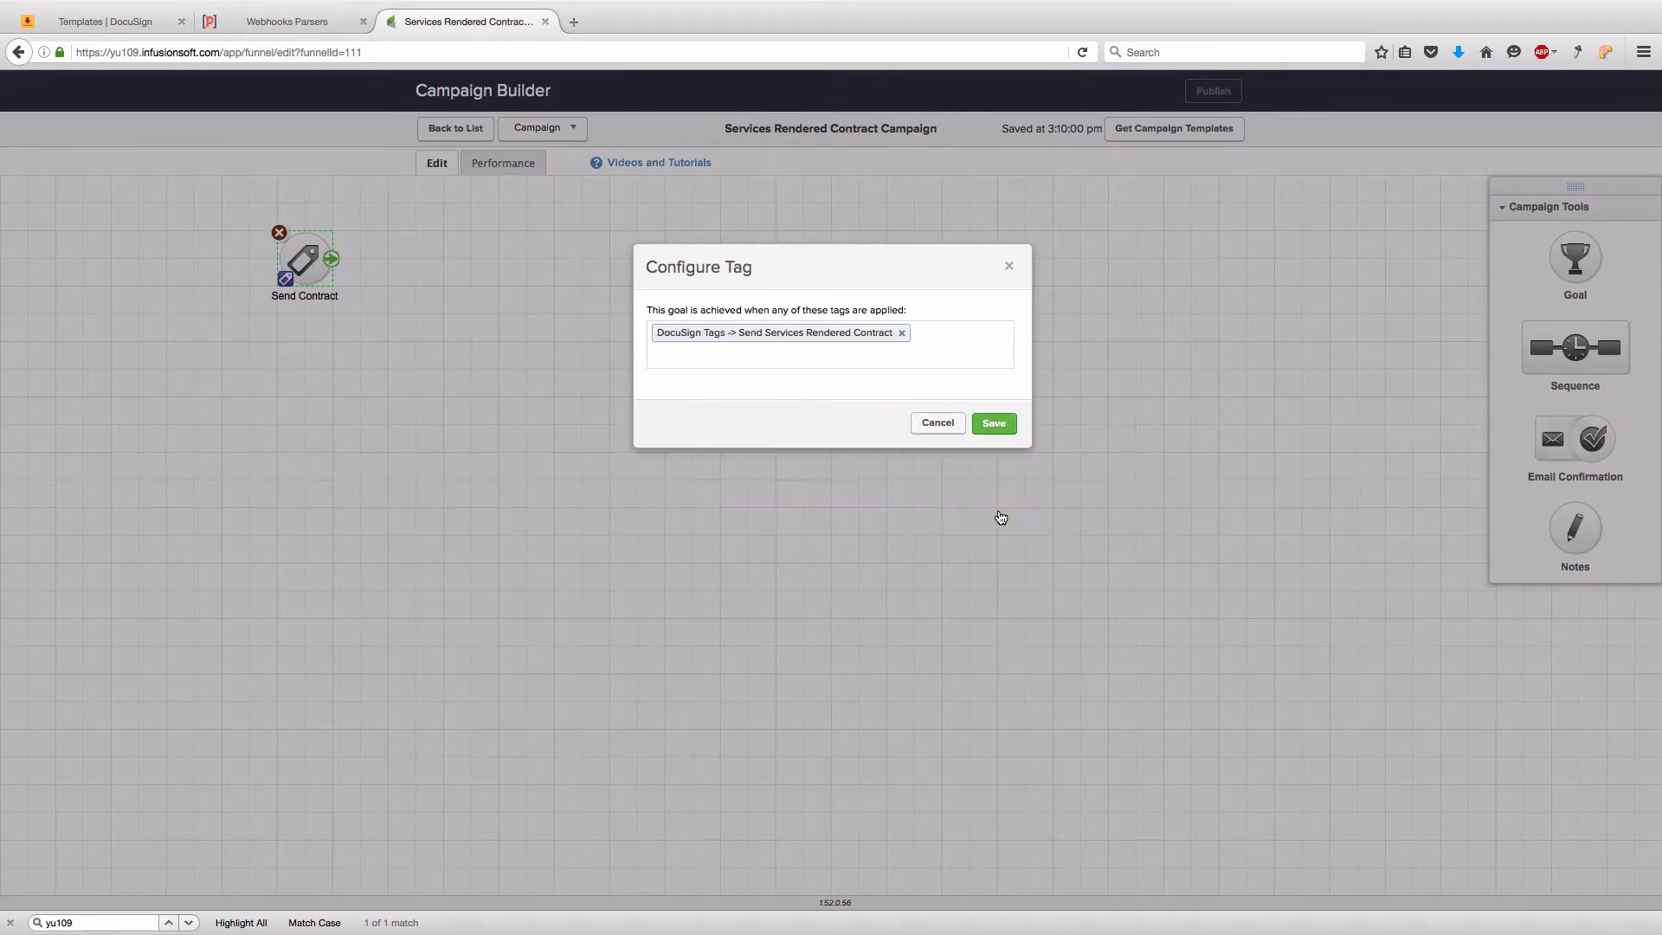
pyautogui.click(995, 424)
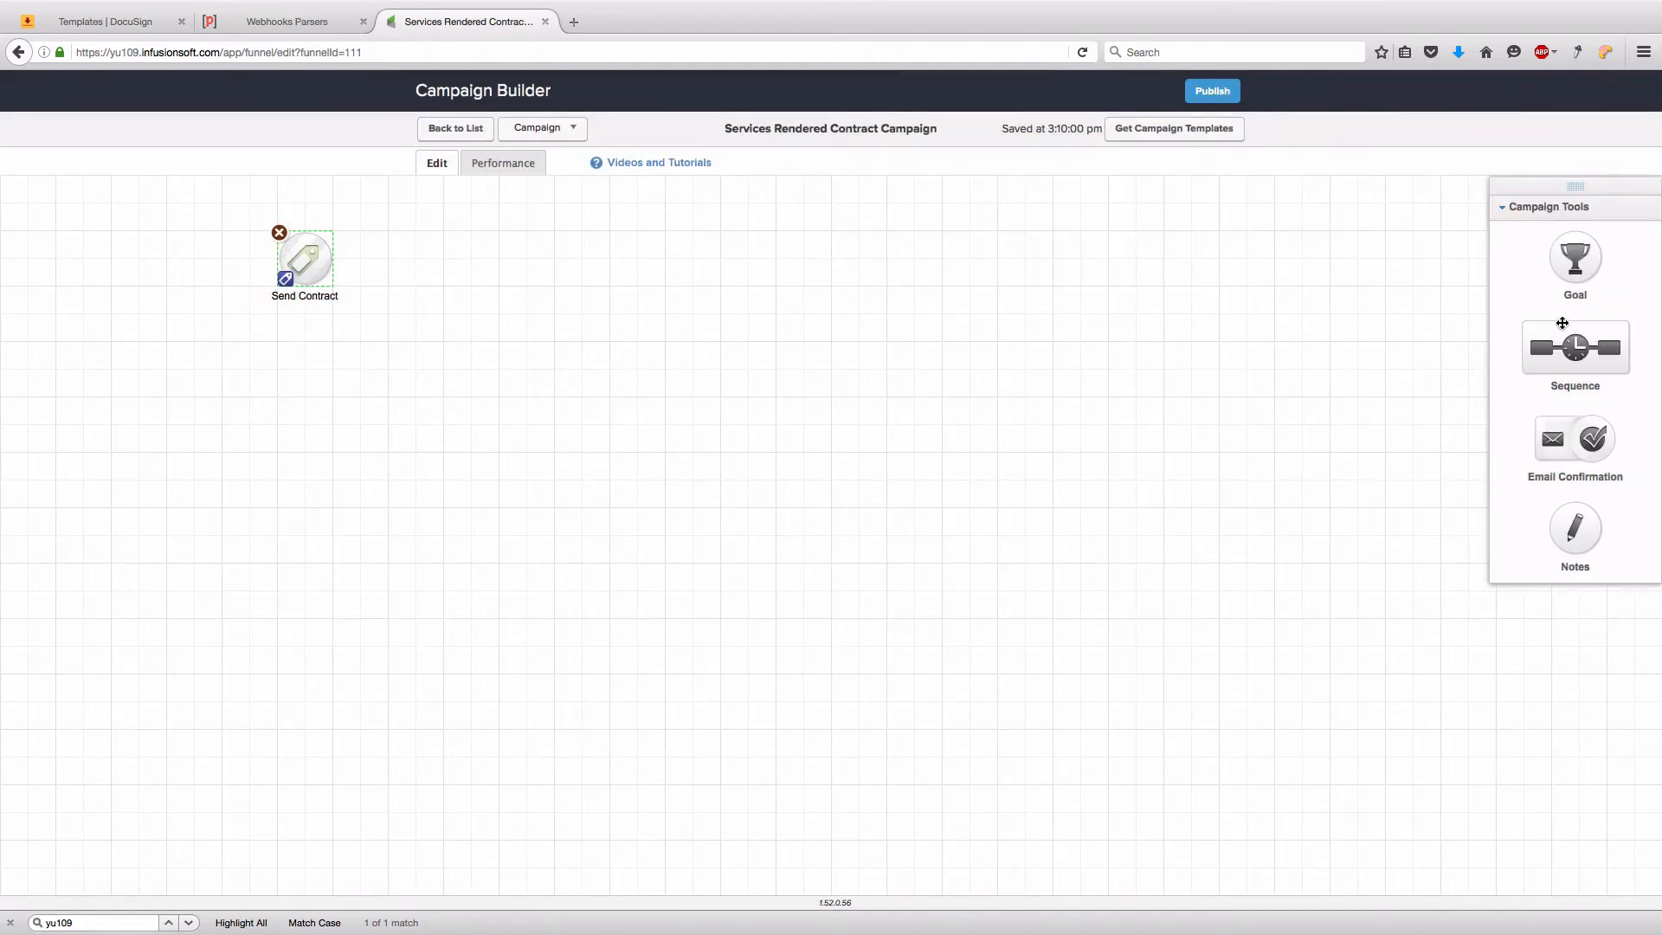
# - Add a sequence named 'Services Rendered Contract Sequence' after Send Contract and open it
pyautogui.moveTo(1593, 338)
pyautogui.mouseDown()
pyautogui.moveTo(405, 253)
pyautogui.moveTo(444, 271)
pyautogui.mouseUp()
pyautogui.click(452, 298)
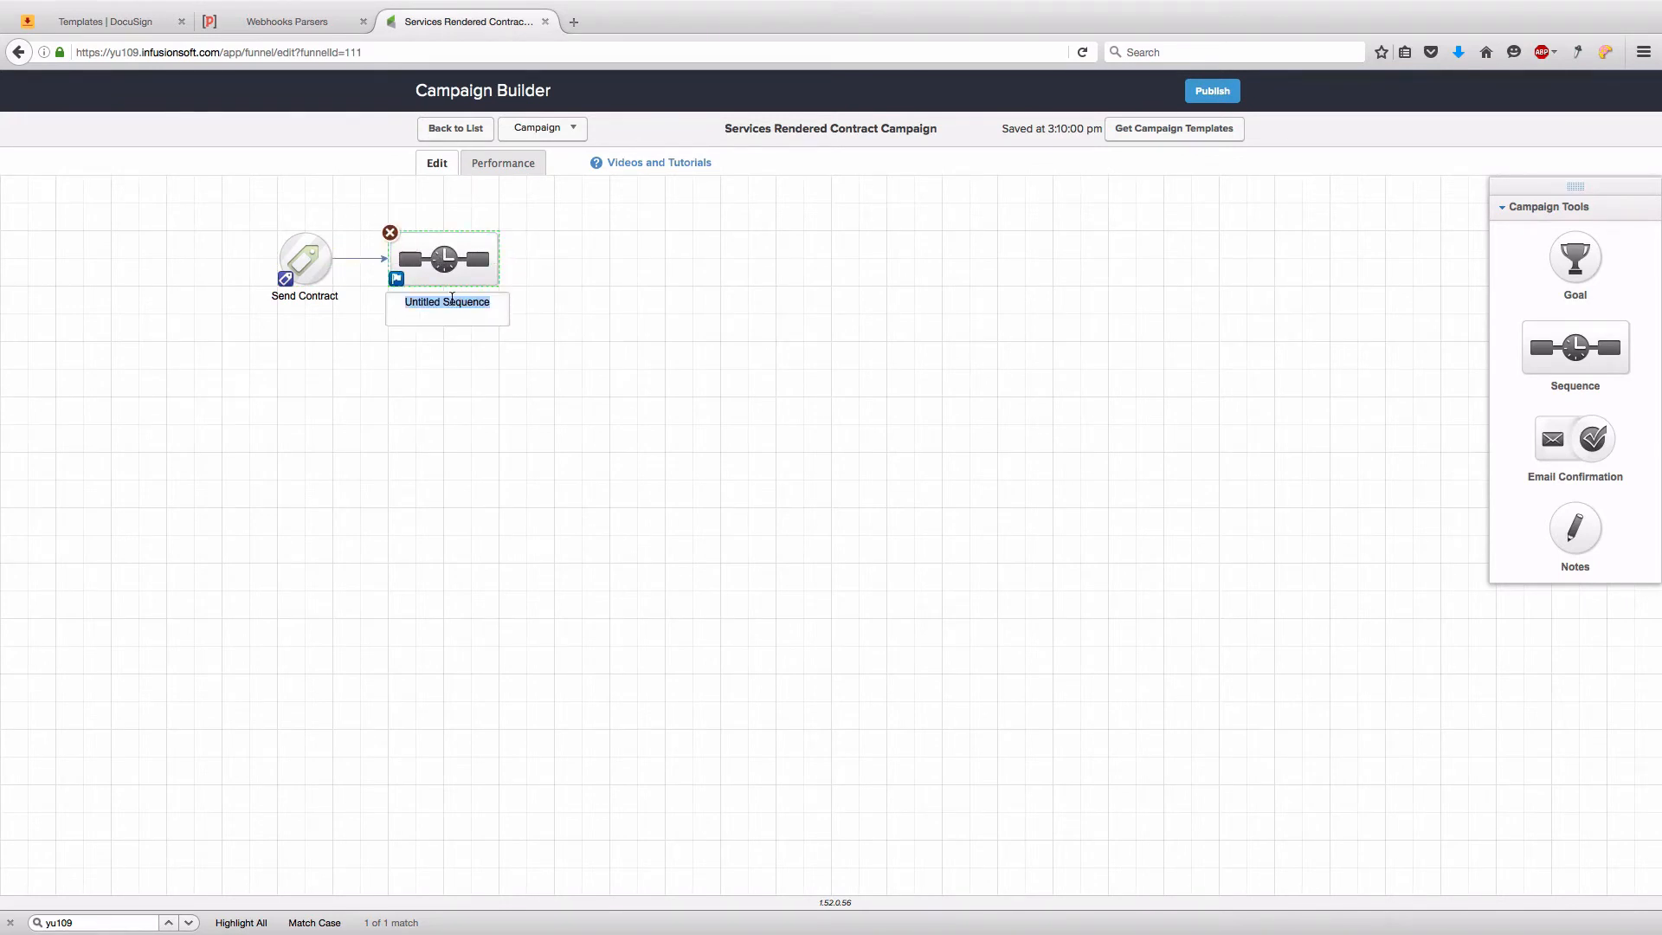
pyautogui.write('Ser')
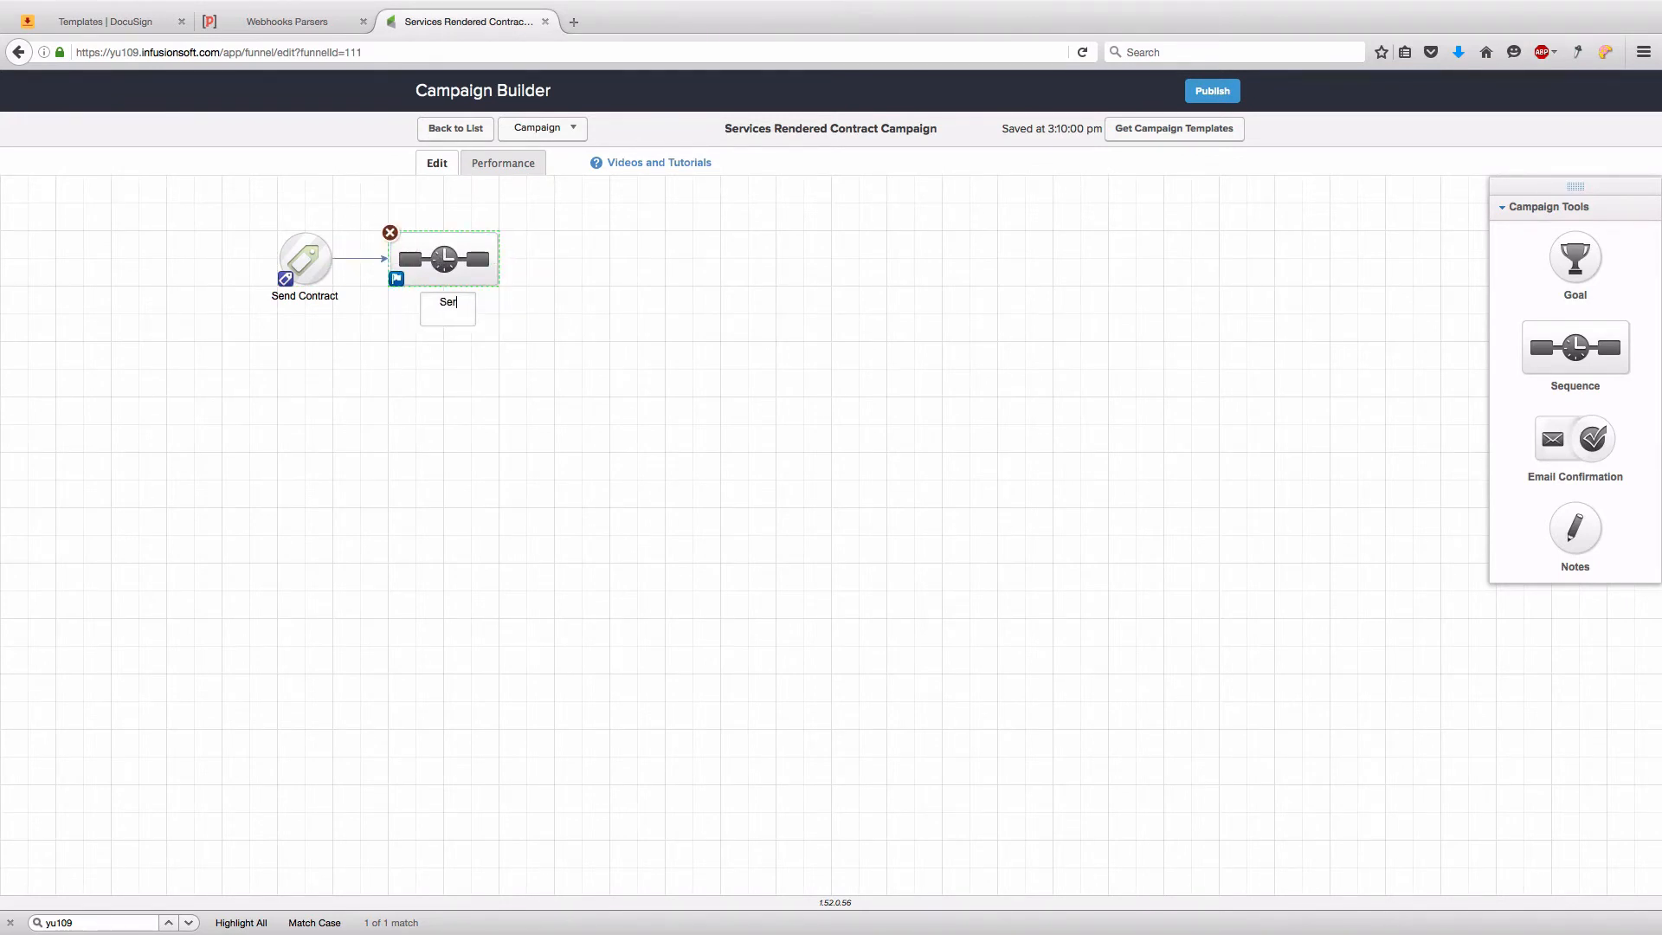
pyautogui.write('vices Rendered Contract')
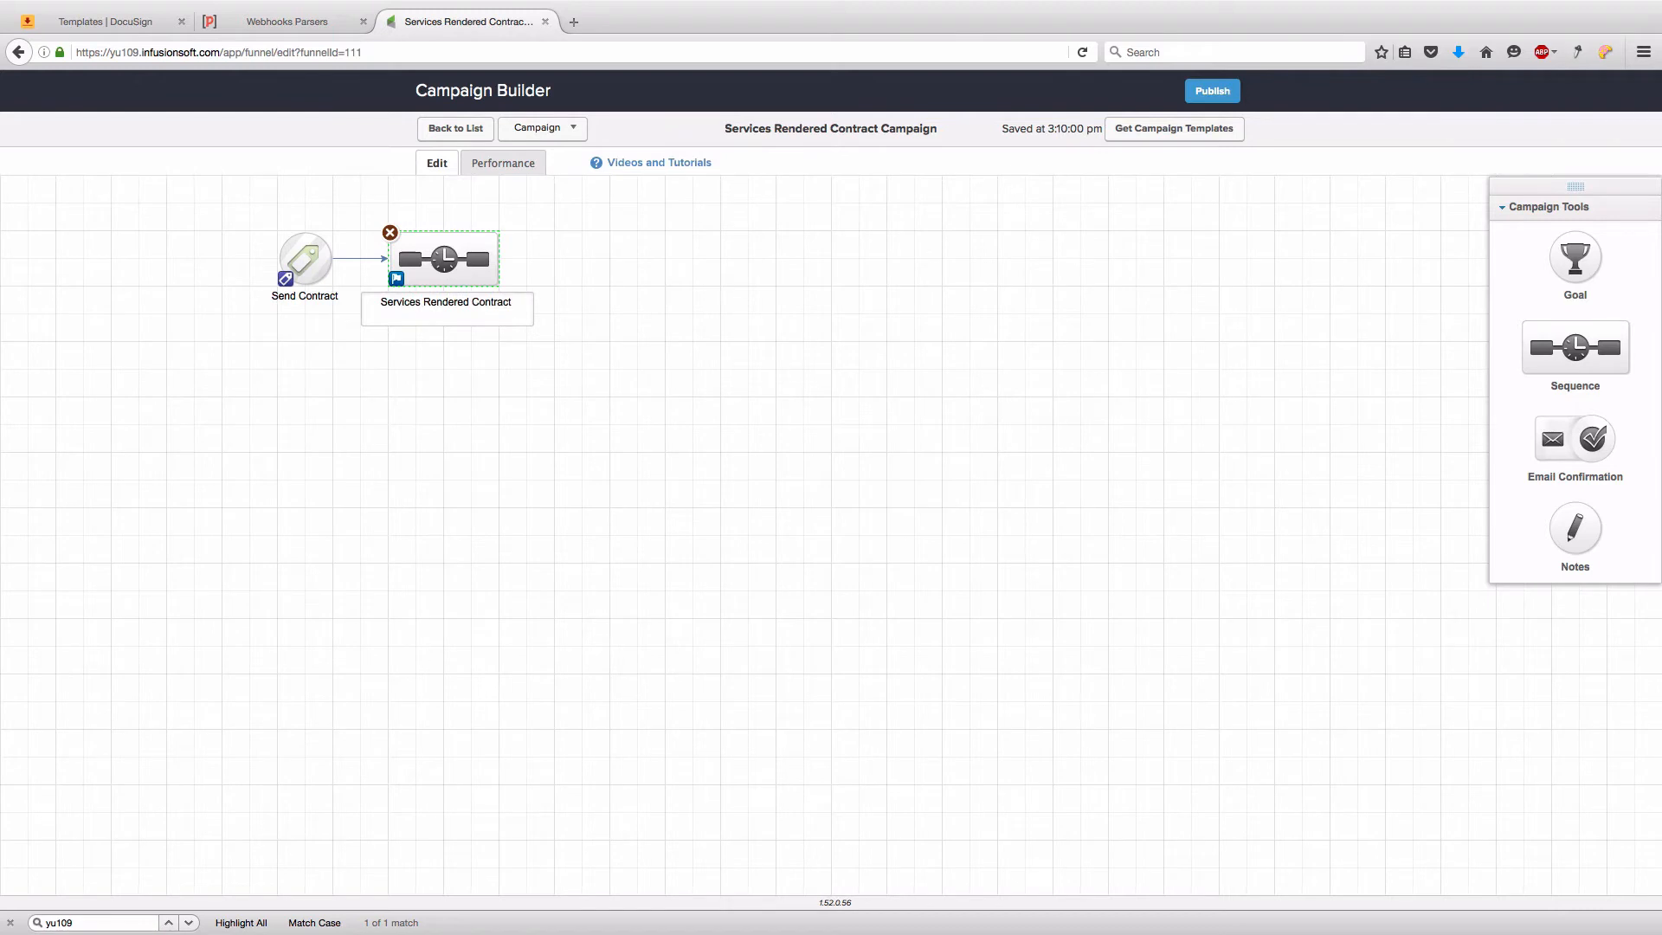
pyautogui.write(' Sequence')
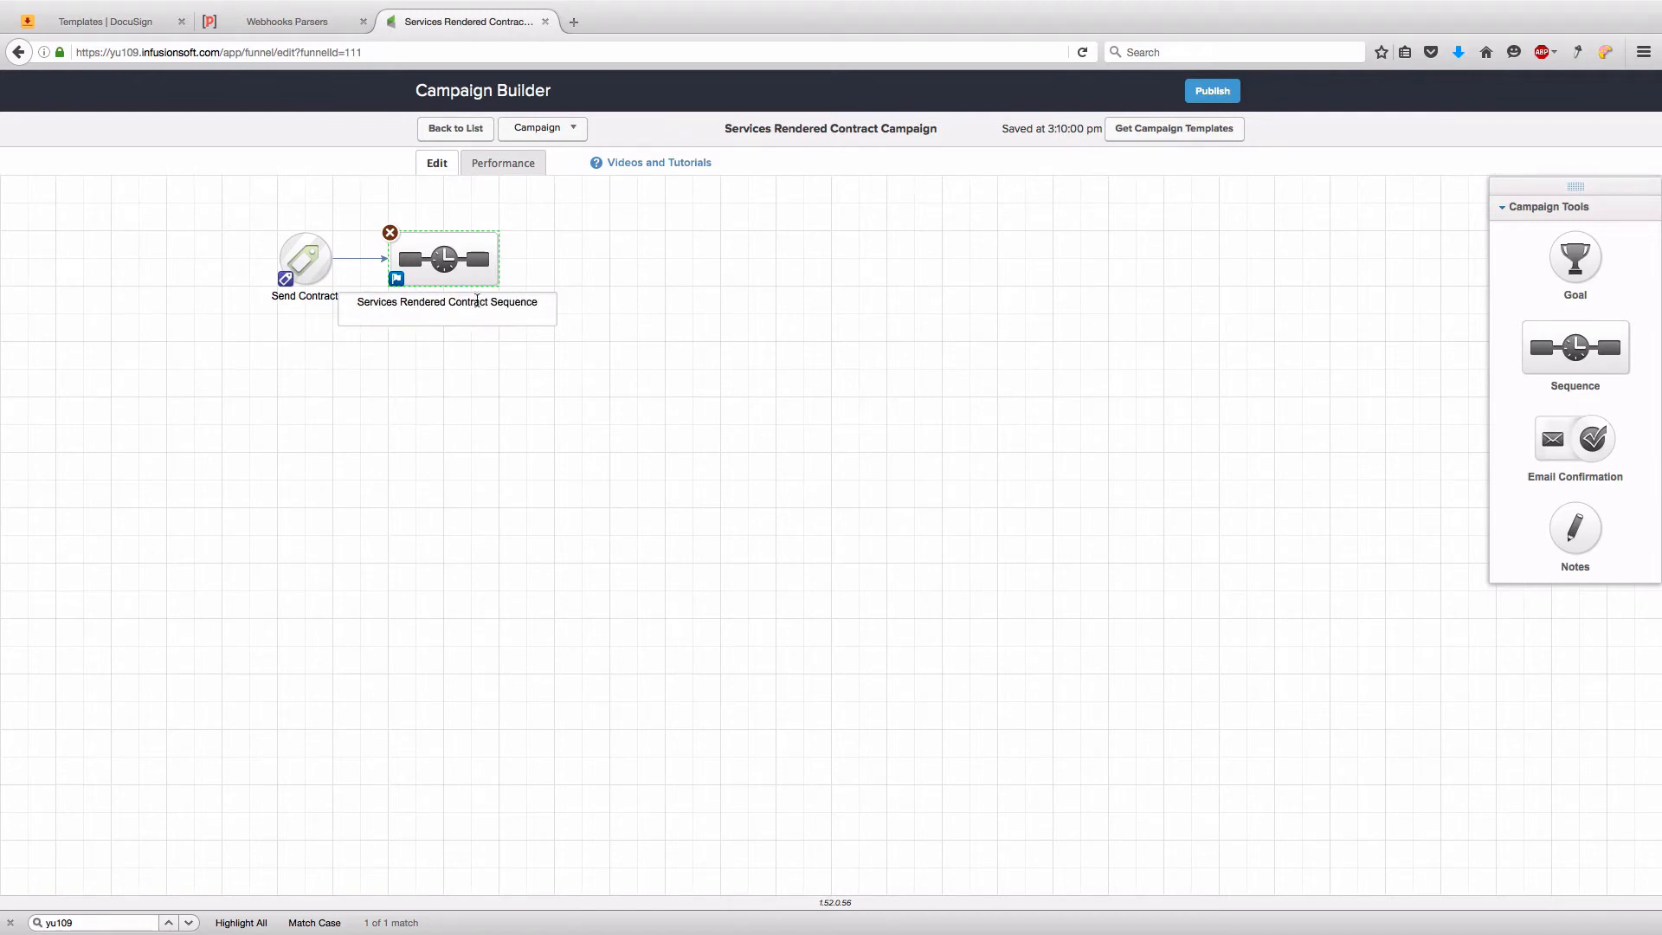
pyautogui.click(746, 328)
pyautogui.doubleClick(459, 271)
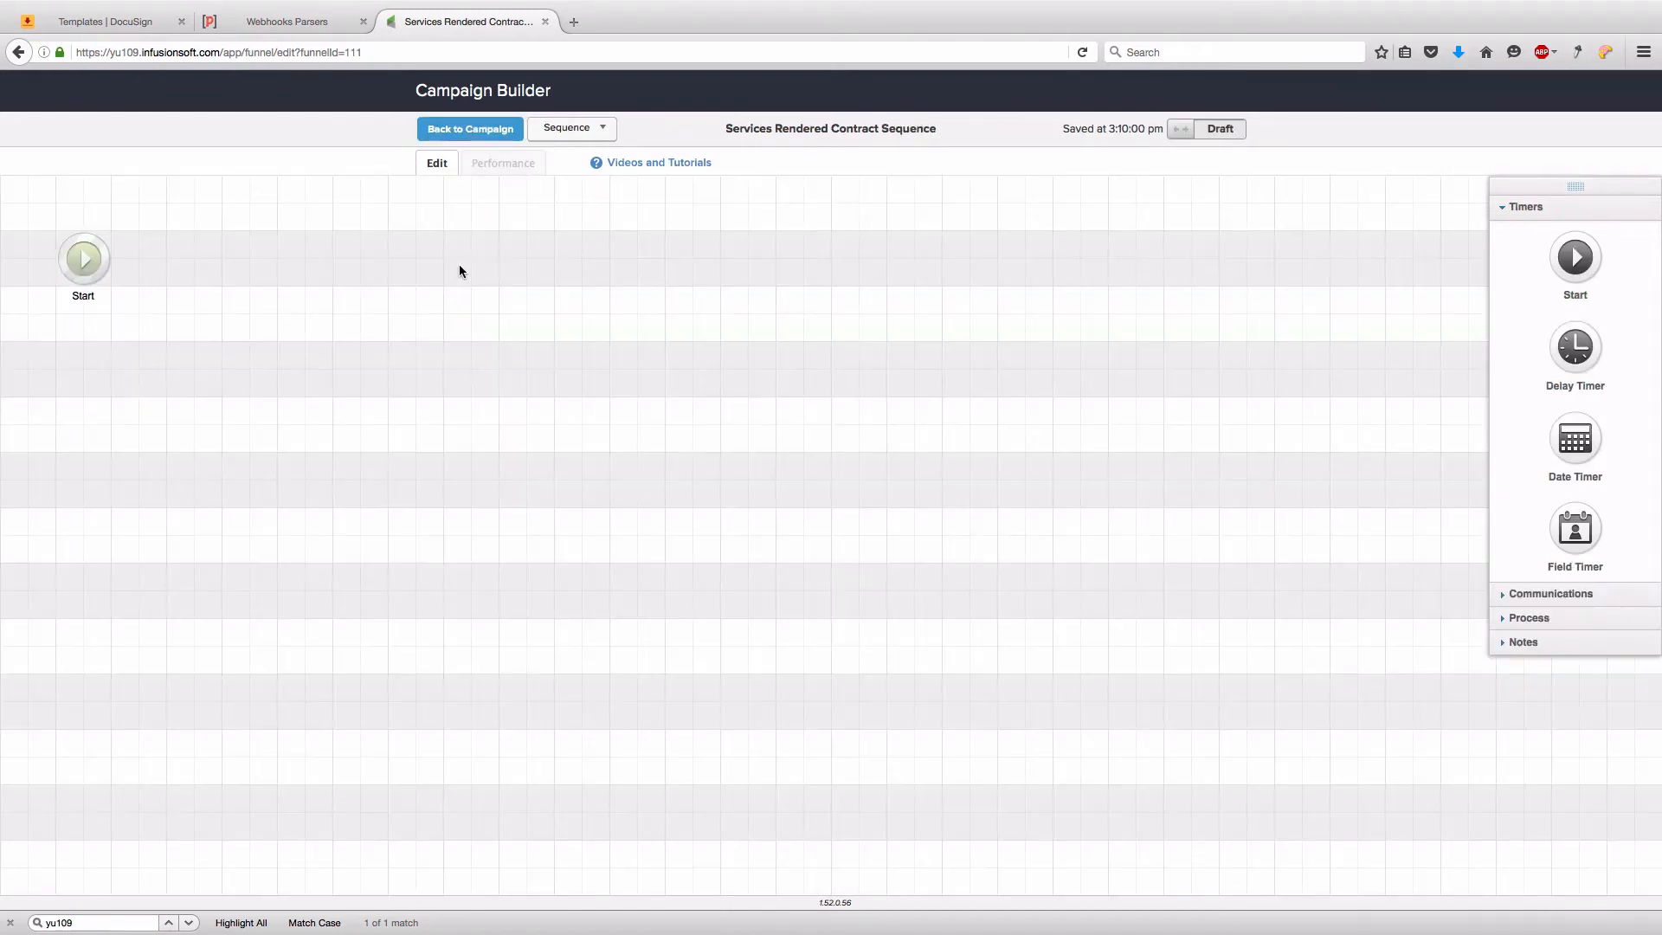
# - Add a Send HTTP Post step after Start, open its settings, then switch to Parsey's Webhook Parsers
pyautogui.click(1531, 619)
pyautogui.scroll(-4, 1541, 520)
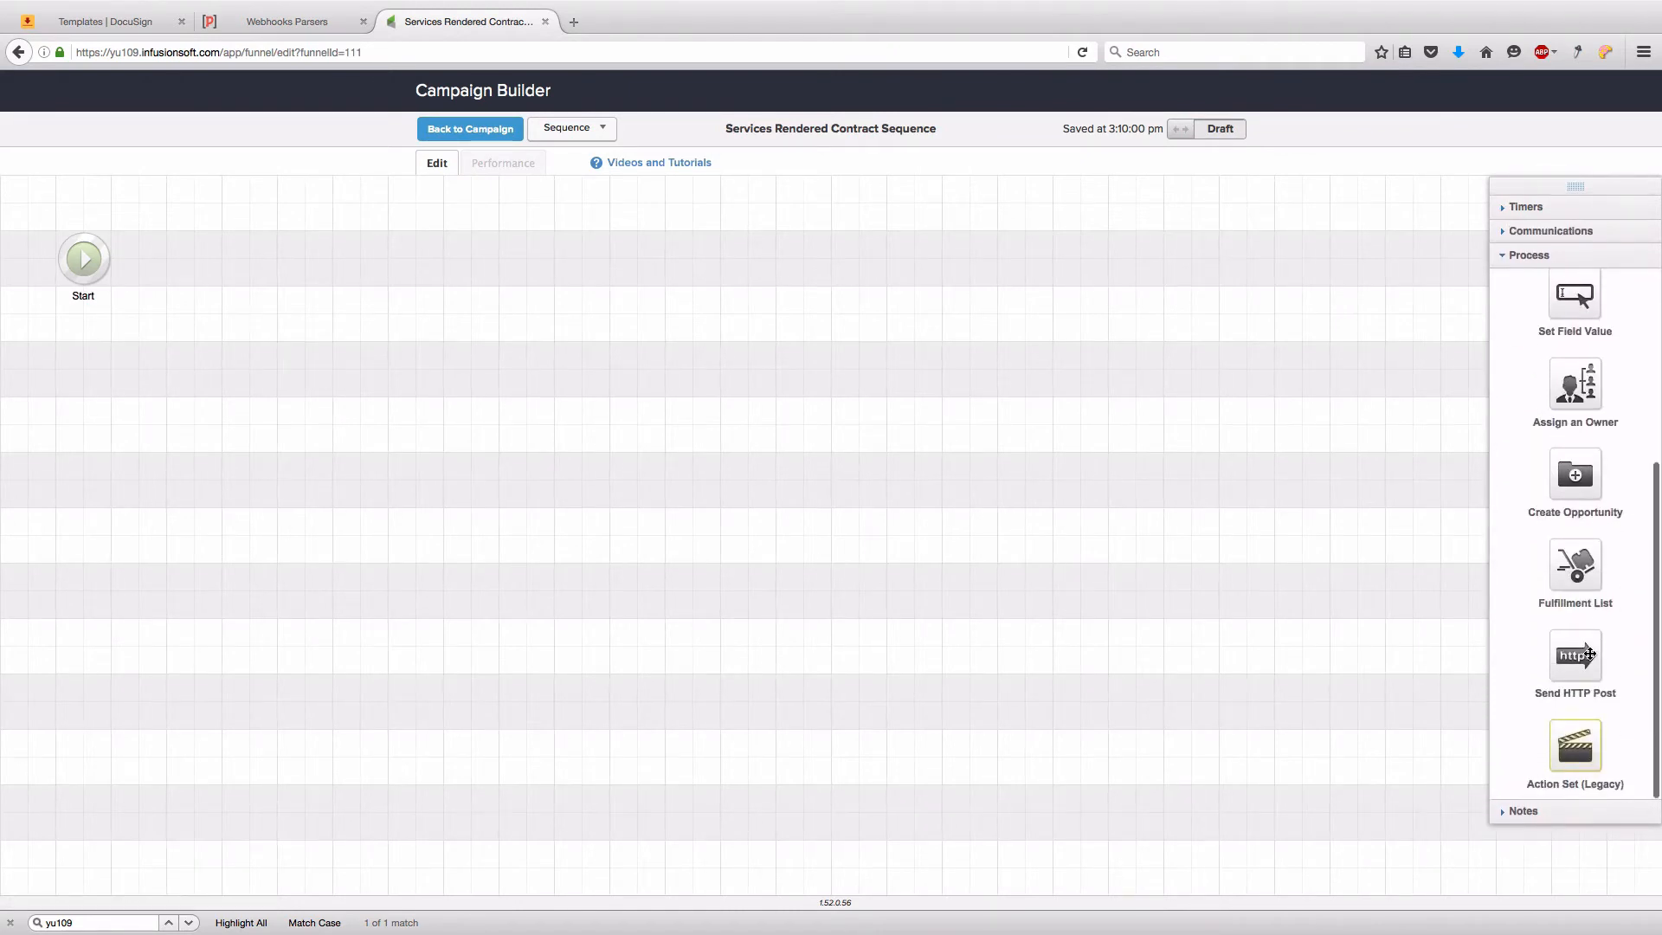
pyautogui.moveTo(1591, 656); pyautogui.dragTo(197, 249)
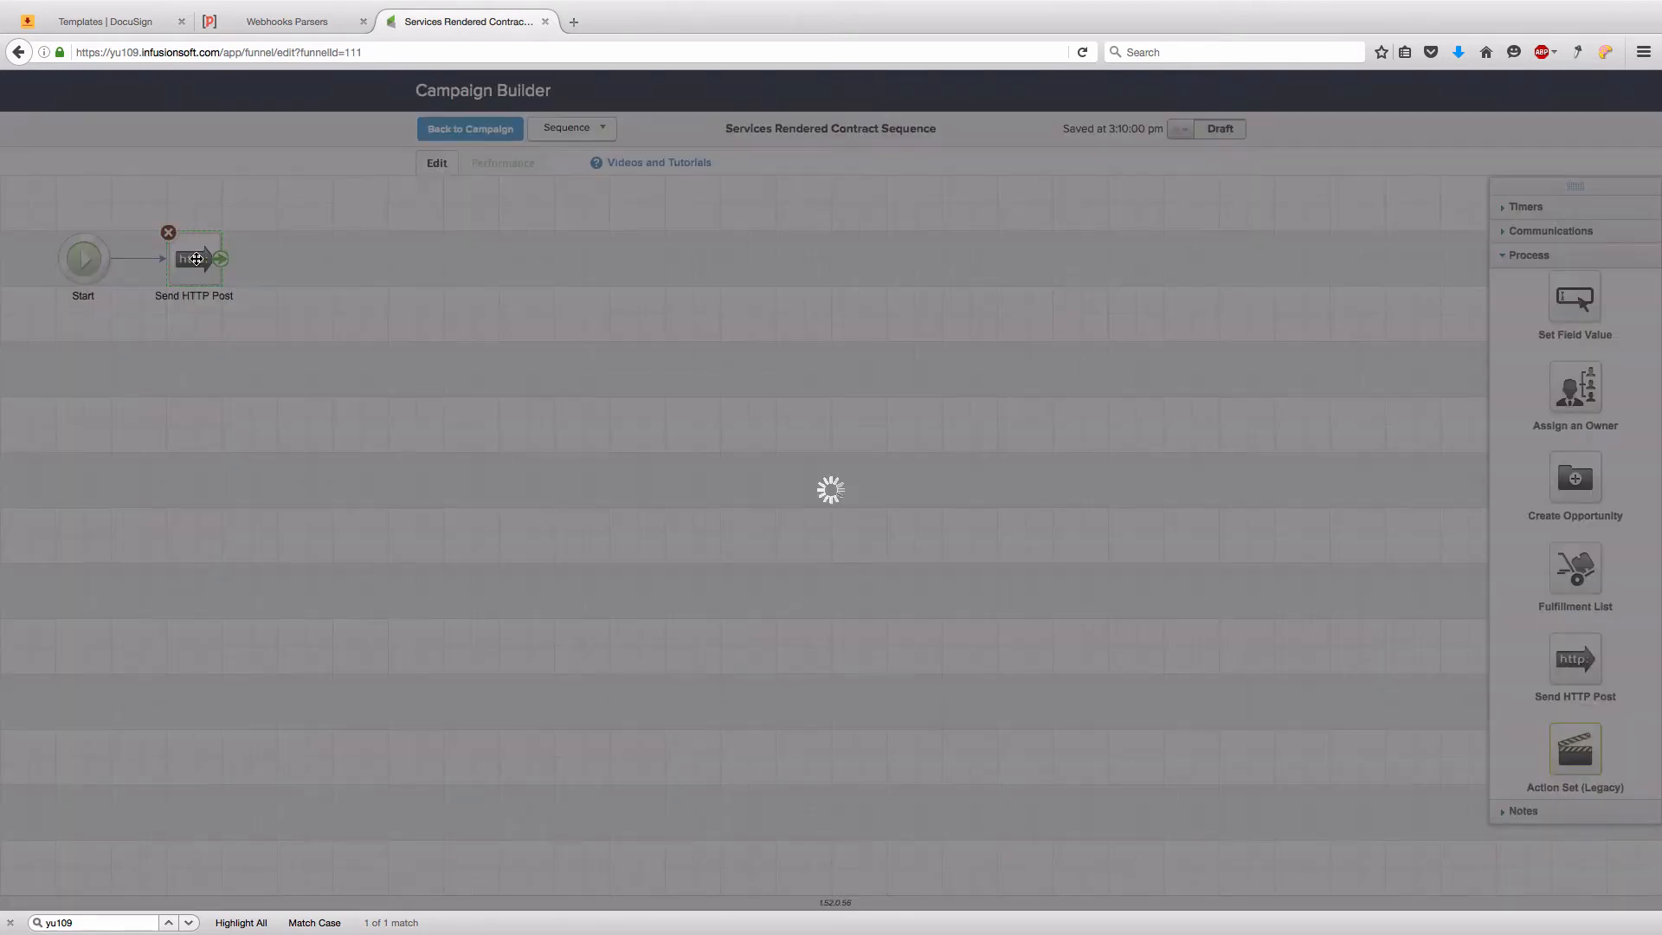
pyautogui.doubleClick(195, 258)
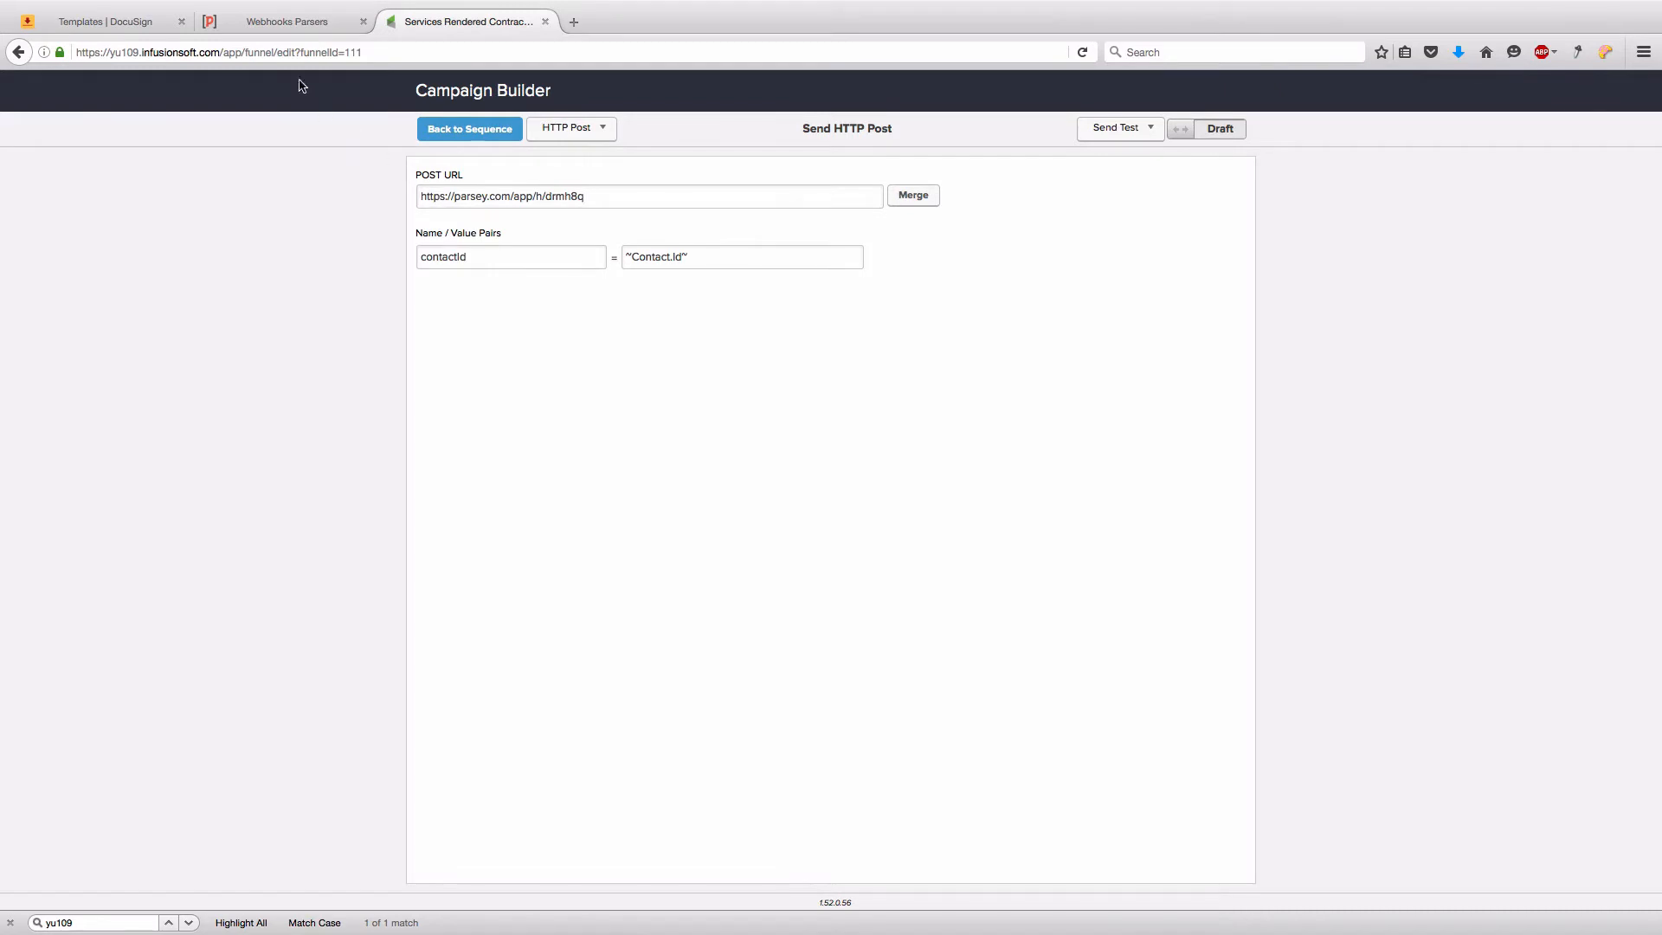
pyautogui.click(299, 21)
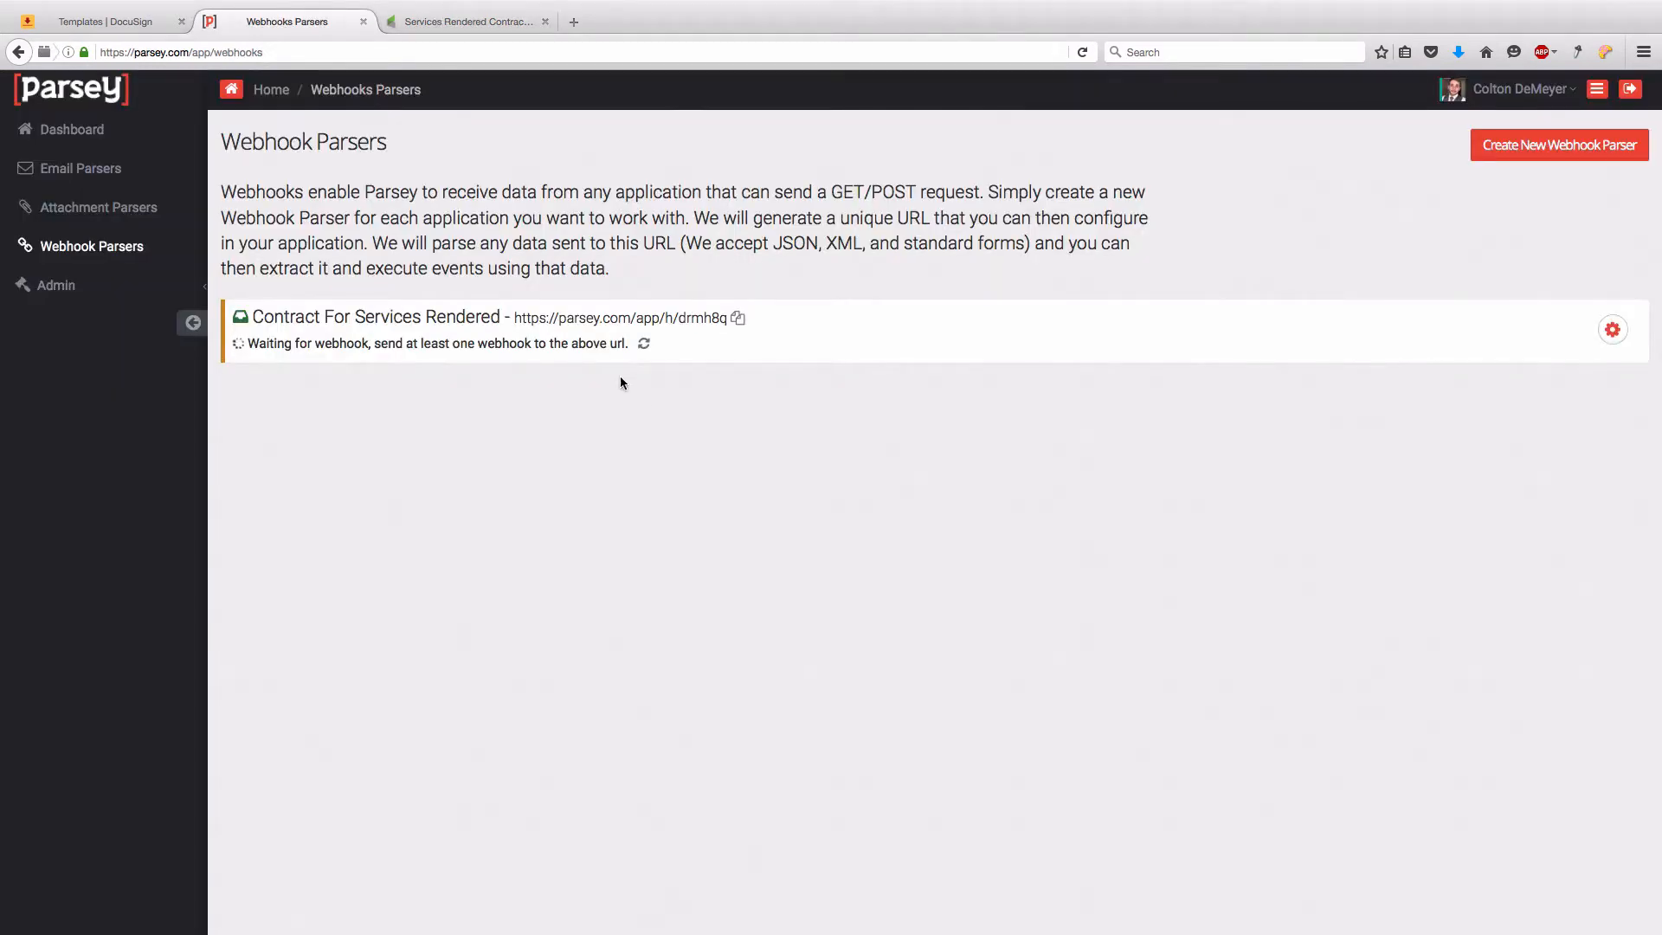
# - Go back to the Infusionsoft HTTP post settings, then switch to the DocuSign contract template
pyautogui.click(391, 20)
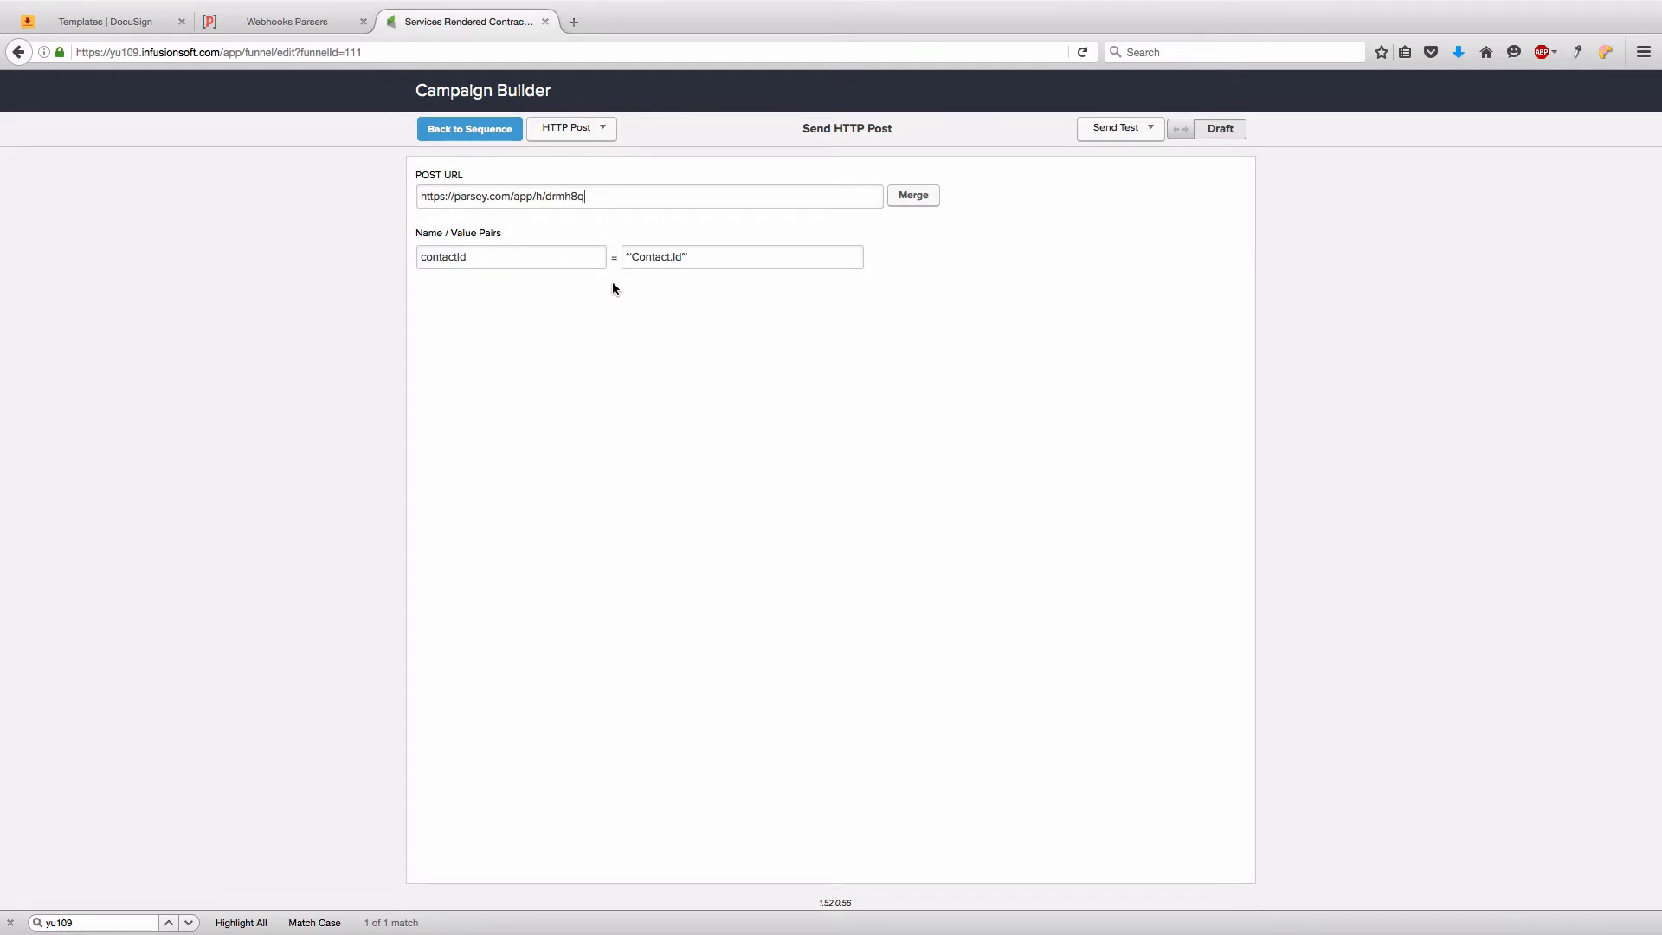
pyautogui.click(121, 23)
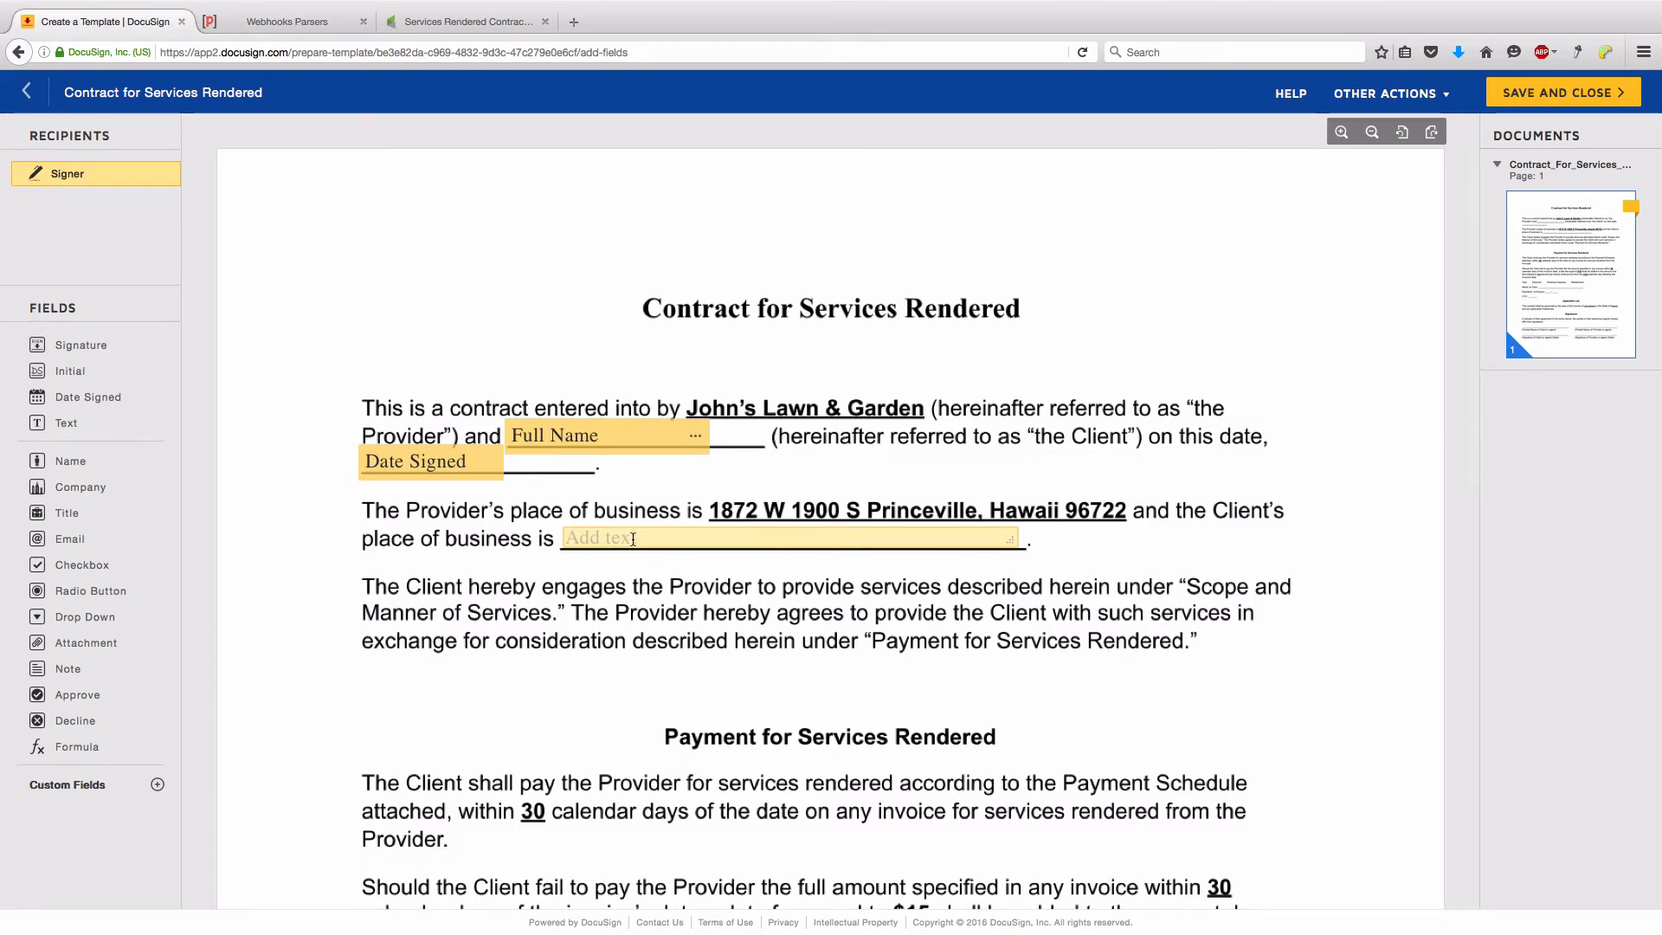
# - Scroll through the DocuSign contract template's fields, then return to the Infusionsoft HTTP post settings
pyautogui.scroll(-7, 633, 538)
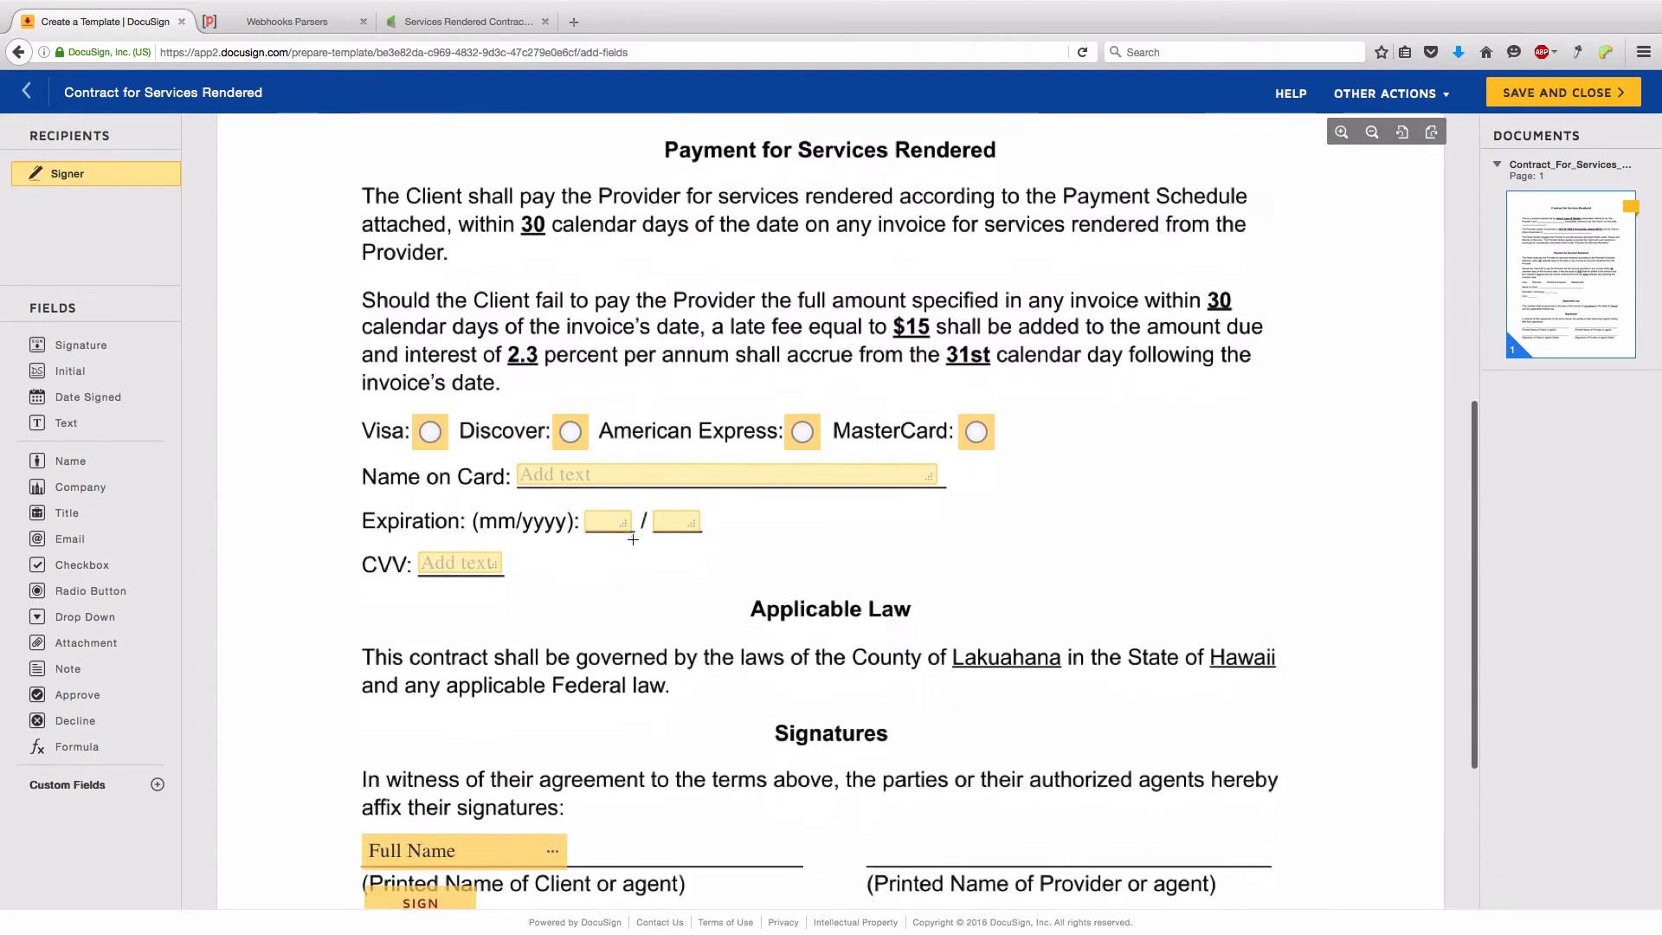
pyautogui.scroll(-2, 633, 538)
pyautogui.scroll(10, 554, 196)
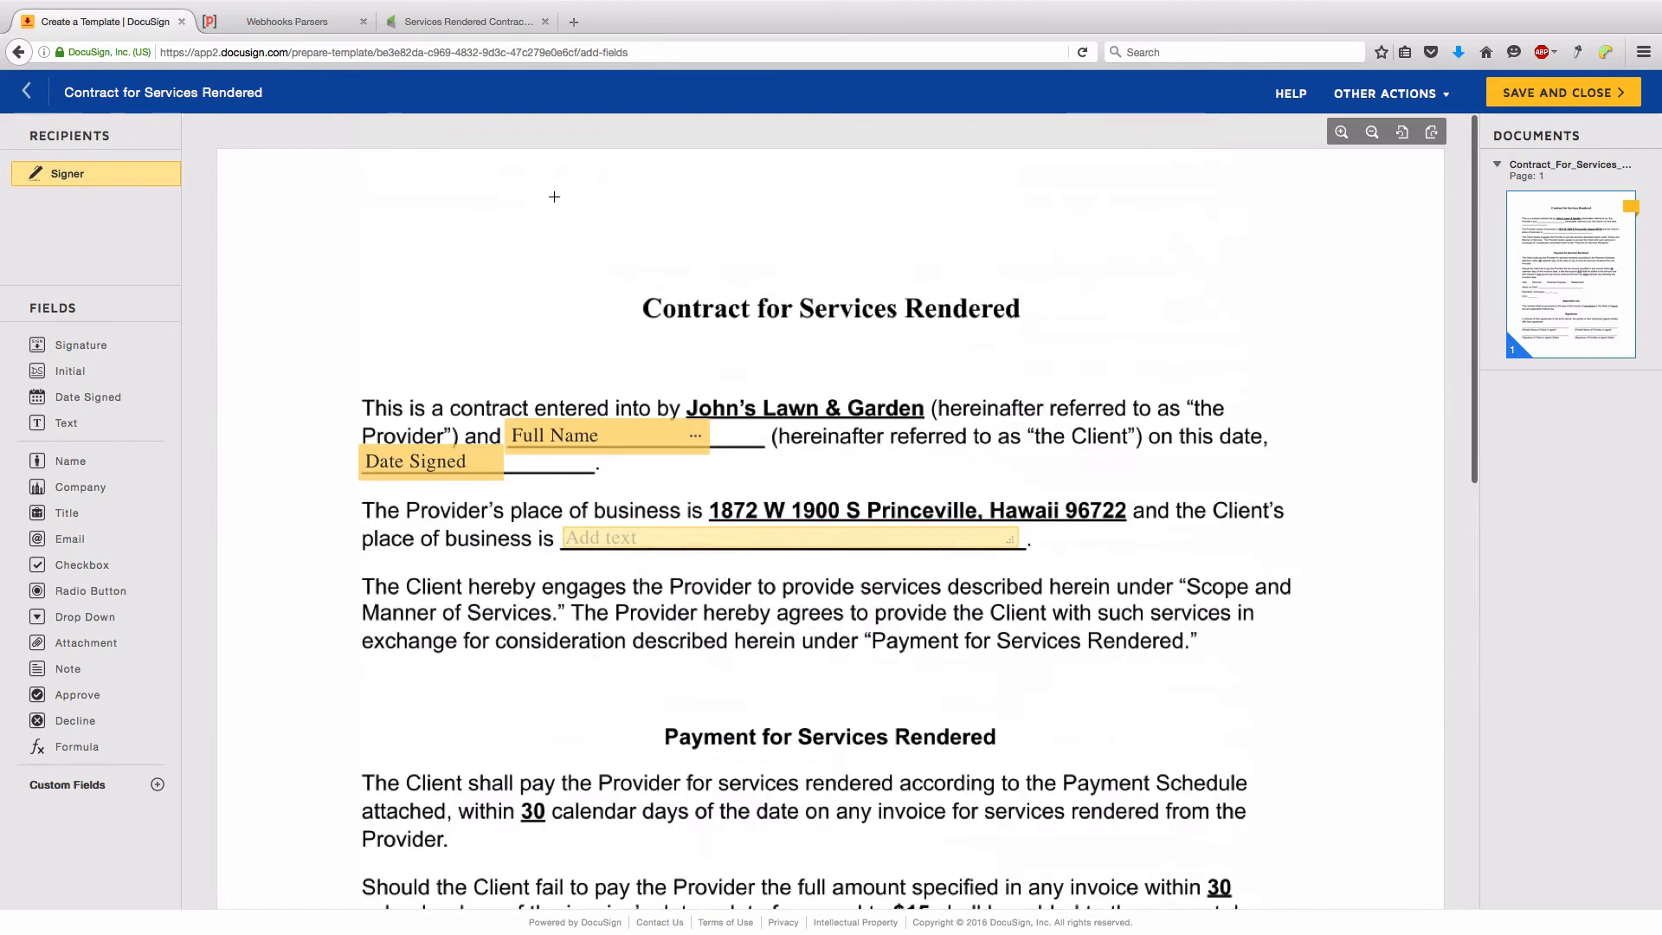
pyautogui.click(464, 24)
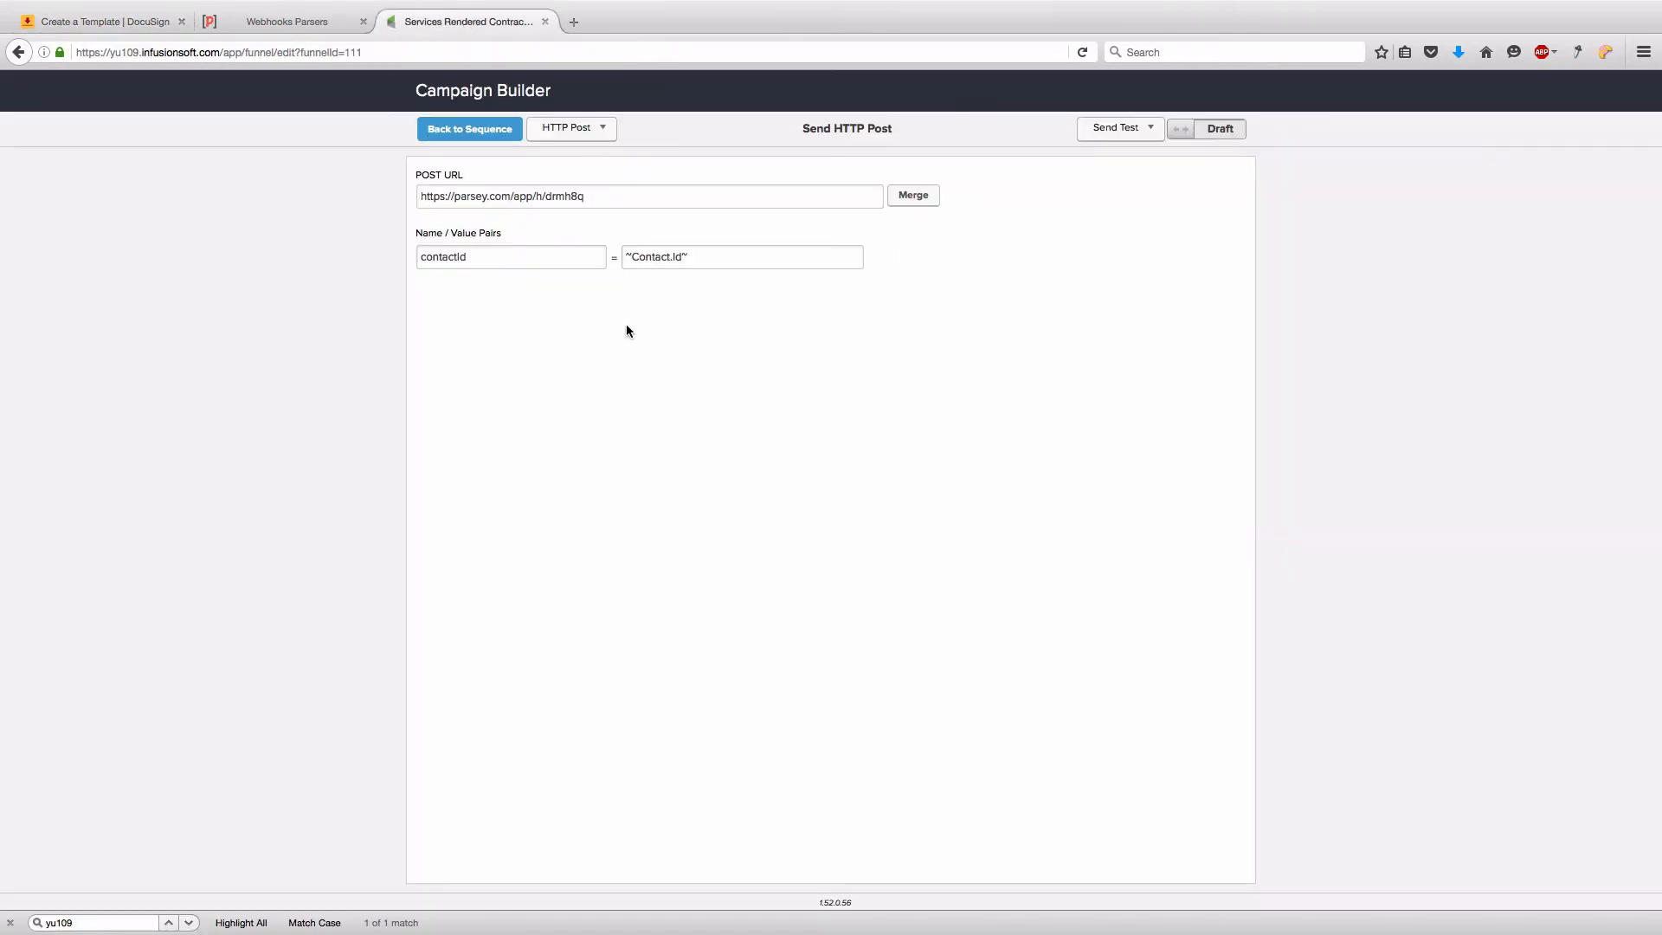
# - Add three name/value rows and name the first two FirstName and LastName
pyautogui.moveTo(742, 256)
pyautogui.click(904, 258)
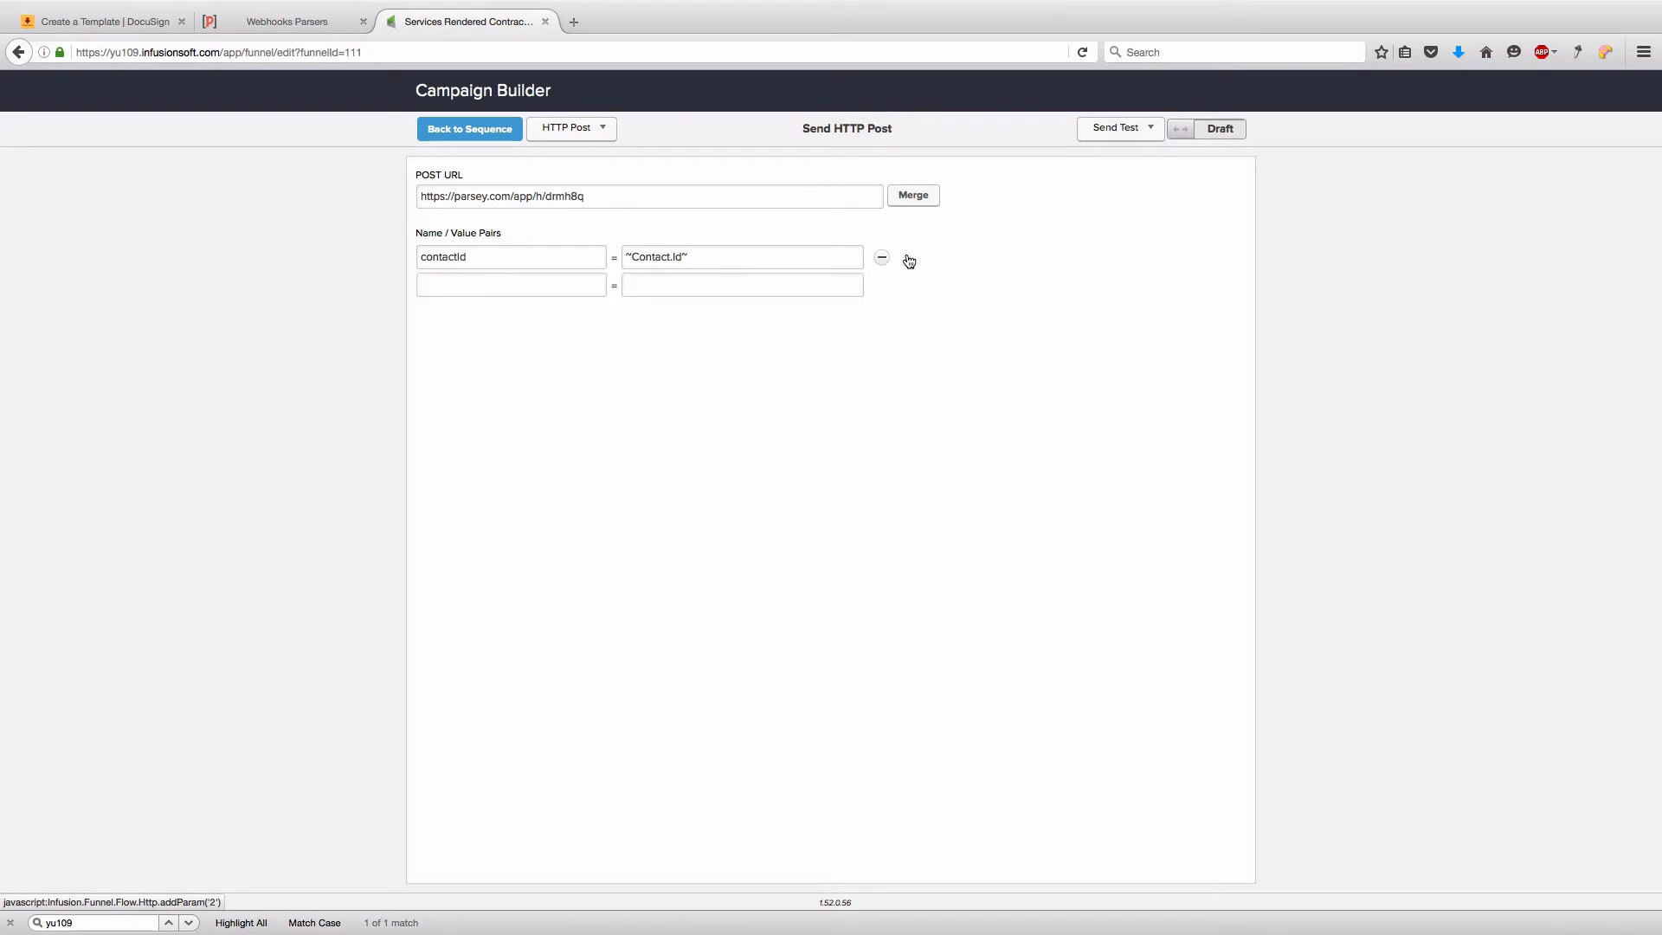
pyautogui.click(909, 260)
pyautogui.click(909, 260)
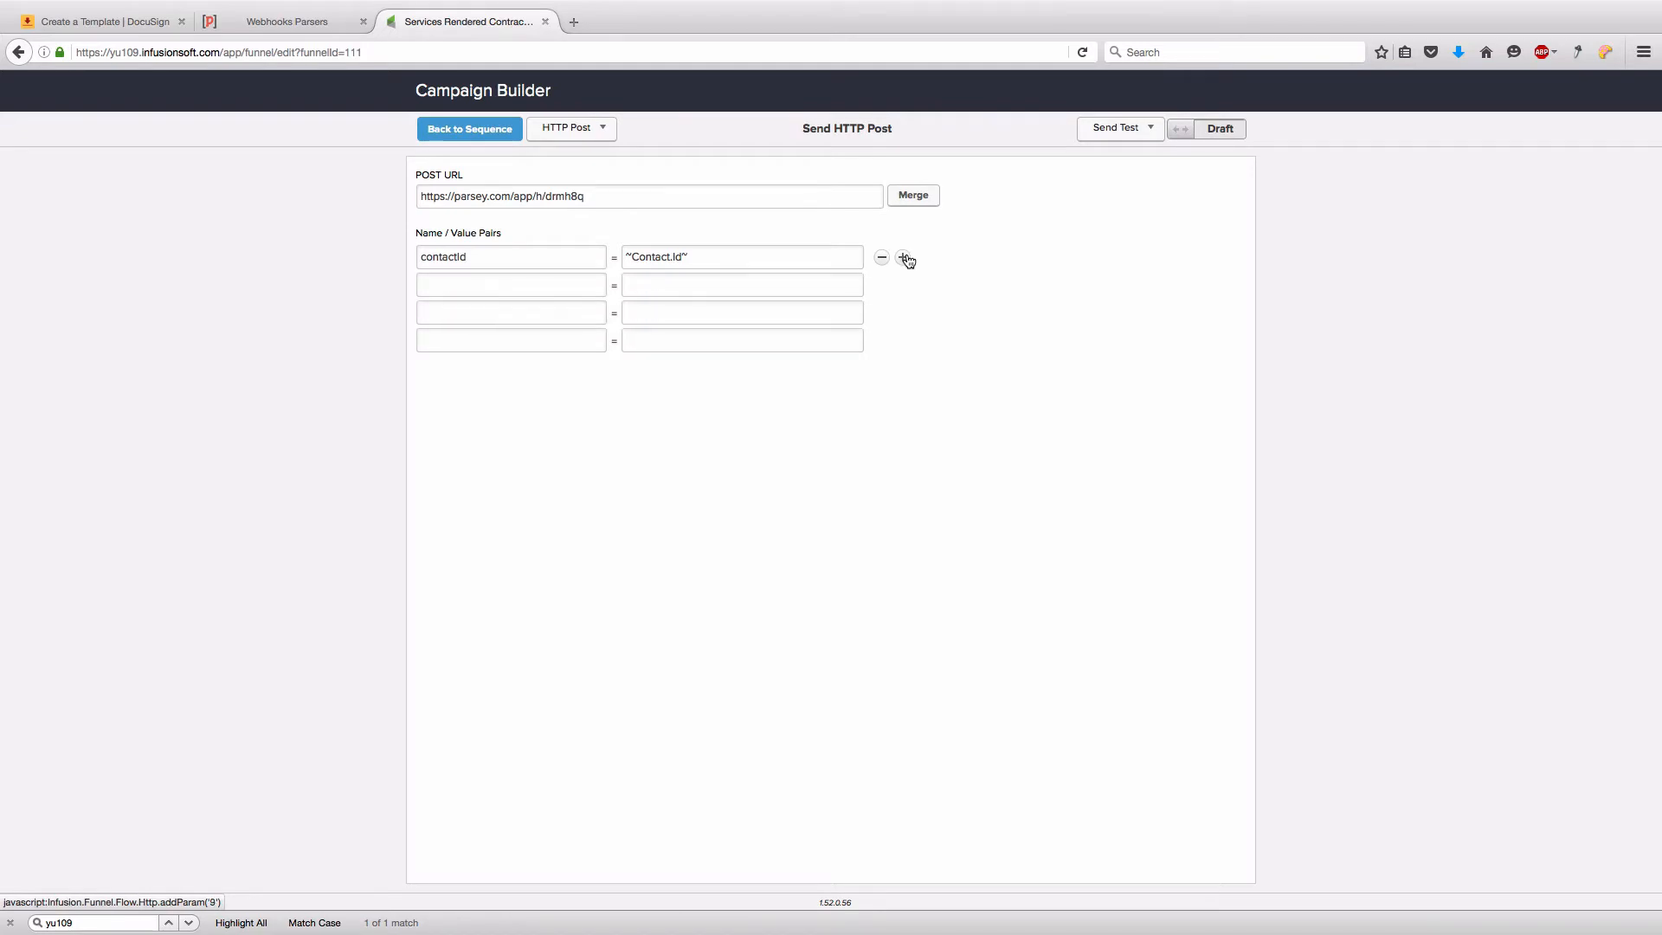
pyautogui.click(587, 279)
pyautogui.write('Fi')
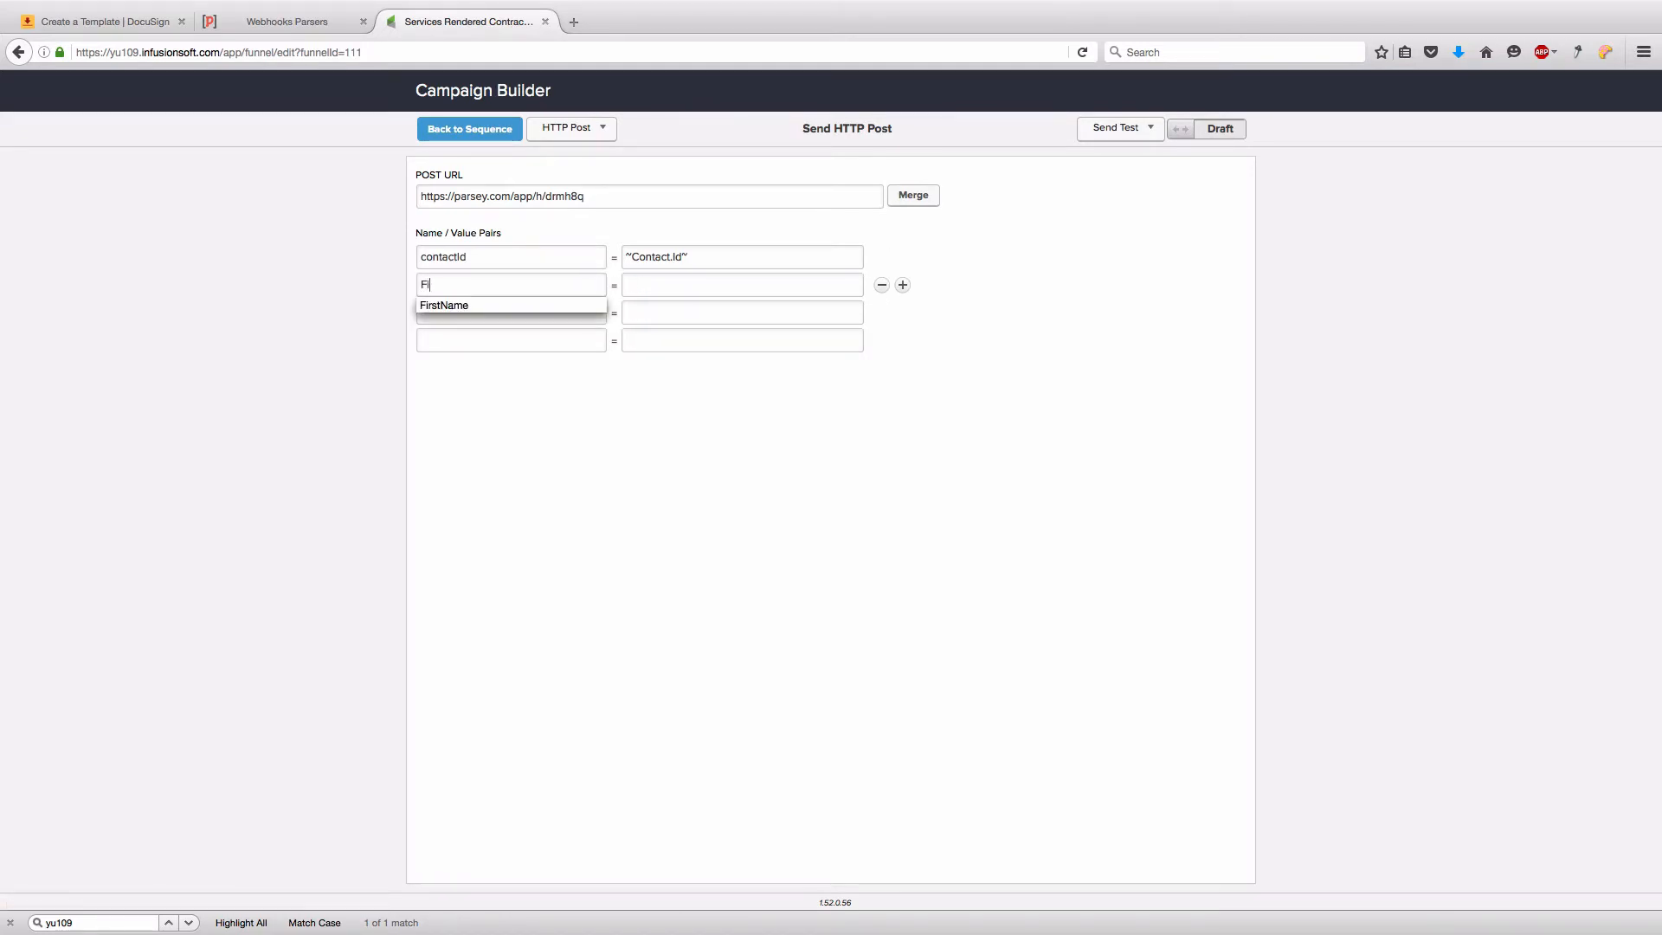
pyautogui.write('rstname')
pyautogui.press('Tab')
pyautogui.press('Tab')
pyautogui.write('LastName')
pyautogui.press('Tab')
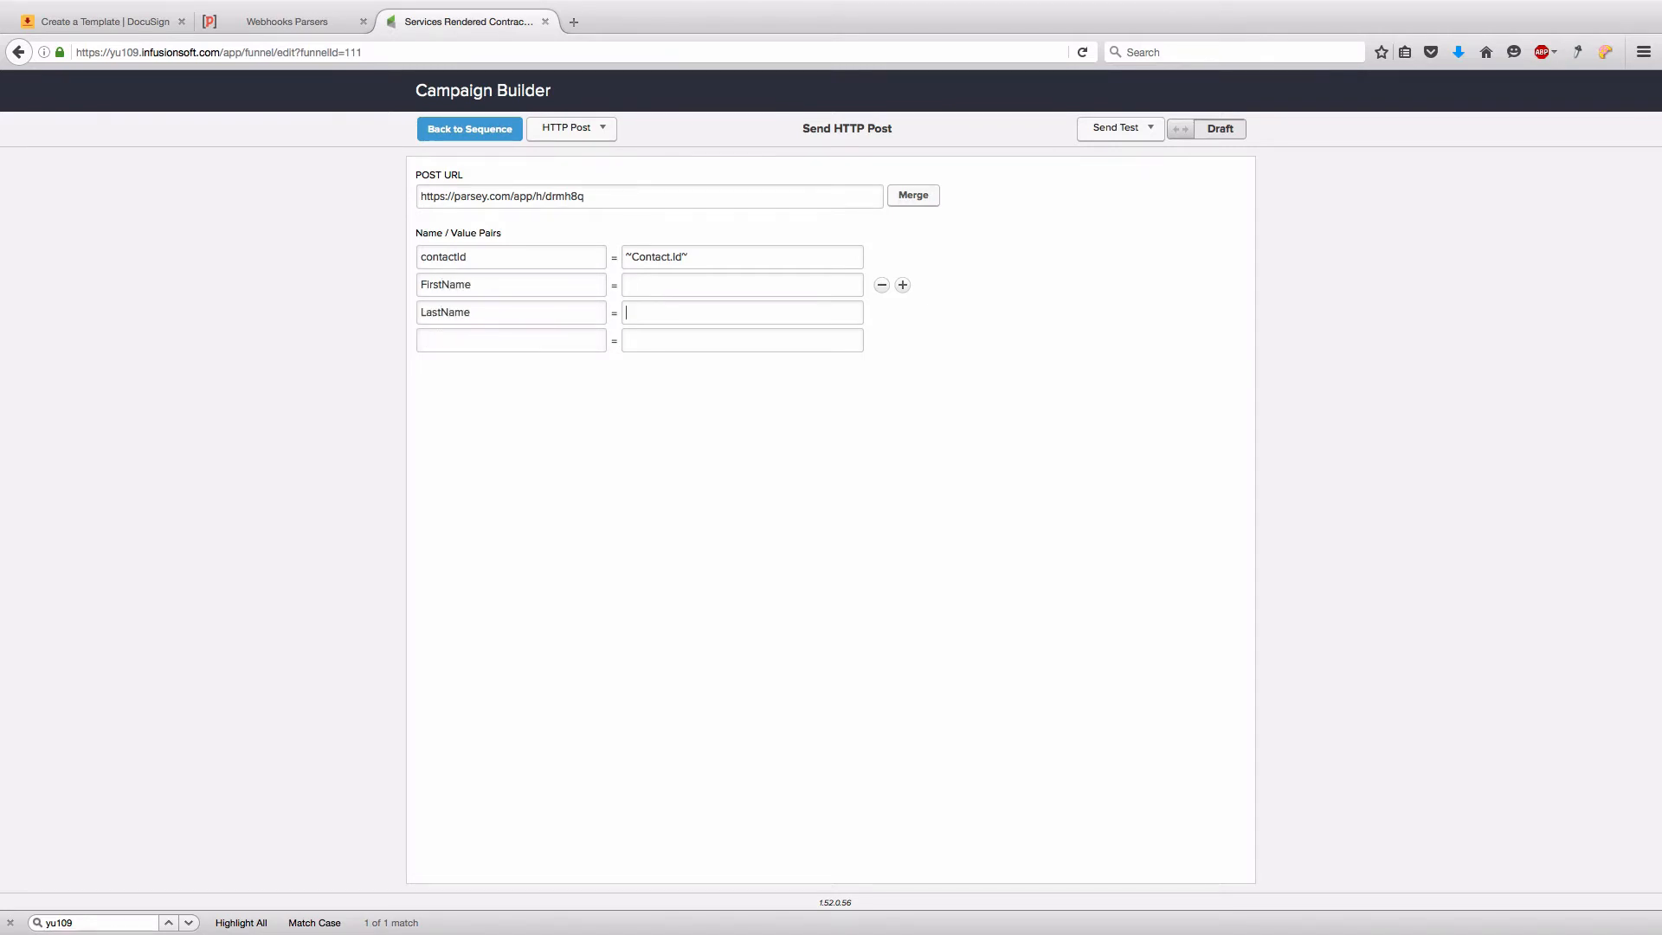
# - Name the next rows EmailAddess and Billing Address, adding a fifth row
pyautogui.write('Email')
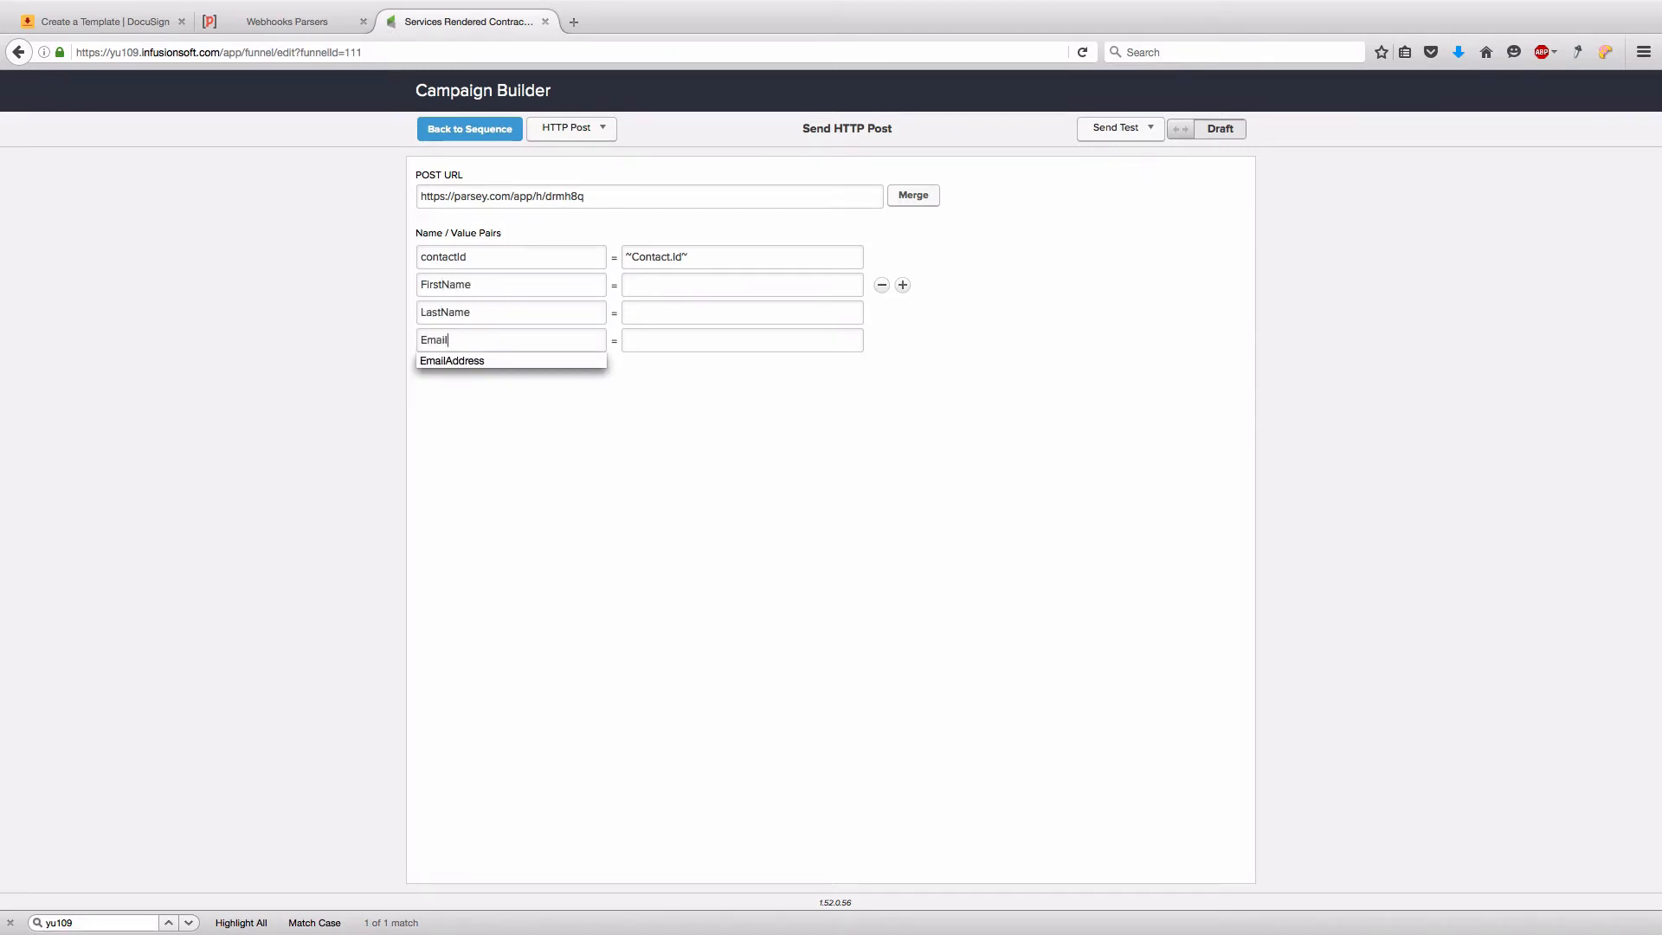
pyautogui.write(' Add')
pyautogui.press('BackSpace')
pyautogui.press('BackSpace')
pyautogui.press('BackSpace')
pyautogui.write('ess')
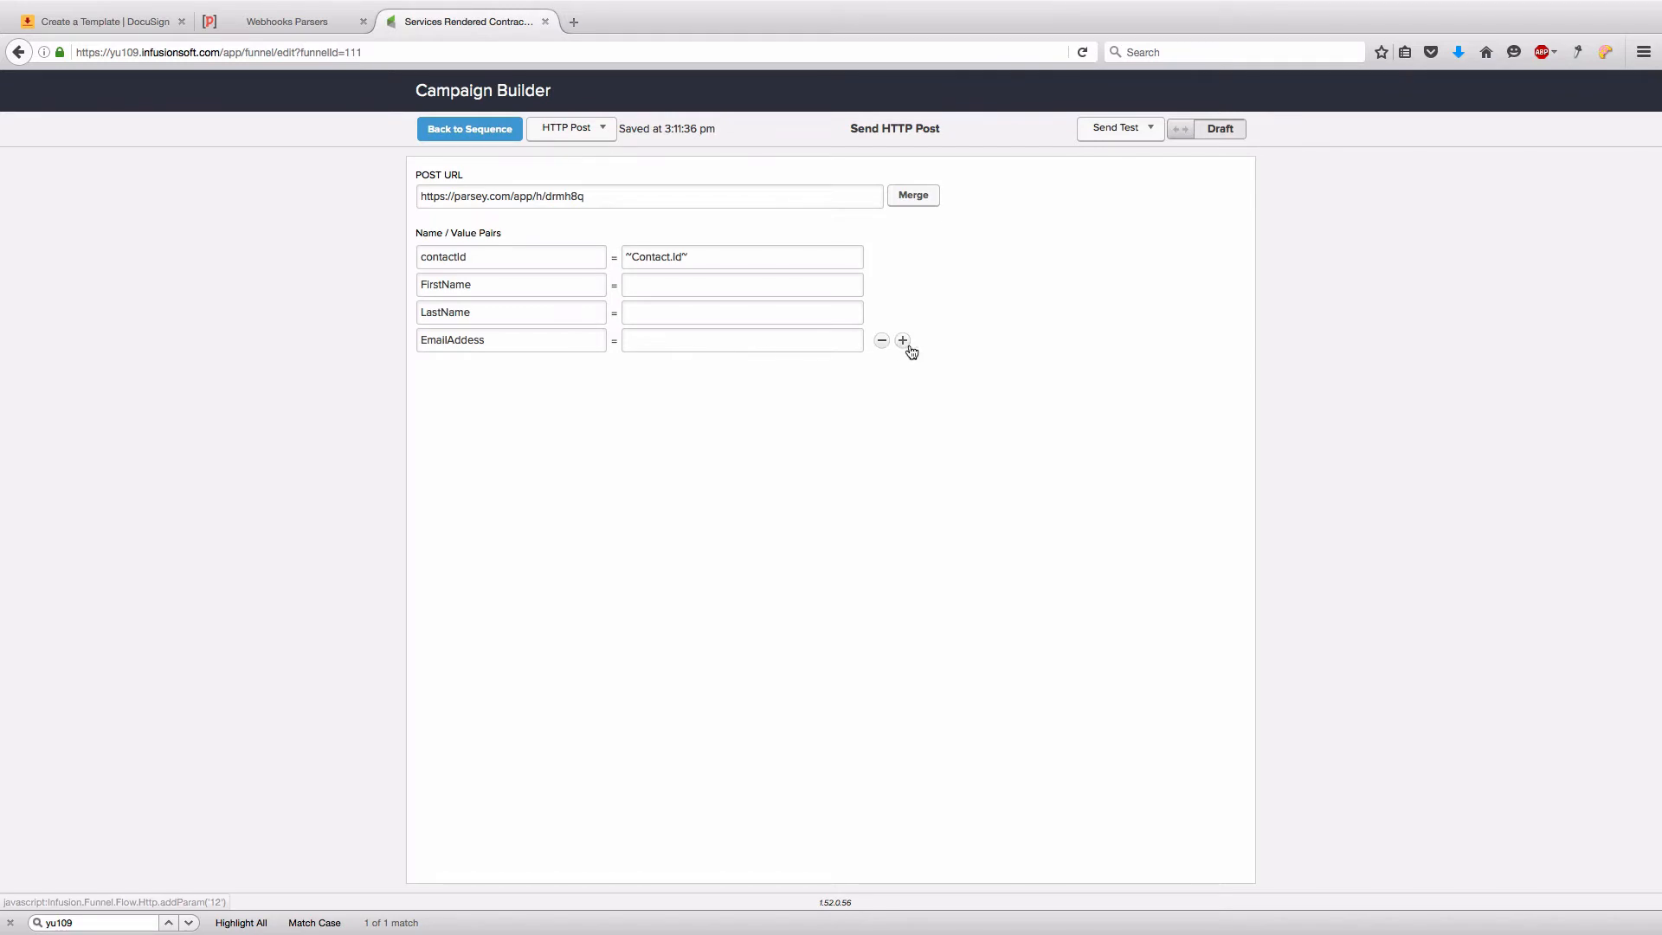
pyautogui.click(909, 345)
pyautogui.click(530, 368)
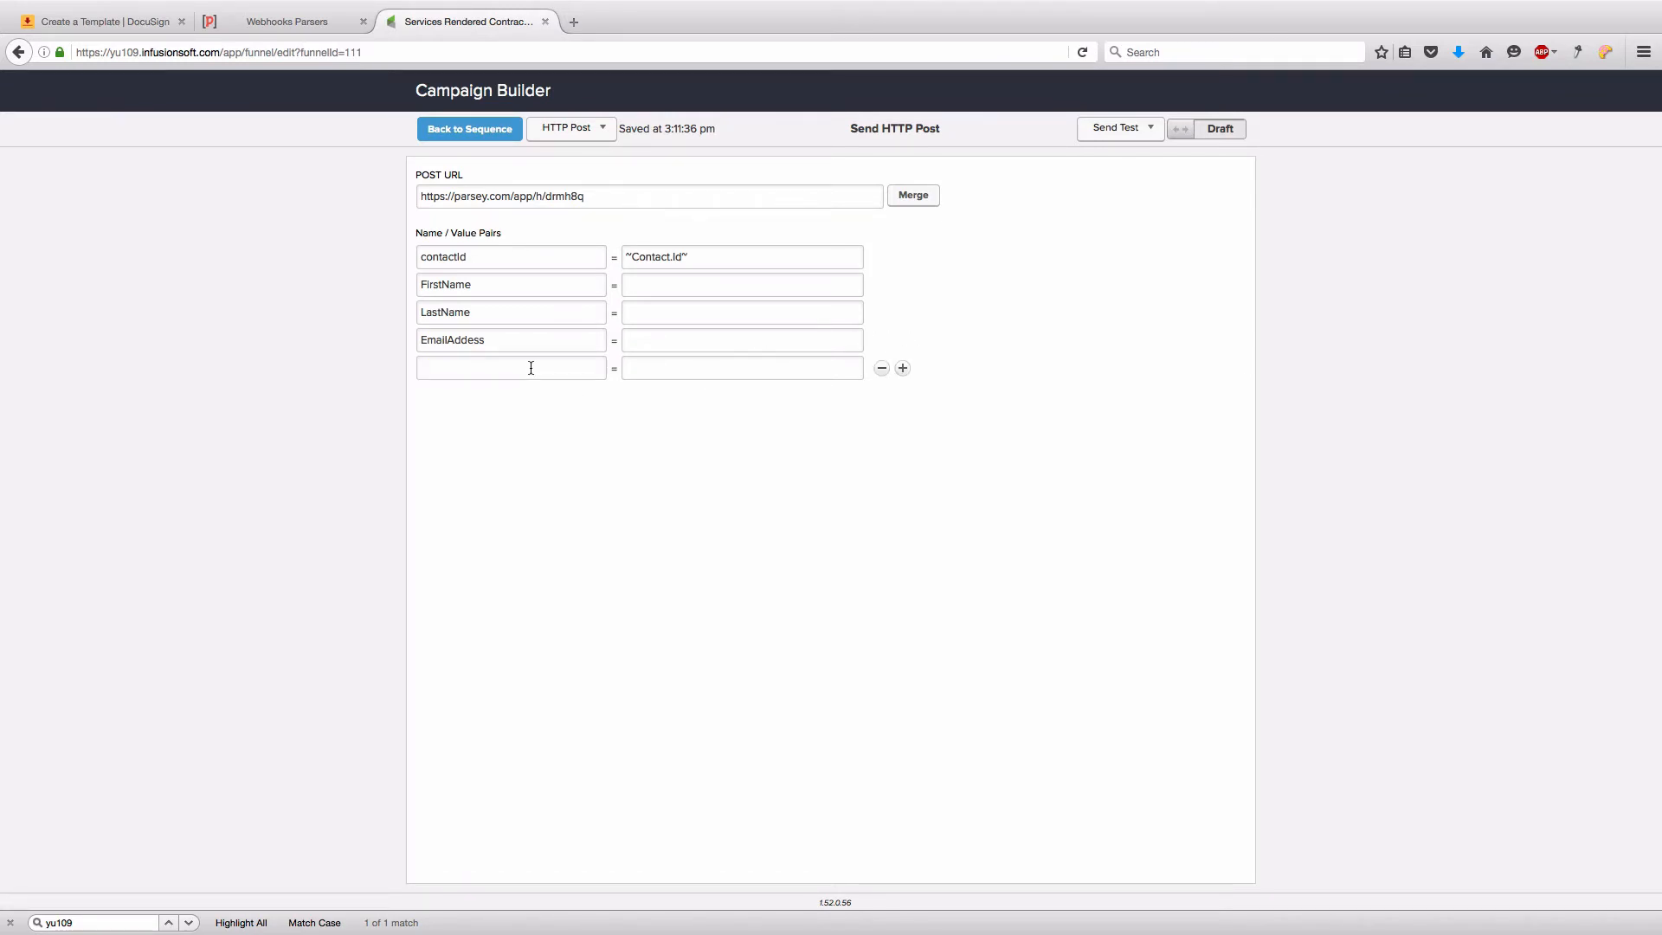
pyautogui.write('Billing Address')
# - Map FirstName, LastName, EmailAddess to ~Contact.FirstName~, ~Contact.LastName~, ~Contact.Email~ and add three blank rows
pyautogui.click(916, 200)
pyautogui.click(739, 285)
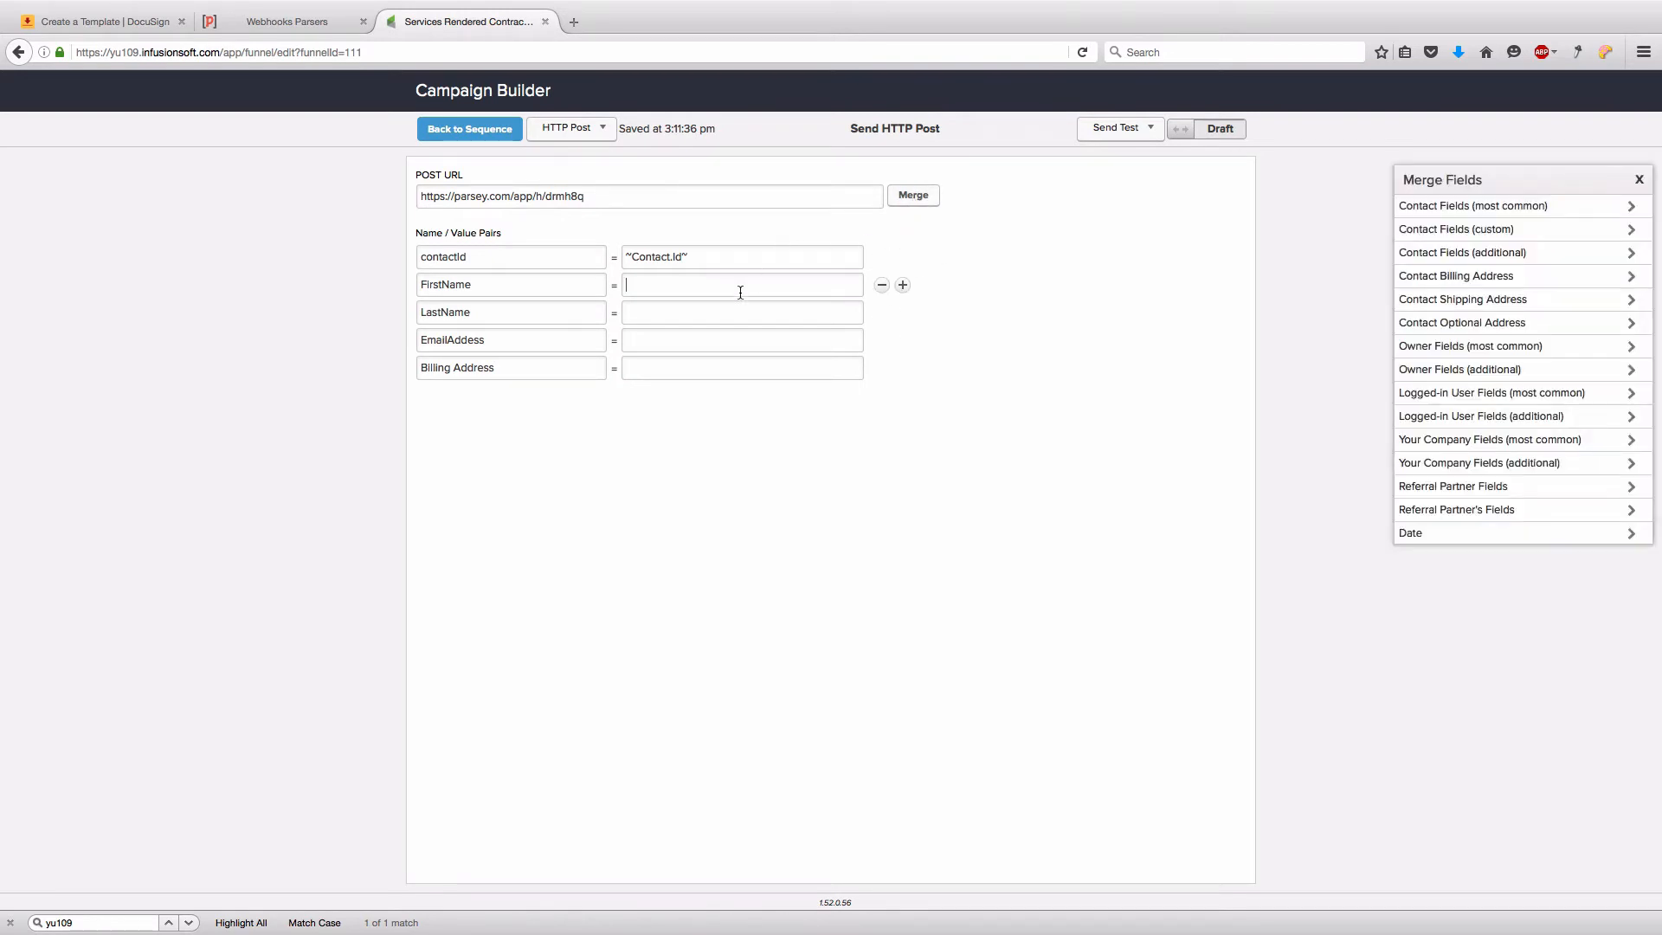
pyautogui.click(1457, 208)
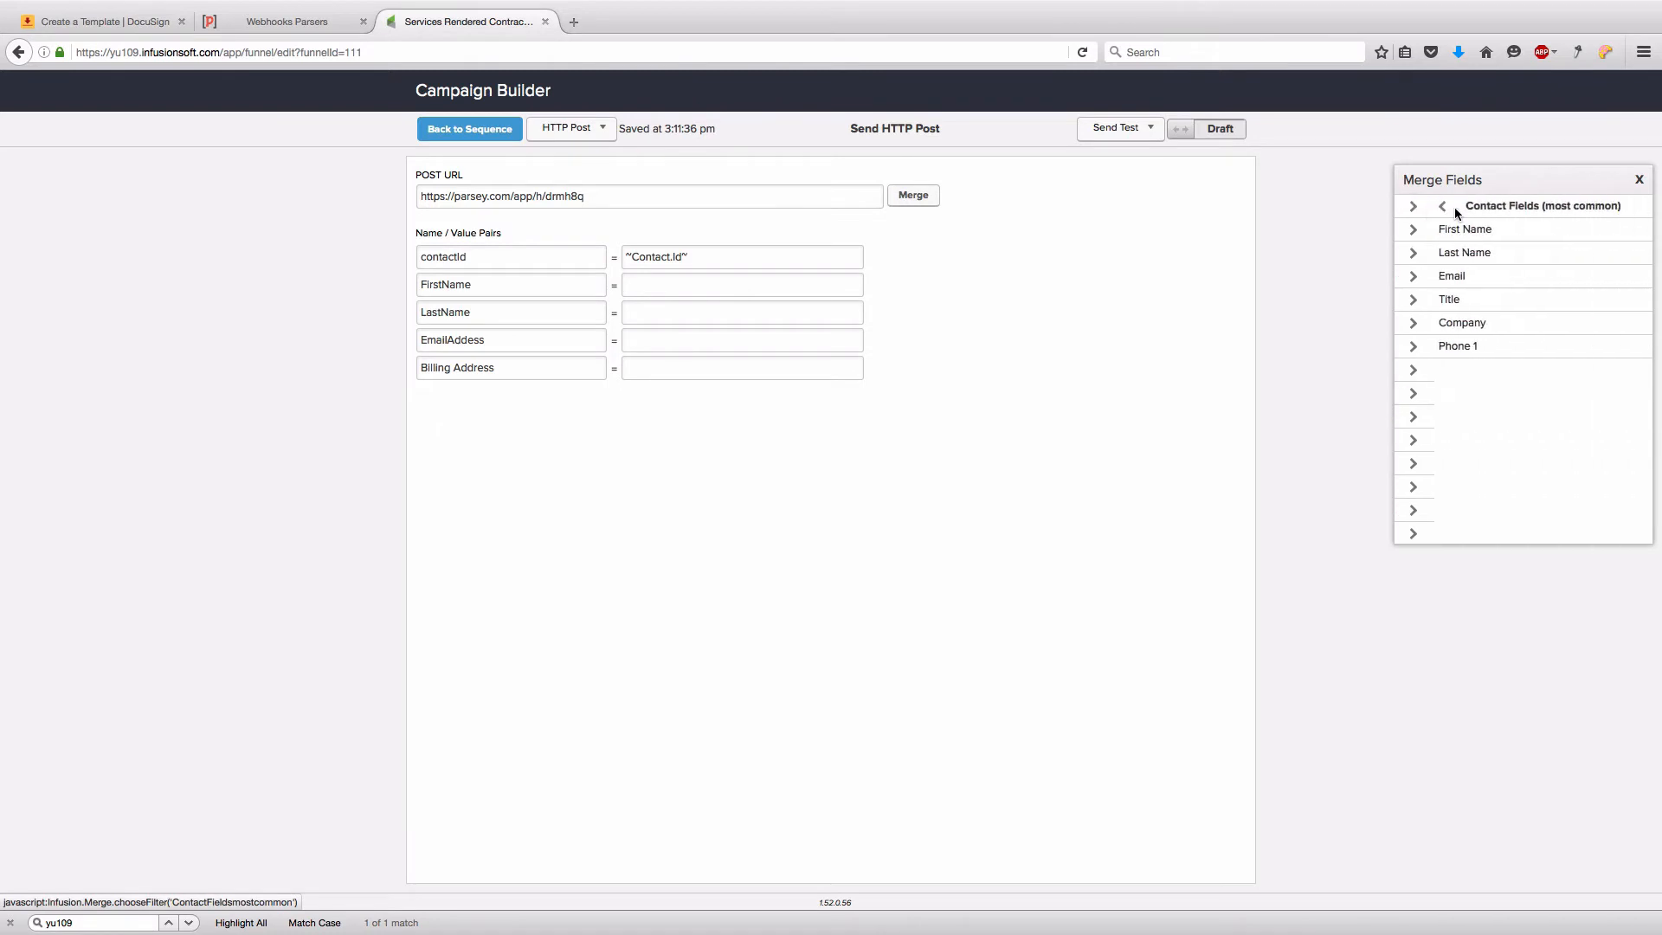
pyautogui.click(1455, 229)
pyautogui.click(783, 311)
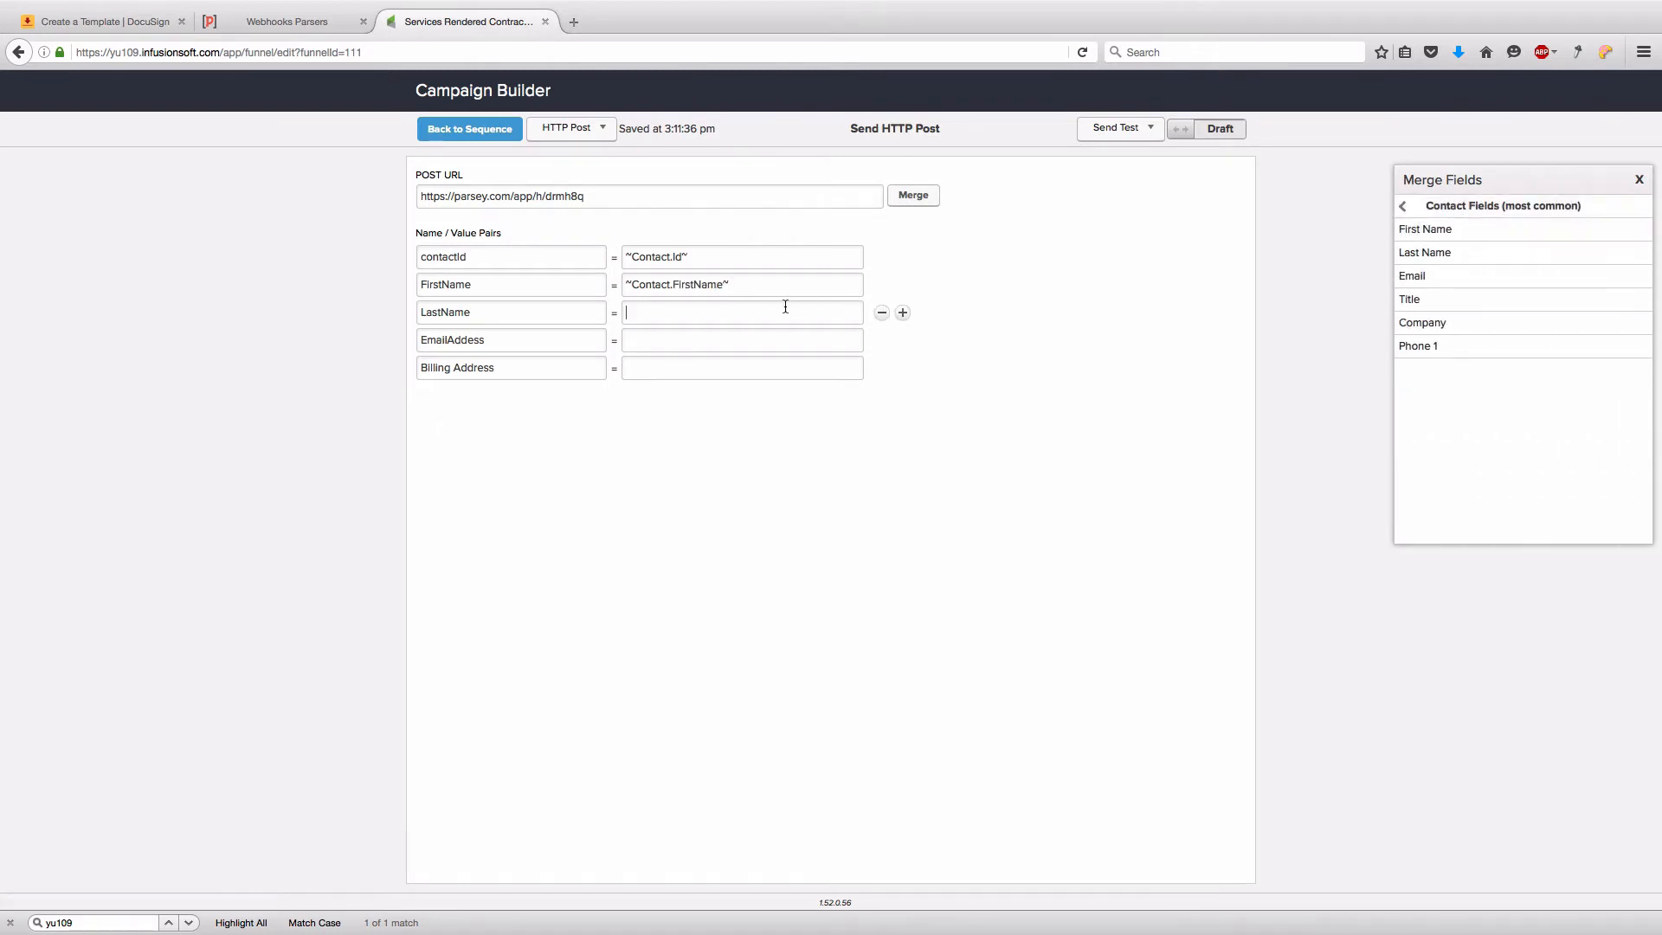
pyautogui.click(1425, 252)
pyautogui.click(761, 340)
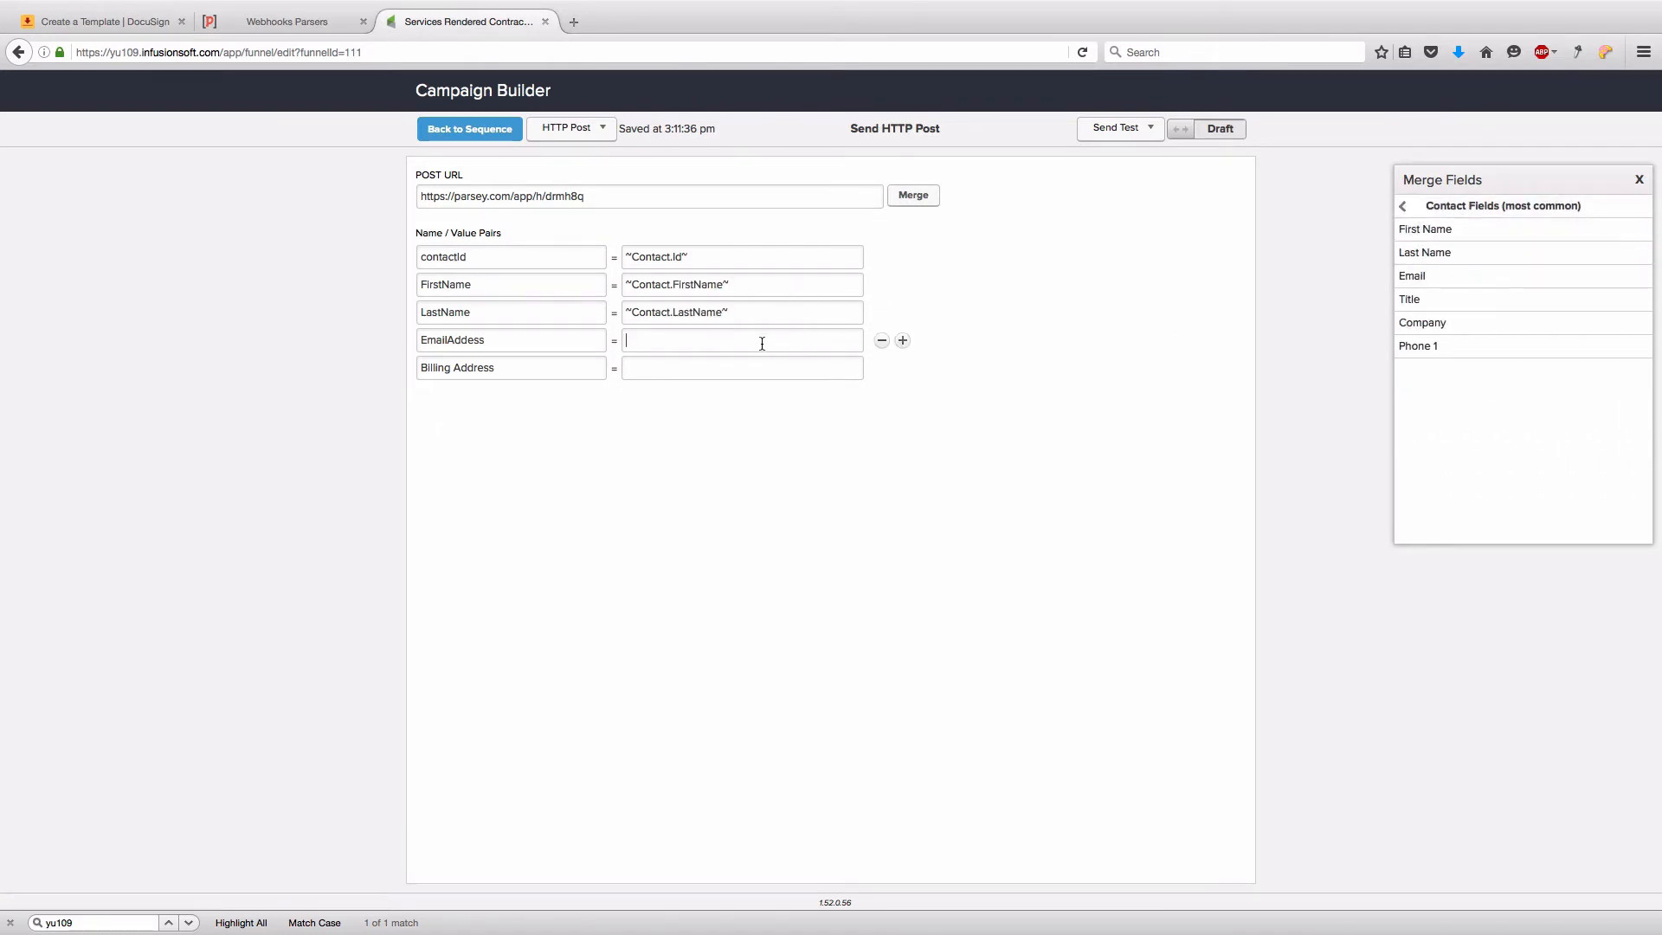
pyautogui.click(1469, 276)
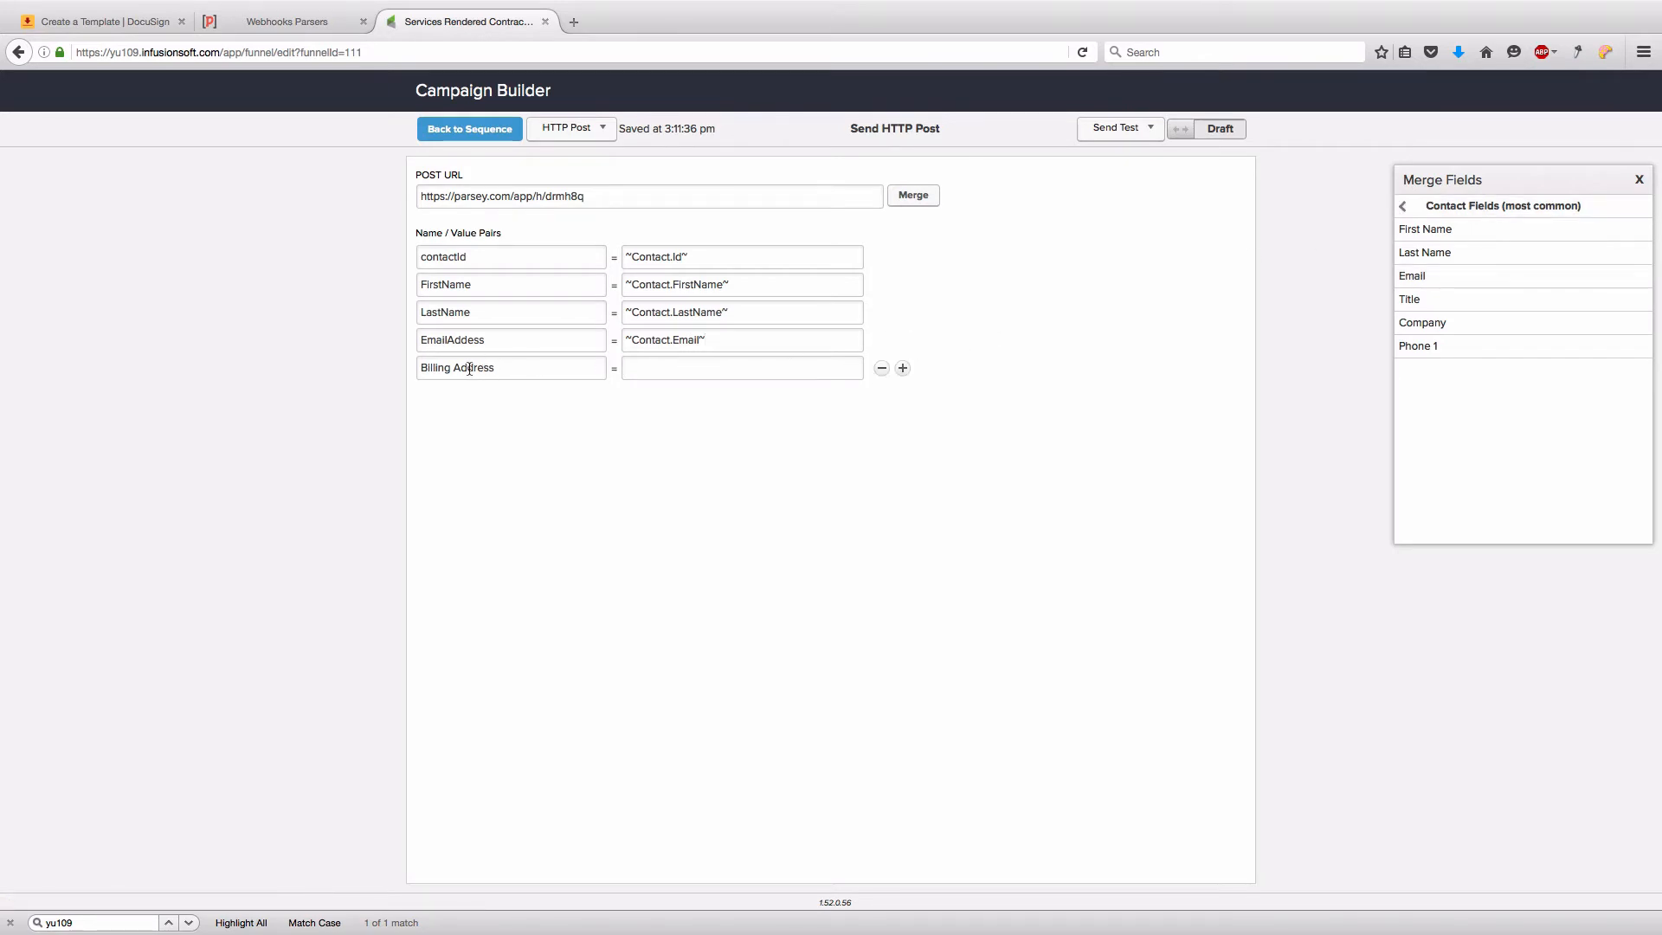
pyautogui.click(903, 370)
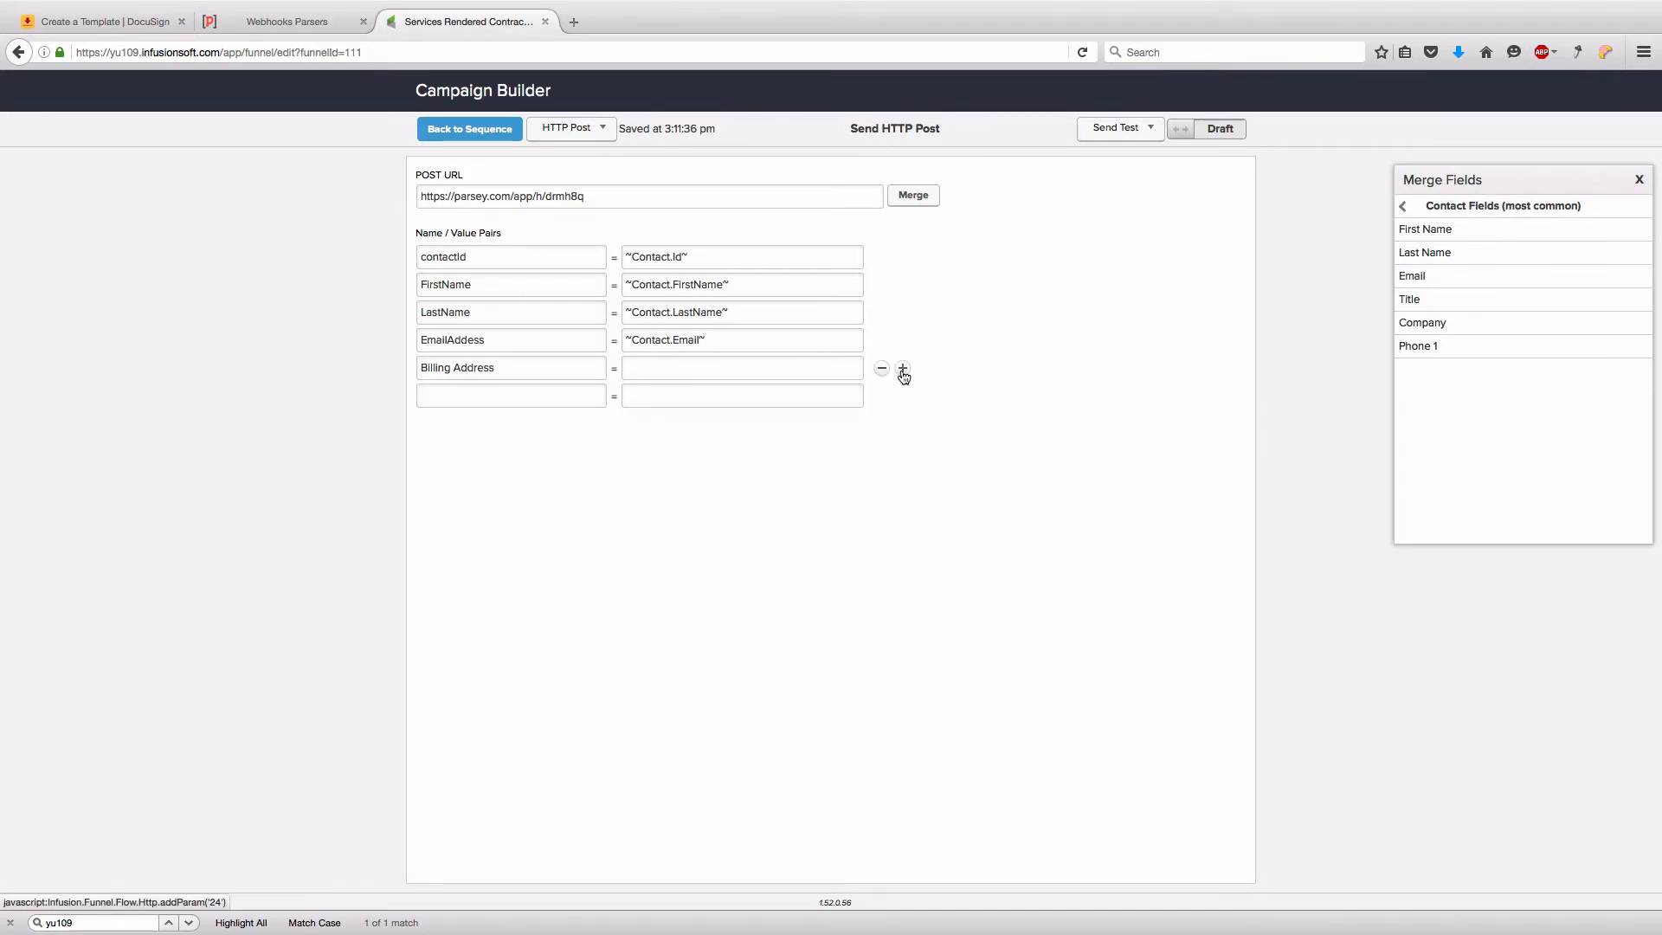
pyautogui.click(903, 370)
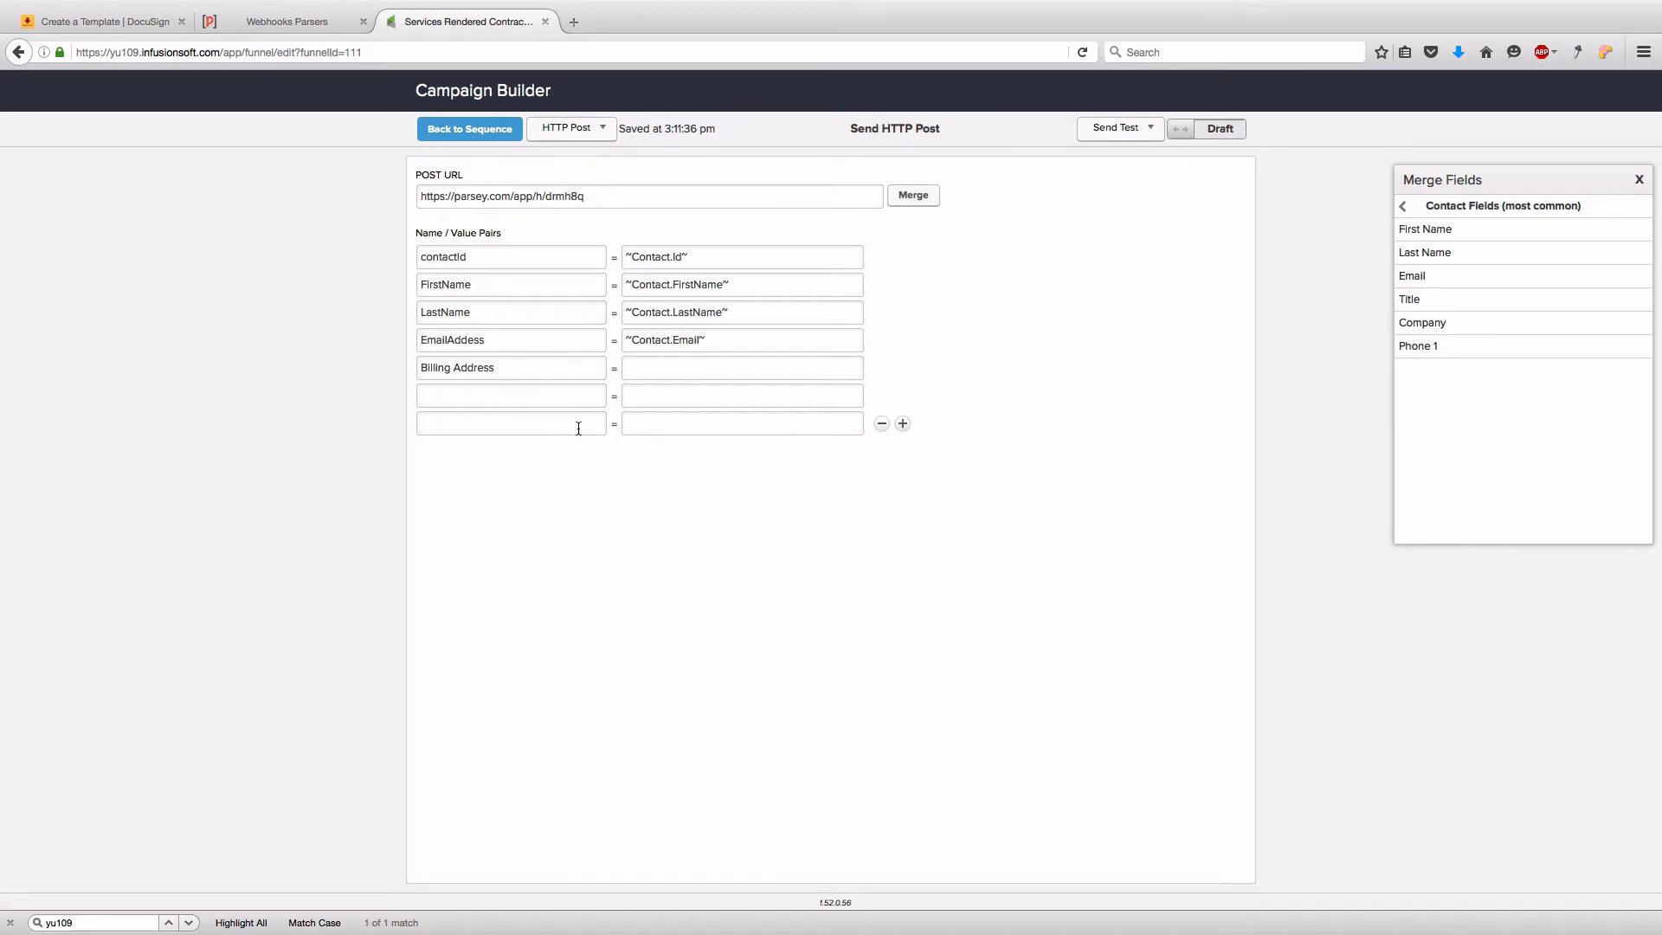
pyautogui.click(903, 425)
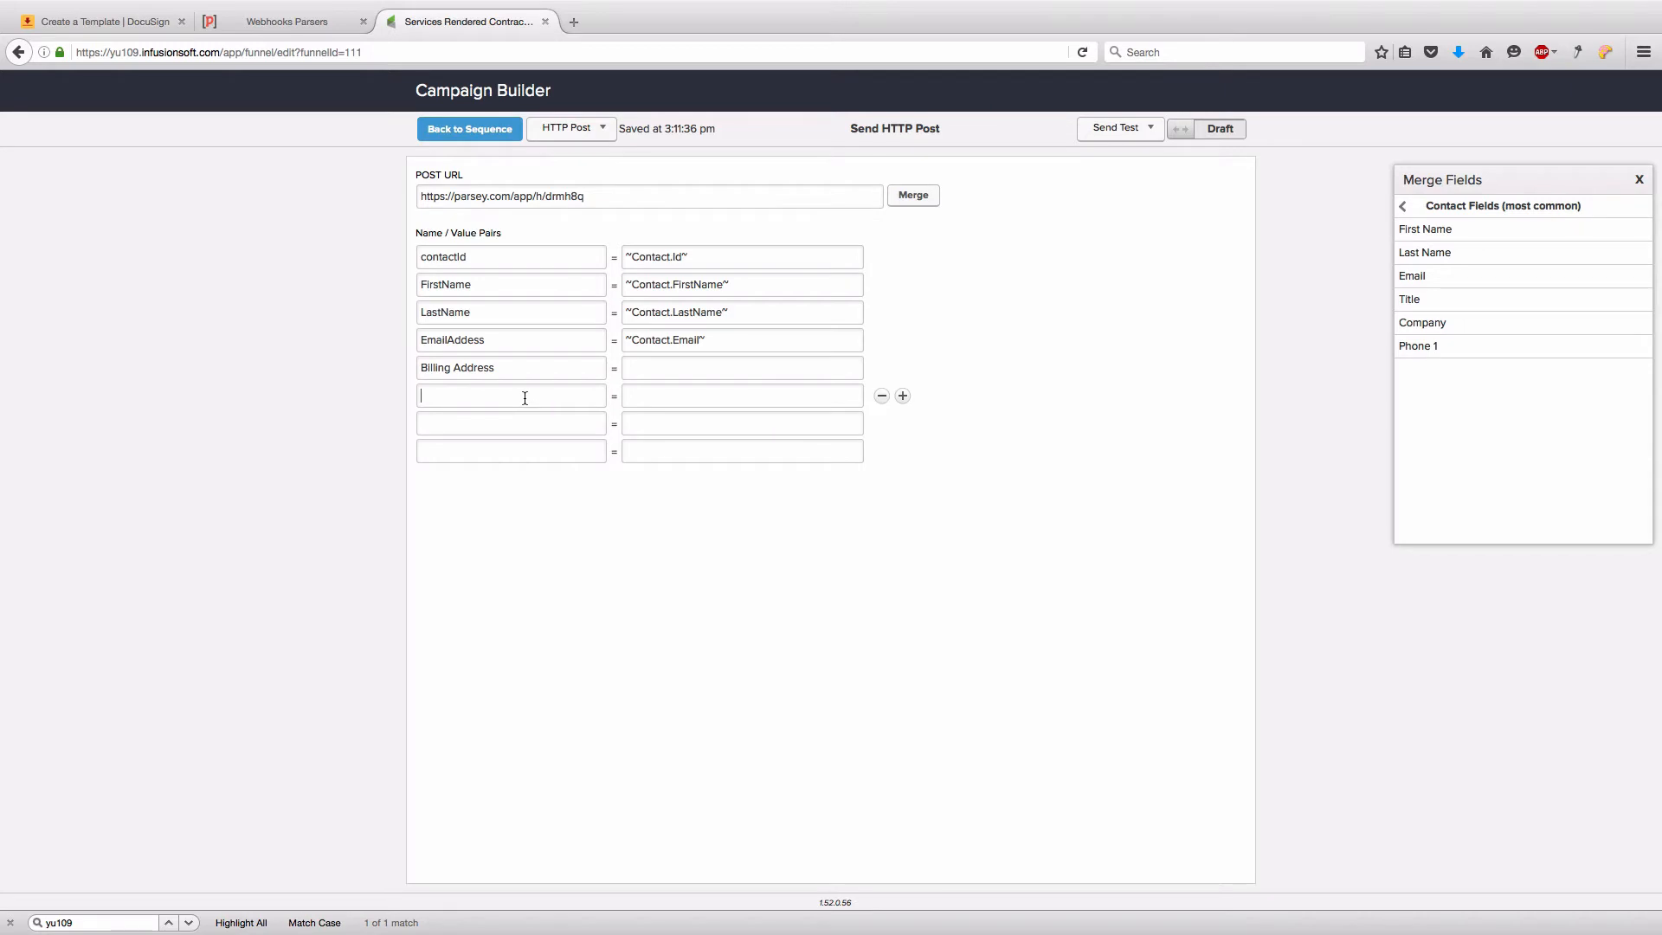
# - Add Billing City, Billing State, Billing Postal Code rows and map Billing Address to StreetAddress1
pyautogui.write('Billing')
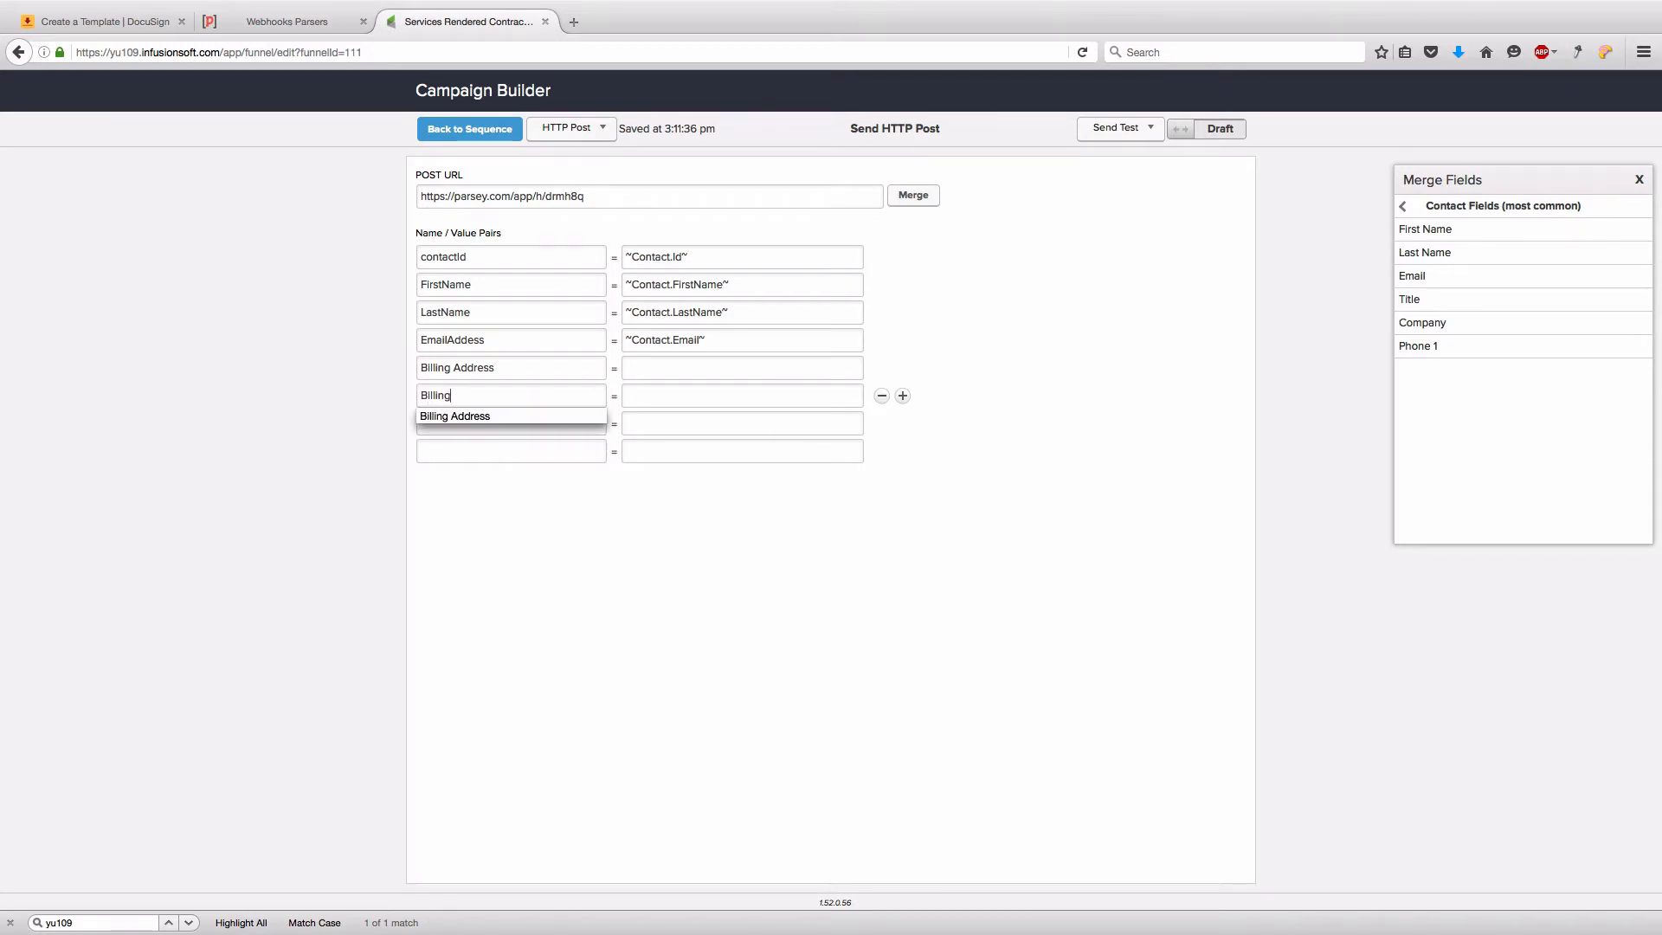
pyautogui.write(' City')
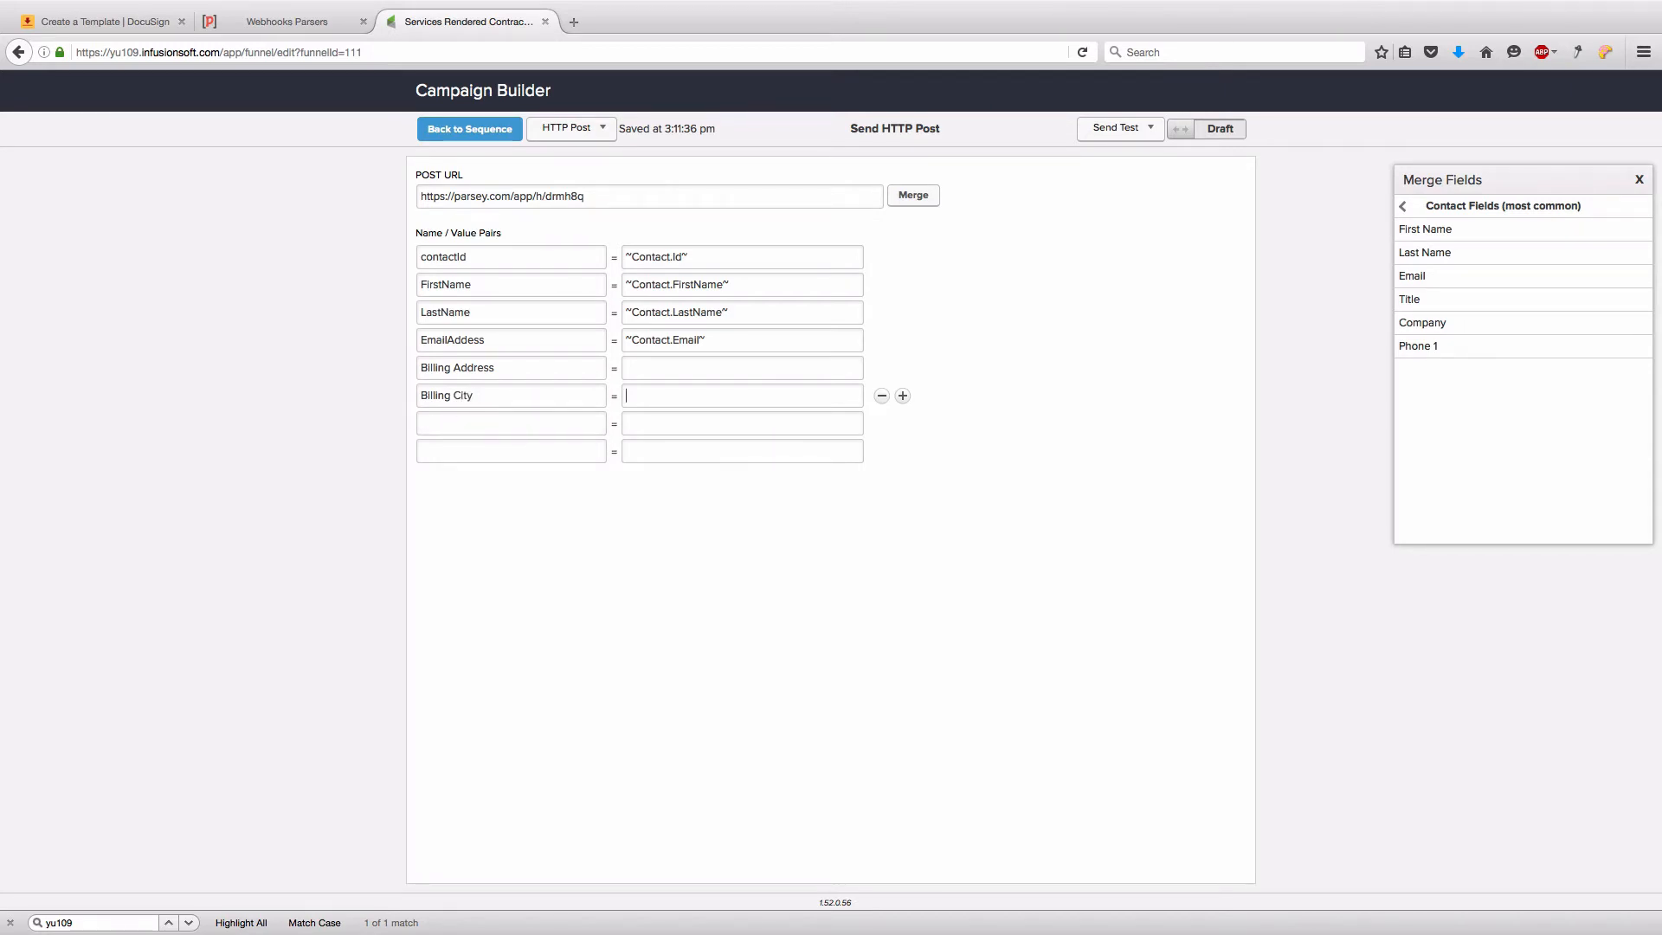
pyautogui.write('Billing Stat')
pyautogui.write('Bl')
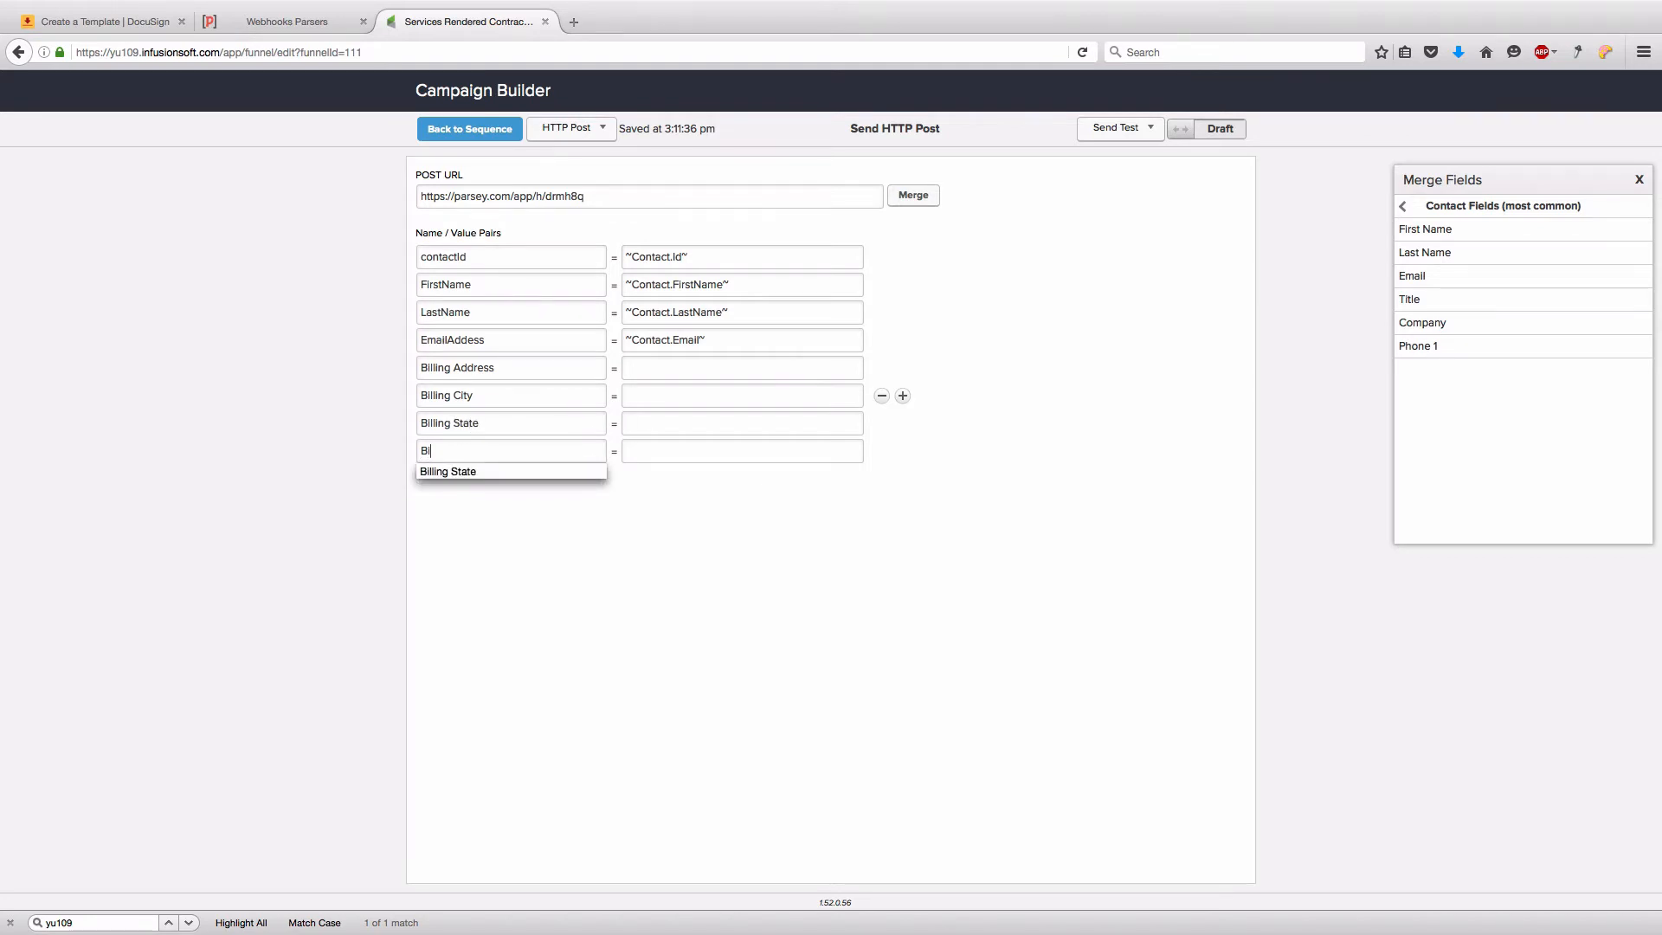
pyautogui.write('lling Postal')
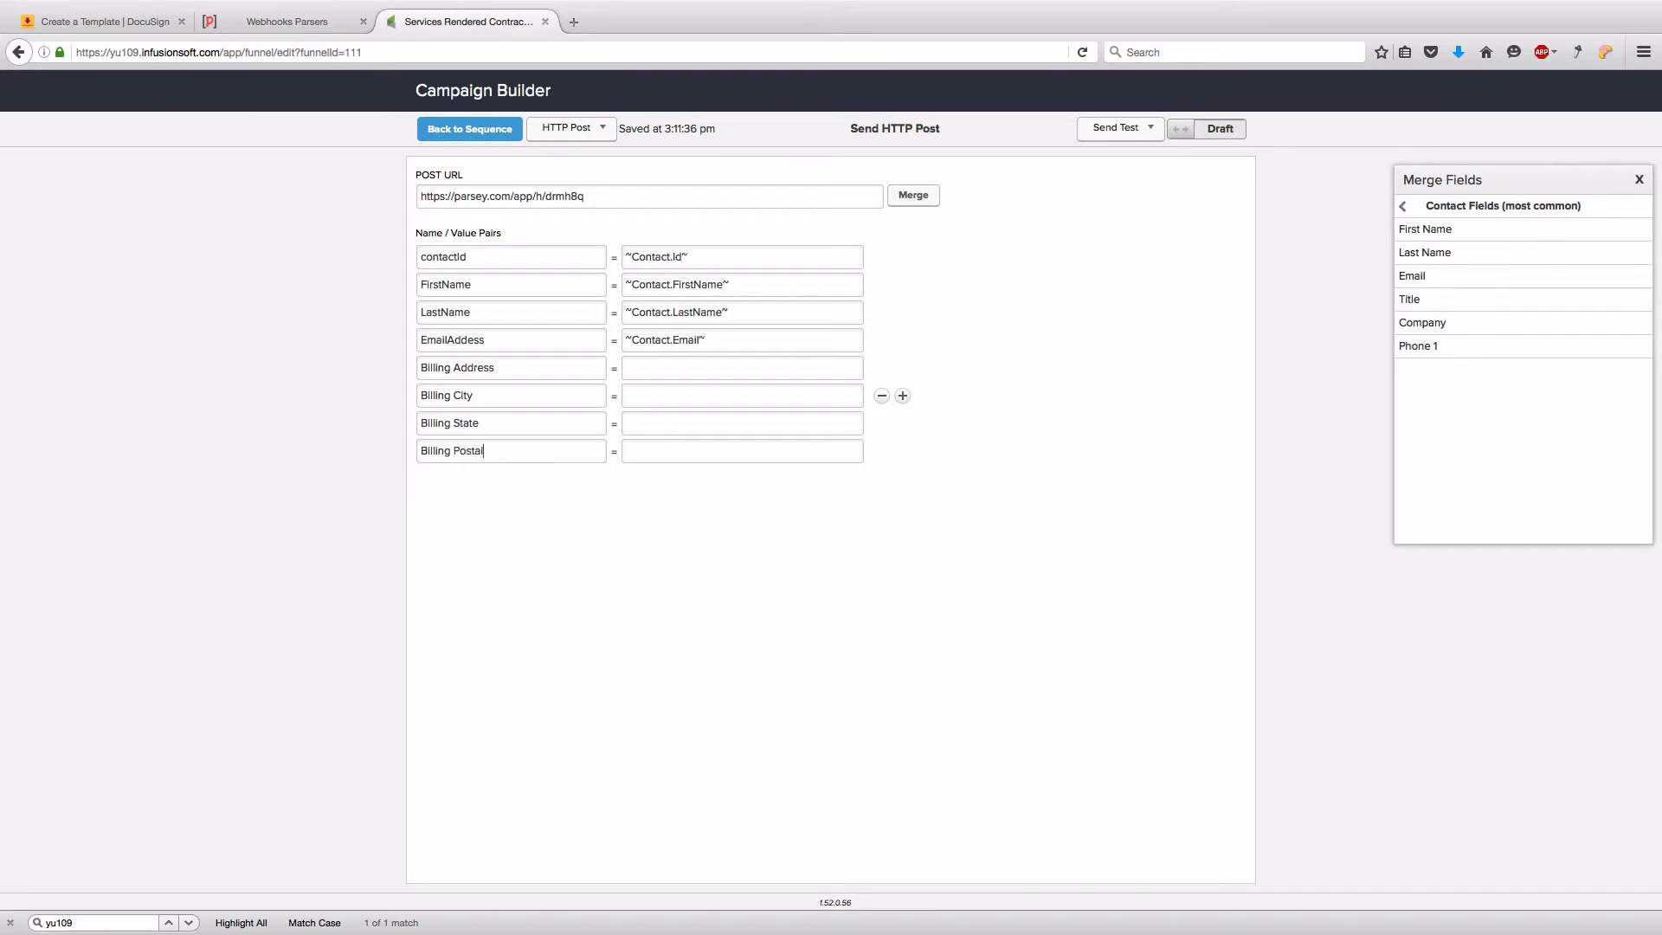
pyautogui.write(' Code')
pyautogui.click(1403, 208)
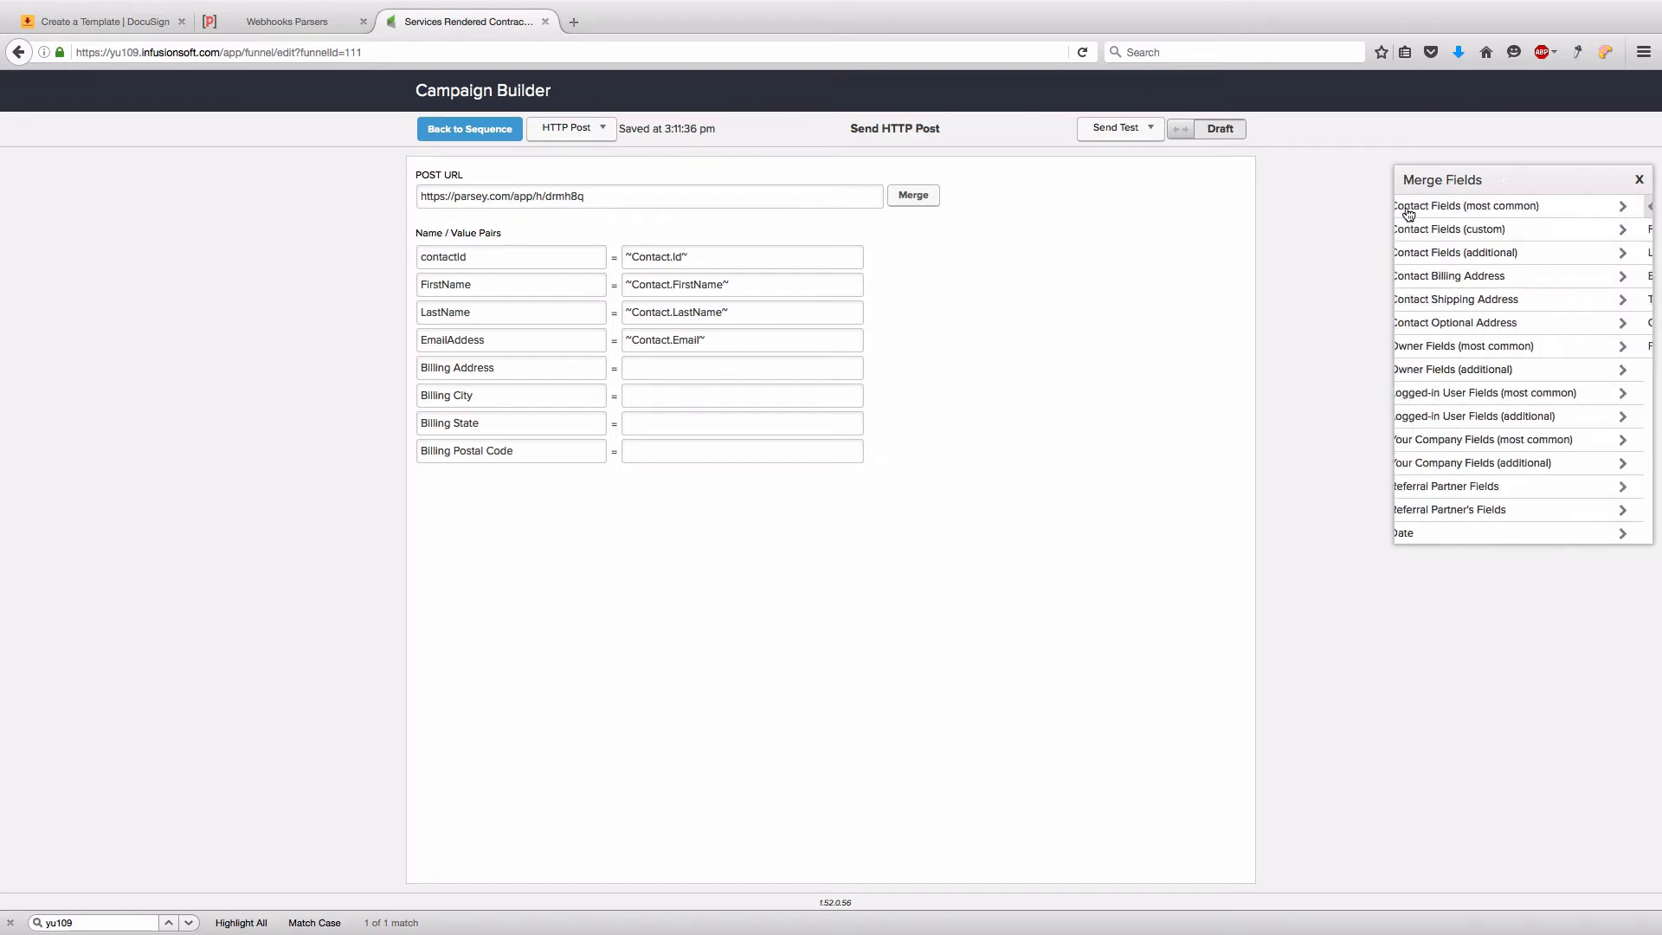
pyautogui.click(1423, 276)
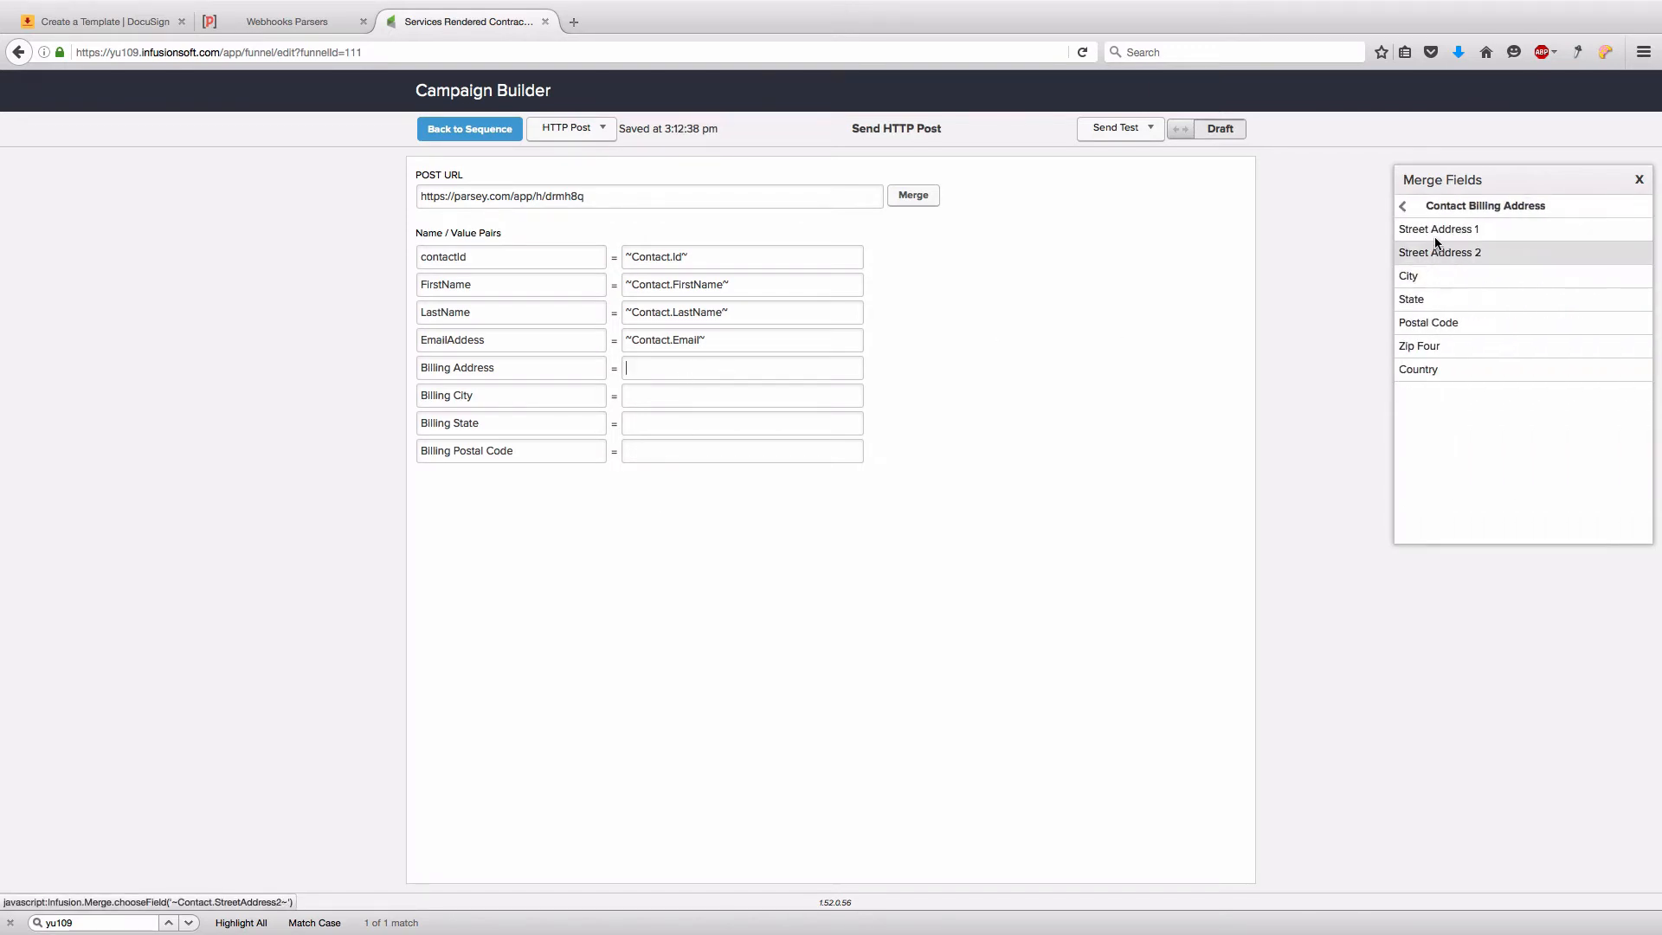
pyautogui.click(1438, 233)
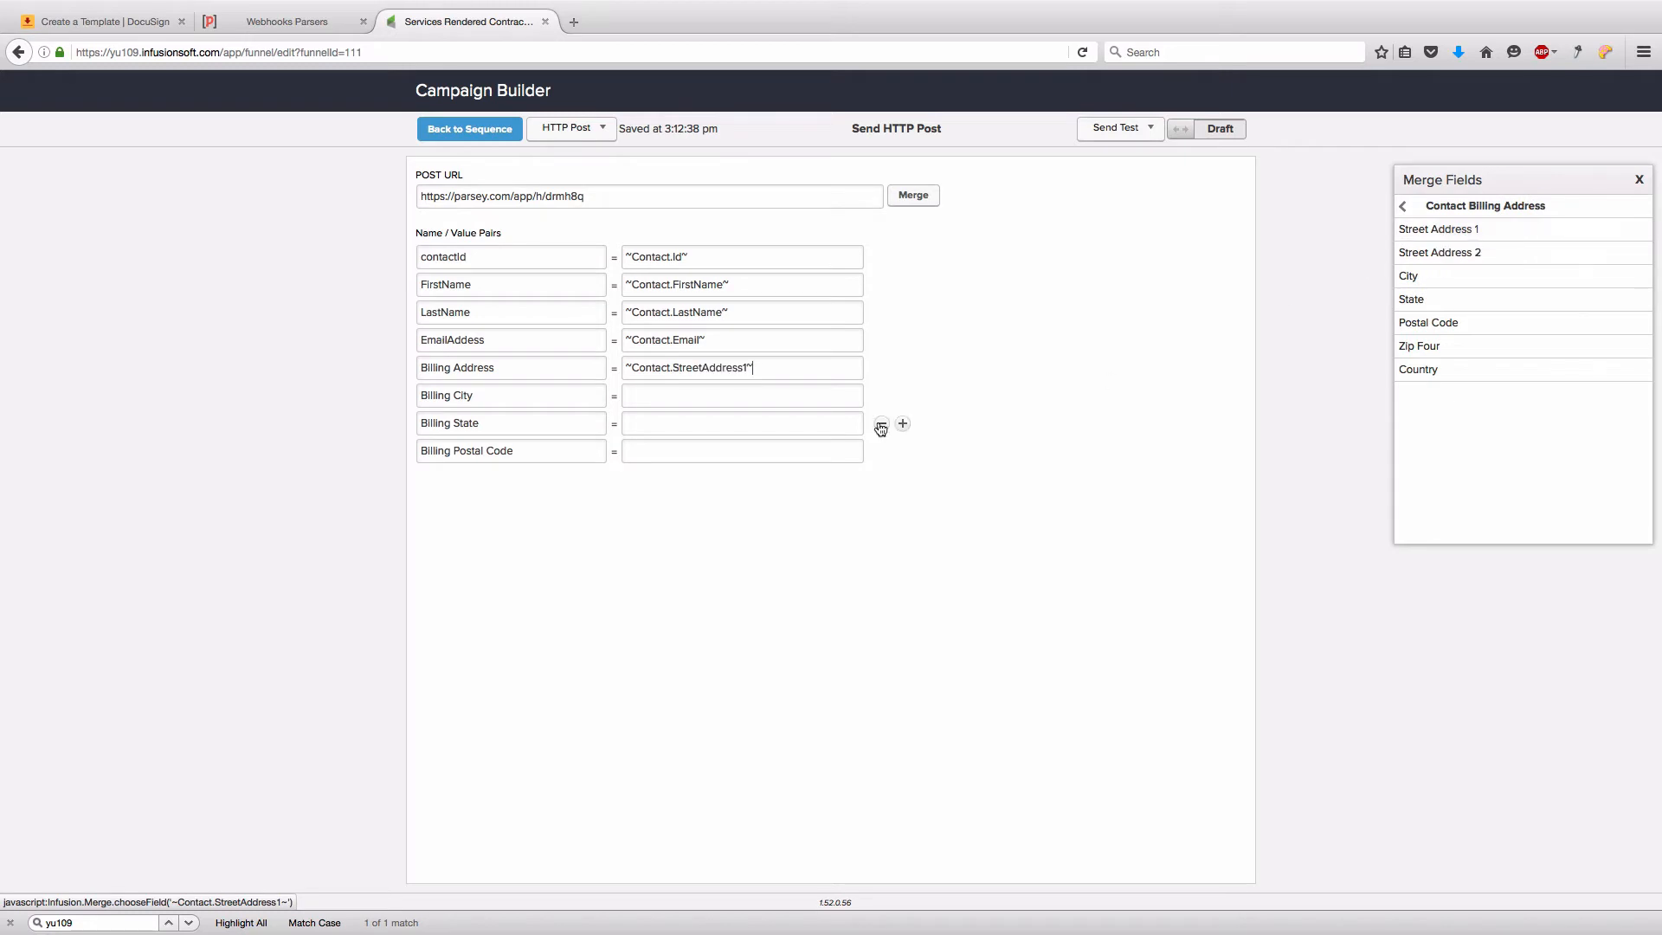
# - Map Billing City, State and Postal Code to City, State and ZipFour1, then mark Ready
pyautogui.click(780, 399)
pyautogui.click(1437, 277)
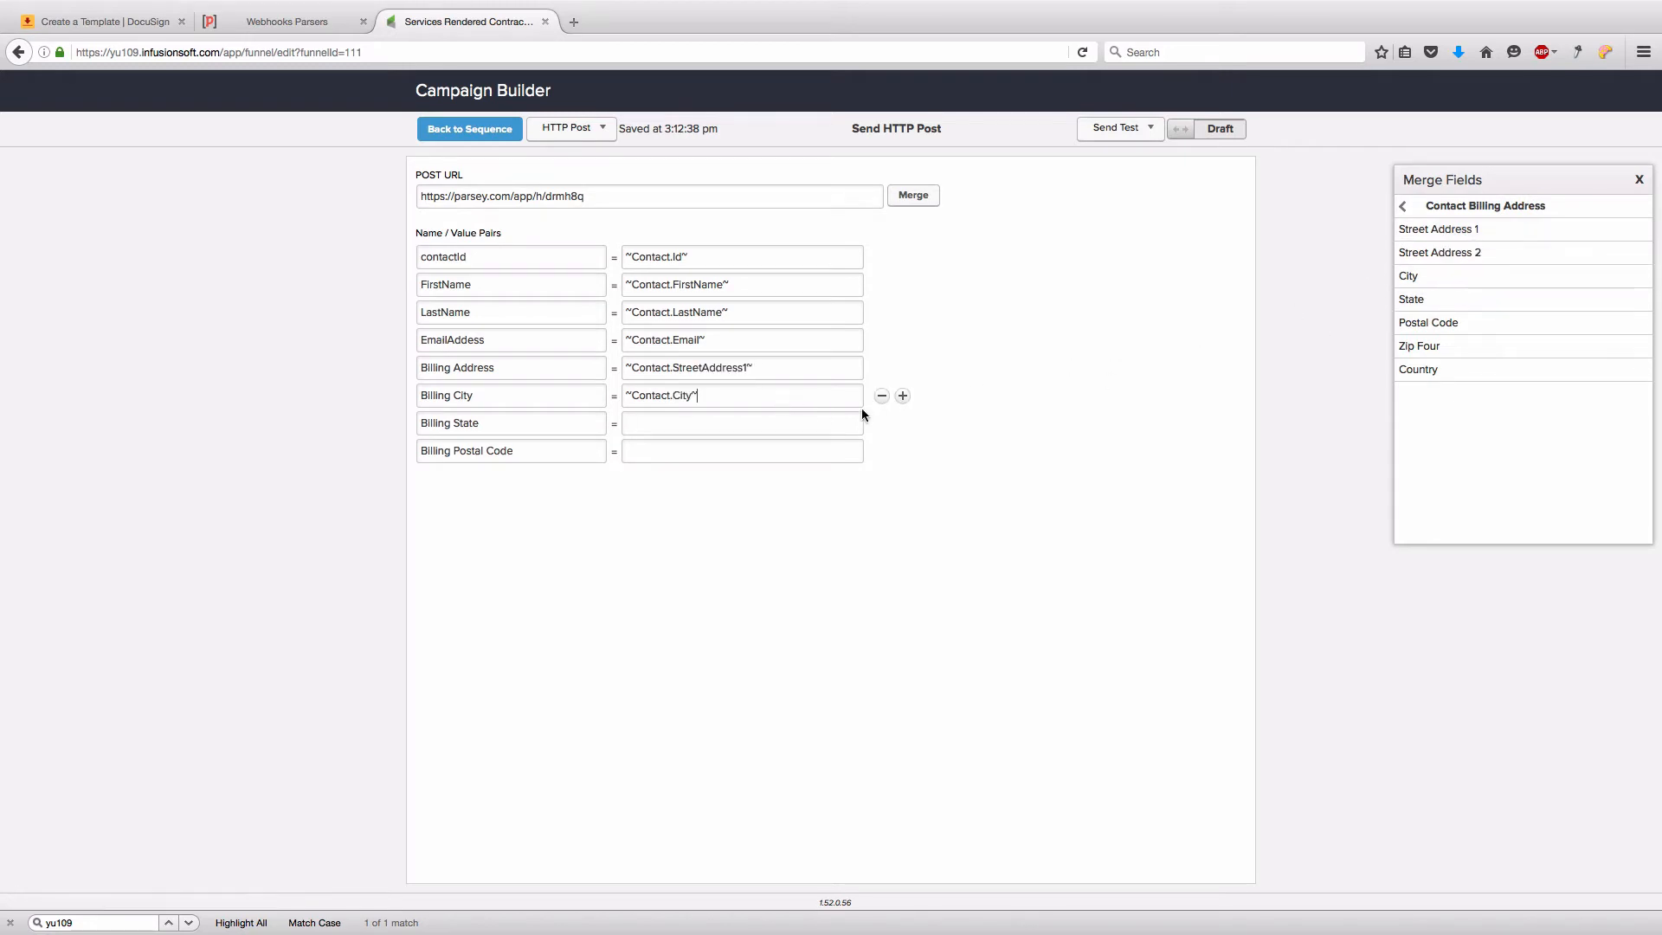
pyautogui.click(1431, 300)
pyautogui.click(764, 454)
pyautogui.click(1418, 346)
pyautogui.click(1212, 132)
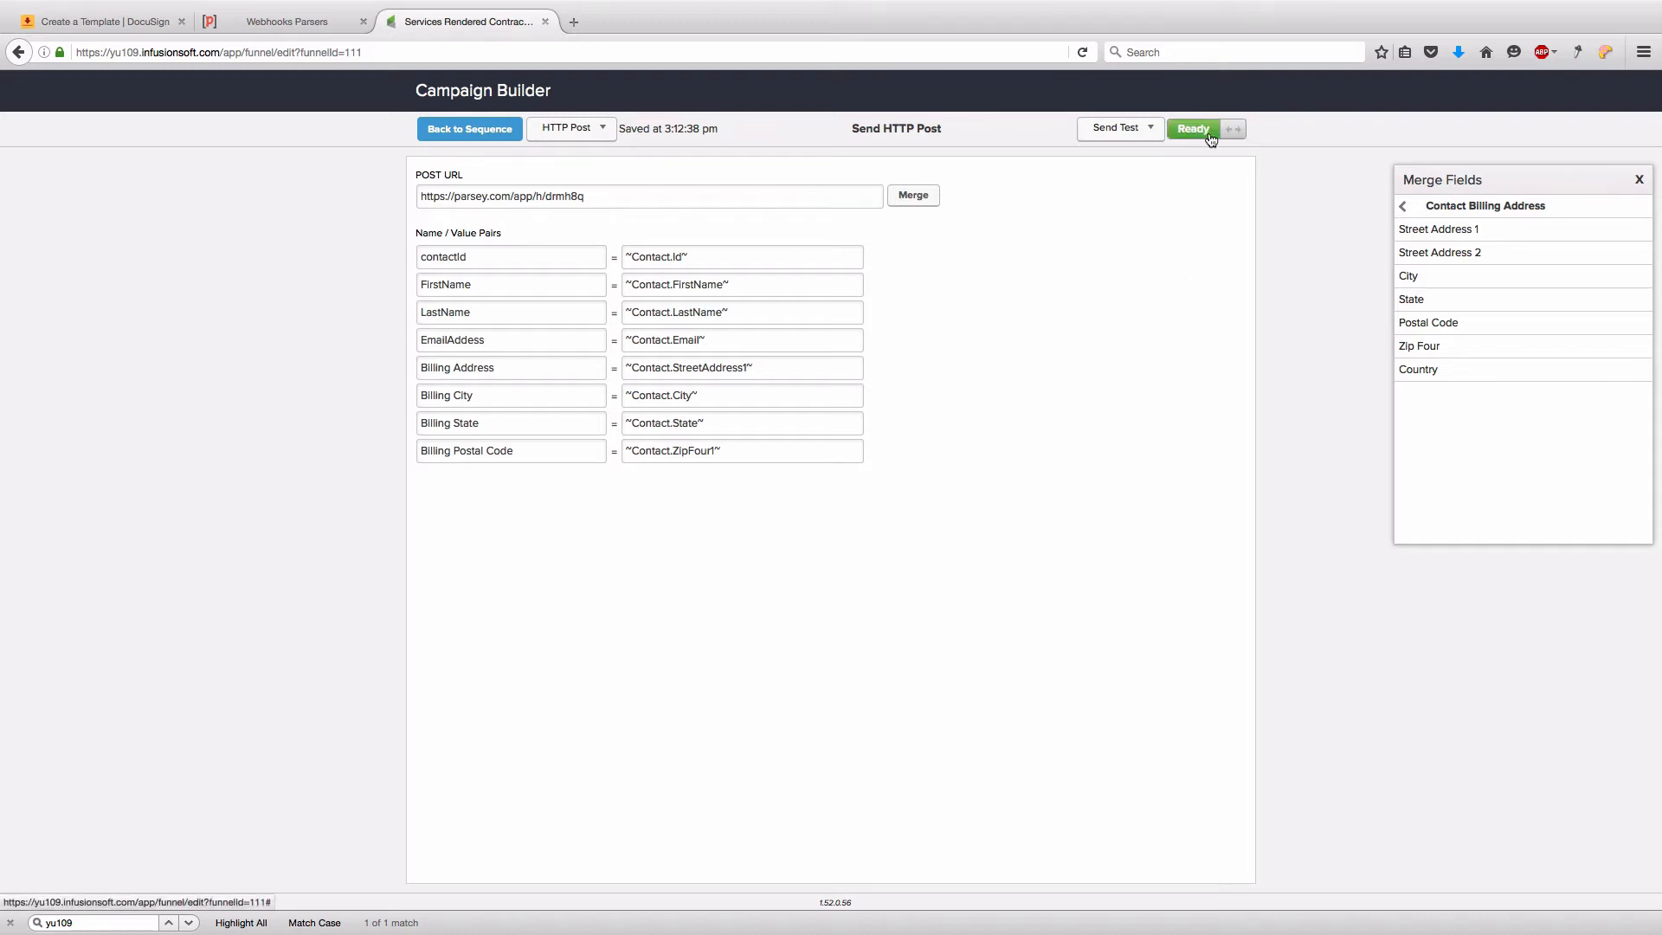
# - Set the sequence to Ready, then publish the Services Rendered Contract Campaign and confirm
pyautogui.click(485, 134)
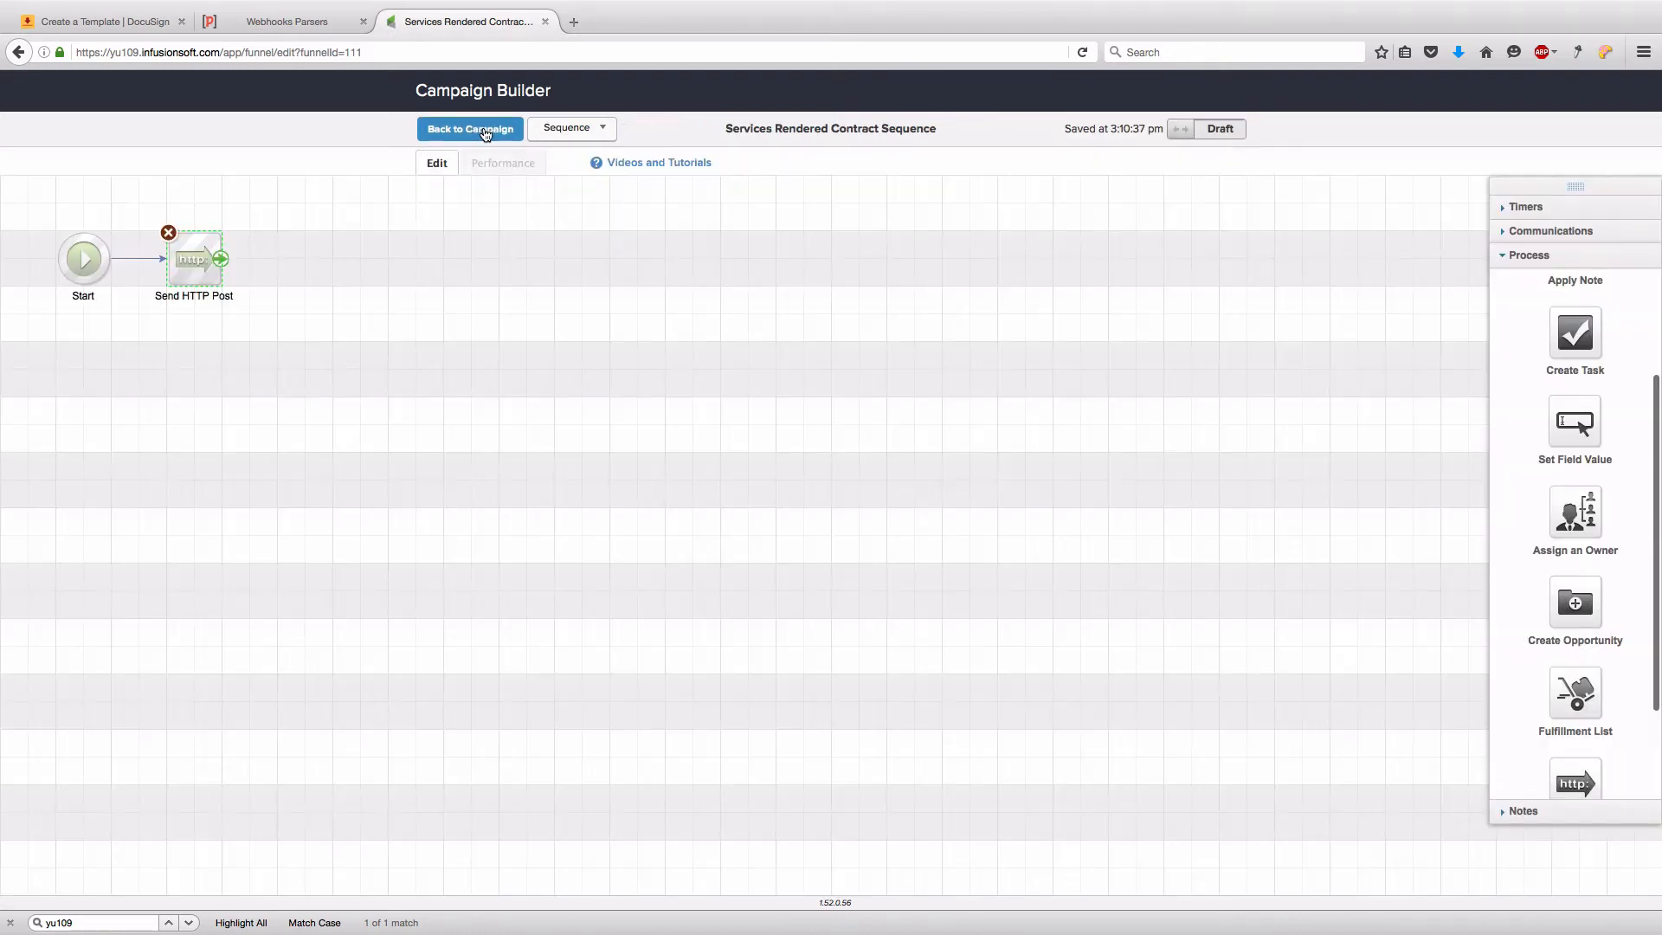
pyautogui.click(1203, 132)
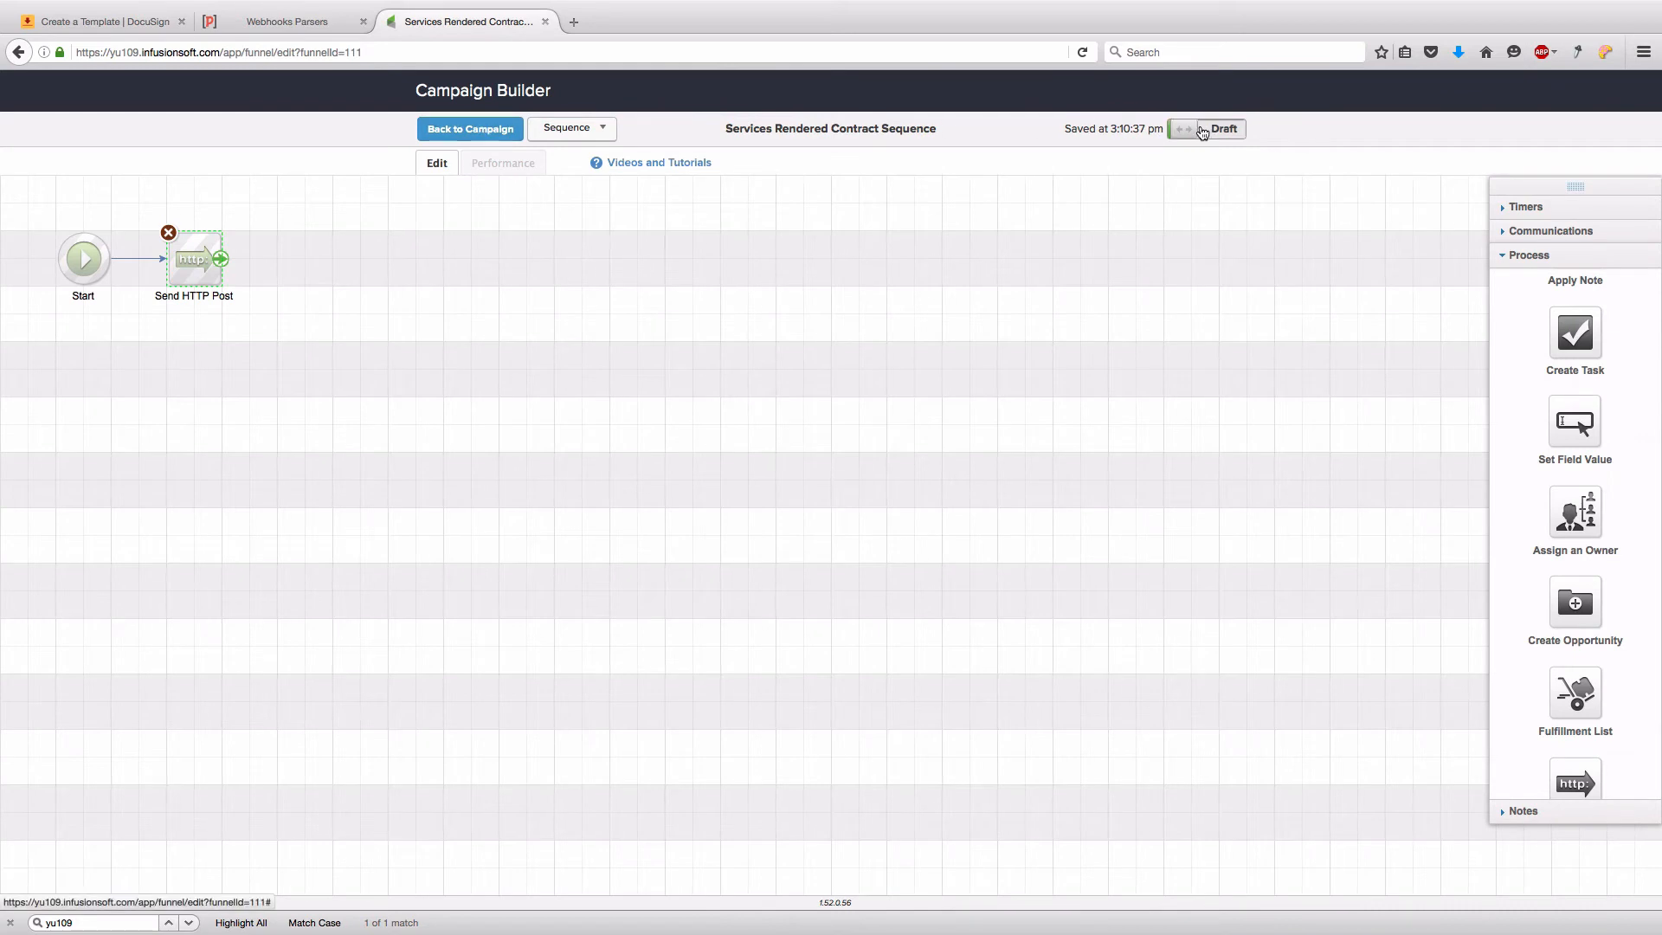
pyautogui.click(481, 139)
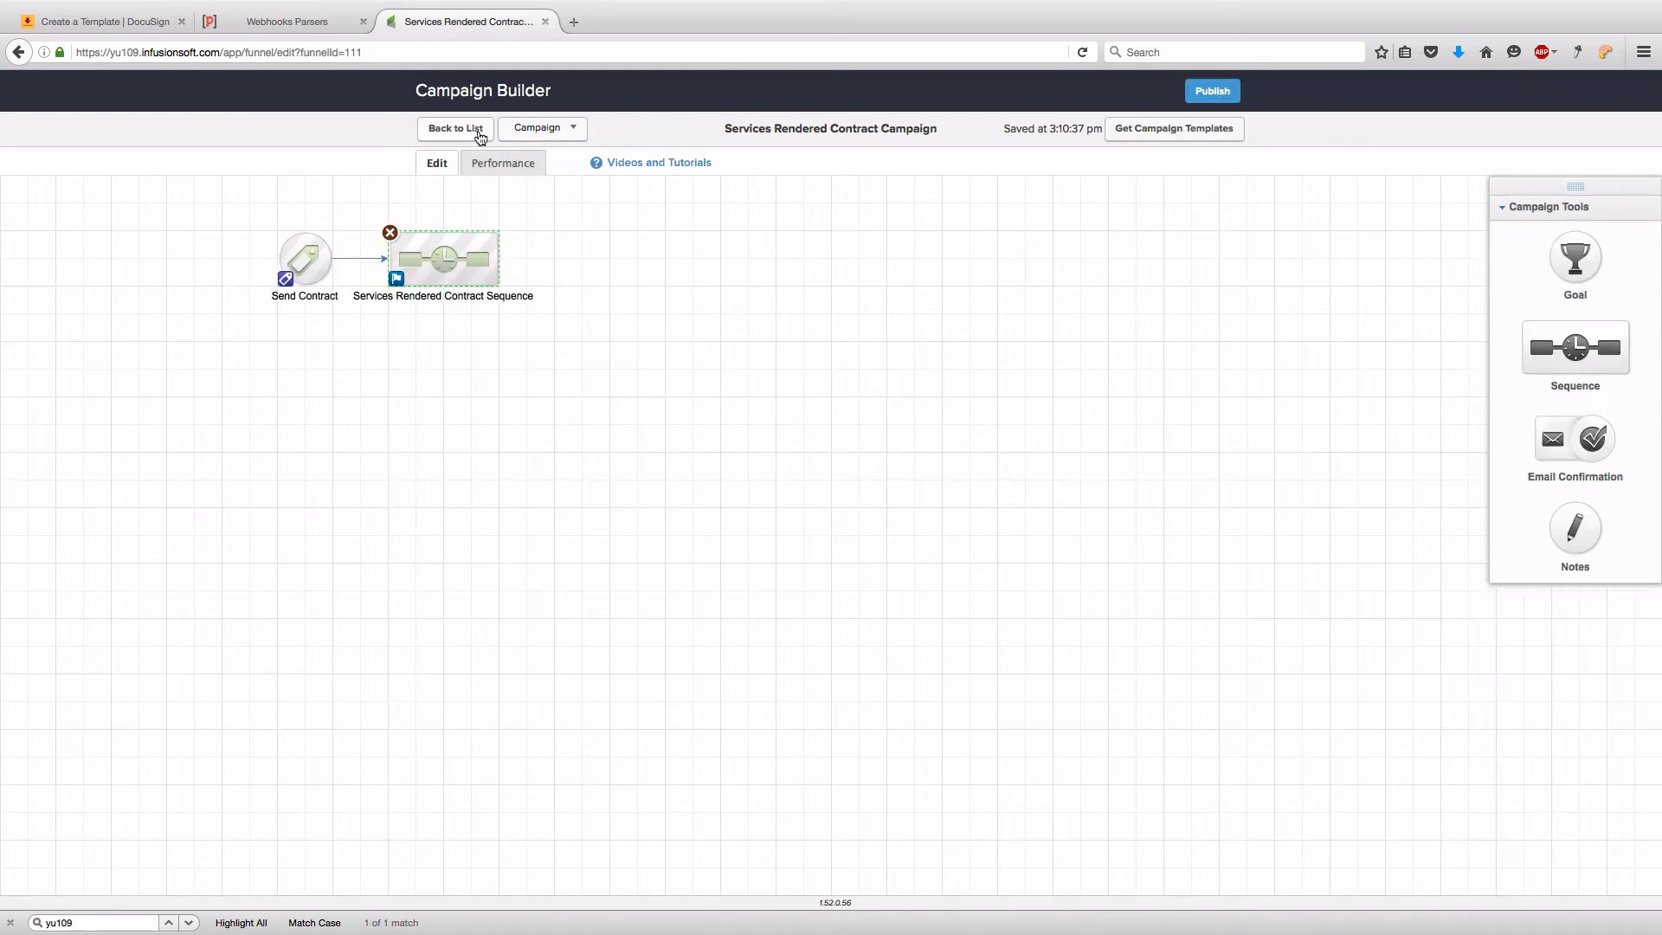
pyautogui.click(1207, 94)
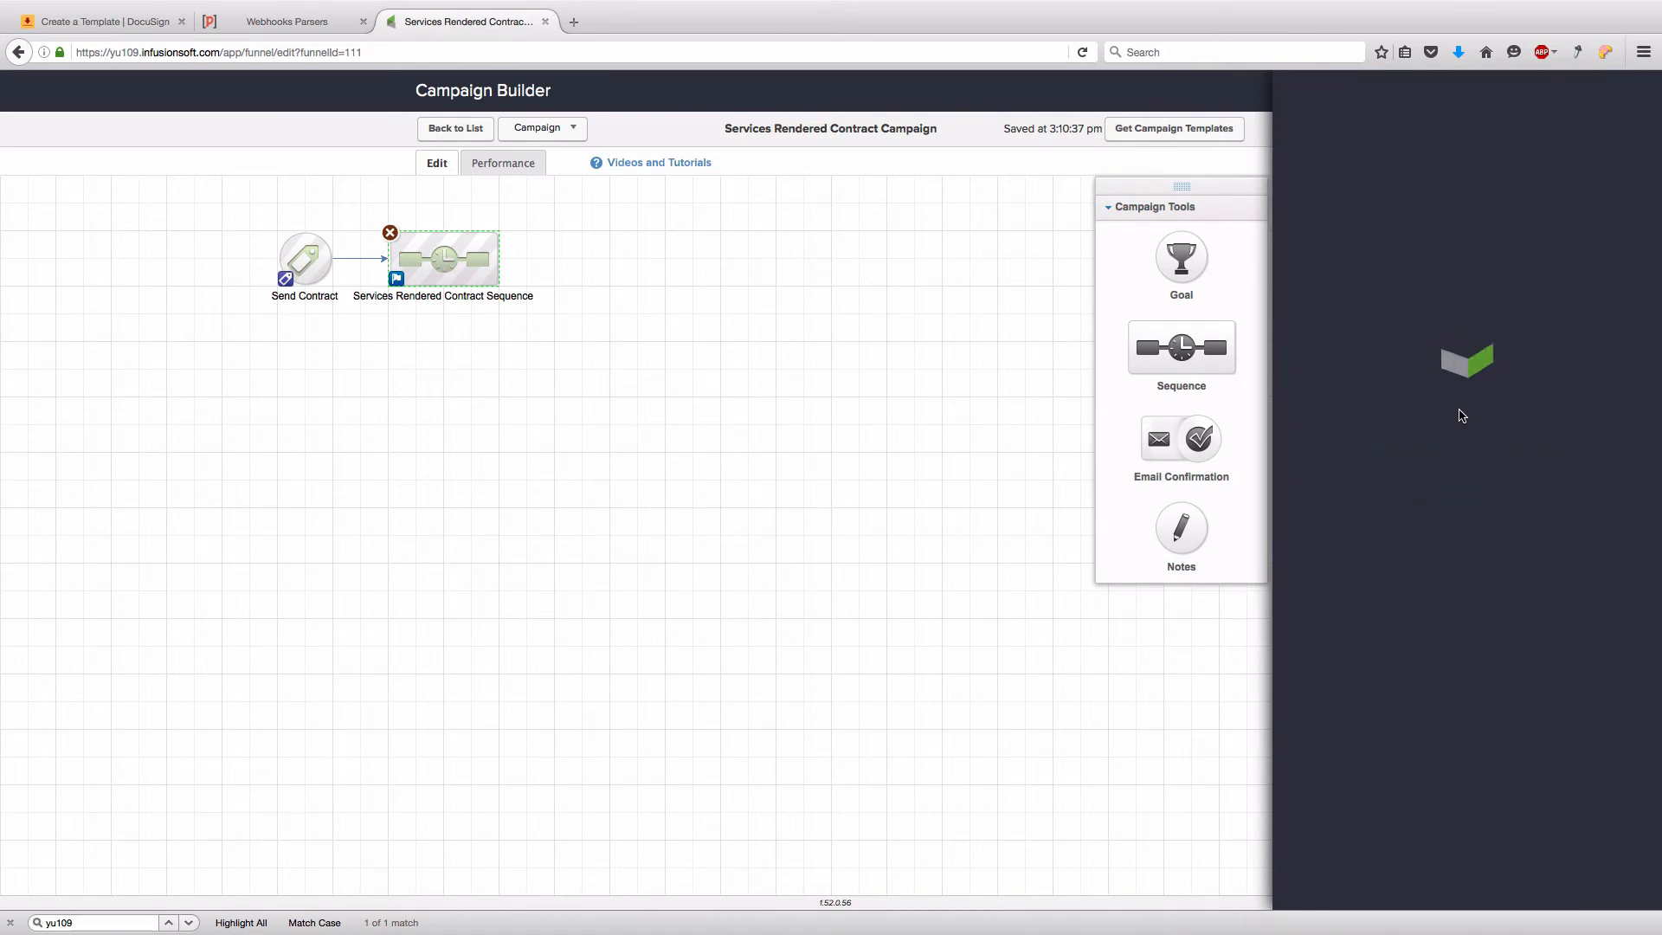
pyautogui.click(1597, 509)
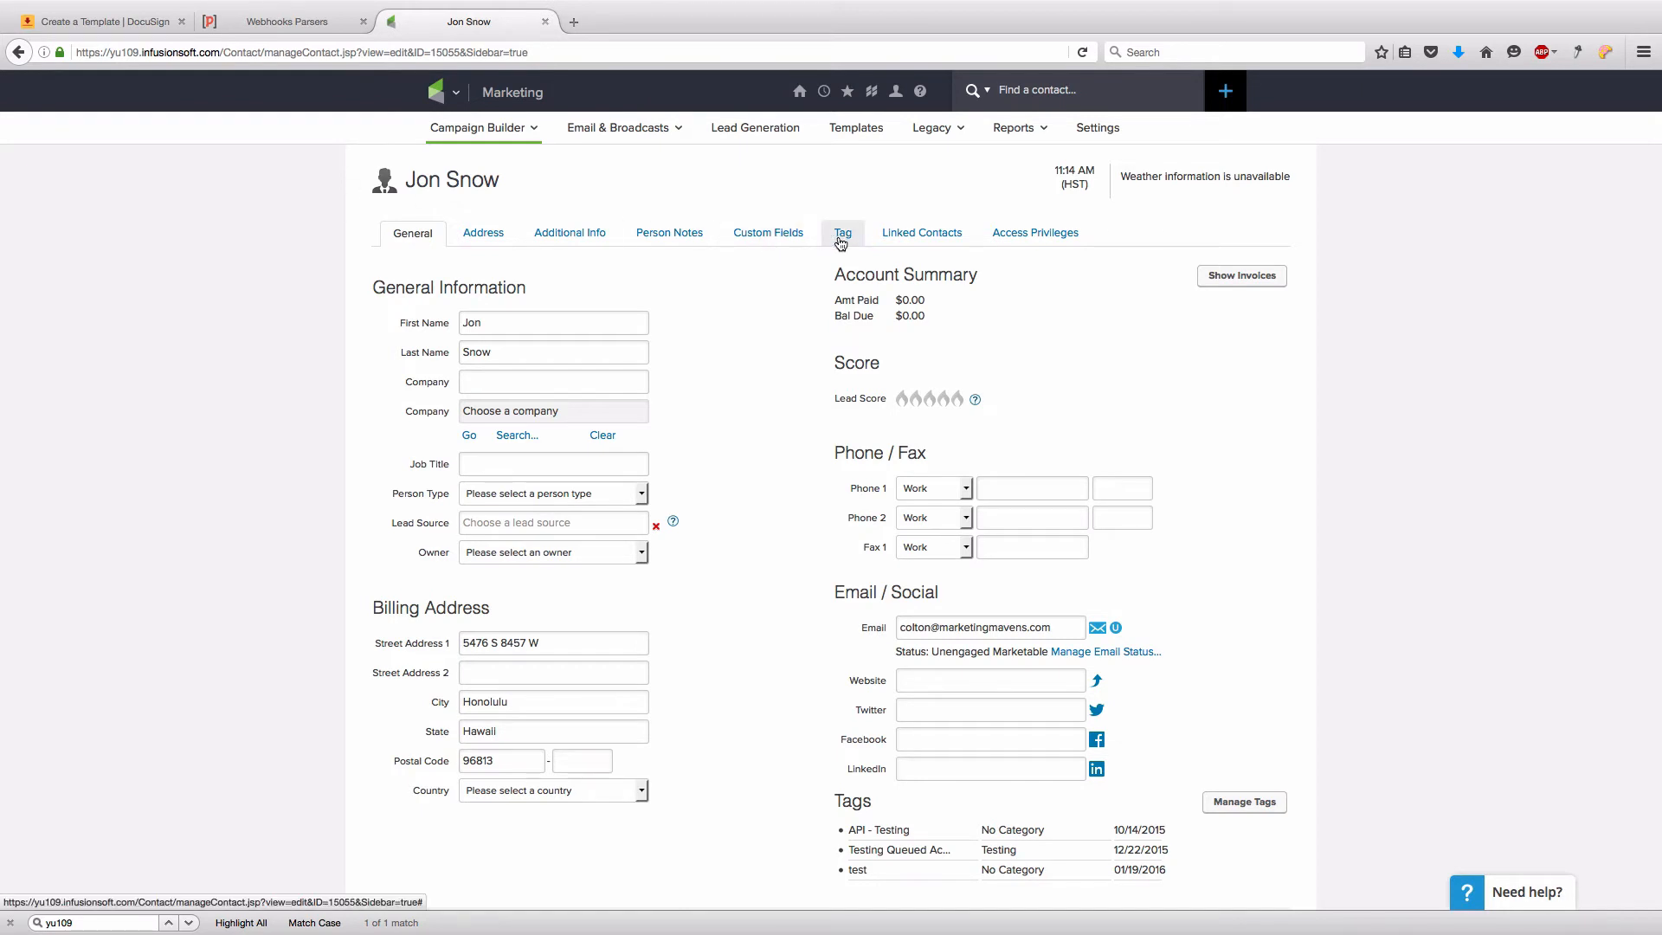
# - Apply the DocuSign tag 'Send Services Rendered Contract' to the test contact in Infusionsoft
pyautogui.click(841, 243)
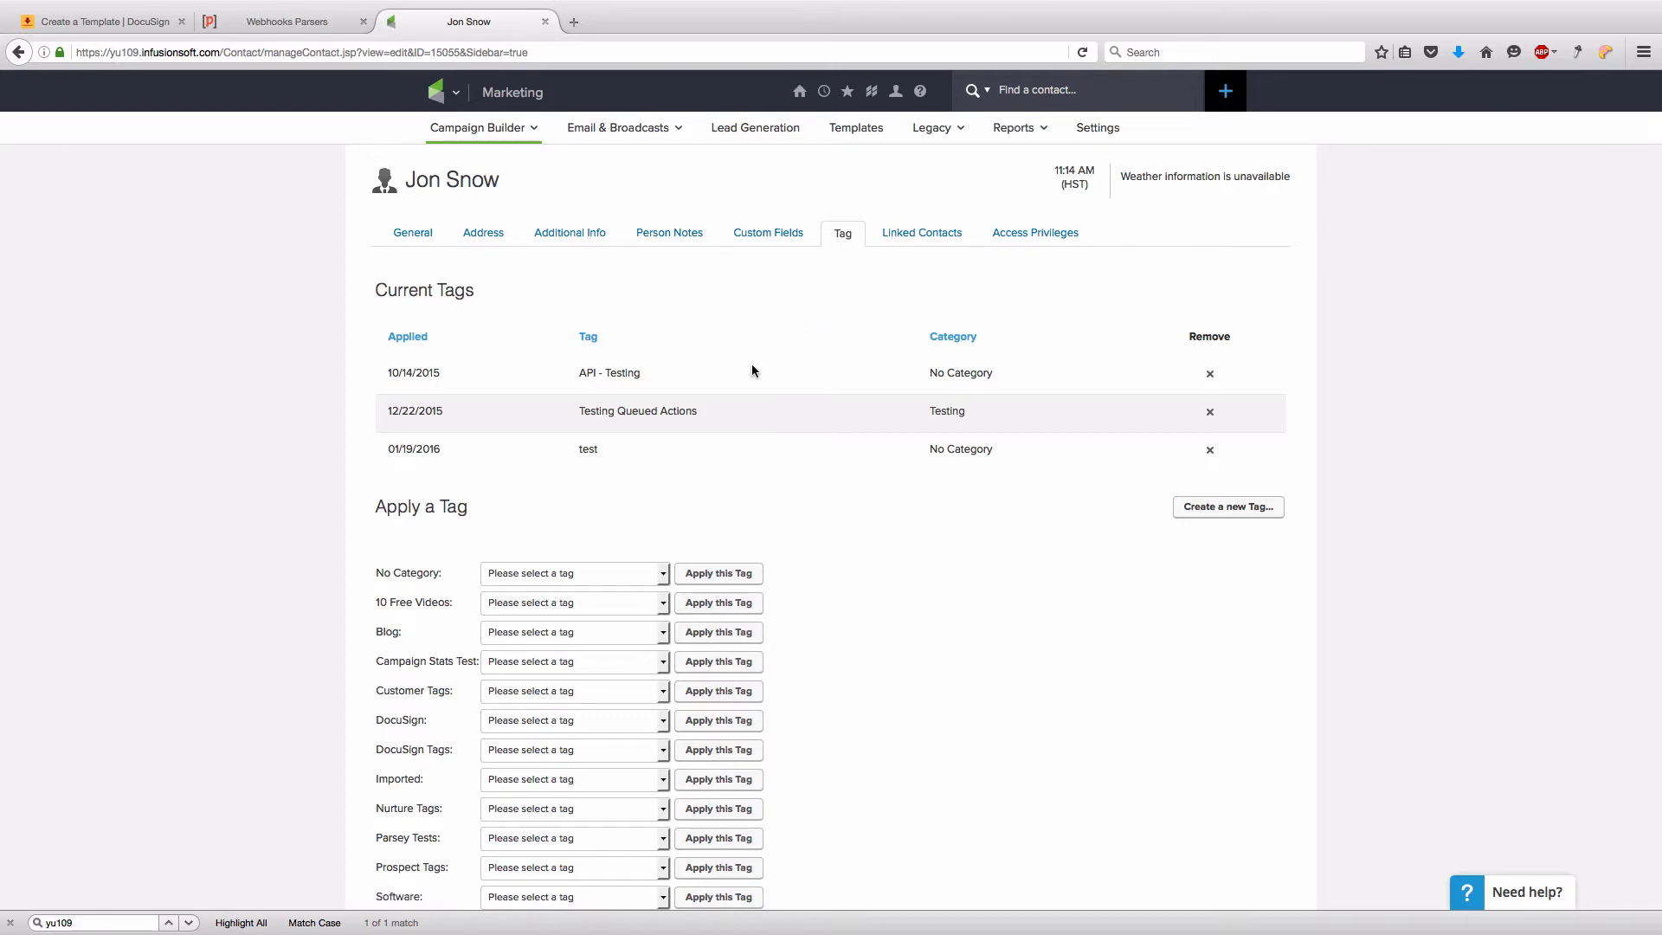
pyautogui.click(585, 751)
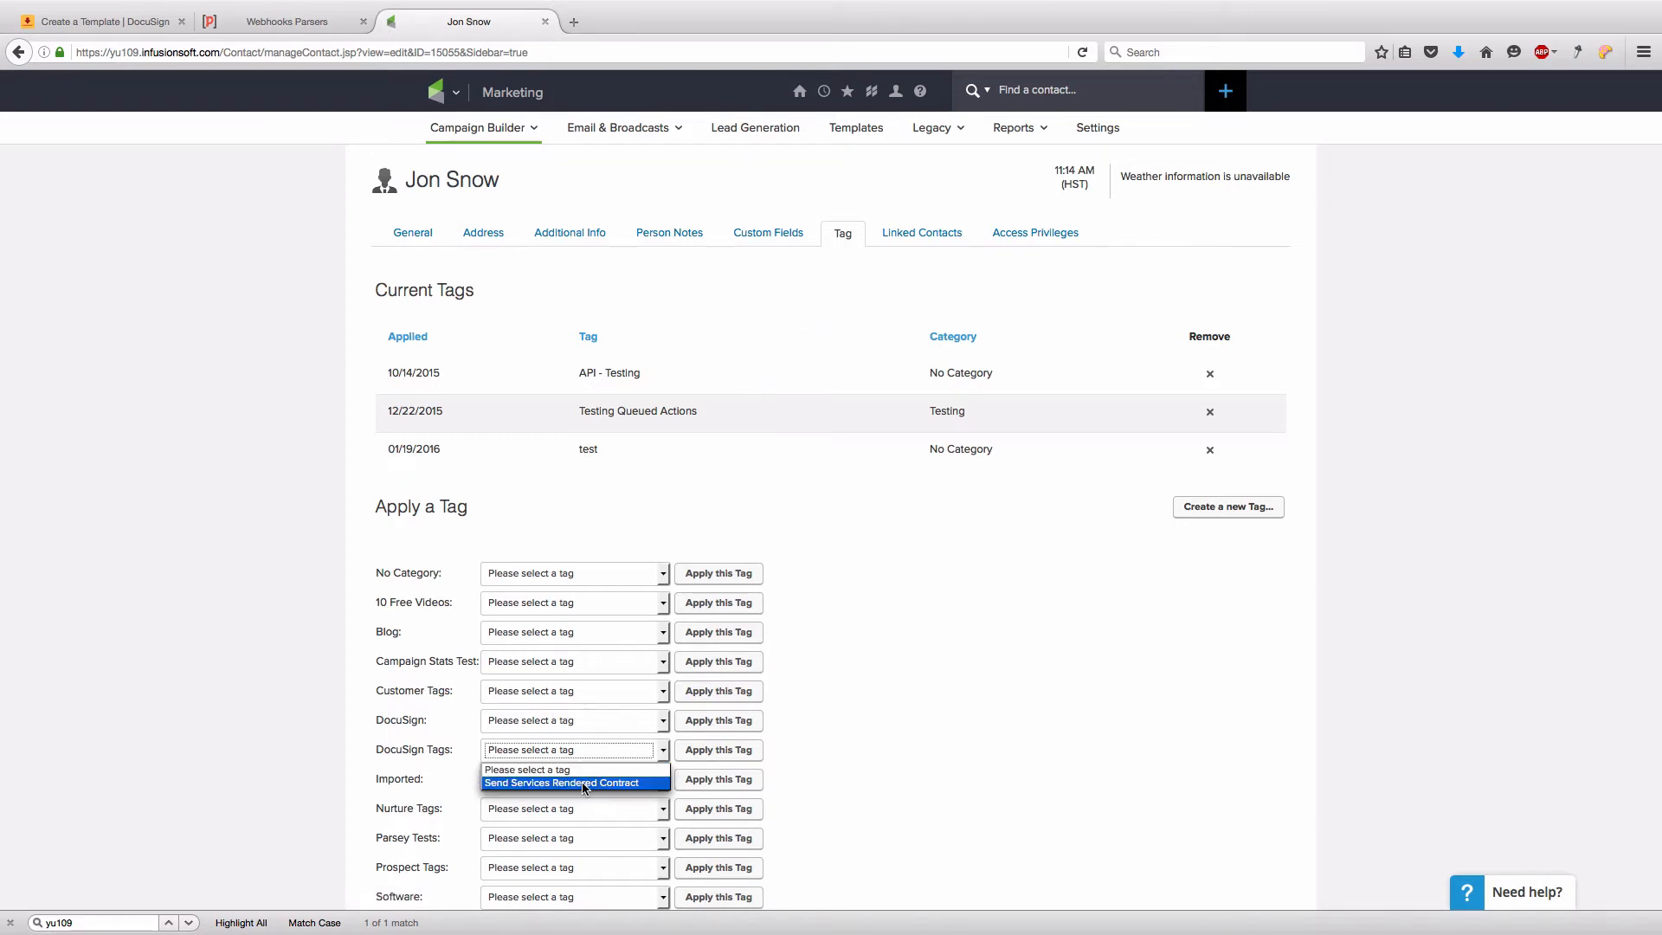
pyautogui.click(584, 784)
pyautogui.click(717, 750)
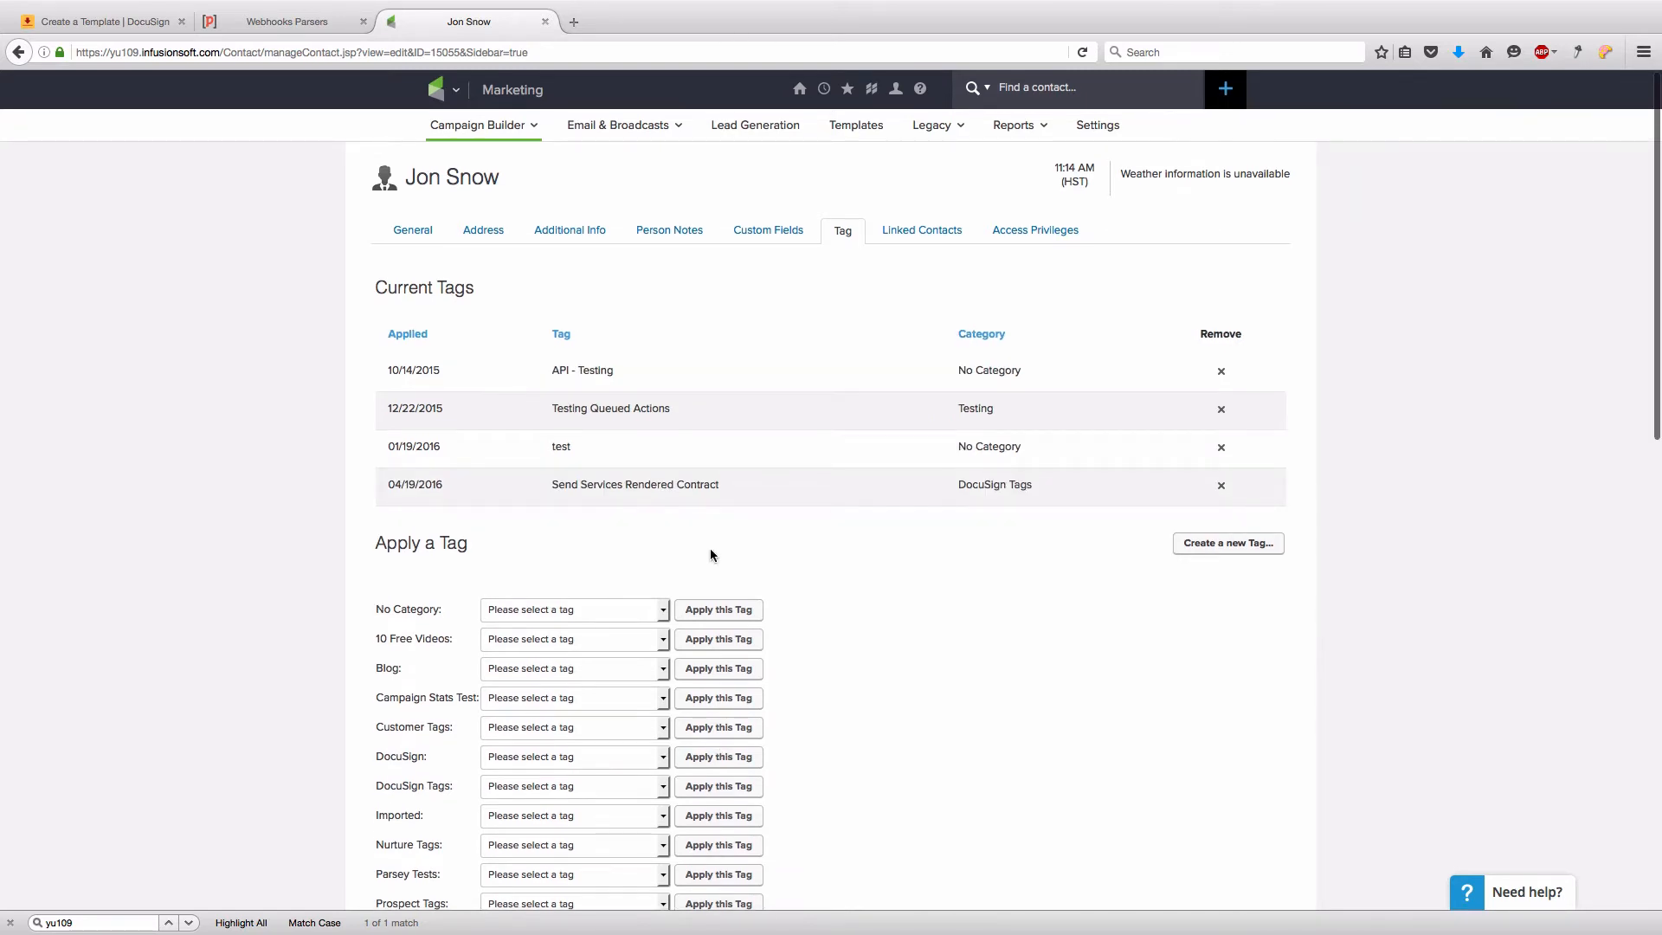
pyautogui.hotkey('ctrl', 'shift', 'Tab')
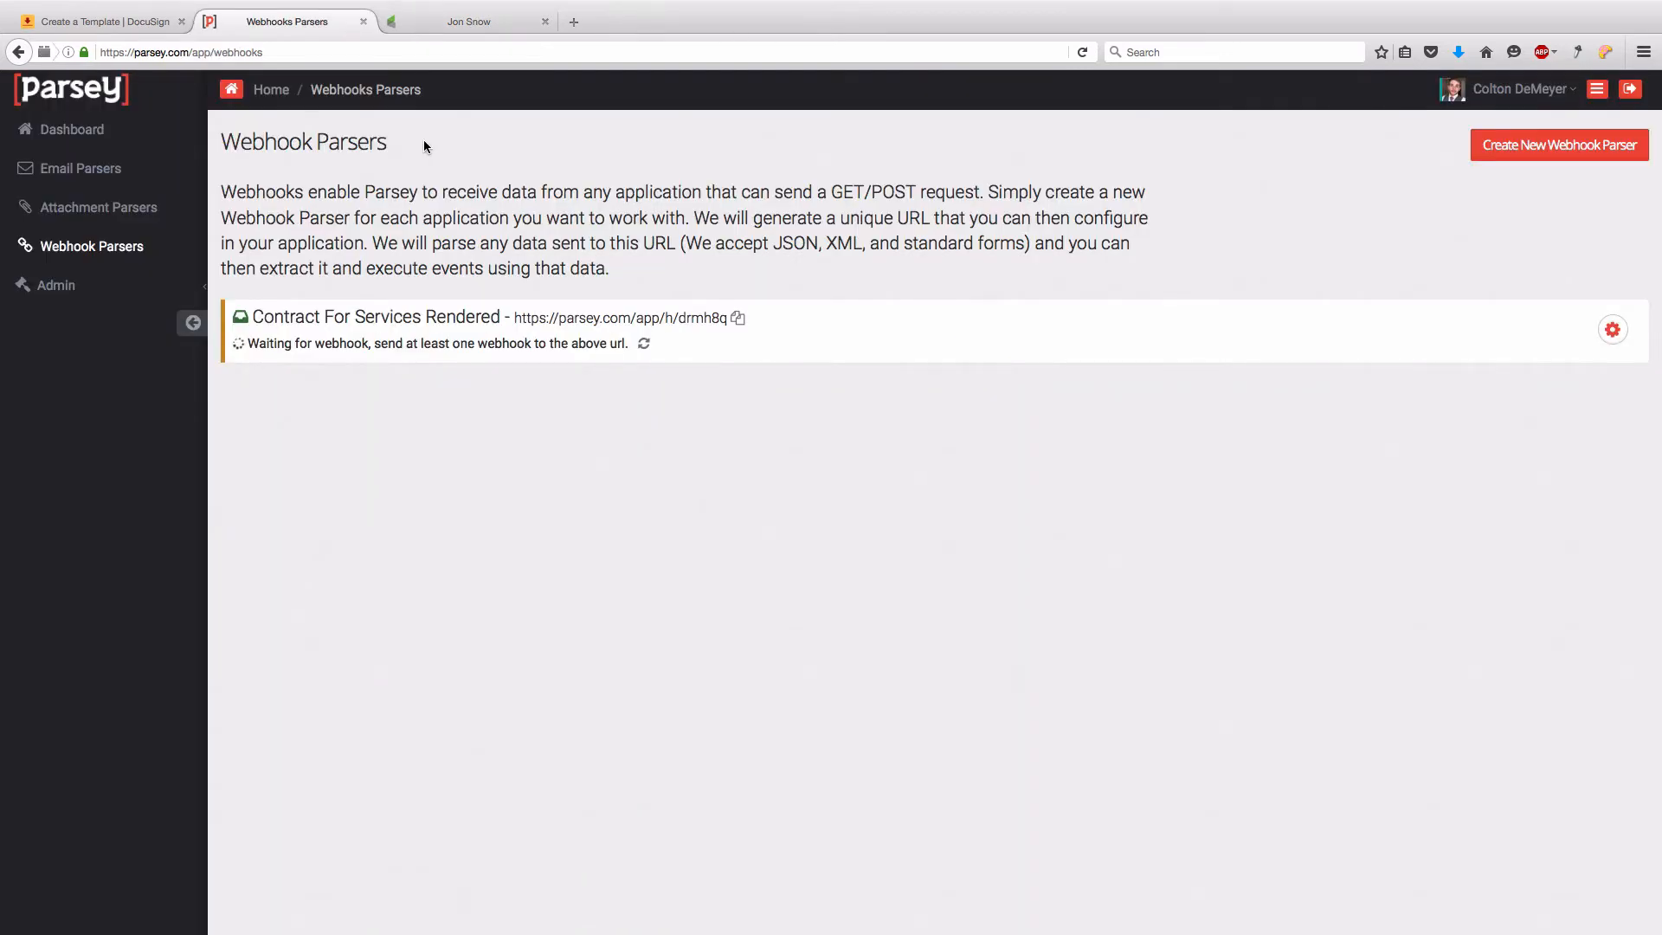
# - Refresh the webhook data and extract all eight fields, including ContactId, Billing_Address and FirstName
pyautogui.click(645, 346)
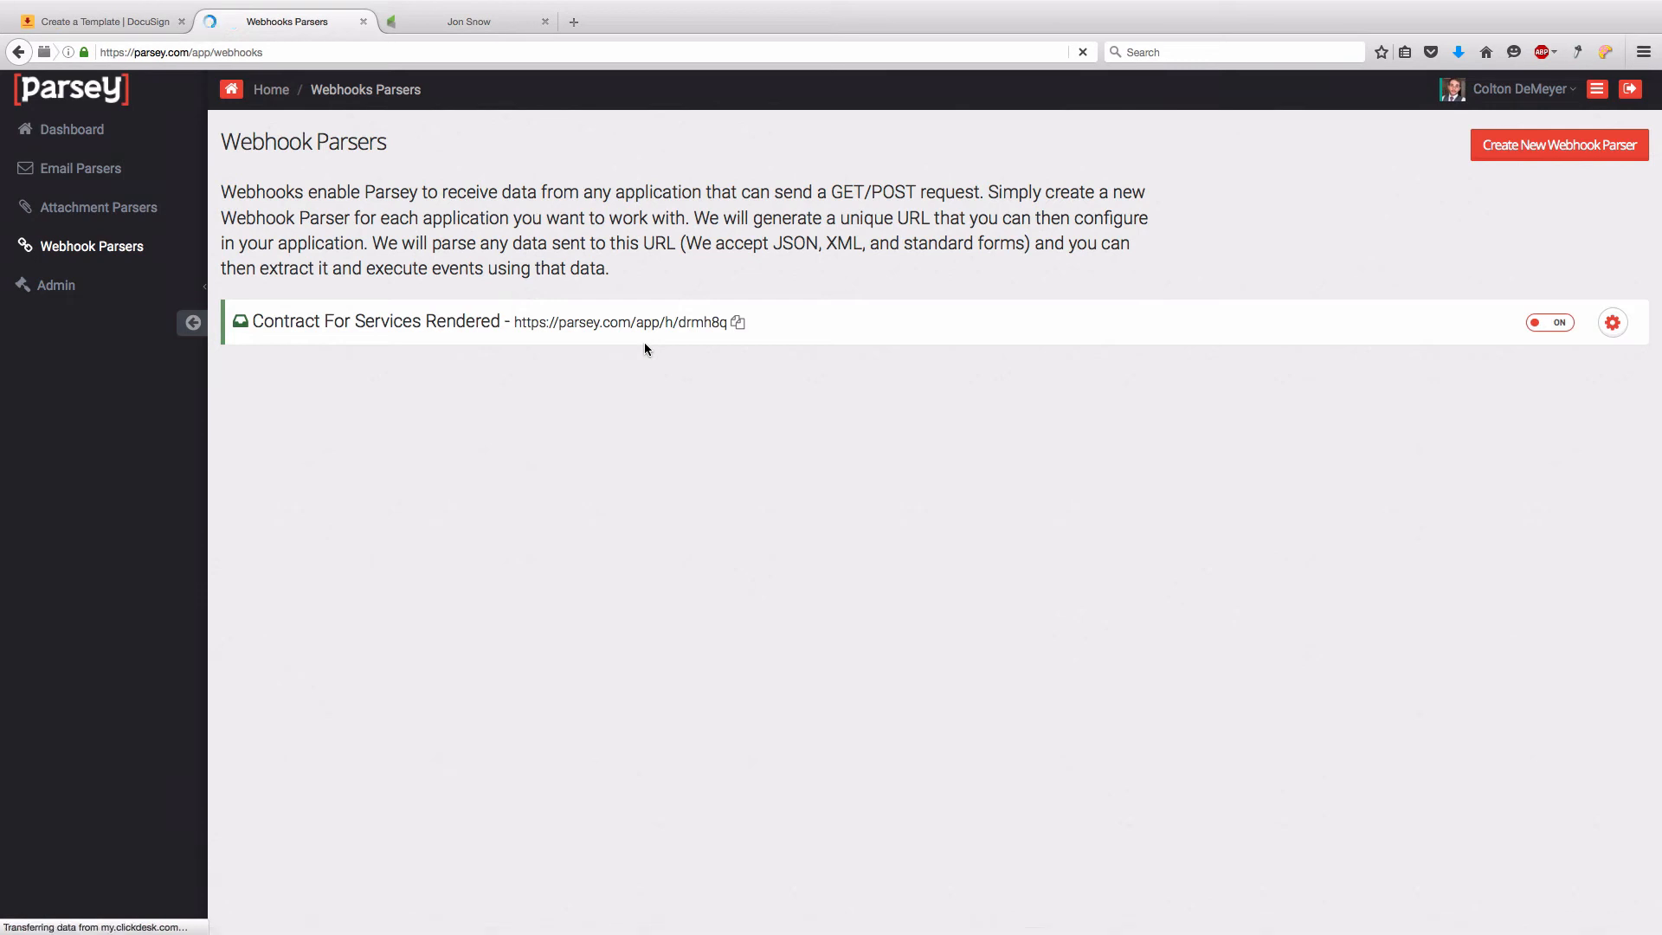
pyautogui.click(1613, 323)
pyautogui.click(1570, 364)
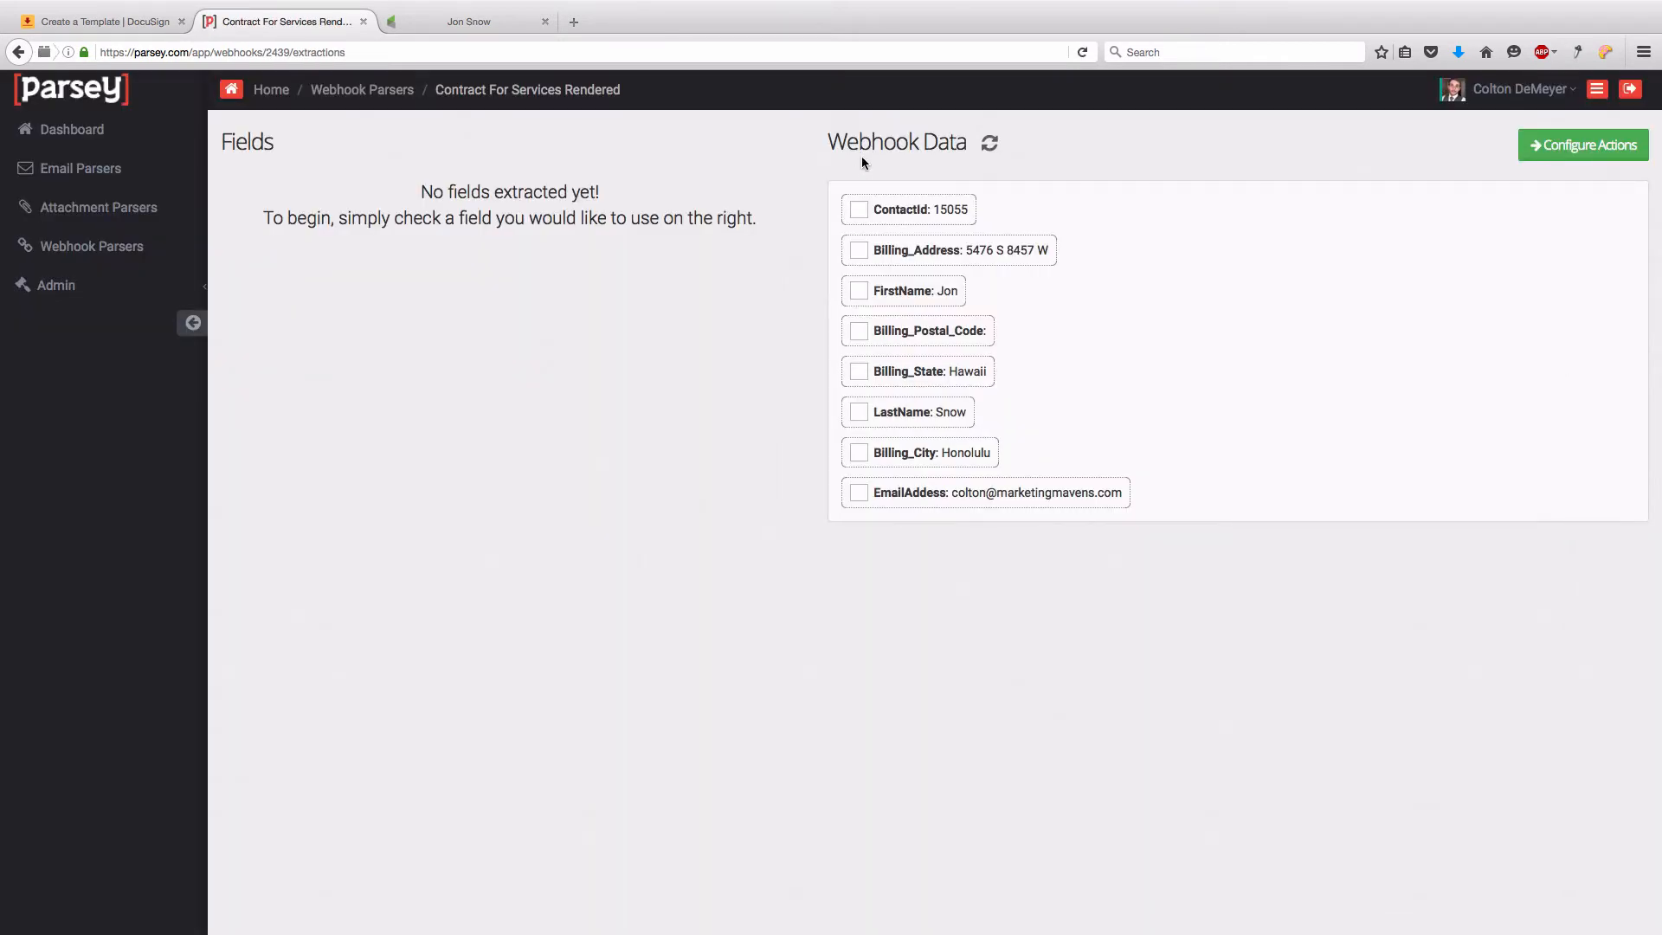
pyautogui.click(857, 211)
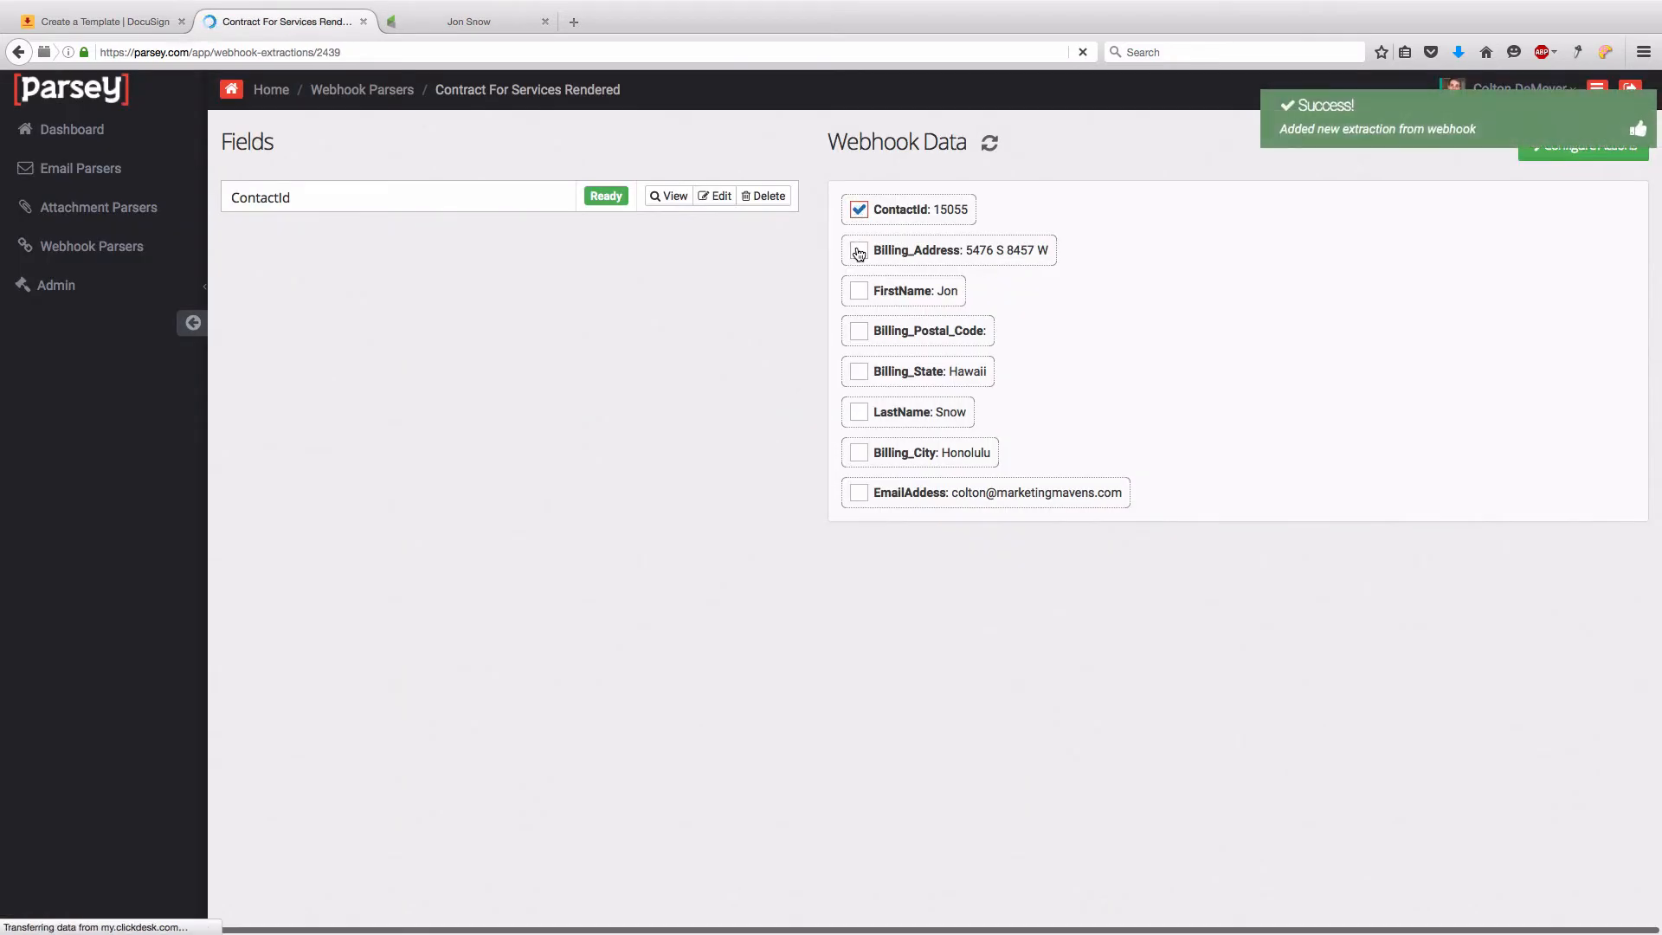
pyautogui.click(859, 251)
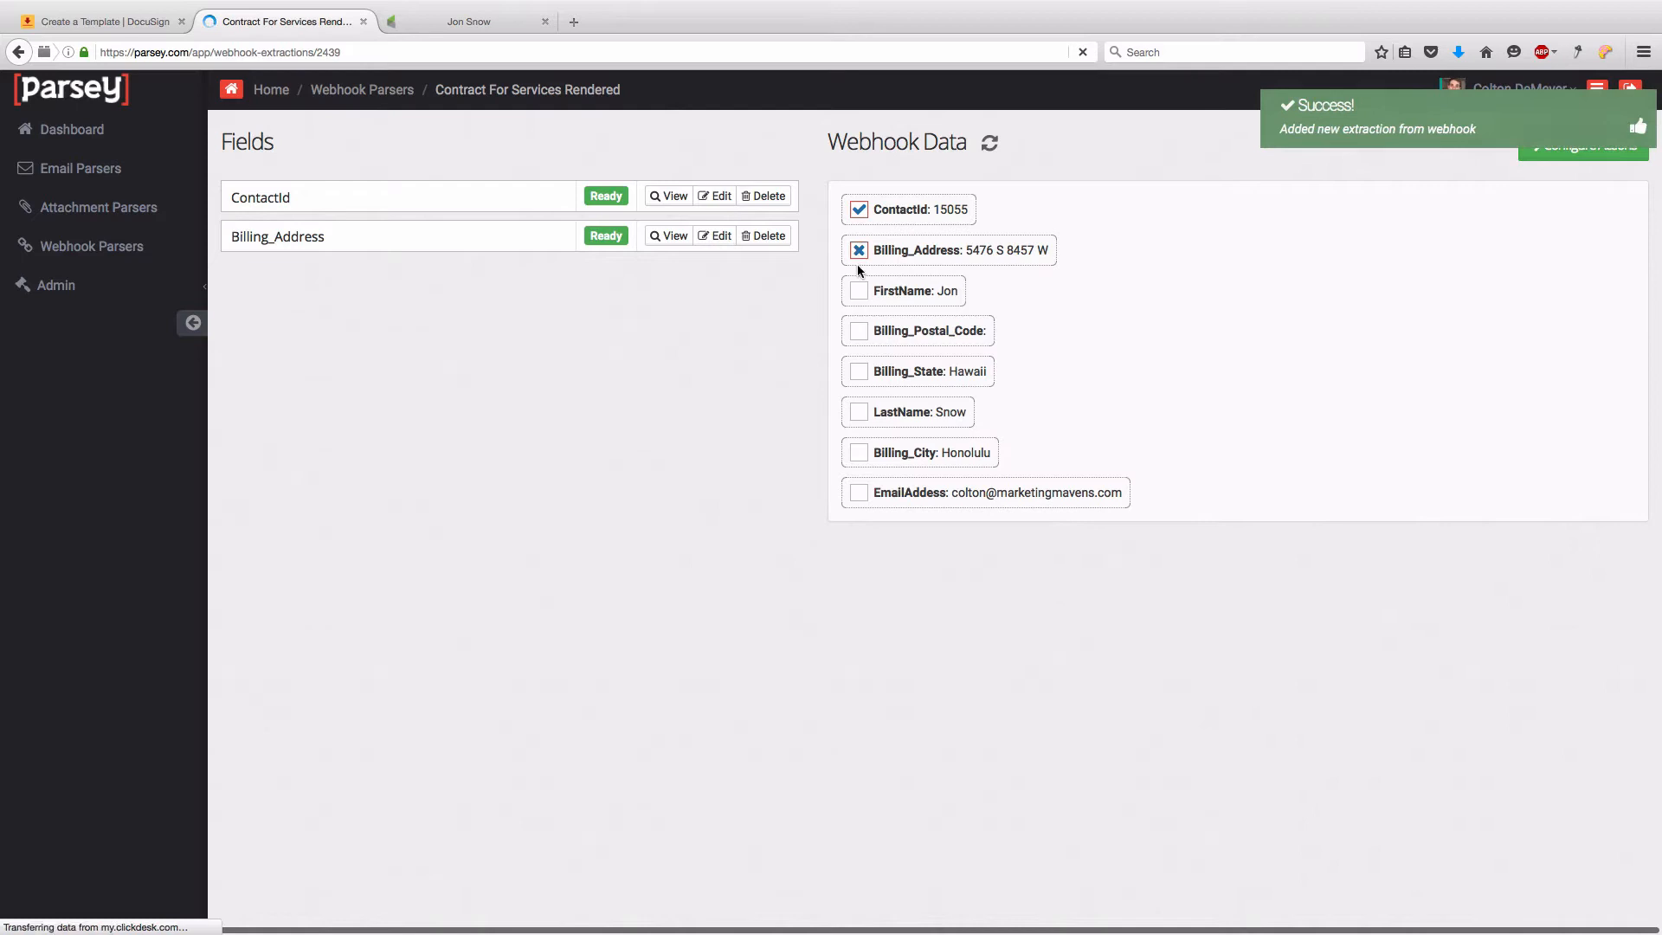
pyautogui.click(857, 292)
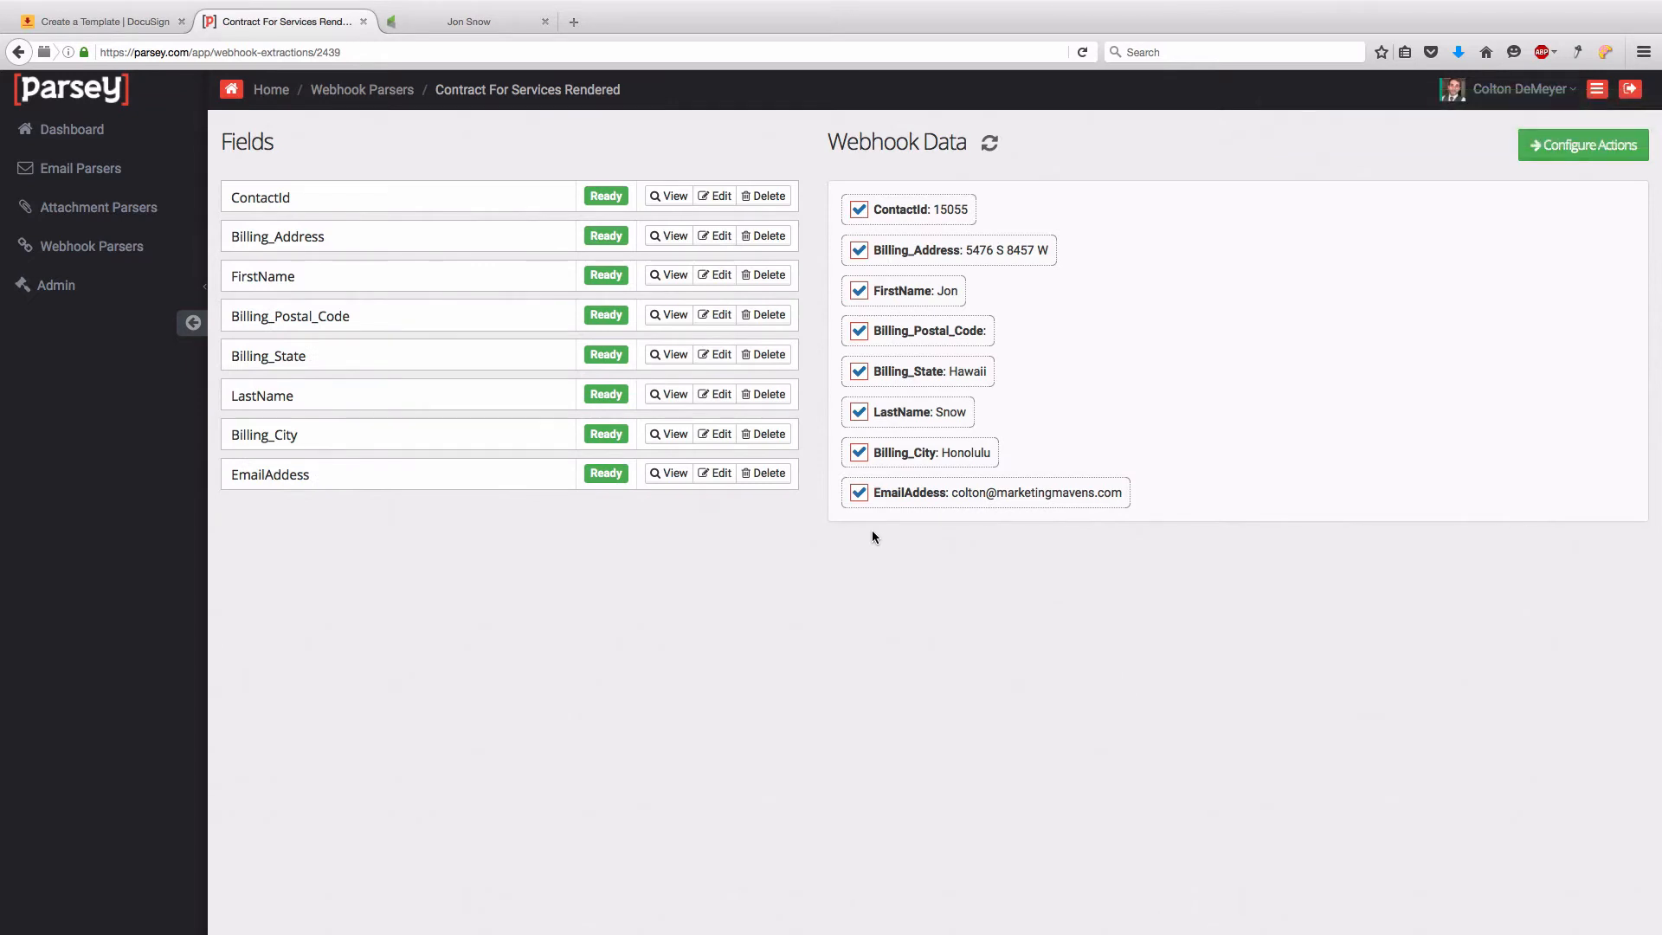
pyautogui.click(1567, 147)
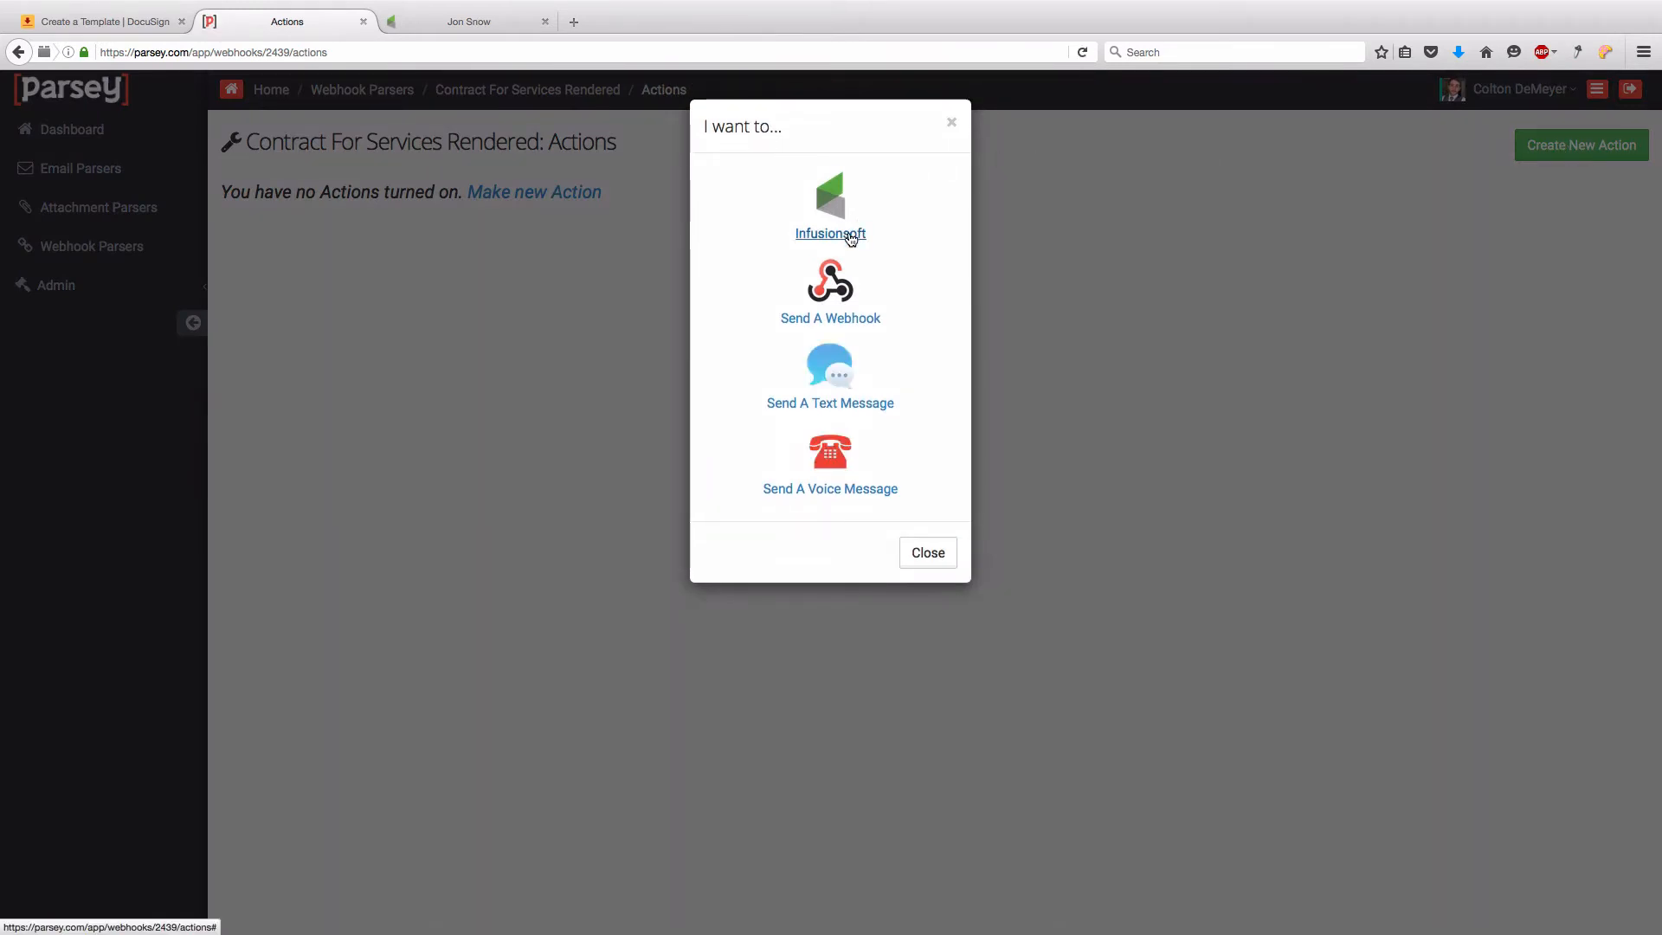
# - Create an Infusionsoft action linked to the other saved Infusionsoft account and save it
pyautogui.click(847, 234)
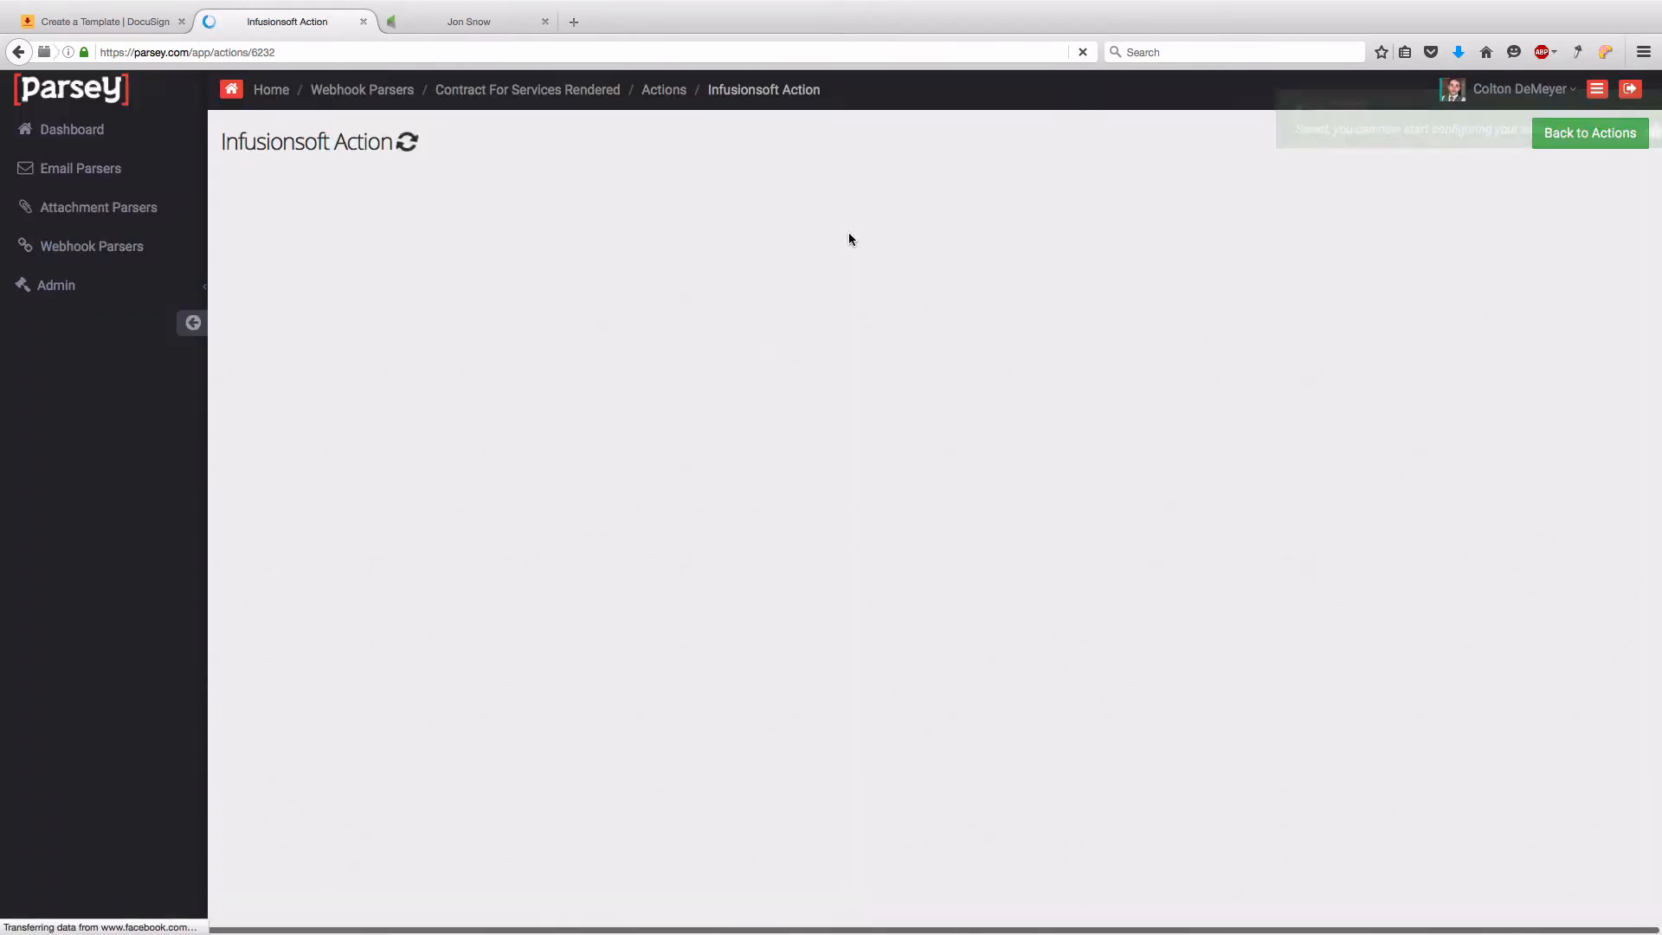
pyautogui.click(408, 253)
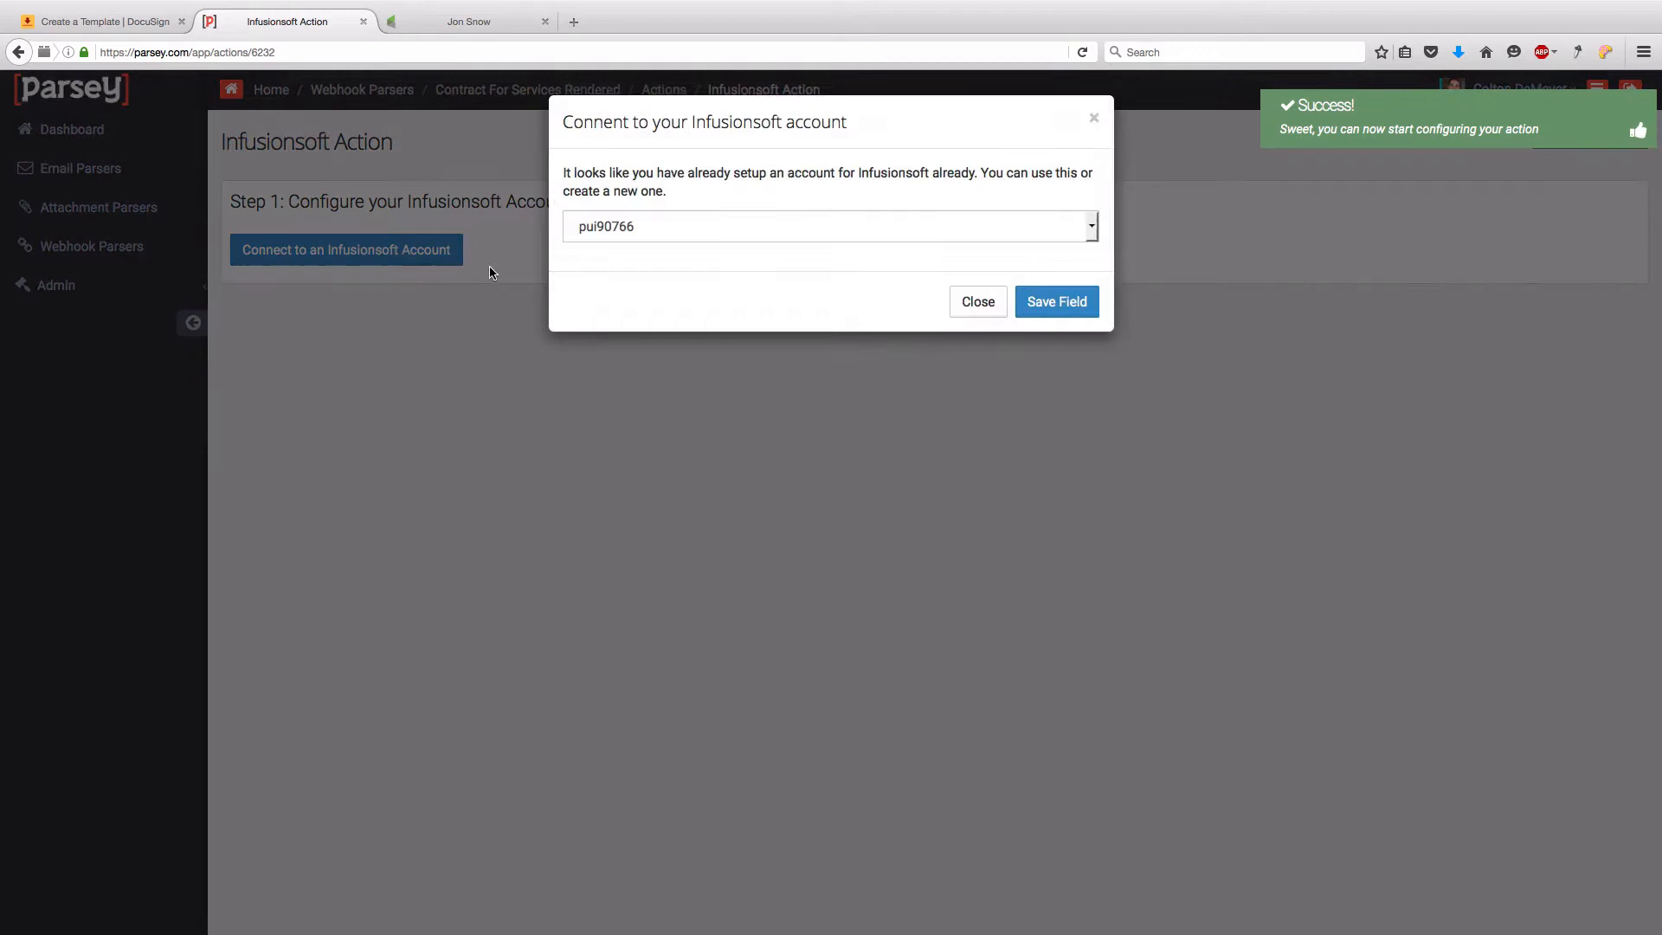
pyautogui.click(716, 231)
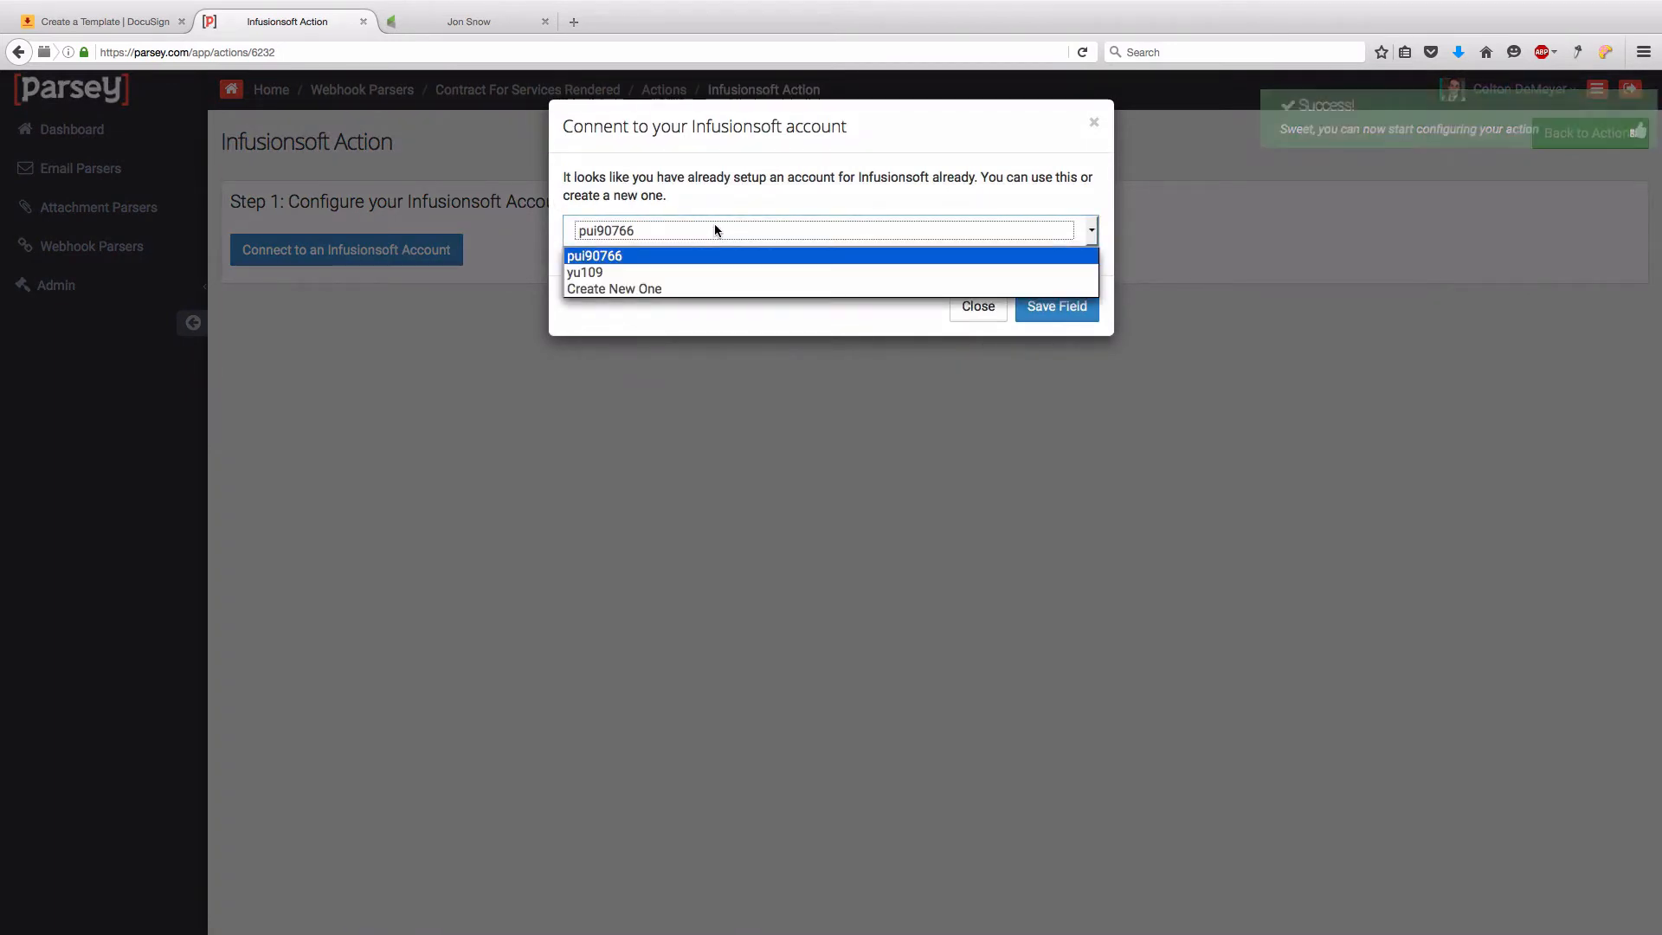
pyautogui.click(716, 227)
pyautogui.click(456, 26)
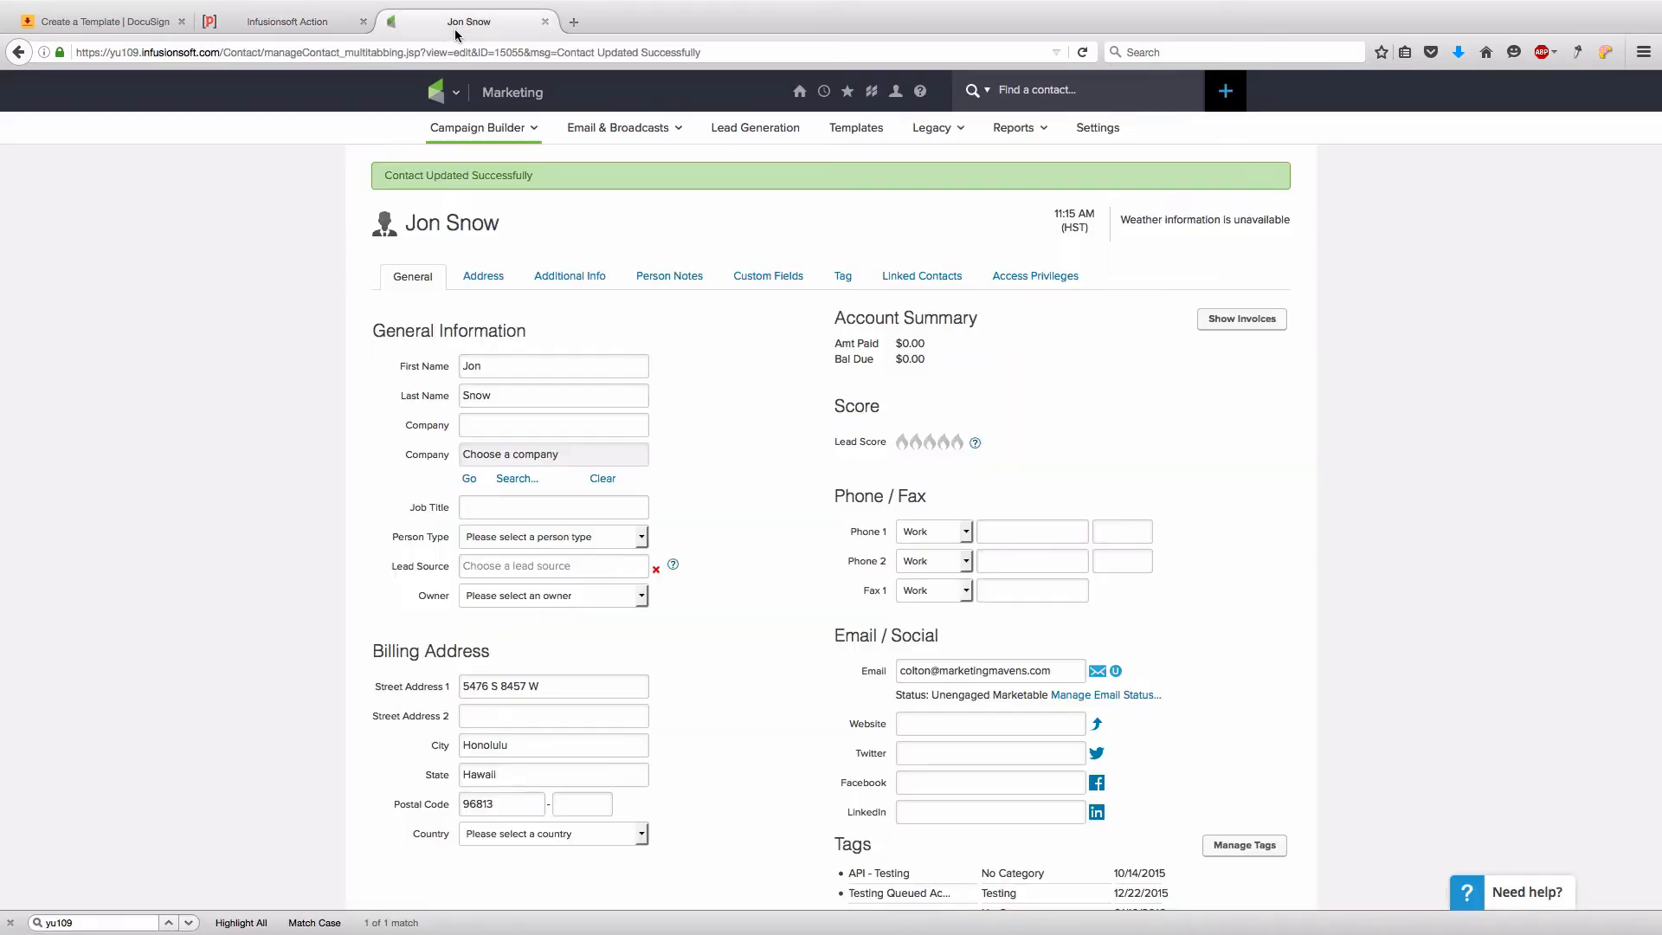
pyautogui.click(299, 25)
pyautogui.click(699, 232)
pyautogui.click(731, 272)
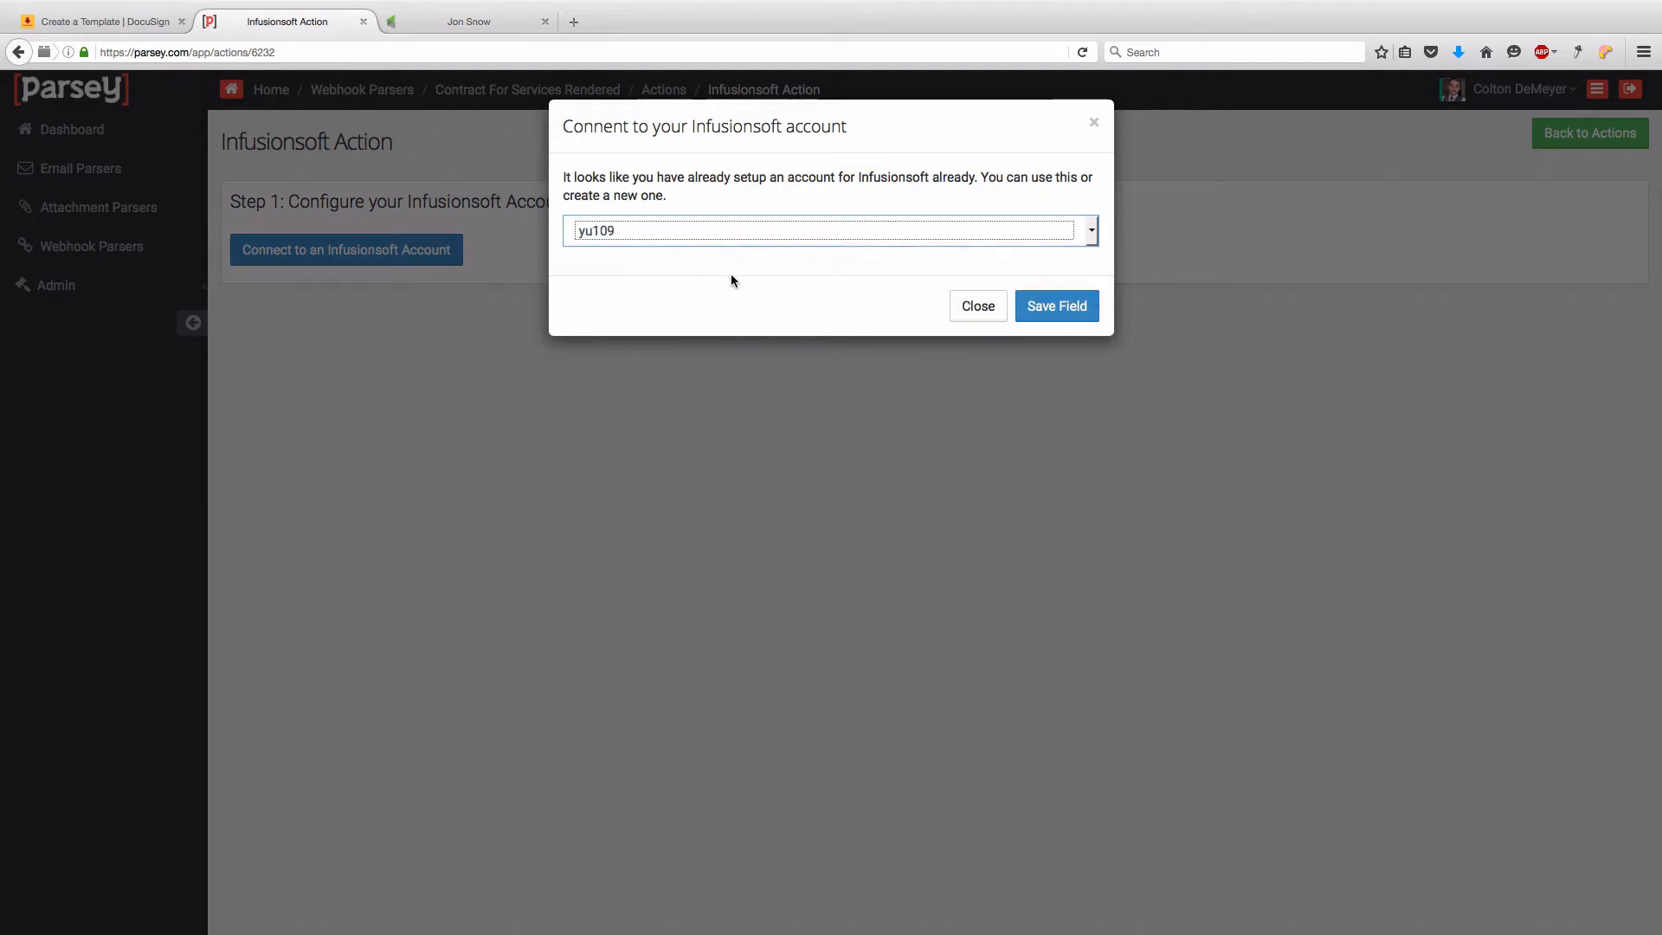
pyautogui.click(1043, 306)
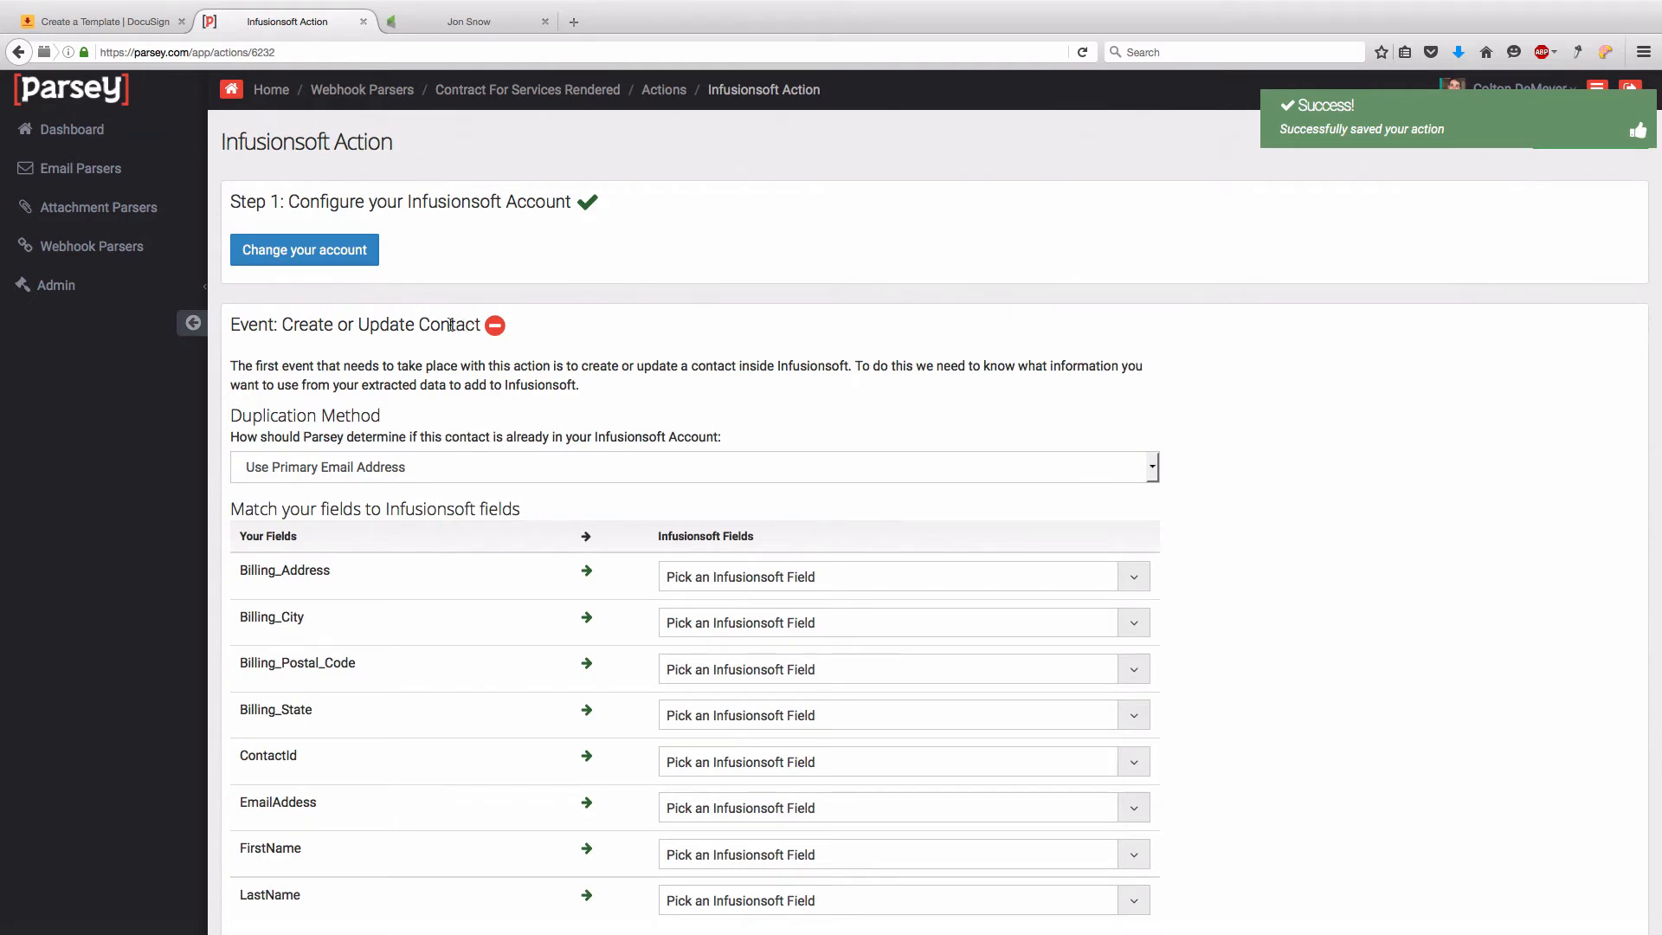
# - Match contacts by Infusionsoft Contact Id, map ContactId to update the existing record, and save
pyautogui.scroll(-2, 451, 334)
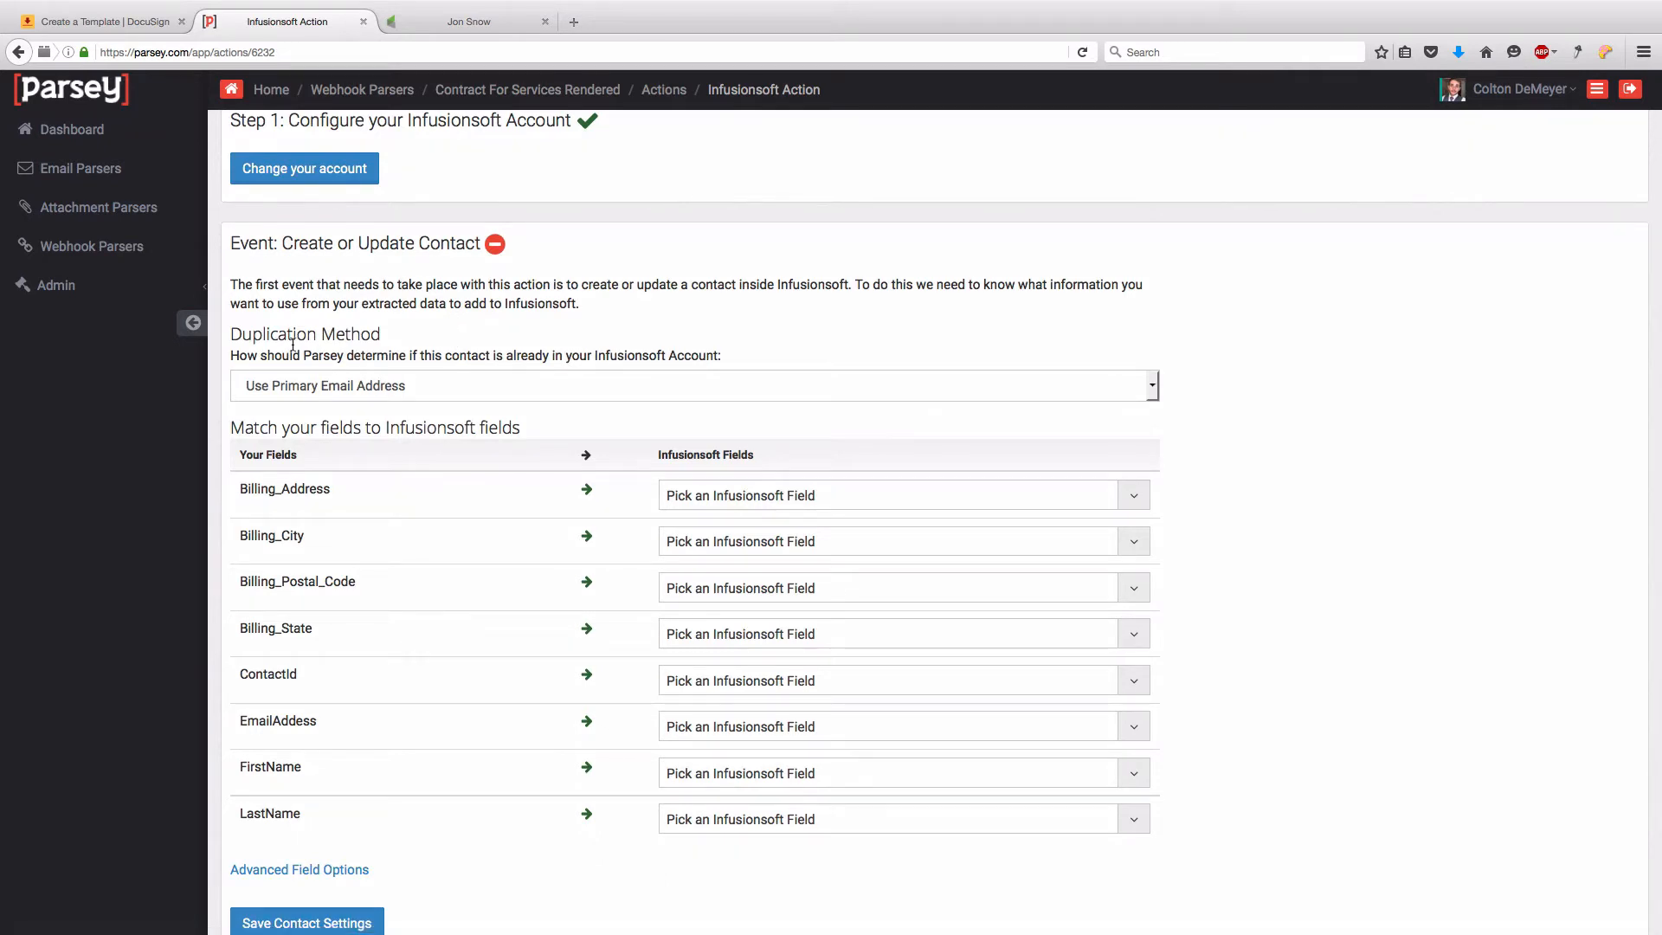
pyautogui.click(368, 387)
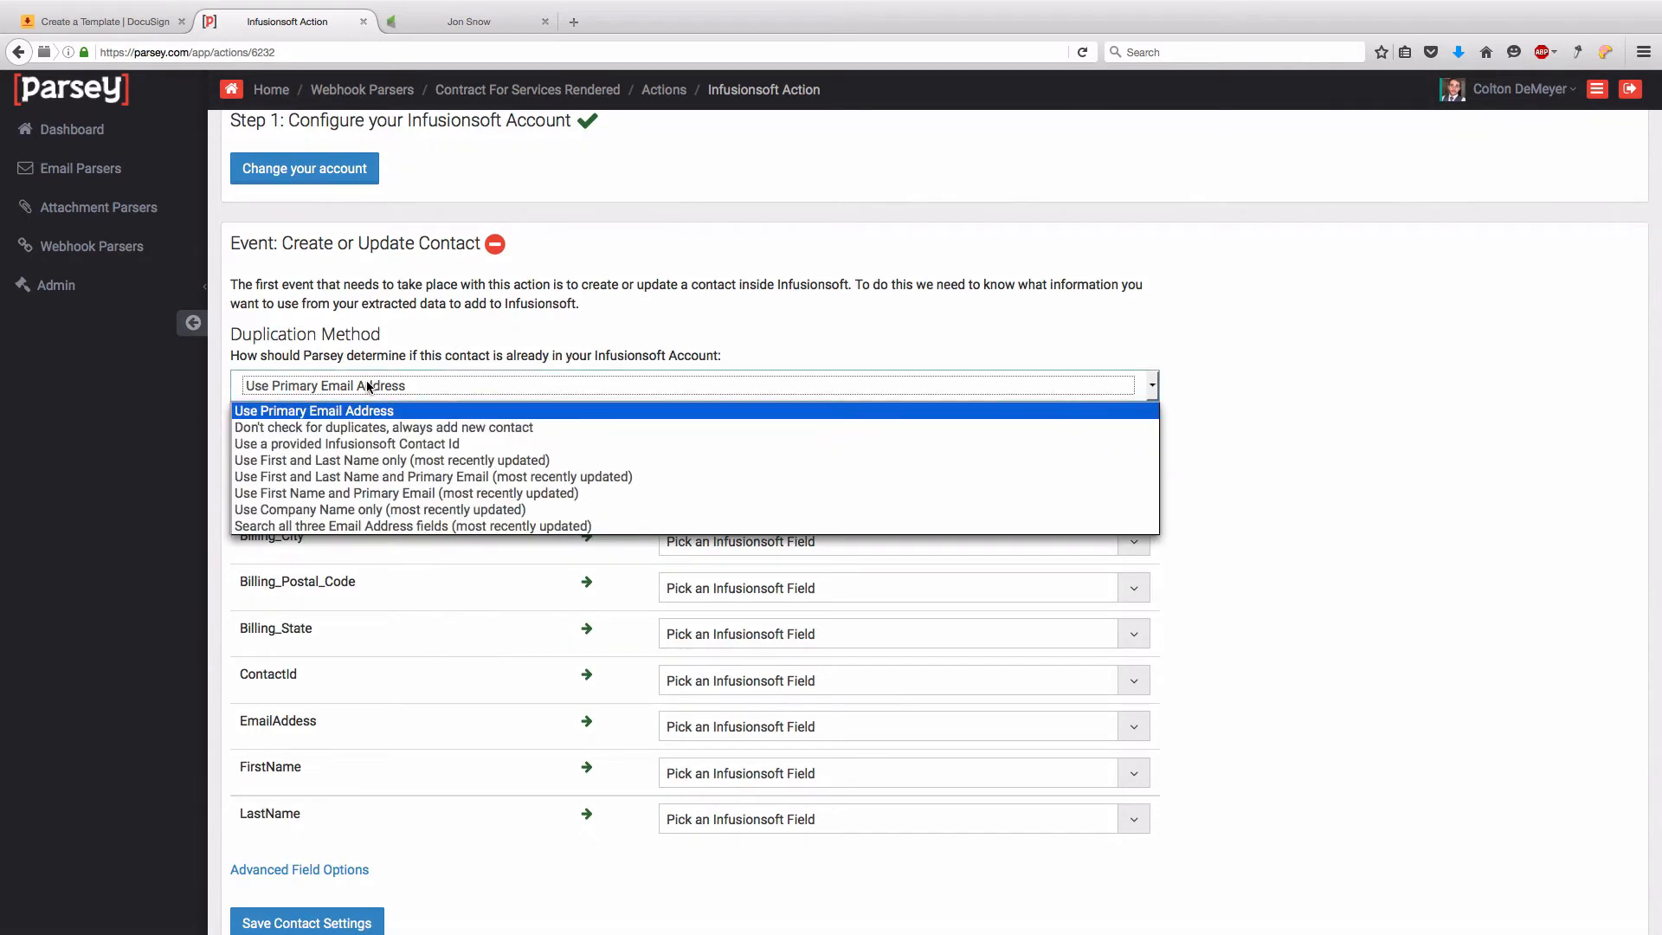
pyautogui.click(329, 444)
pyautogui.scroll(-1, 278, 658)
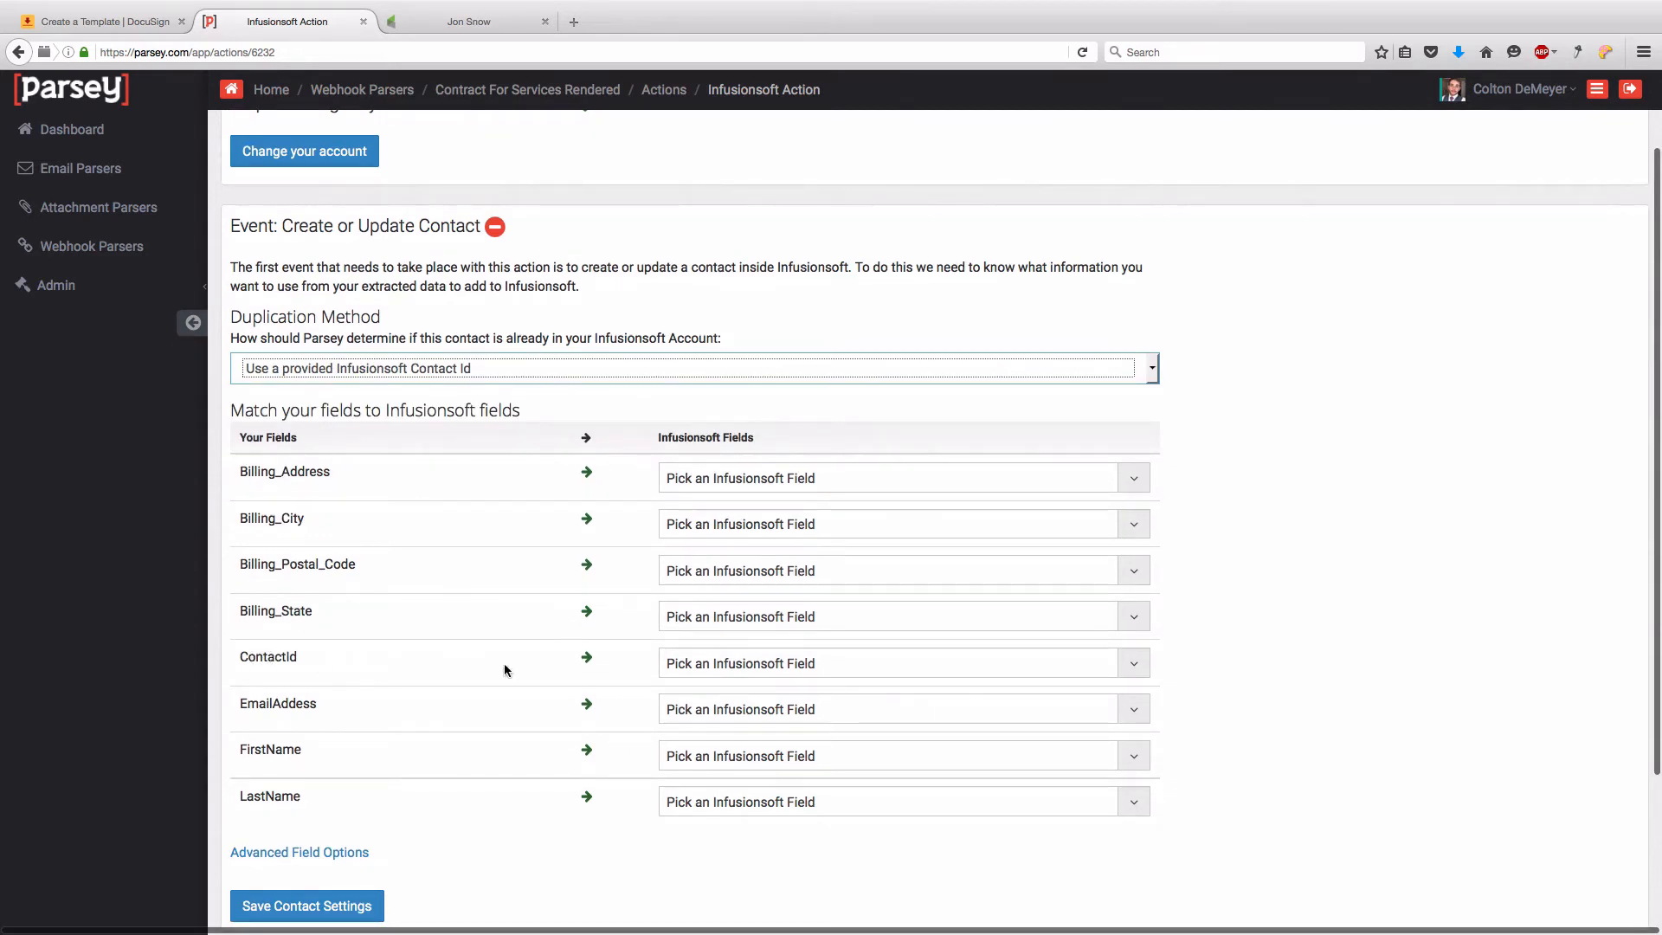
pyautogui.click(750, 670)
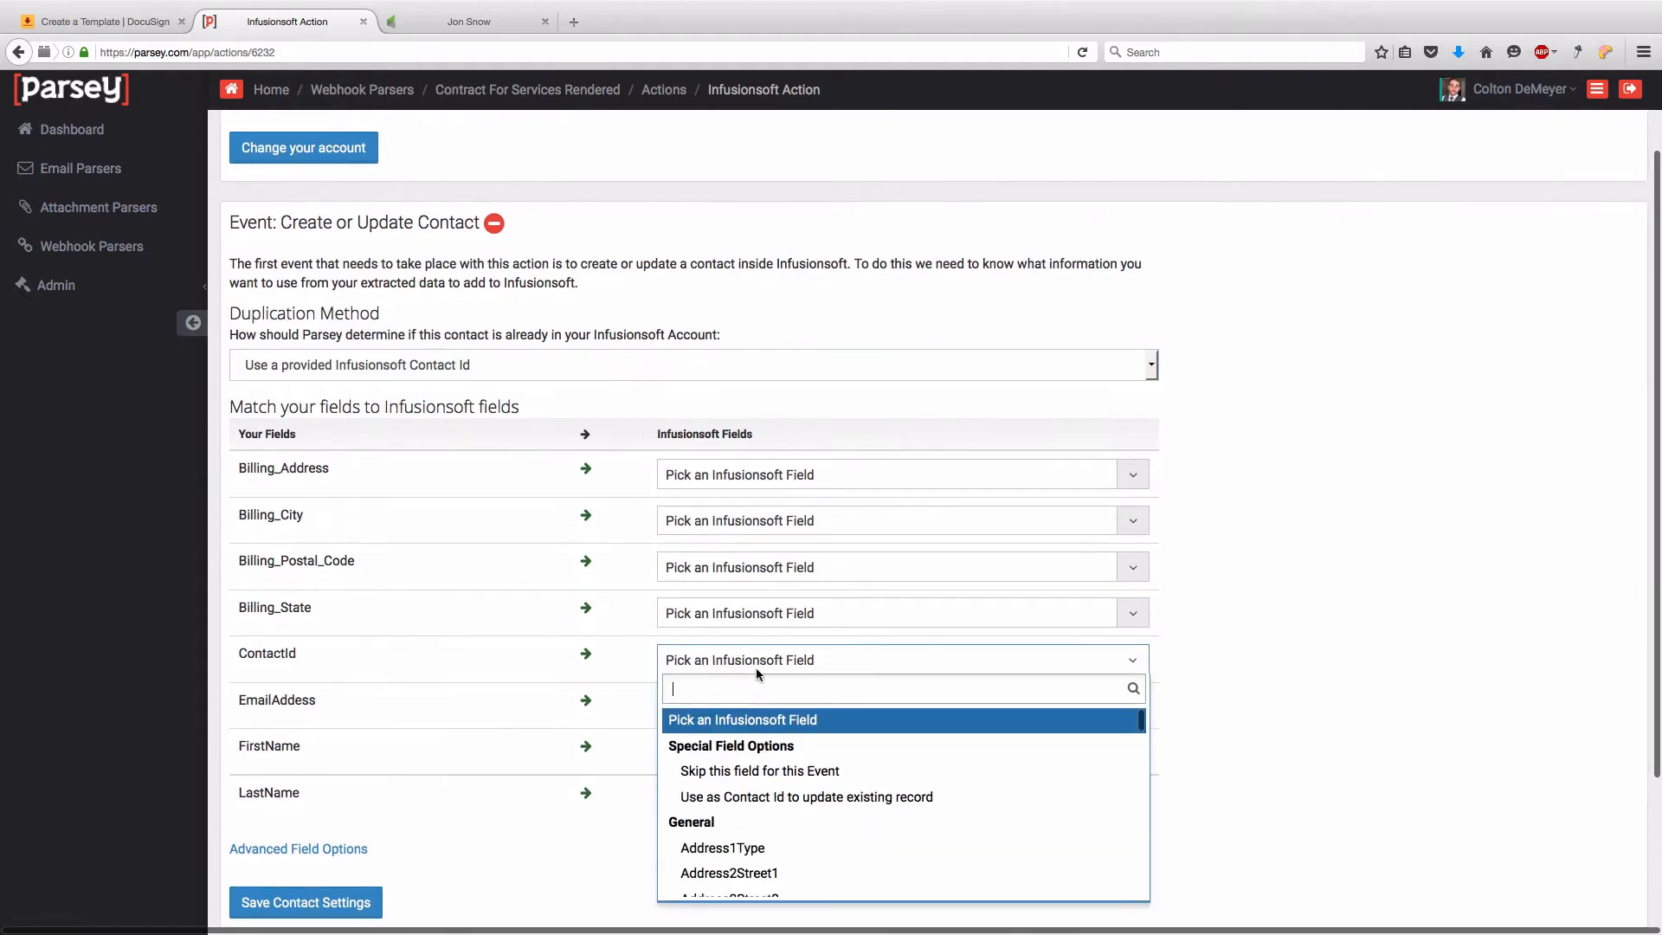
pyautogui.click(738, 807)
pyautogui.click(365, 889)
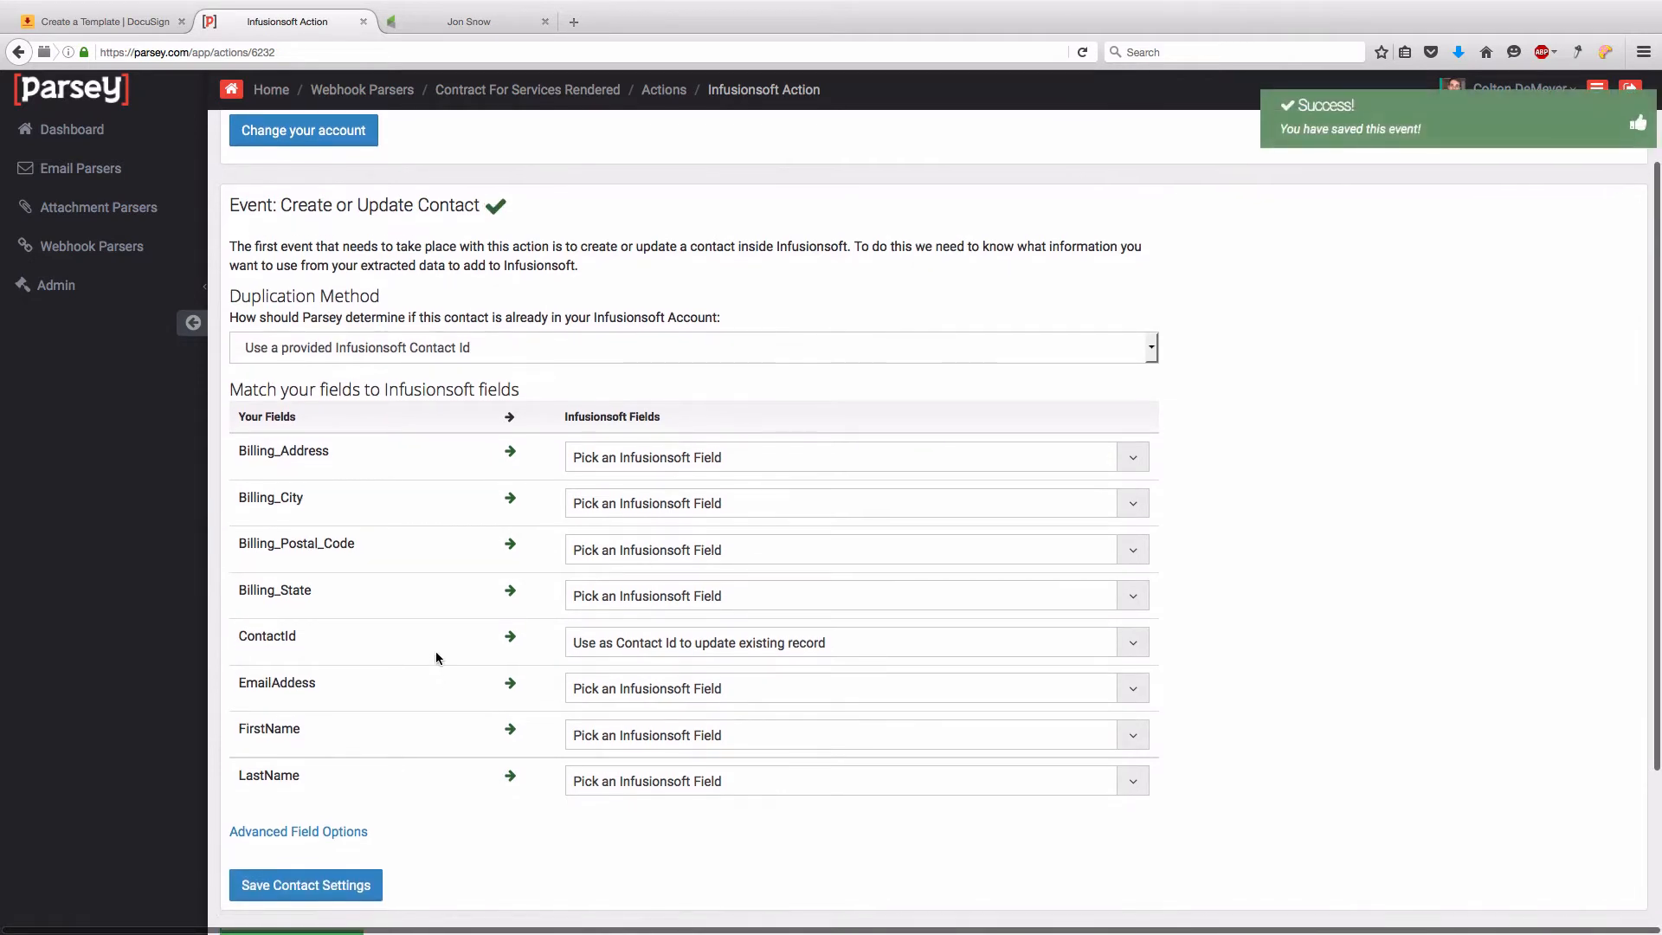
# - Add a DocuSign Integration event to the parser's actions
pyautogui.scroll(-3, 305, 870)
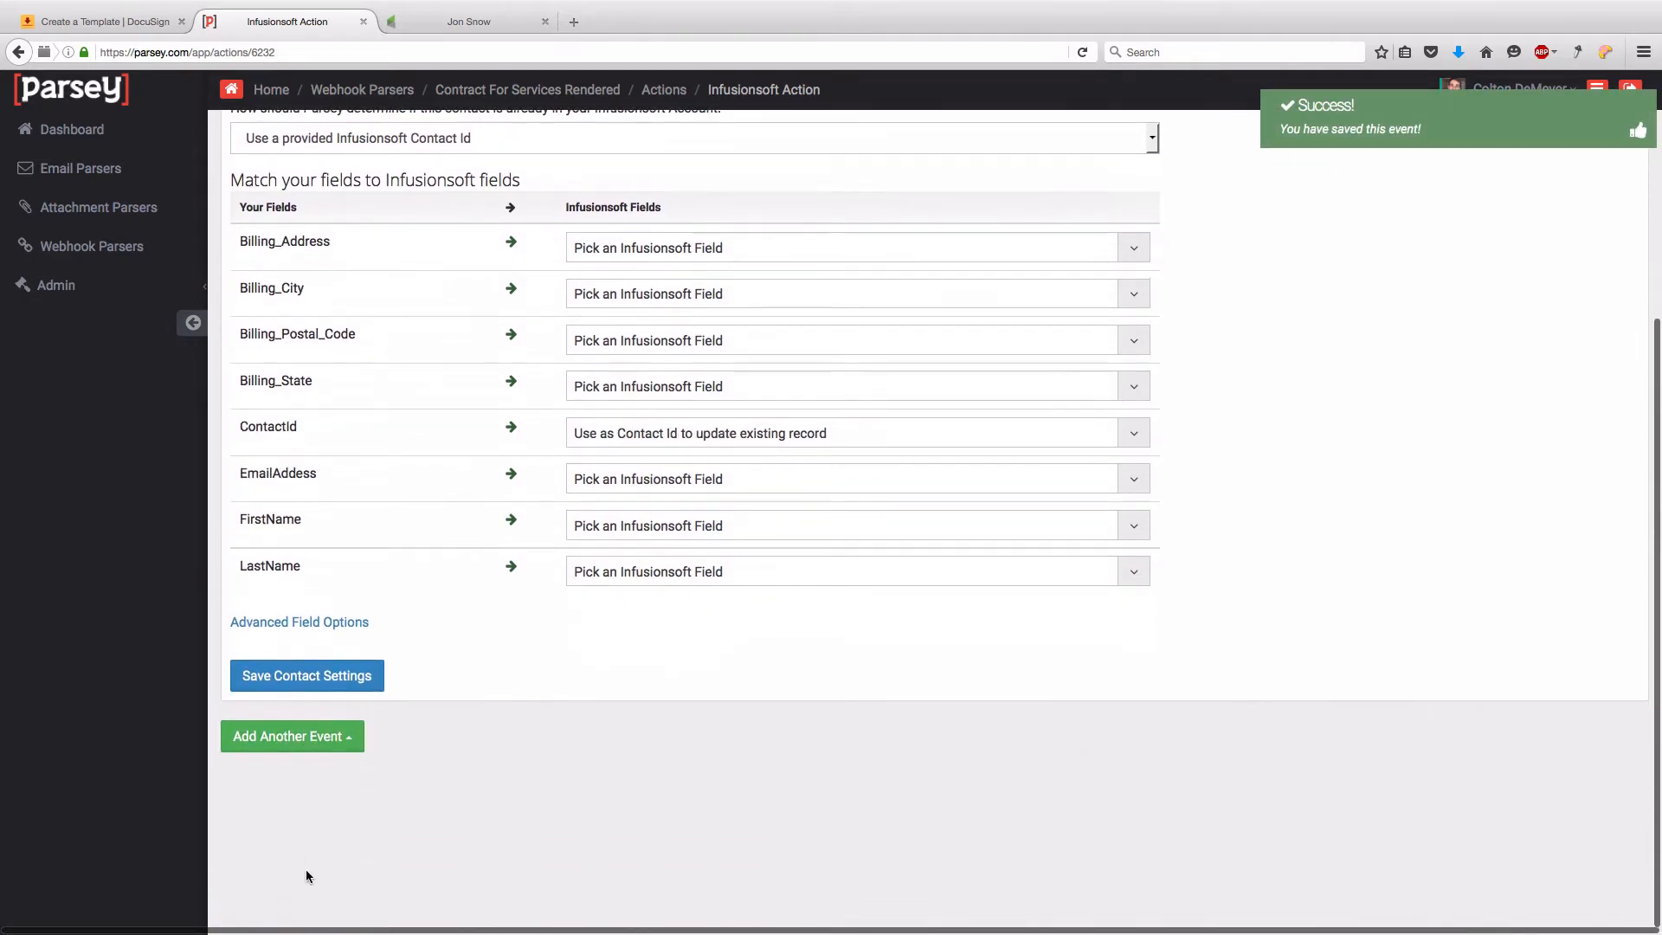
pyautogui.click(287, 729)
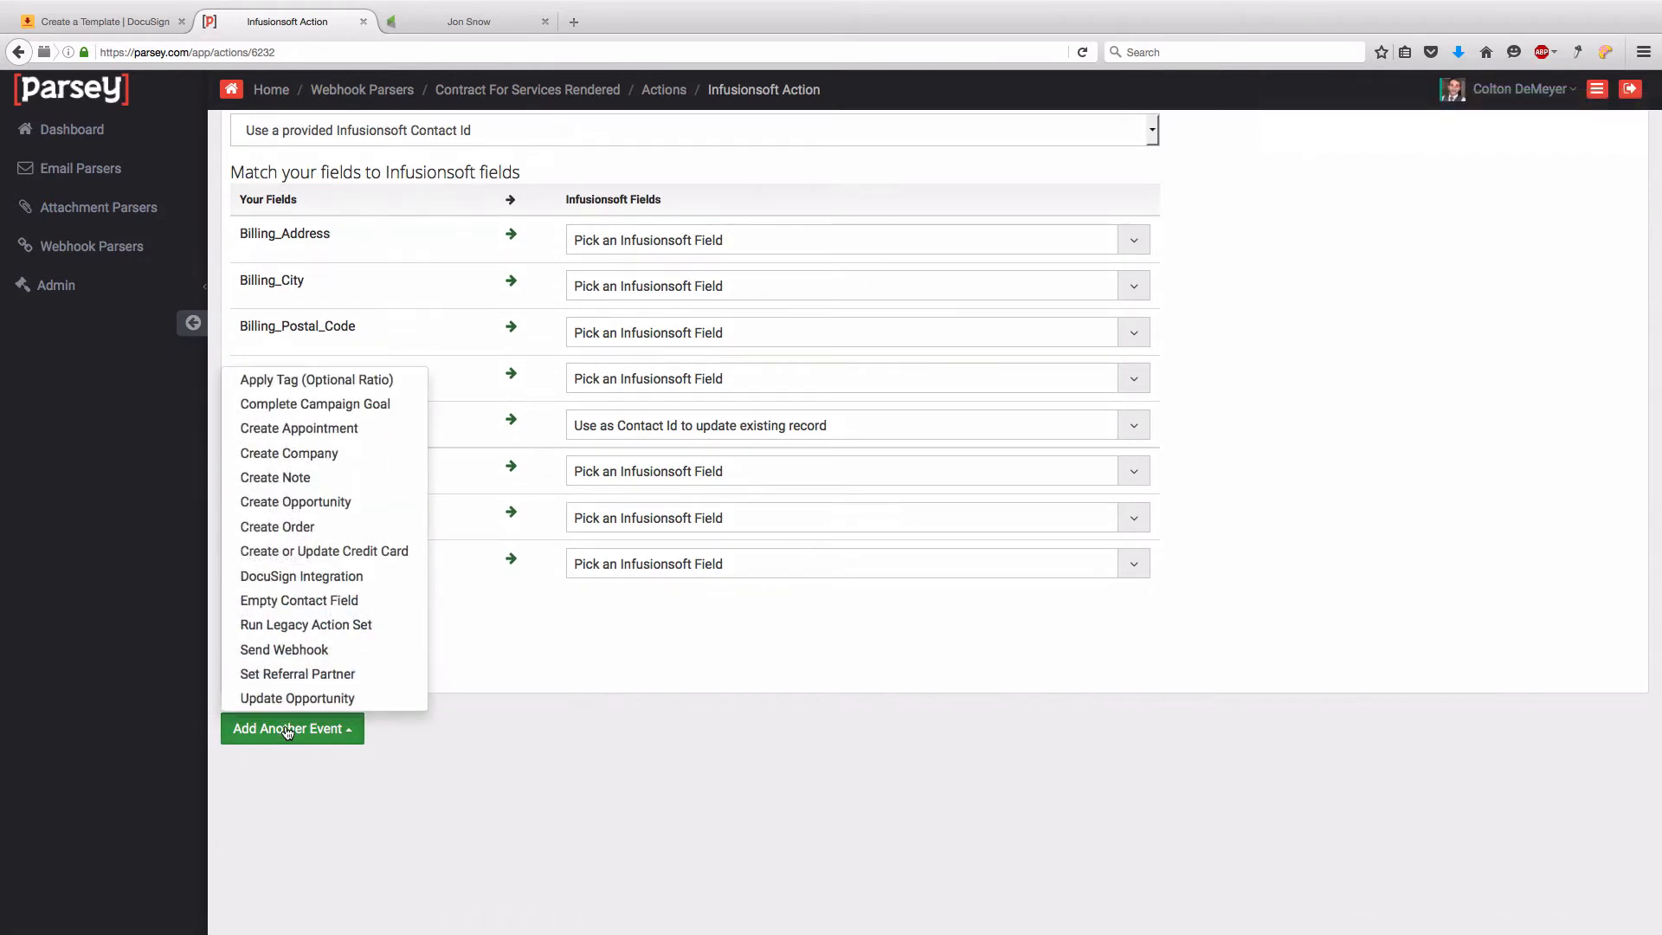
pyautogui.click(289, 576)
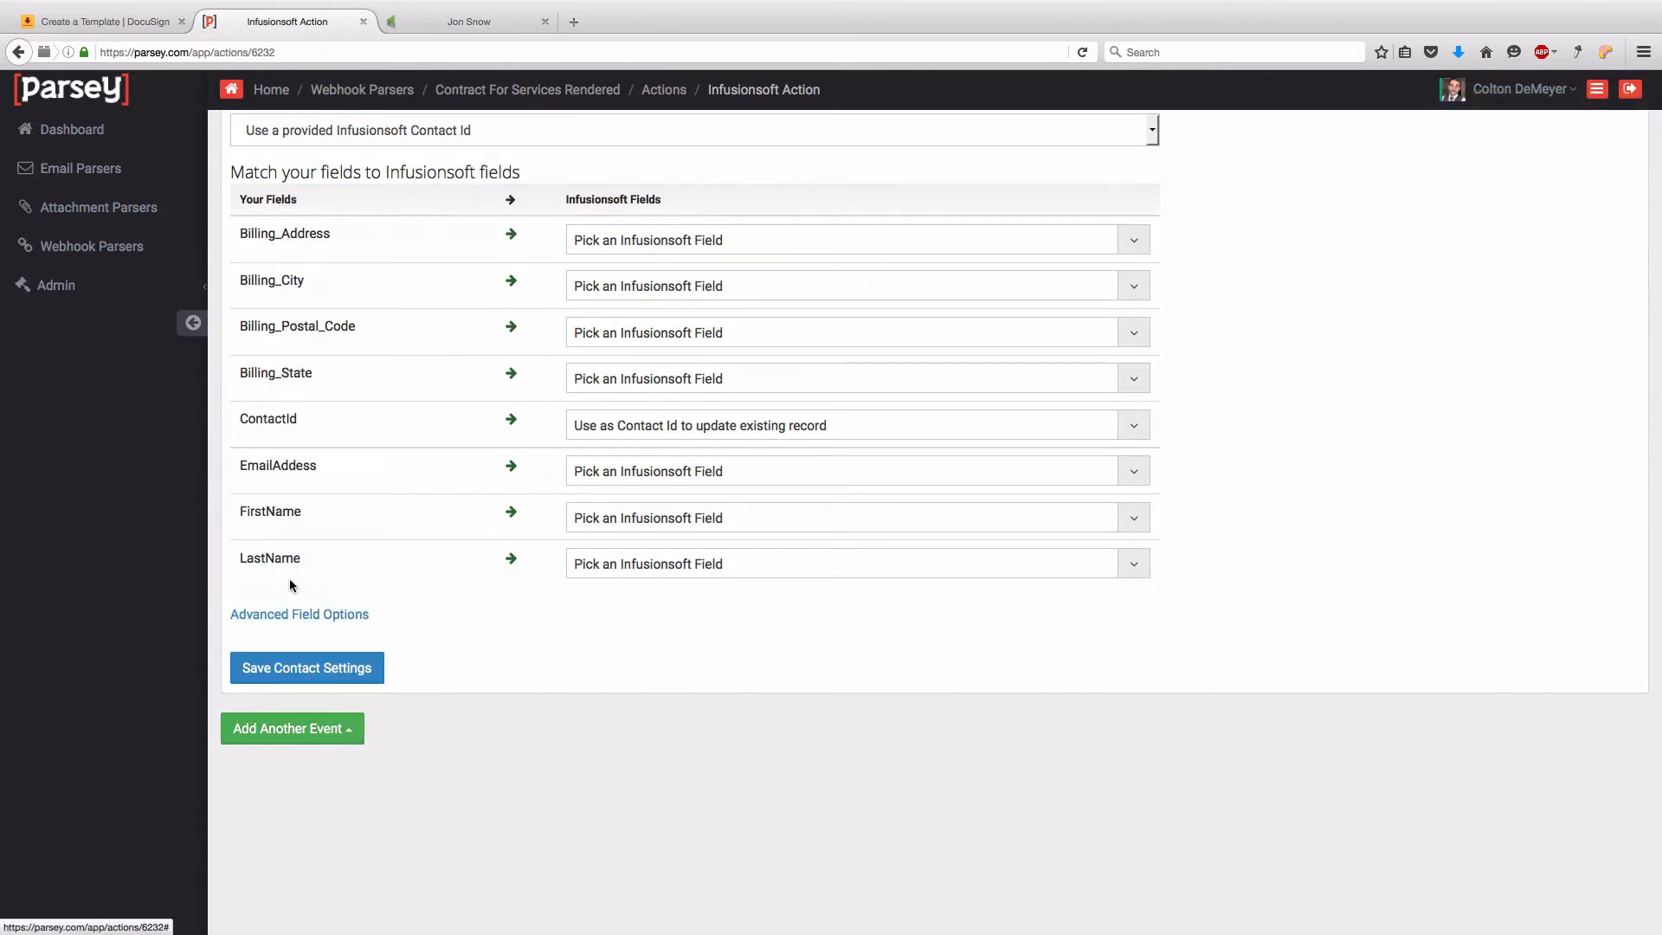
# - Add a DocuSign application labelled 'Docusign' using the account's saved login email and password
pyautogui.click(654, 621)
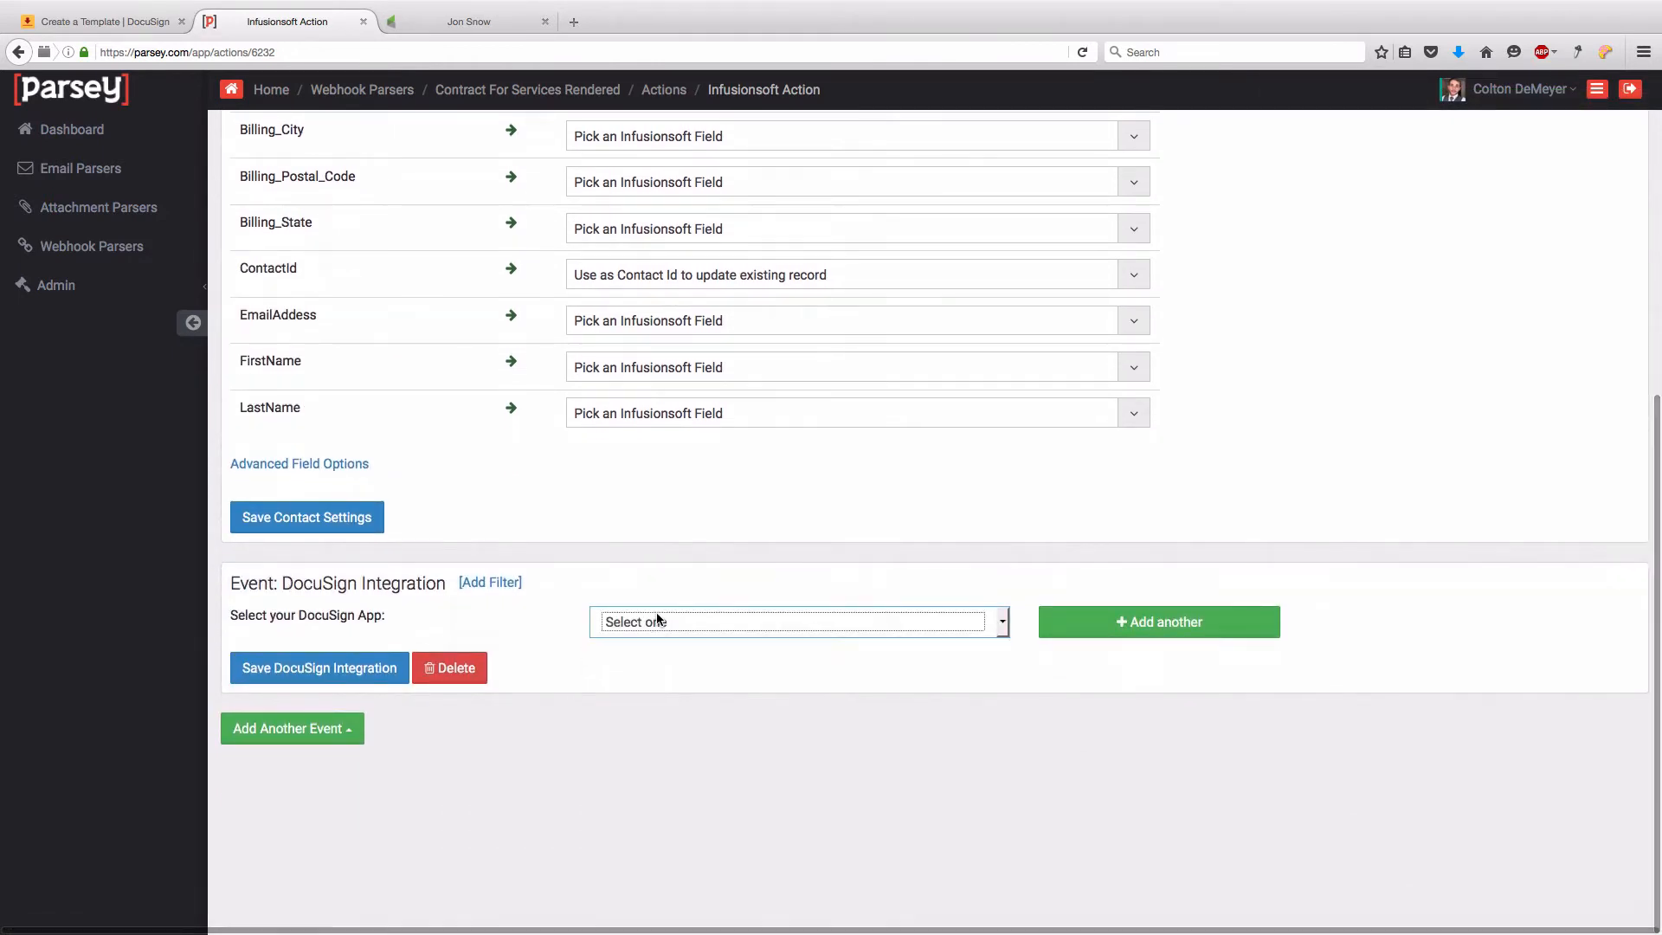
pyautogui.click(1156, 623)
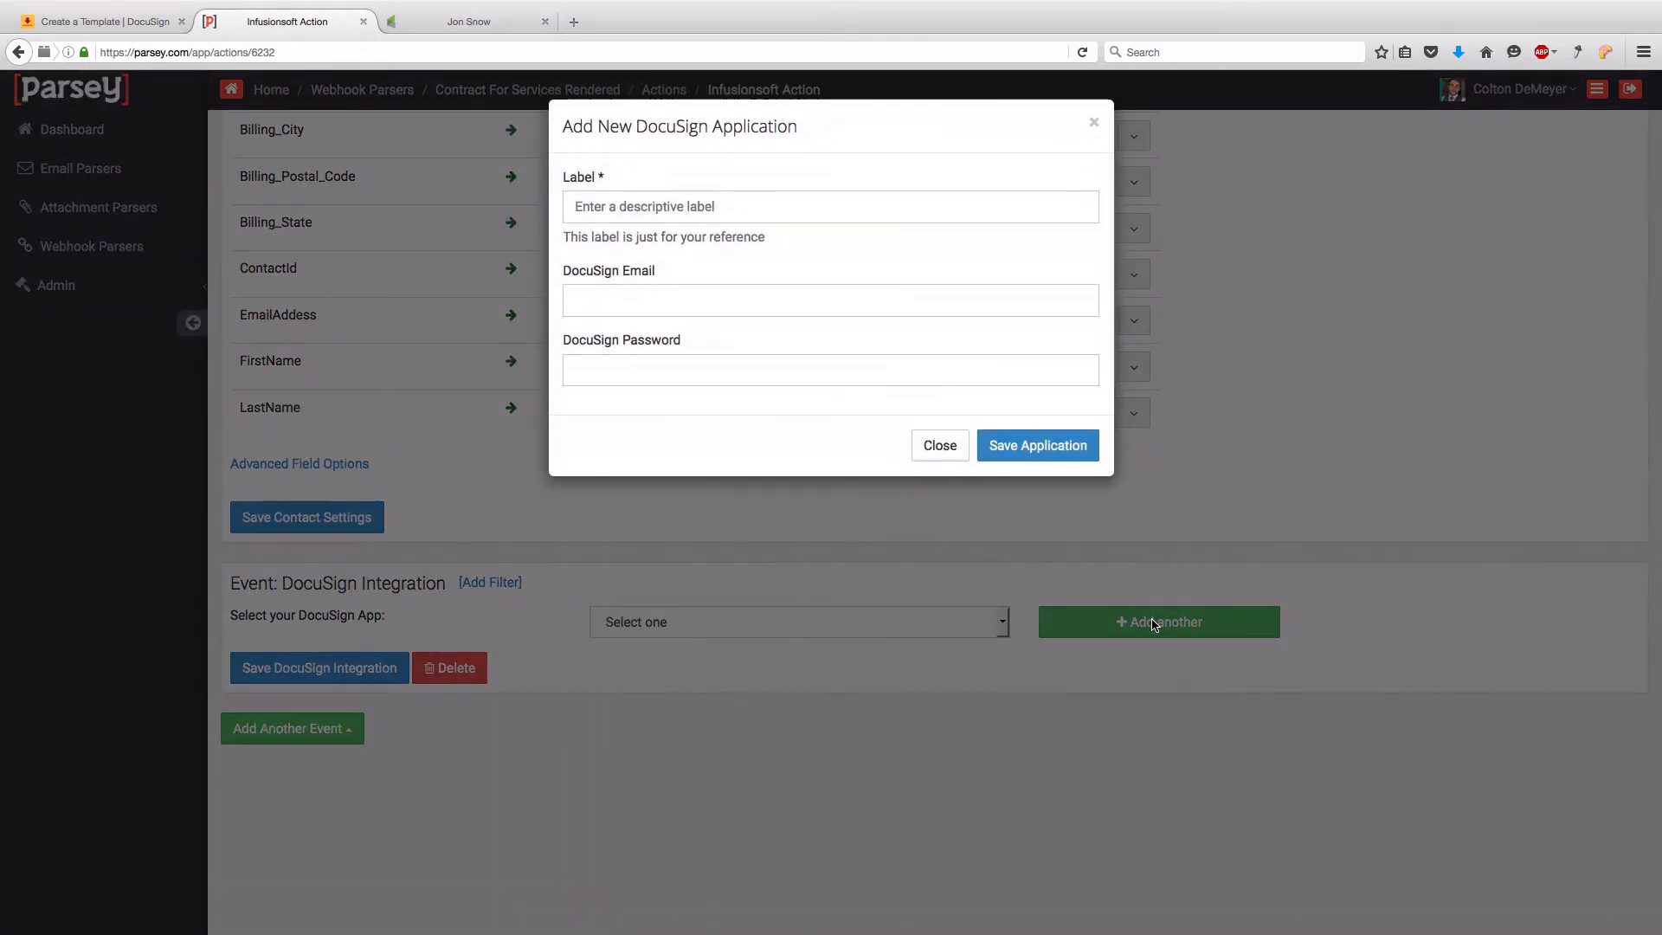
pyautogui.click(682, 207)
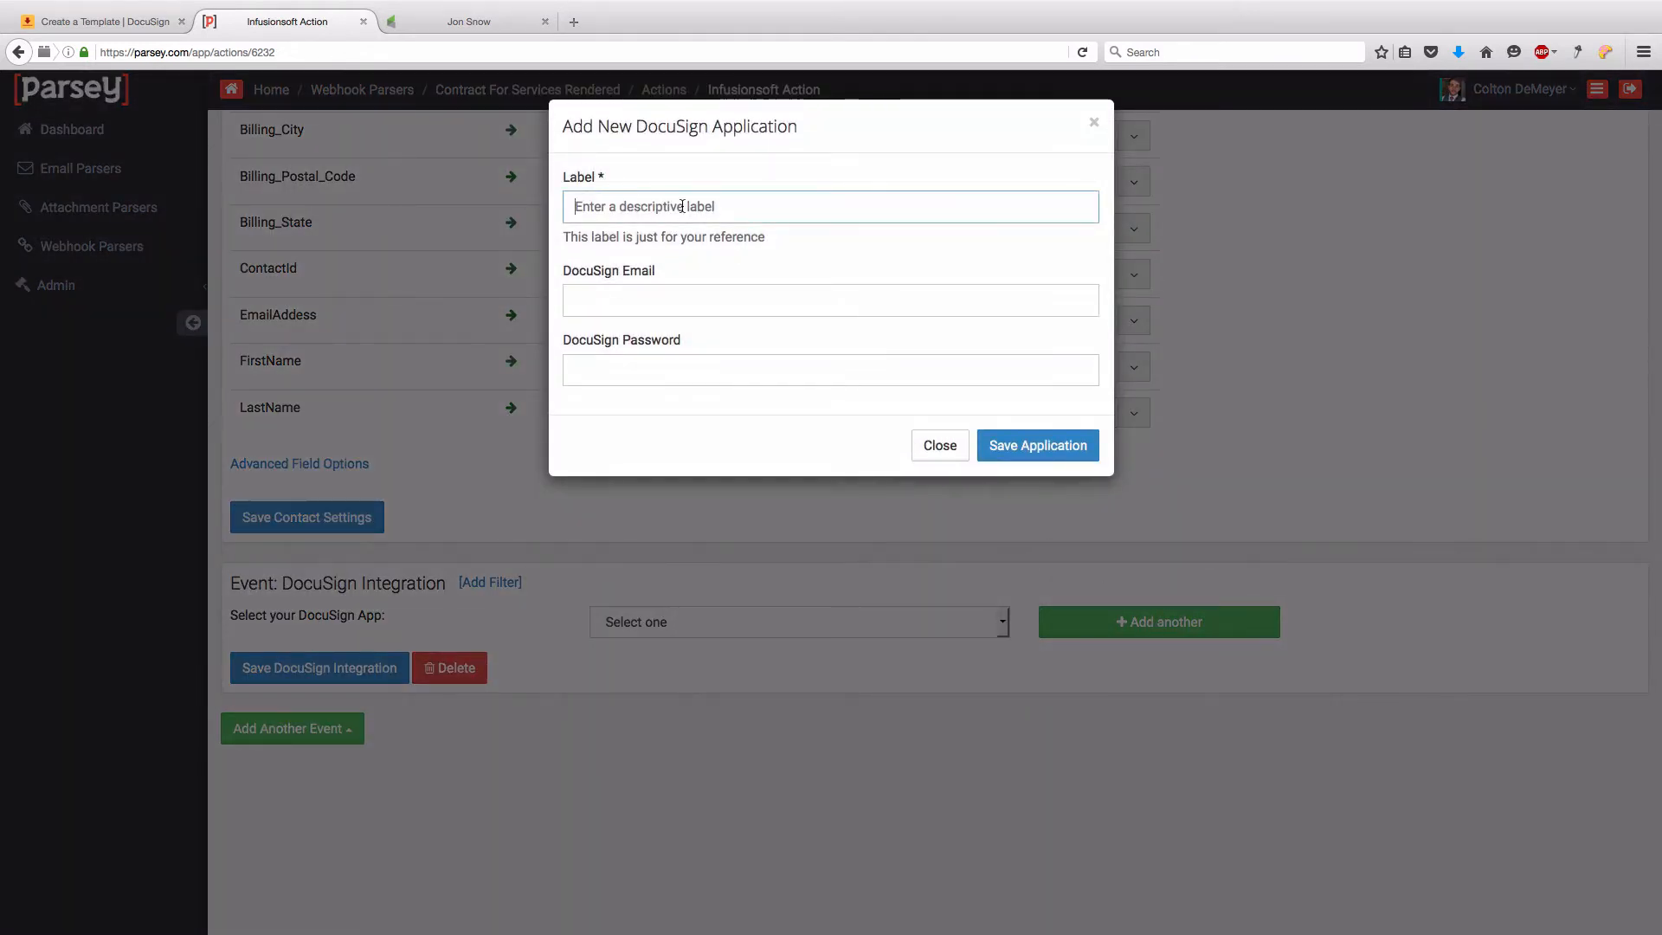
pyautogui.write('D')
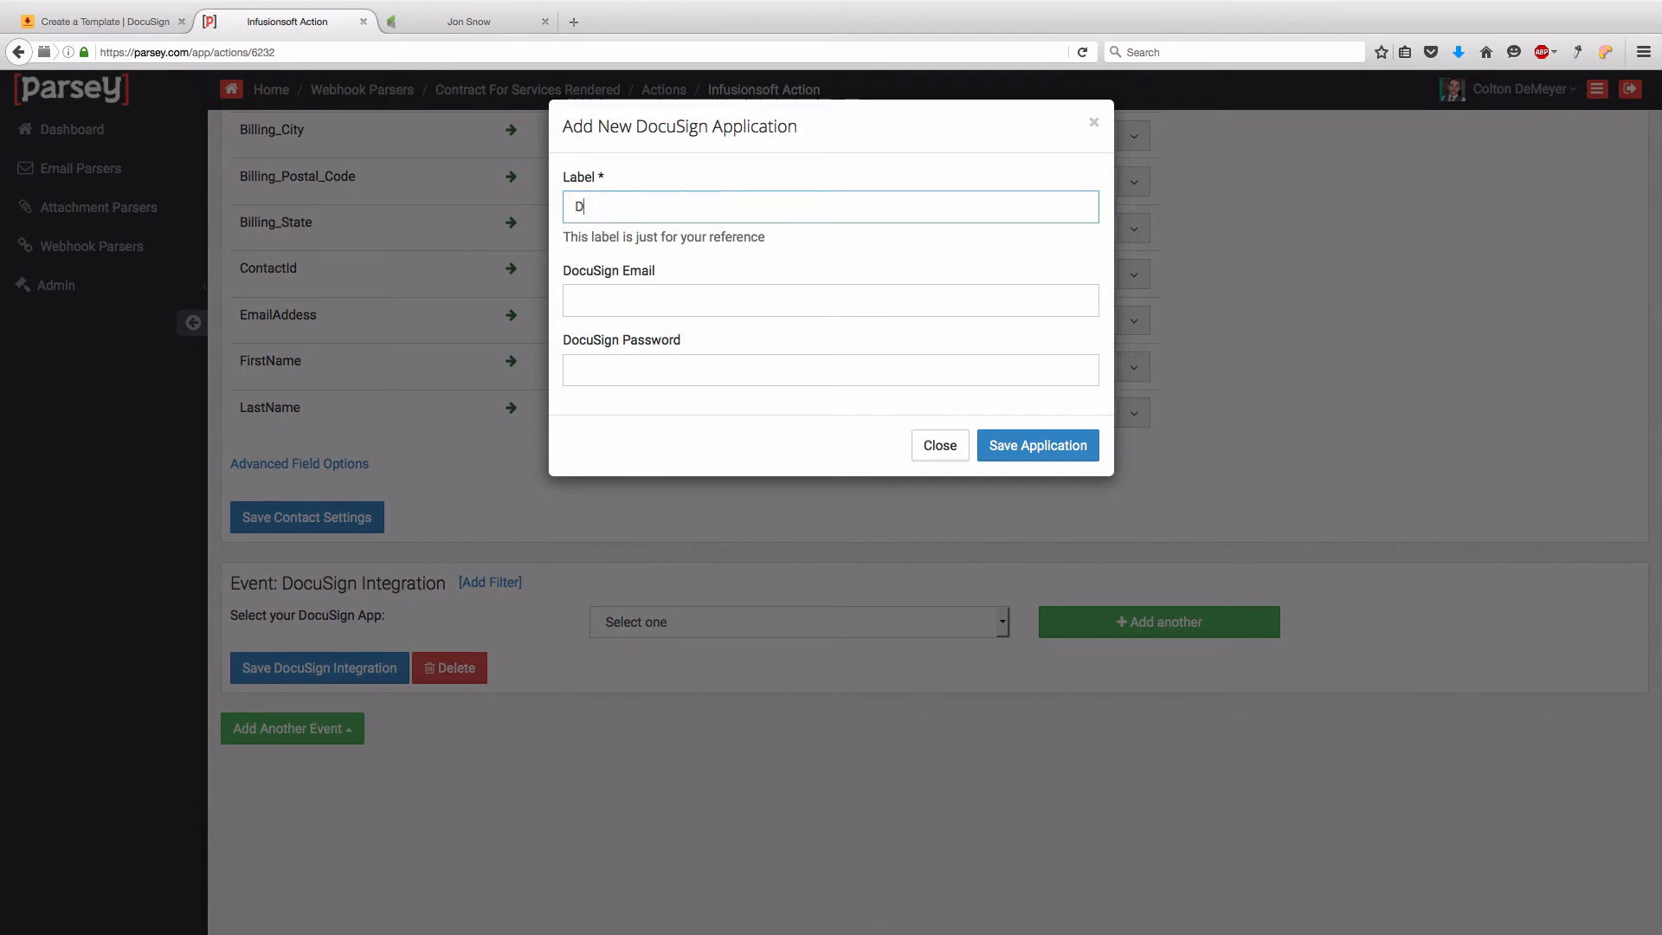
pyautogui.write('ocusign')
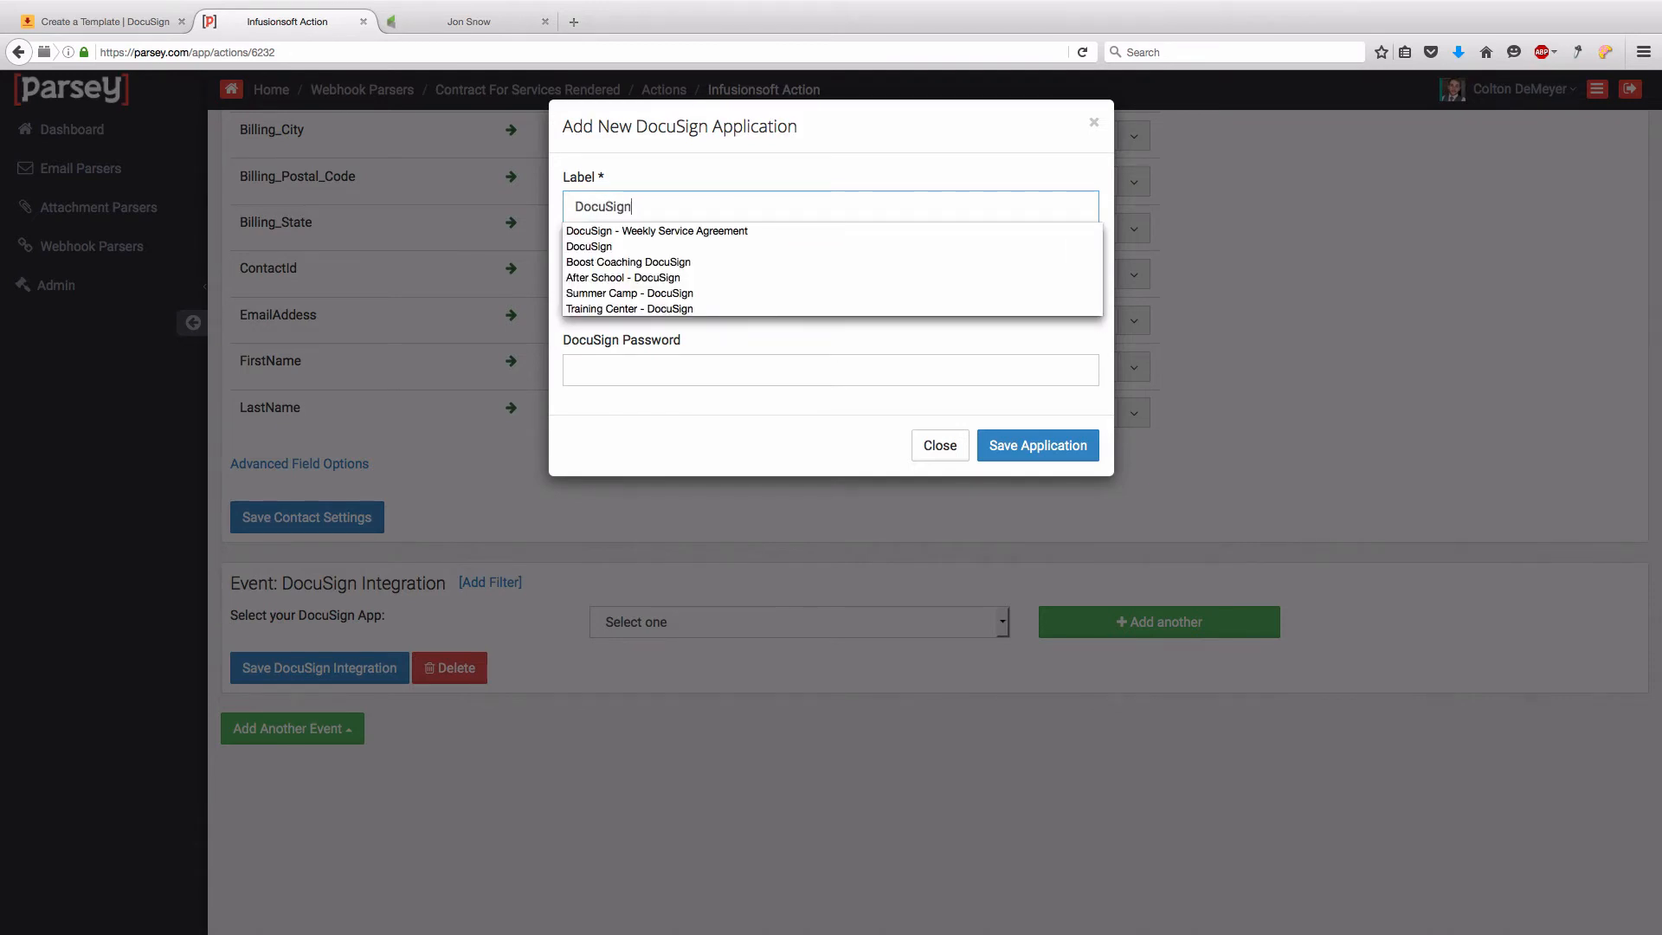
pyautogui.press('Tab')
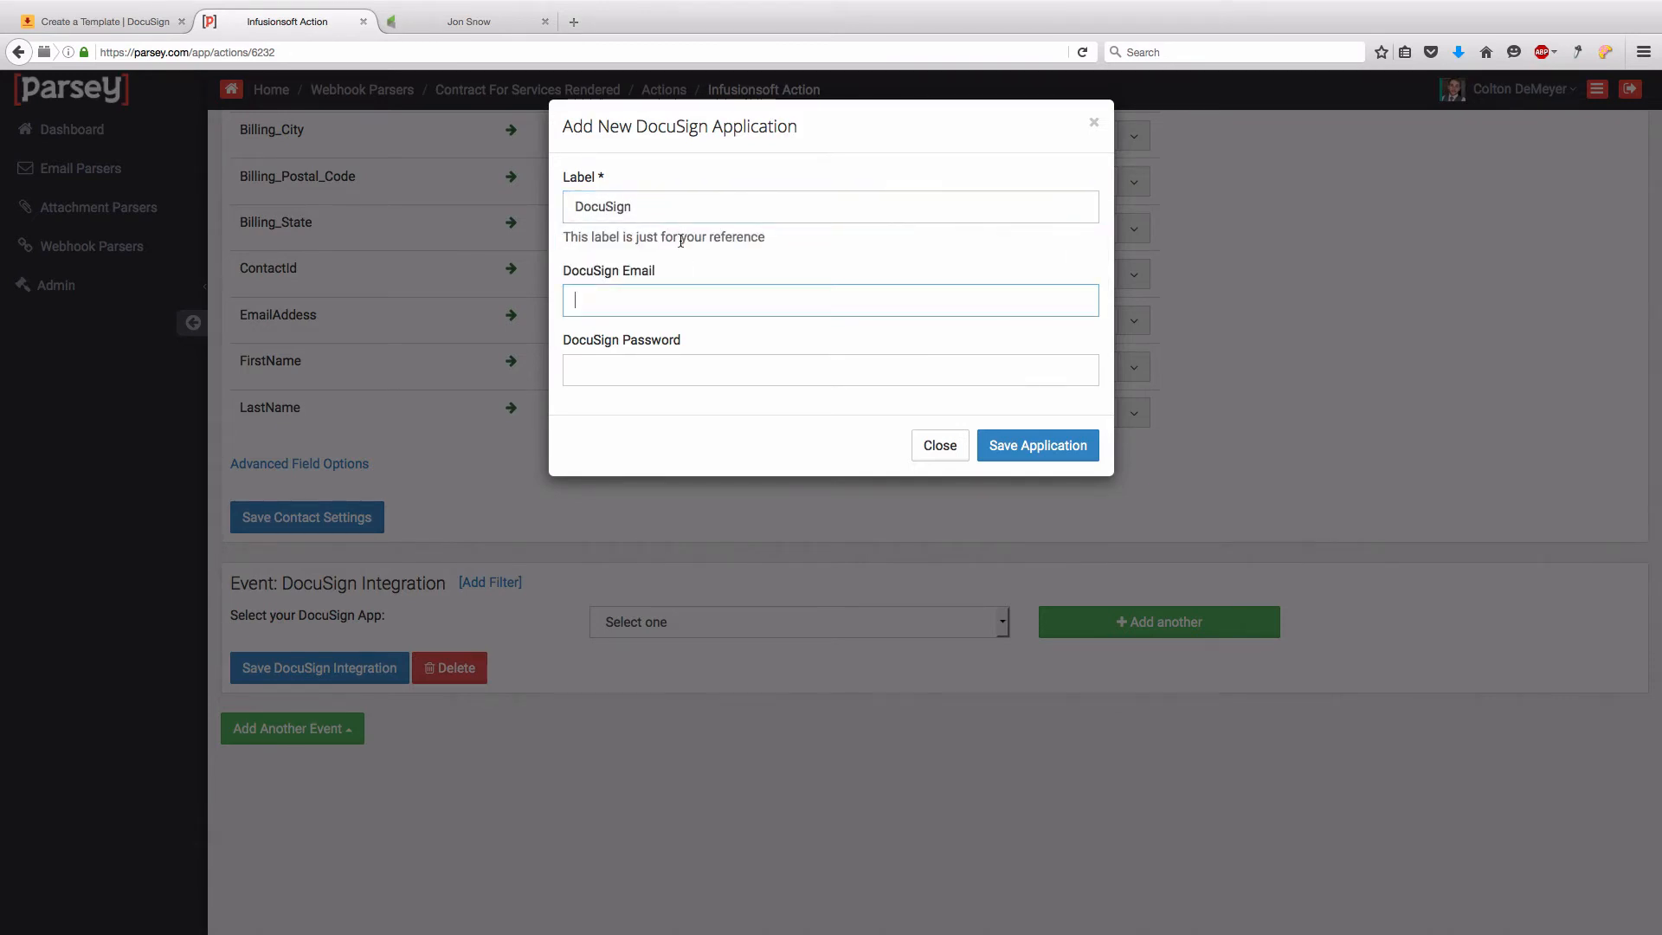
pyautogui.write('colton')
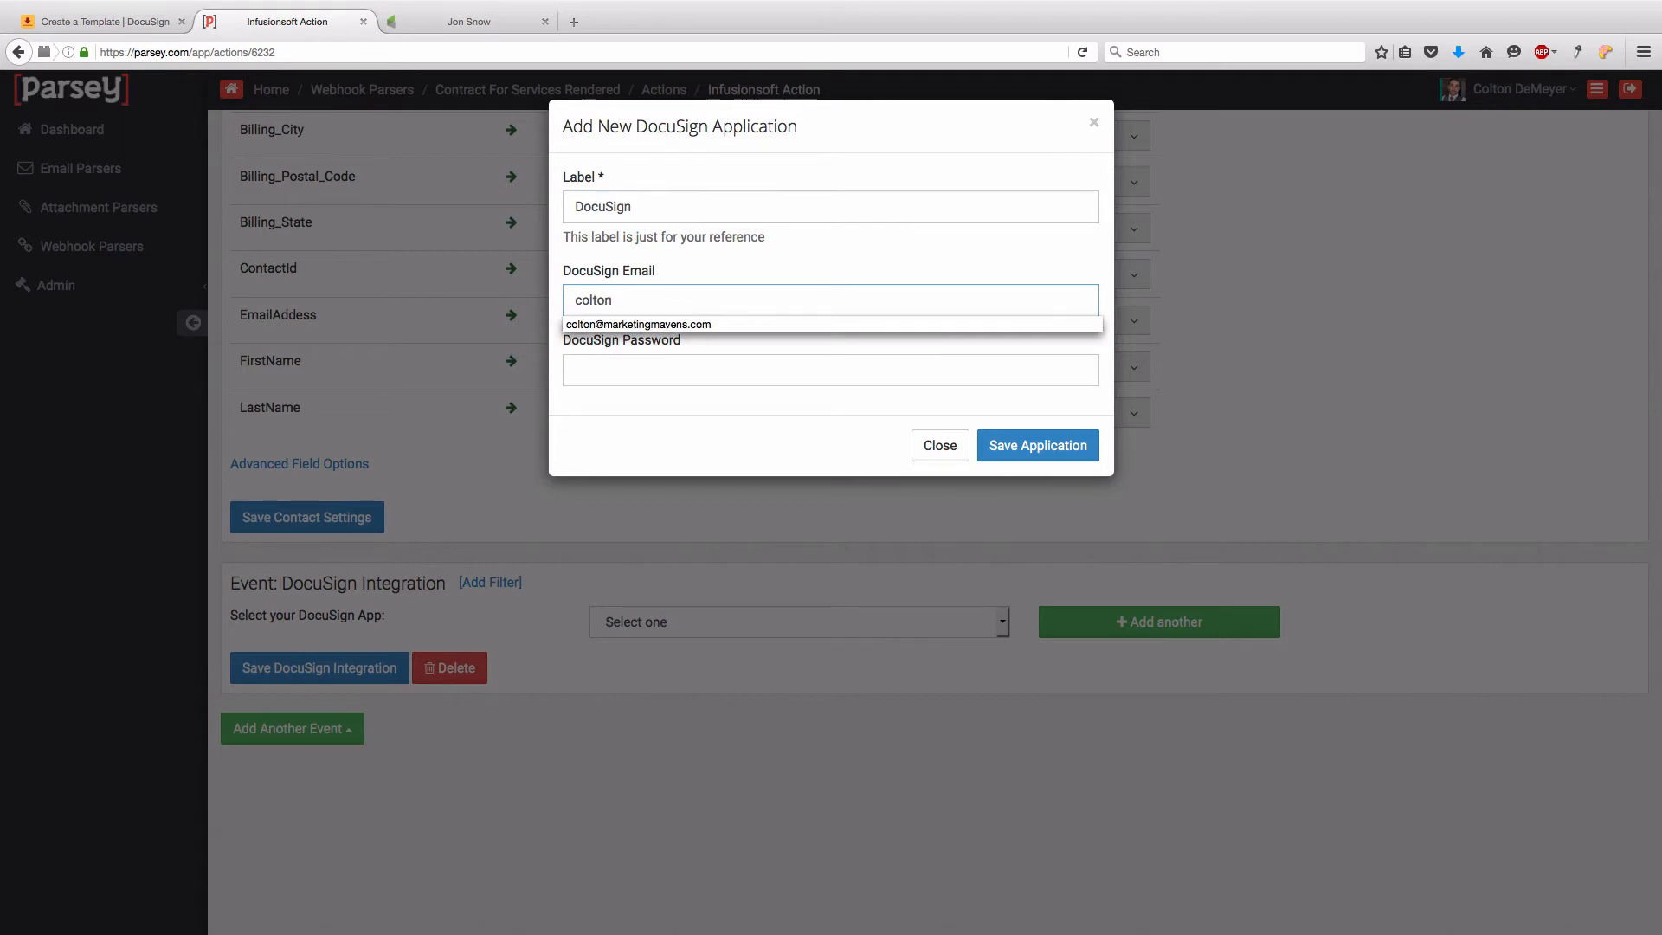
pyautogui.press('Down')
pyautogui.press('Return')
pyautogui.click(672, 368)
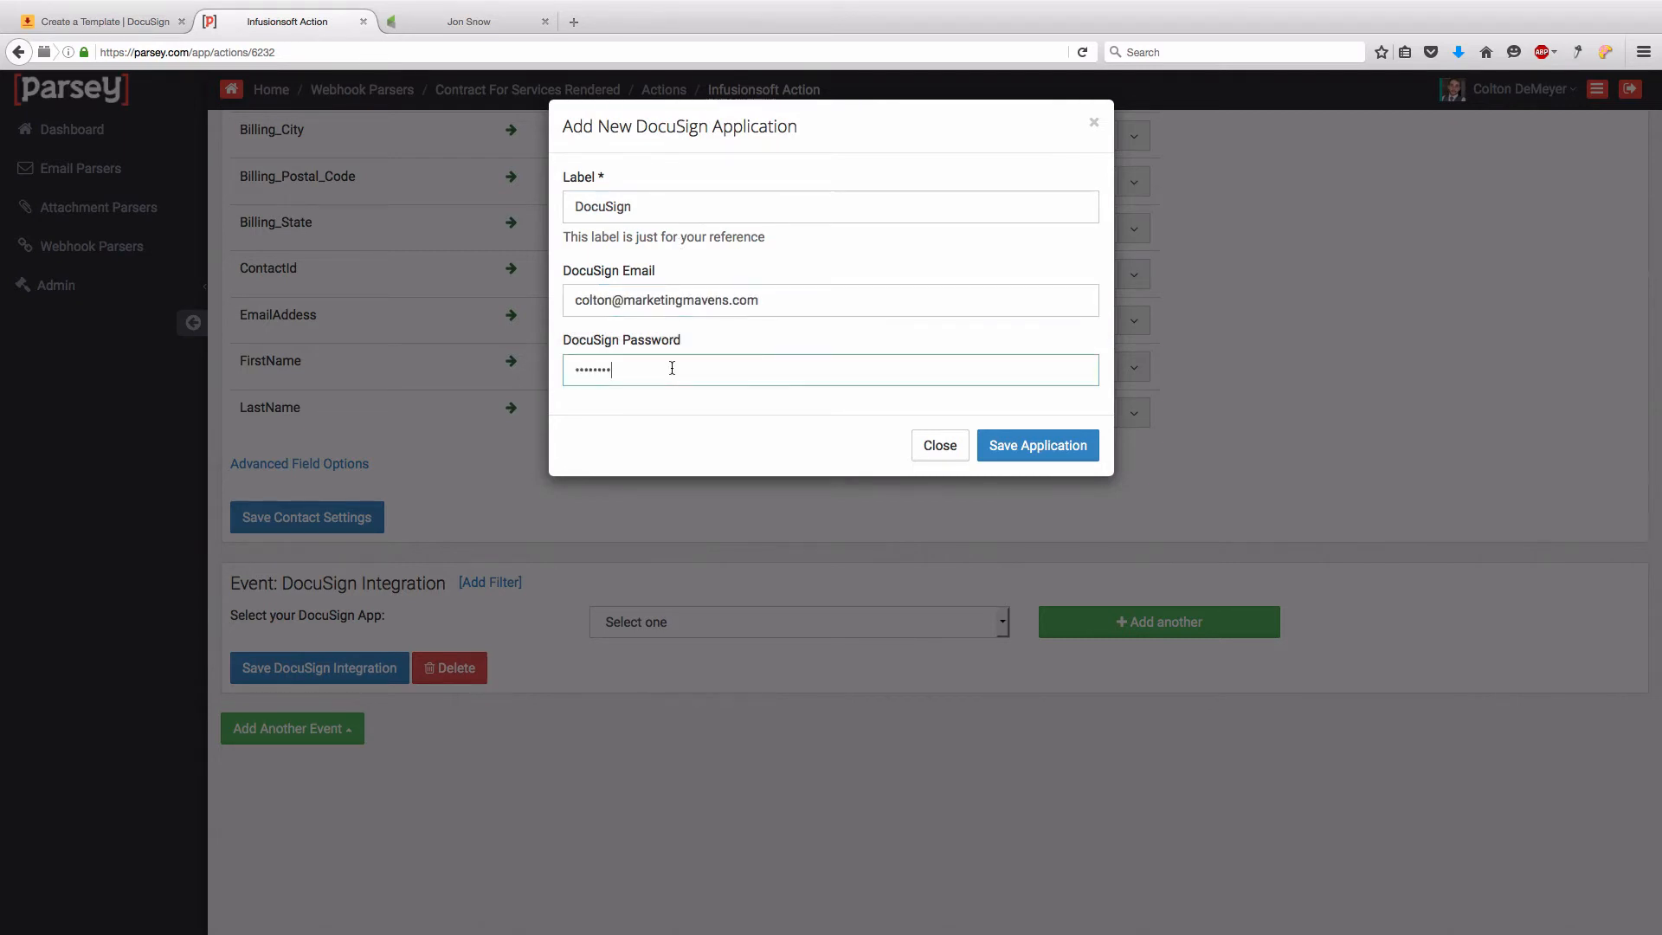
pyautogui.press('BackSpace')
pyautogui.press('BackSpace')
pyautogui.press('BackSpace')
pyautogui.press('BackSpace')
pyautogui.press('BackSpace')
pyautogui.press('BackSpace')
pyautogui.write('••••••••••')
pyautogui.press('Return')
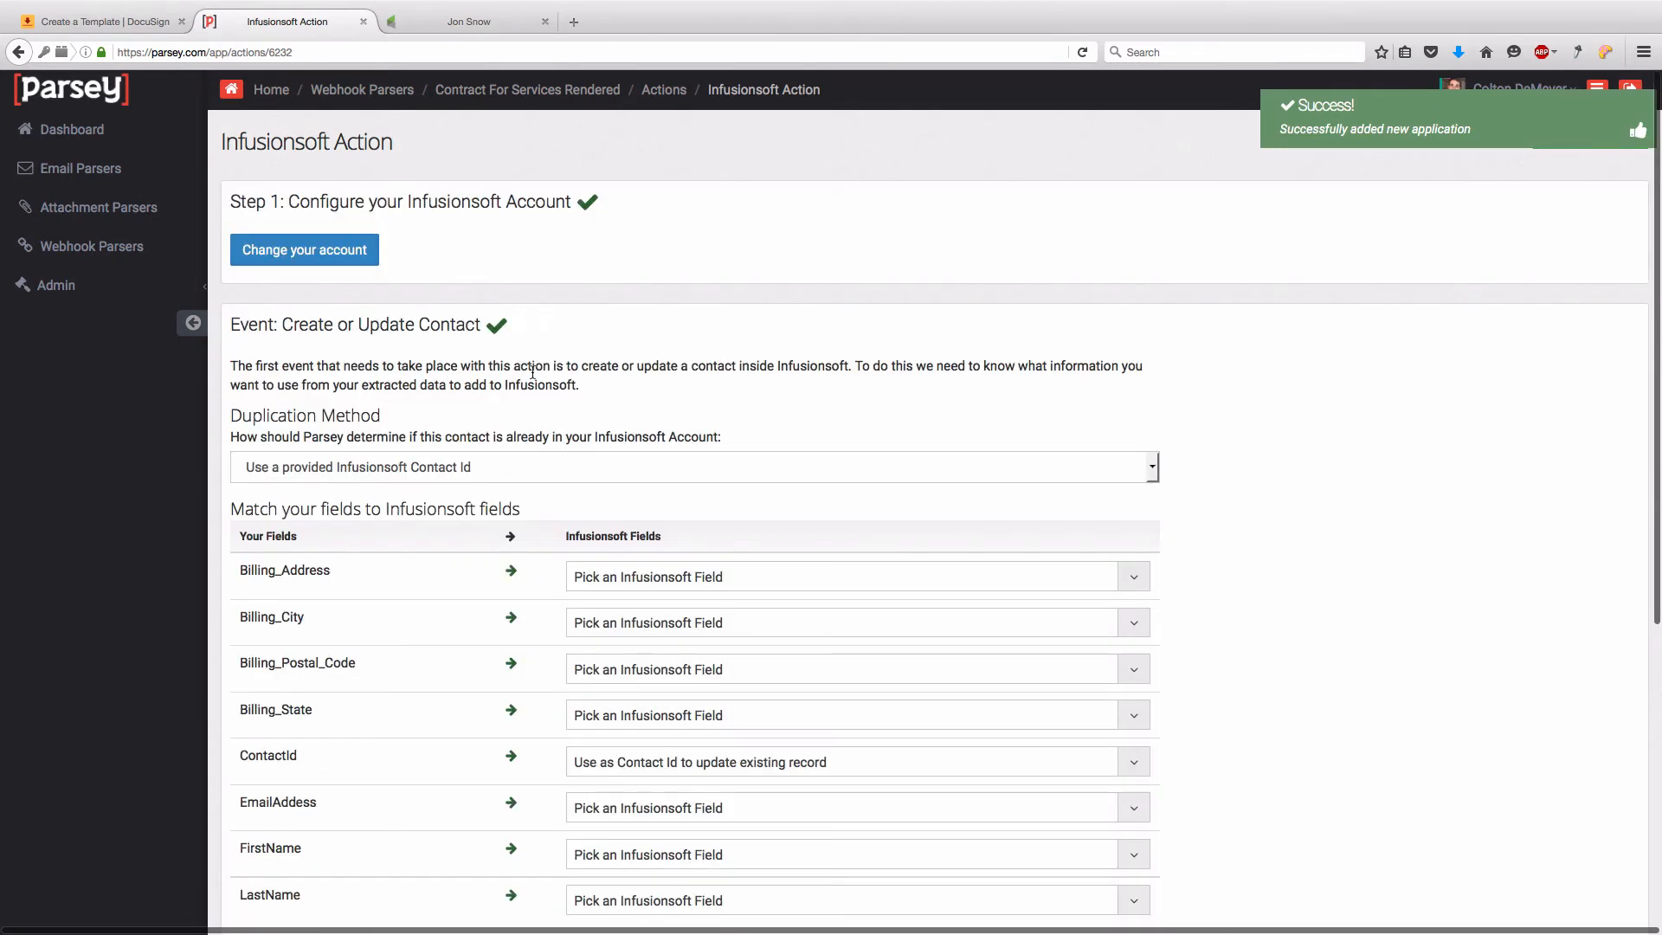
# - Select the DocuSign app and the MM account for the DocuSign event
pyautogui.scroll(-5, 713, 622)
pyautogui.click(713, 621)
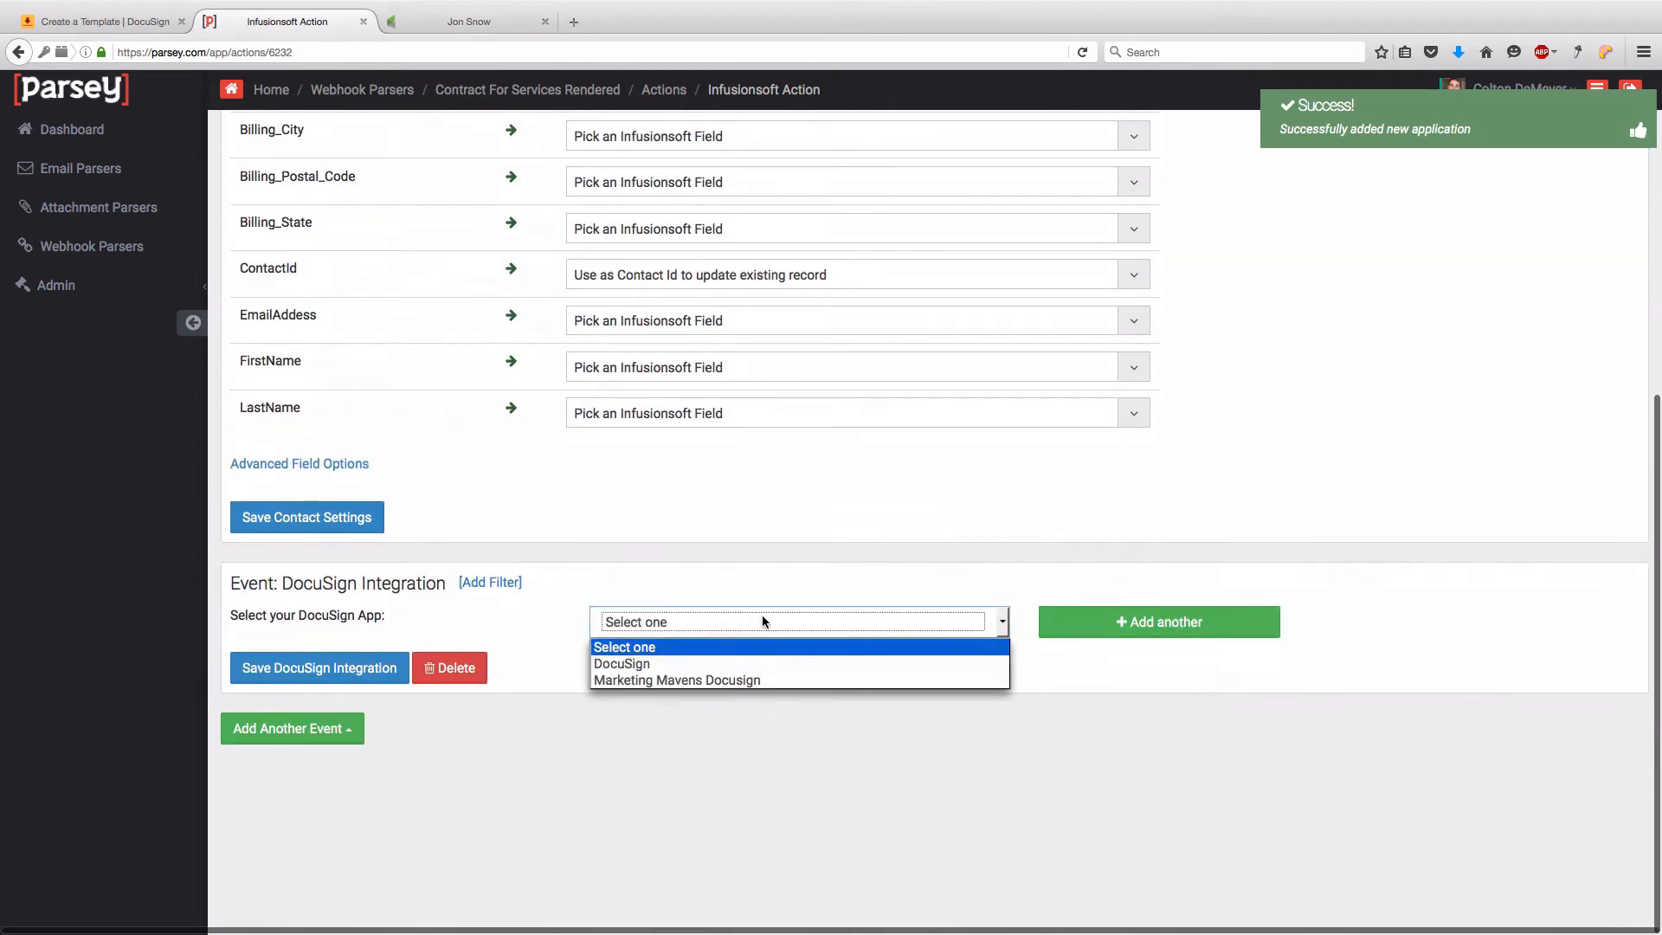
pyautogui.click(741, 660)
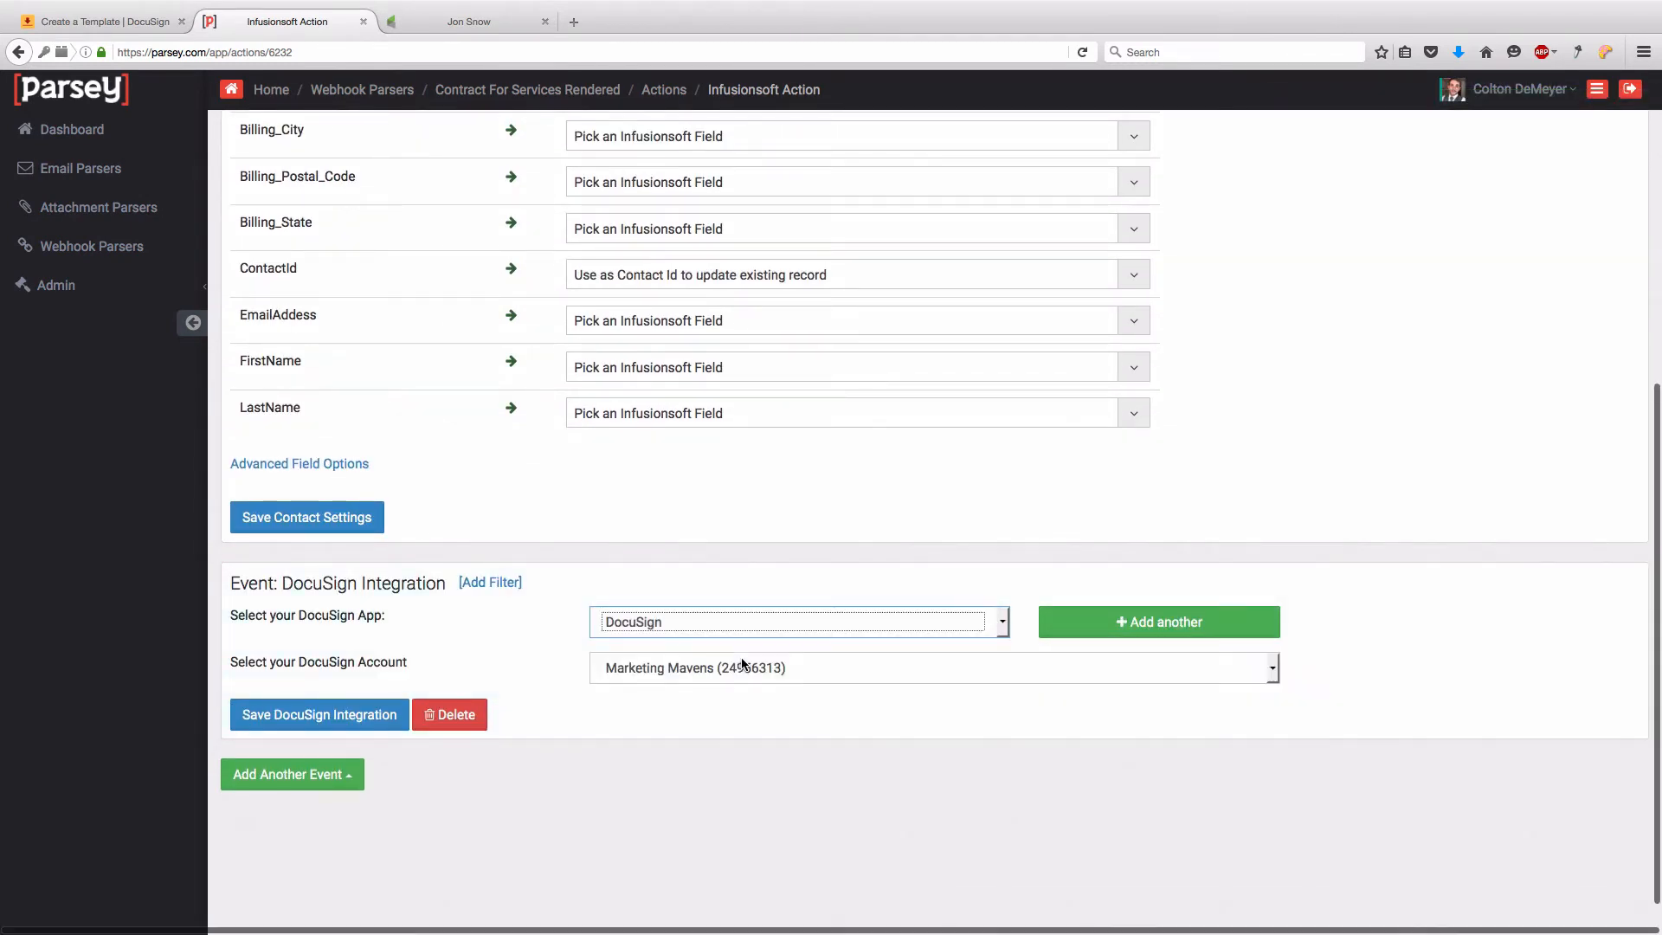
pyautogui.click(705, 668)
pyautogui.click(709, 666)
pyautogui.click(707, 654)
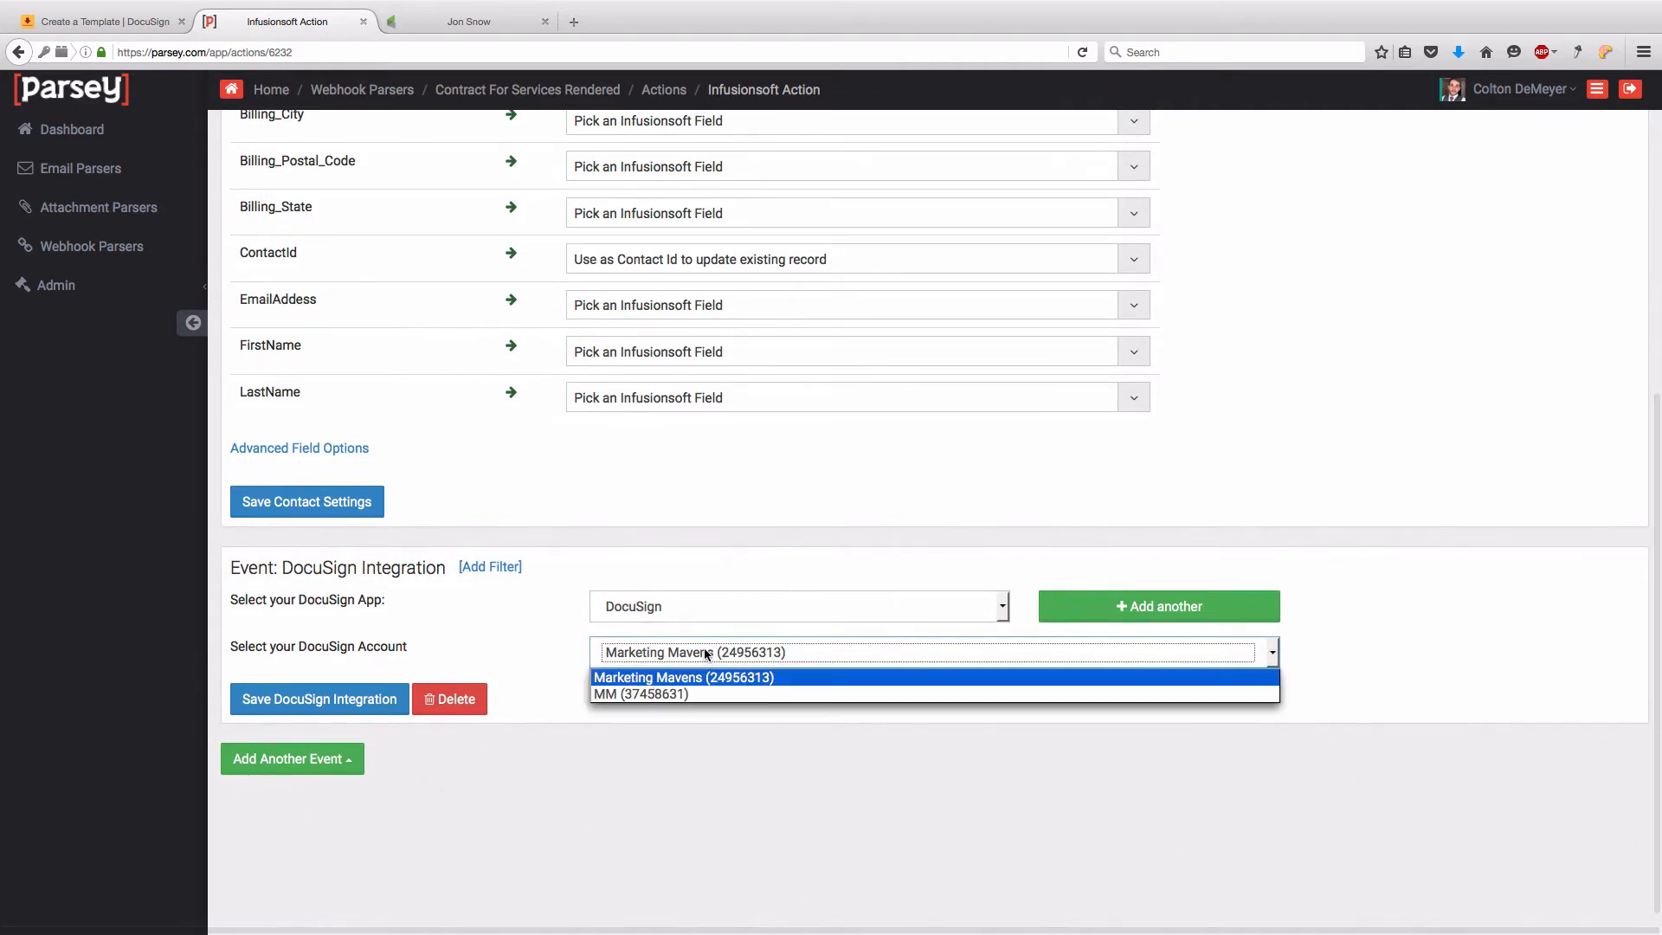
pyautogui.scroll(-1, 706, 654)
pyautogui.click(701, 665)
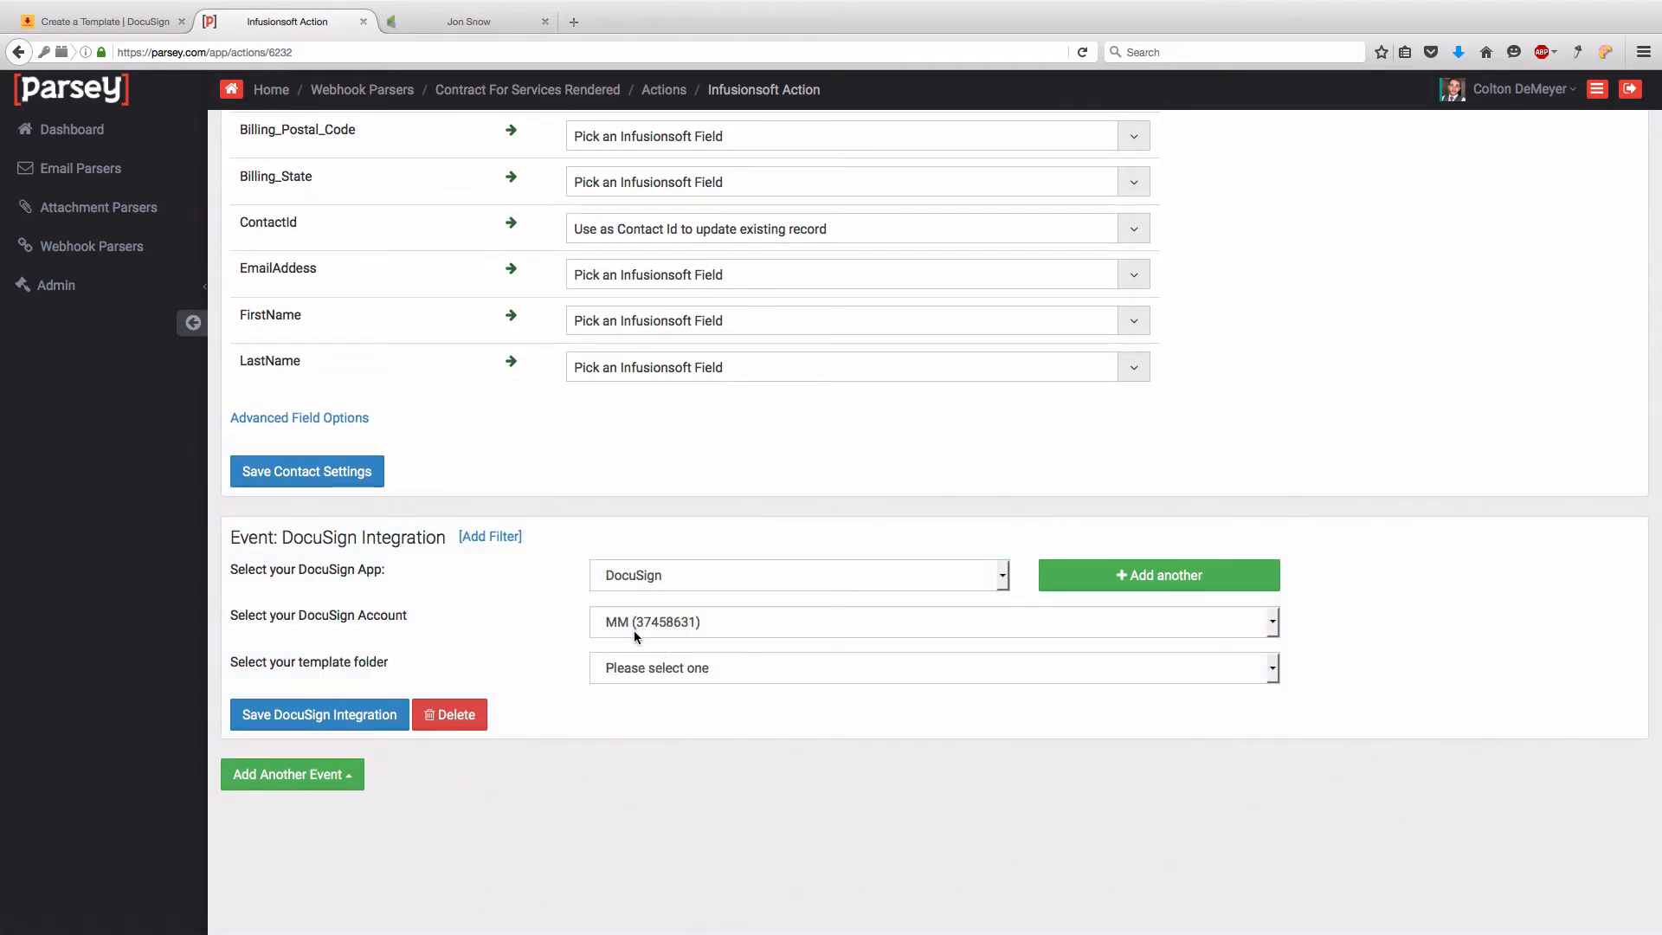
# - Choose the Contract for Services Rendered template from the Templates folder
pyautogui.click(630, 670)
pyautogui.click(663, 770)
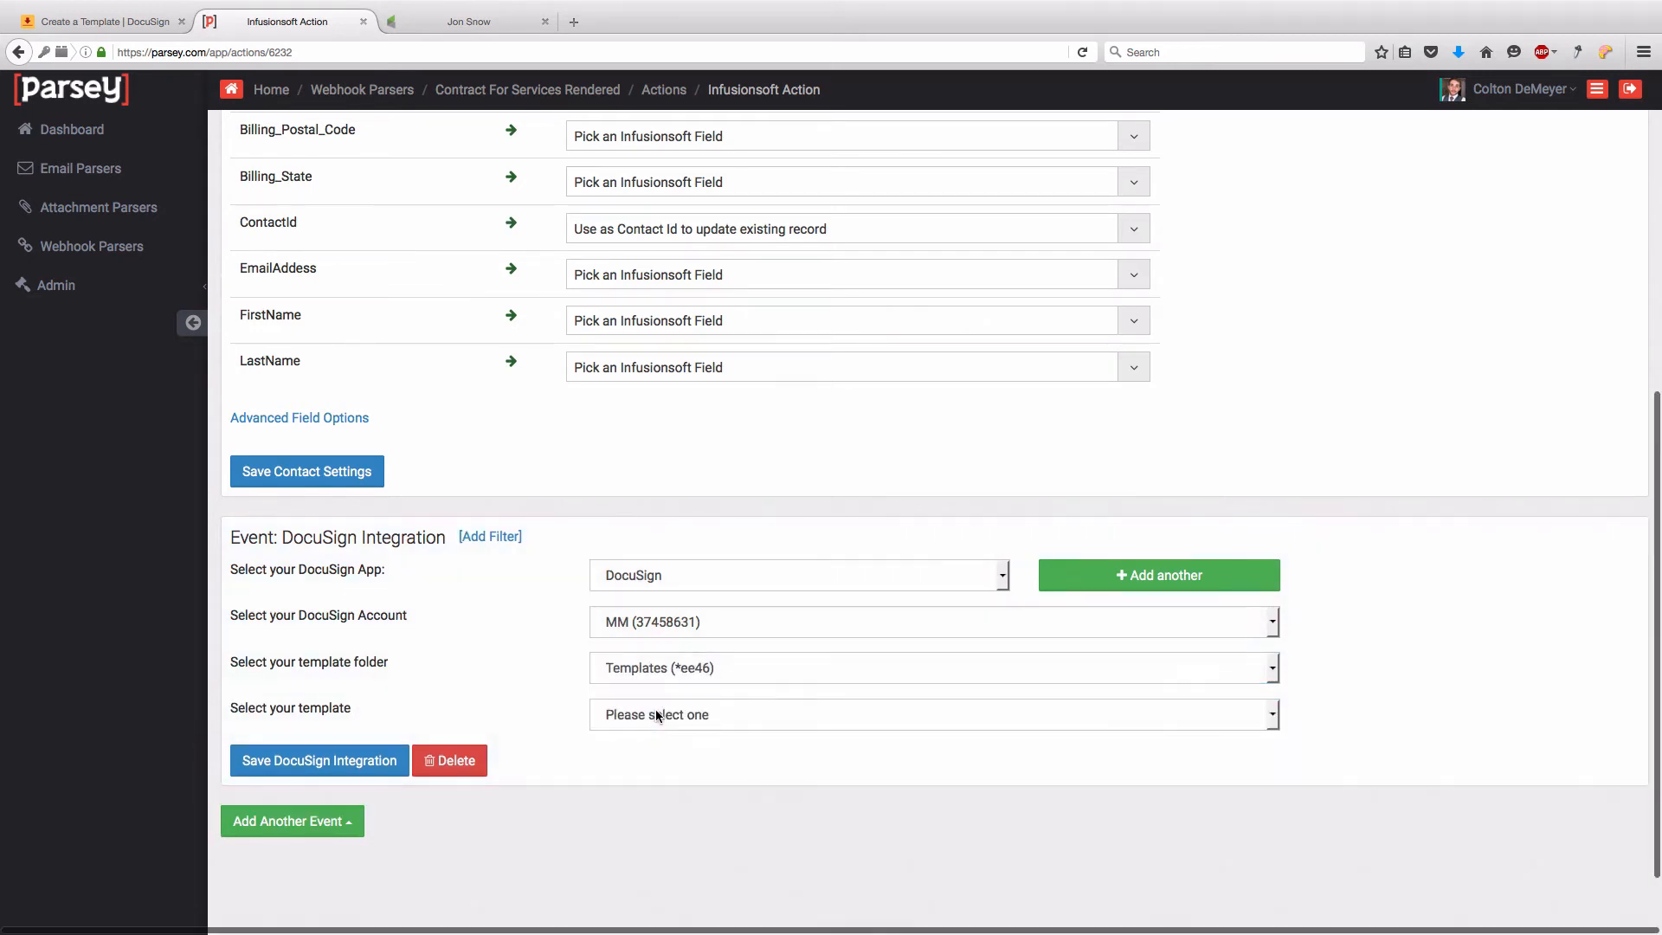
pyautogui.click(656, 715)
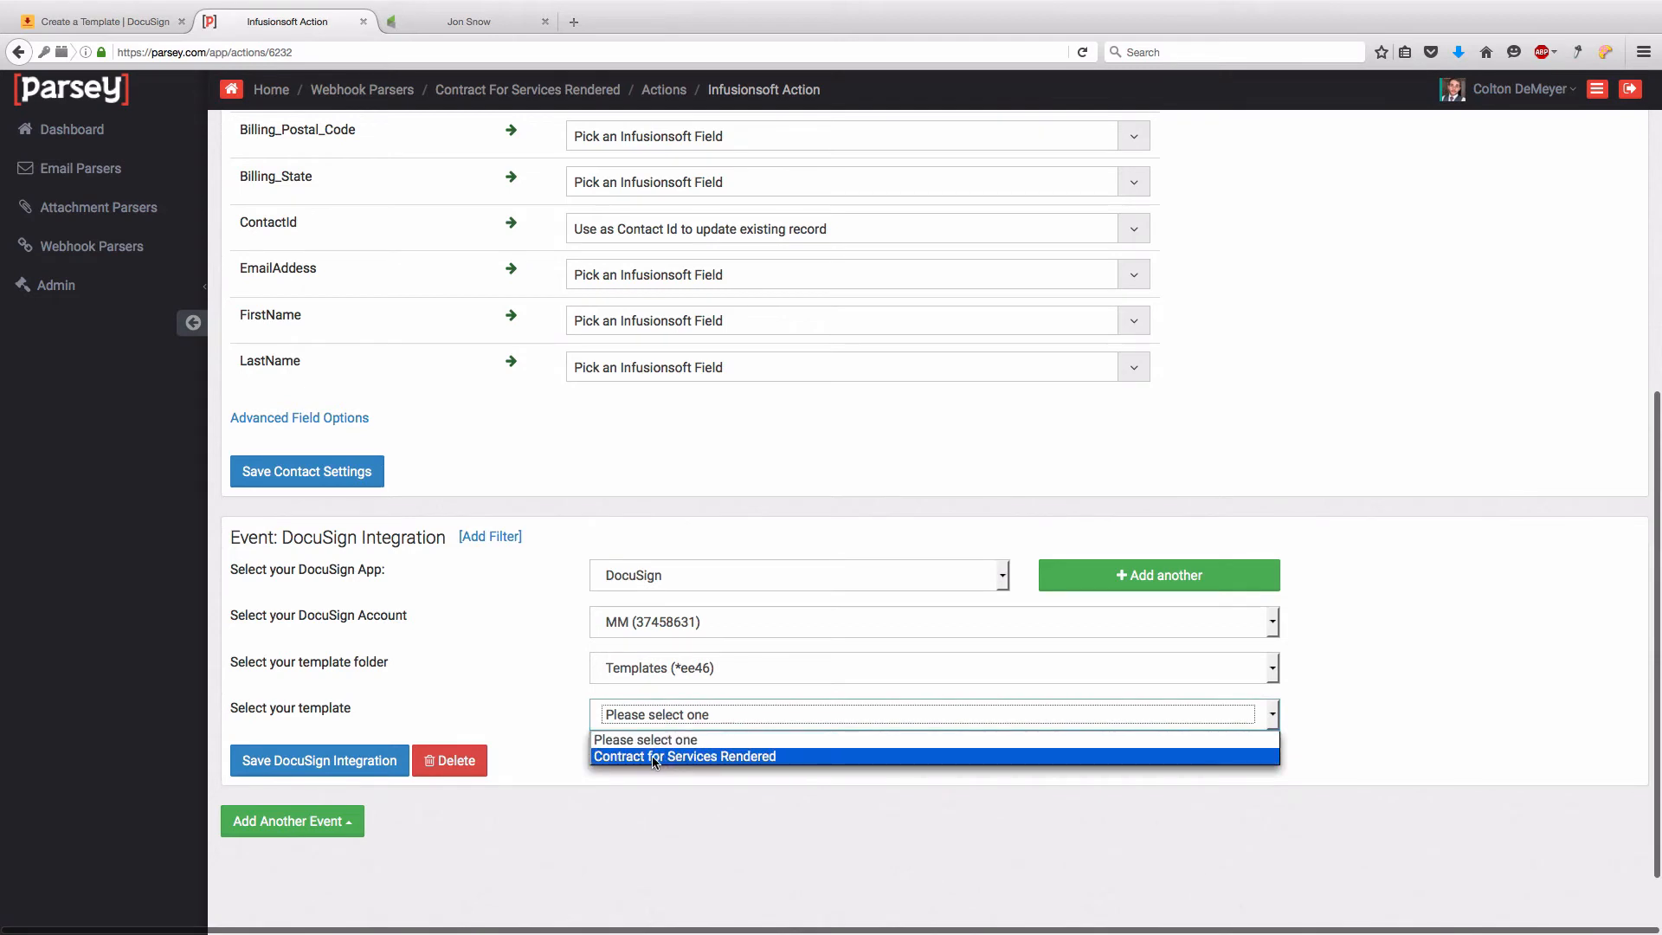
pyautogui.click(654, 757)
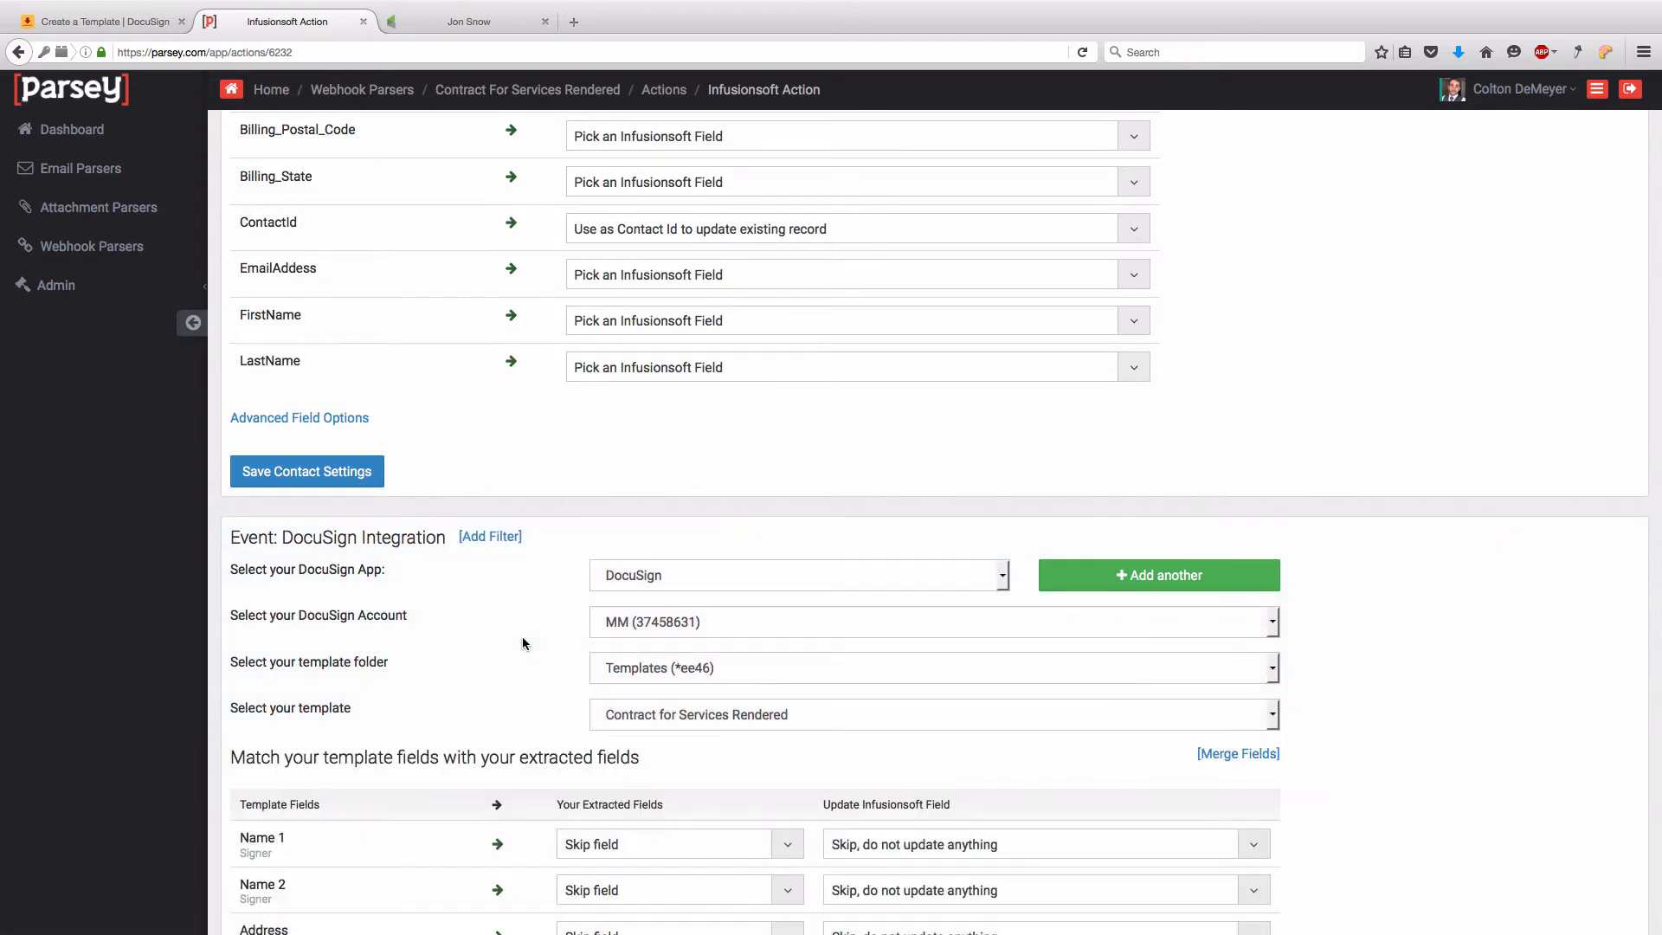
# - Set Name 1 to use merge fields {{FirstName}} {{LastName}}
pyautogui.scroll(-3, 522, 636)
pyautogui.scroll(-3, 520, 639)
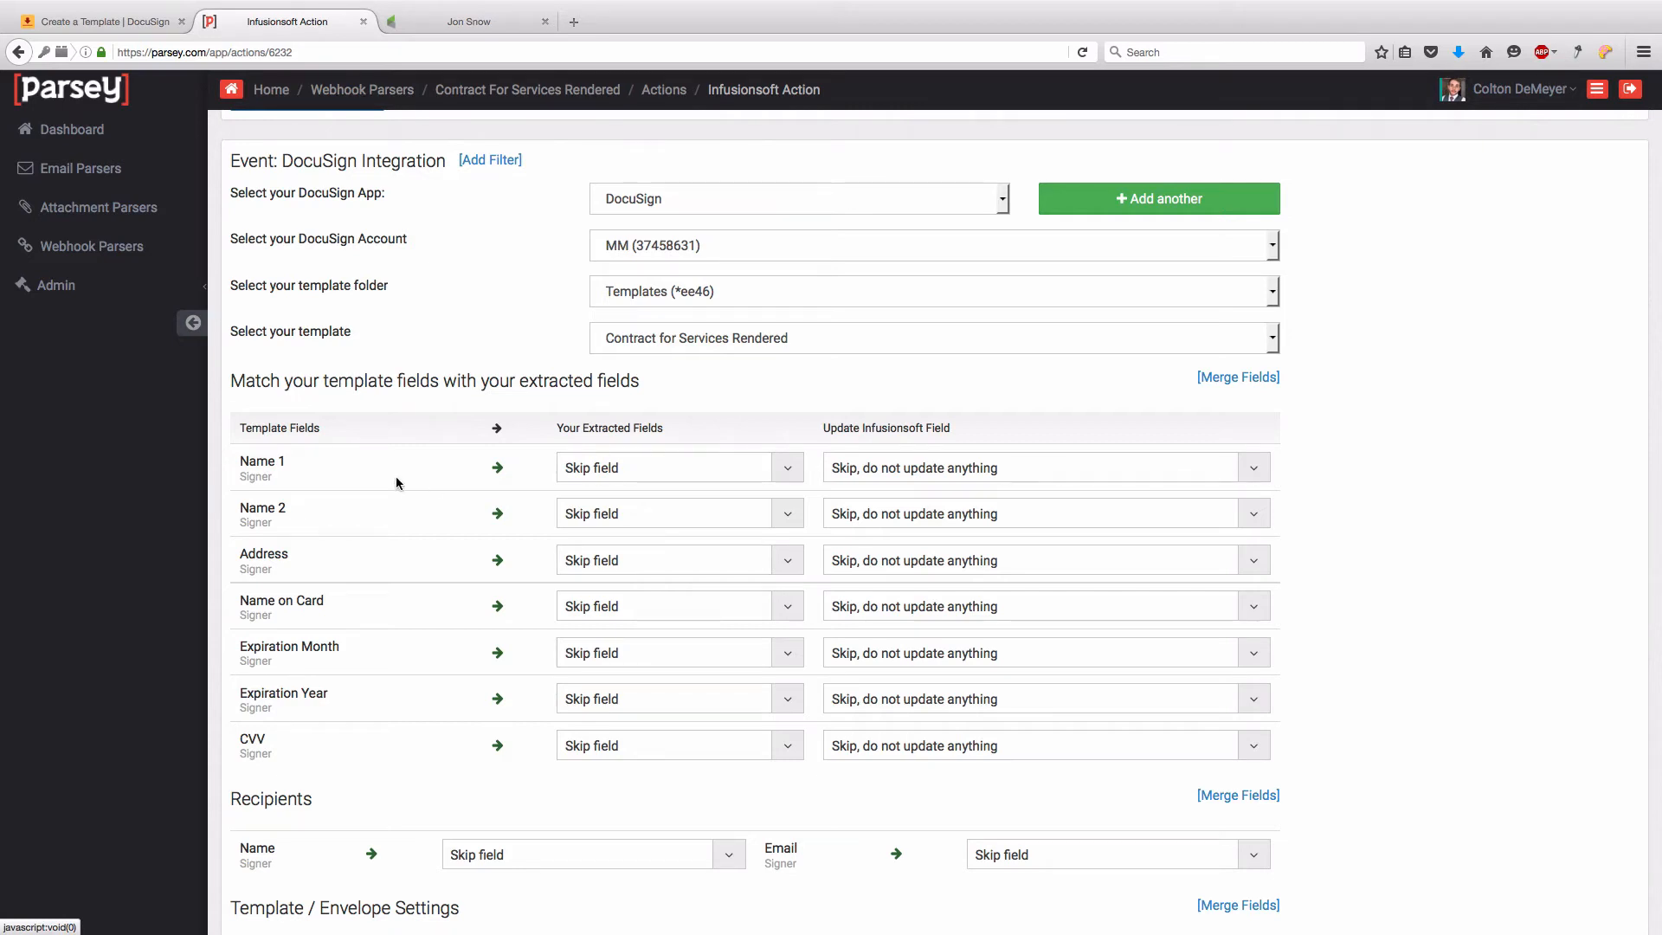
pyautogui.click(623, 474)
pyautogui.click(650, 579)
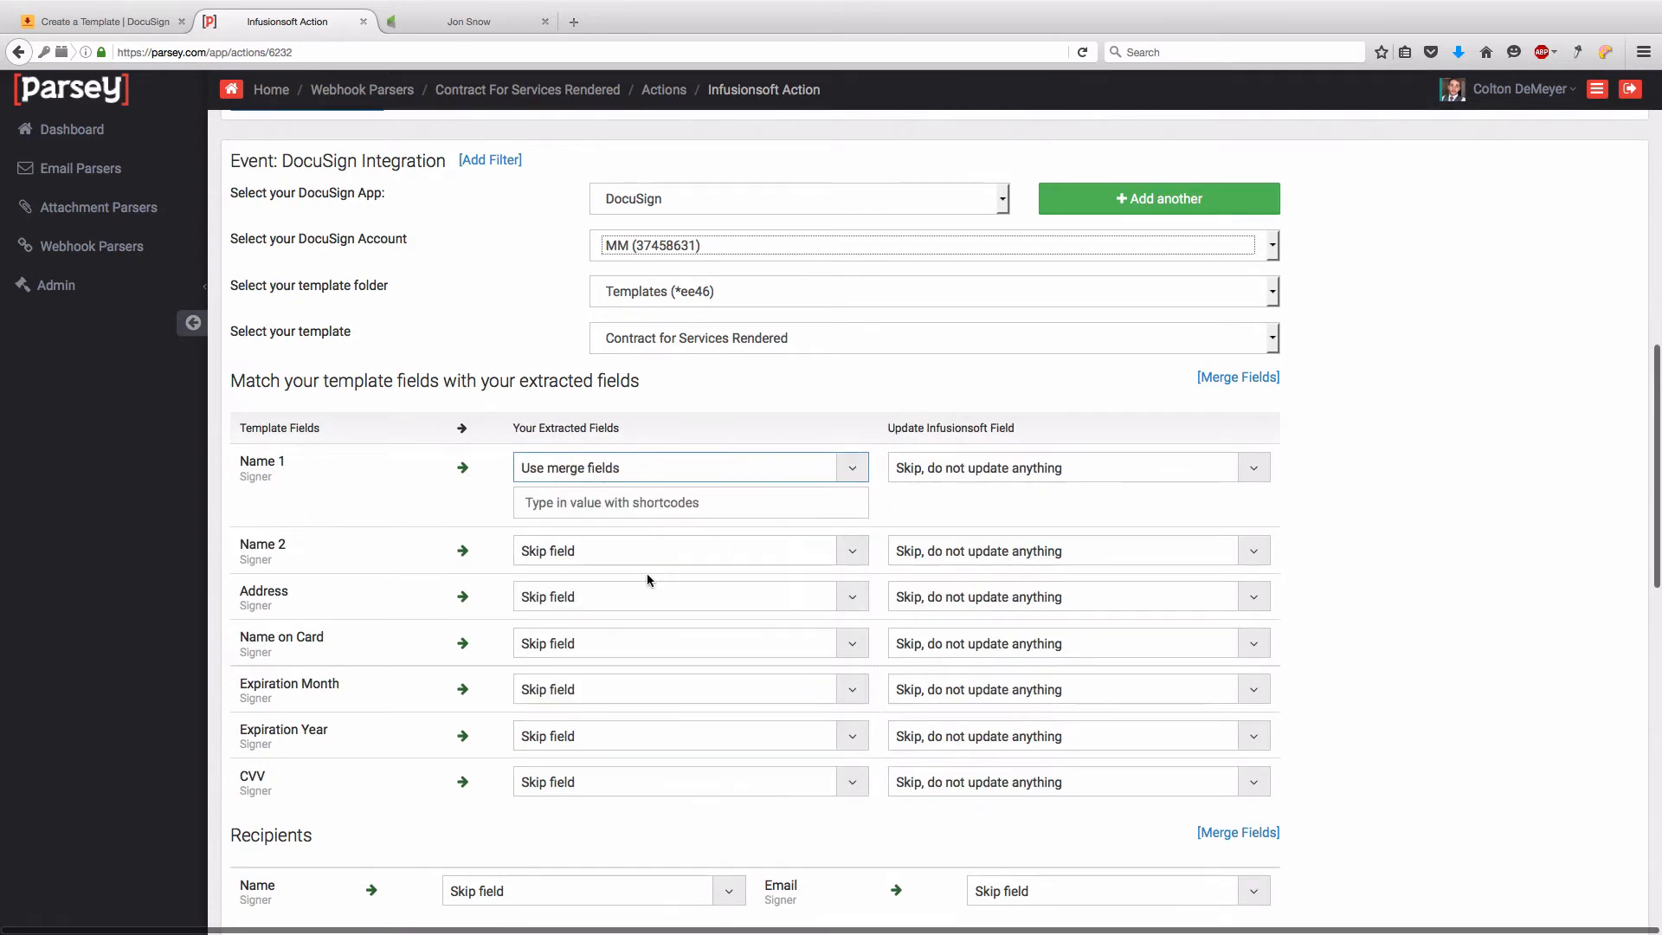
pyautogui.click(1225, 381)
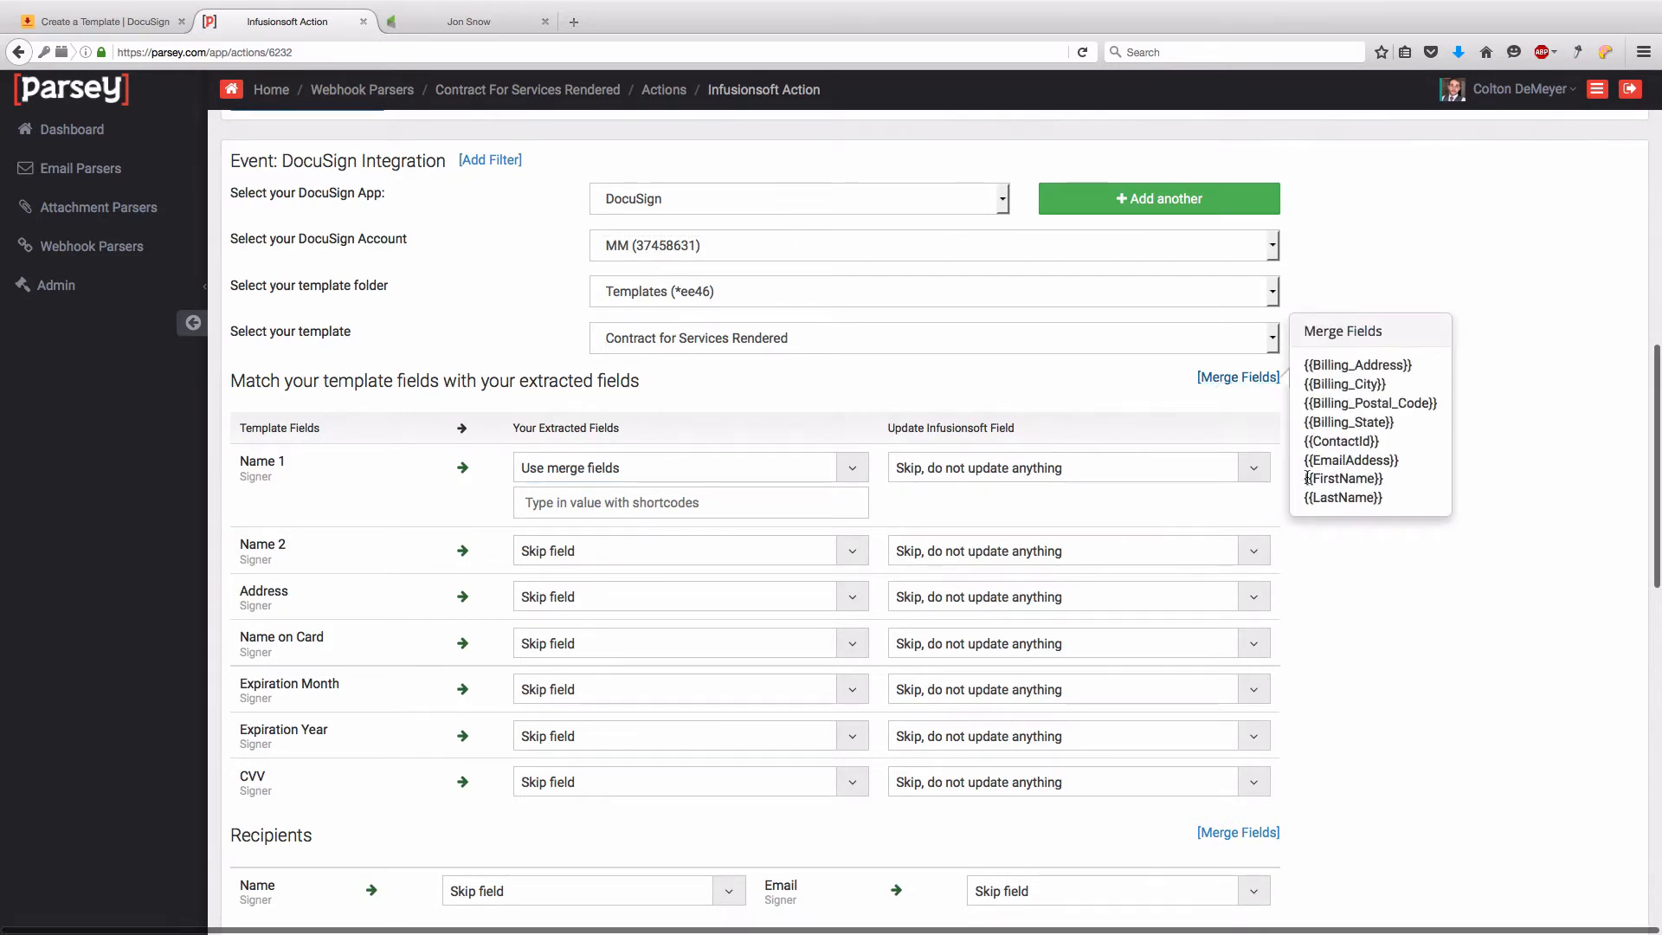
pyautogui.moveTo(1305, 478); pyautogui.dragTo(1380, 478)
pyautogui.press('super+c')
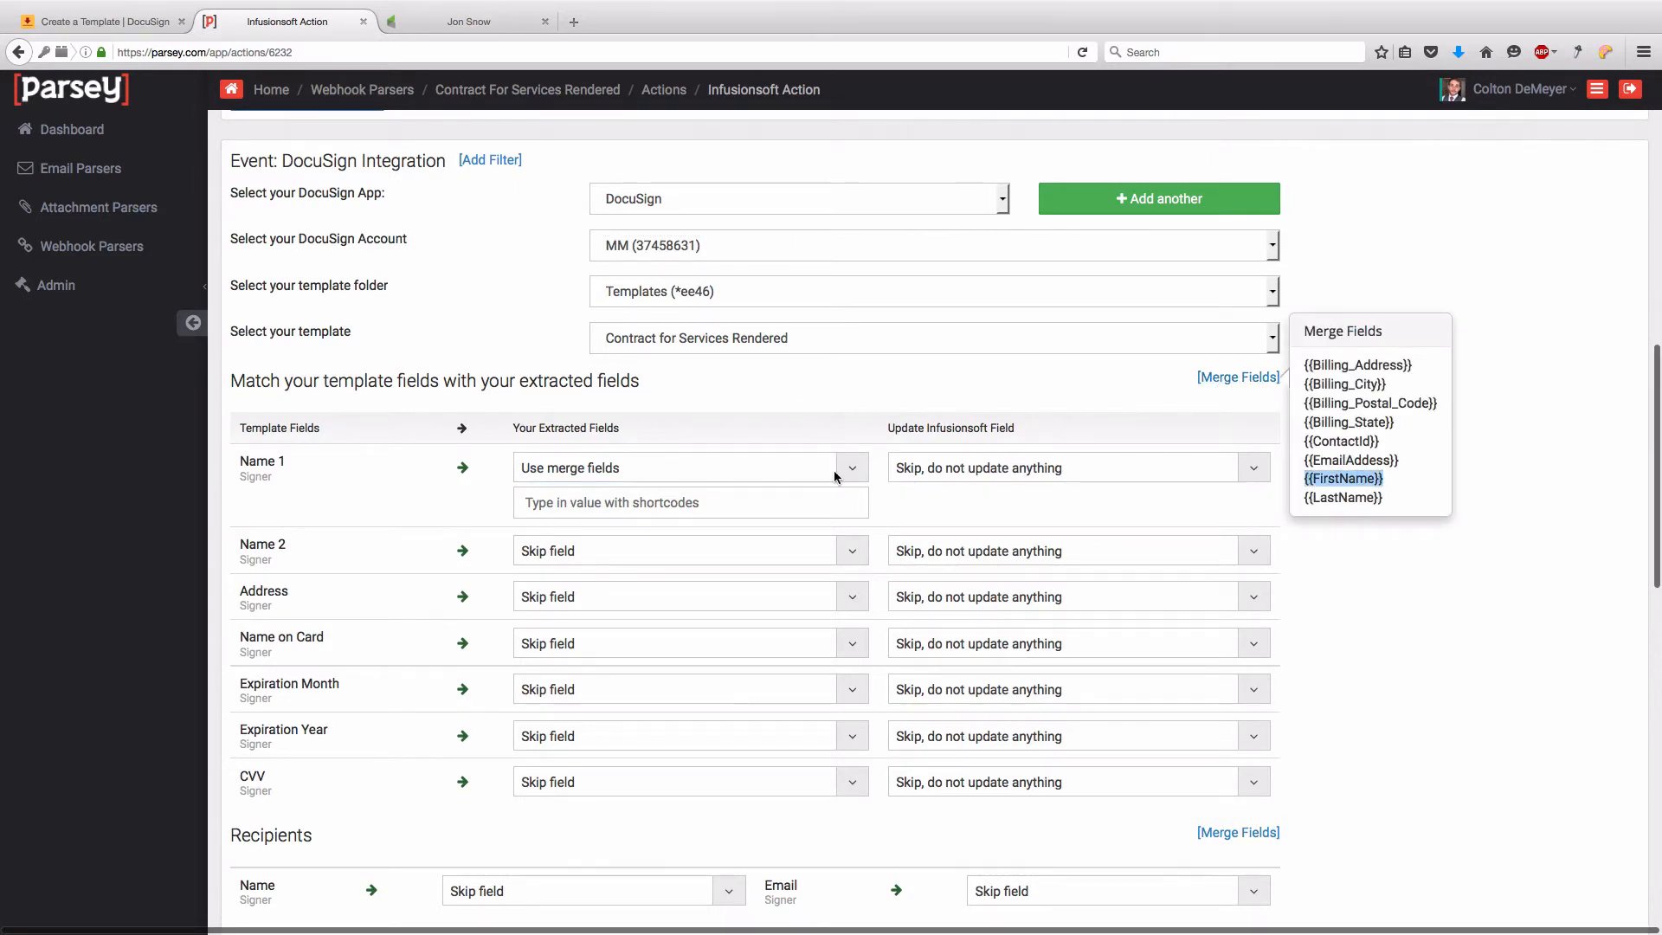
pyautogui.click(604, 505)
pyautogui.press('super+v')
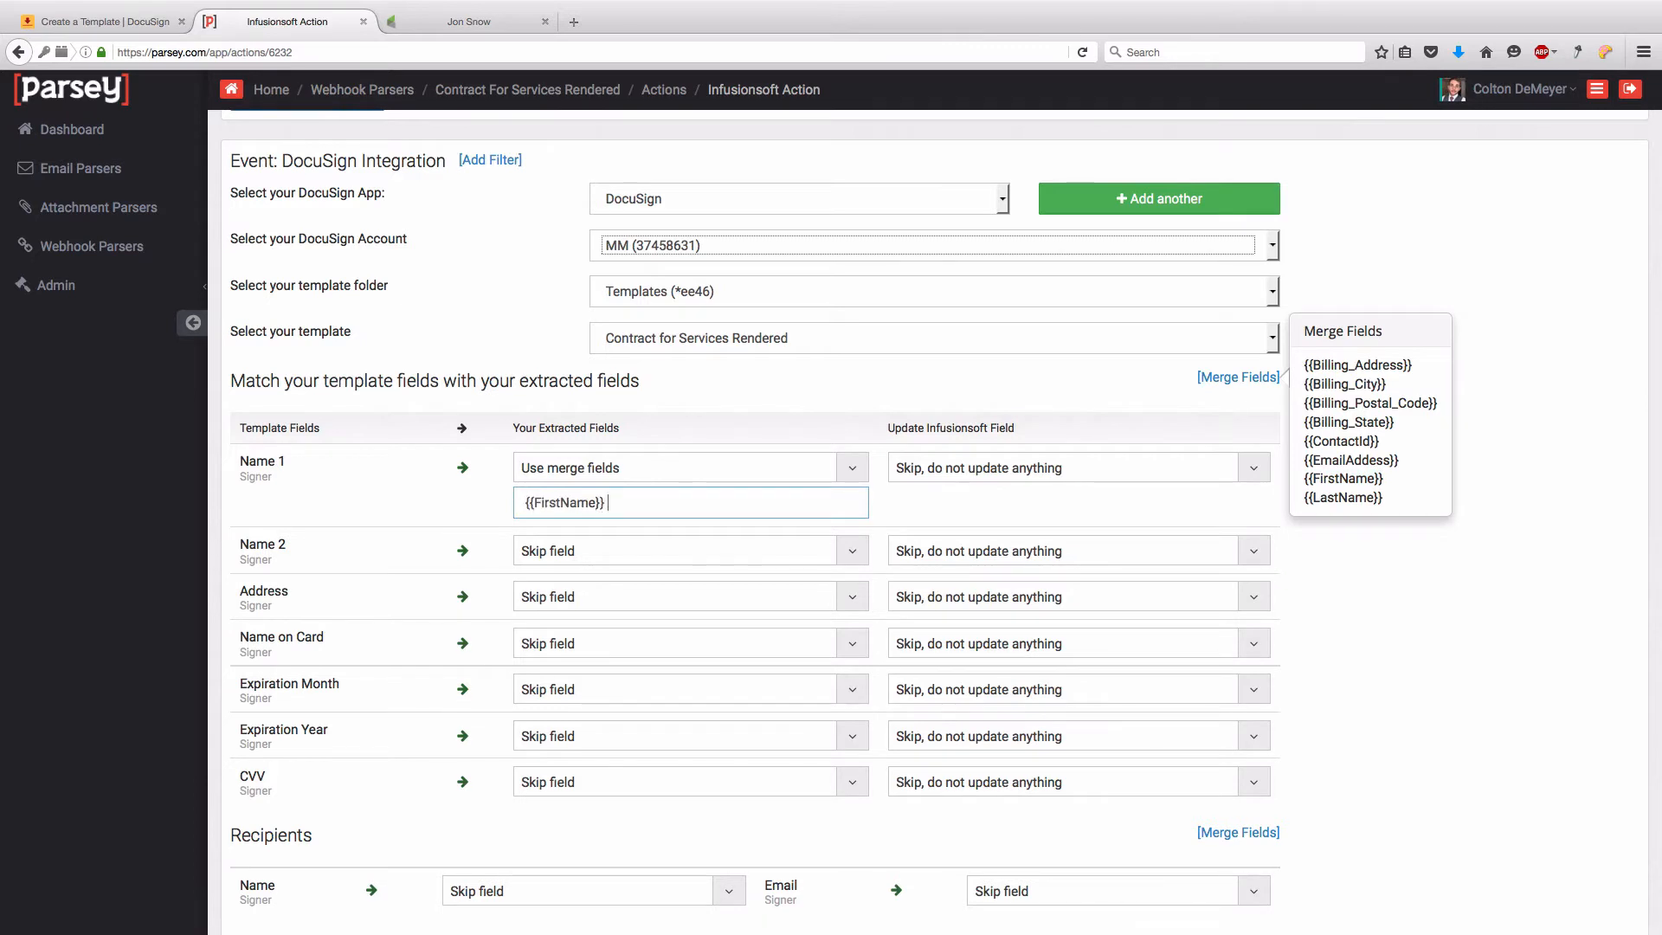
pyautogui.moveTo(1307, 497); pyautogui.dragTo(1385, 500)
pyautogui.press('super+c')
pyautogui.click(639, 505)
pyautogui.press('super+v')
pyautogui.moveTo(708, 503); pyautogui.dragTo(505, 506)
pyautogui.press('super+c')
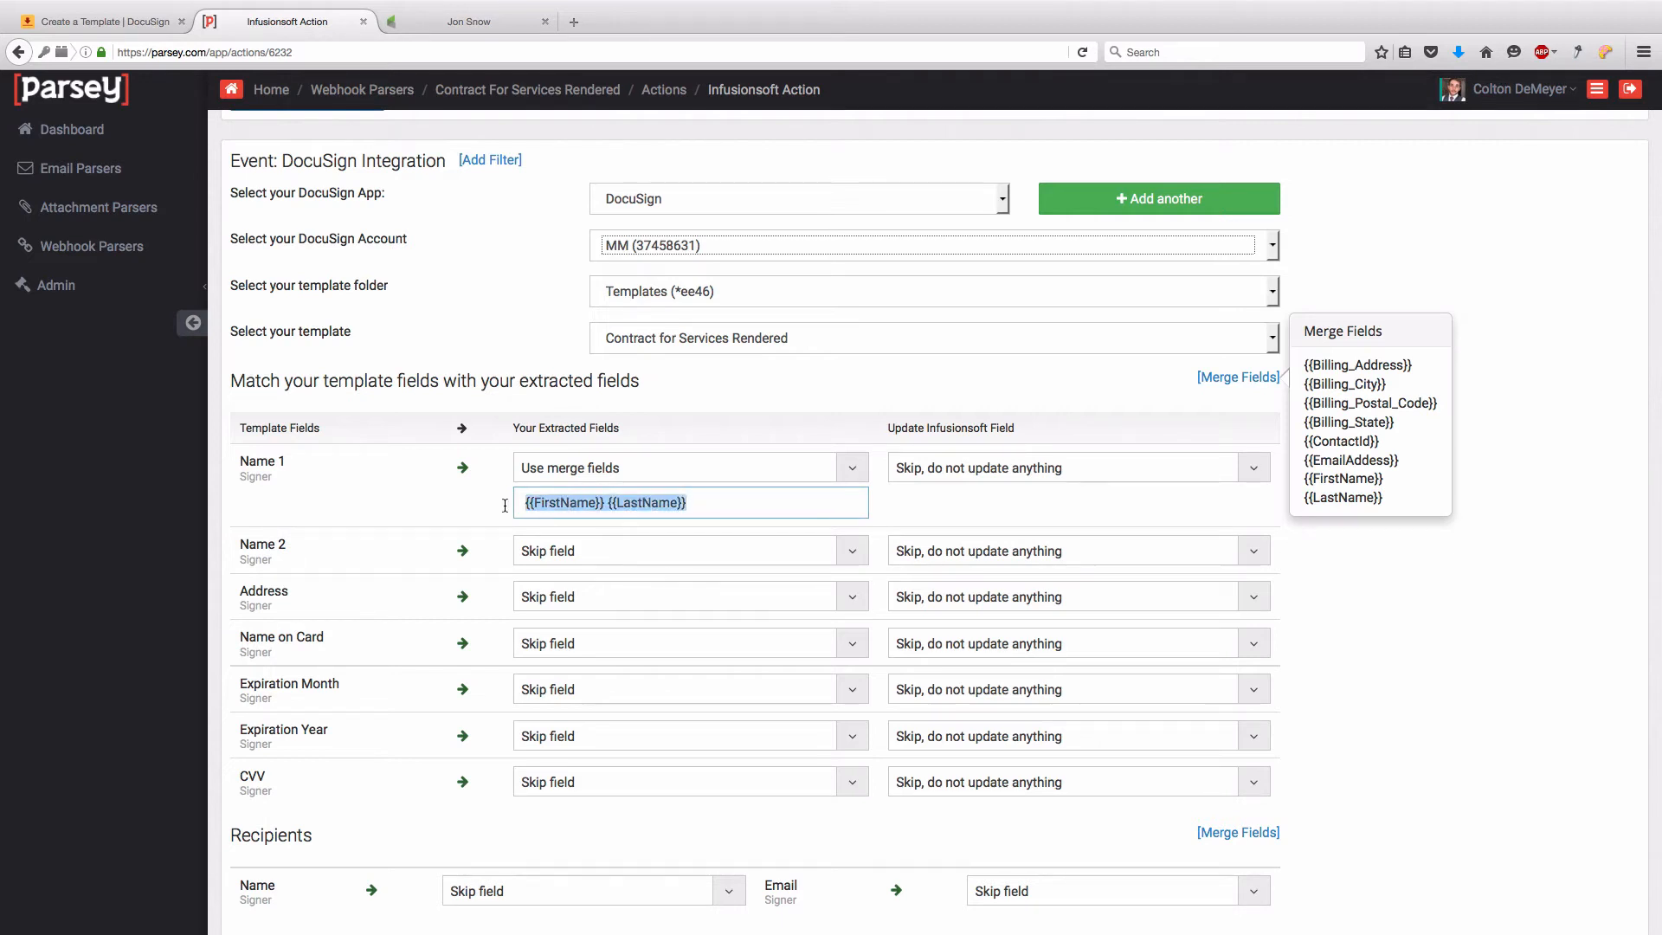
# - Fill Name 2 with the same {{FirstName}} {{LastName}} merge fields
pyautogui.click(585, 559)
pyautogui.click(601, 664)
pyautogui.click(584, 582)
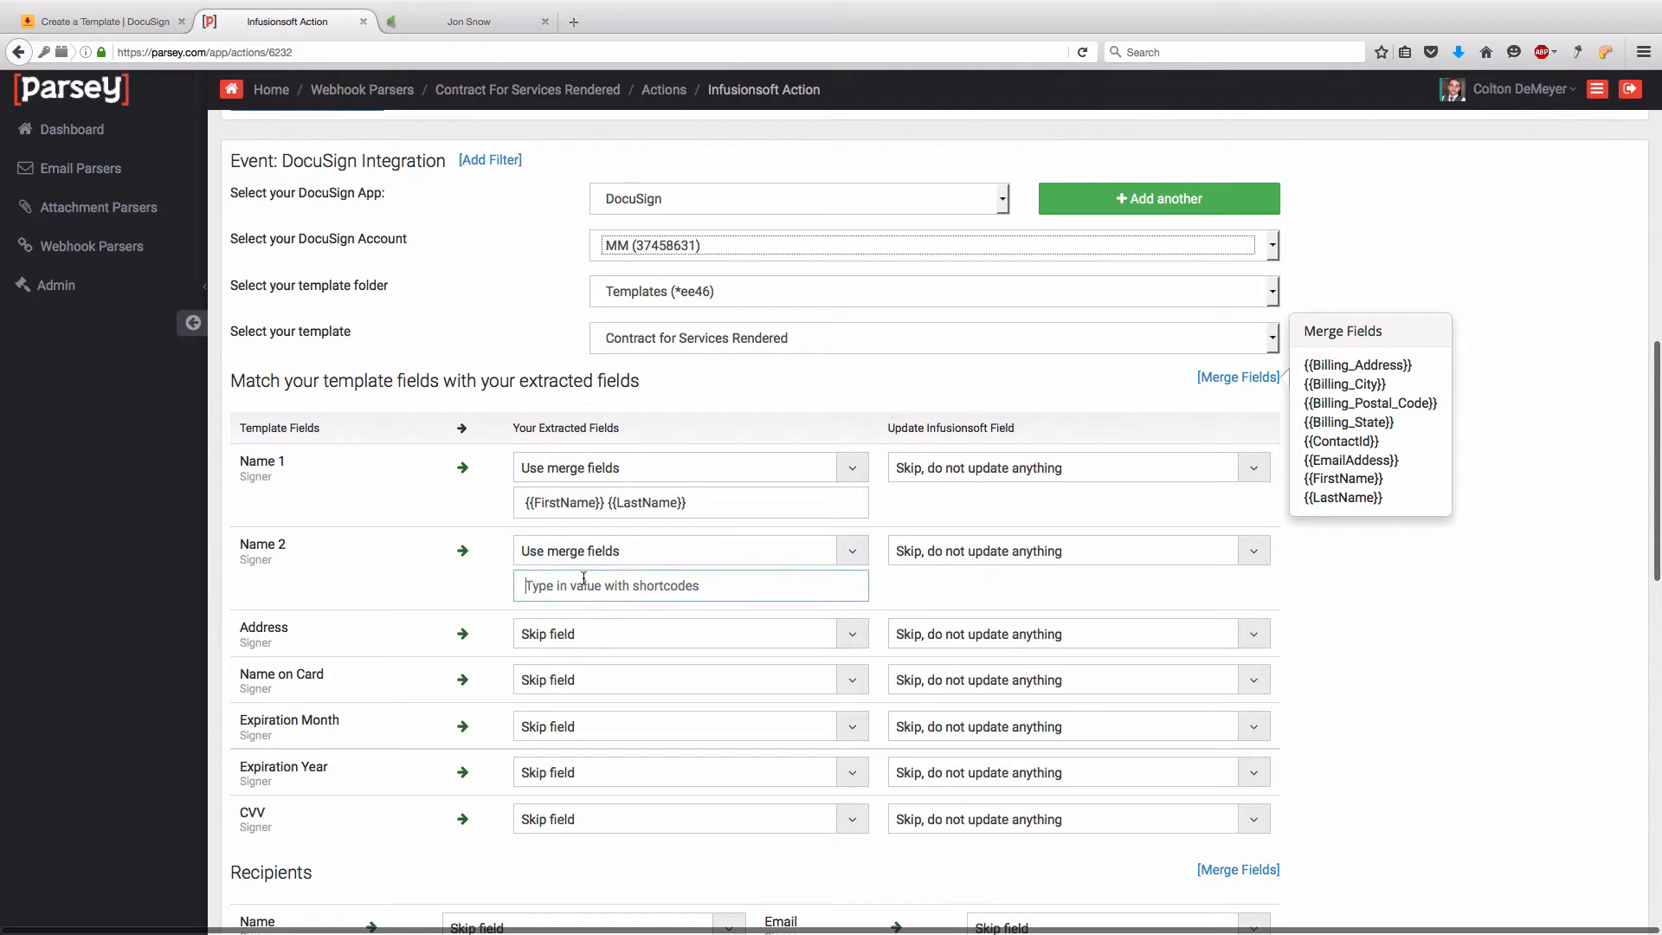
pyautogui.press('super+v')
pyautogui.click(422, 570)
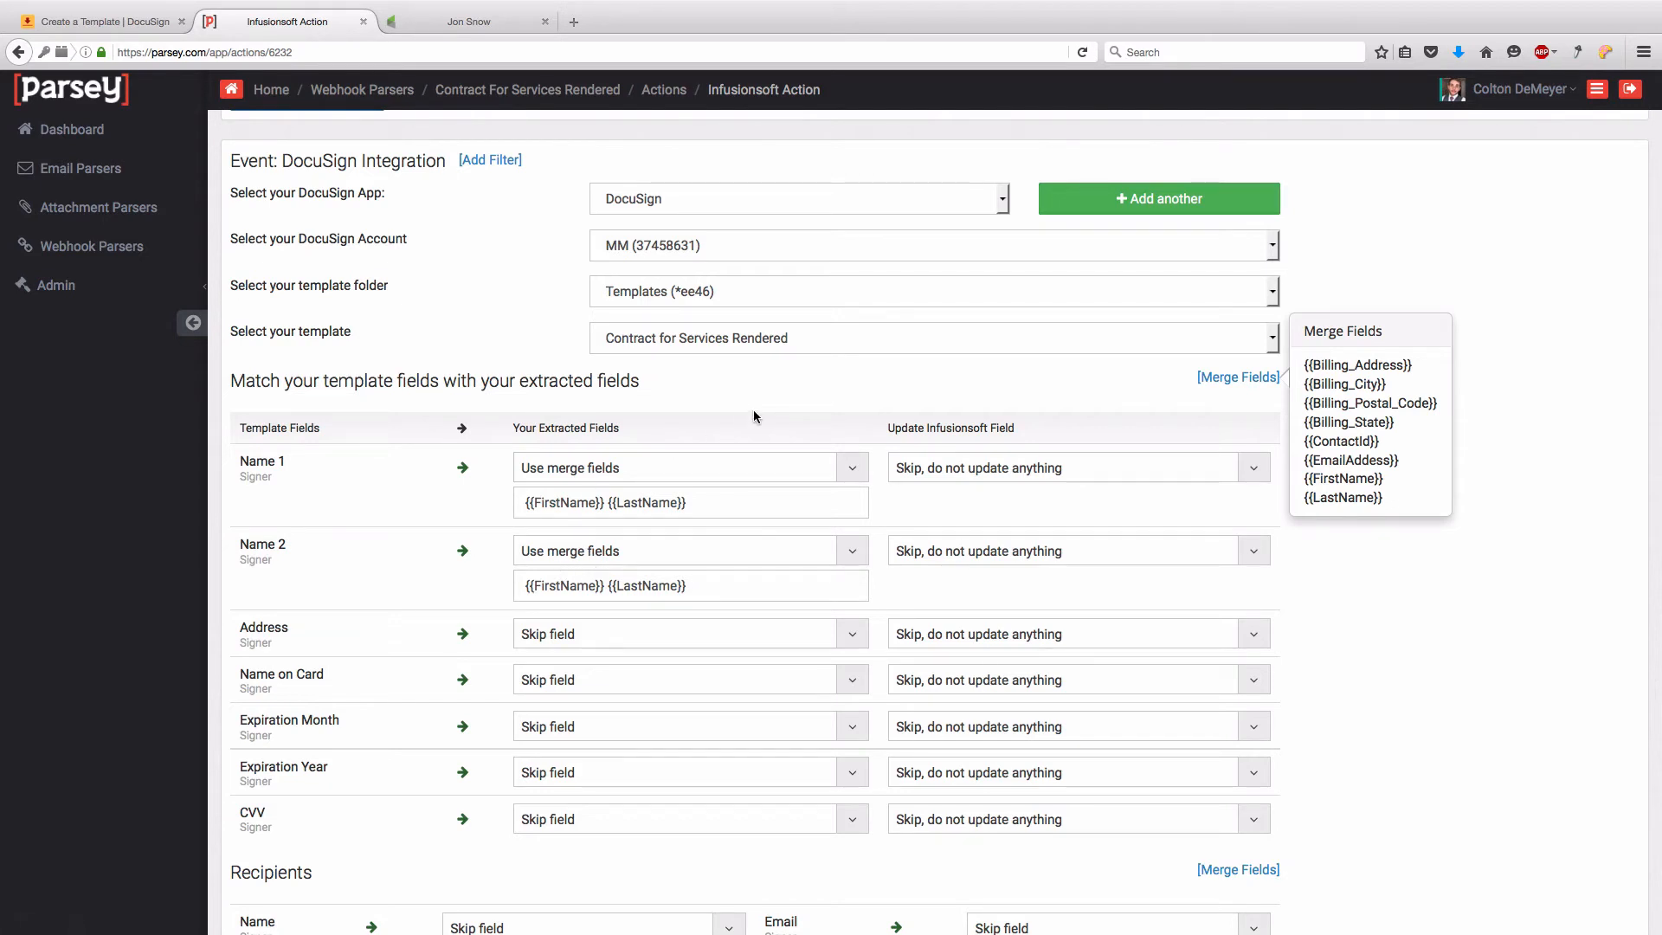
# - Leave the Infusionsoft update options for Name 1 and Name 2 unchanged
pyautogui.click(918, 474)
pyautogui.click(917, 474)
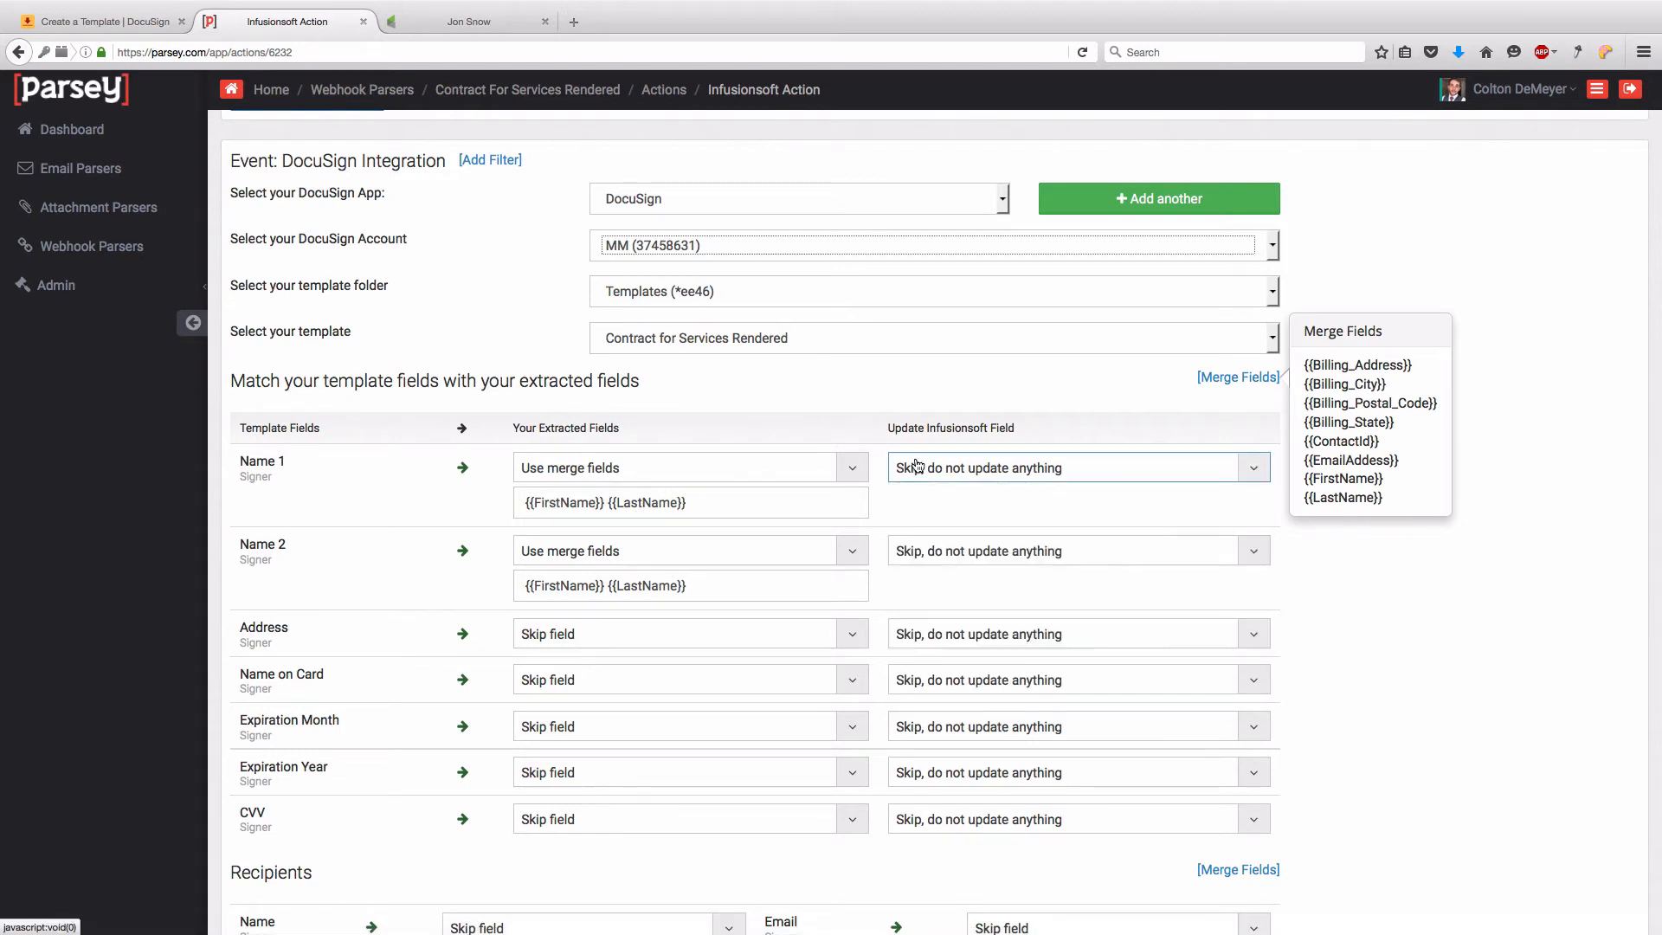
pyautogui.click(936, 561)
pyautogui.click(936, 561)
pyautogui.click(909, 496)
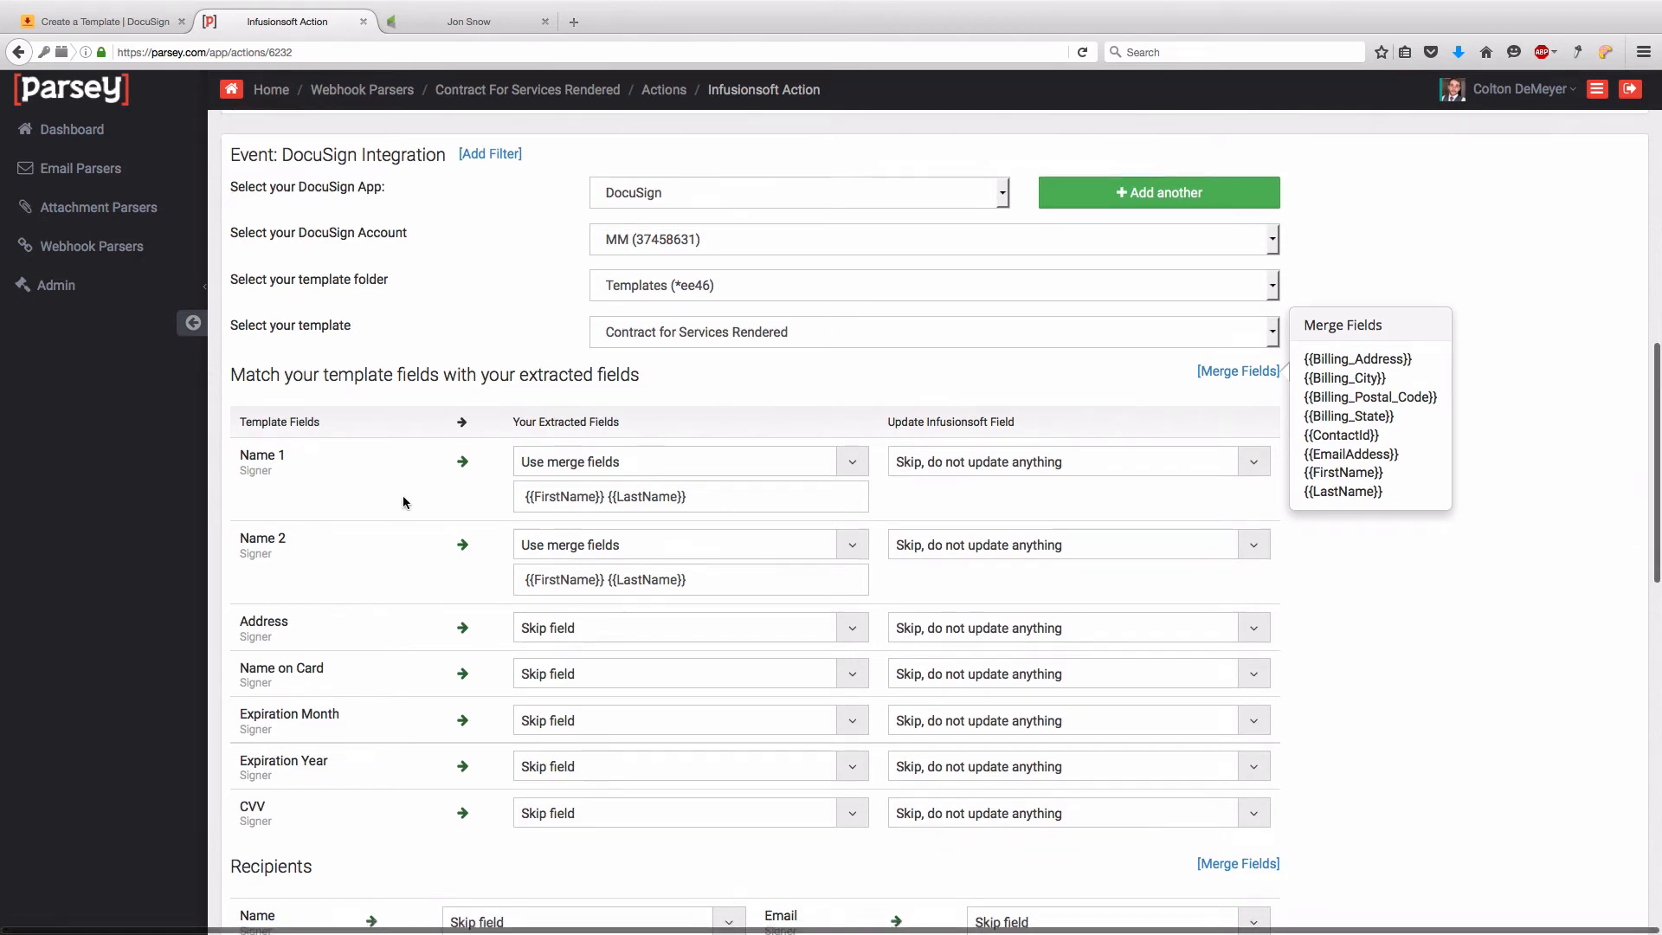
pyautogui.scroll(-3, 402, 494)
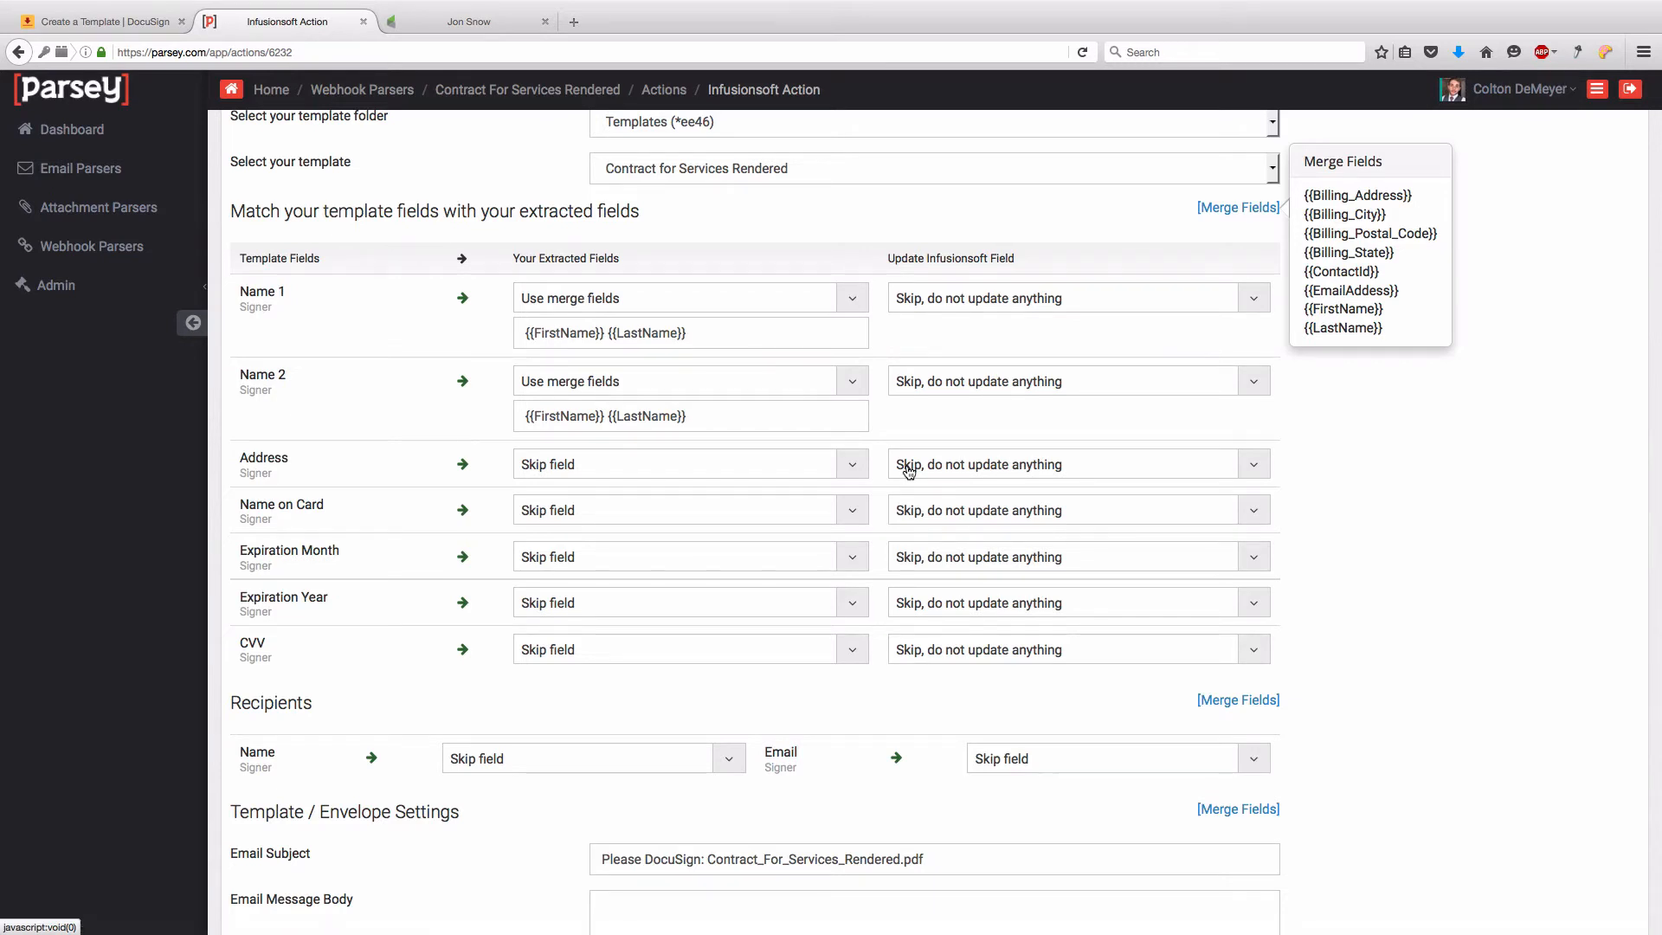
# - Switch Address to merge fields and enter {{Billing_Address}} {{Billing_City}}
pyautogui.click(682, 459)
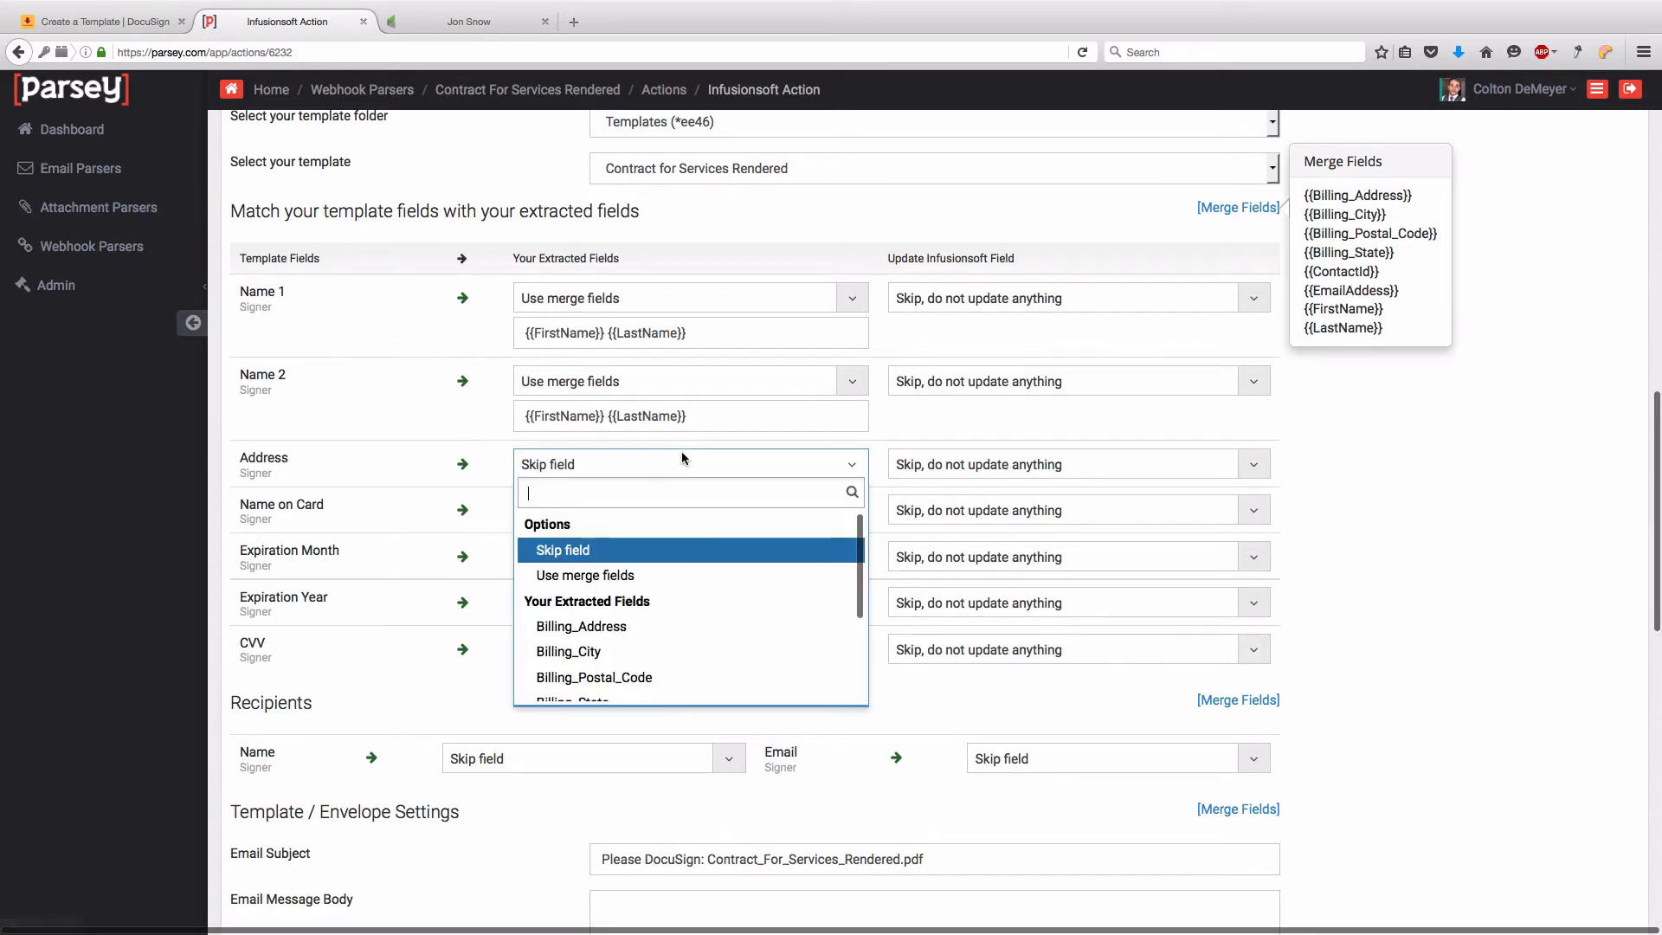
pyautogui.press('Down')
pyautogui.press('Return')
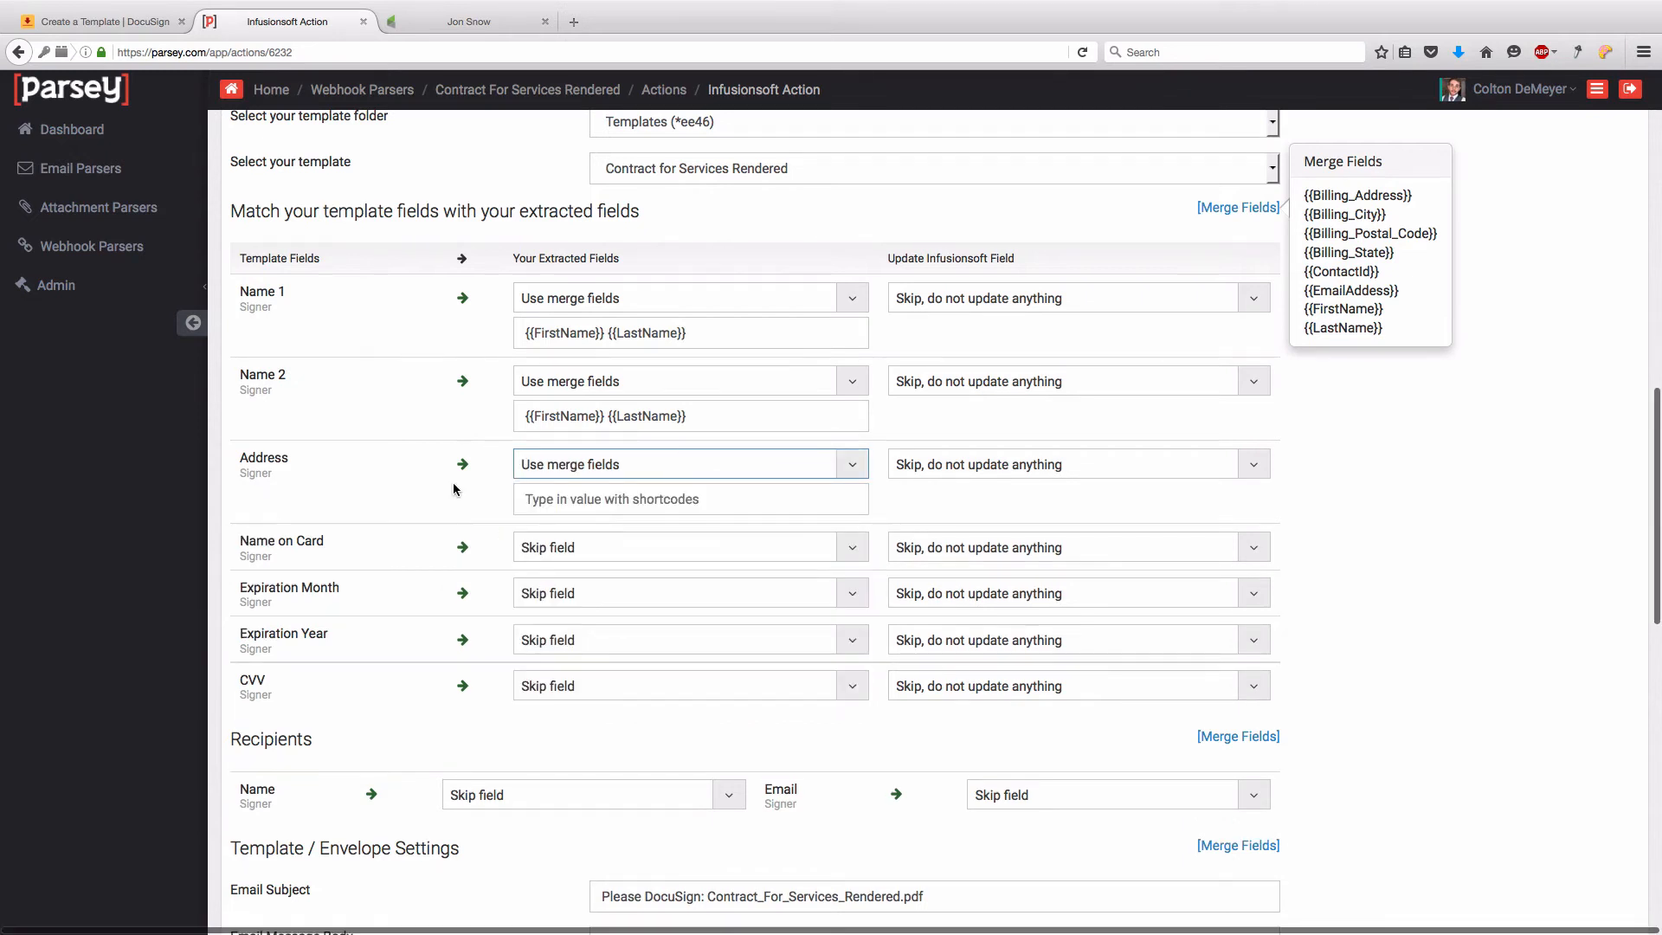
pyautogui.click(529, 499)
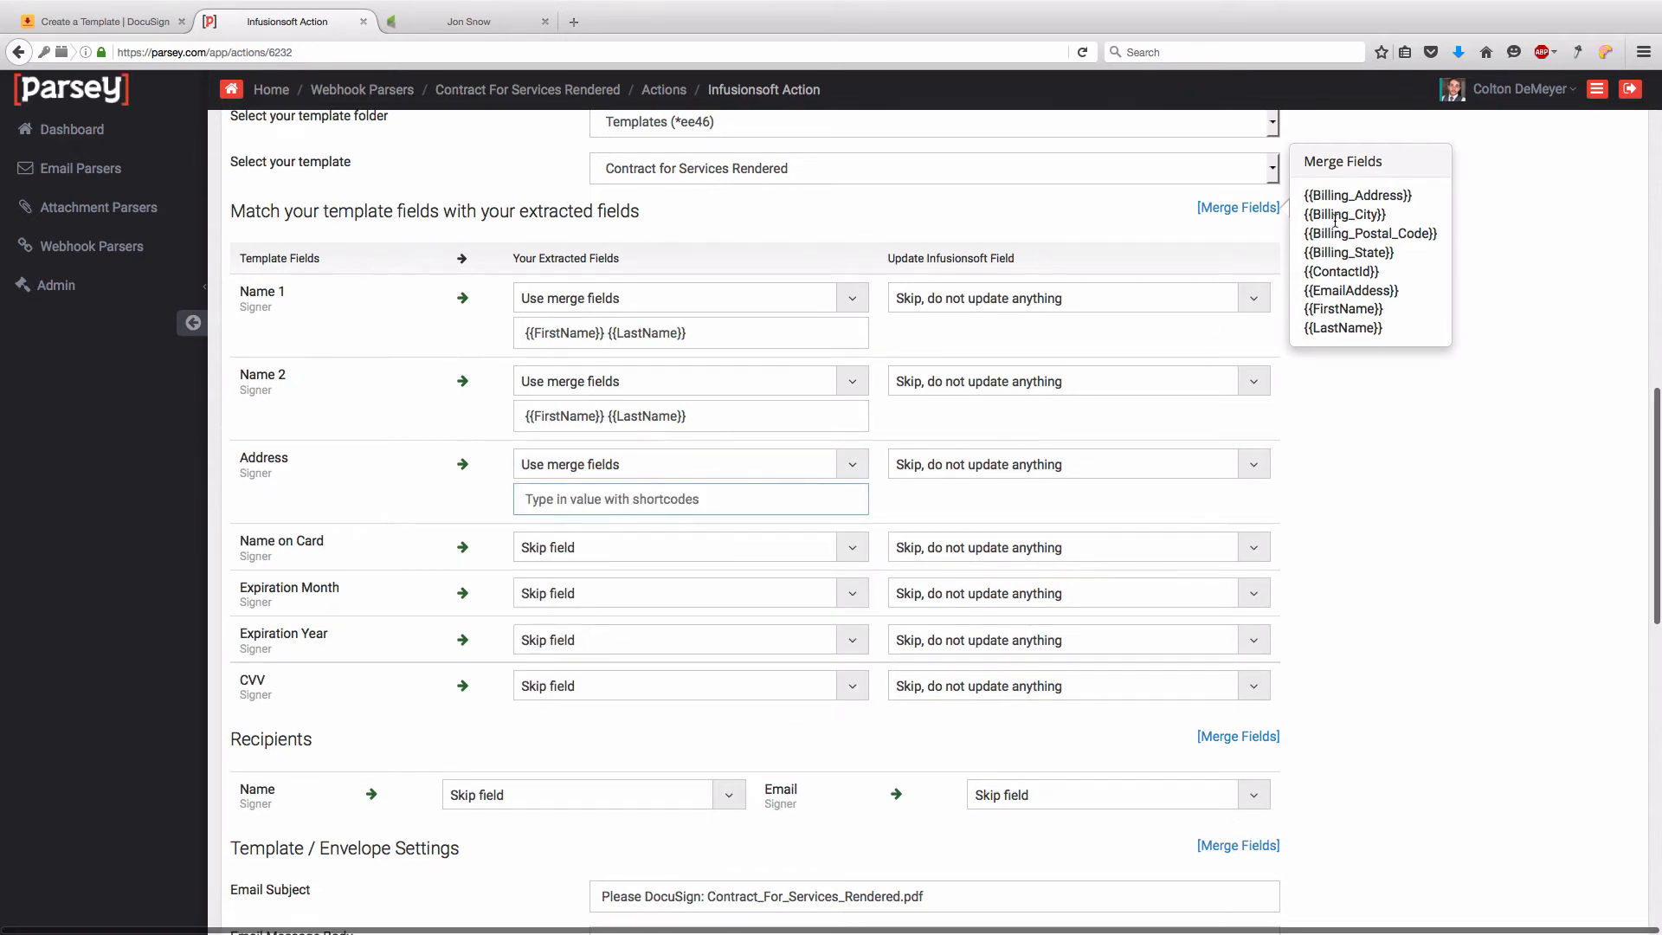
pyautogui.moveTo(1312, 196); pyautogui.dragTo(1409, 194)
pyautogui.hotkey('ctrl', 'c')
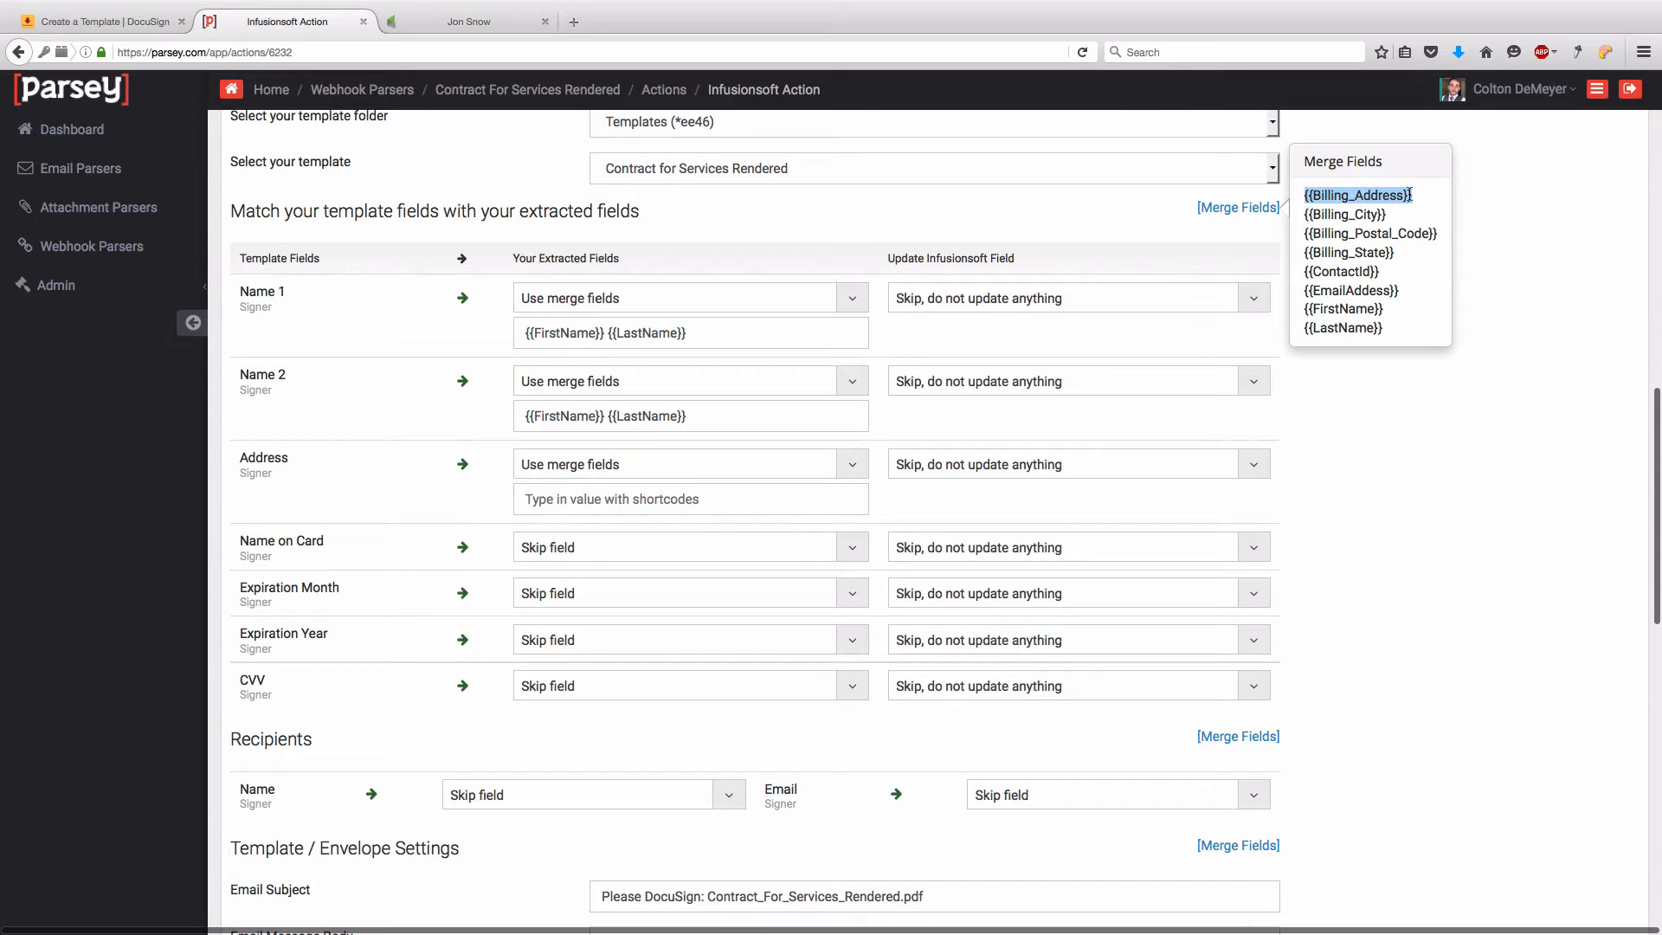
pyautogui.click(584, 502)
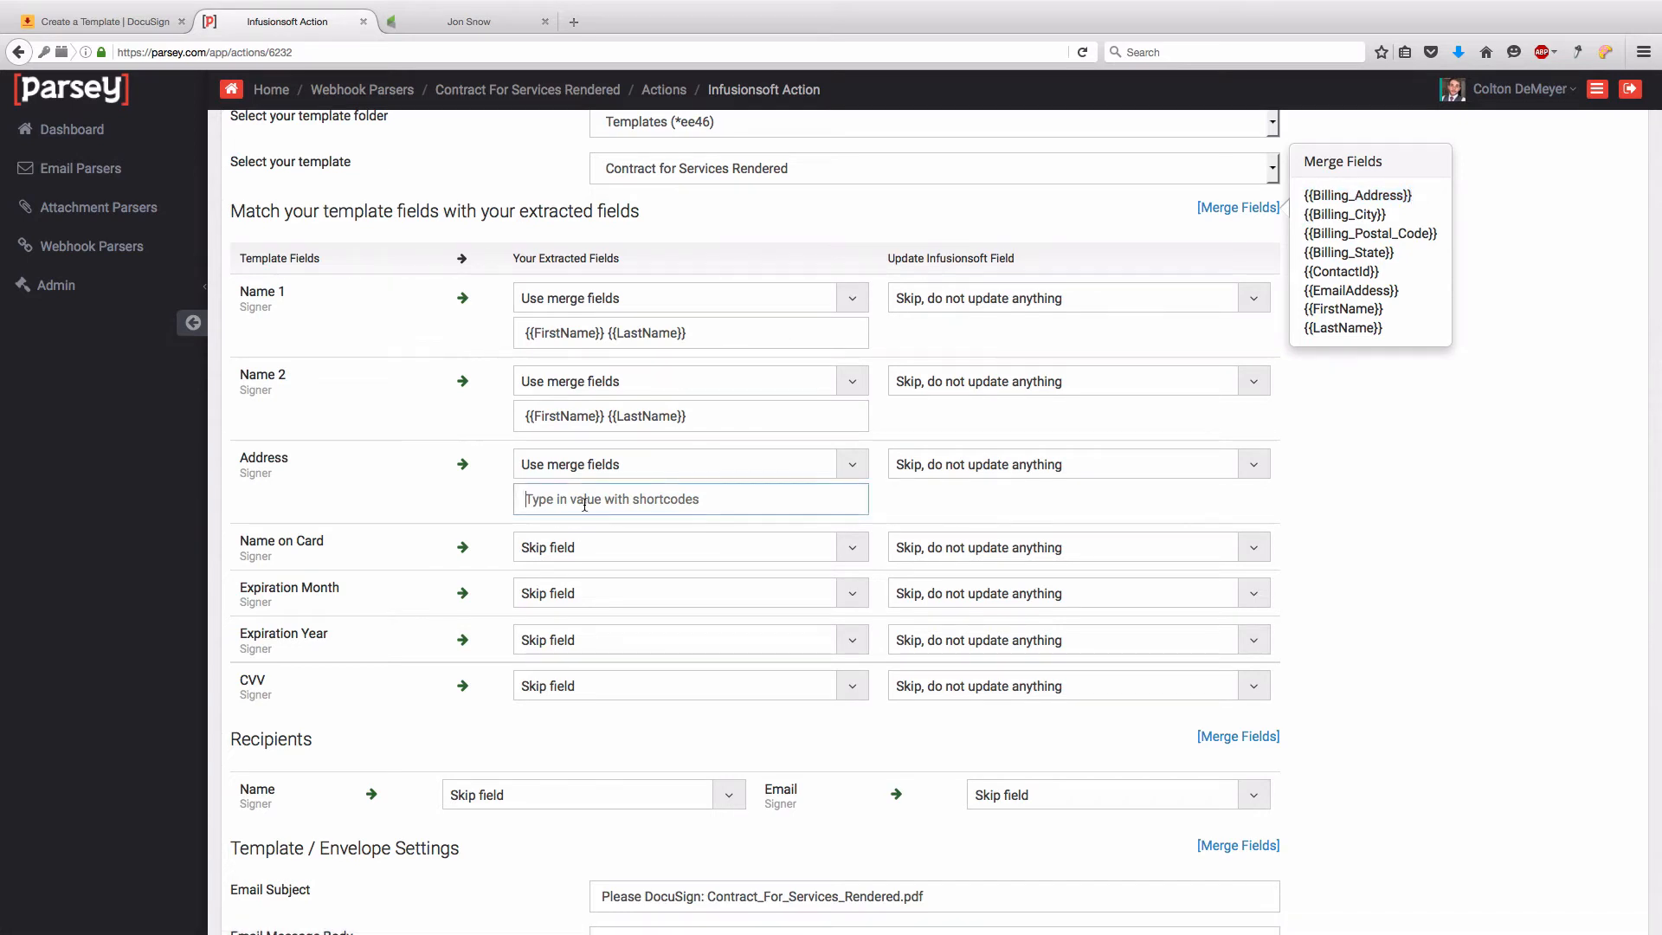
pyautogui.hotkey('ctrl', 'v')
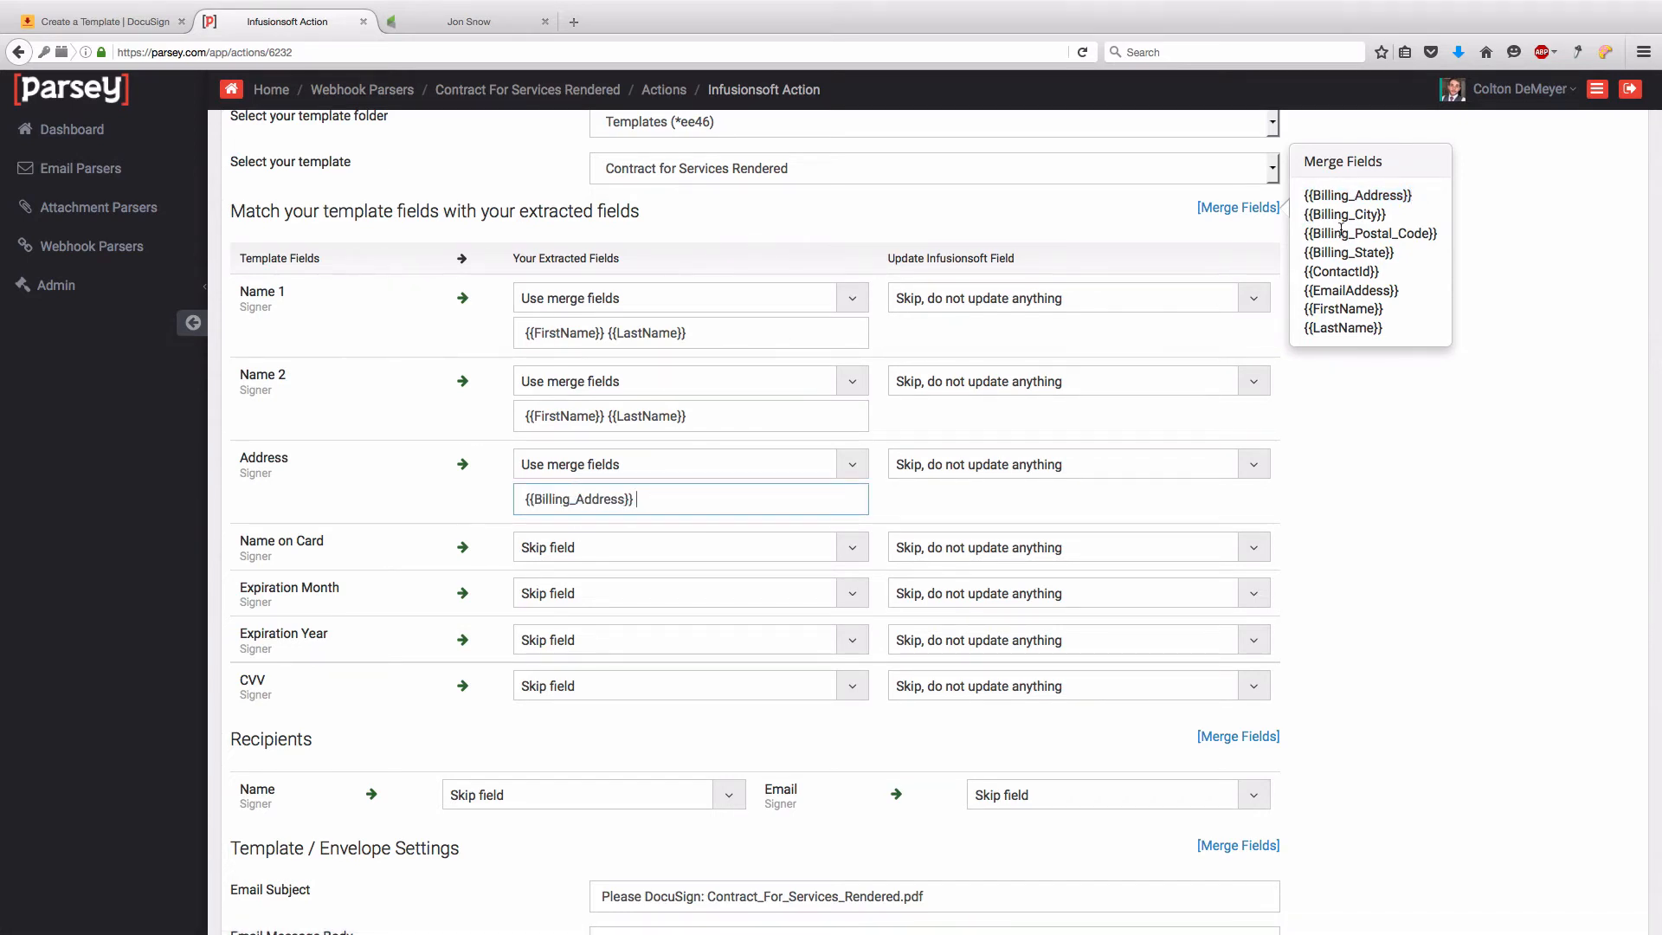
pyautogui.moveTo(1308, 215); pyautogui.dragTo(1381, 213)
pyautogui.hotkey('ctrl', 'c')
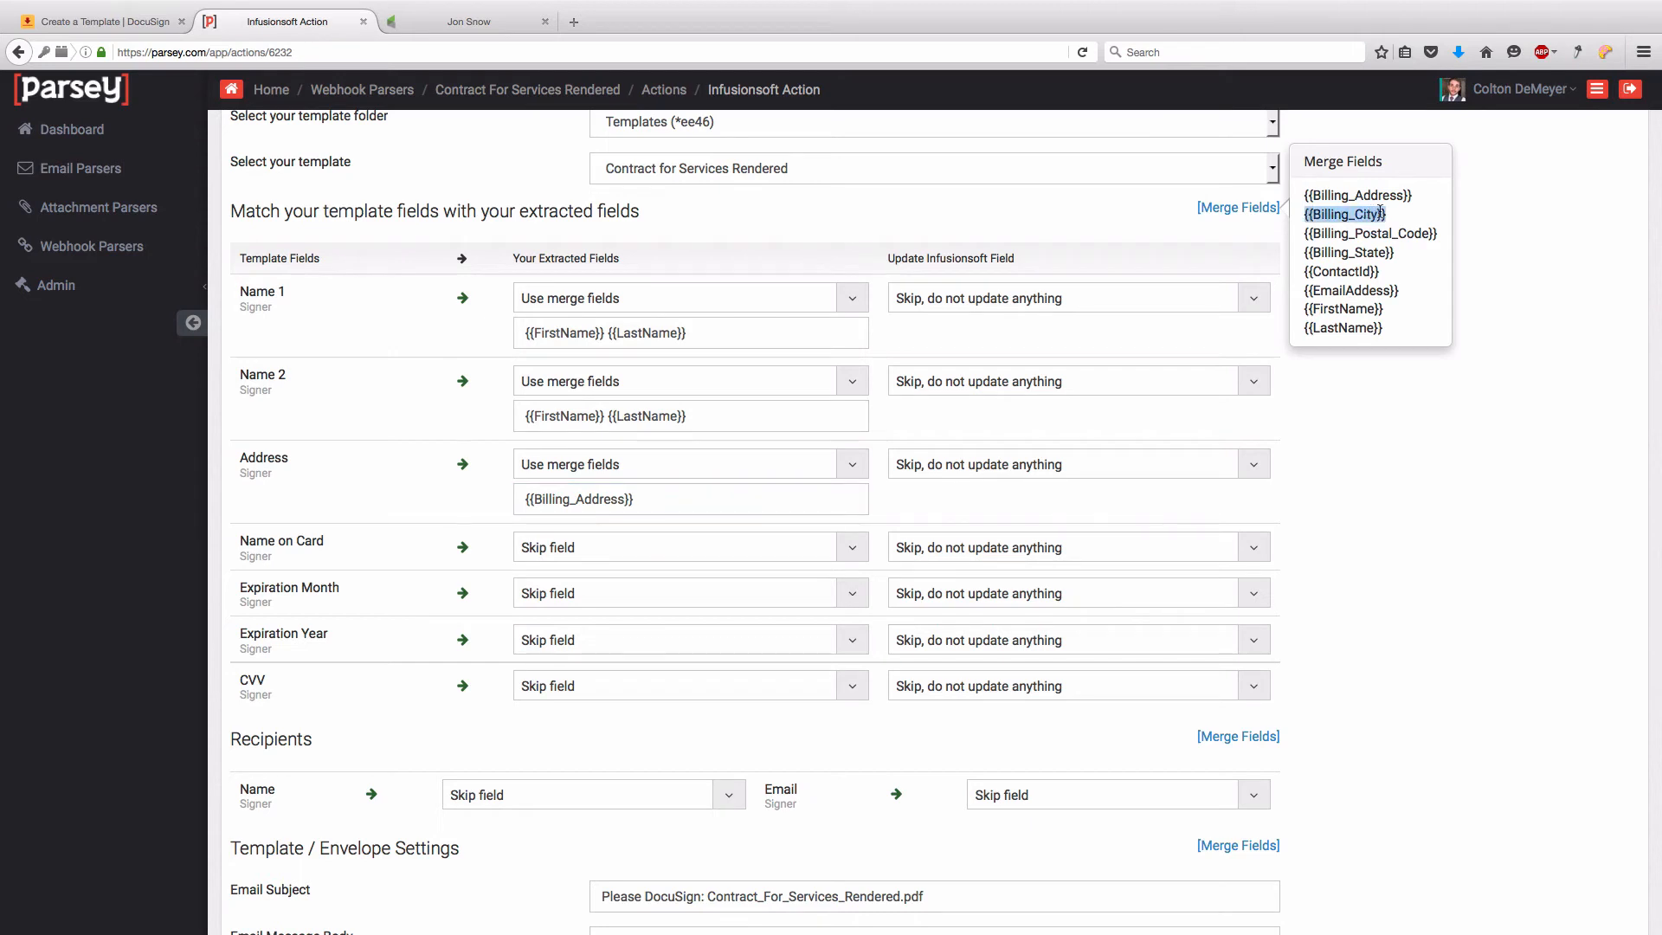
pyautogui.click(718, 491)
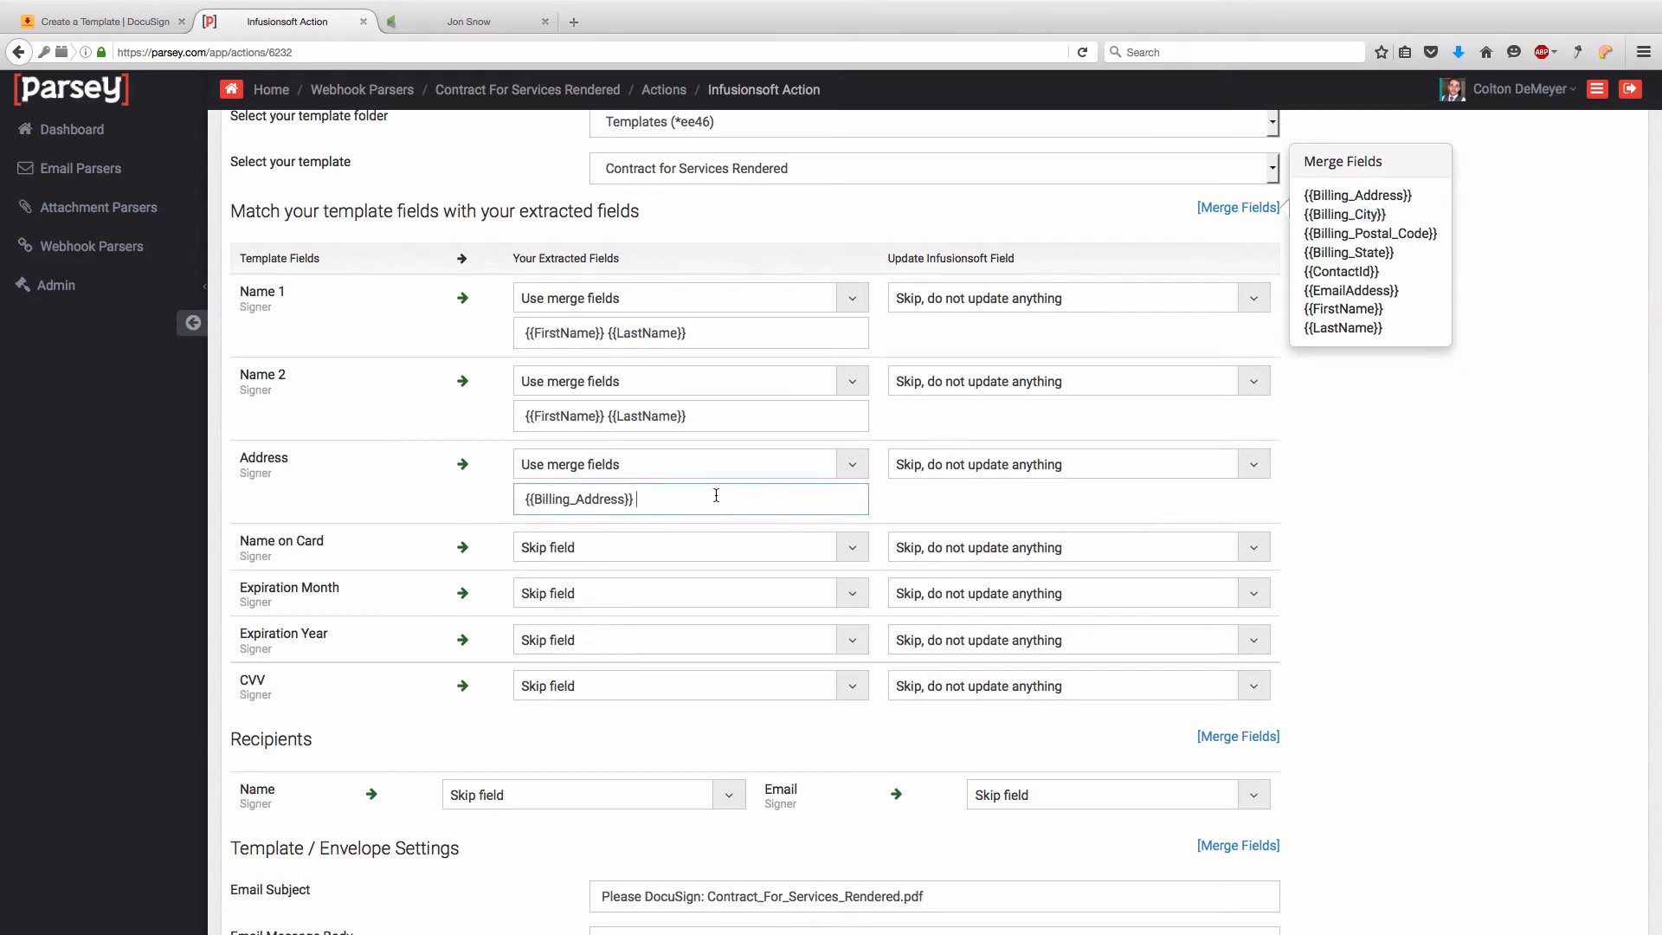
pyautogui.hotkey('ctrl', 'v')
# - Append ', {{Billing_State}} {{Billing_Postal_Code}}' to the Address value
pyautogui.write(',')
pyautogui.click(1308, 252)
pyautogui.moveTo(1309, 253); pyautogui.dragTo(1389, 253)
pyautogui.press('super+c')
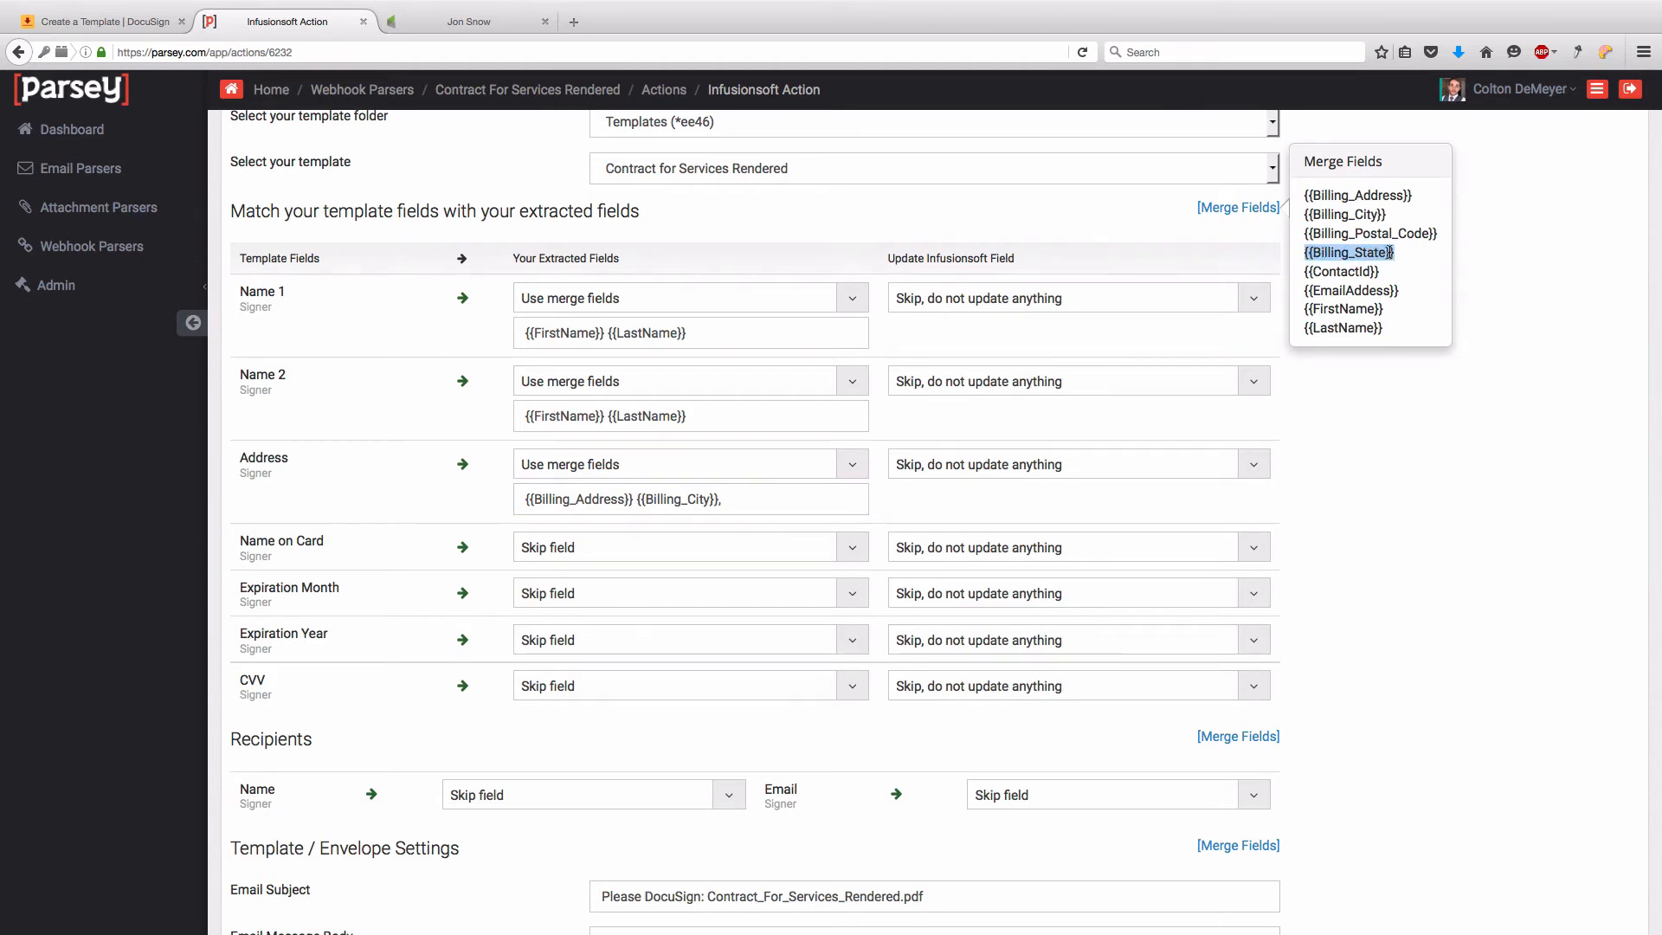
pyautogui.click(752, 499)
pyautogui.press('super+v')
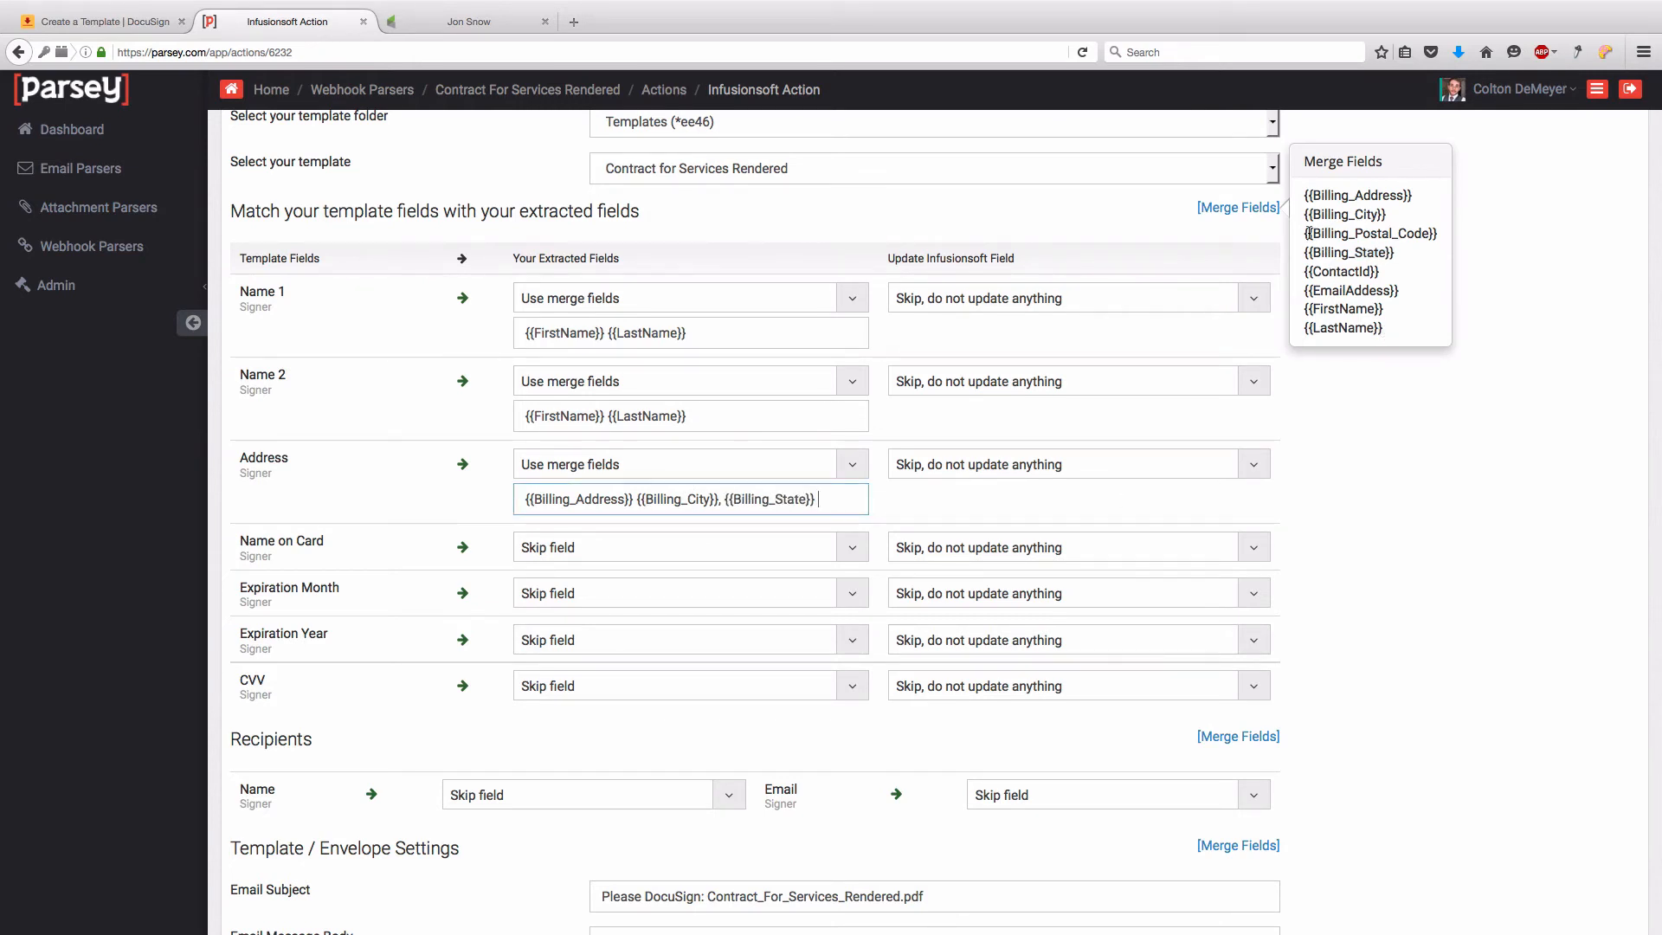
pyautogui.moveTo(1310, 233); pyautogui.dragTo(1439, 234)
pyautogui.press('super+c')
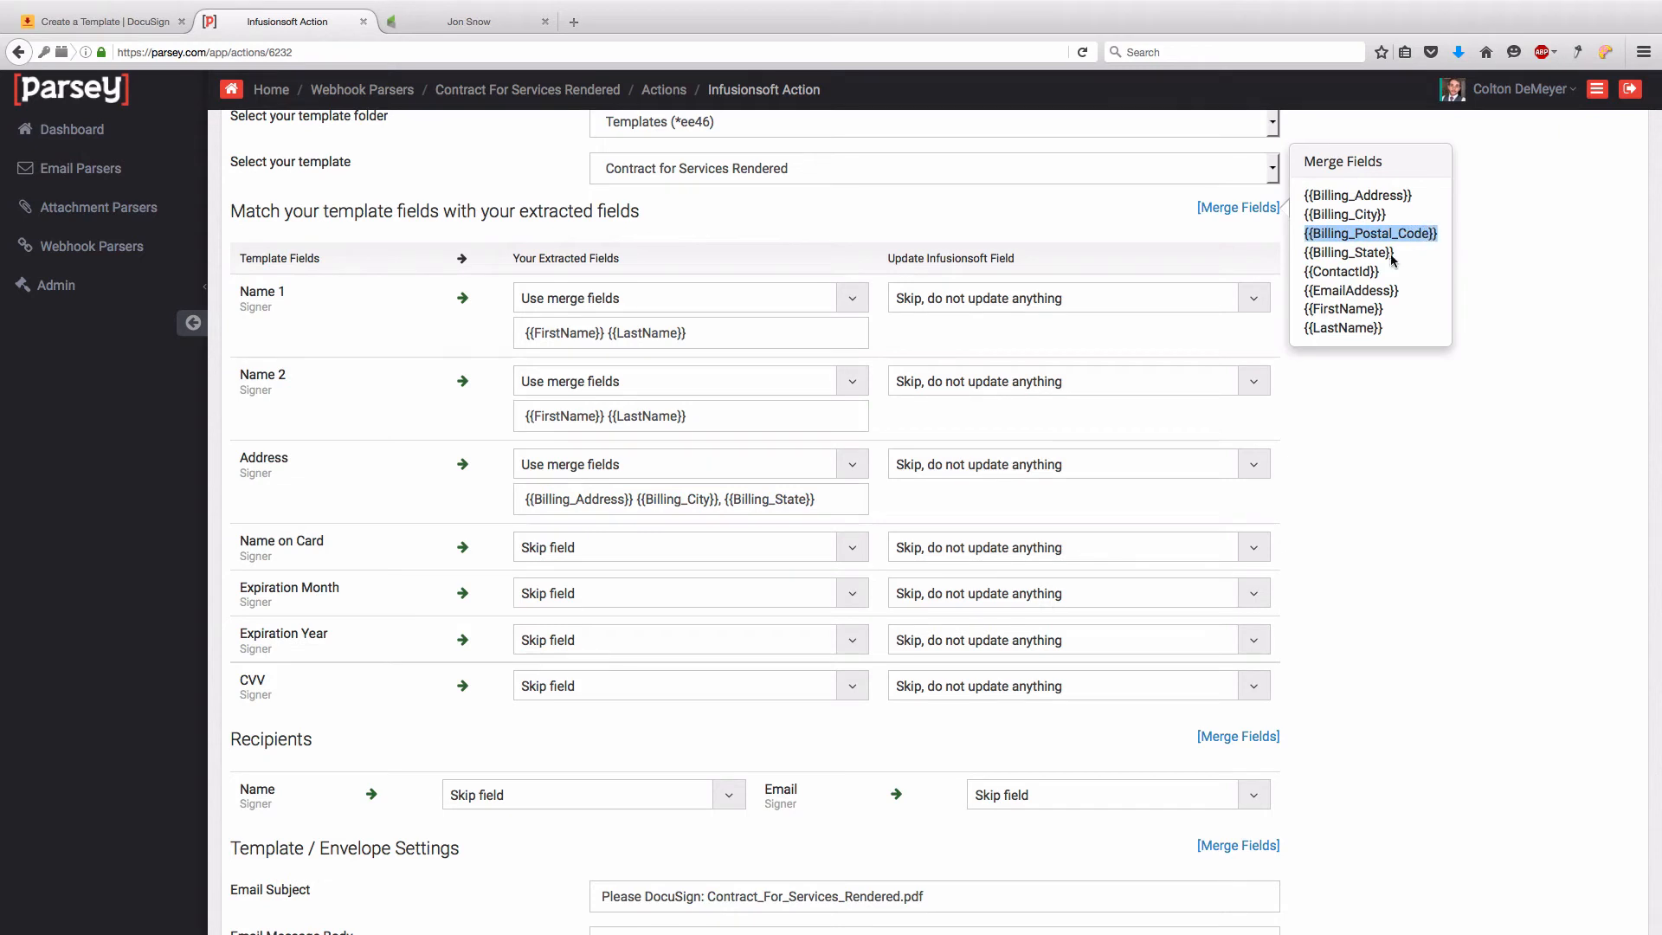
pyautogui.click(836, 509)
pyautogui.press('super+v')
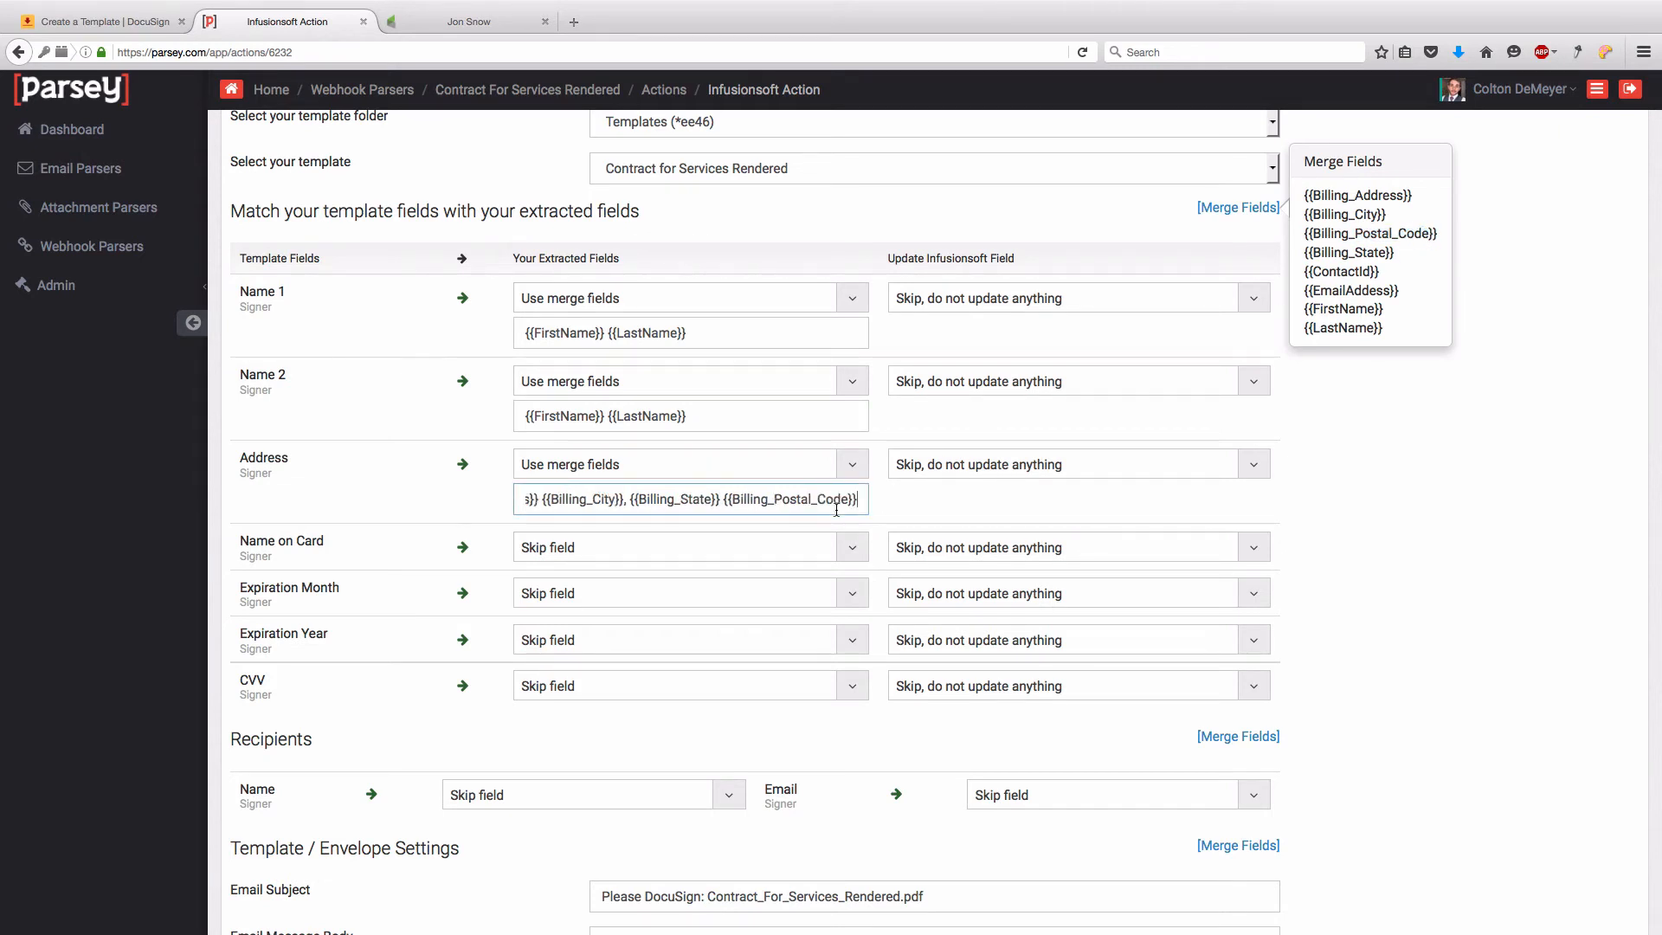
pyautogui.hscroll(-3, 736, 492)
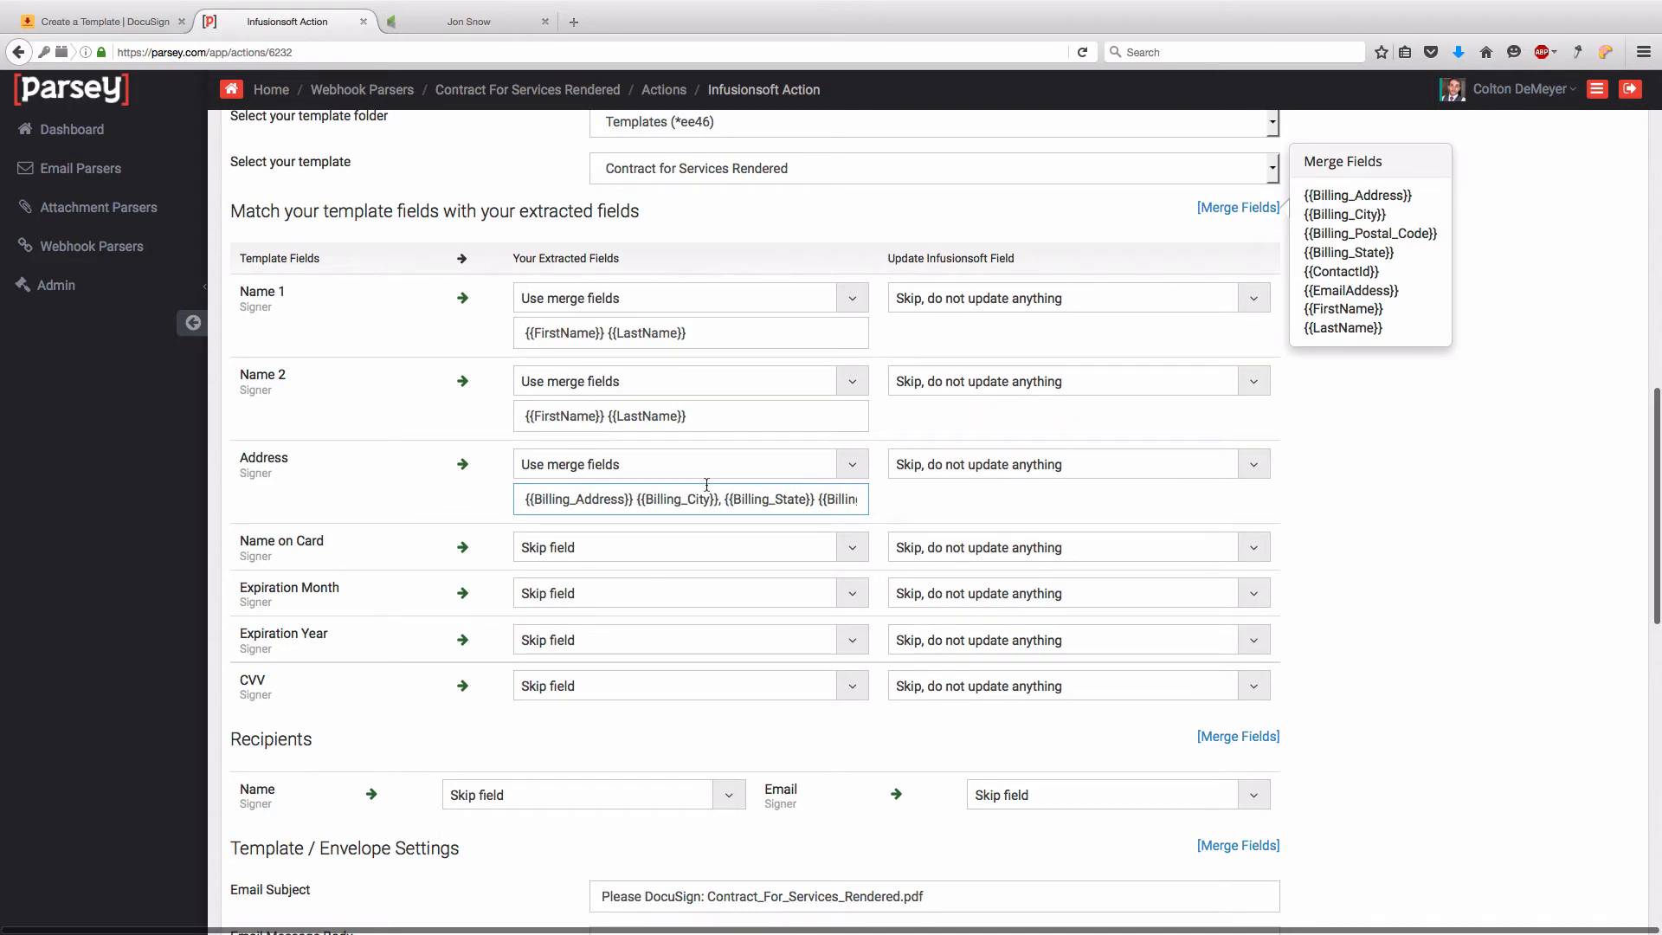
pyautogui.click(95, 22)
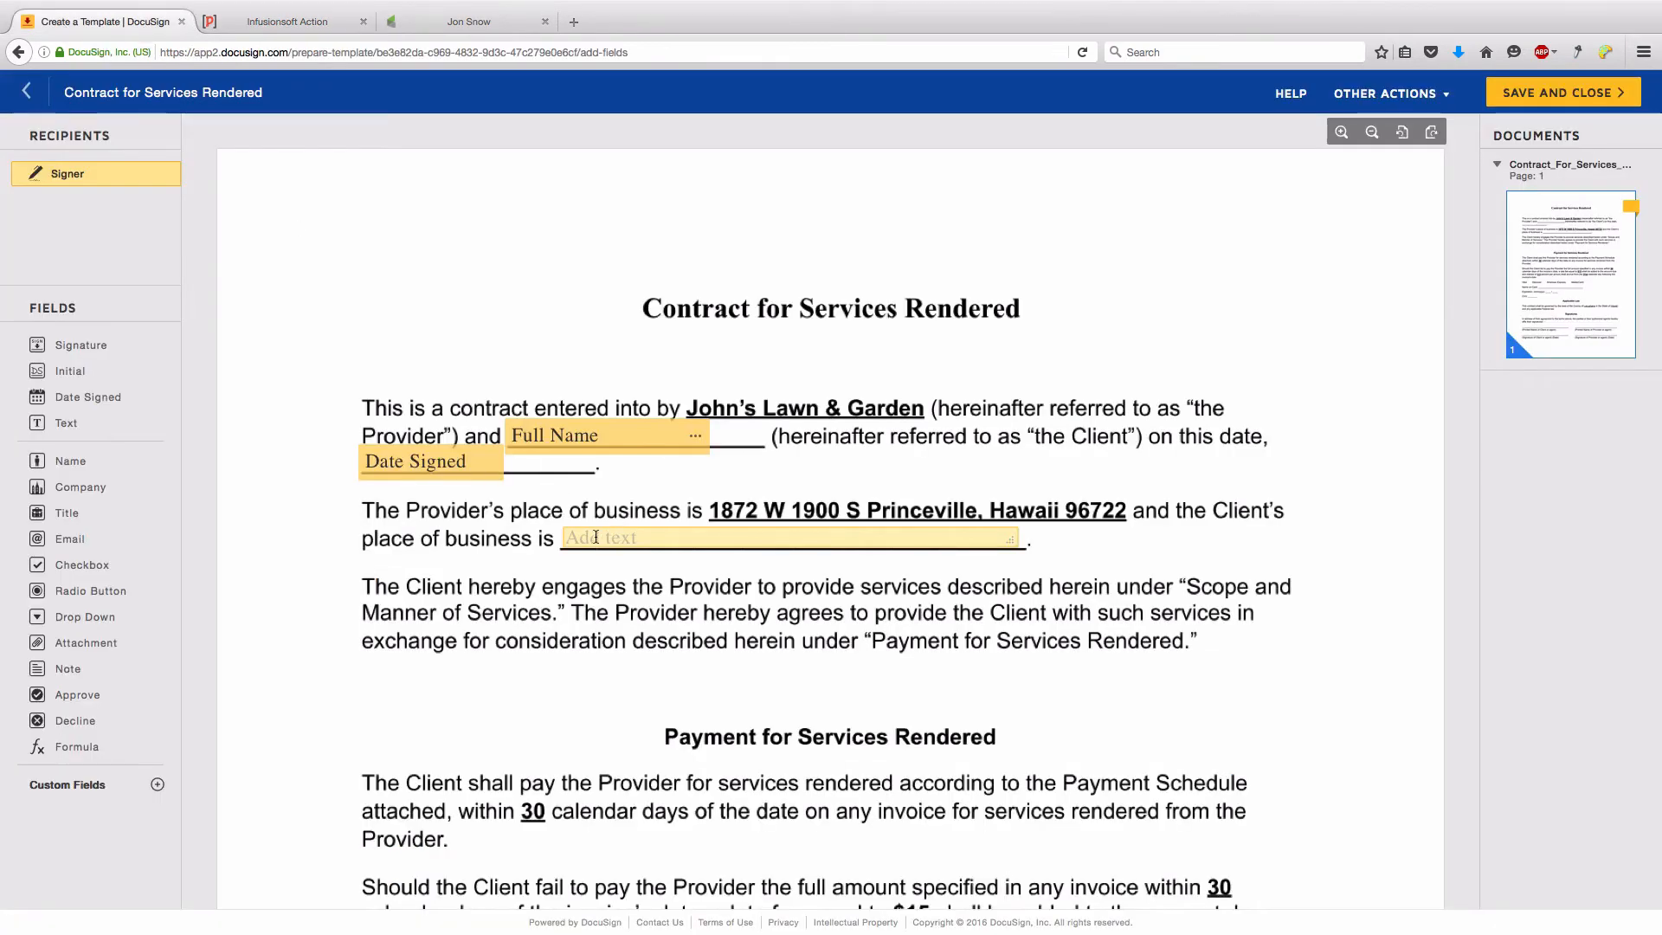
pyautogui.click(301, 29)
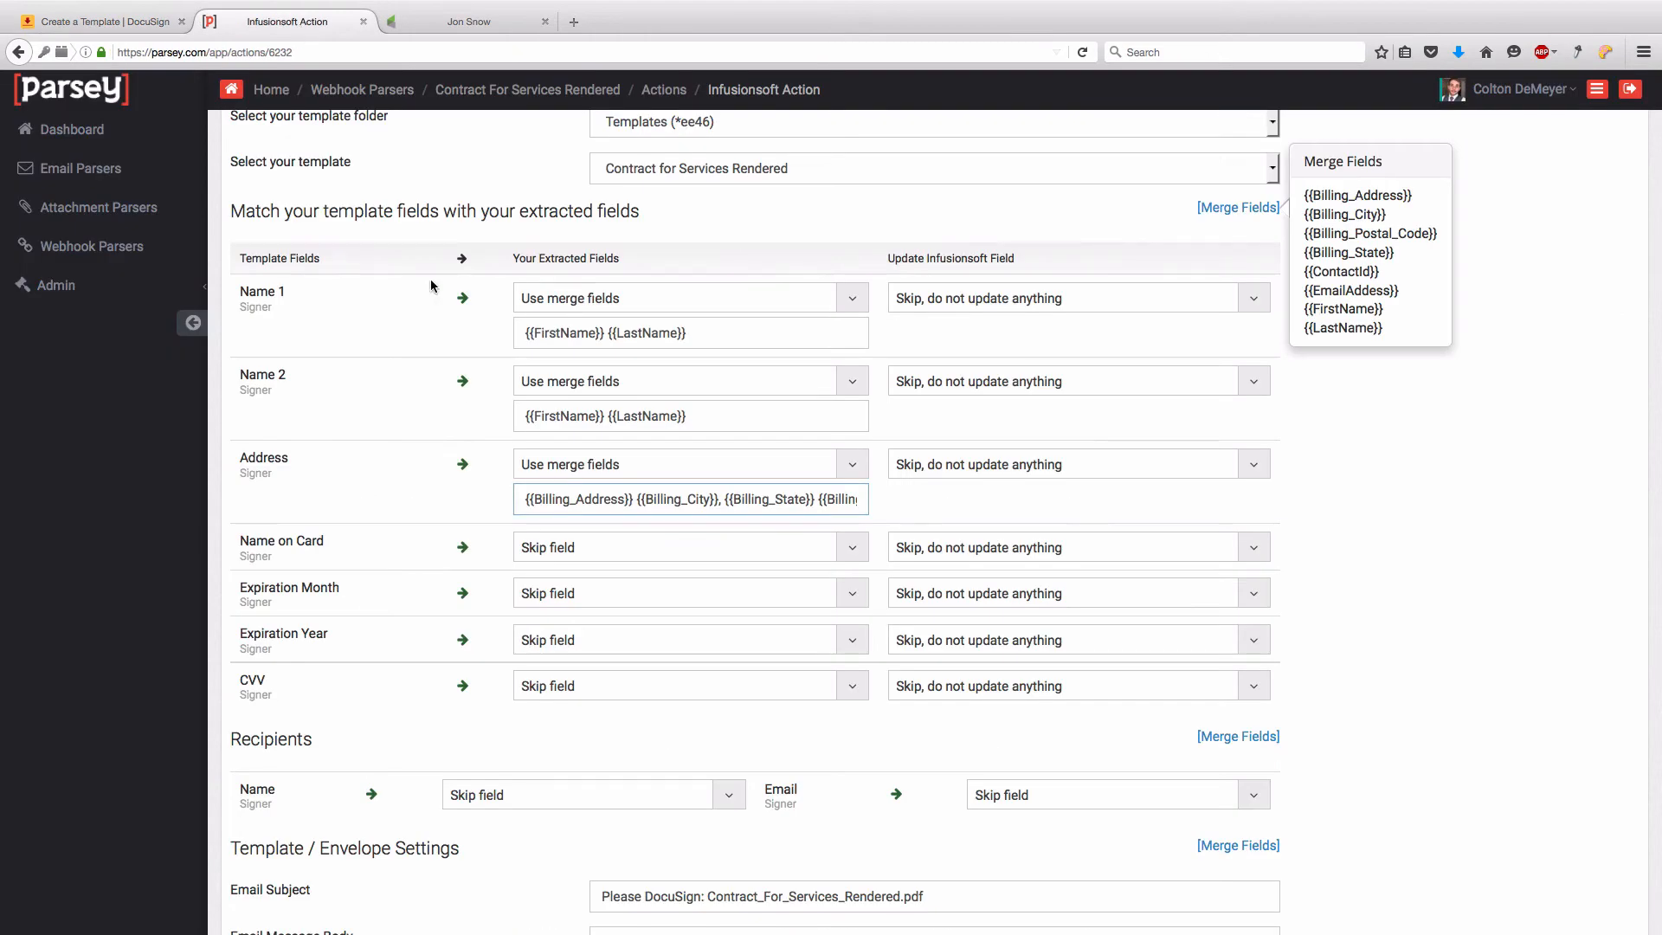
# - Switch Name on Card to merge fields and paste in {{FirstName}} {{LastName}} copied from Name 2
pyautogui.scroll(-5, 389, 366)
pyautogui.click(564, 338)
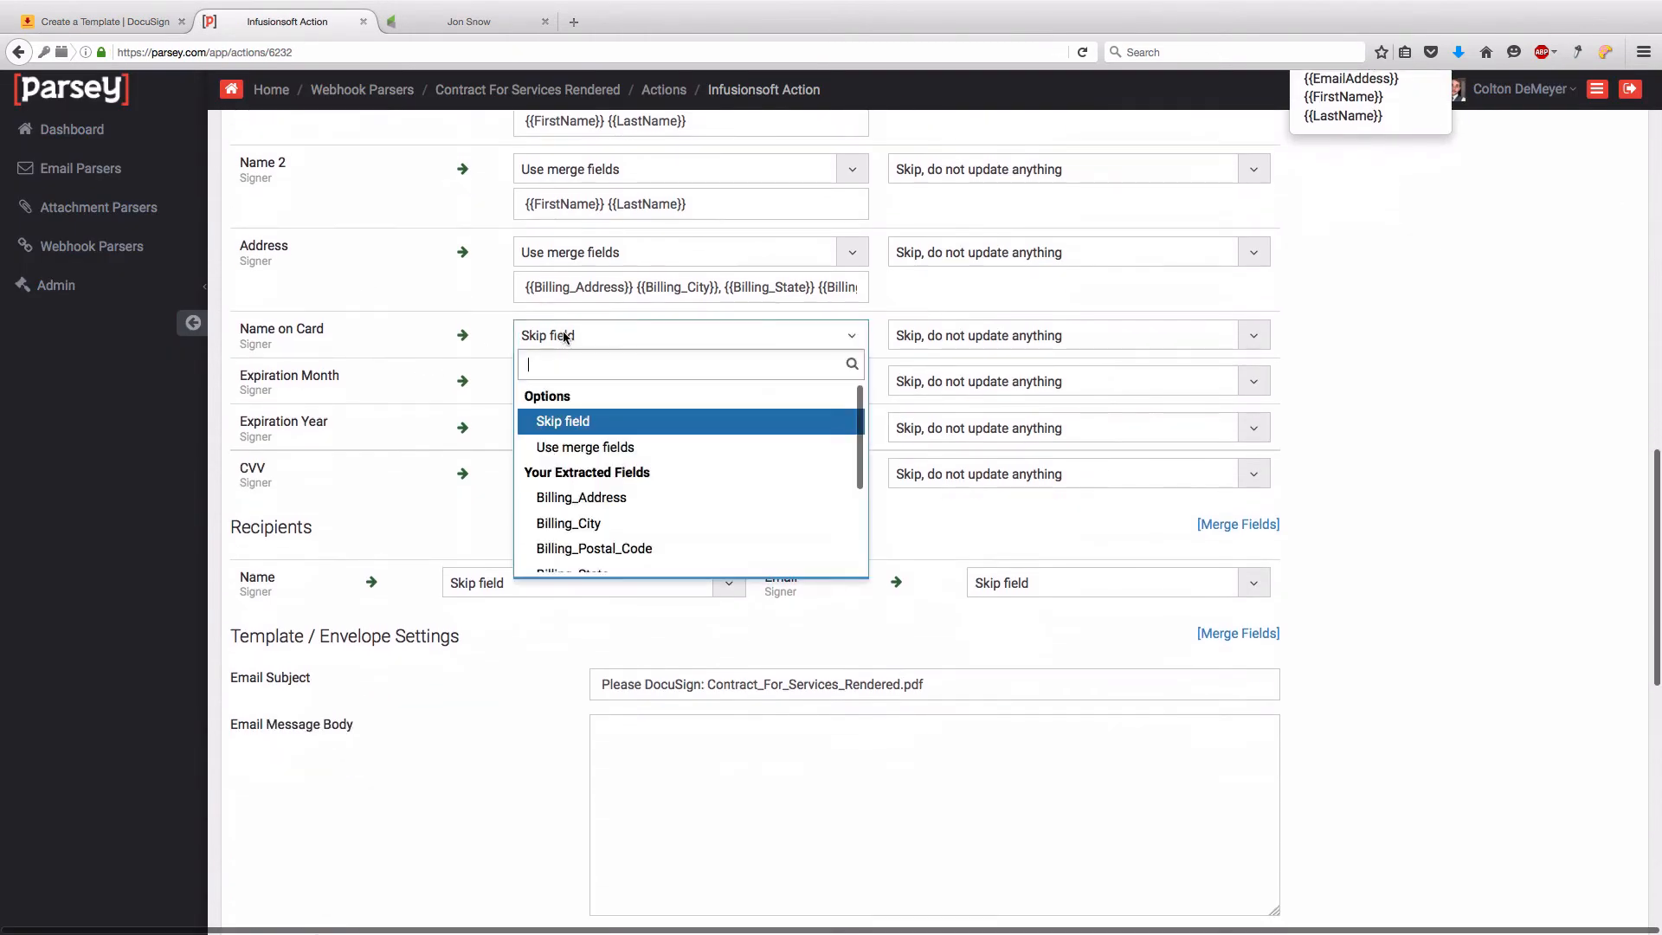
pyautogui.click(538, 443)
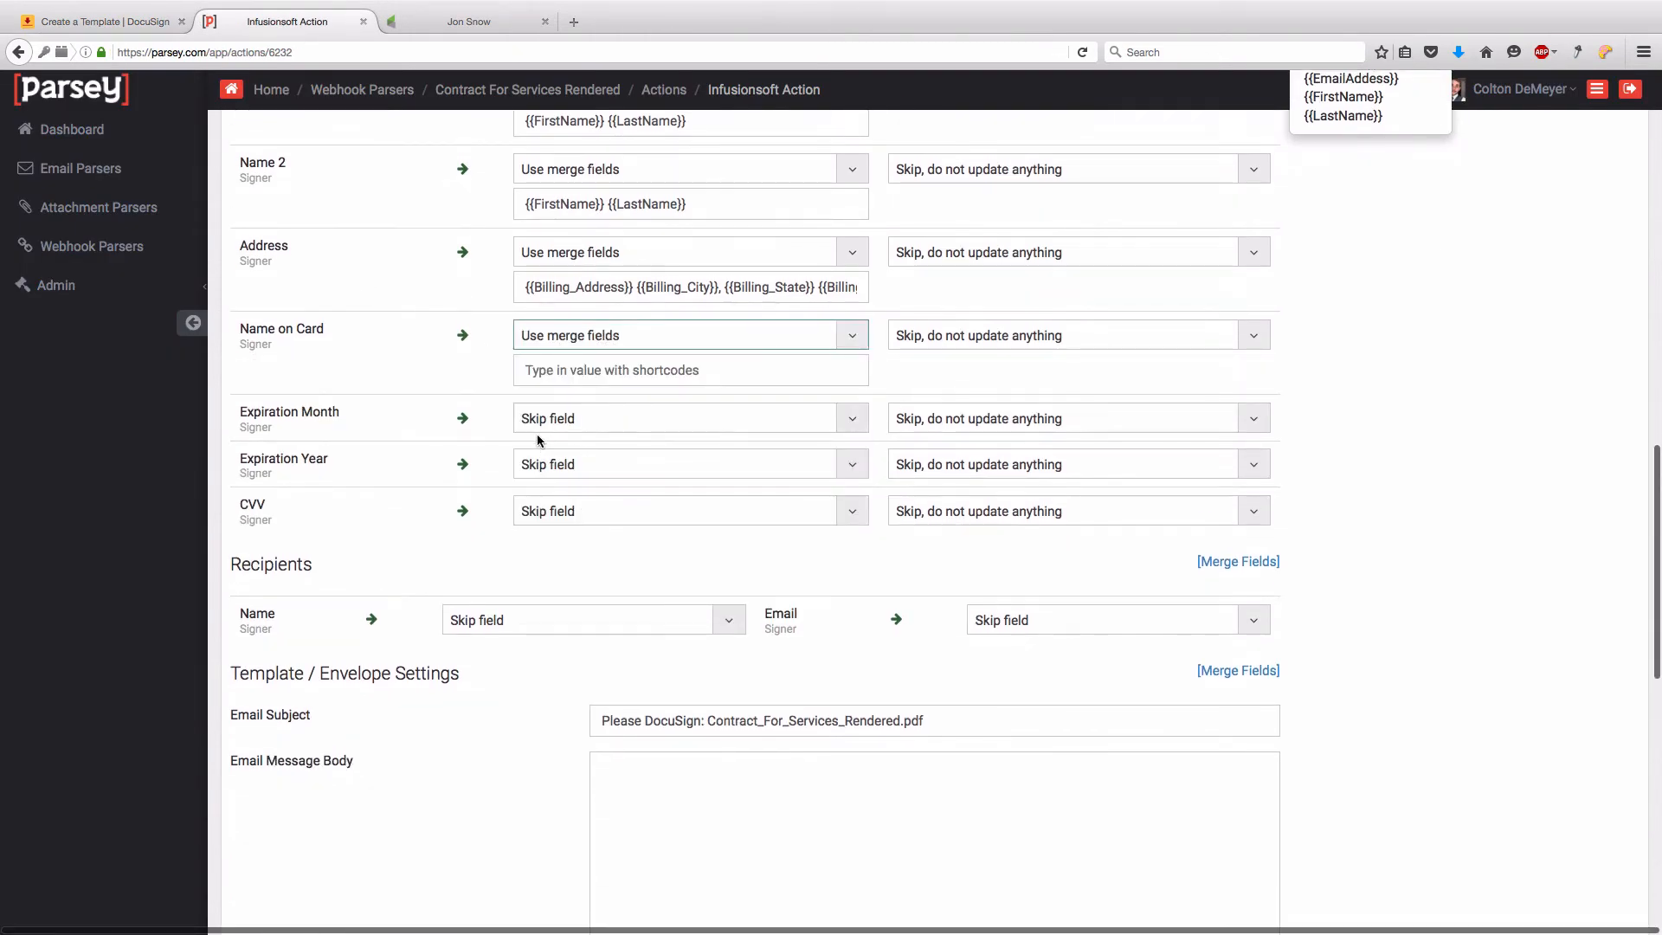
pyautogui.click(571, 372)
pyautogui.press('super+v')
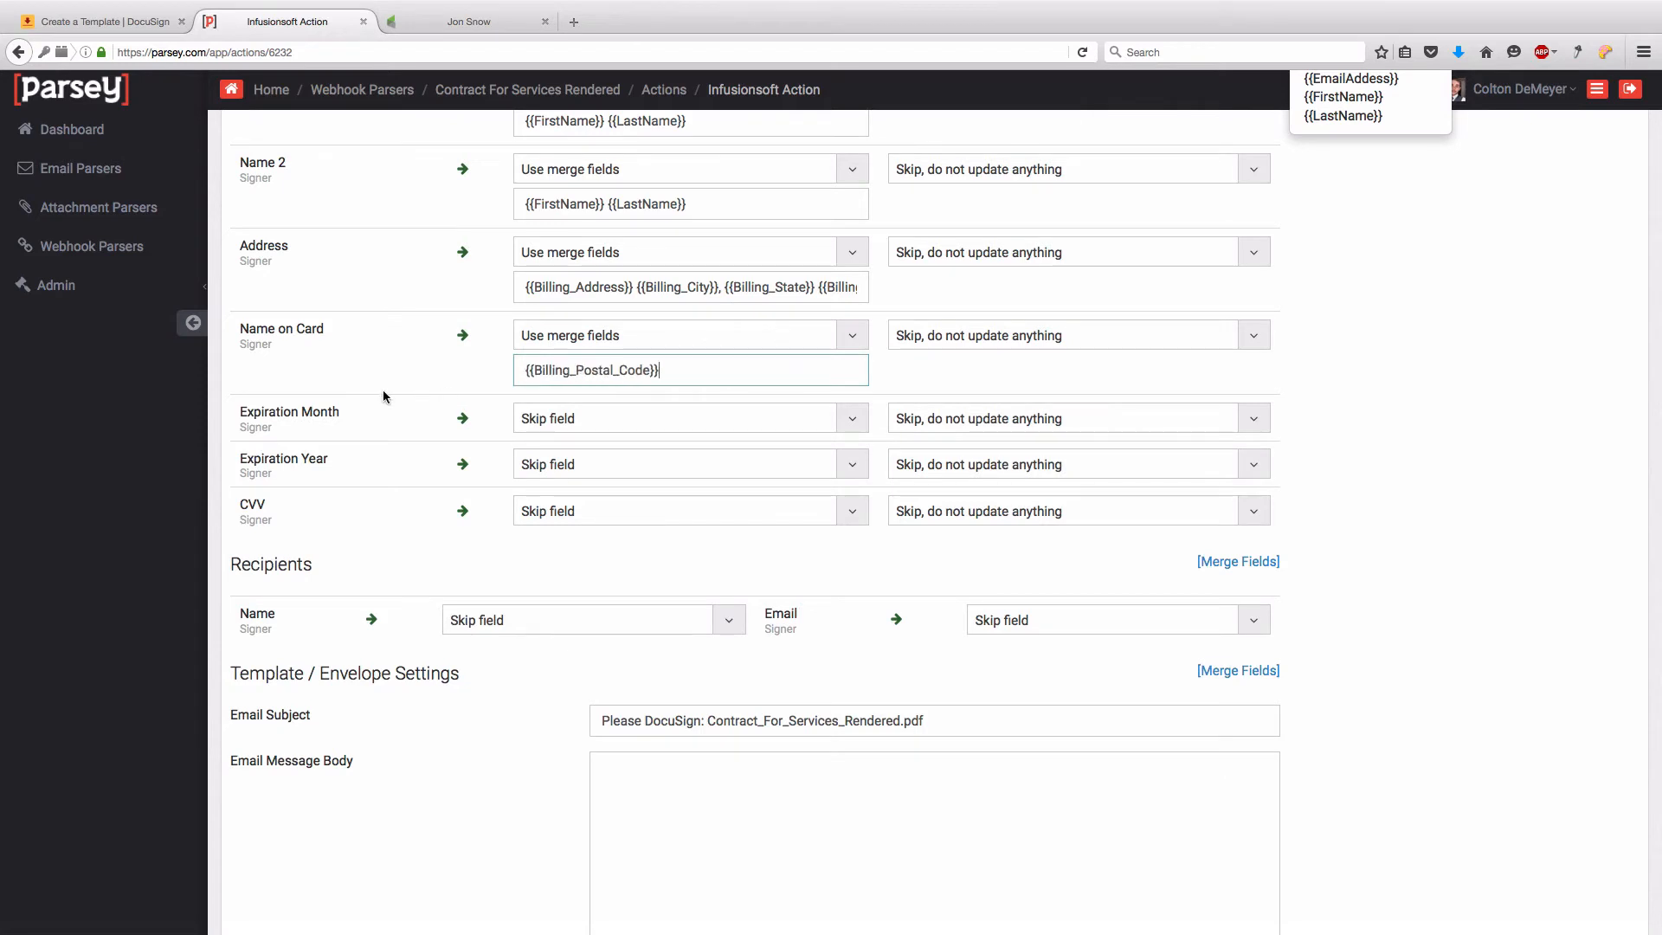
pyautogui.moveTo(658, 370); pyautogui.dragTo(613, 370)
pyautogui.moveTo(714, 207); pyautogui.dragTo(470, 194)
pyautogui.press('super+c')
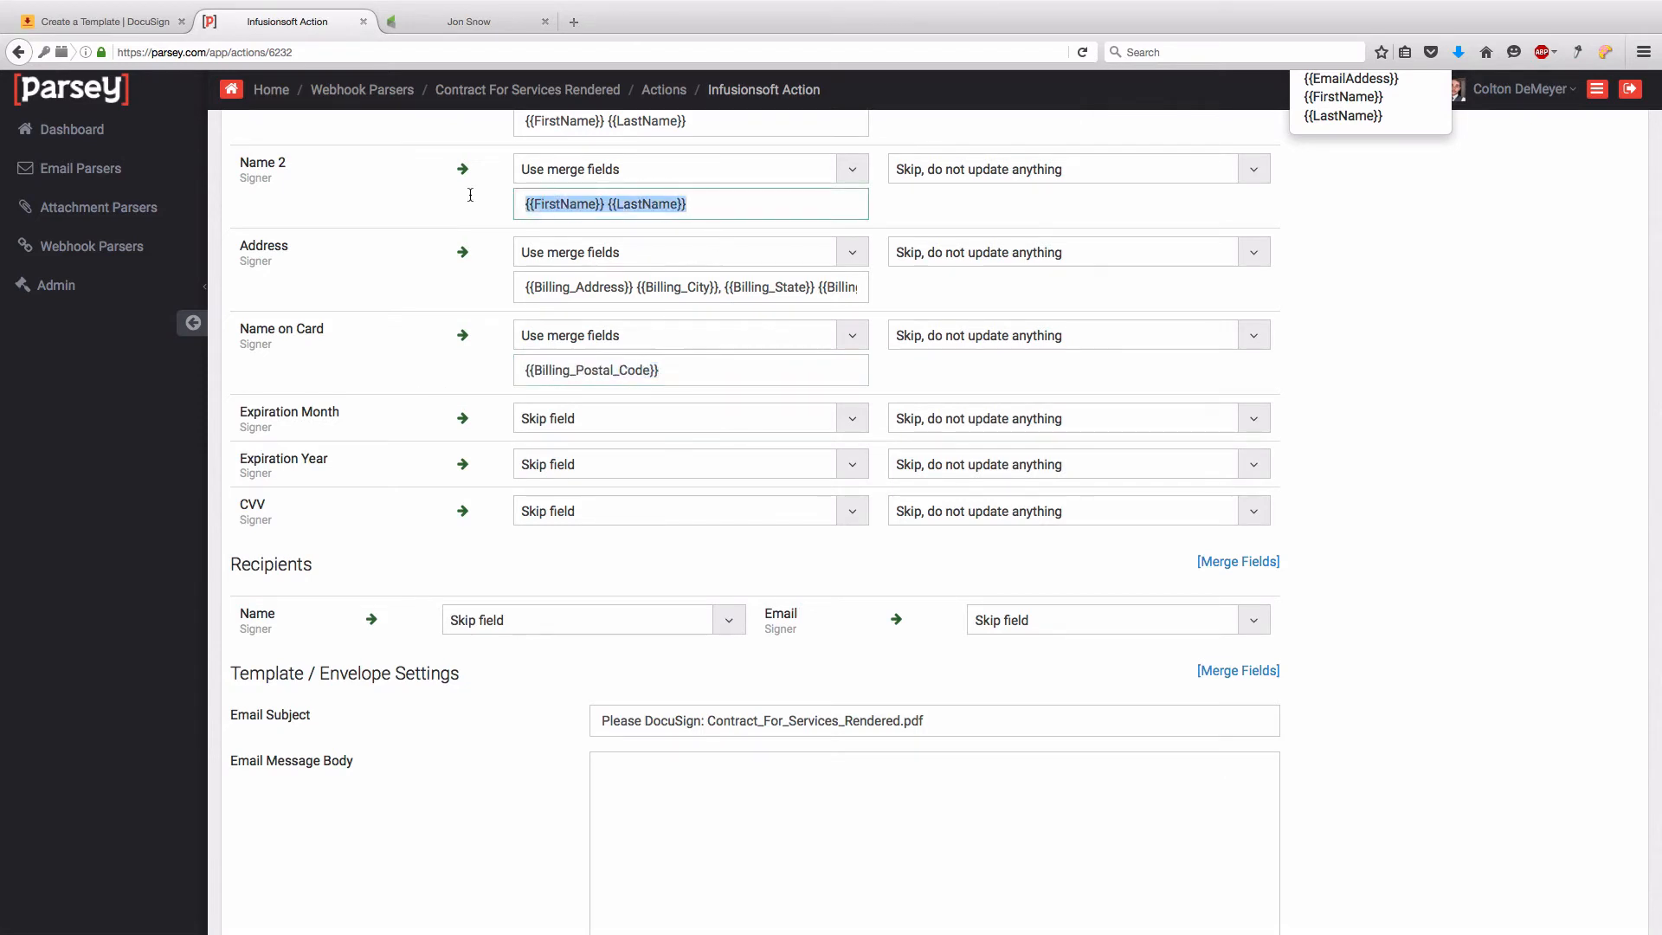
pyautogui.moveTo(667, 379); pyautogui.dragTo(492, 366)
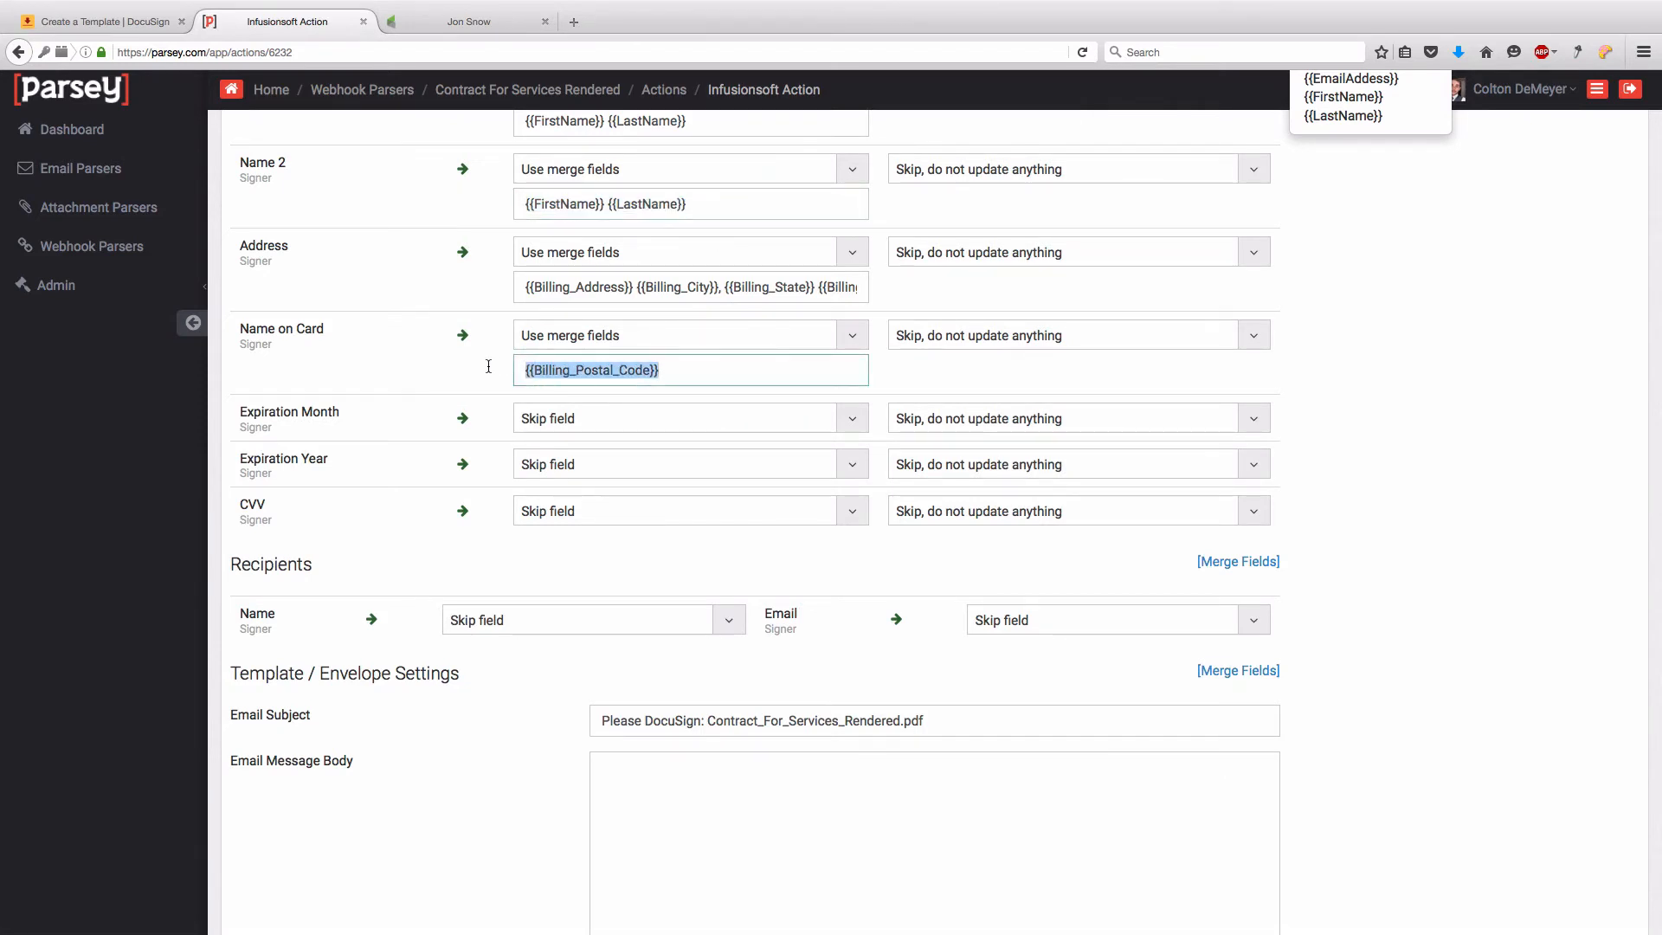
pyautogui.press('super+v')
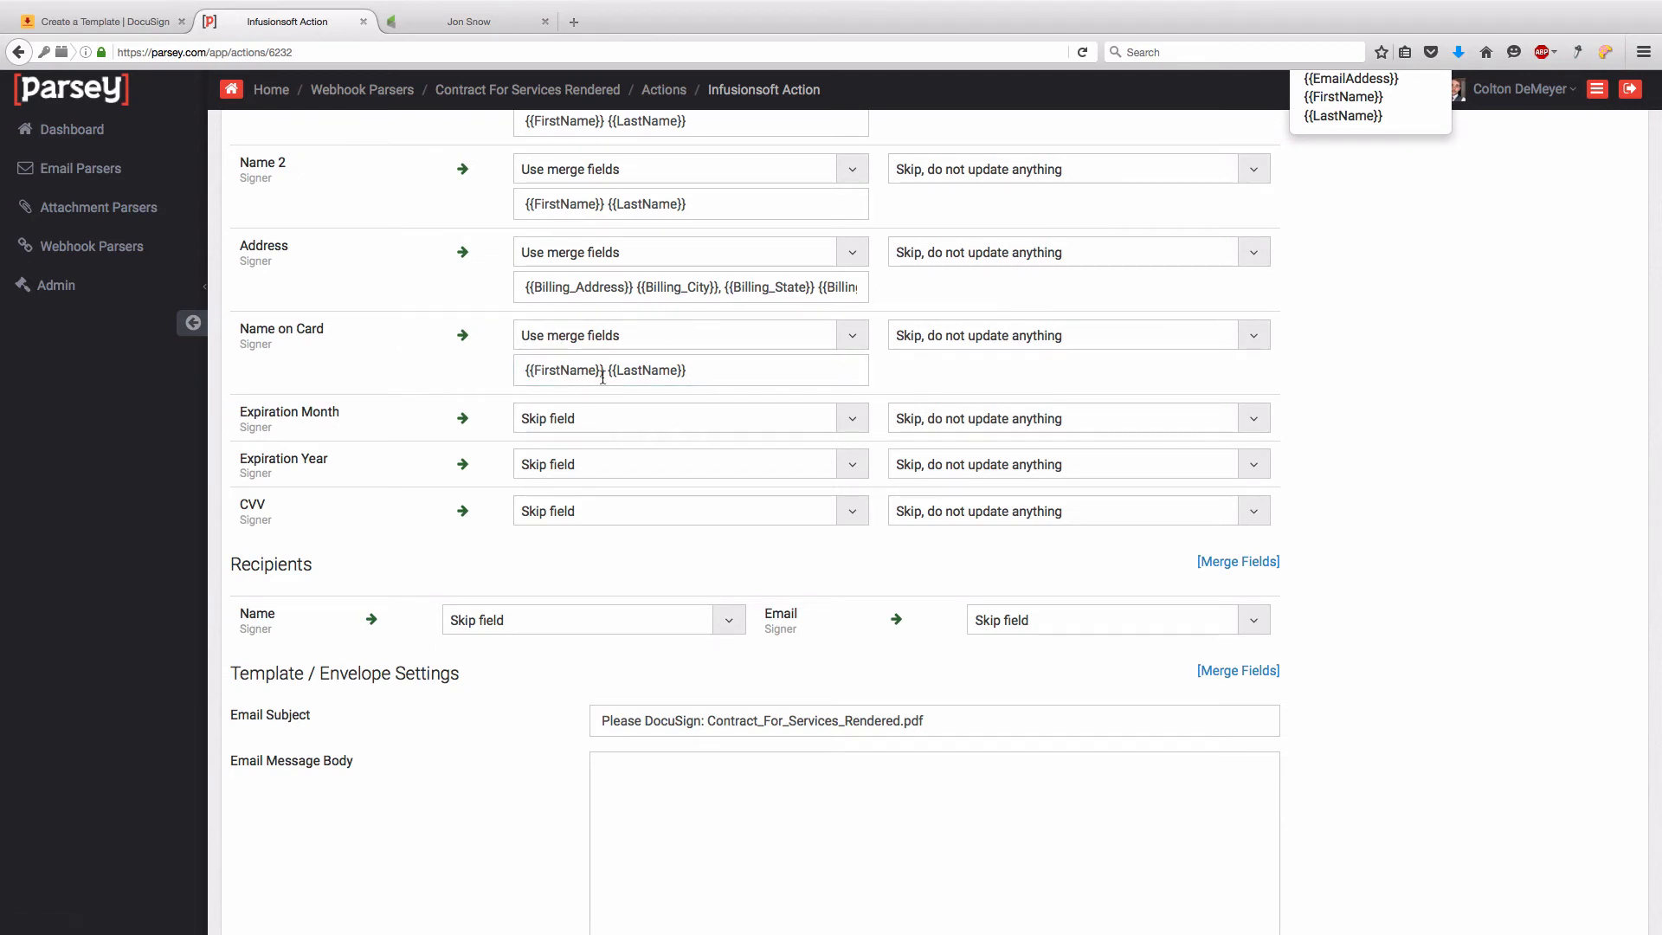
pyautogui.click(108, 22)
pyautogui.scroll(-10, 546, 444)
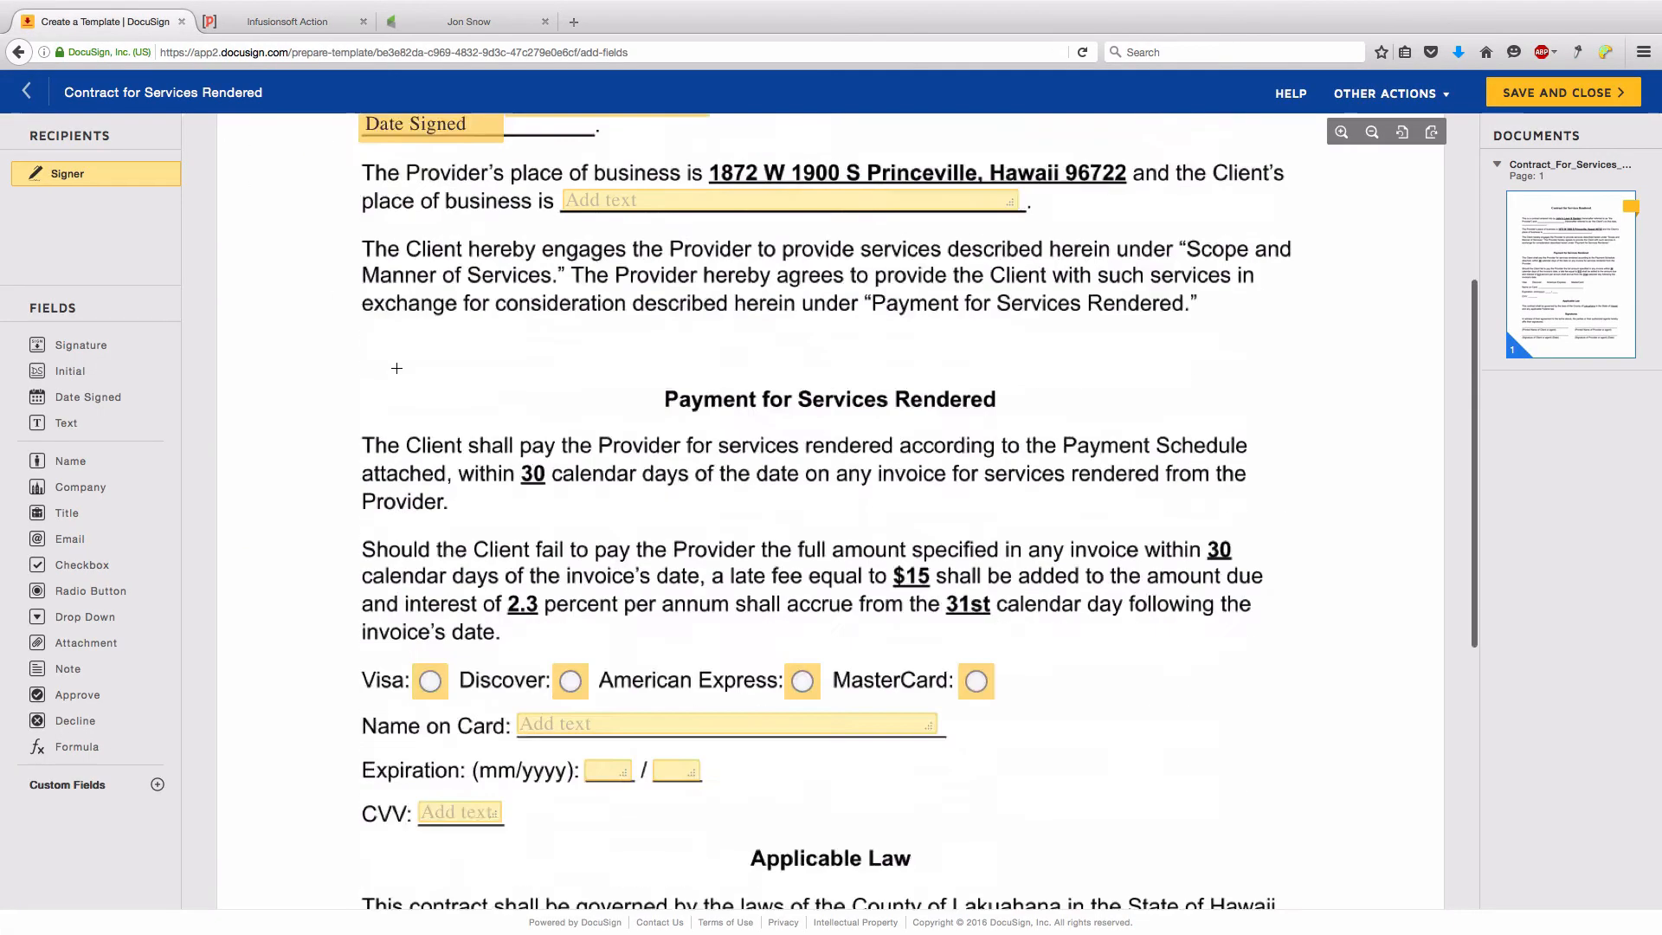
pyautogui.click(546, 444)
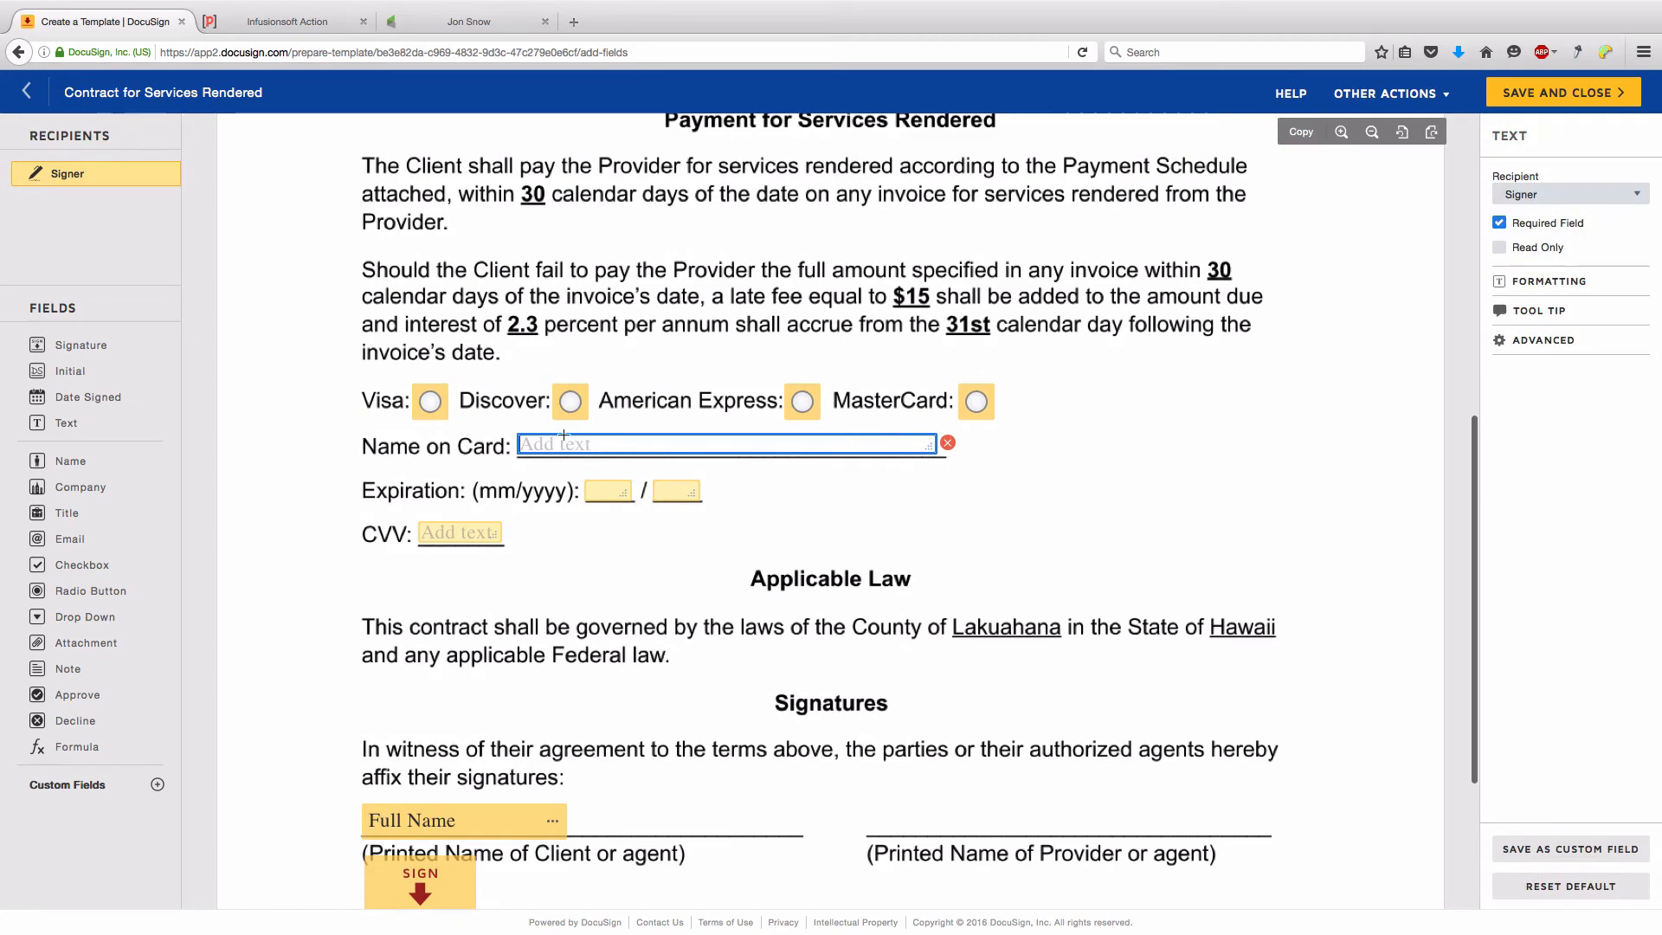
pyautogui.click(260, 22)
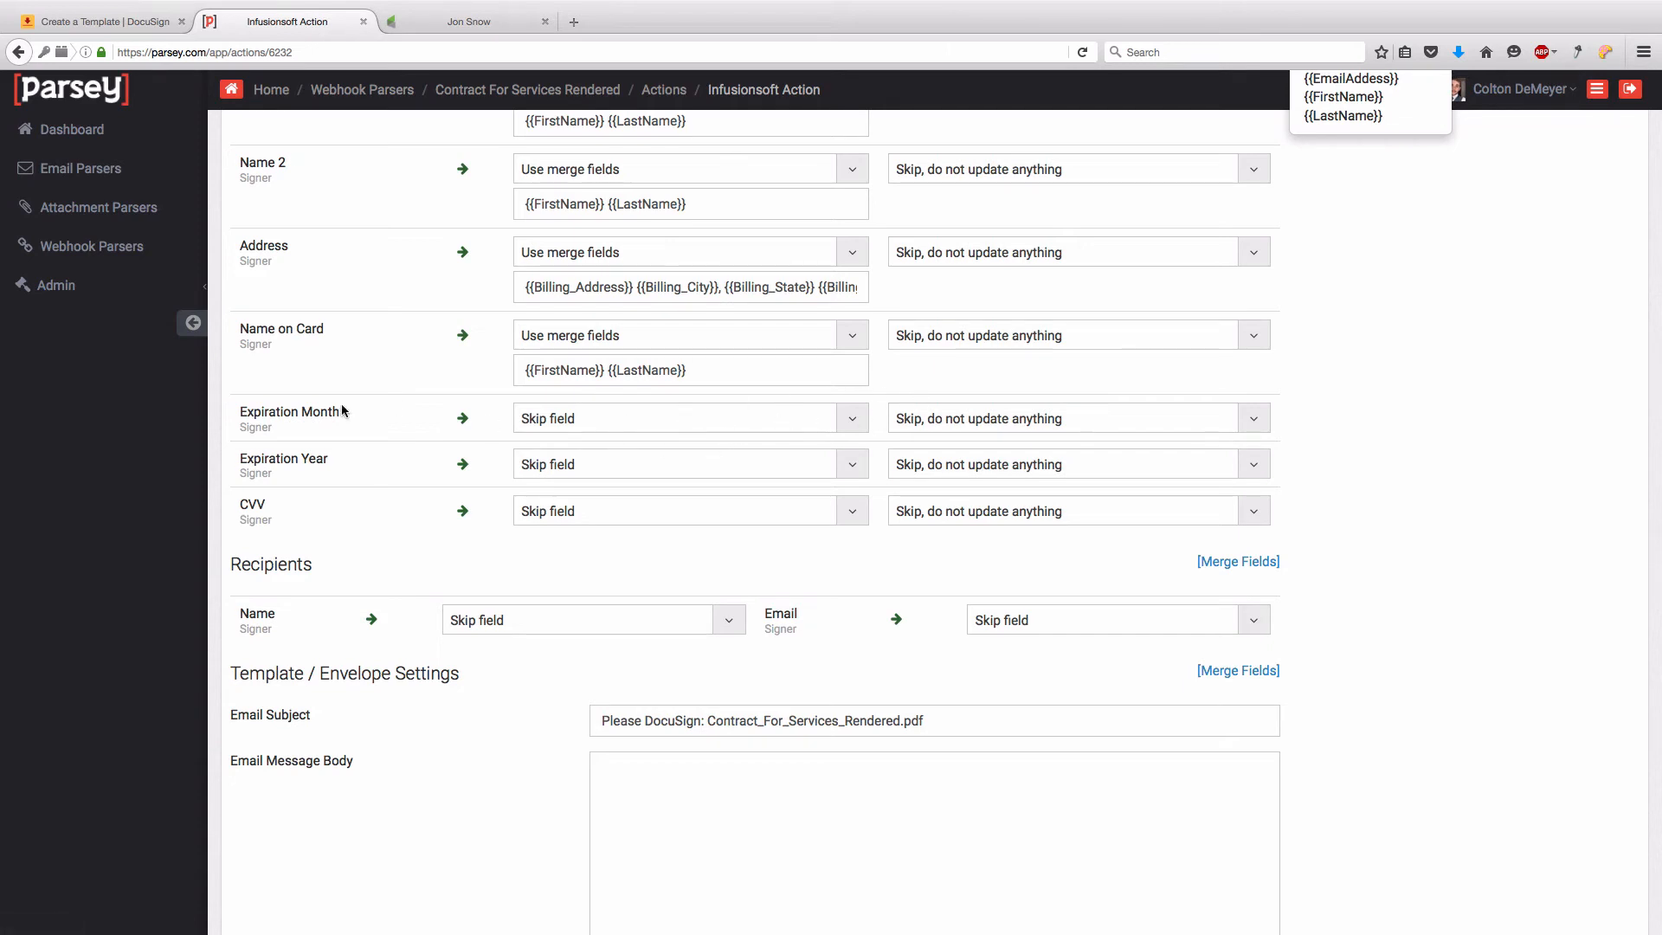
# - Set the Signer recipient's name to merge fields {{FirstName}} {{LastName}}
pyautogui.scroll(-3, 341, 403)
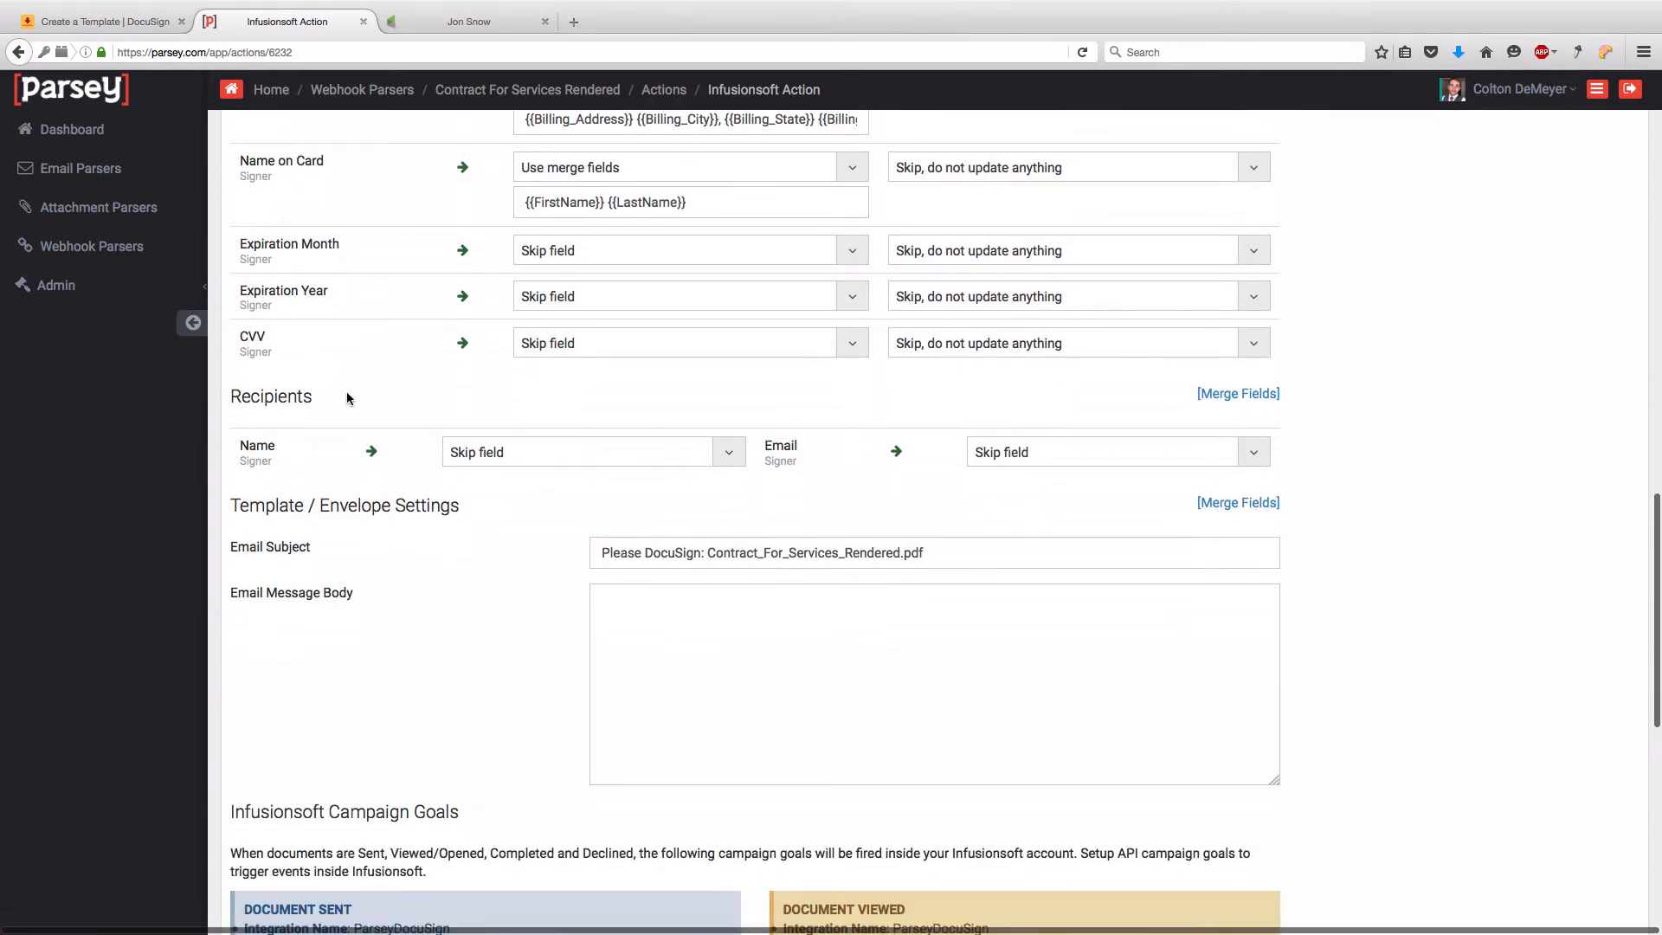
pyautogui.click(593, 452)
pyautogui.click(559, 561)
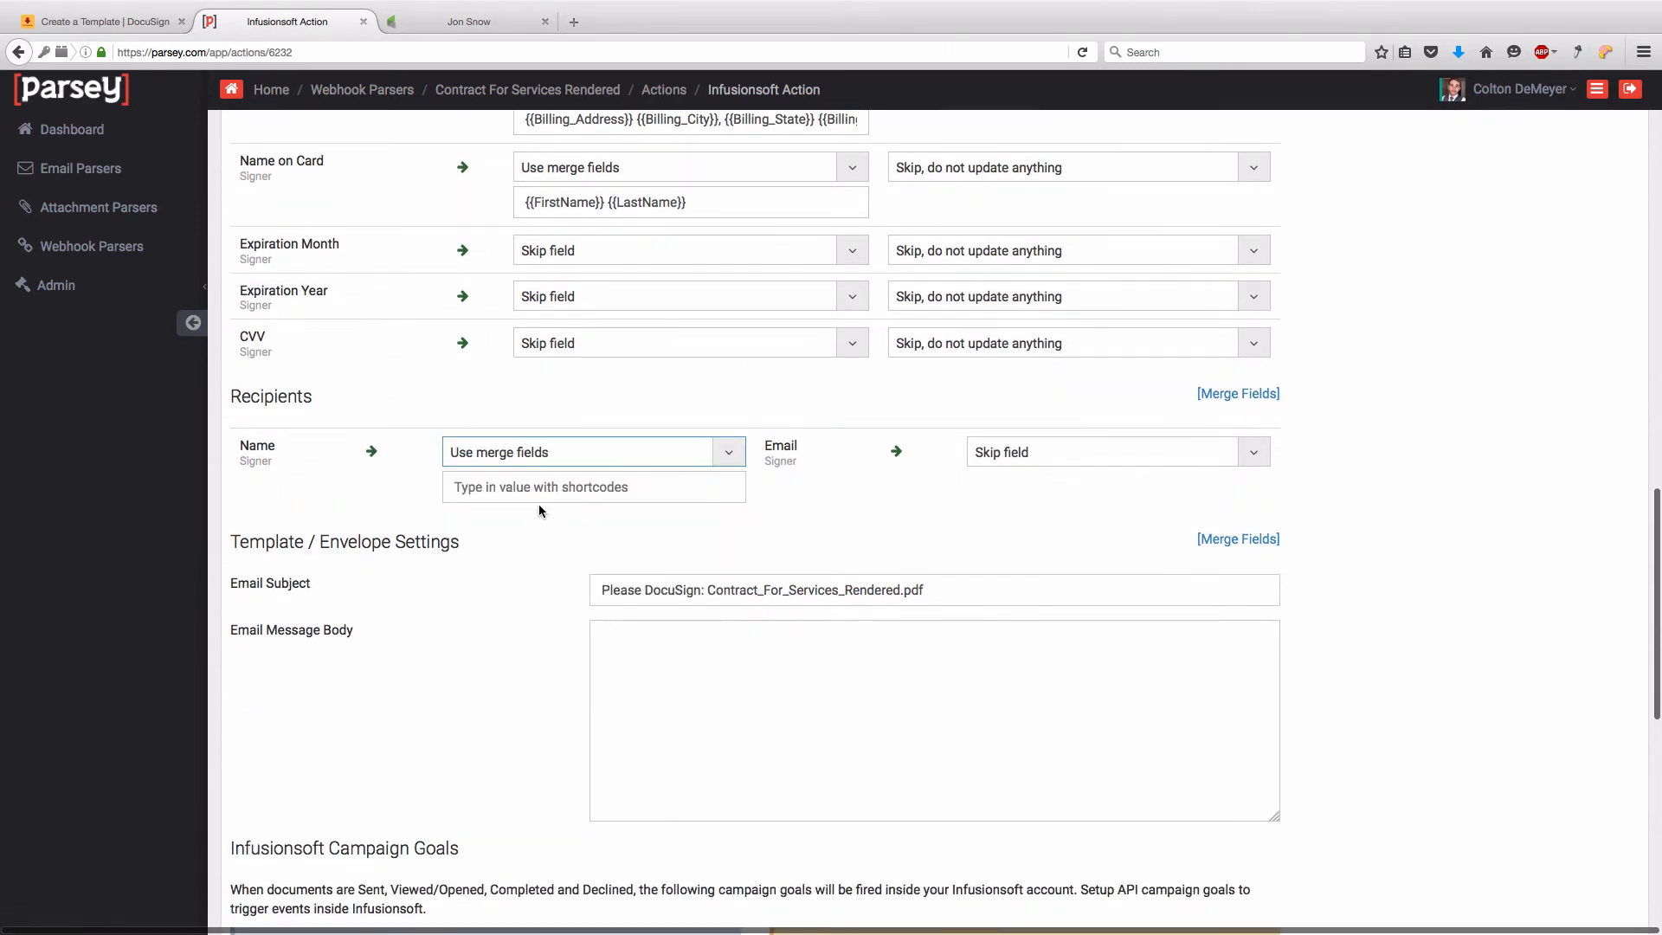
pyautogui.click(537, 486)
pyautogui.press('super+v')
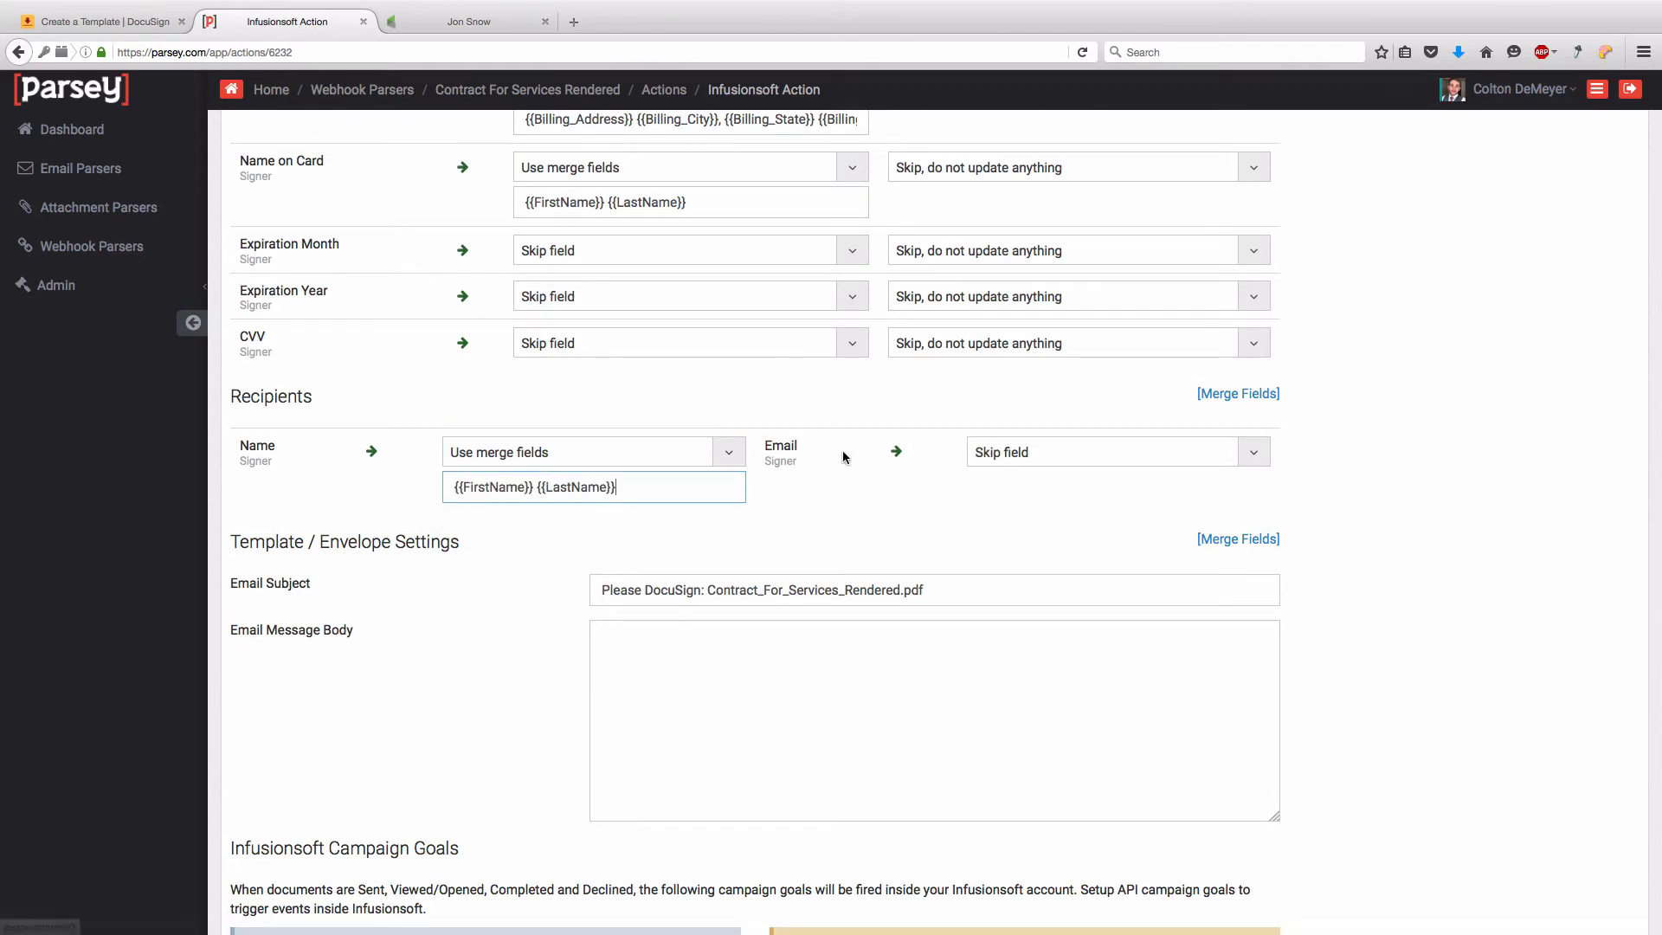
# - Use the EmailAddess field as the recipient's email
pyautogui.click(1050, 453)
pyautogui.scroll(-3, 1117, 605)
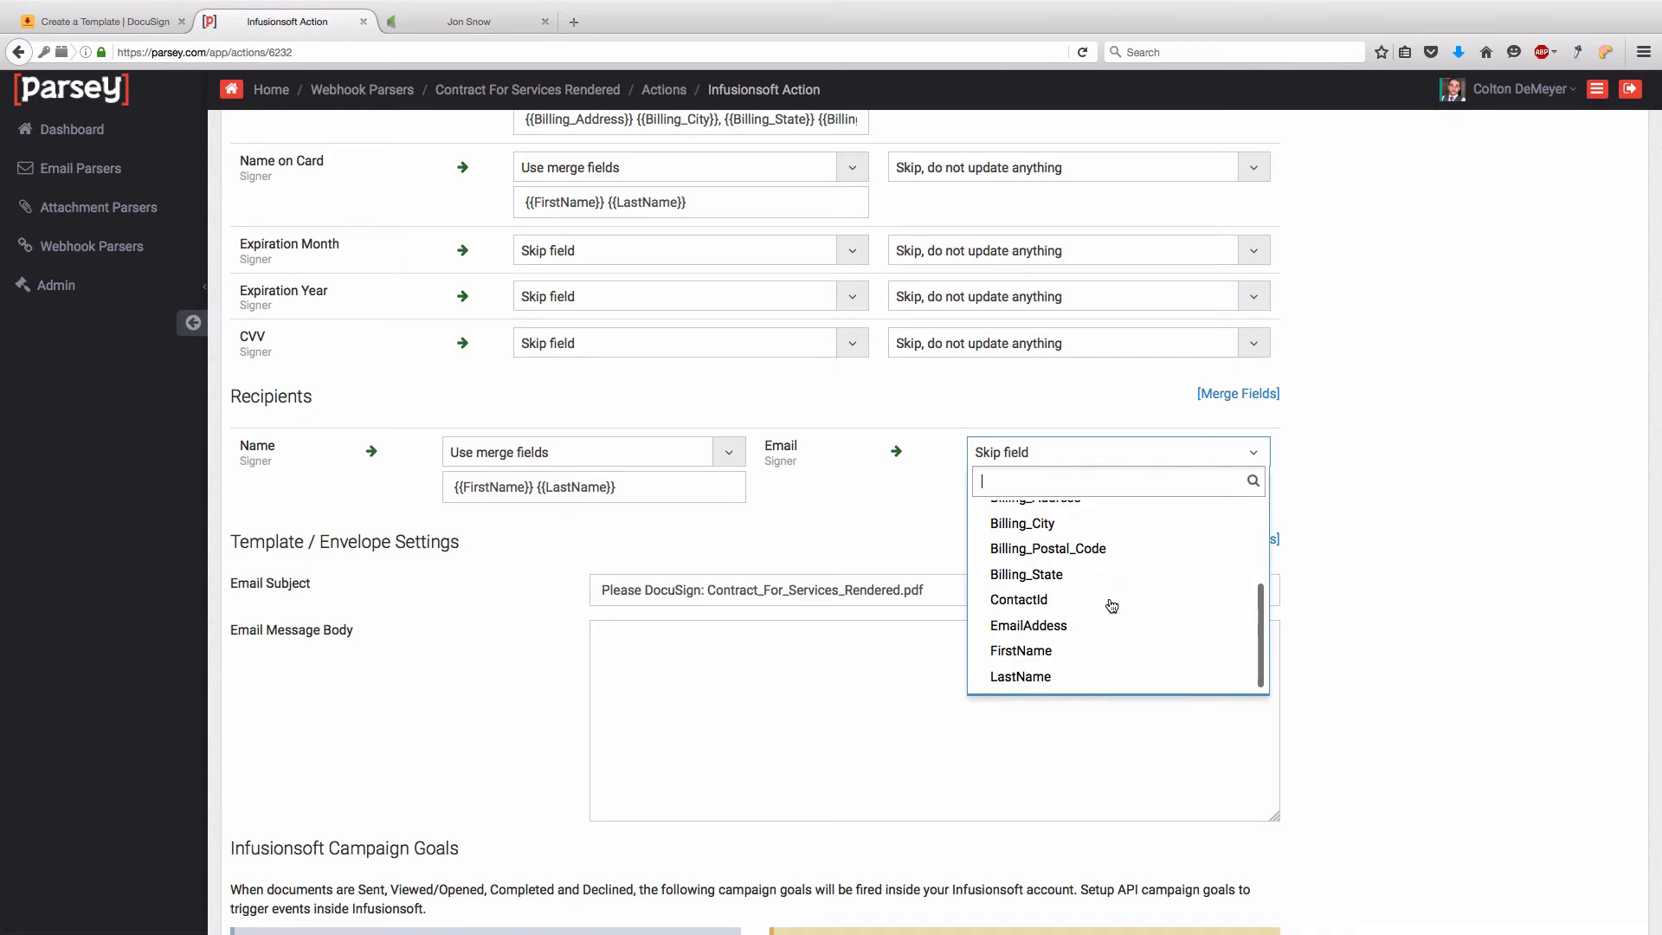
pyautogui.click(1047, 625)
pyautogui.scroll(-5, 916, 495)
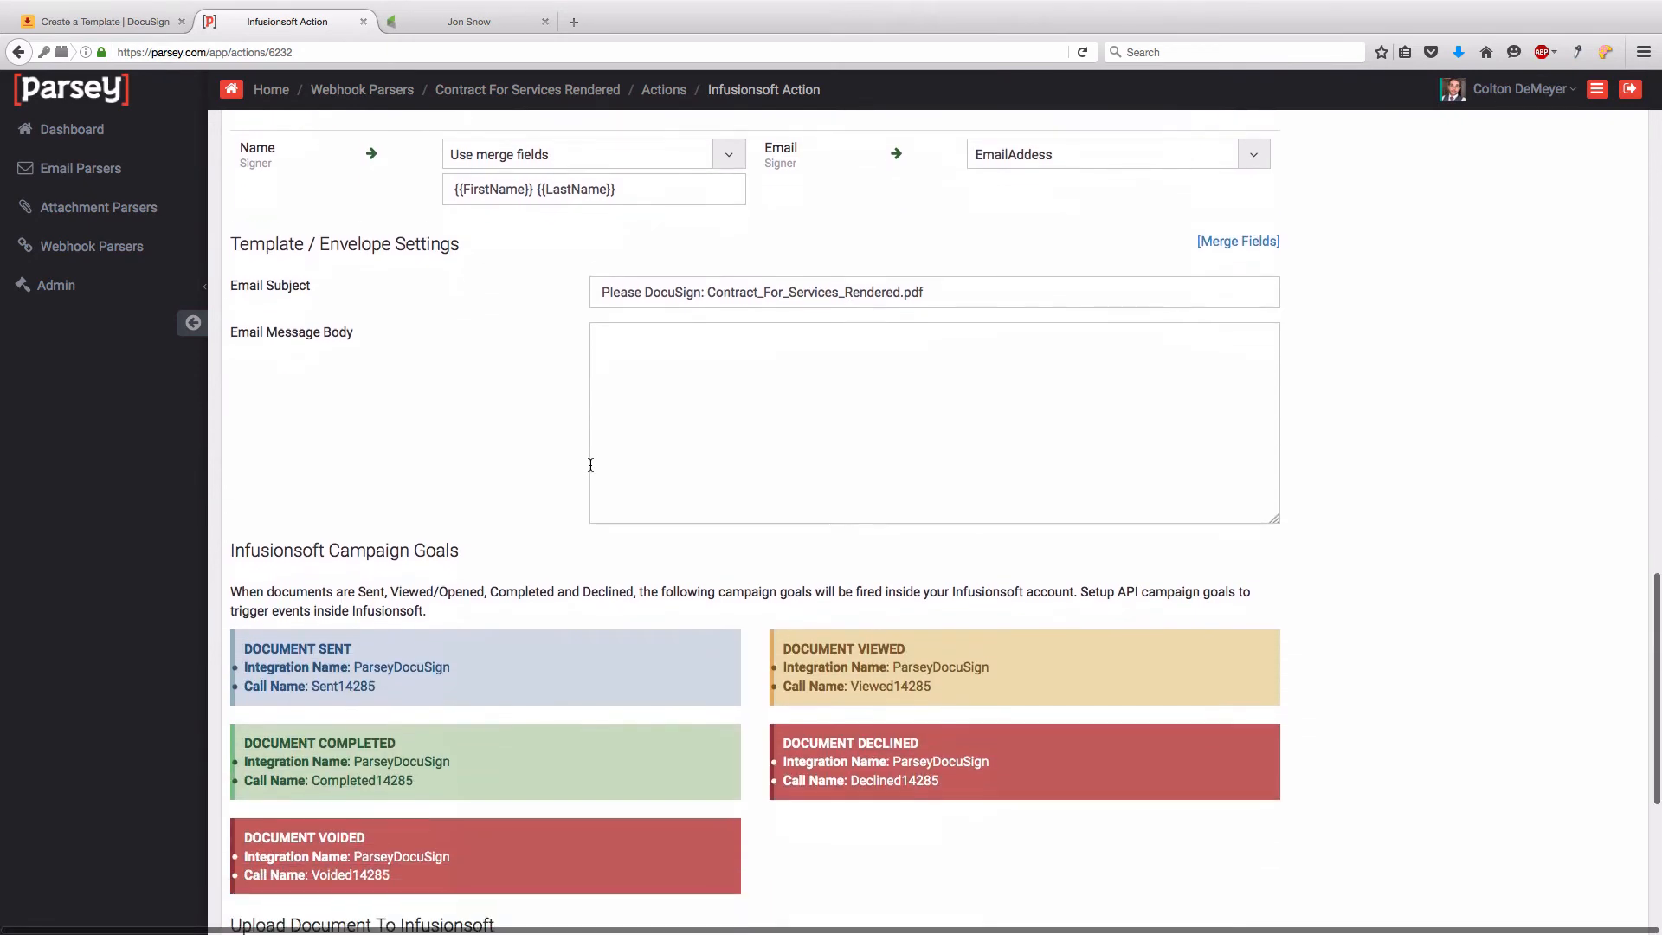
pyautogui.scroll(-5, 460, 450)
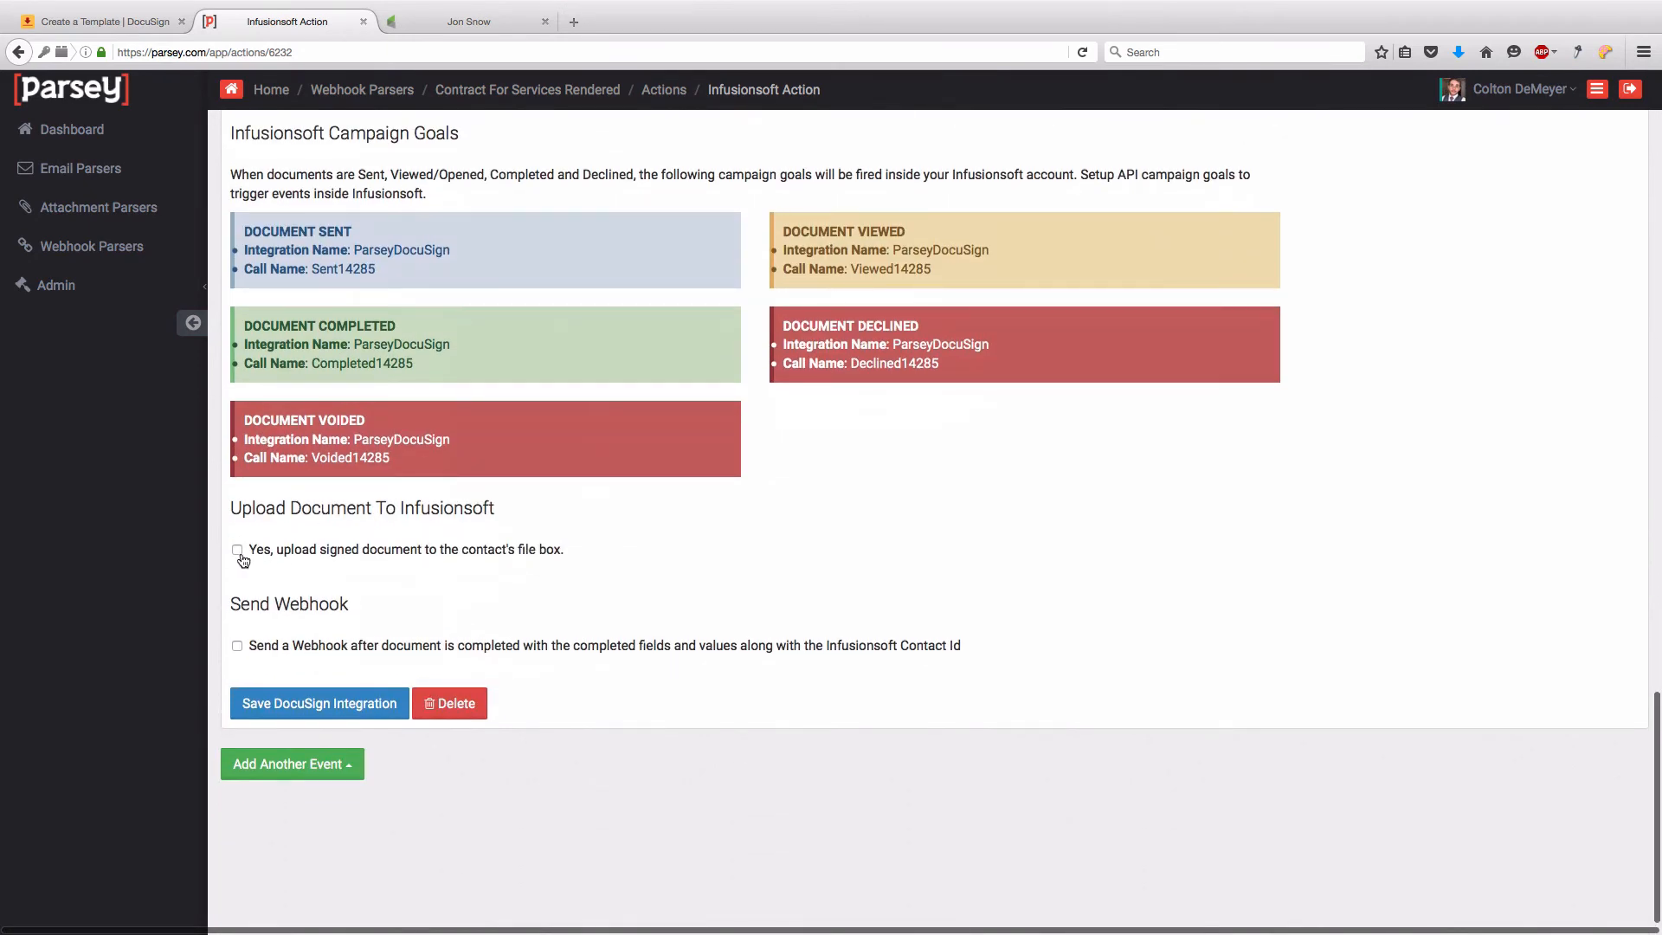
# - Highlight the DOCUMENT SENT and DOCUMENT VIEWED event headings while explaining the DocuSign goals
pyautogui.scroll(2, 440, 514)
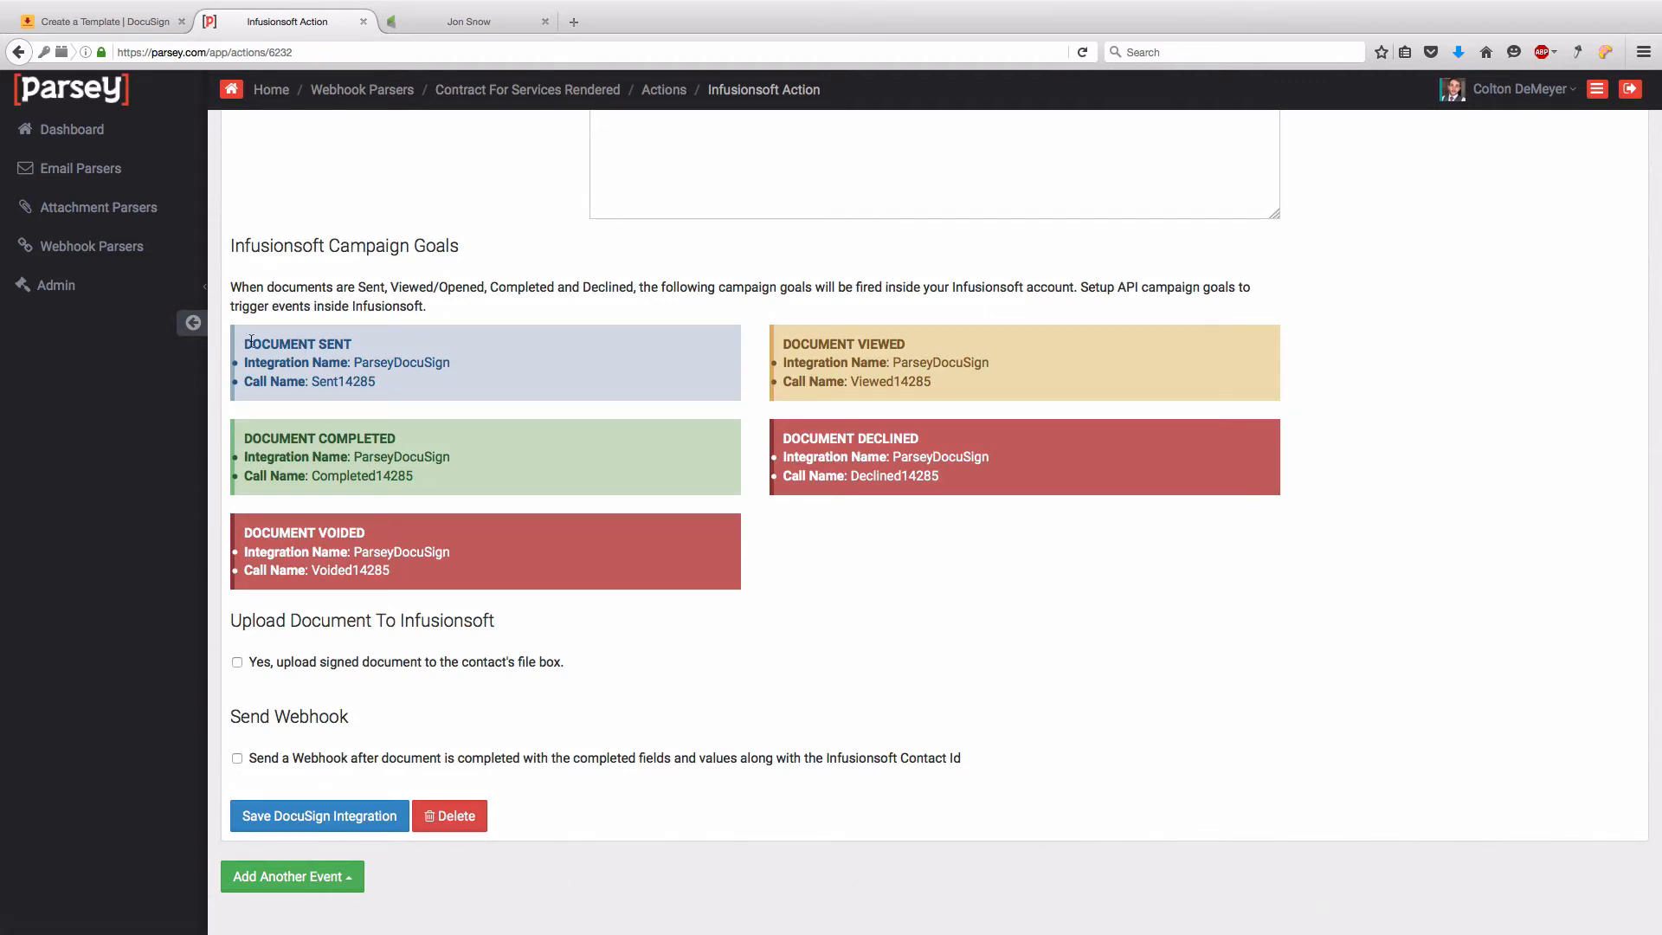
pyautogui.moveTo(245, 343); pyautogui.dragTo(364, 345)
pyautogui.click(299, 340)
pyautogui.moveTo(785, 345); pyautogui.dragTo(907, 344)
pyautogui.scroll(-1, 906, 345)
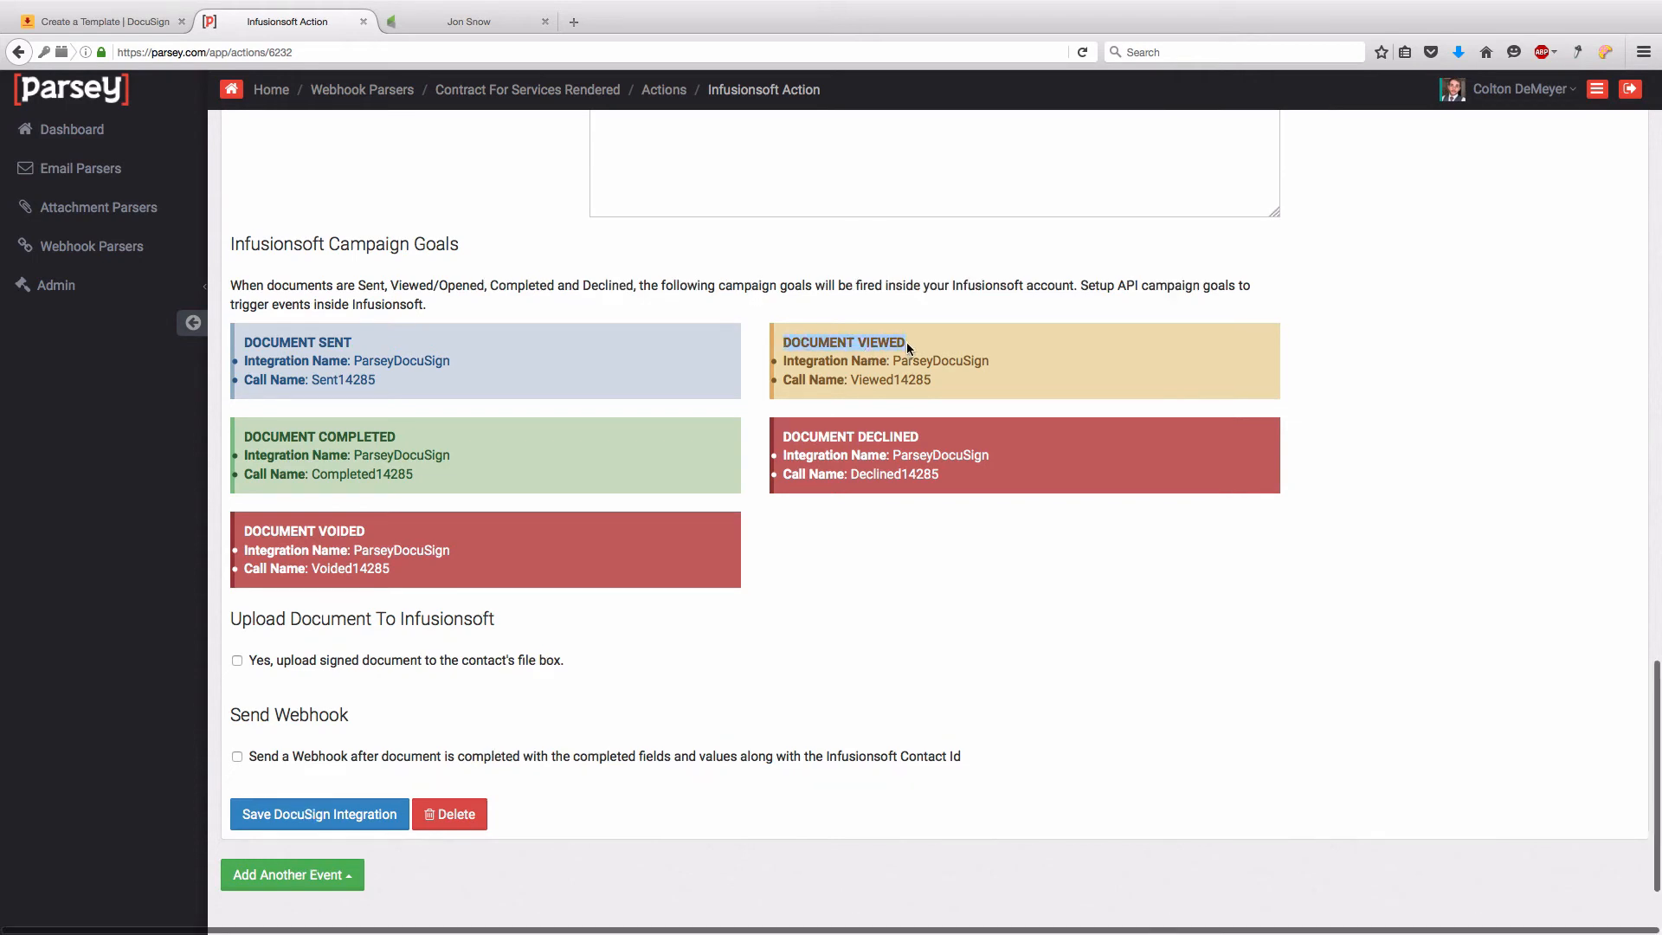
pyautogui.click(1000, 343)
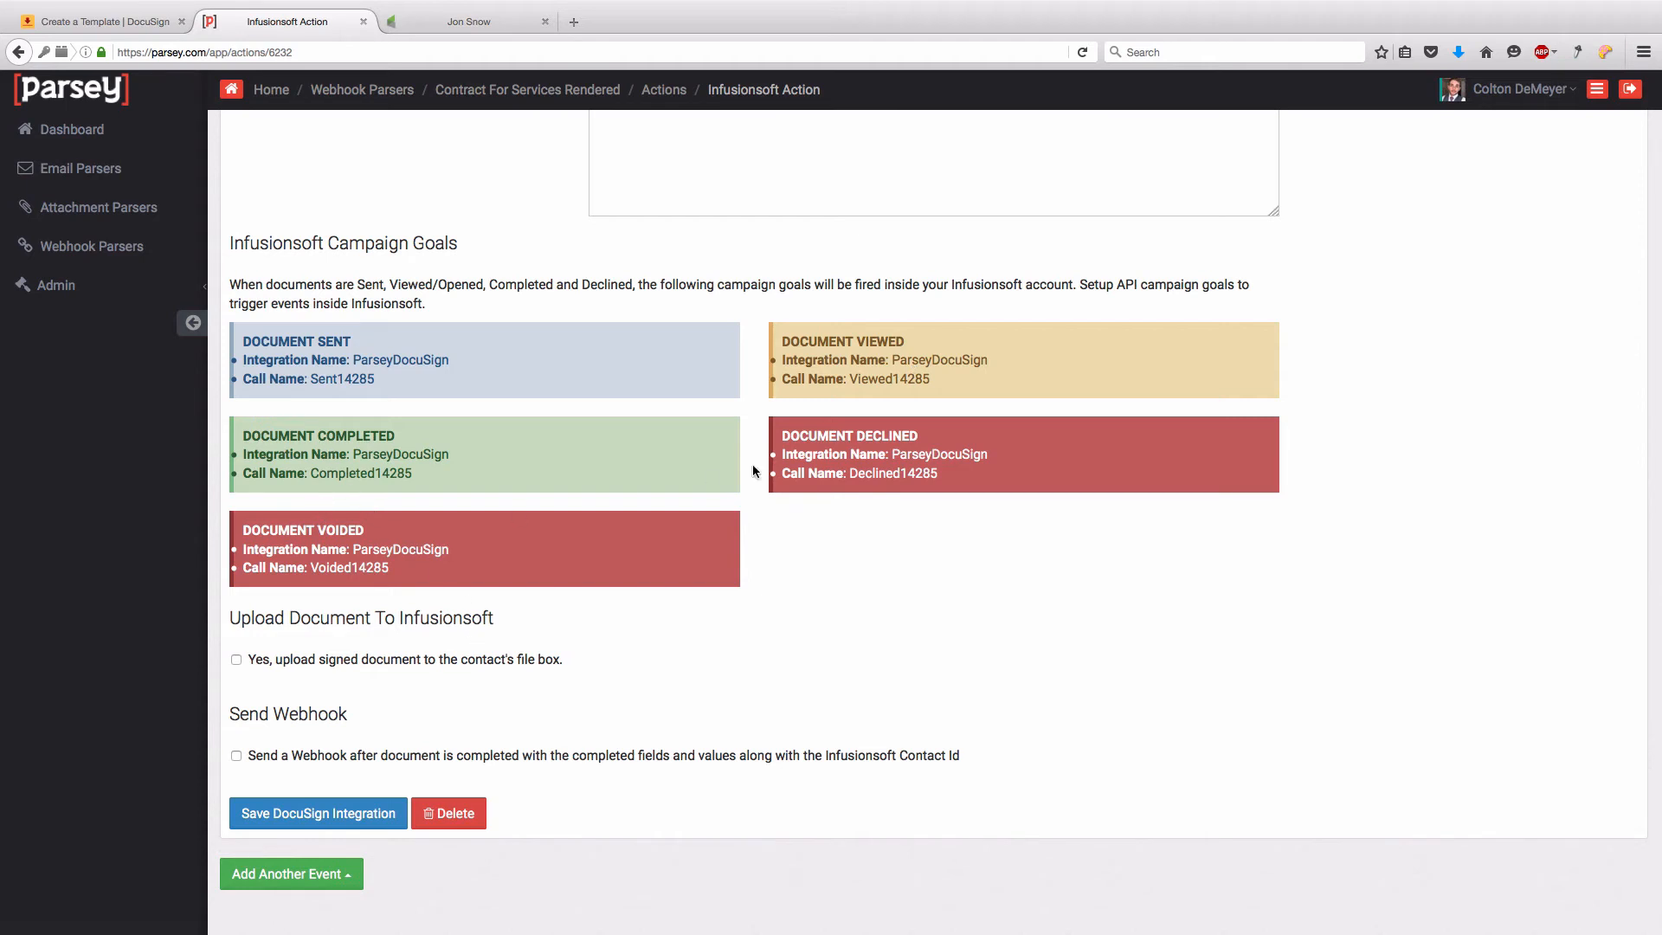
# - Enable uploading the signed document to the contact's file box and save the DocuSign integration
pyautogui.scroll(-2, 427, 410)
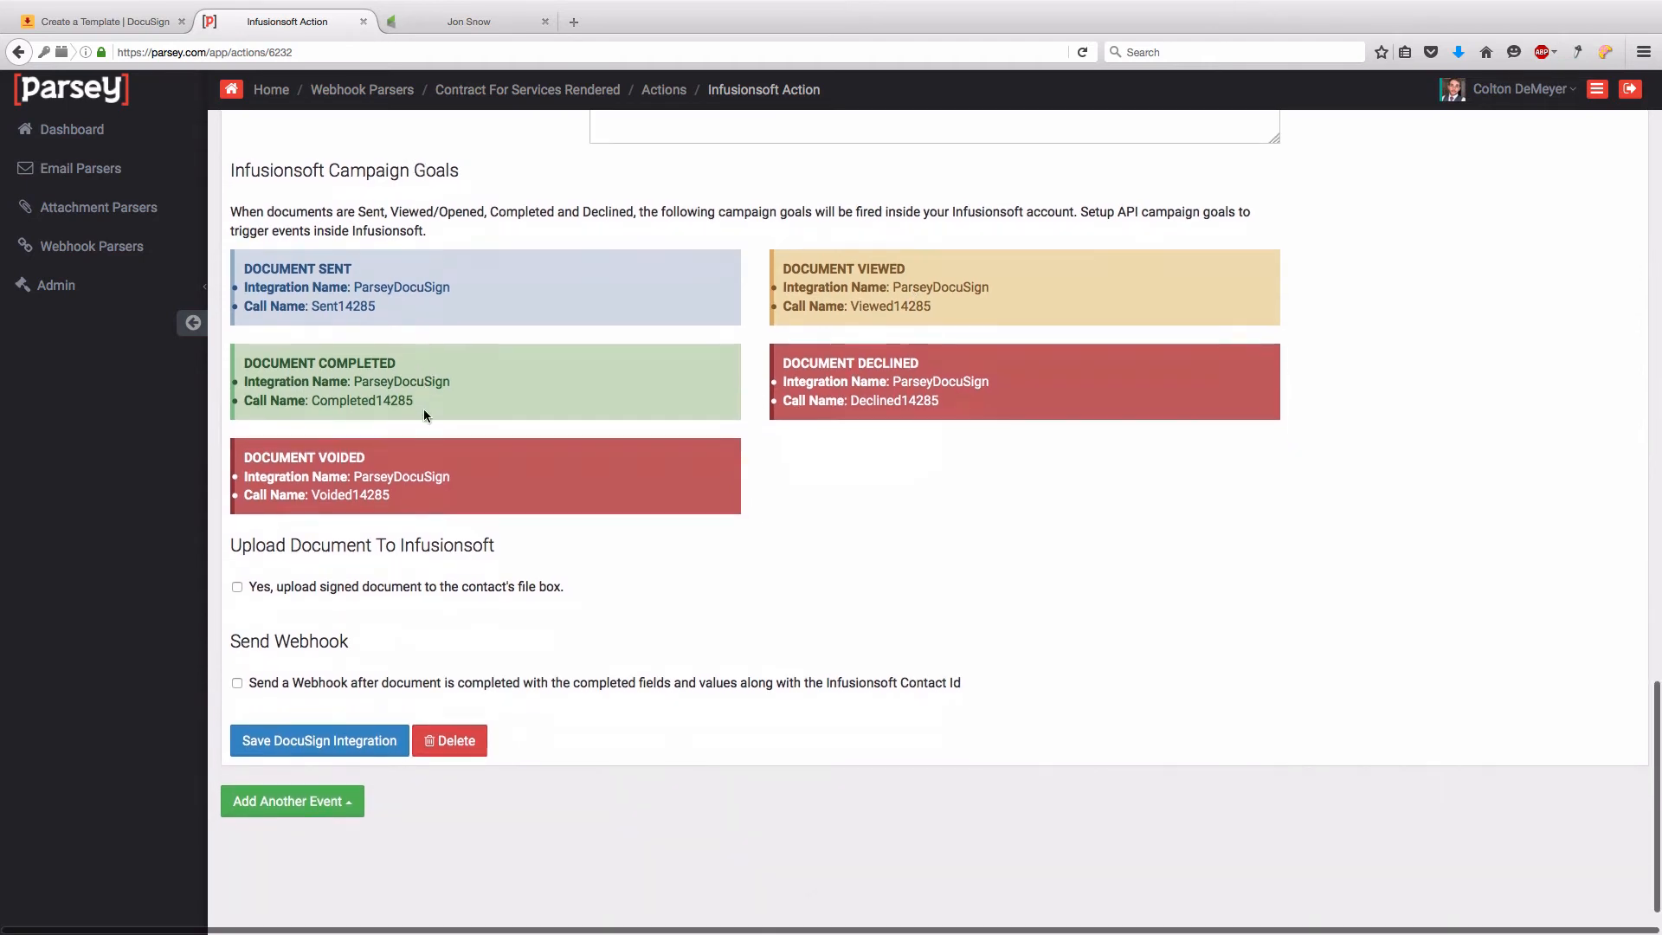
pyautogui.scroll(-2, 423, 408)
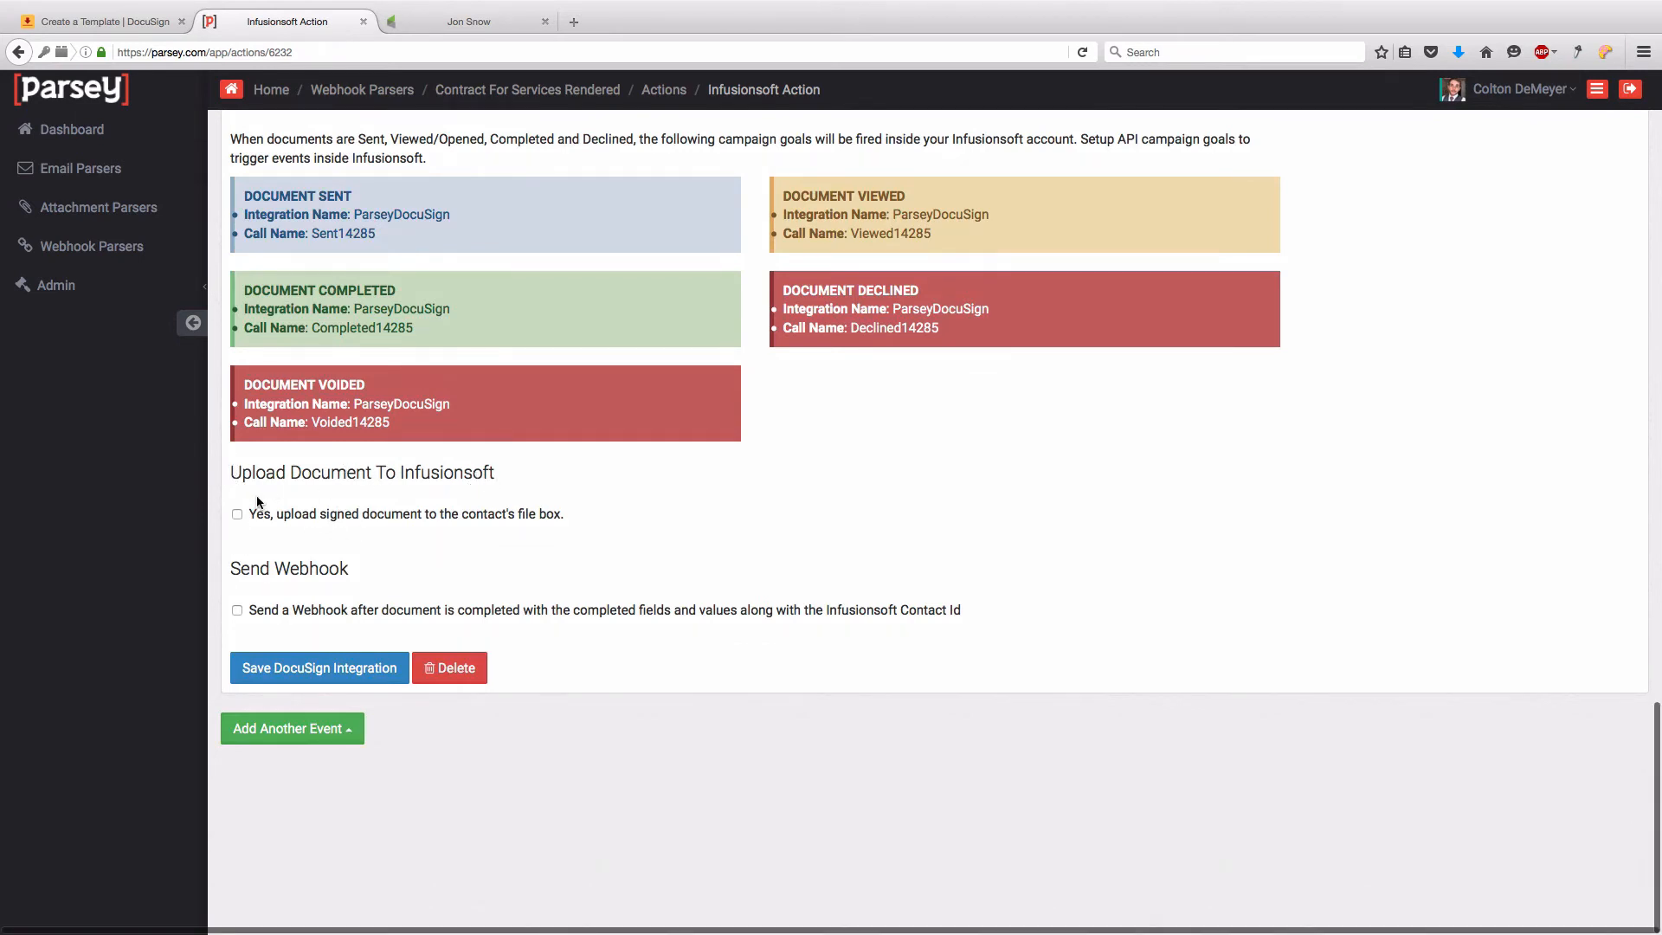
pyautogui.click(237, 516)
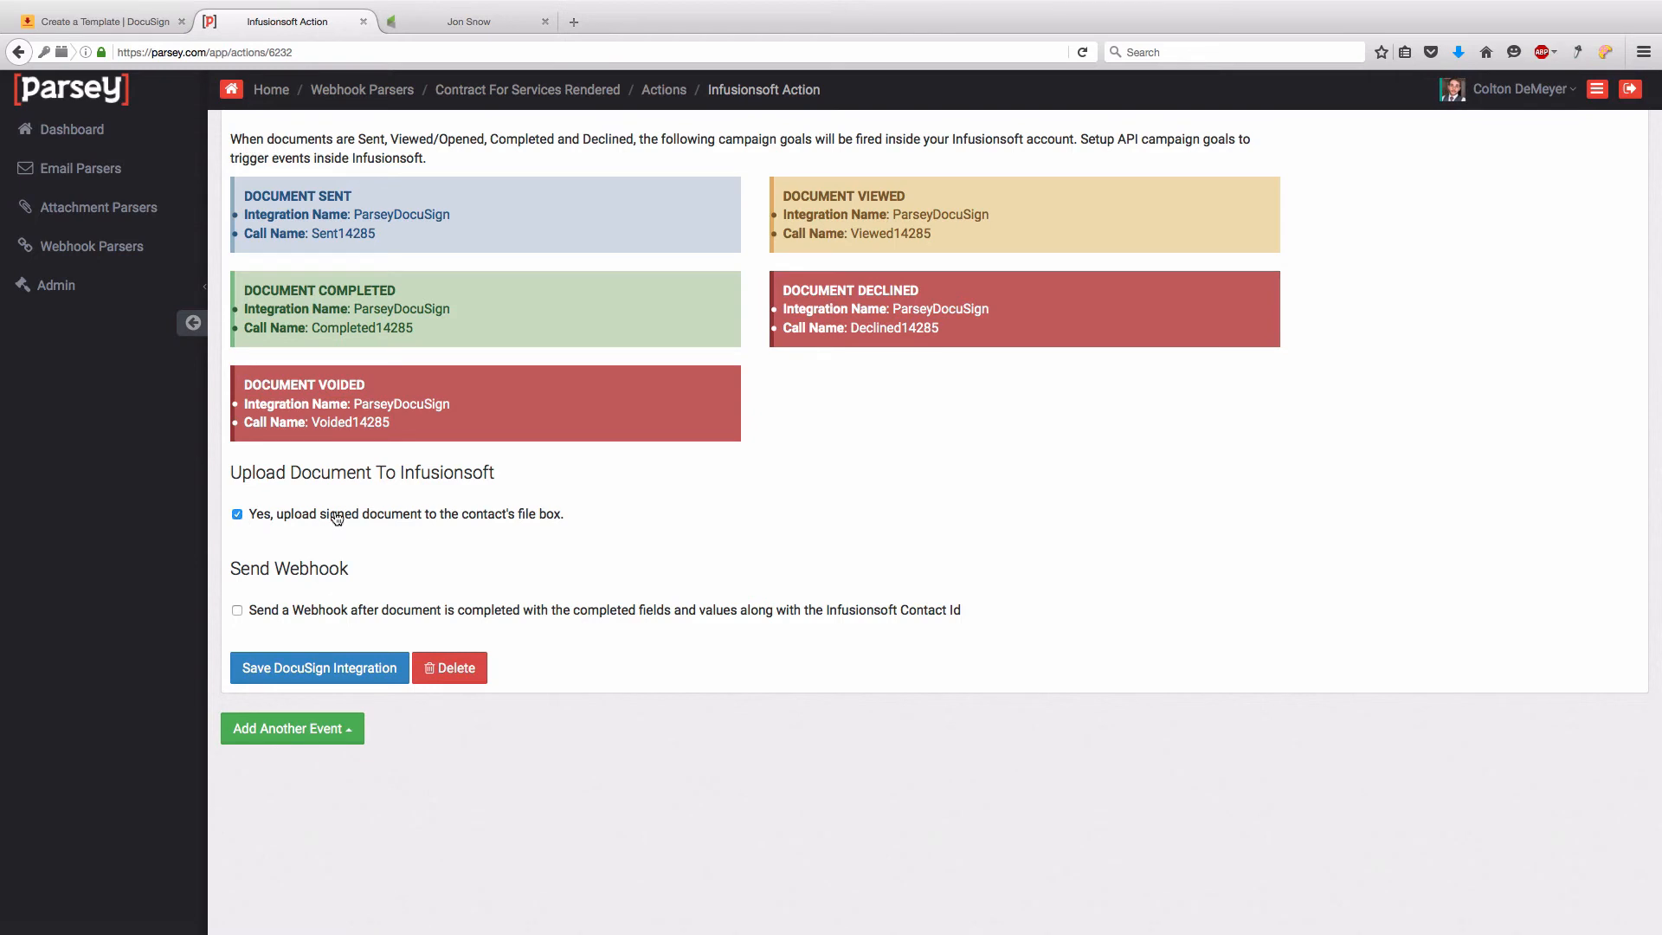
pyautogui.click(372, 666)
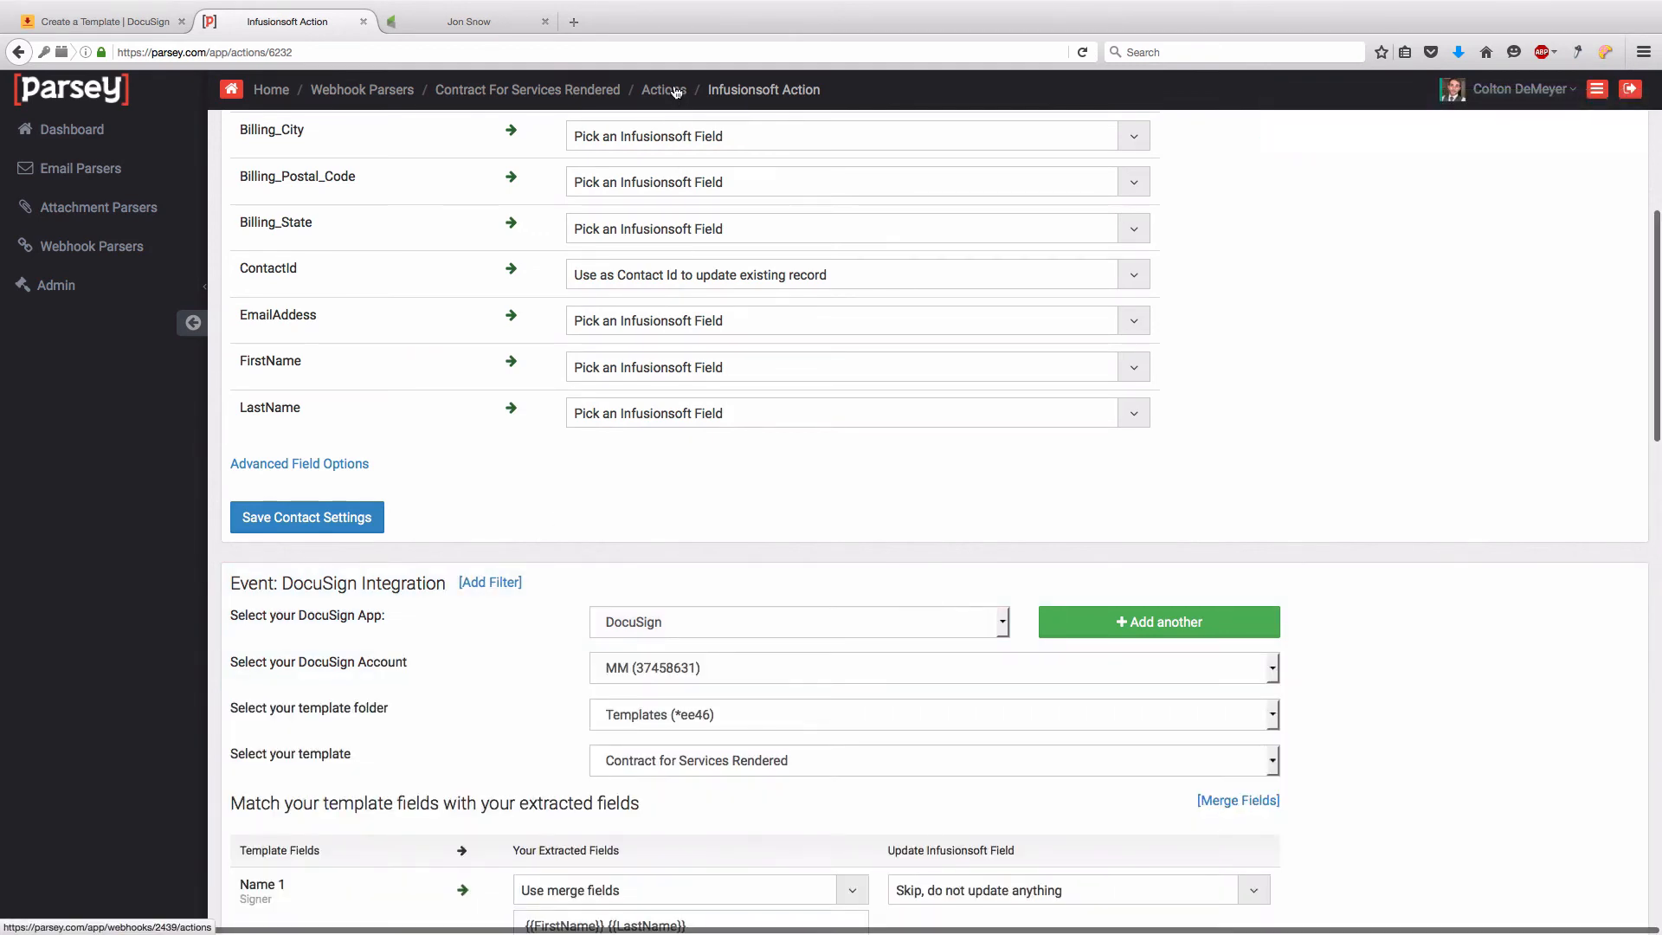
# - Turn the Infusionsoft action ON for Contract For Services Rendered, then go back to Webhook Parsers
pyautogui.click(676, 91)
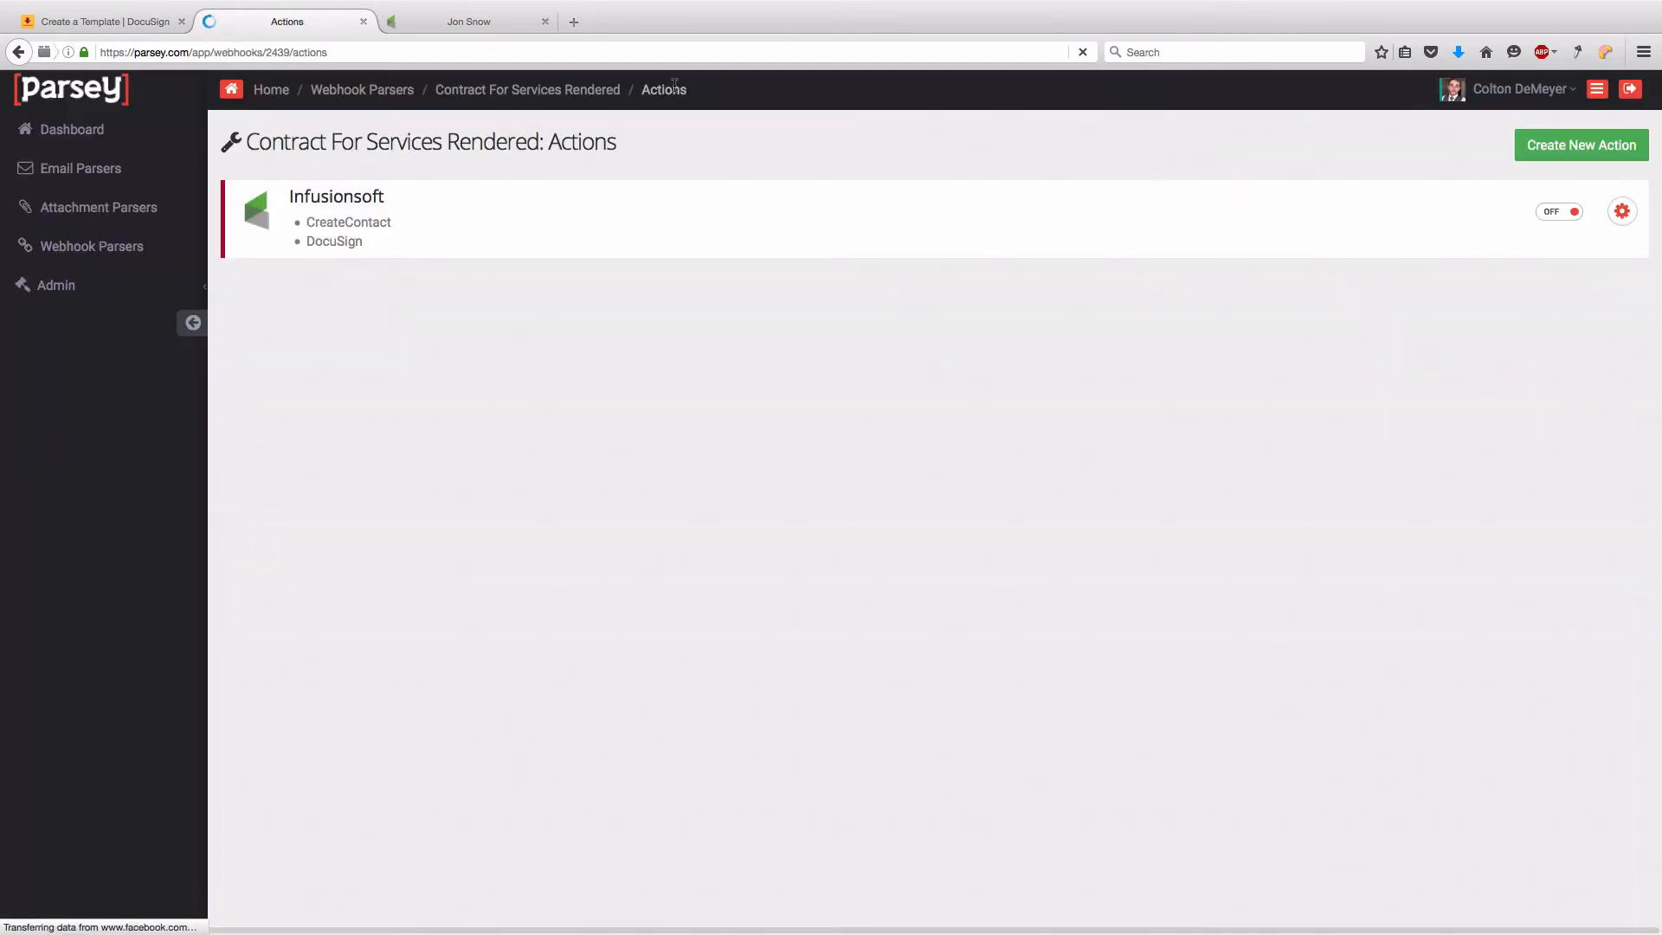
pyautogui.click(1562, 213)
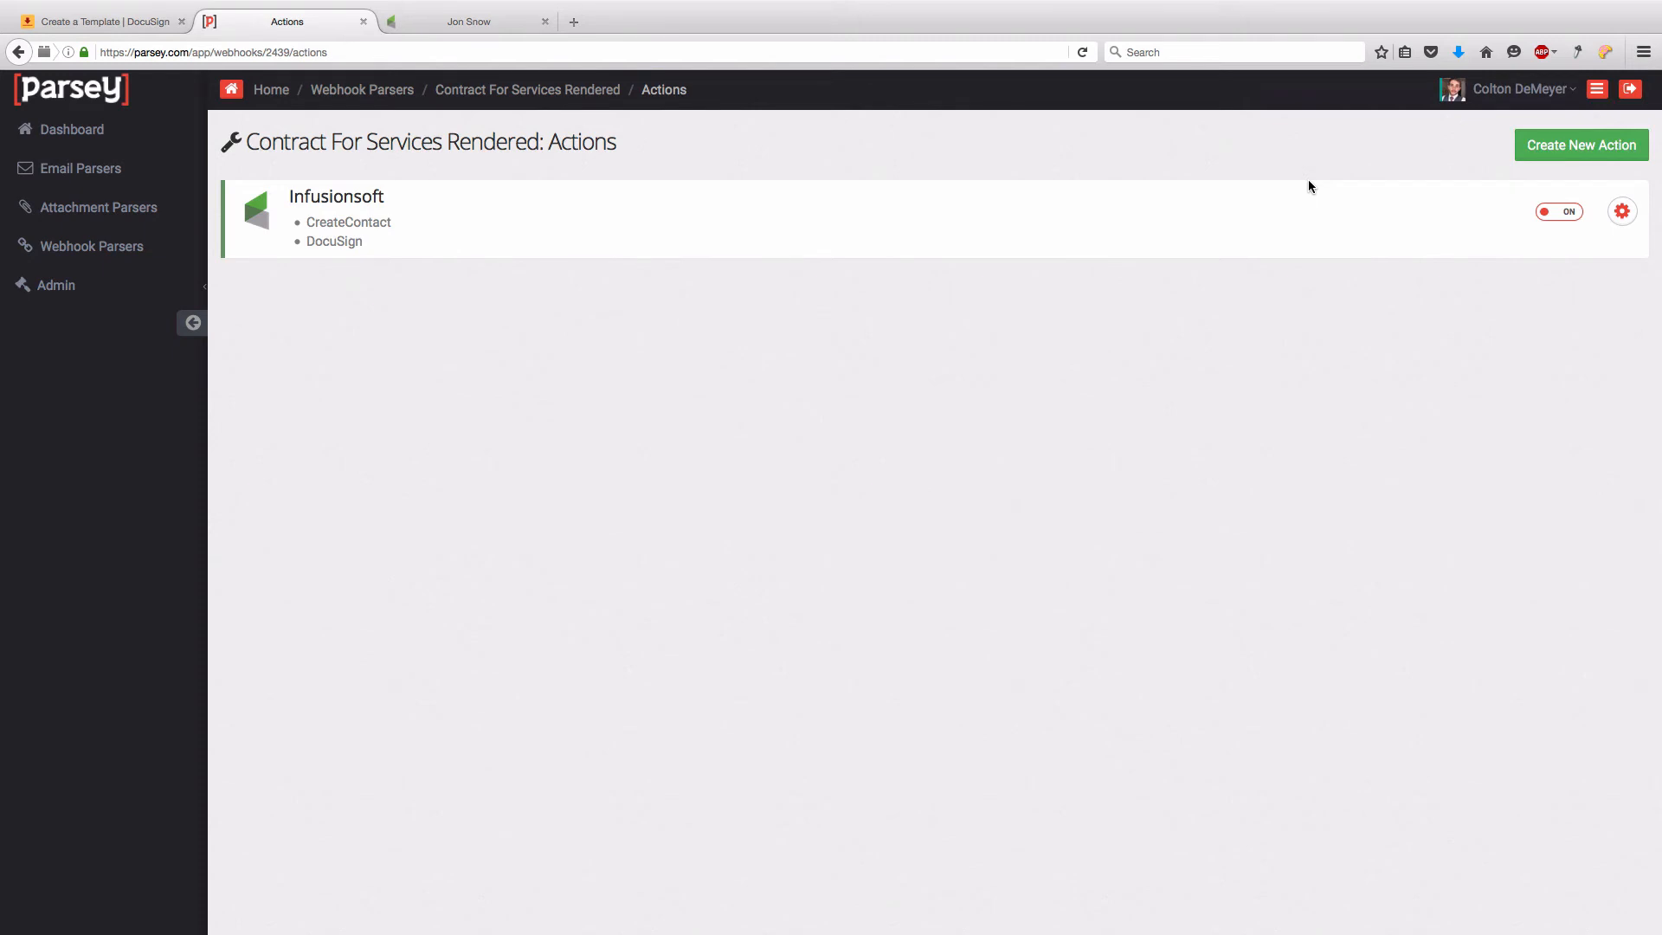
pyautogui.click(184, 248)
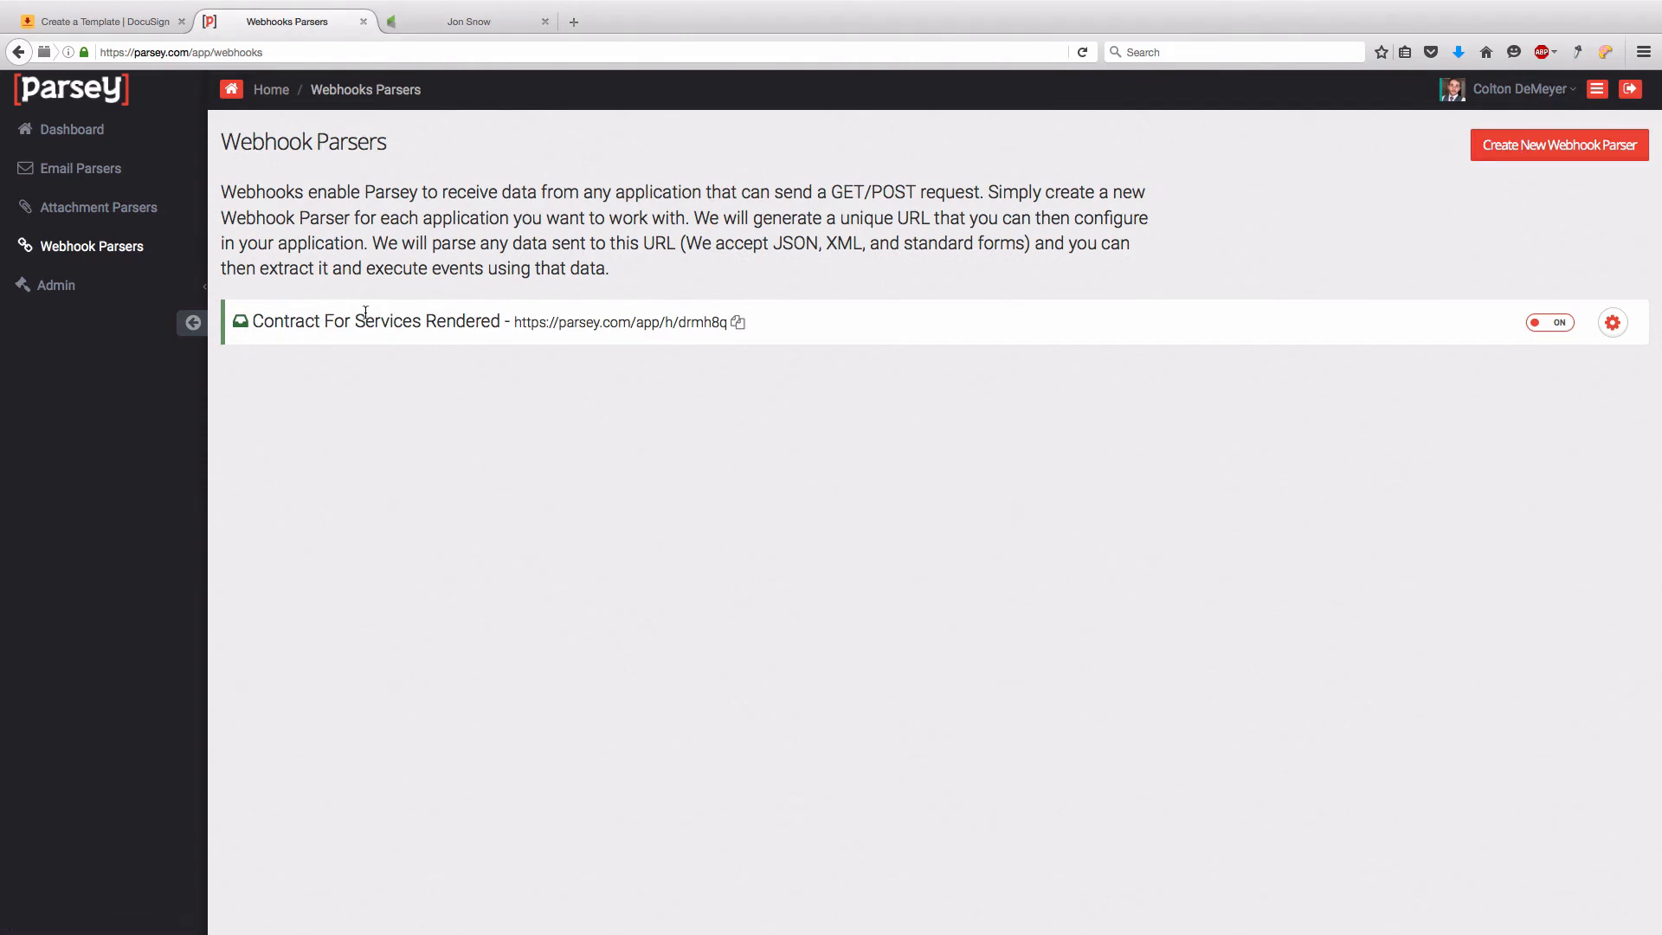
# - Create the 'Contract For Services Rendered - Credit Card' webhook parser and copy its webhook URL
pyautogui.click(1477, 145)
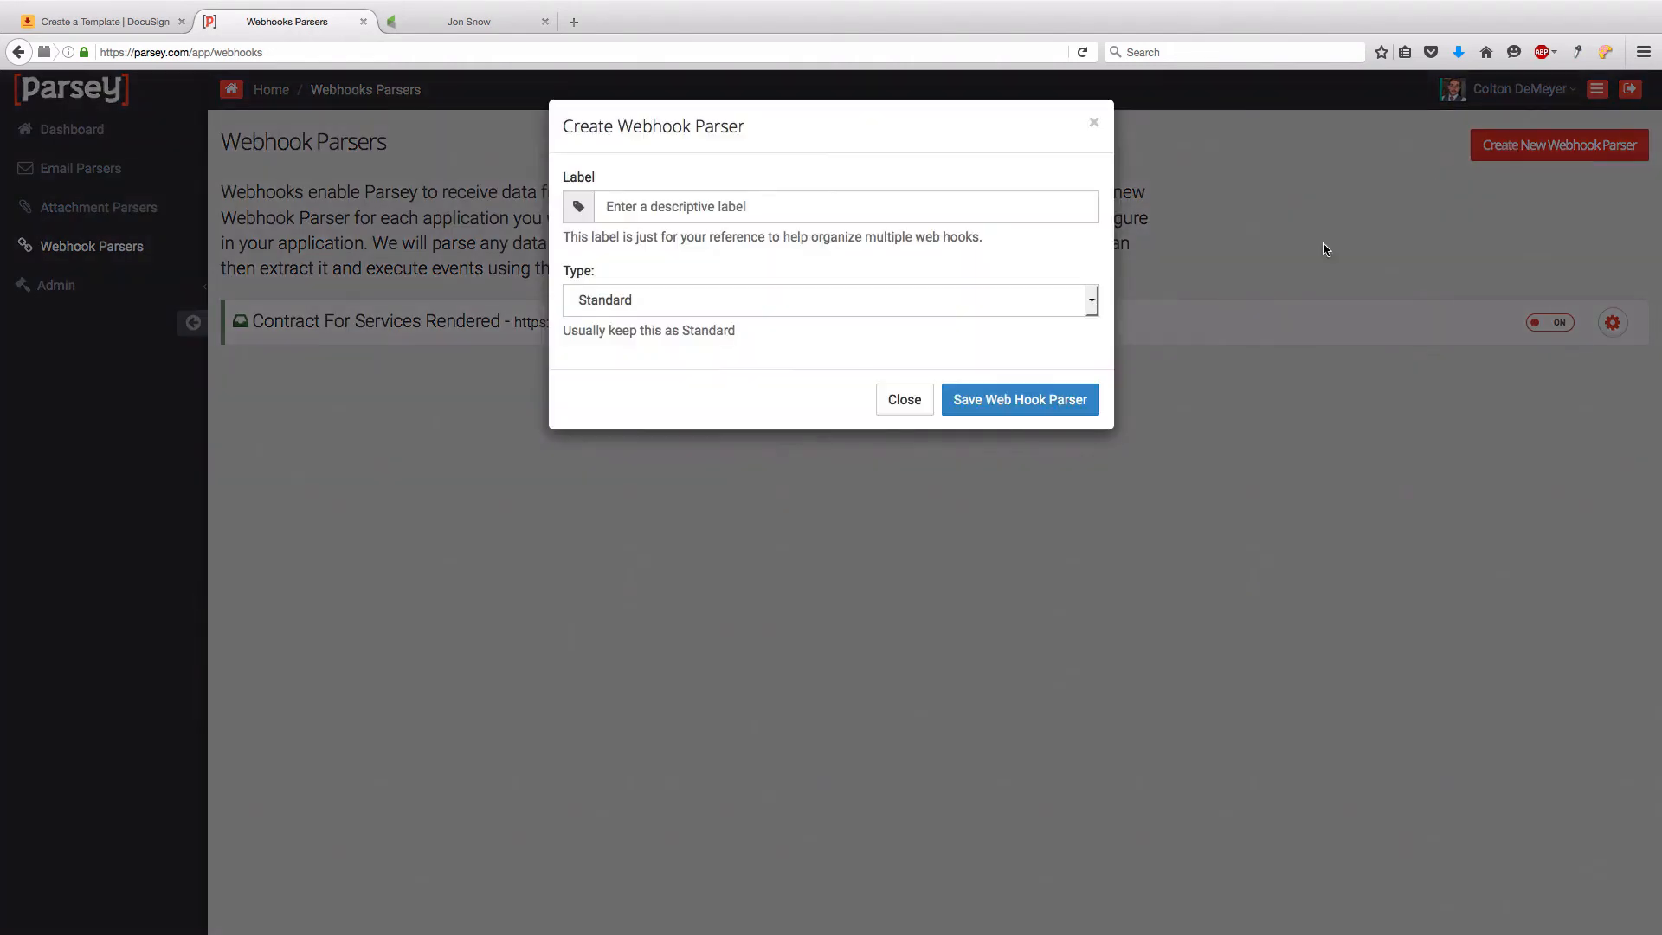
pyautogui.click(674, 210)
pyautogui.write('Co')
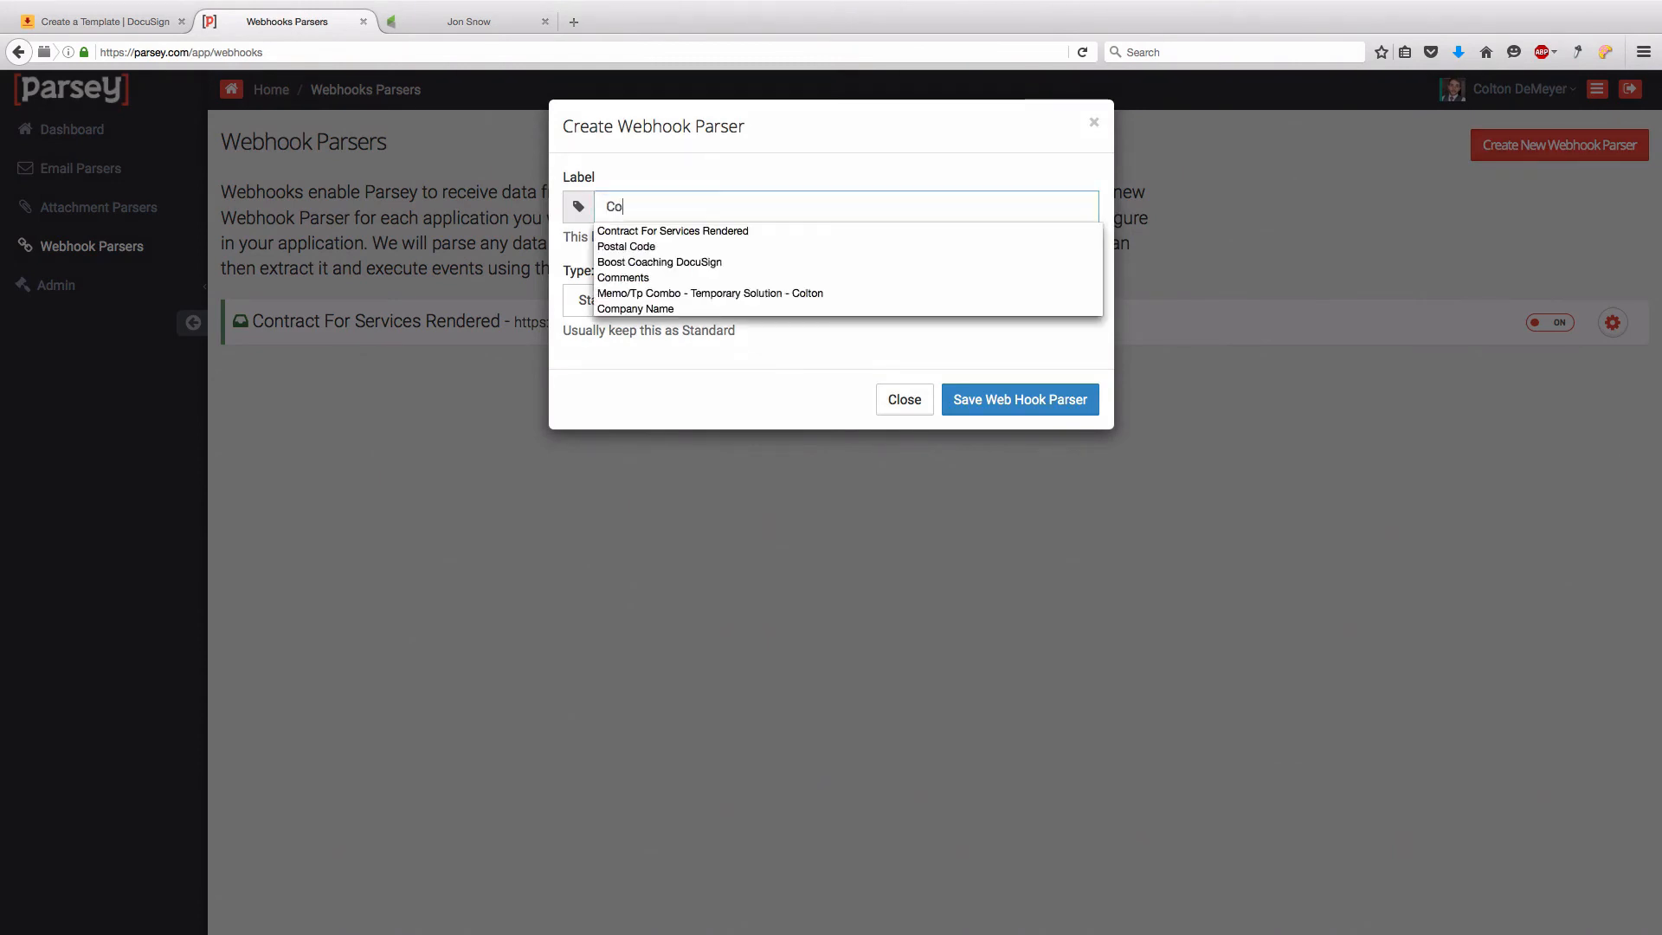
pyautogui.write('ntract For ')
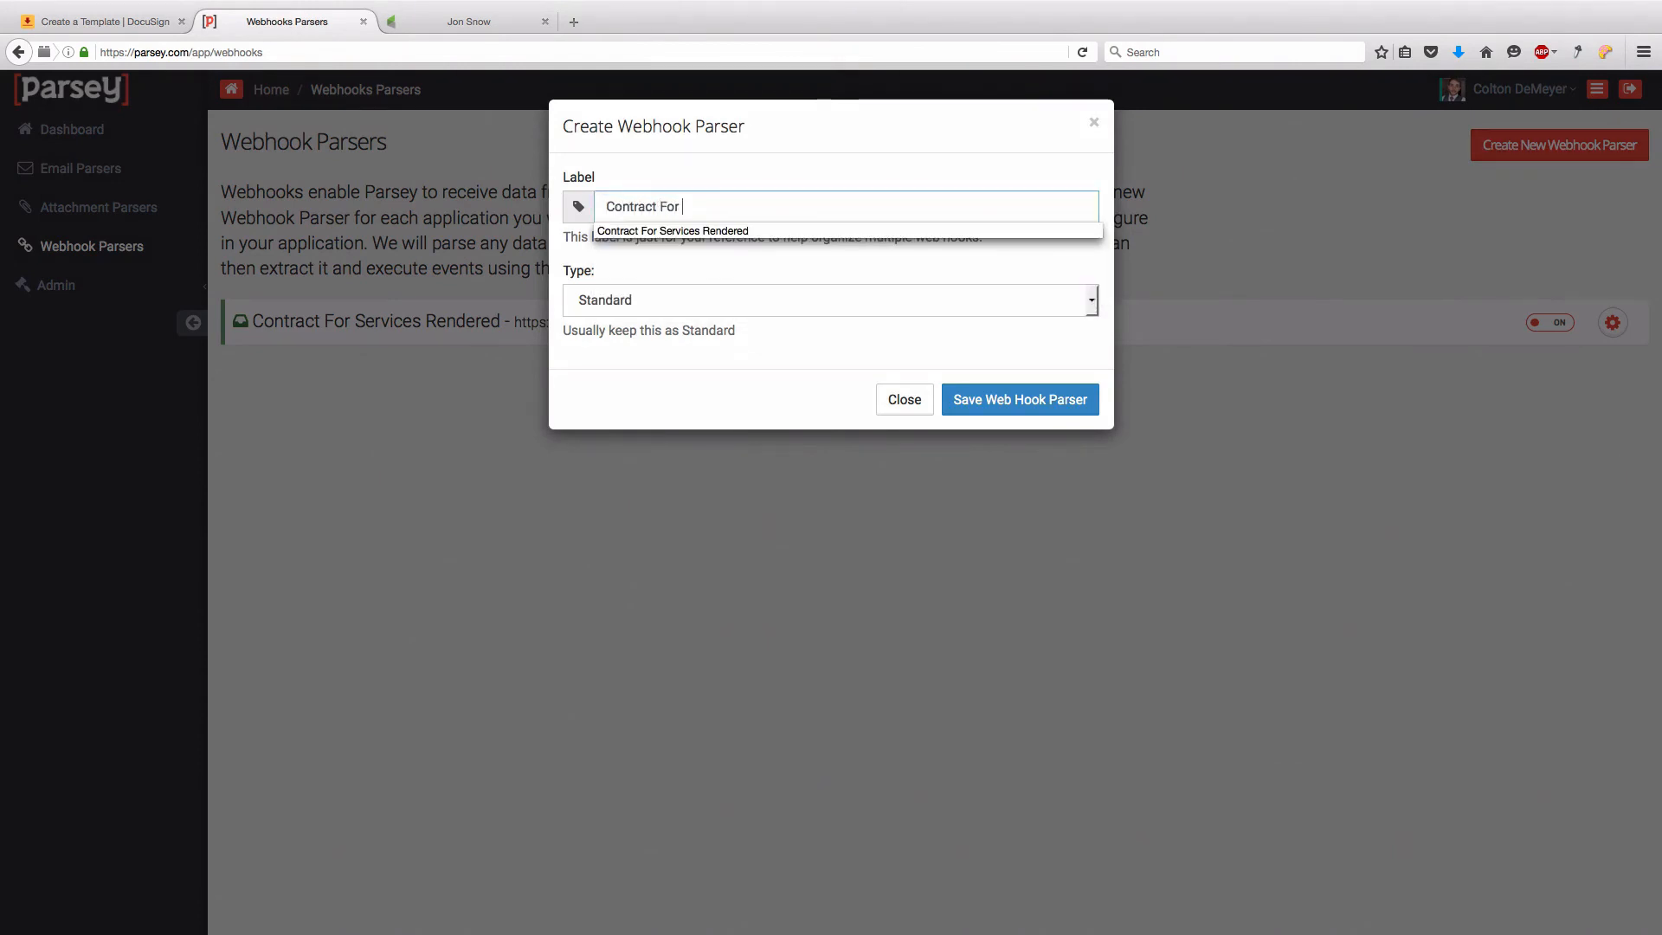
pyautogui.write('Services Rendered - ')
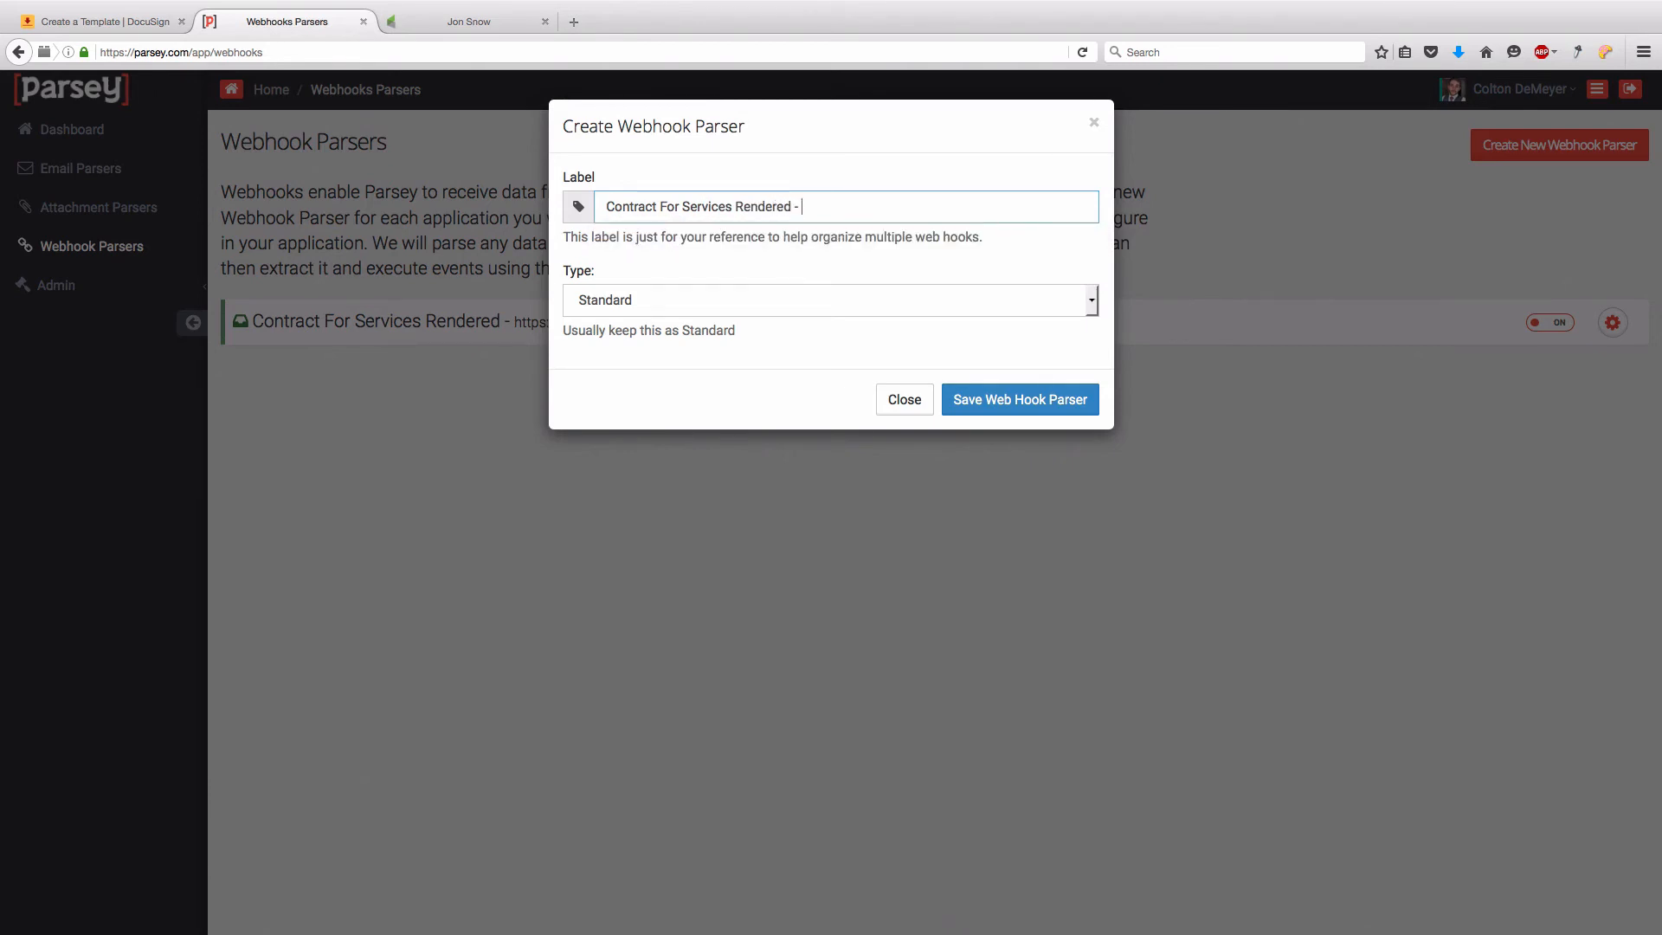
pyautogui.write('Credit Card')
pyautogui.click(990, 396)
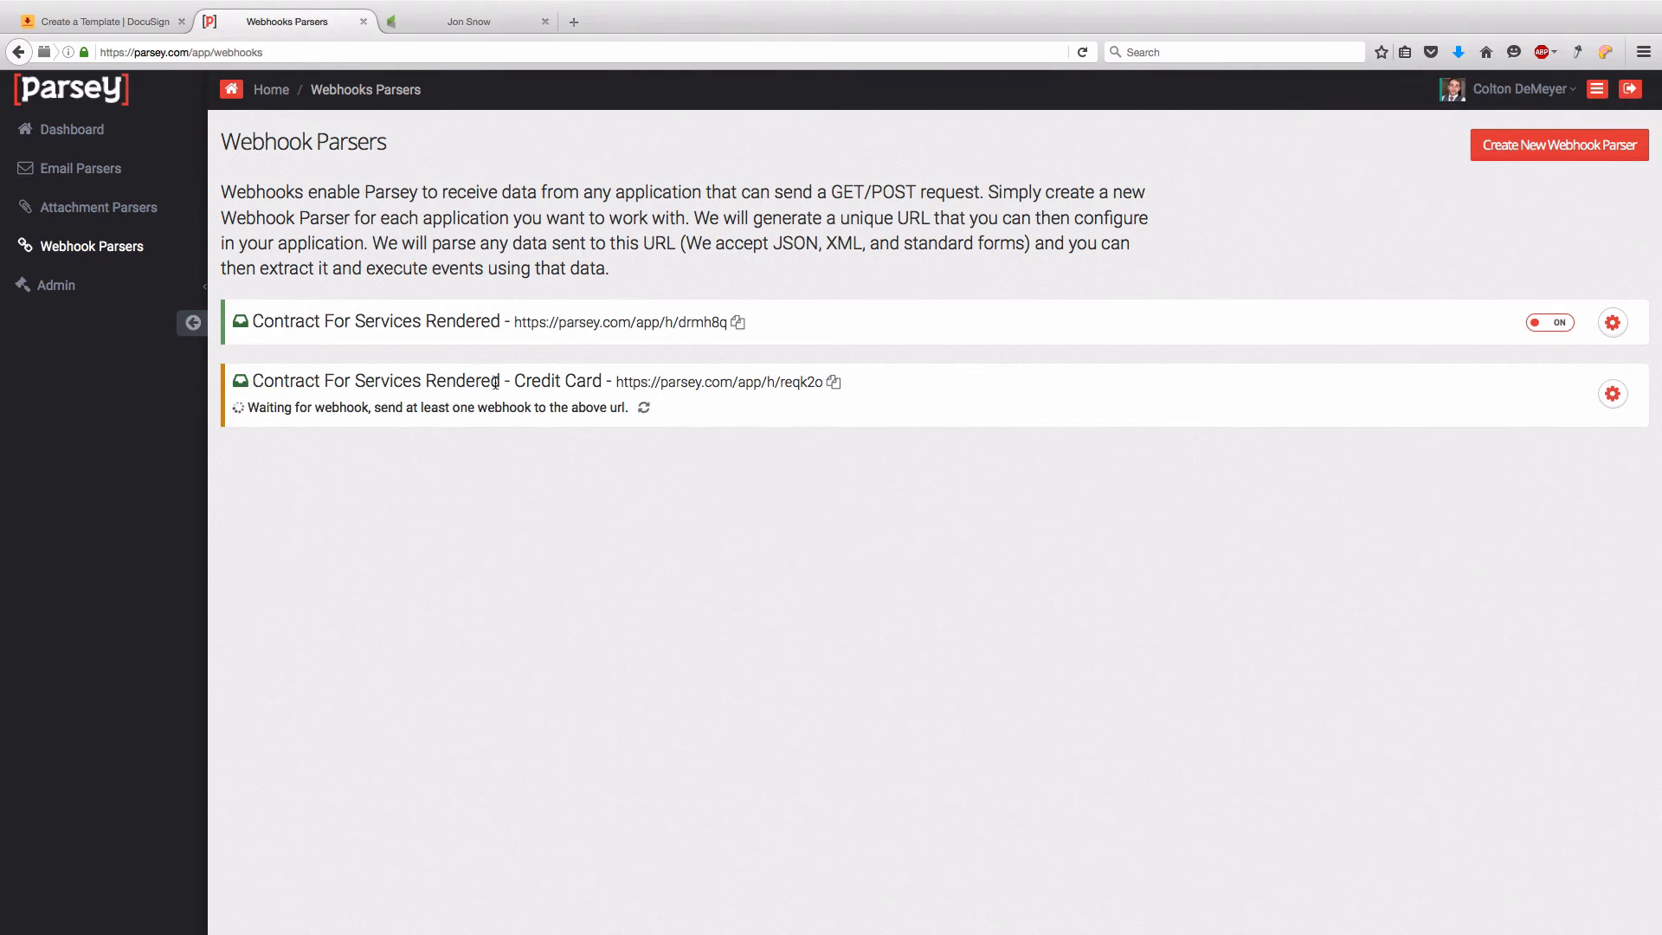
pyautogui.click(834, 382)
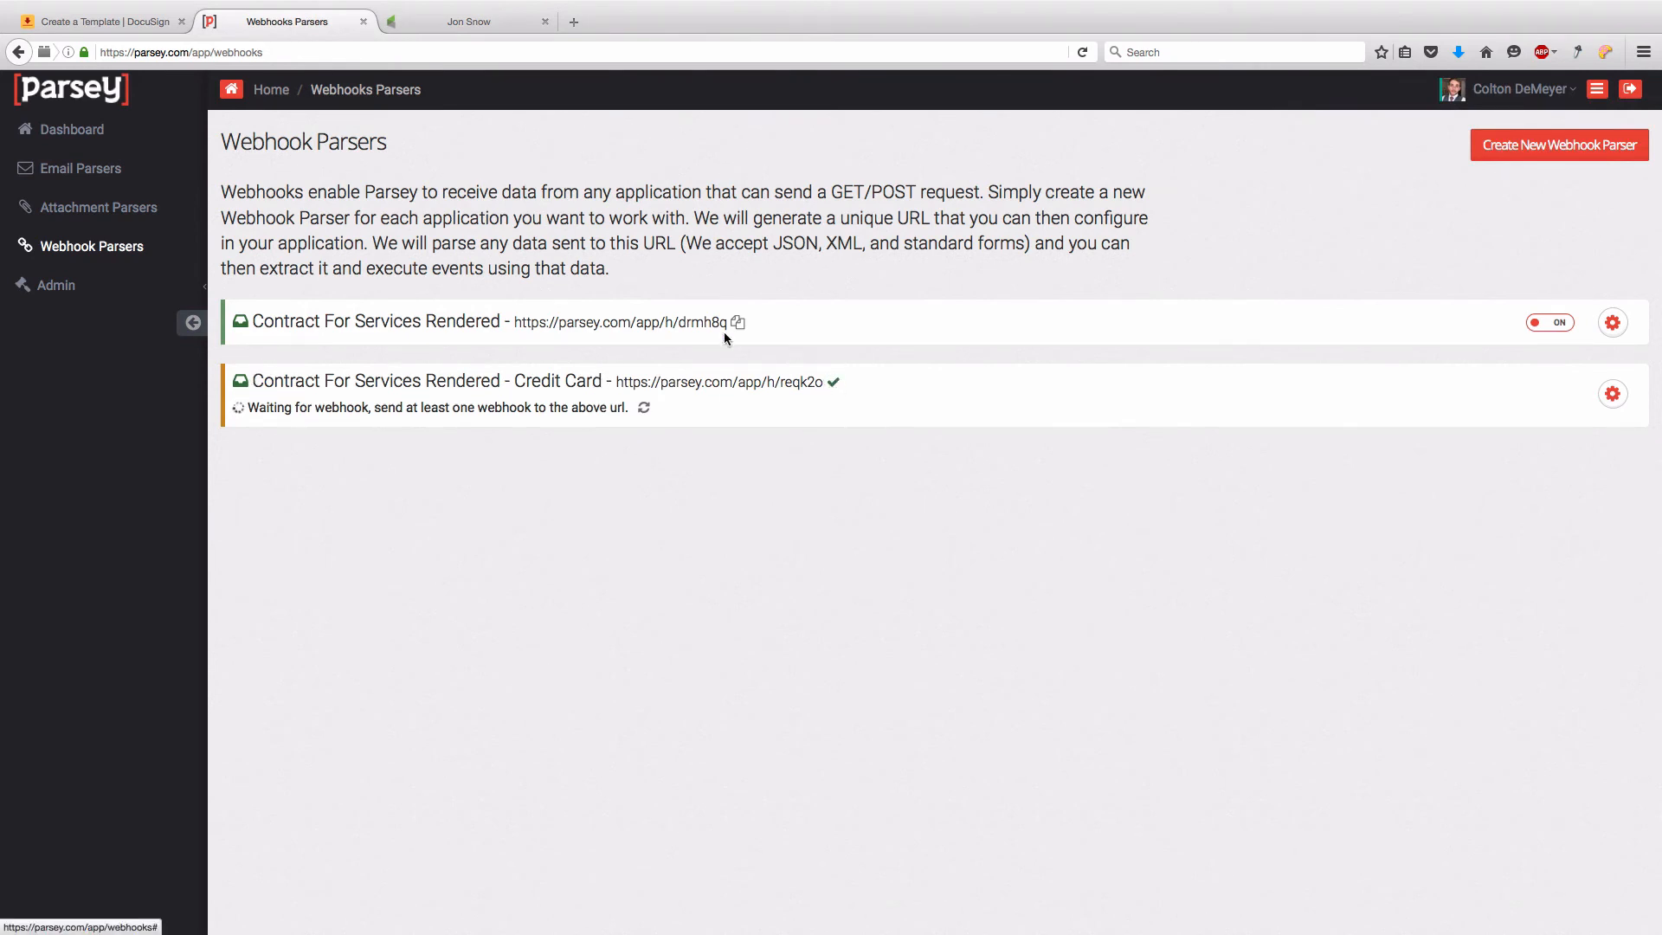
# - Open the Infusionsoft action of the Contract For Services Rendered parser for editing
pyautogui.click(1612, 322)
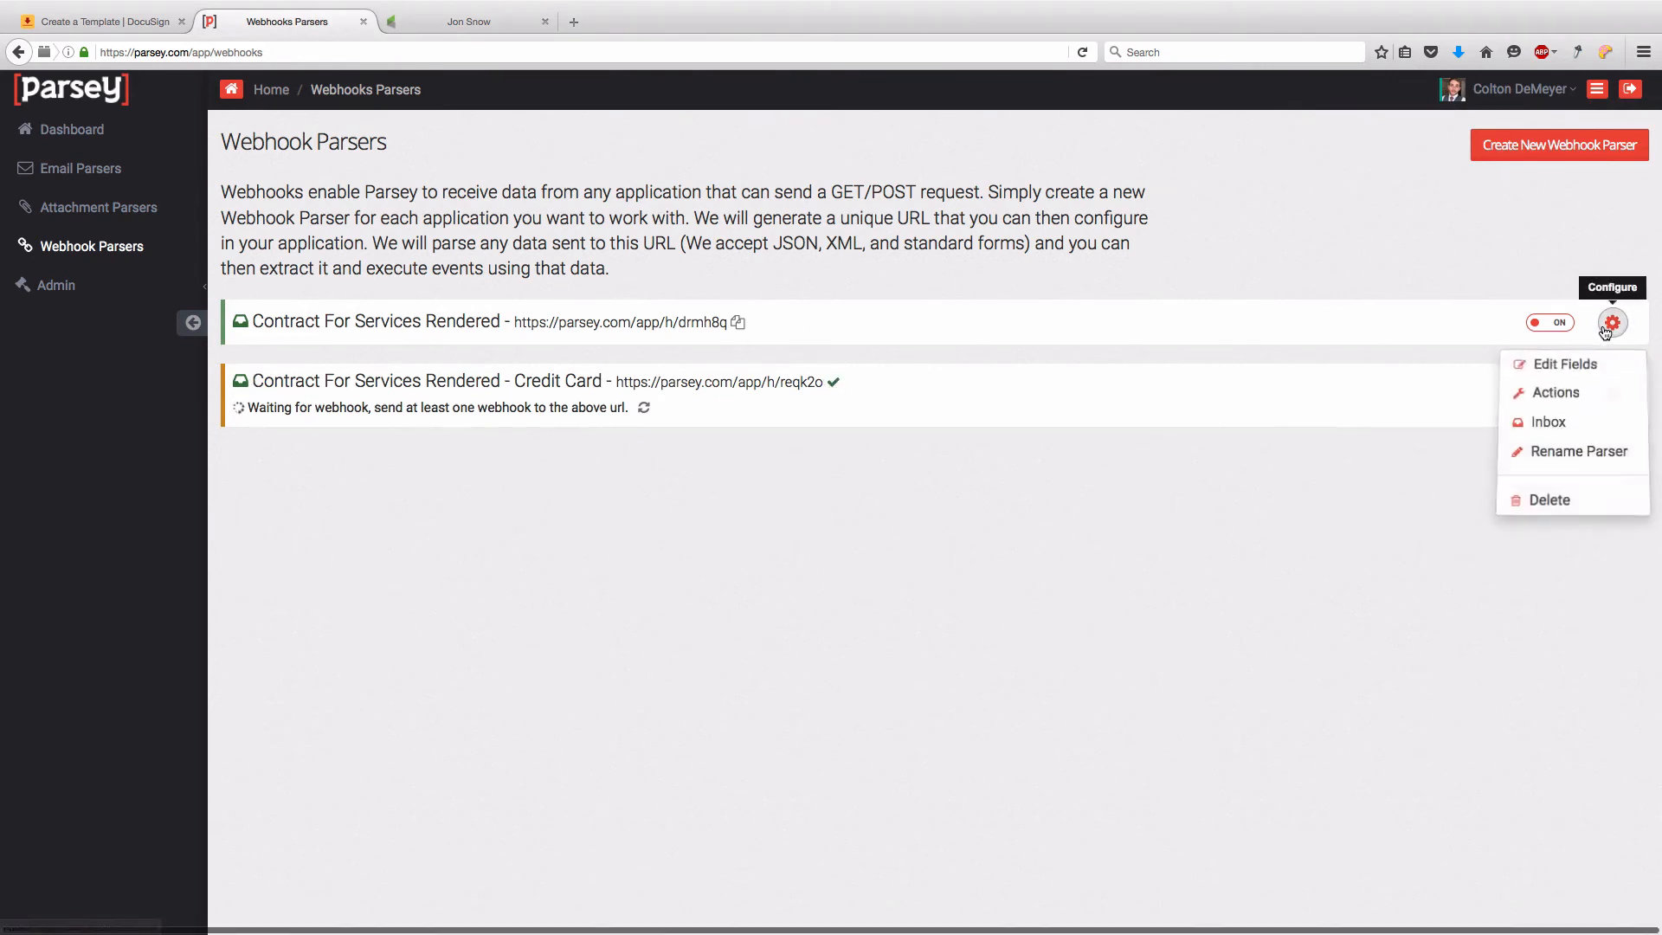
pyautogui.click(1579, 393)
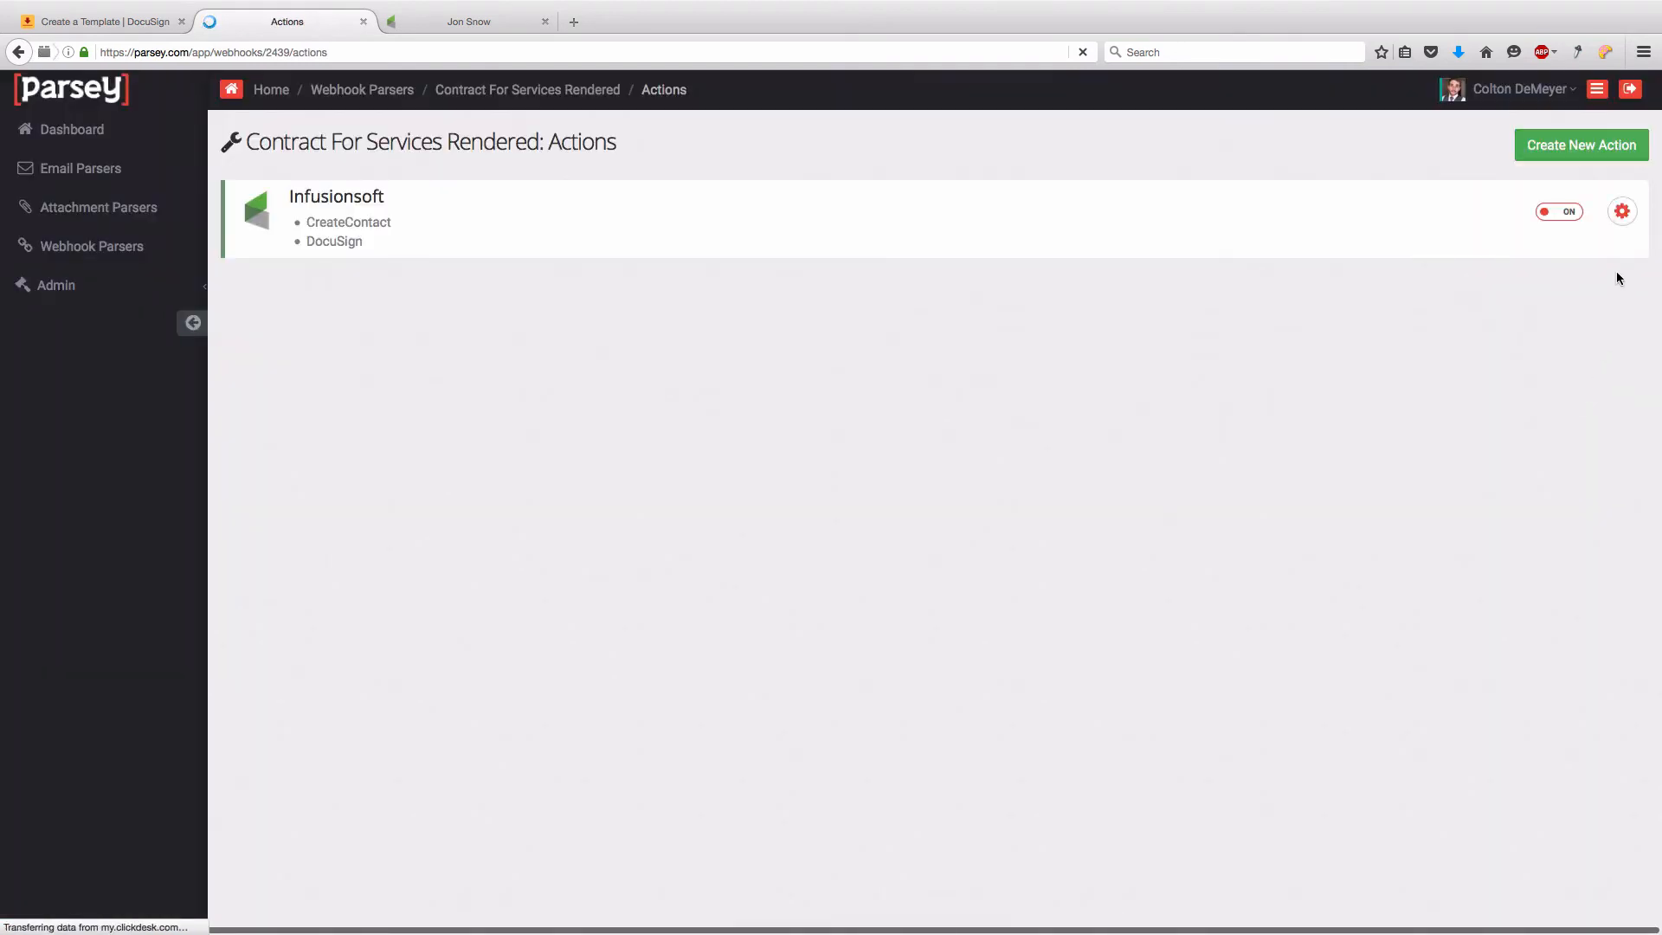
pyautogui.click(1624, 217)
pyautogui.click(1594, 252)
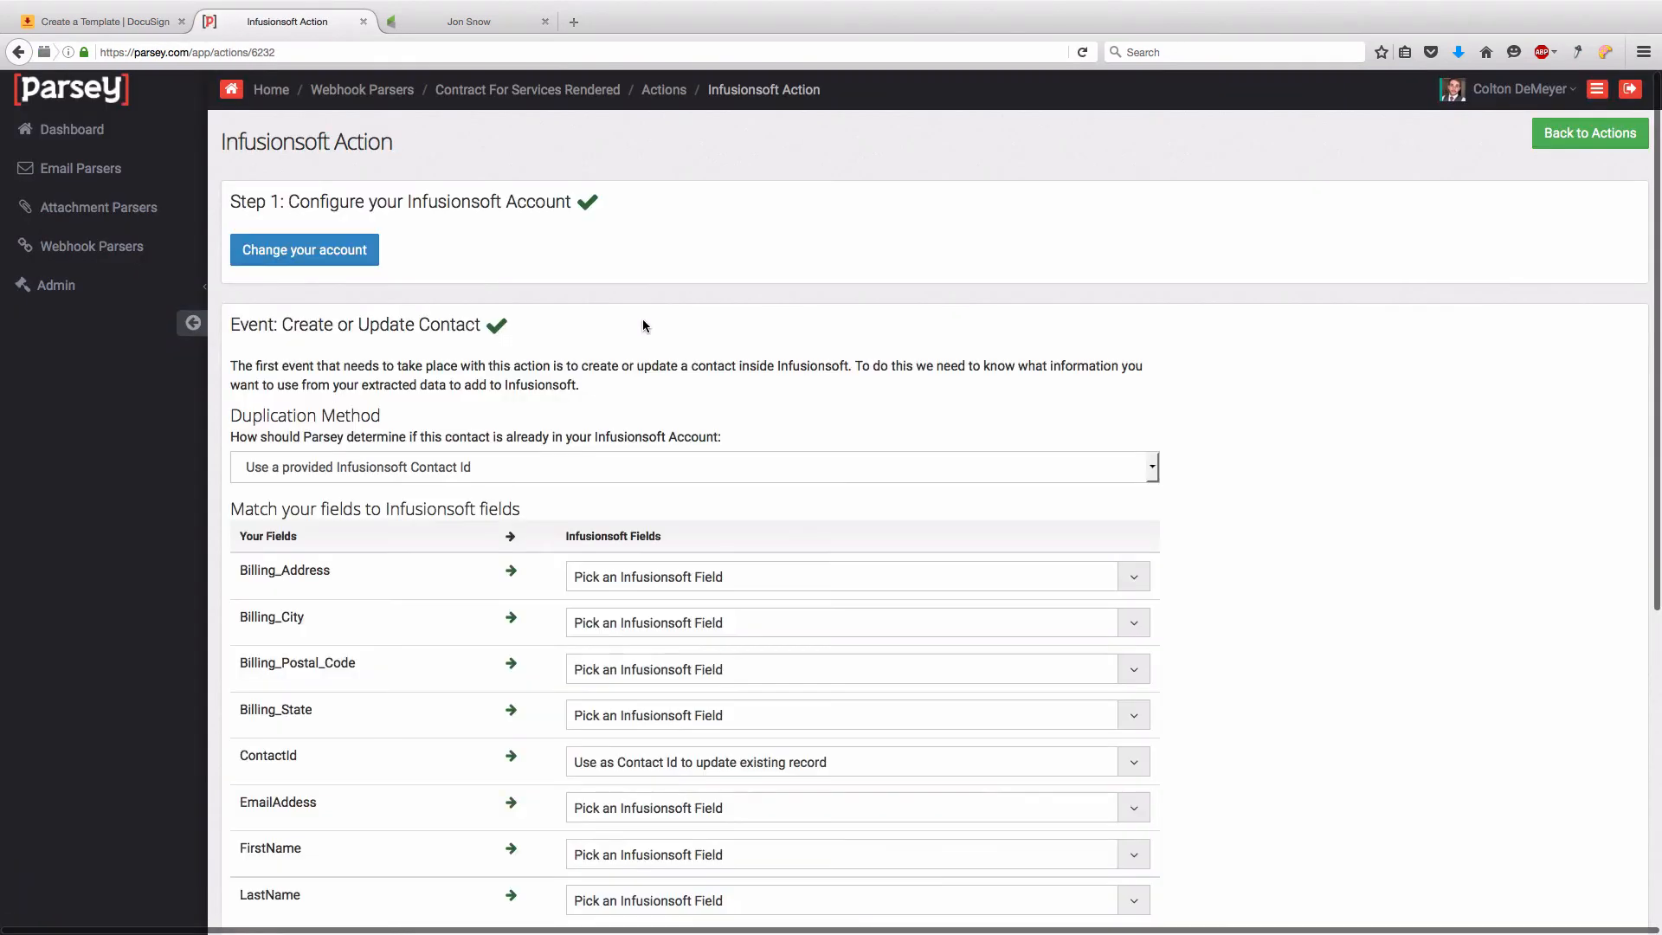
pyautogui.scroll(-10, 643, 319)
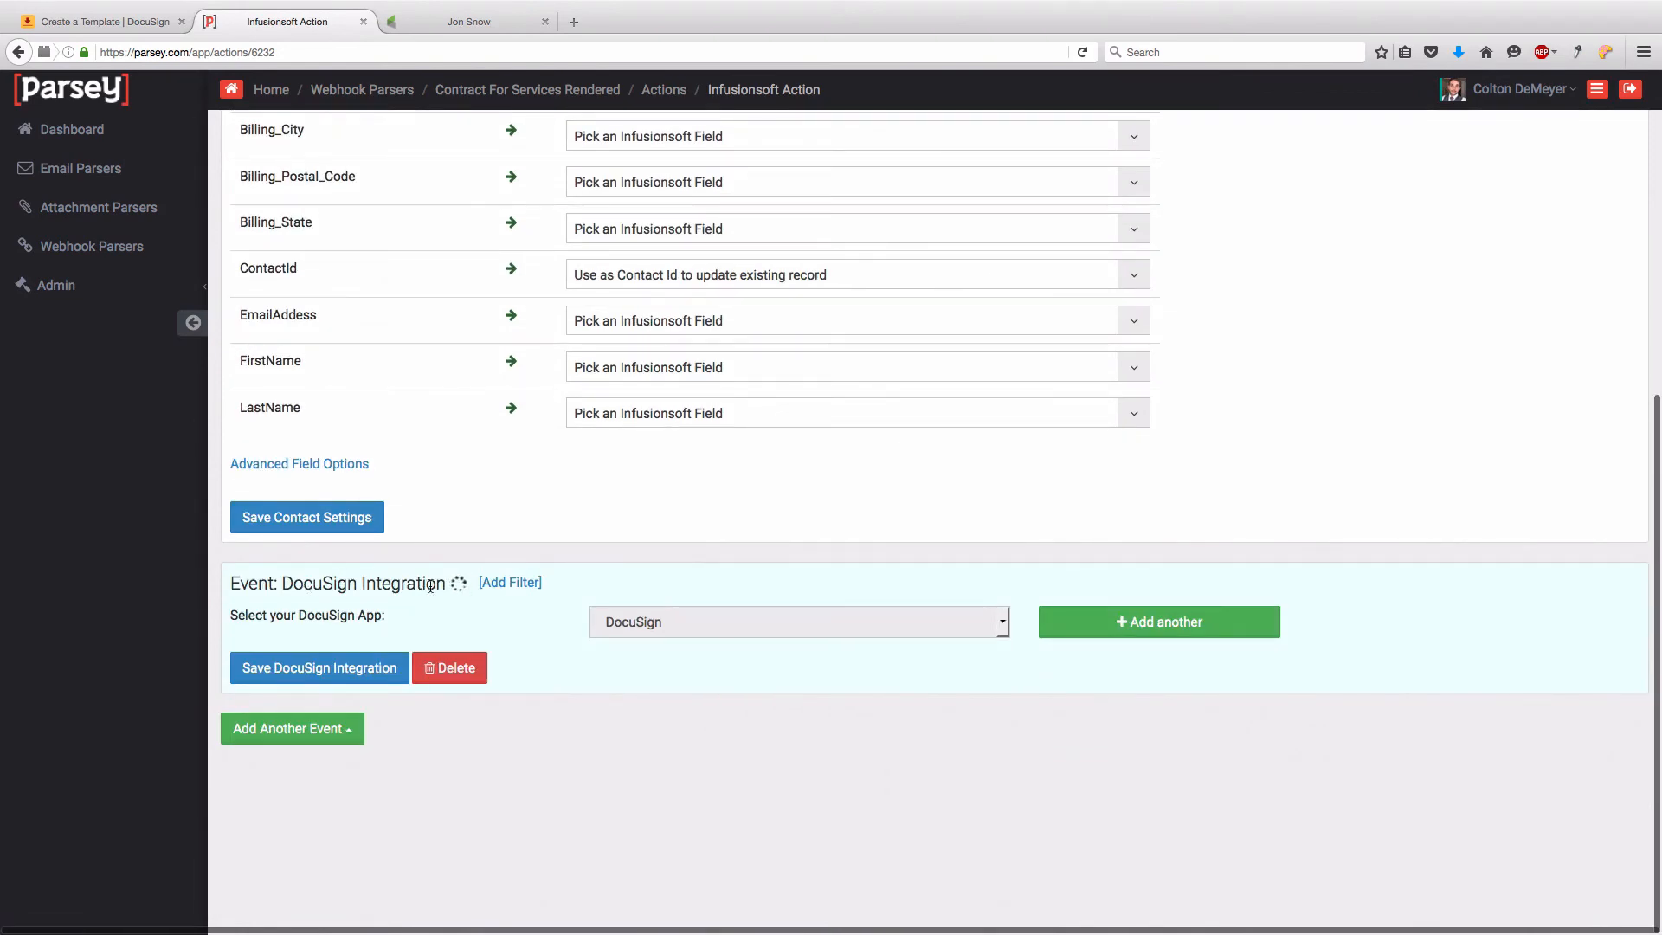
pyautogui.scroll(-10, 445, 586)
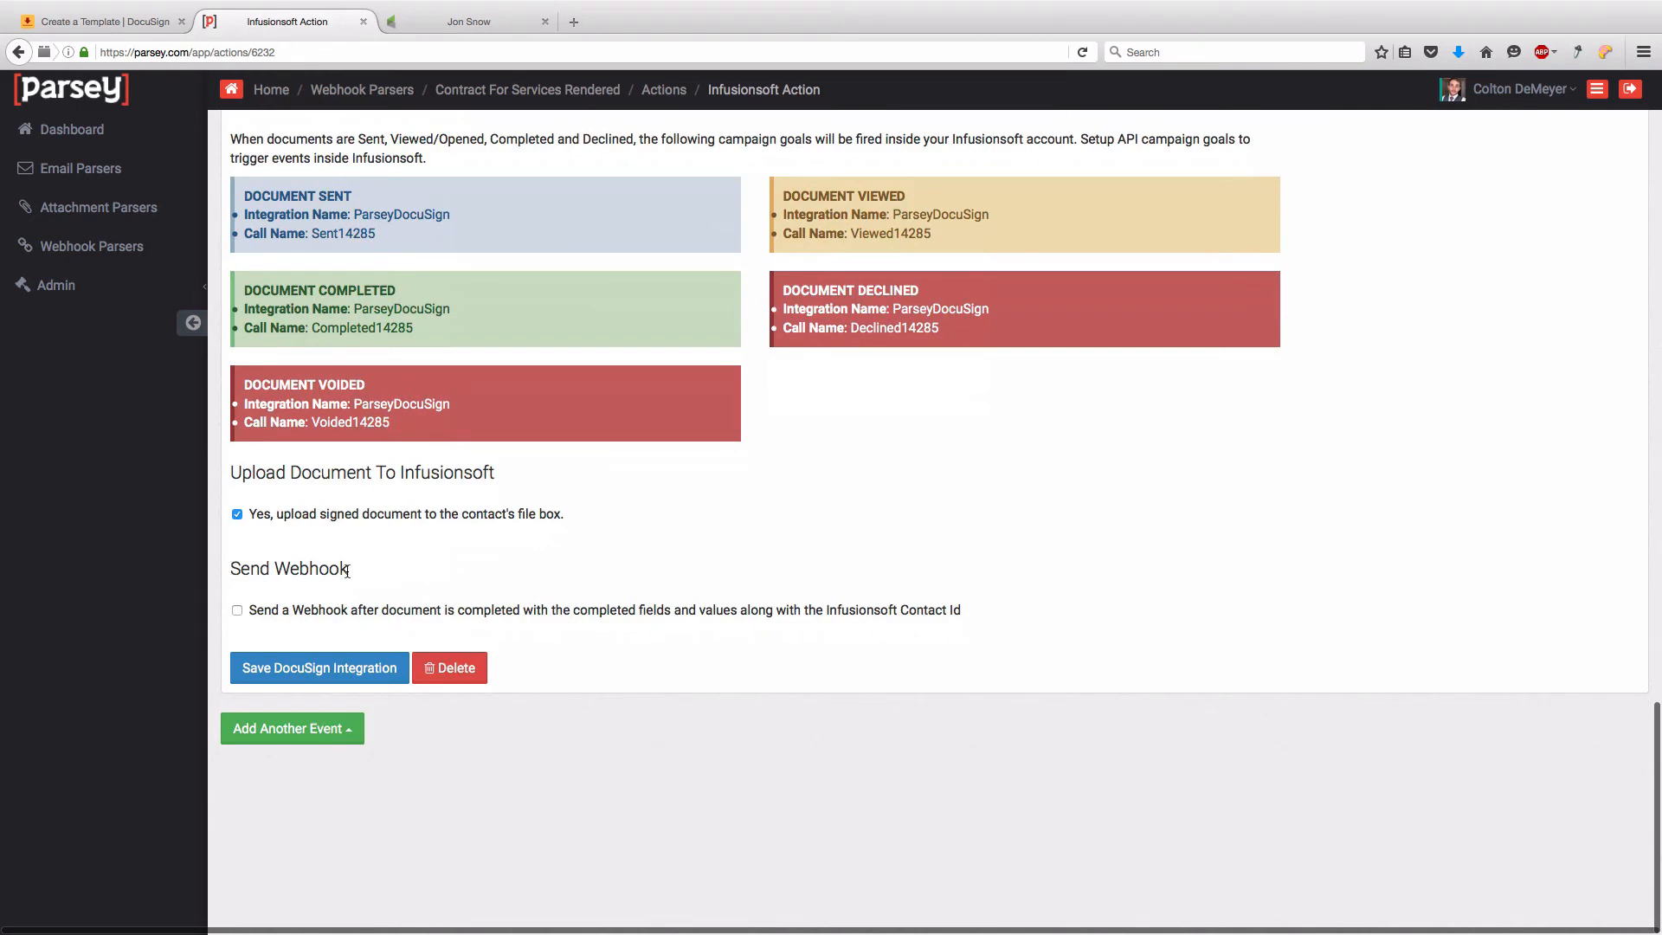
pyautogui.click(238, 610)
pyautogui.click(280, 667)
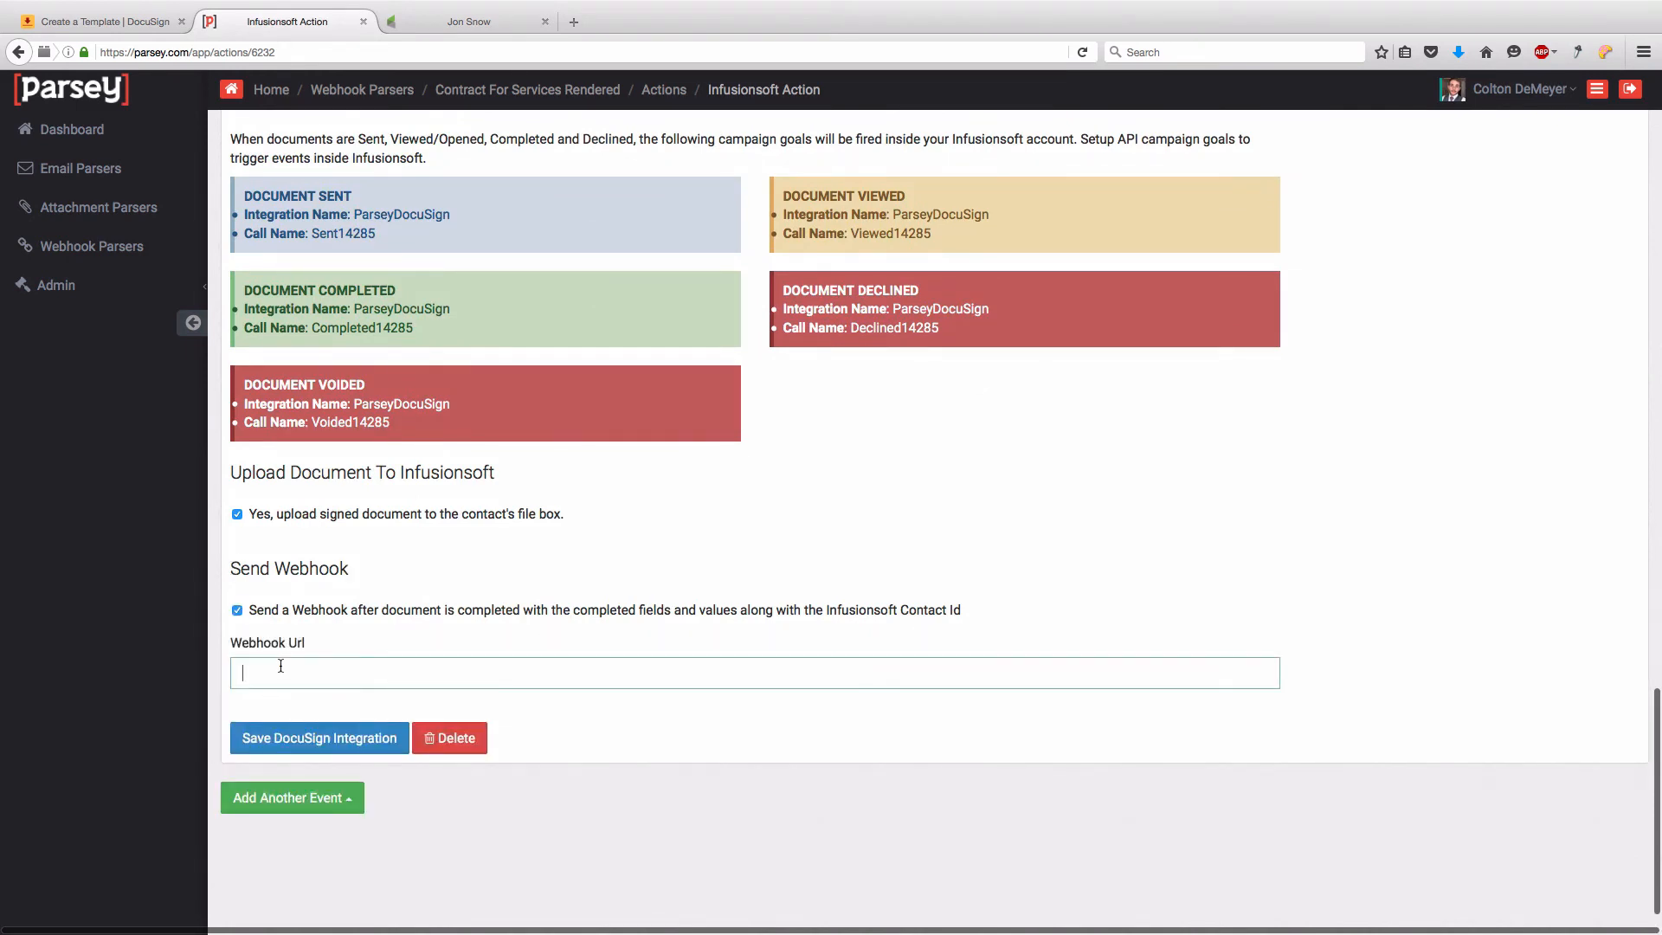
pyautogui.press('super+v')
pyautogui.scroll(10, 489, 358)
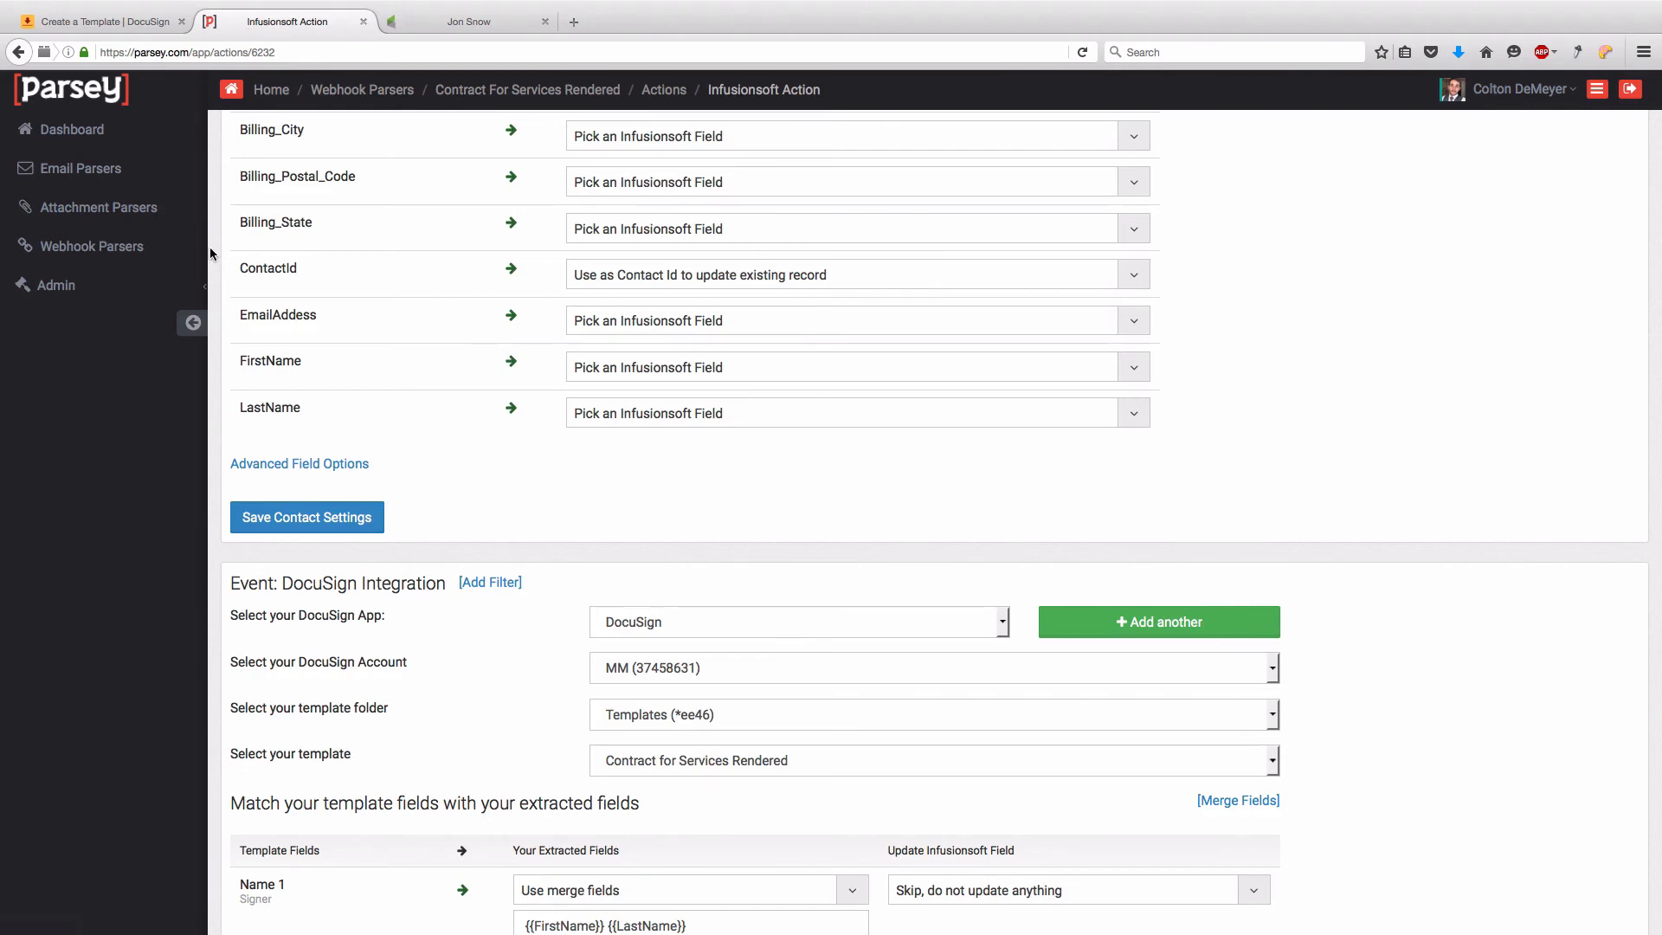
pyautogui.click(156, 256)
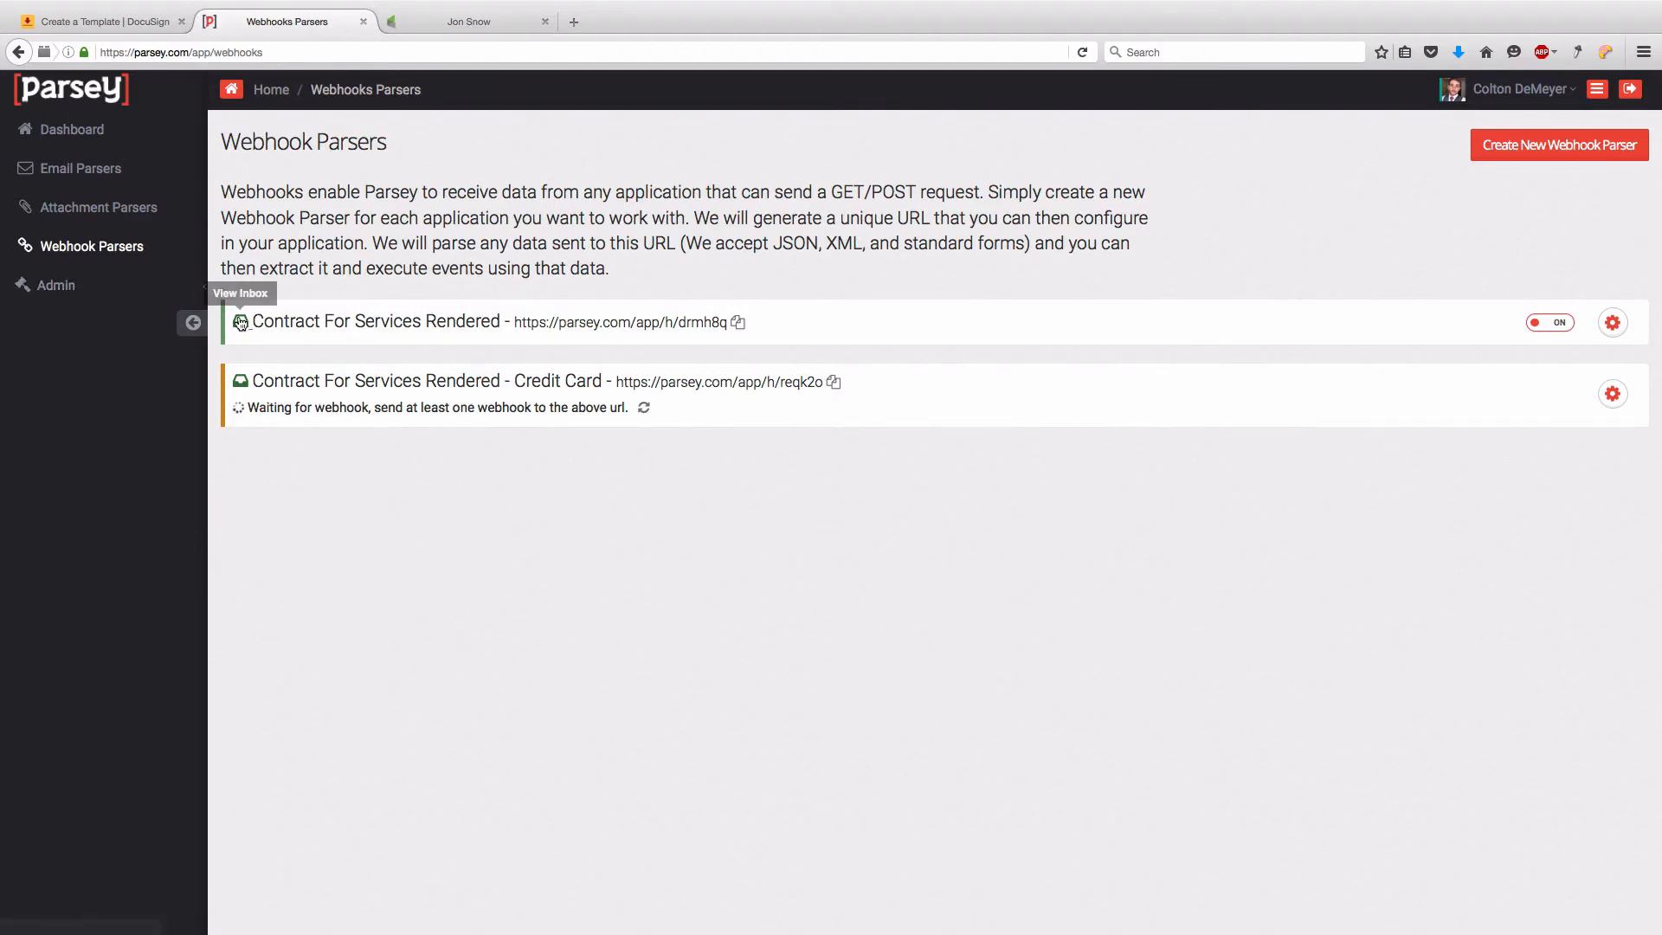
# - Reprocess the Contract For Services Rendered webhook and refresh to see CreateContact and DocuSign succeed
pyautogui.click(242, 323)
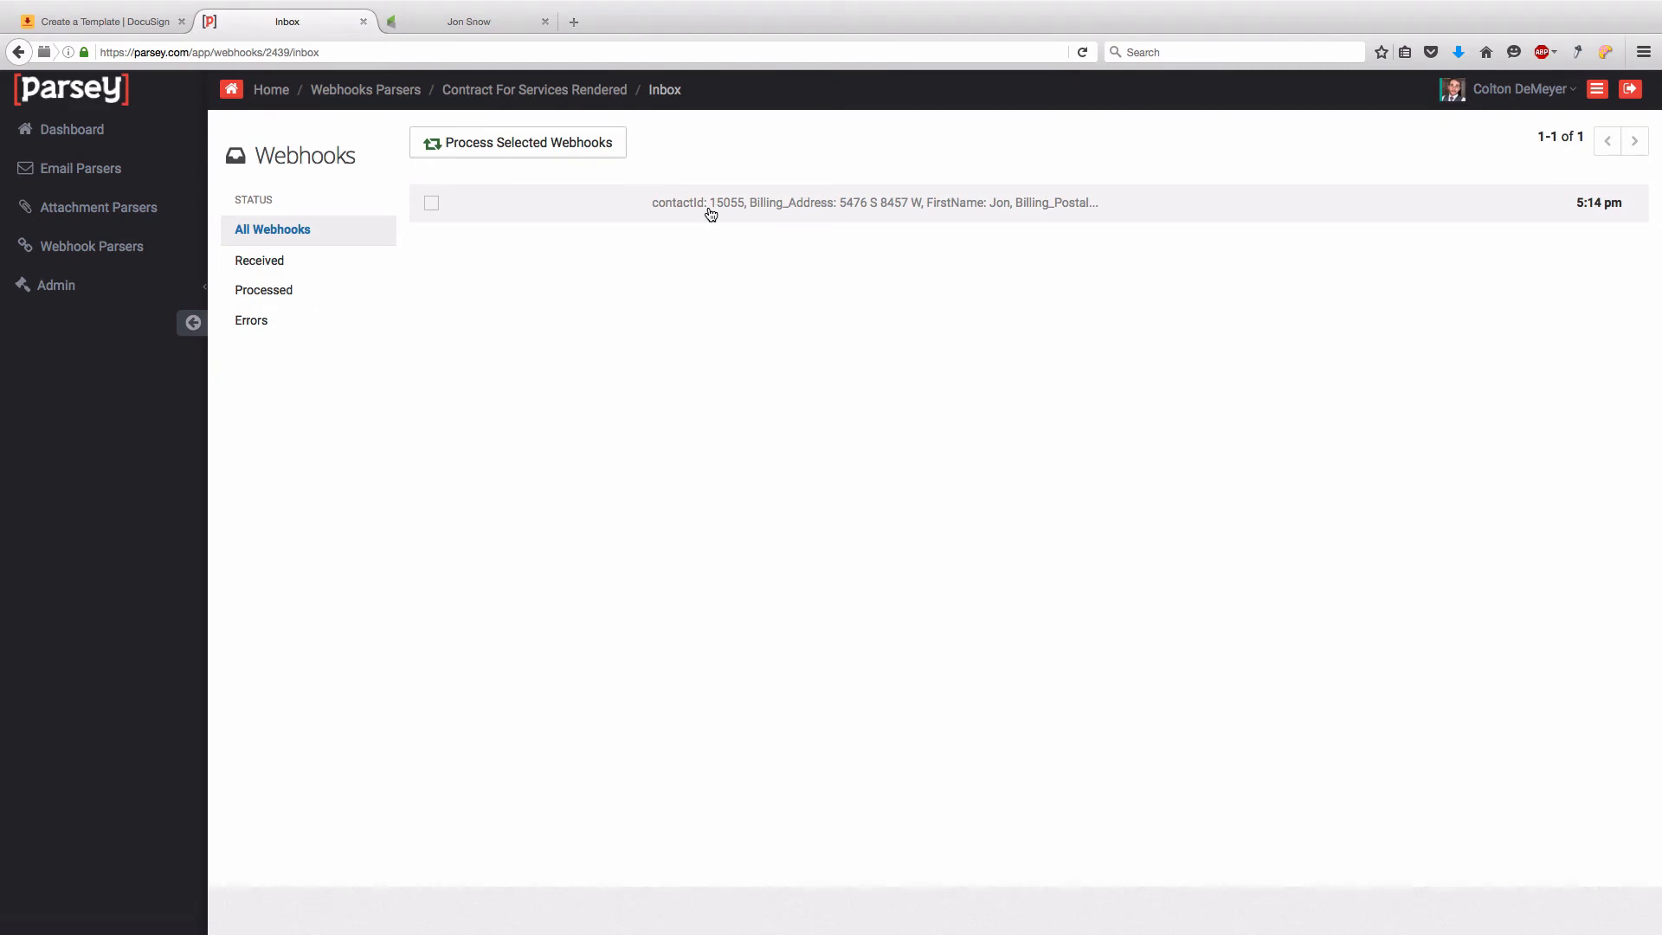
pyautogui.click(710, 208)
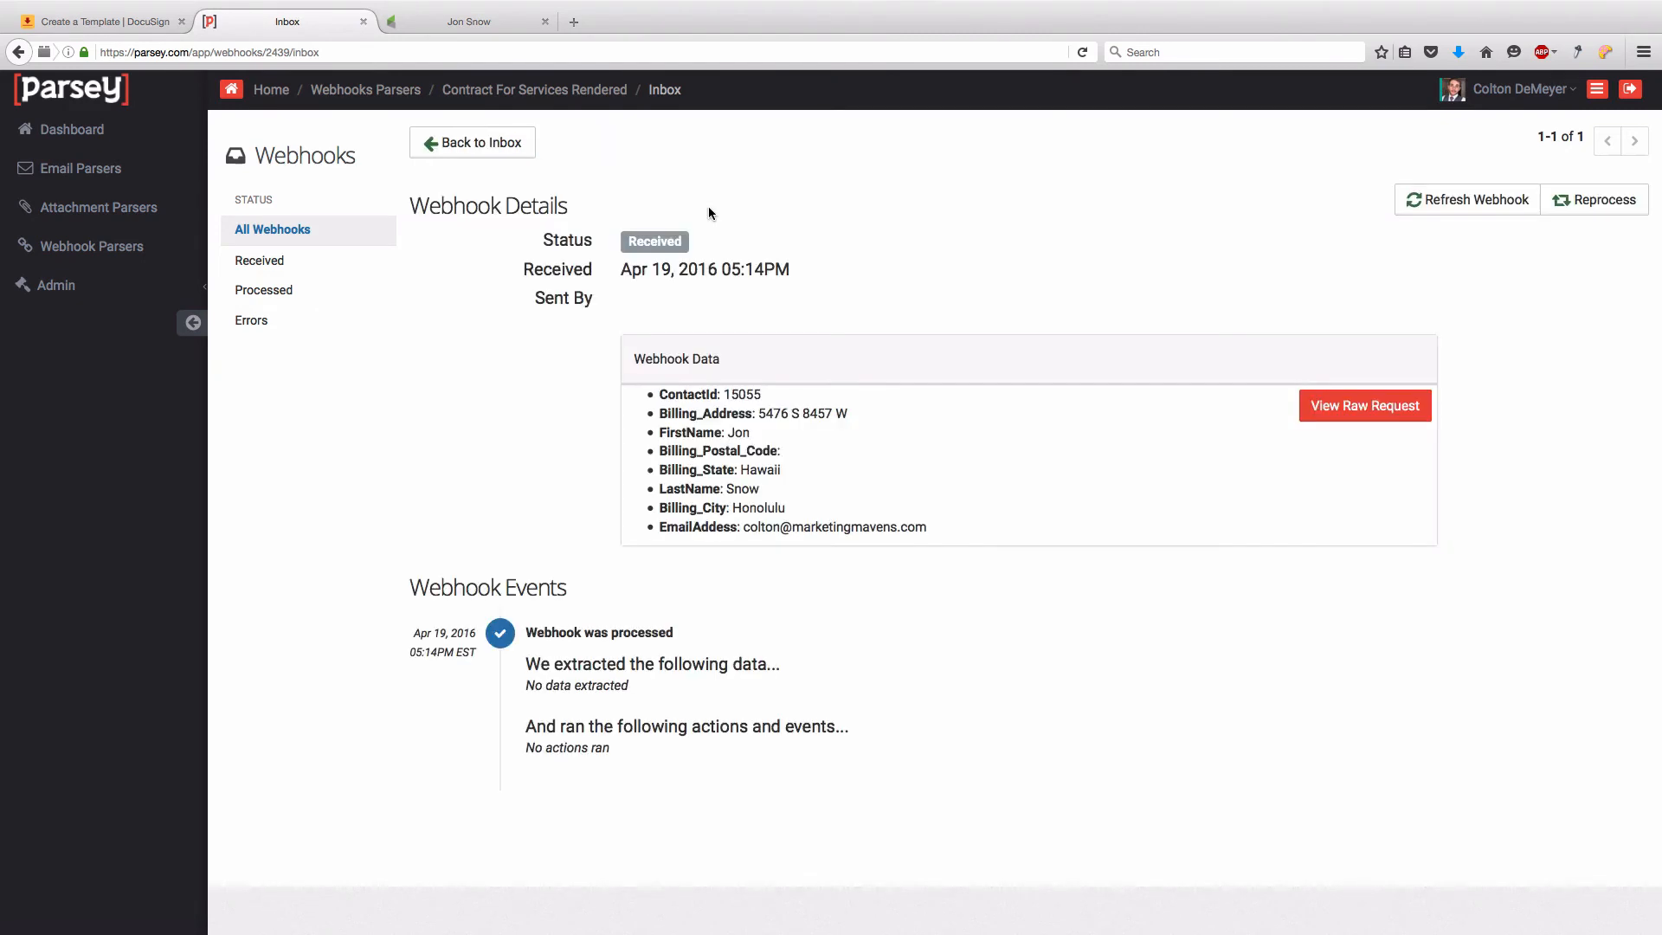
pyautogui.click(1597, 200)
pyautogui.click(1231, 487)
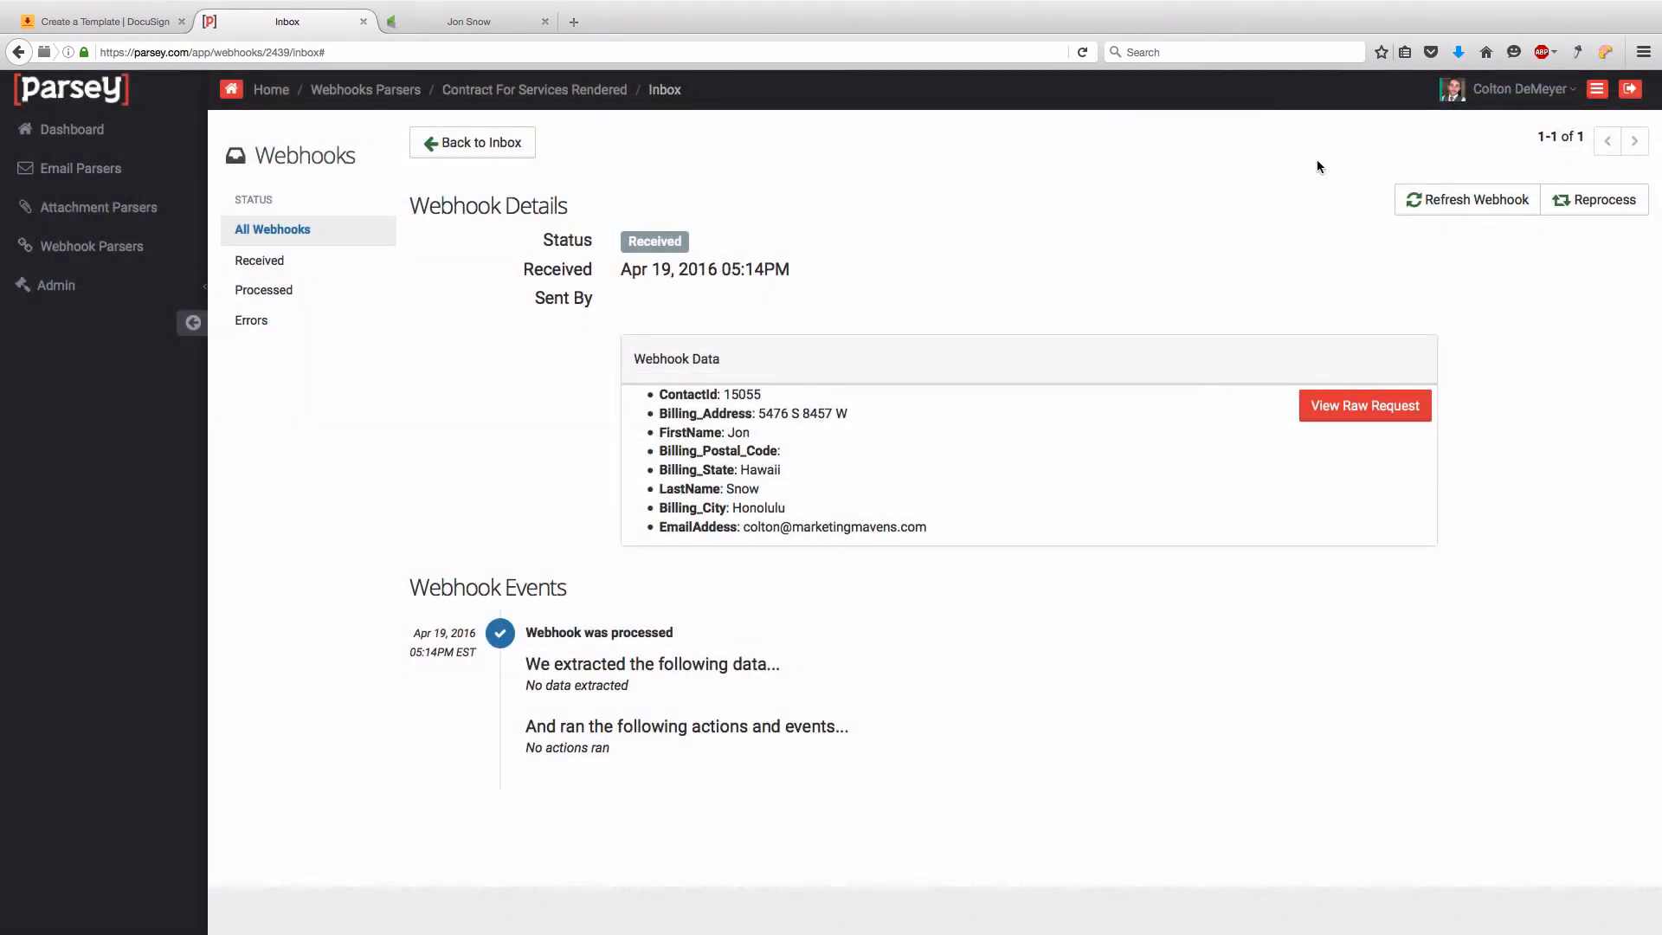
pyautogui.click(1461, 201)
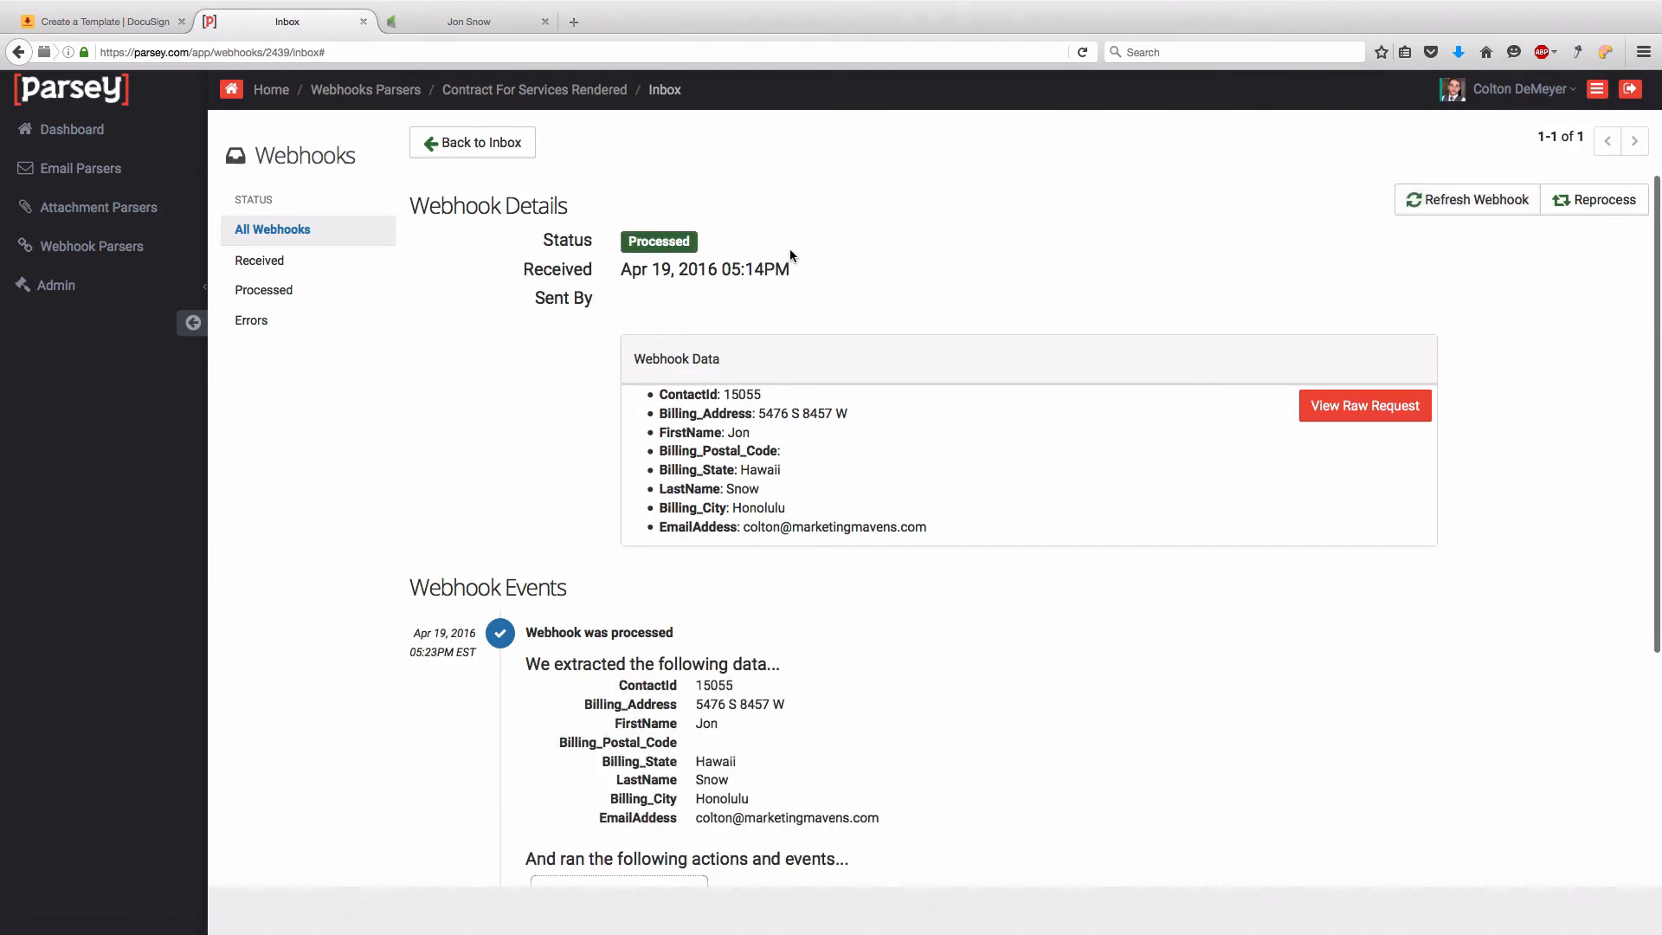
pyautogui.scroll(-5, 617, 251)
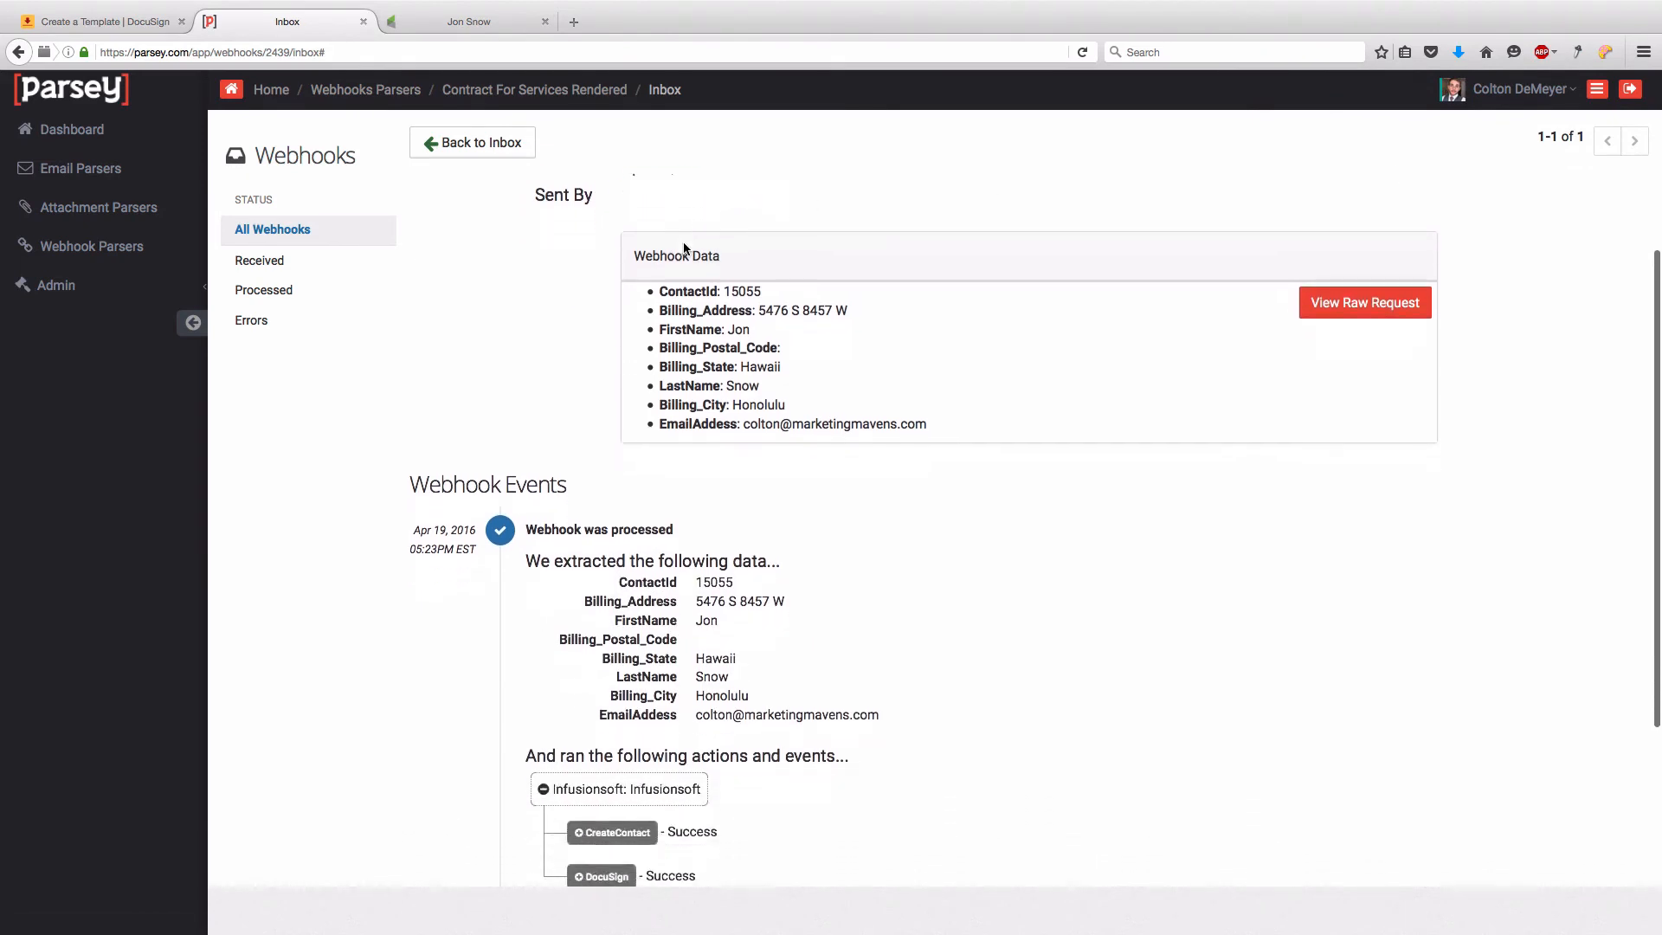
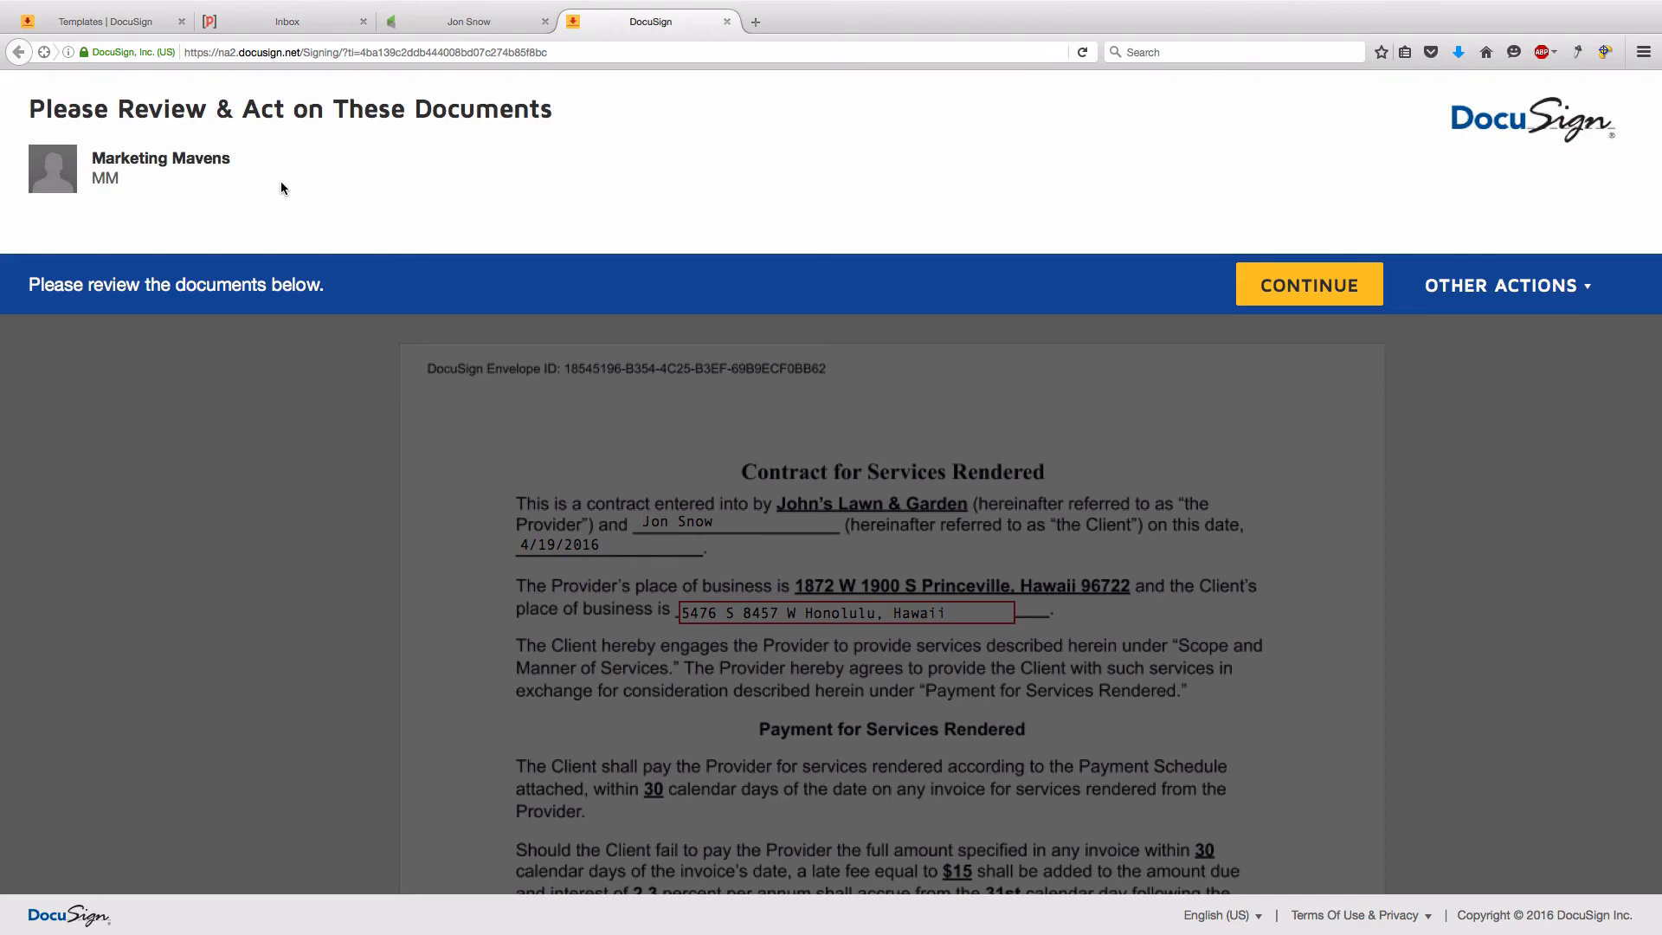
# - Start filling in the DocuSign contract from its first field
pyautogui.click(1279, 277)
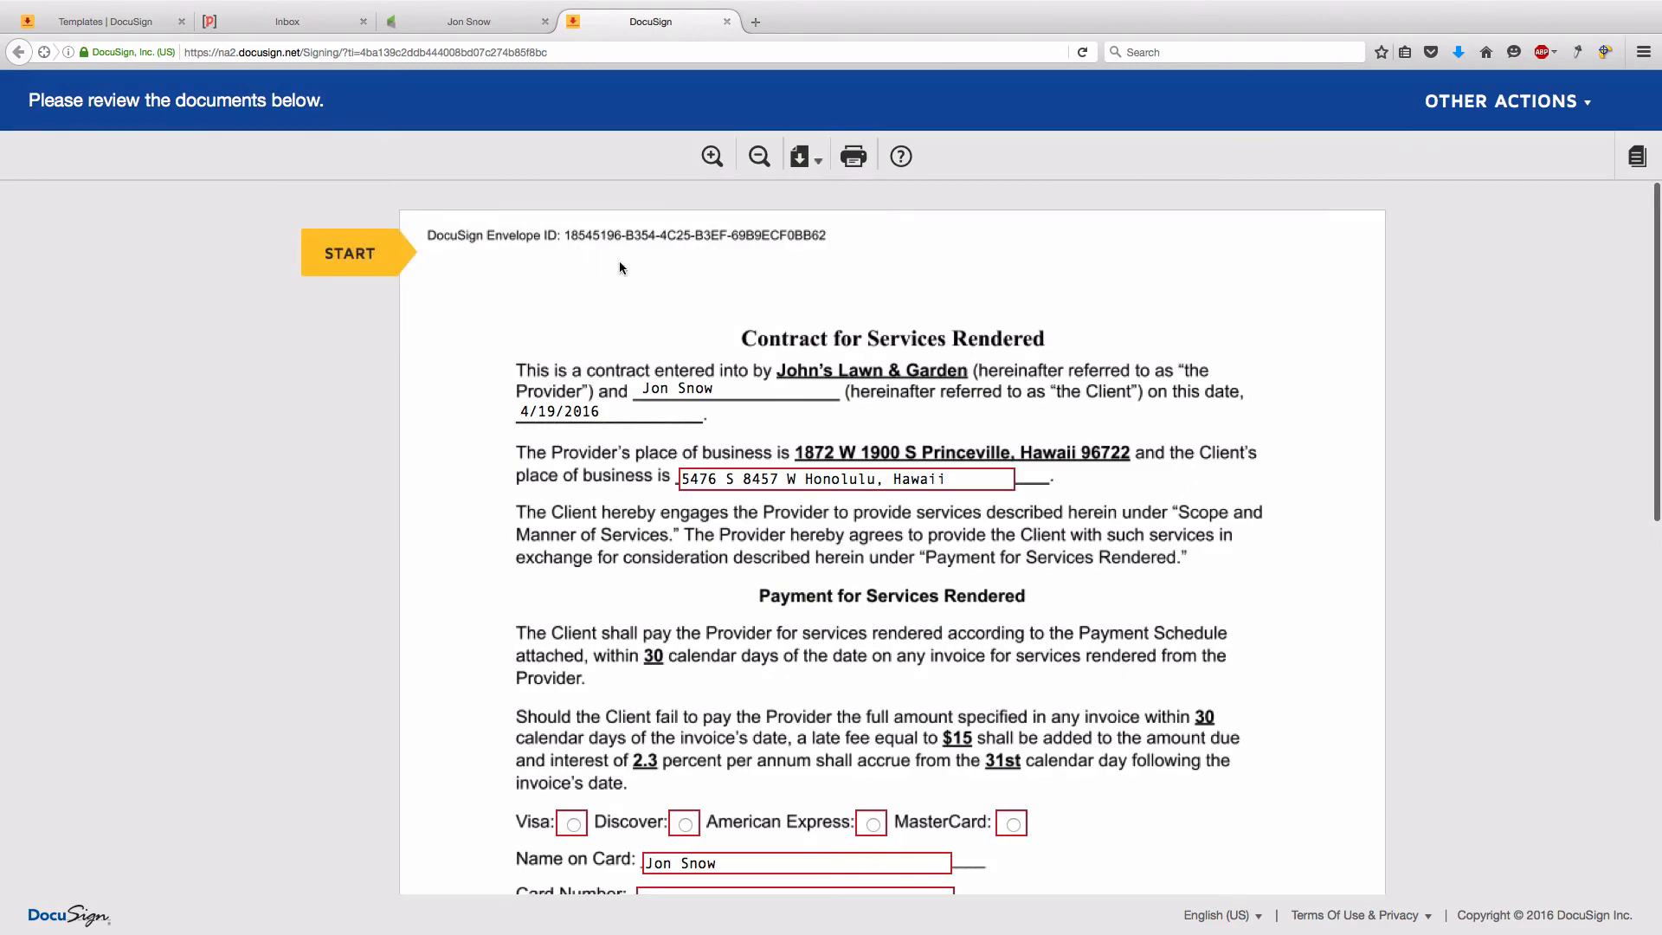
pyautogui.click(349, 253)
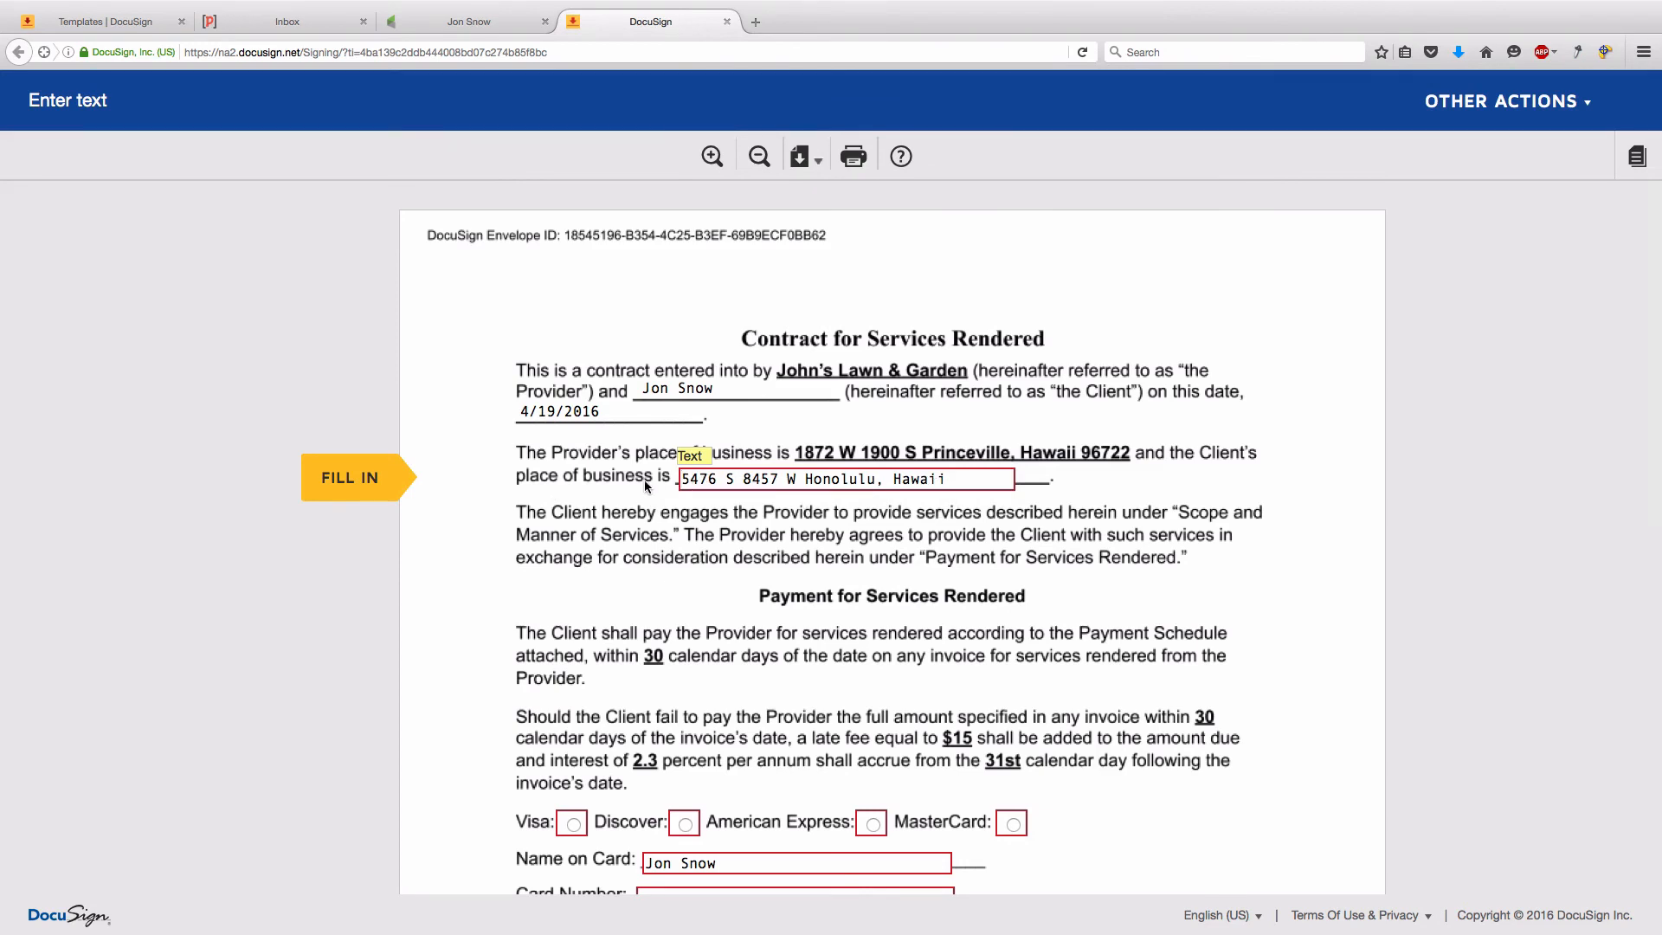
pyautogui.scroll(-4, 639, 491)
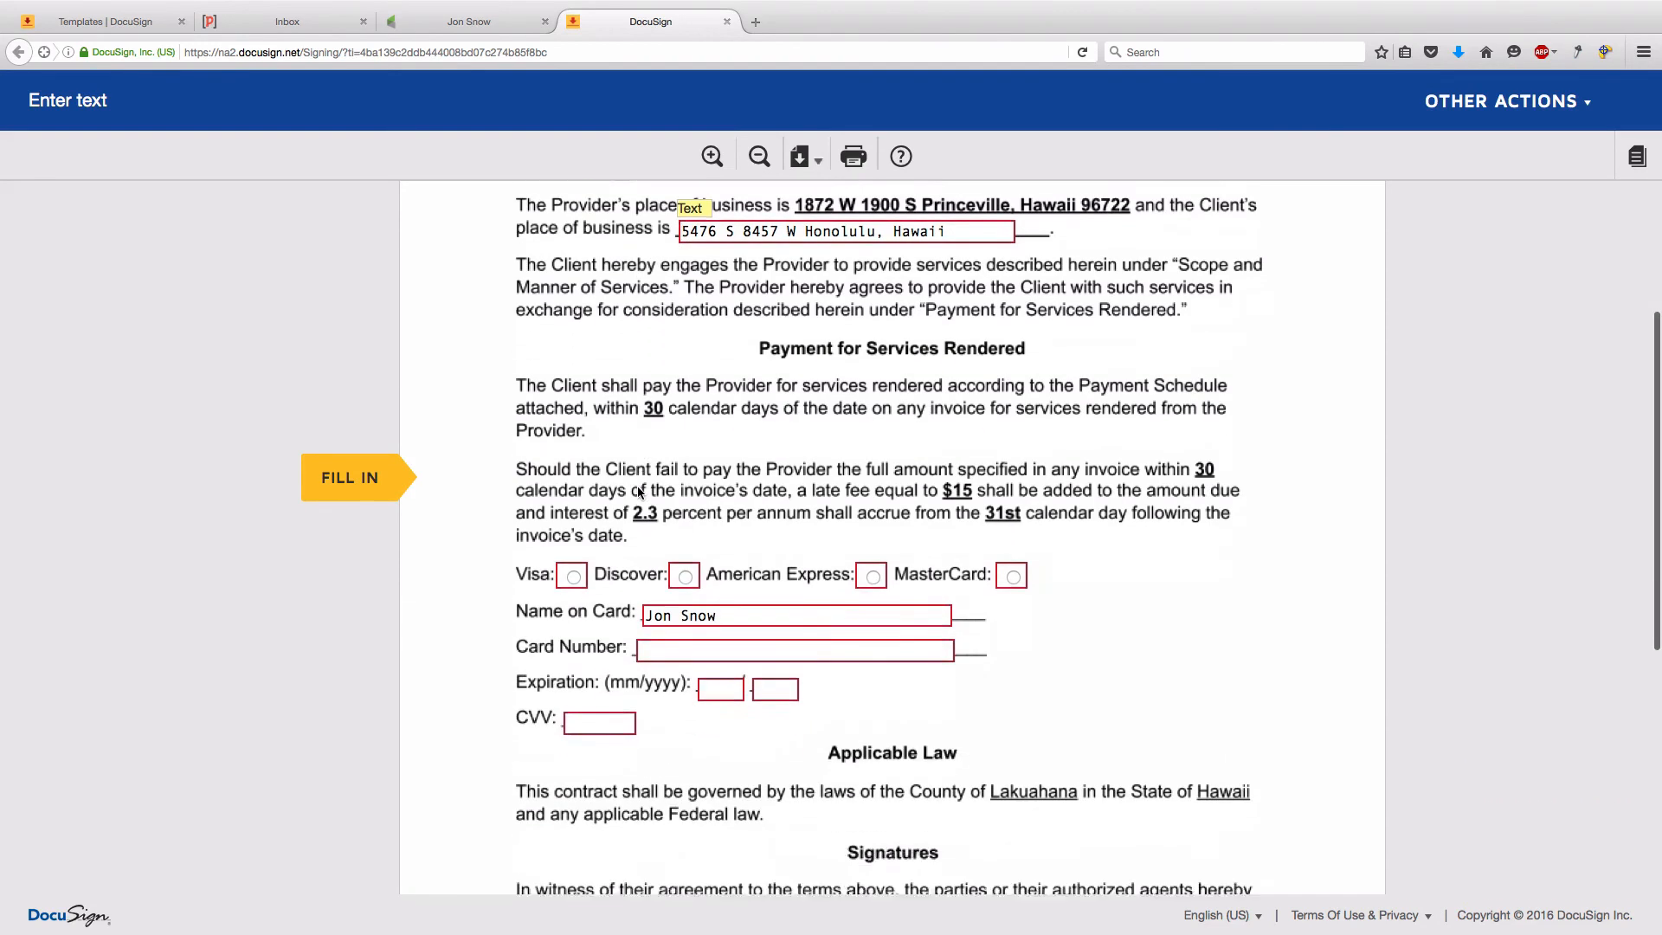
# - Choose Visa as the card type and enter the card number, expiration date and CVV
pyautogui.click(574, 480)
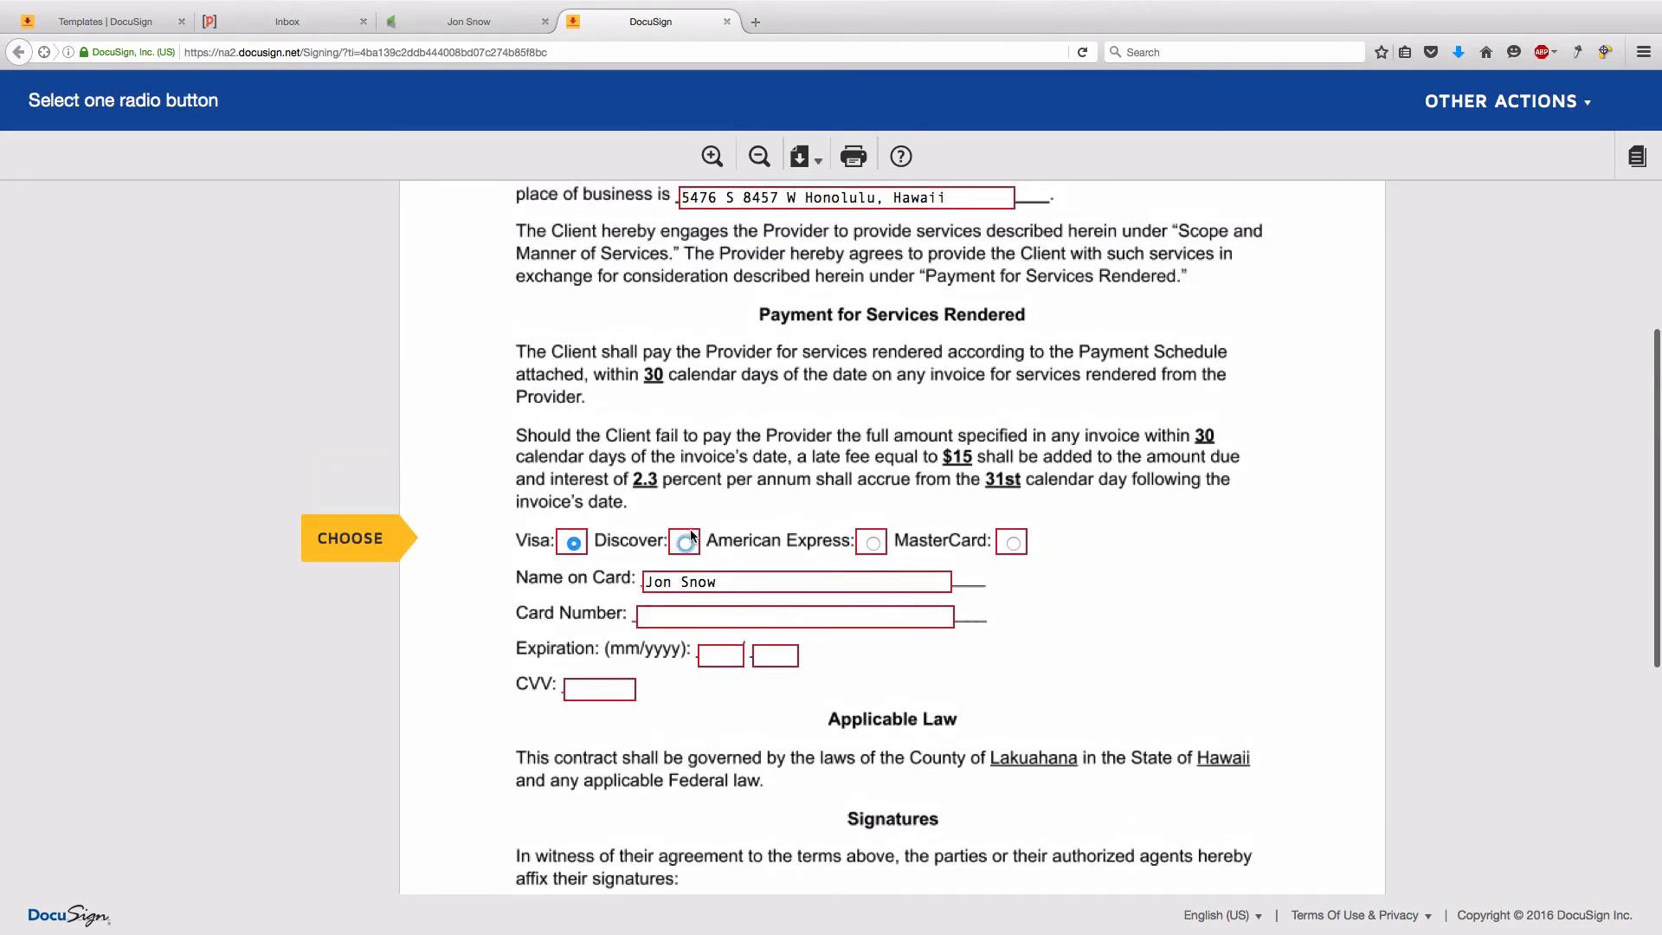
pyautogui.click(688, 615)
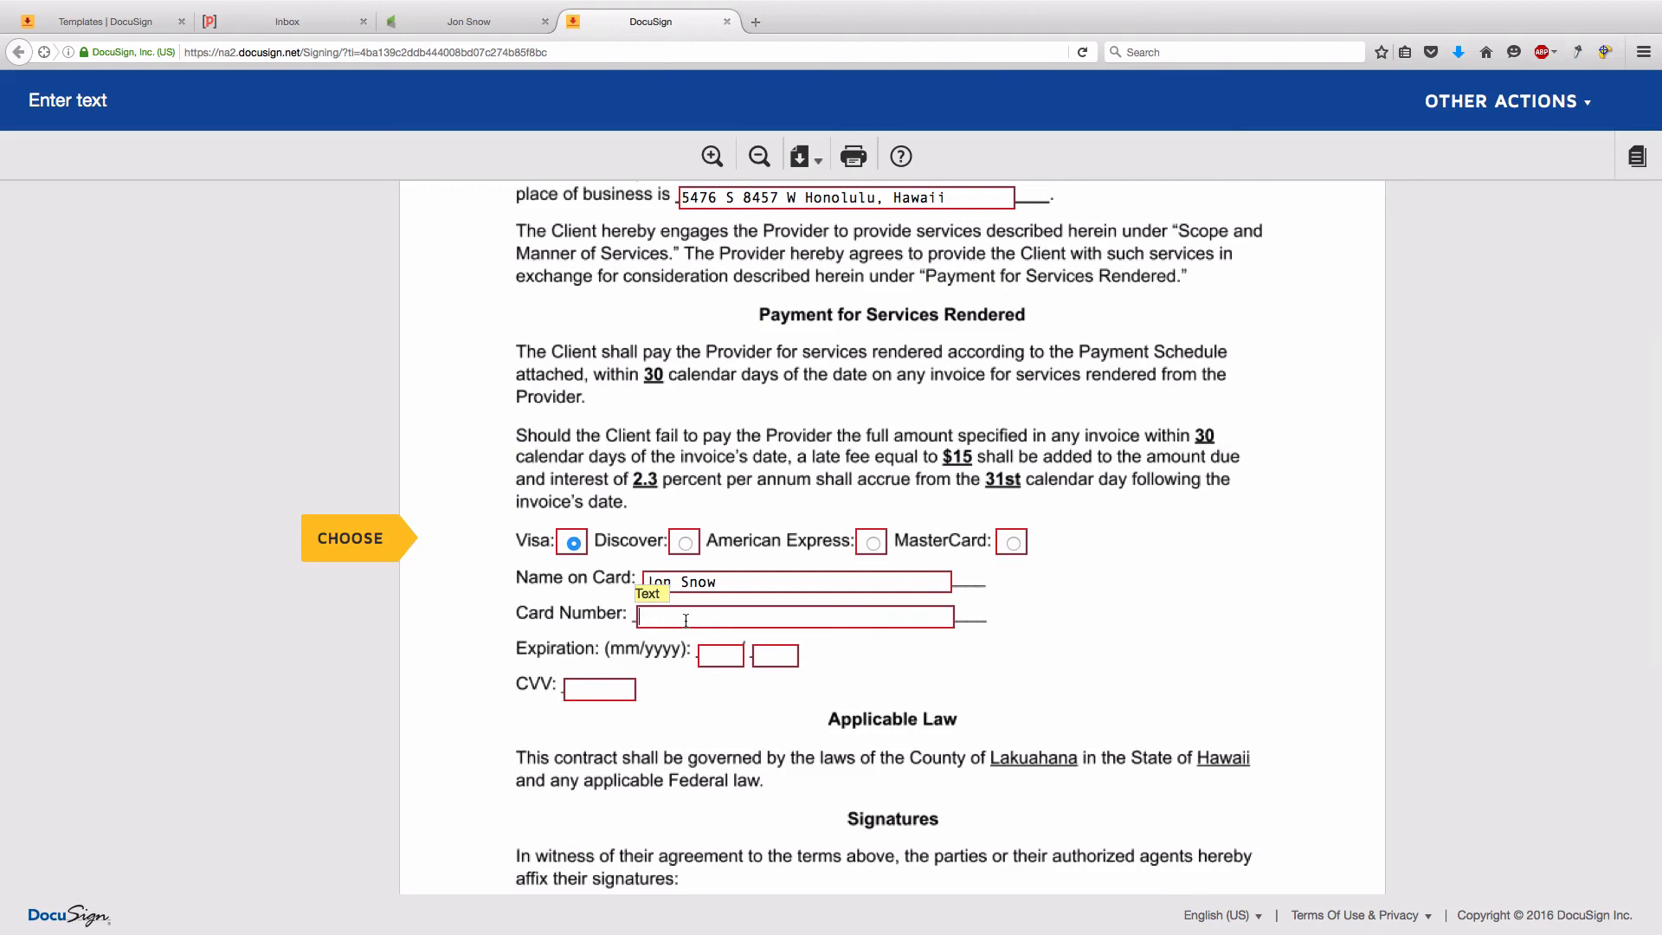
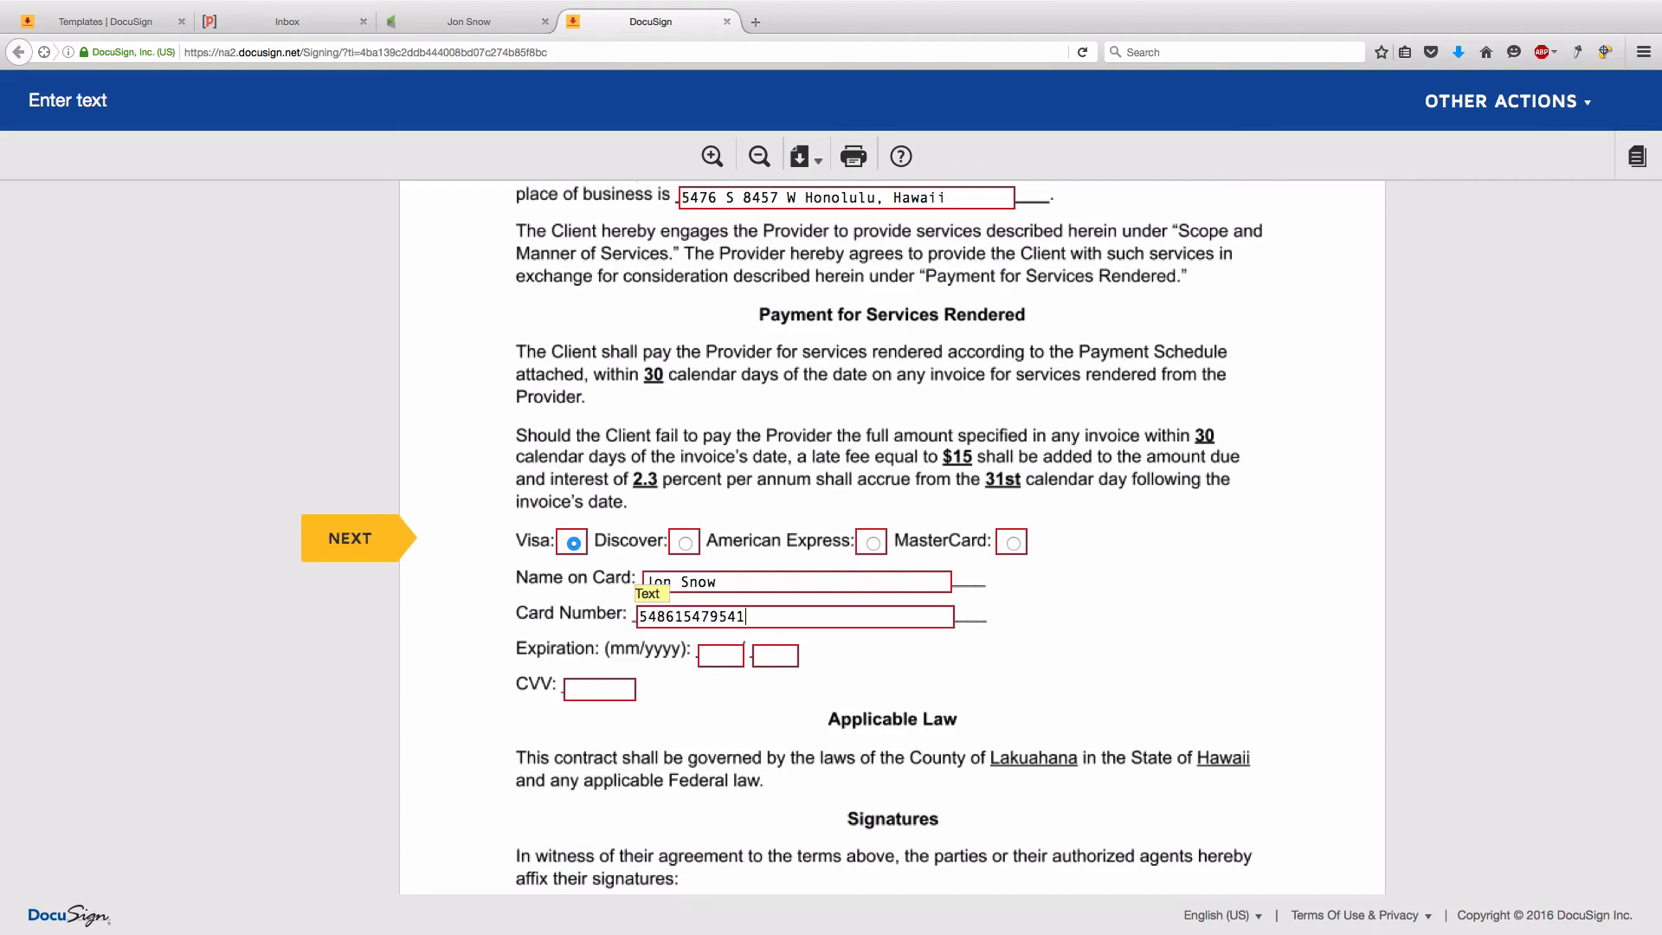
pyautogui.click(728, 656)
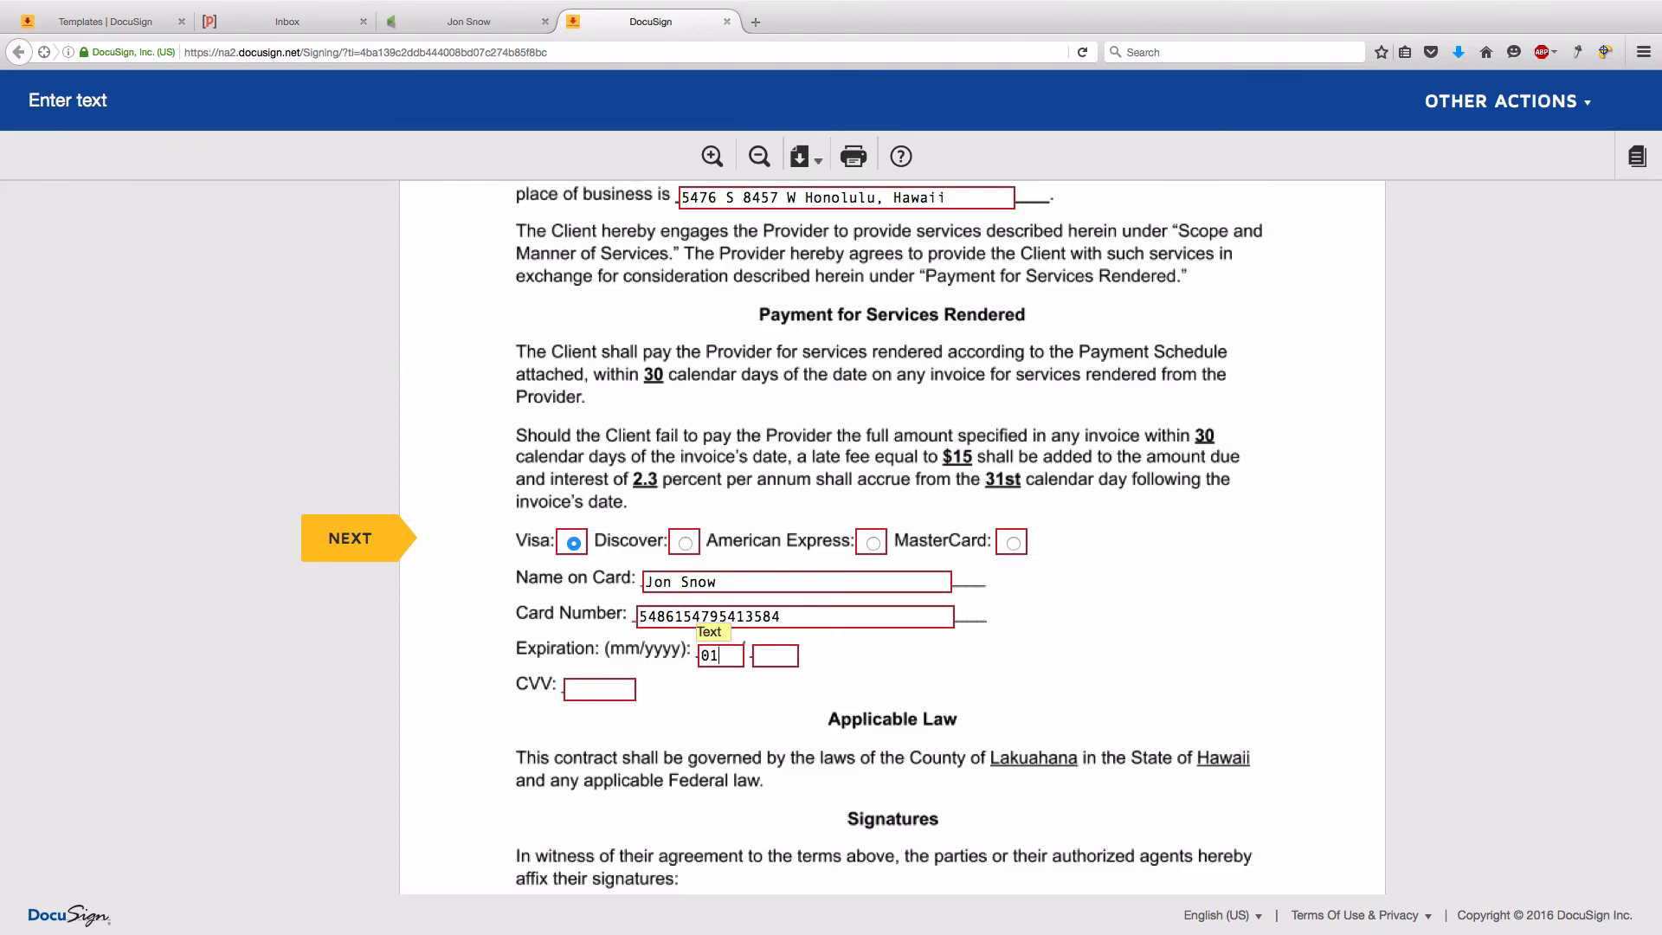
pyautogui.click(767, 658)
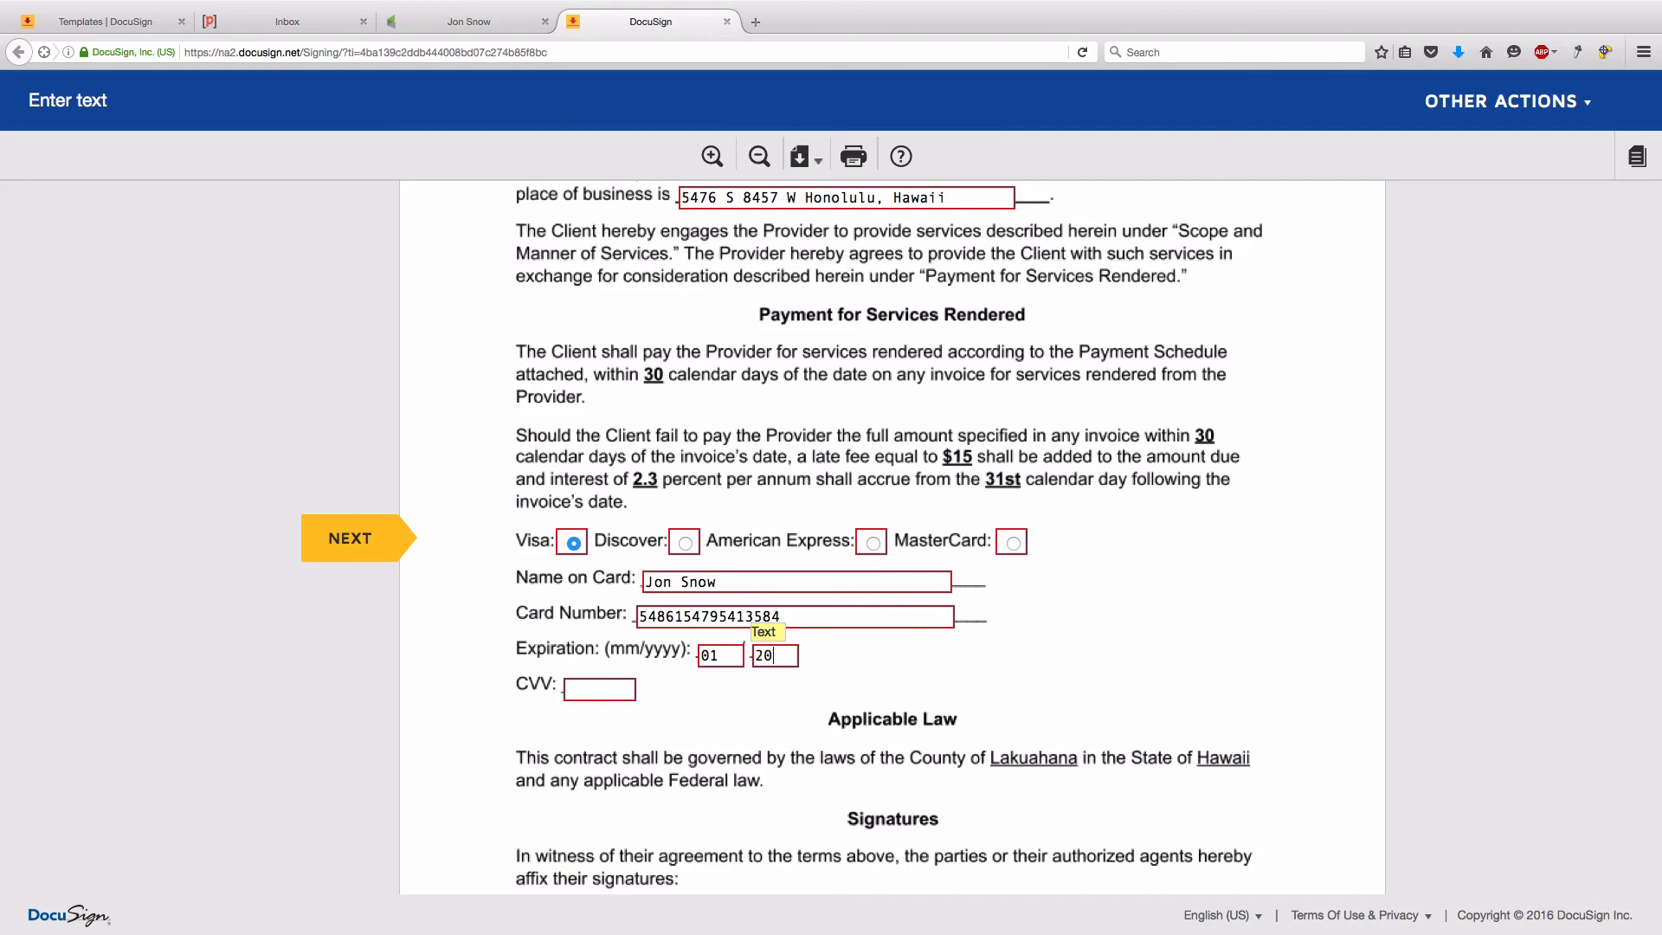
pyautogui.click(614, 692)
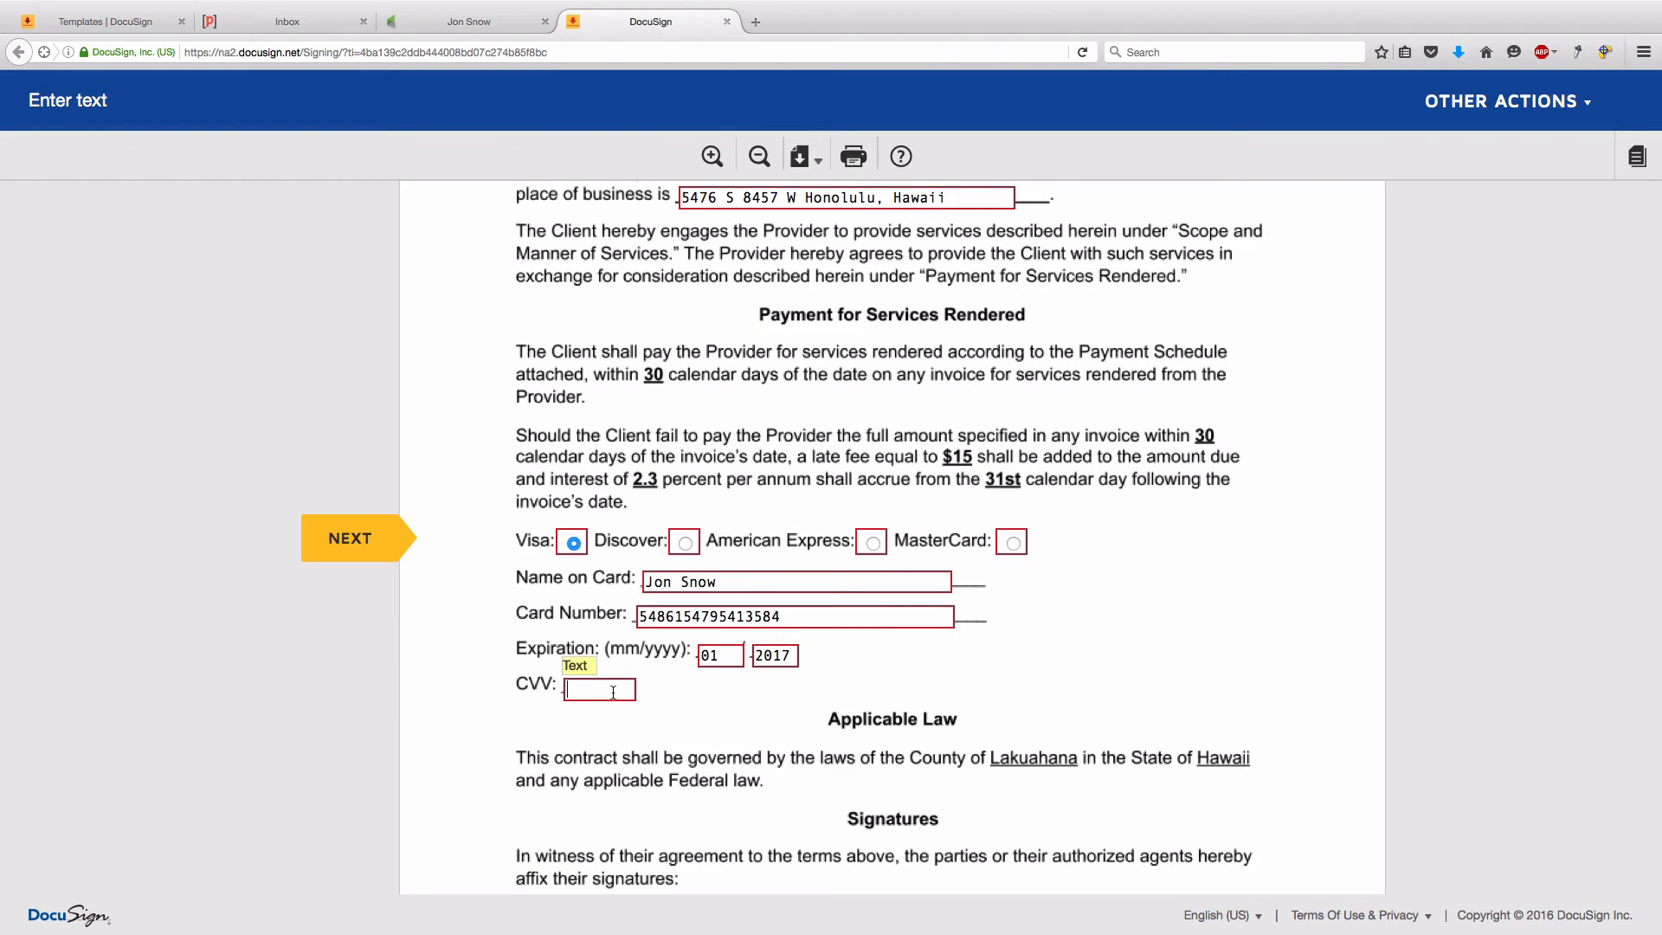
pyautogui.scroll(-5, 649, 581)
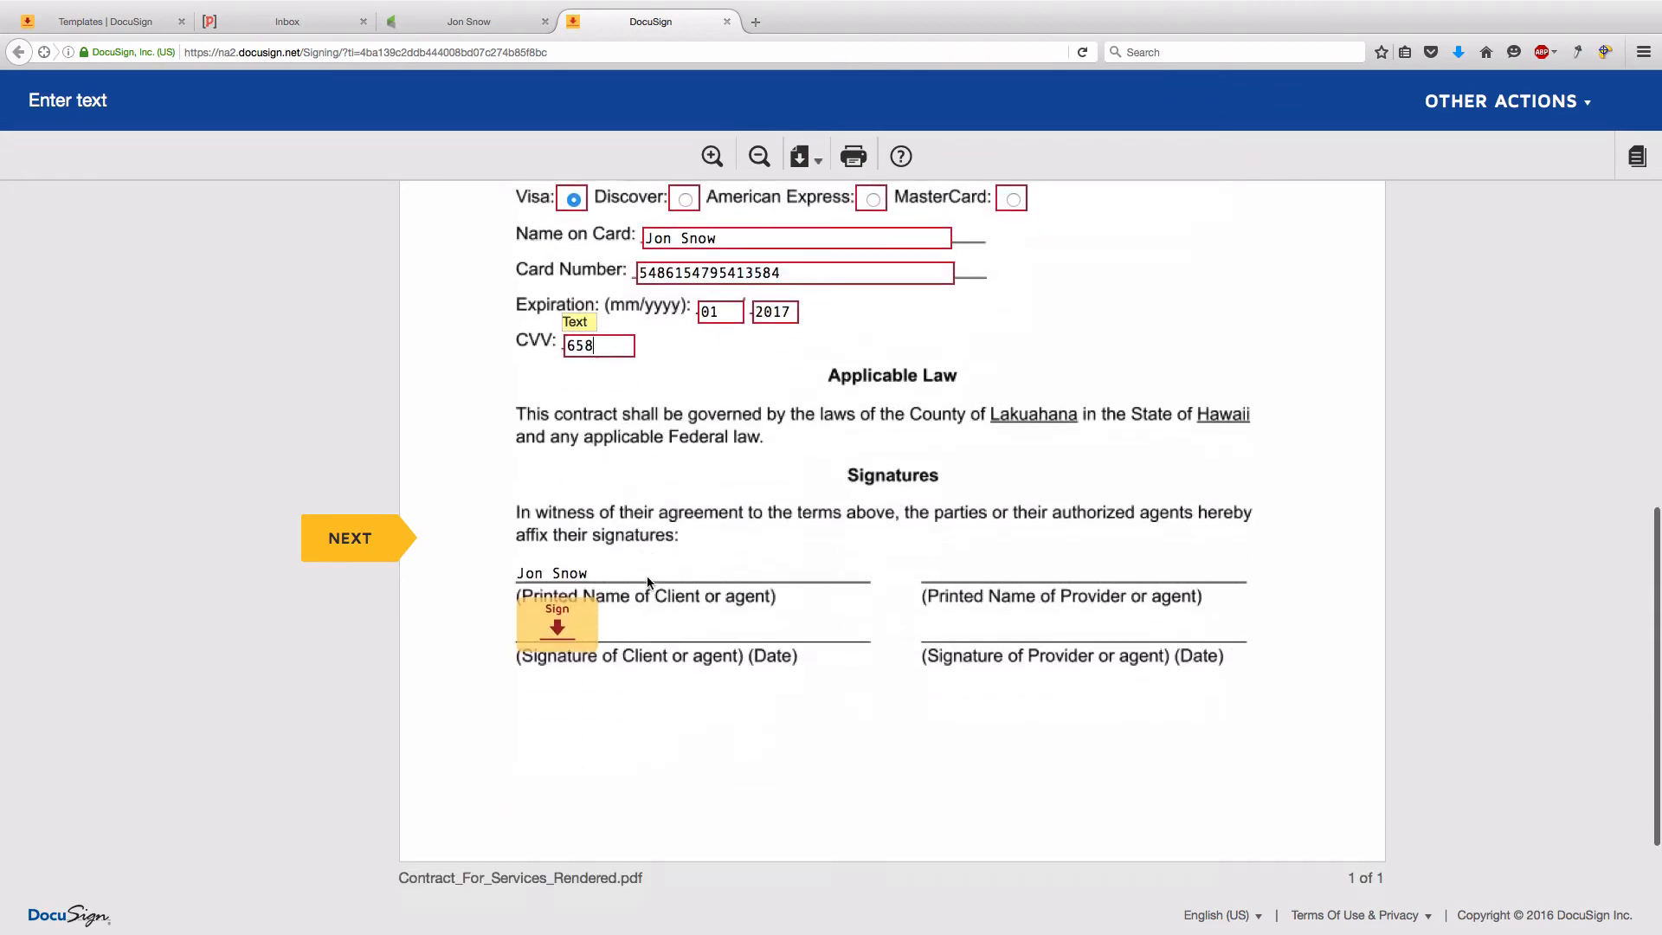
# - Adopt a signature on the client signature line and finish the DocuSign contract
pyautogui.click(530, 534)
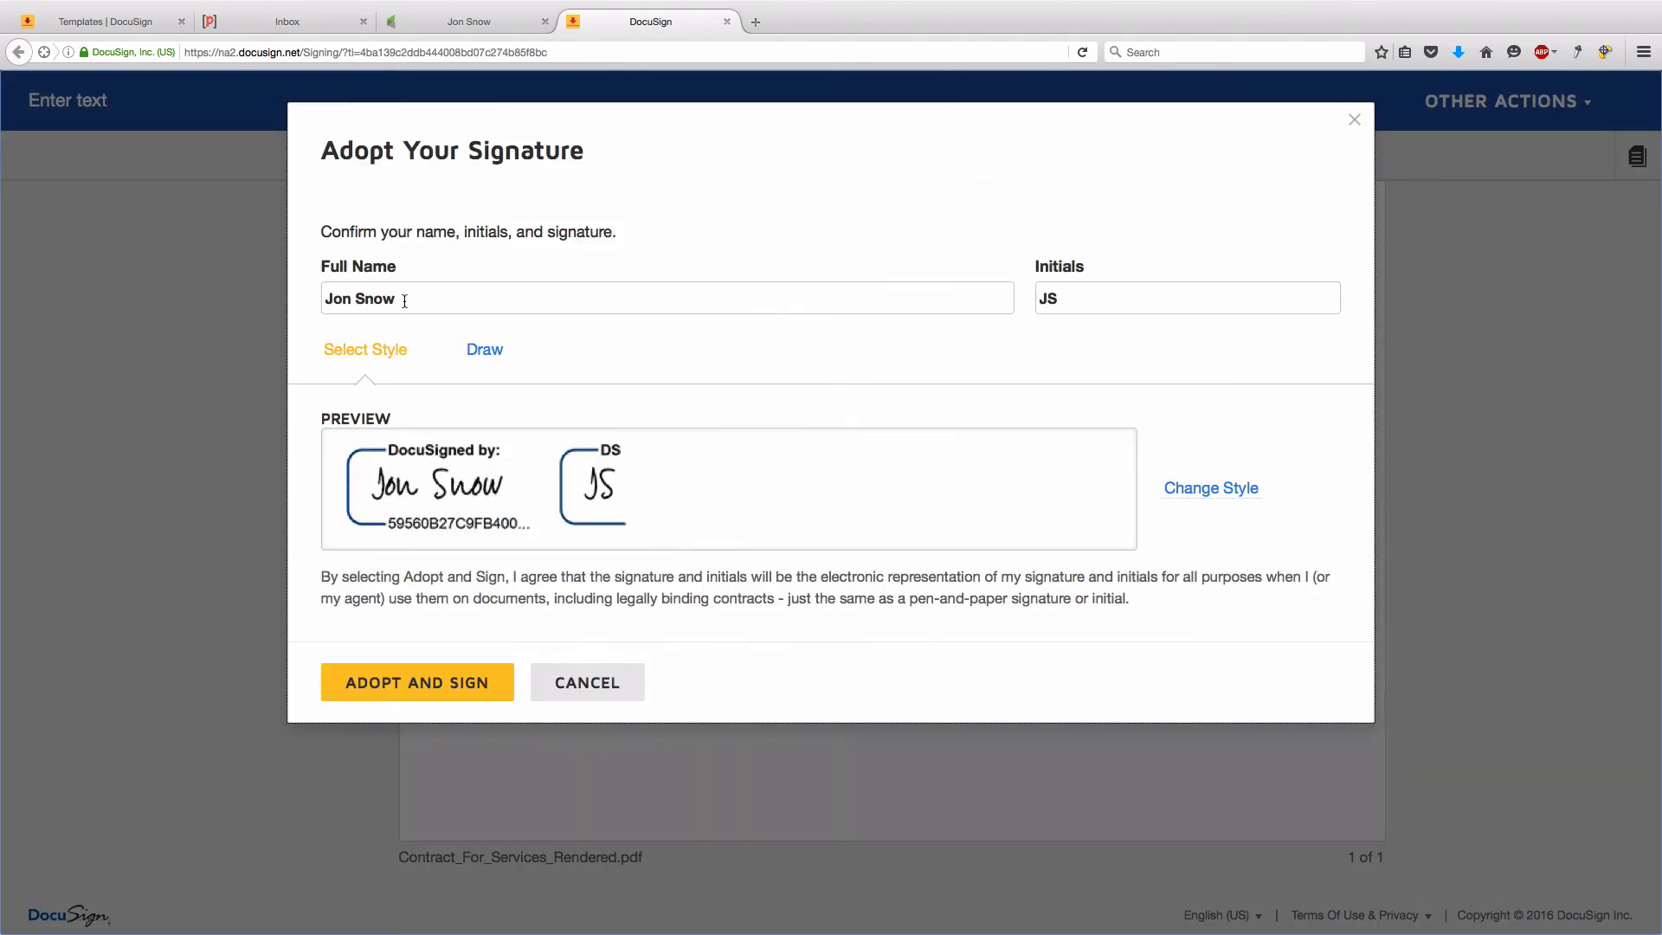
pyautogui.click(416, 684)
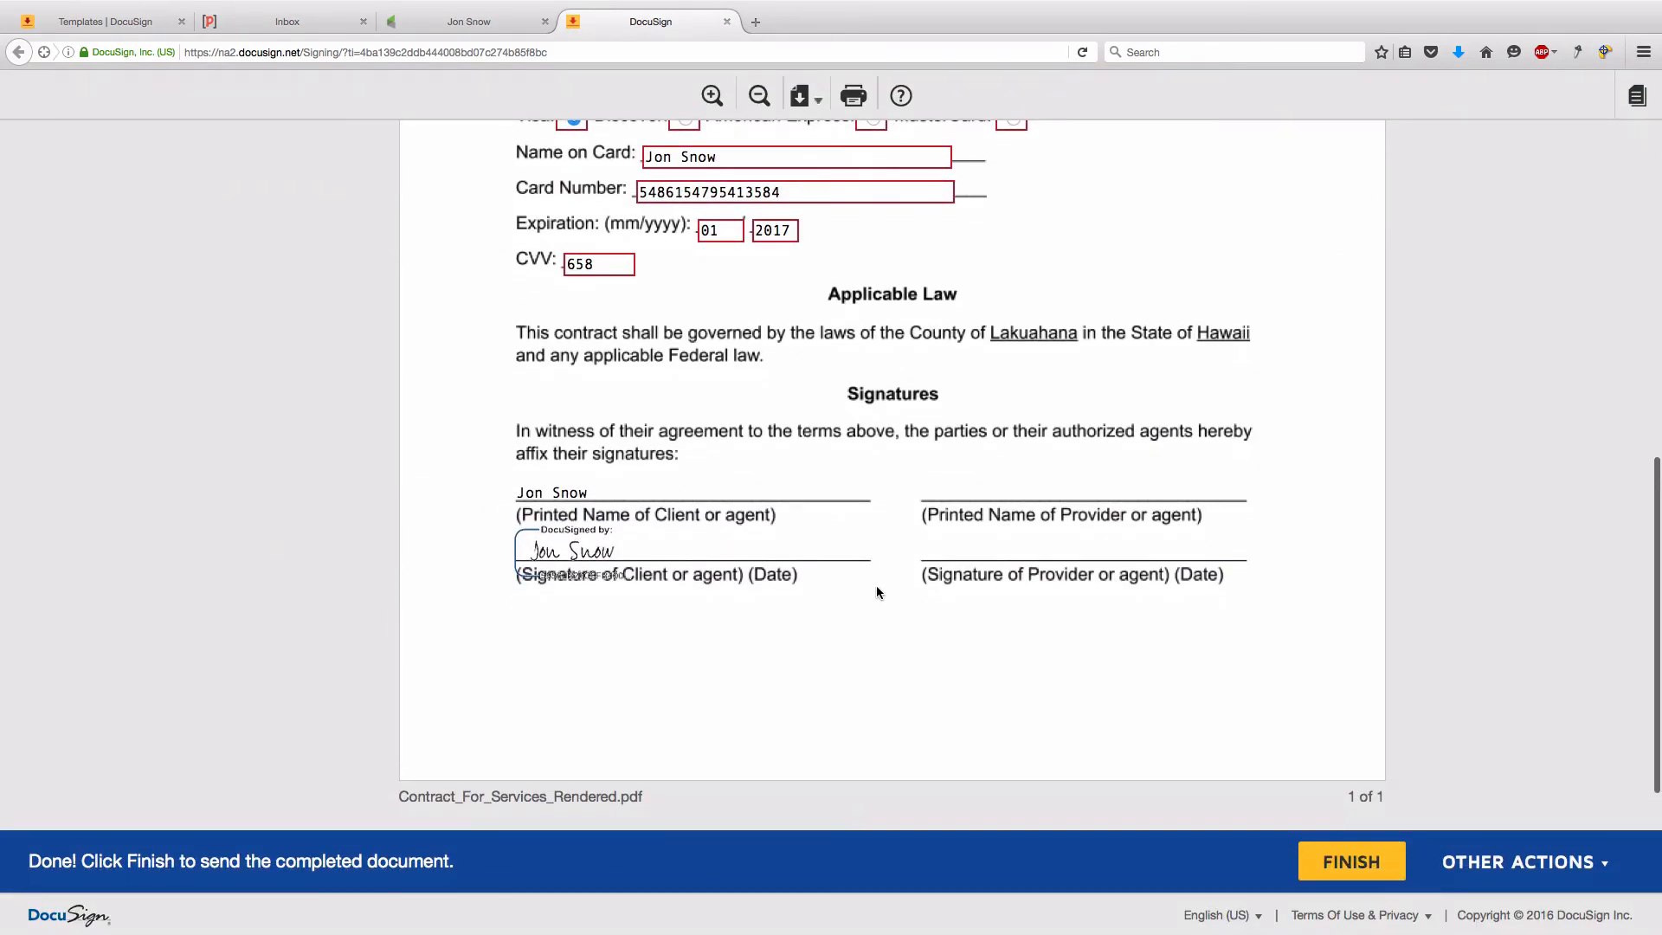
pyautogui.click(1353, 860)
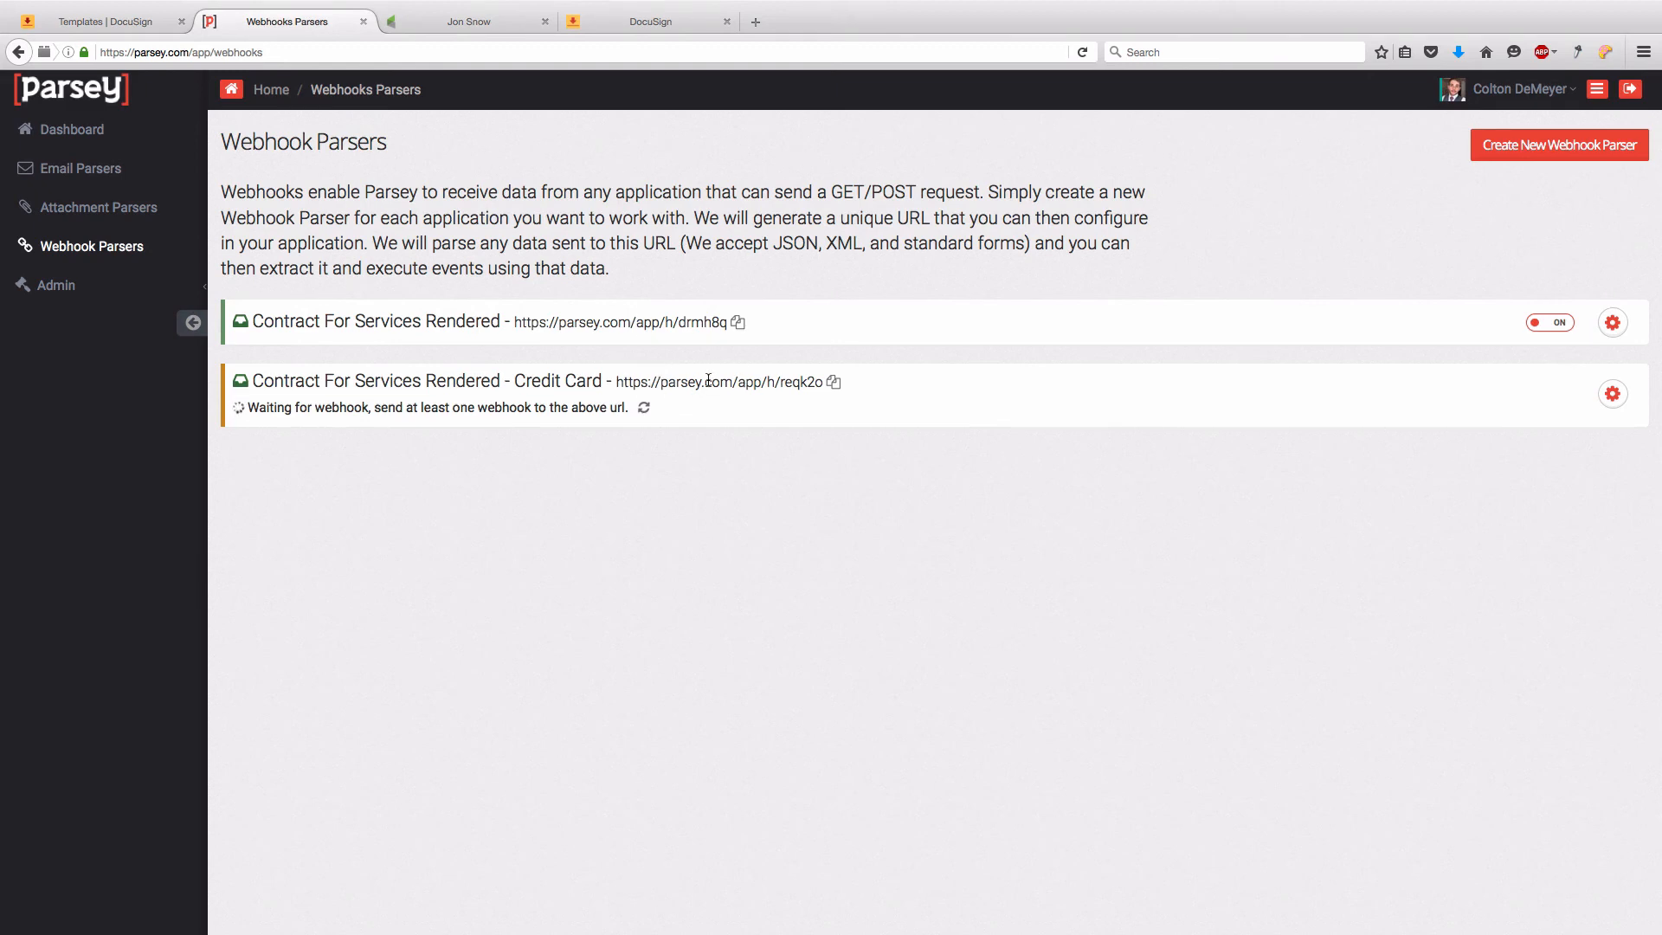
# - Recheck until the Credit Card parser receives the webhook, then open its Edit Fields page
pyautogui.click(645, 411)
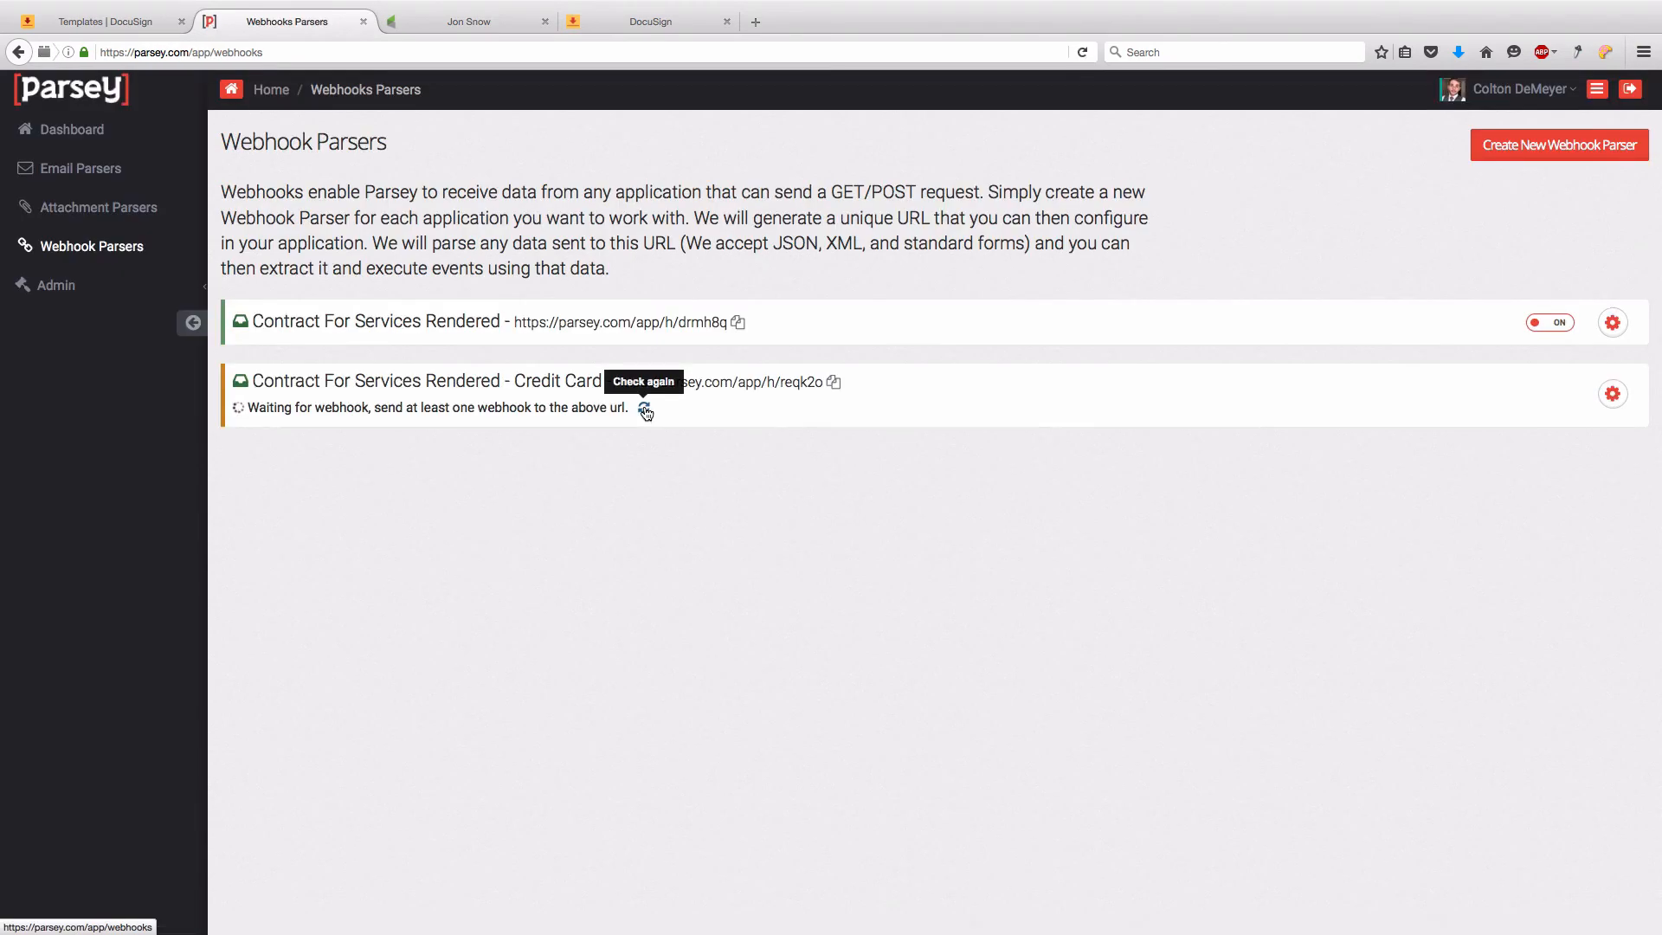
pyautogui.click(645, 410)
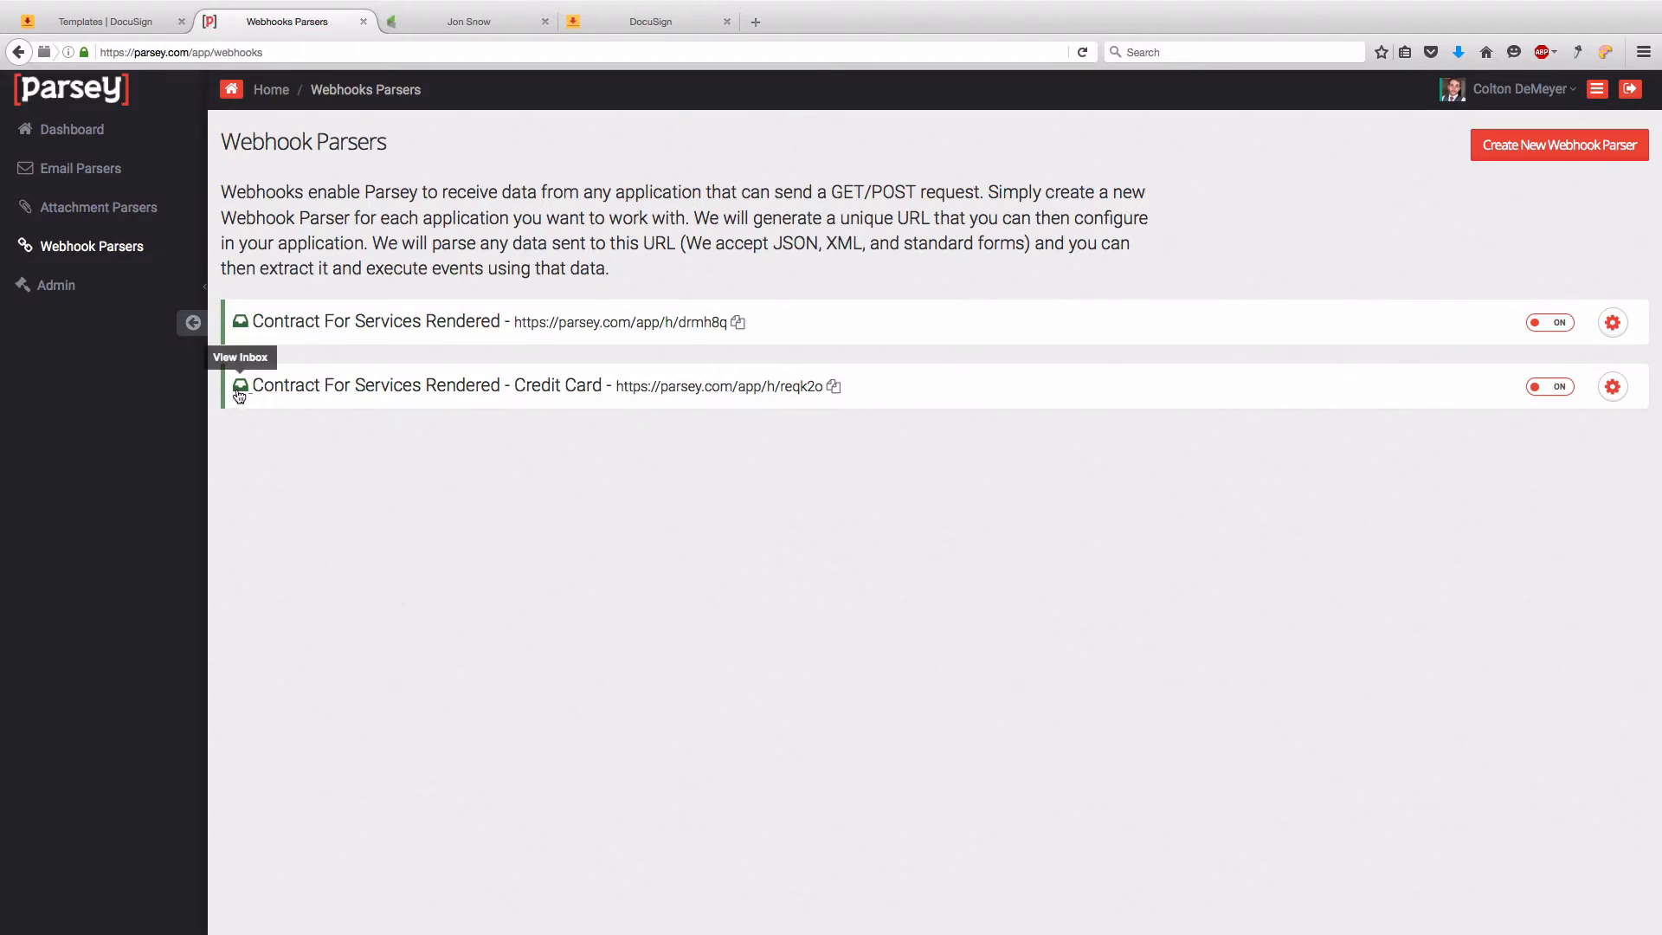
pyautogui.click(1612, 390)
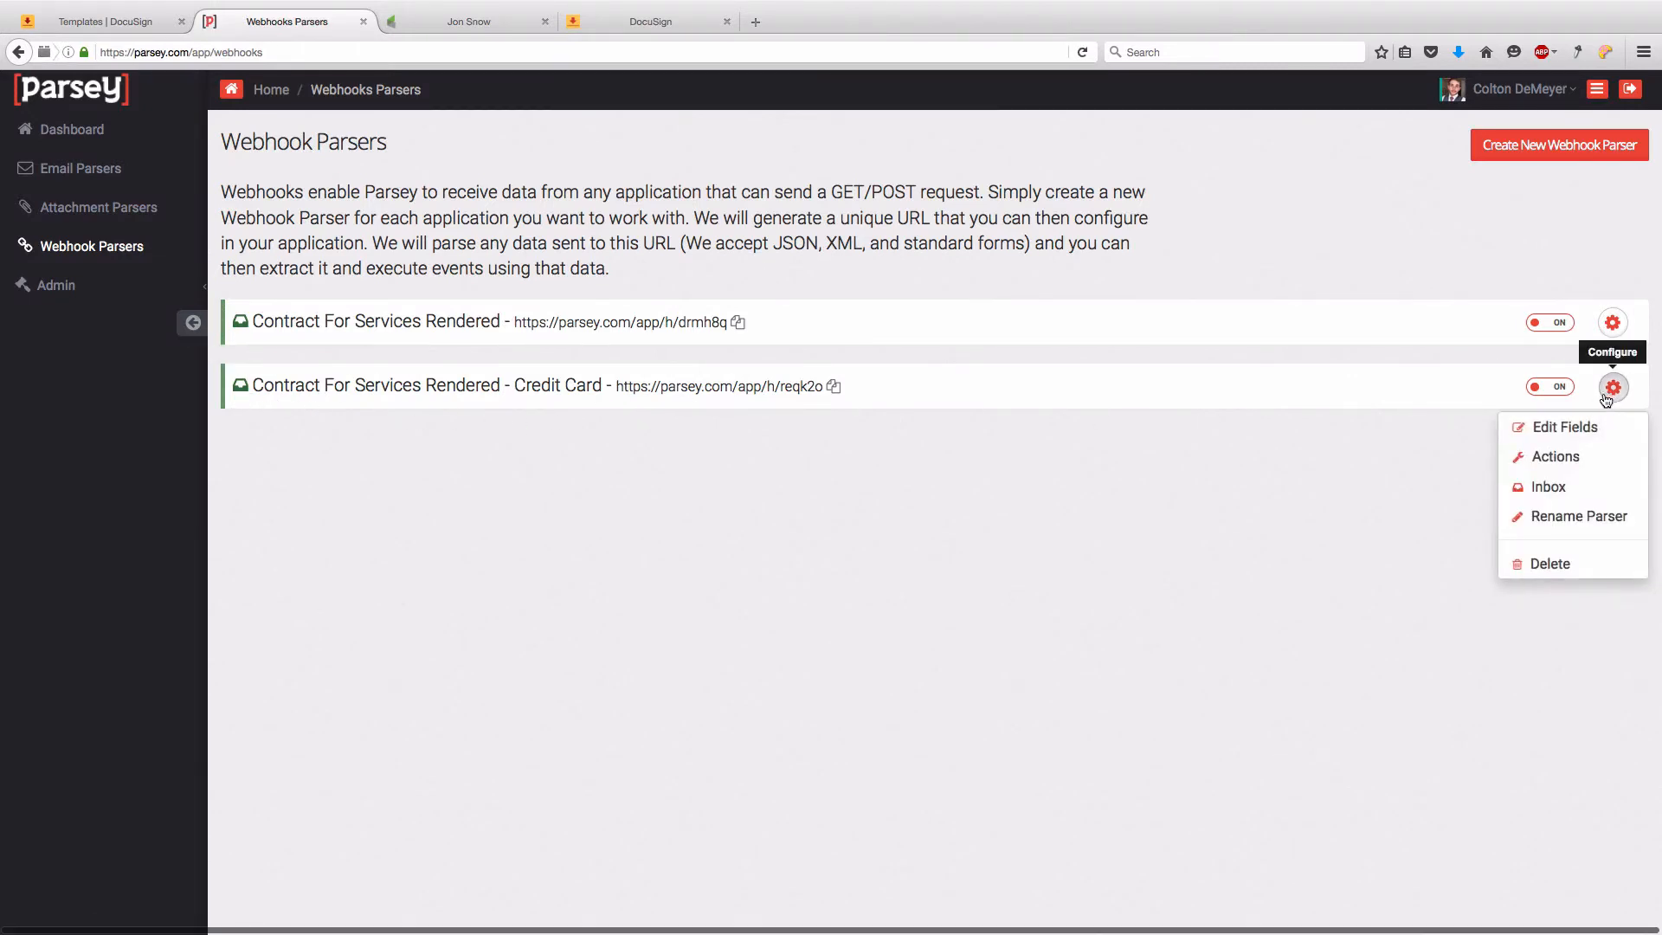
pyautogui.click(1579, 426)
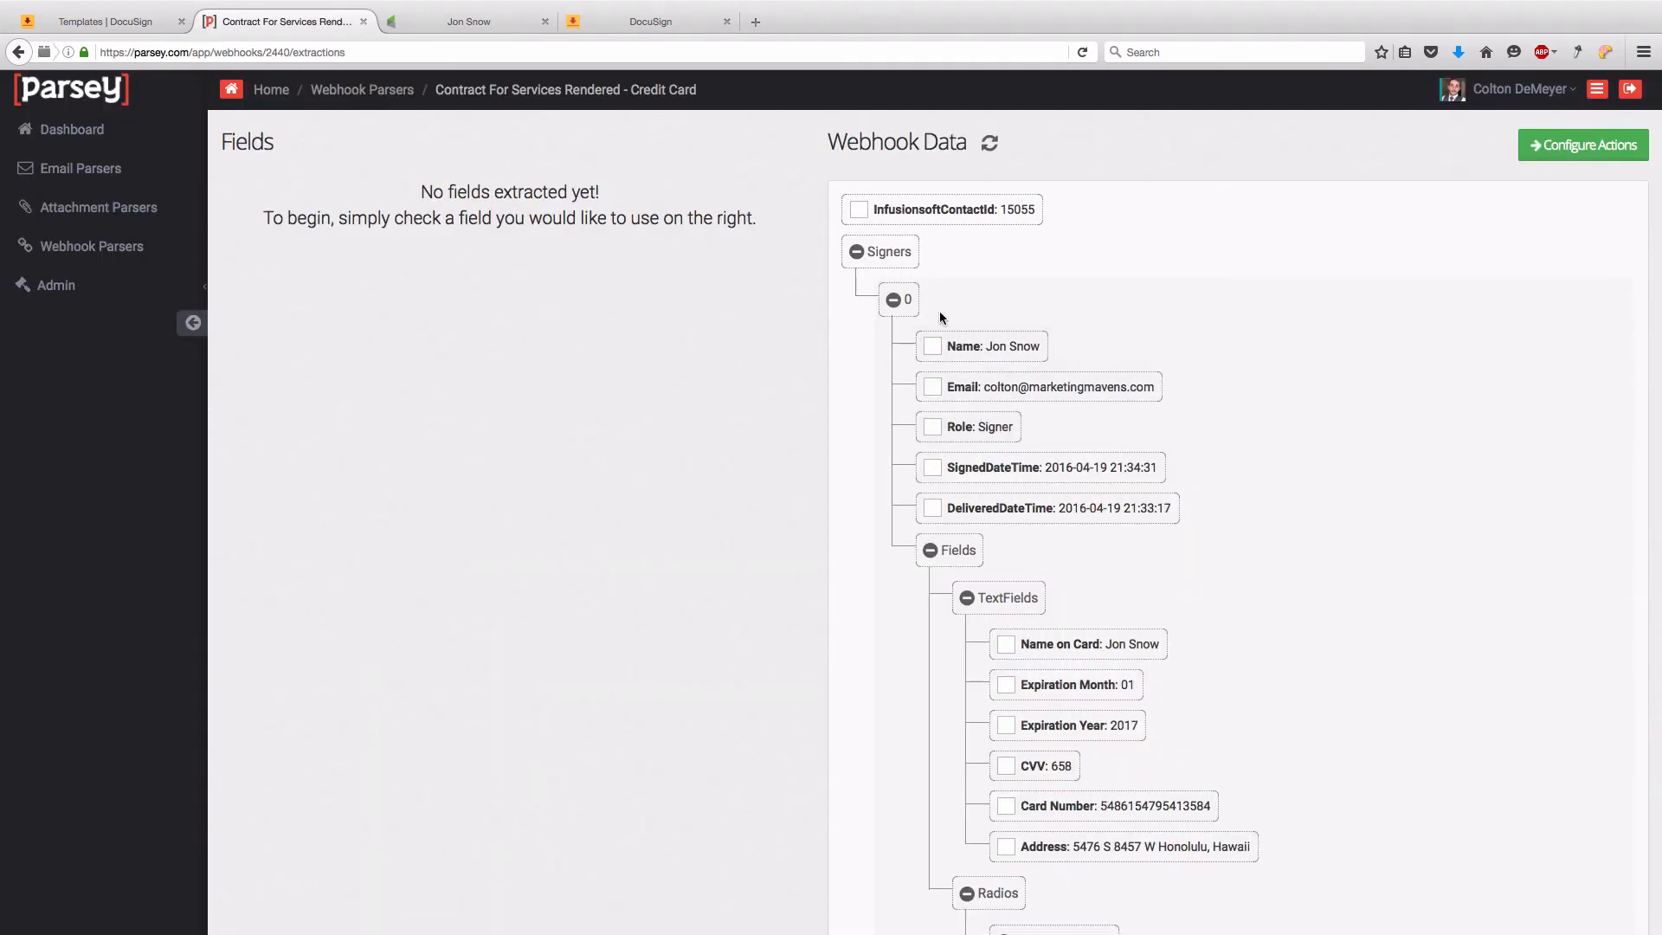
# - Extract Email, InfusionsoftContactId, Name on Card, Expiration Month/Year, CVV, Card Number and Credit Card Type String
pyautogui.click(934, 388)
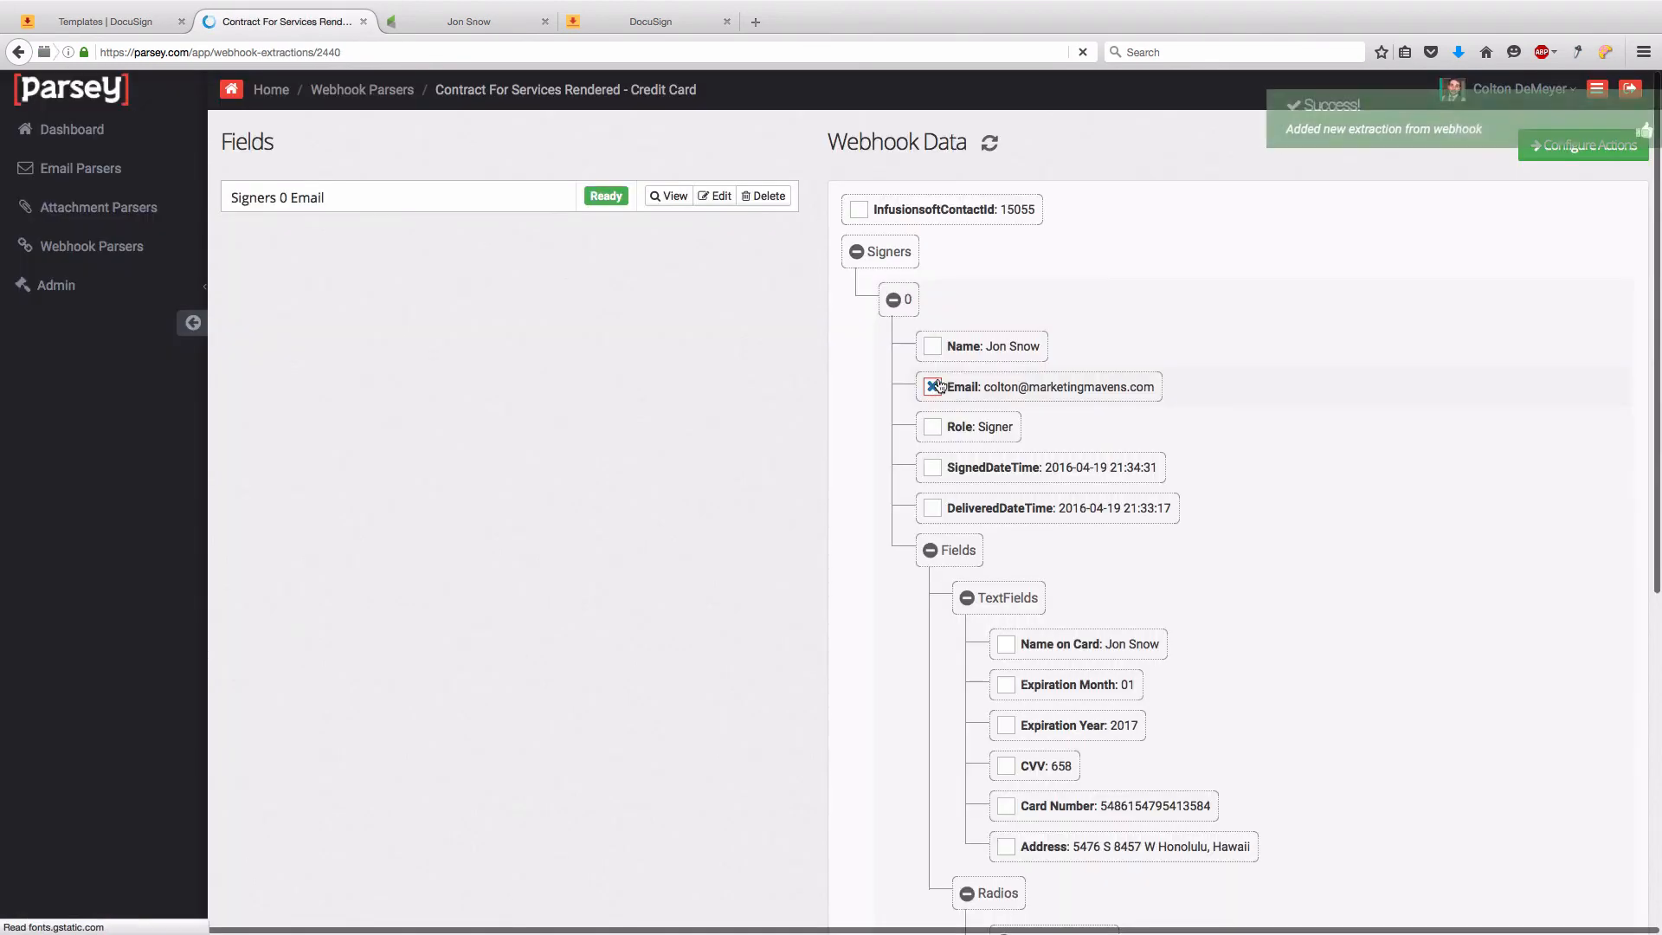
pyautogui.click(860, 211)
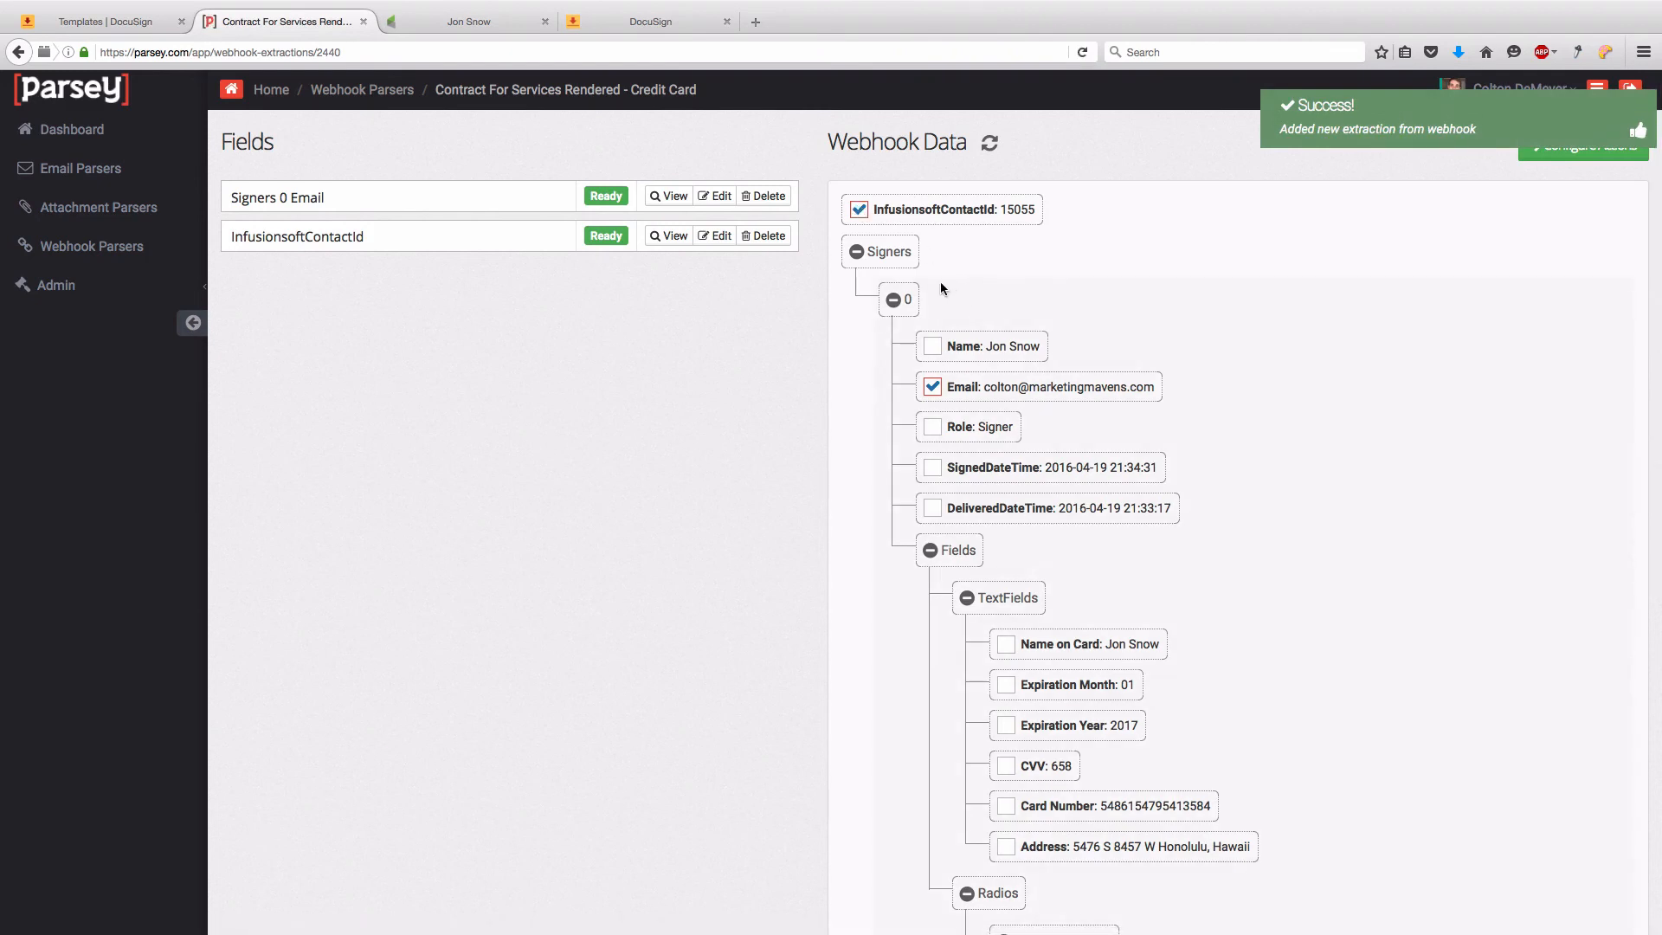
pyautogui.scroll(-5, 907, 275)
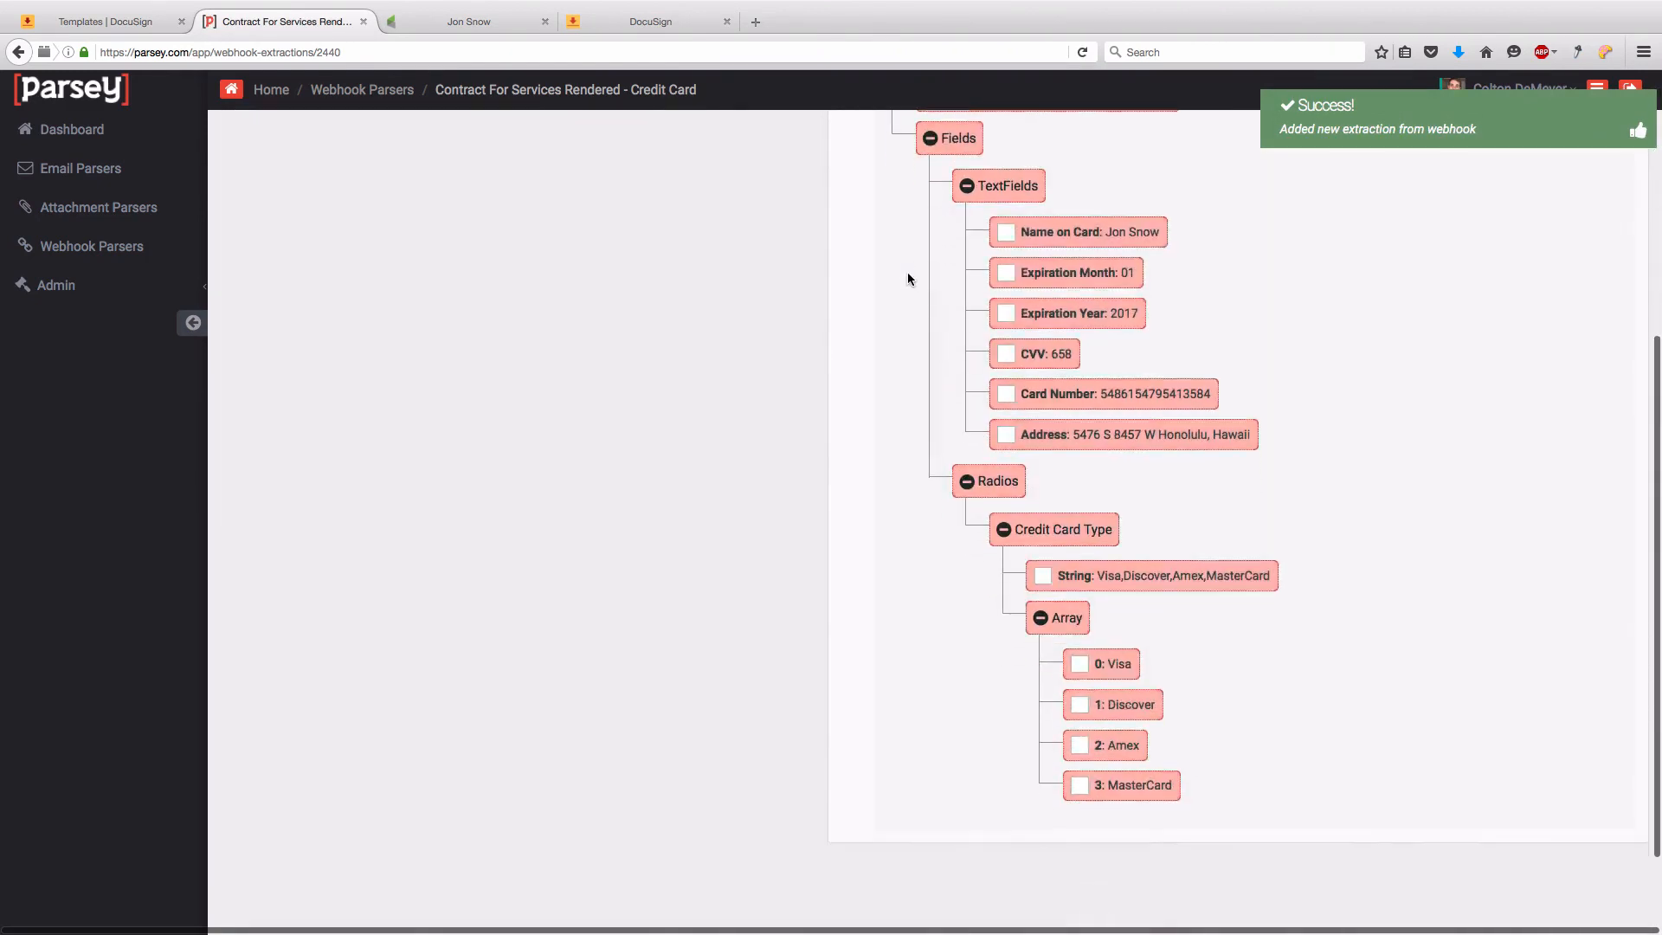
pyautogui.click(1007, 234)
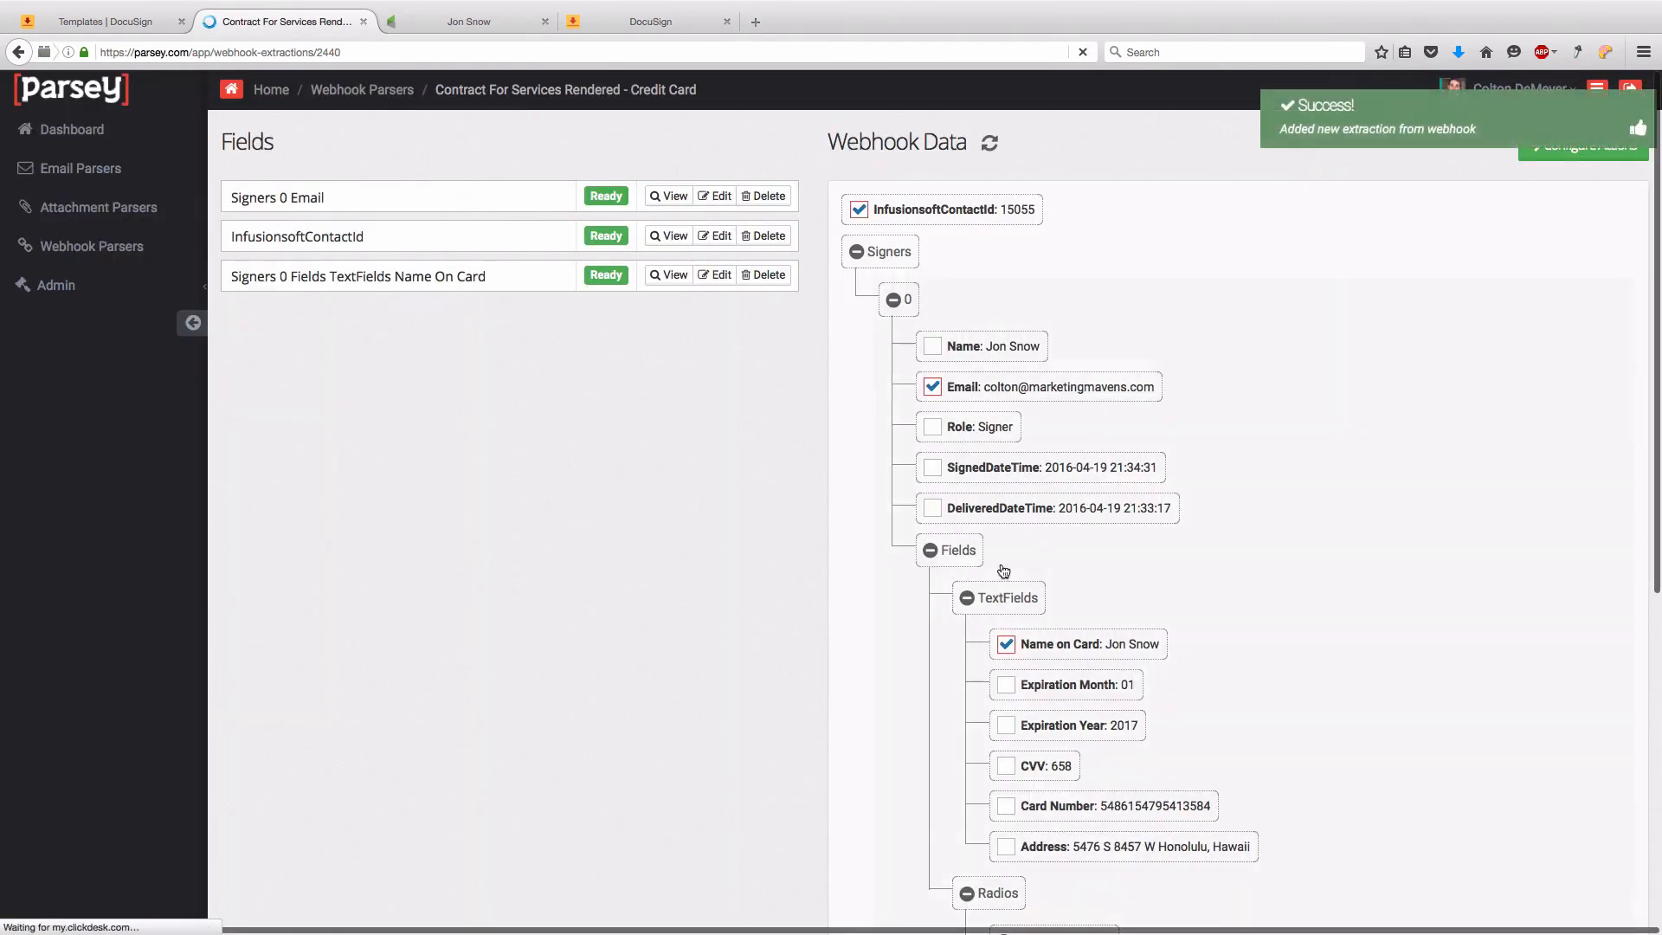
pyautogui.click(1006, 685)
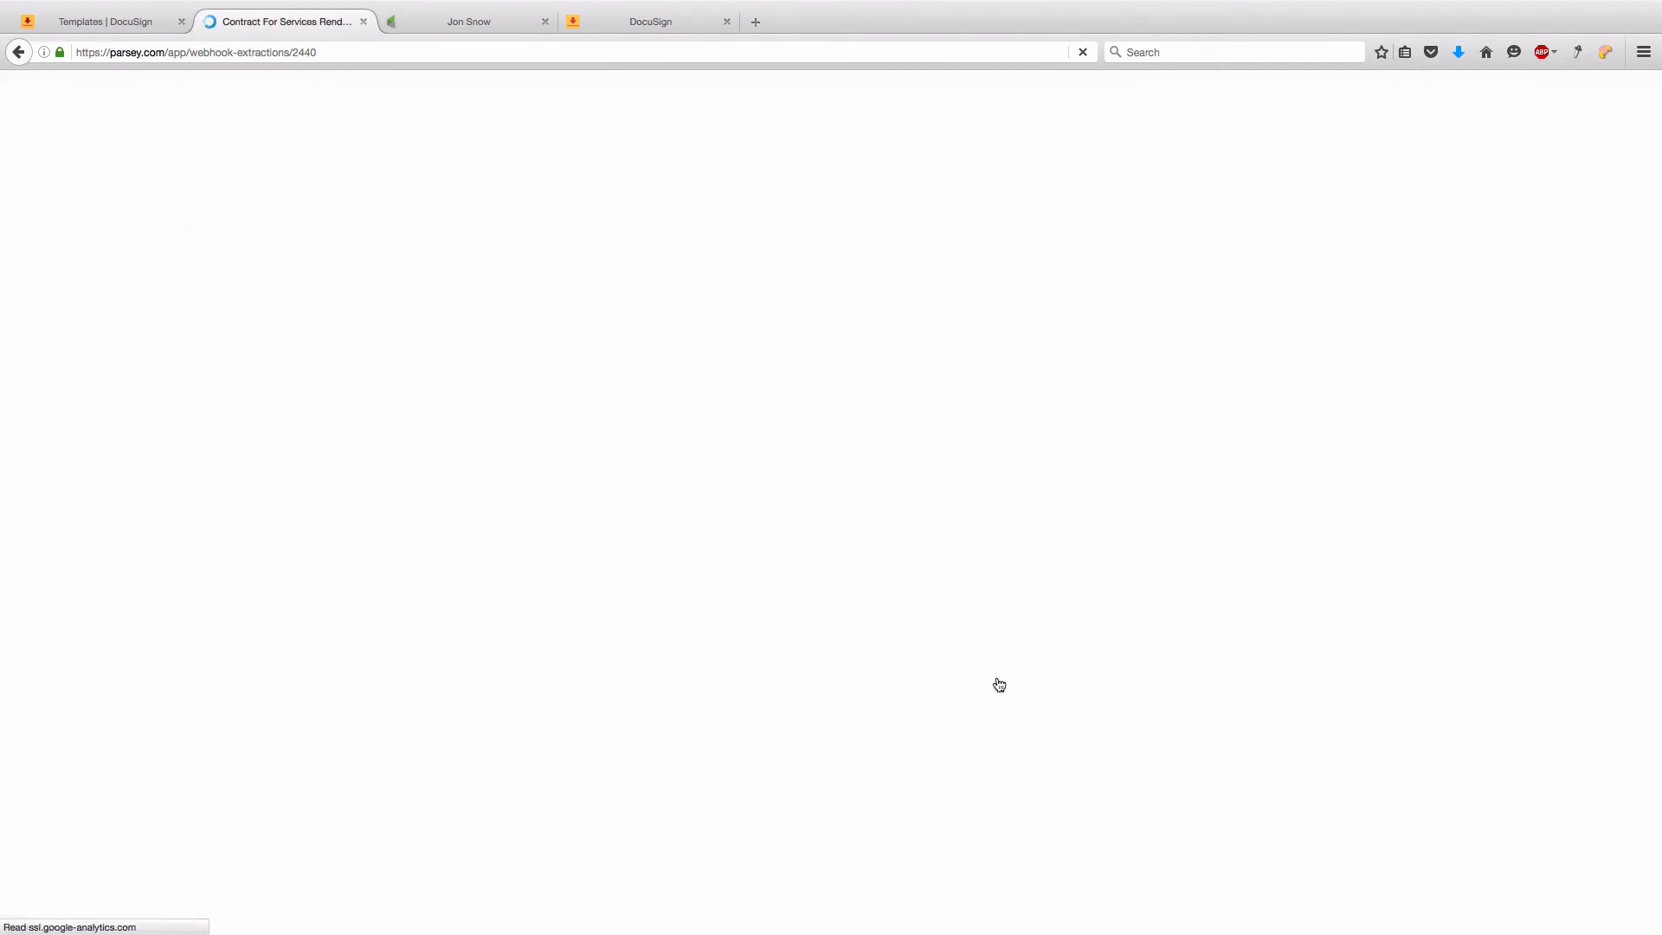
pyautogui.click(1006, 725)
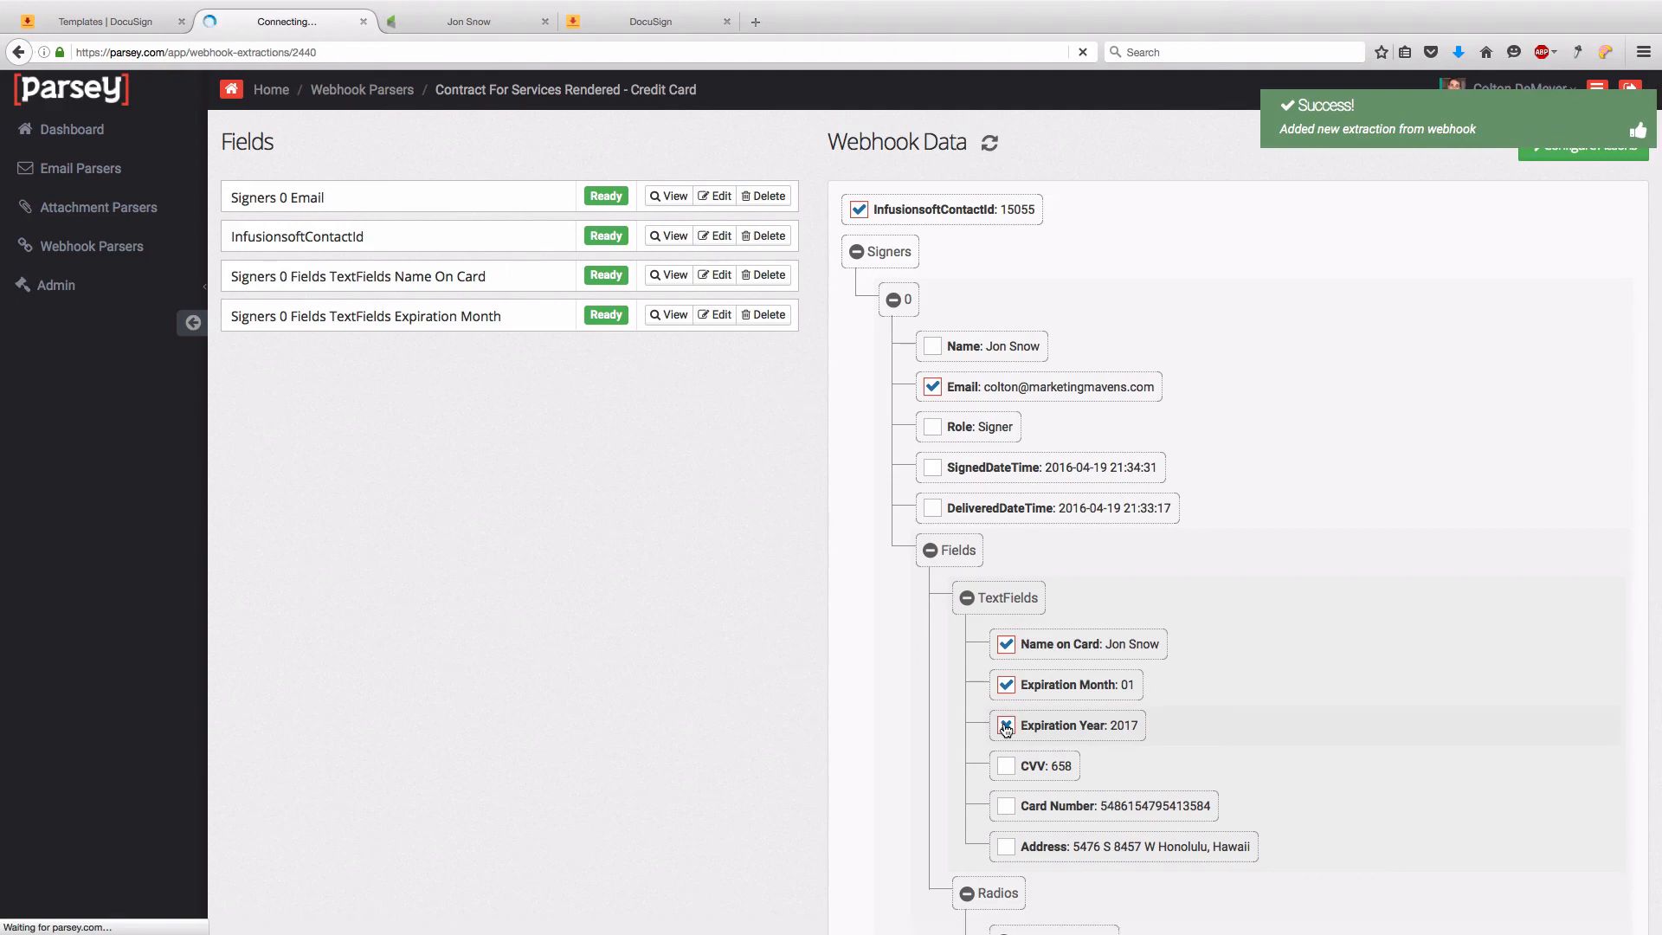
pyautogui.click(1007, 768)
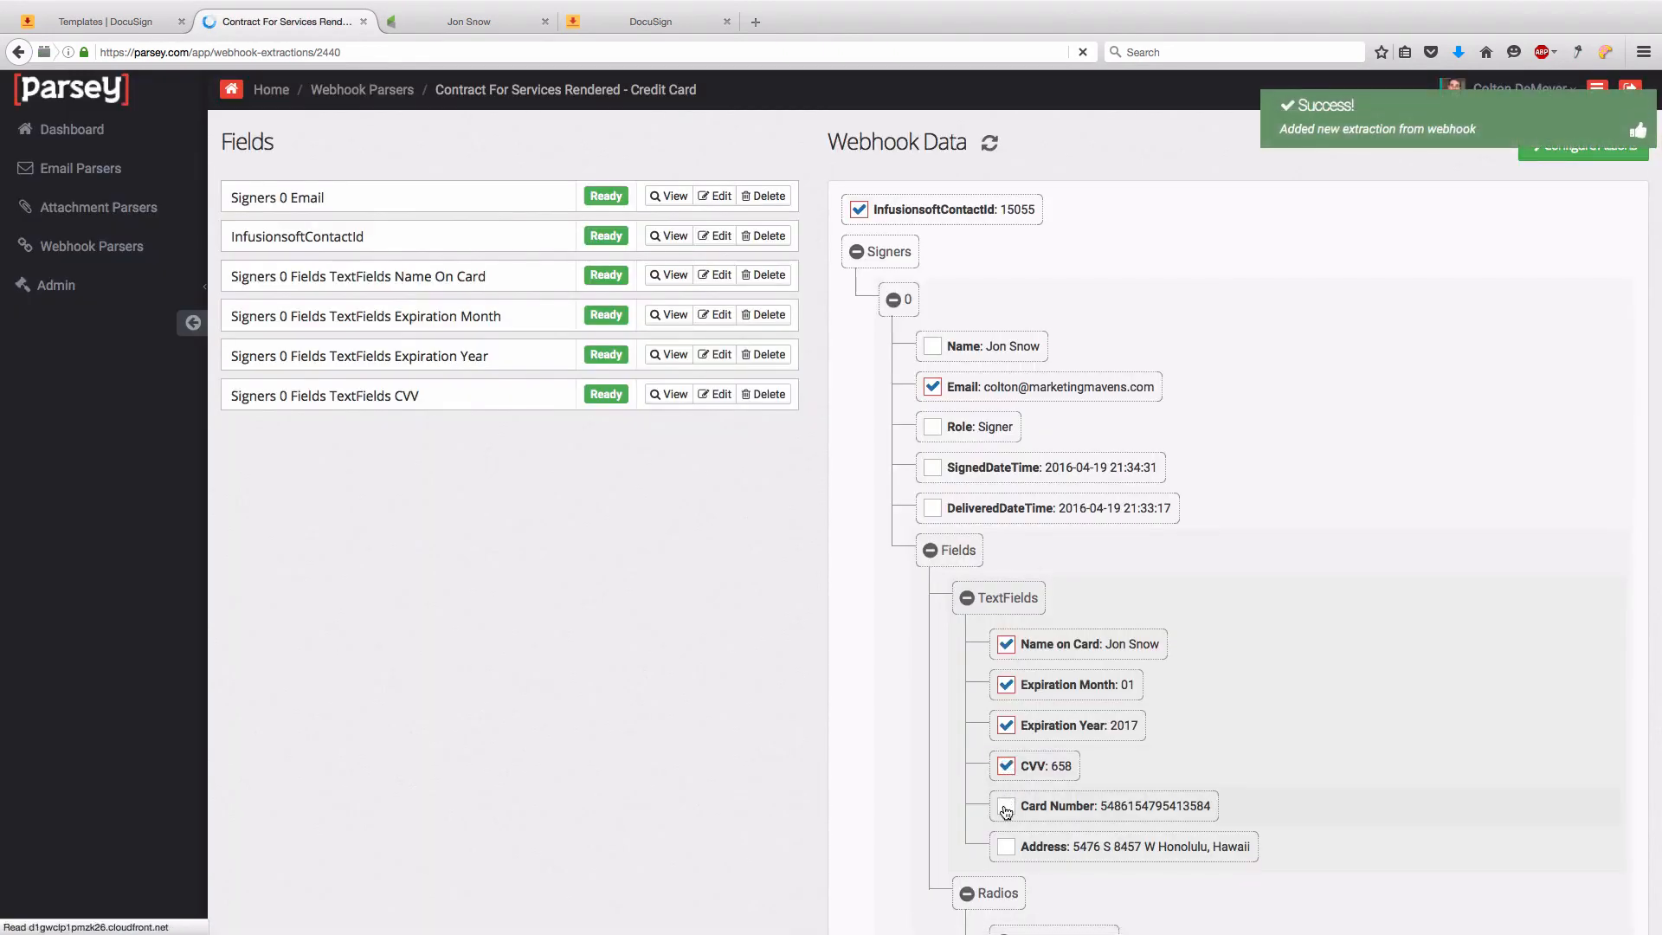
pyautogui.click(1006, 810)
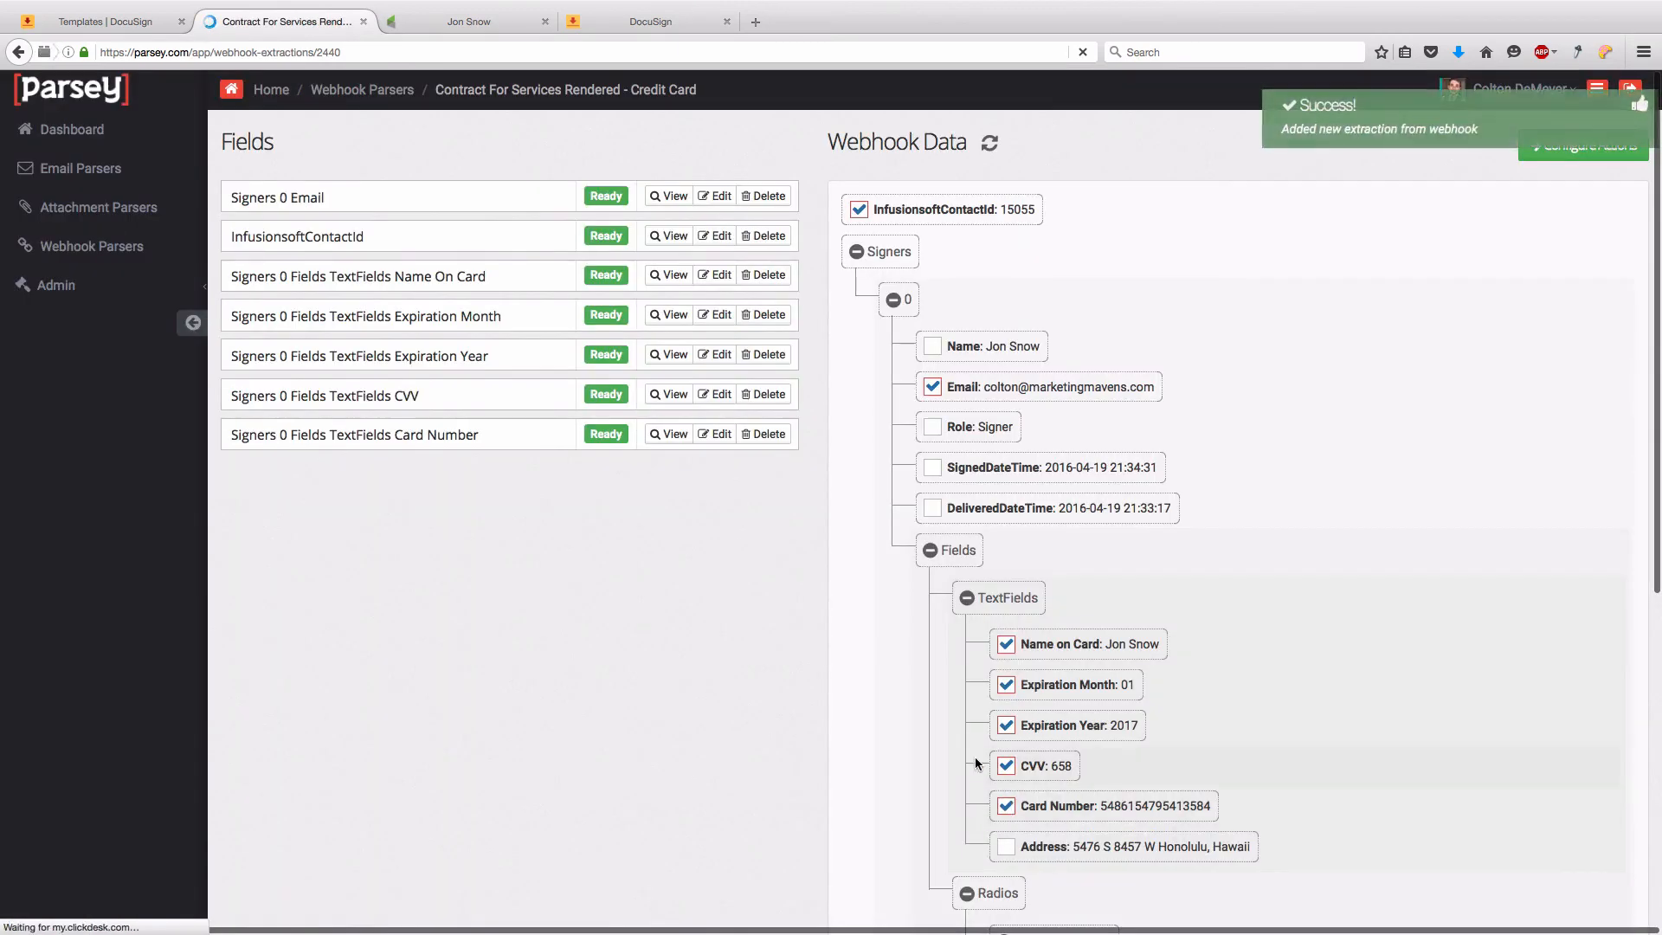
pyautogui.scroll(-5, 975, 757)
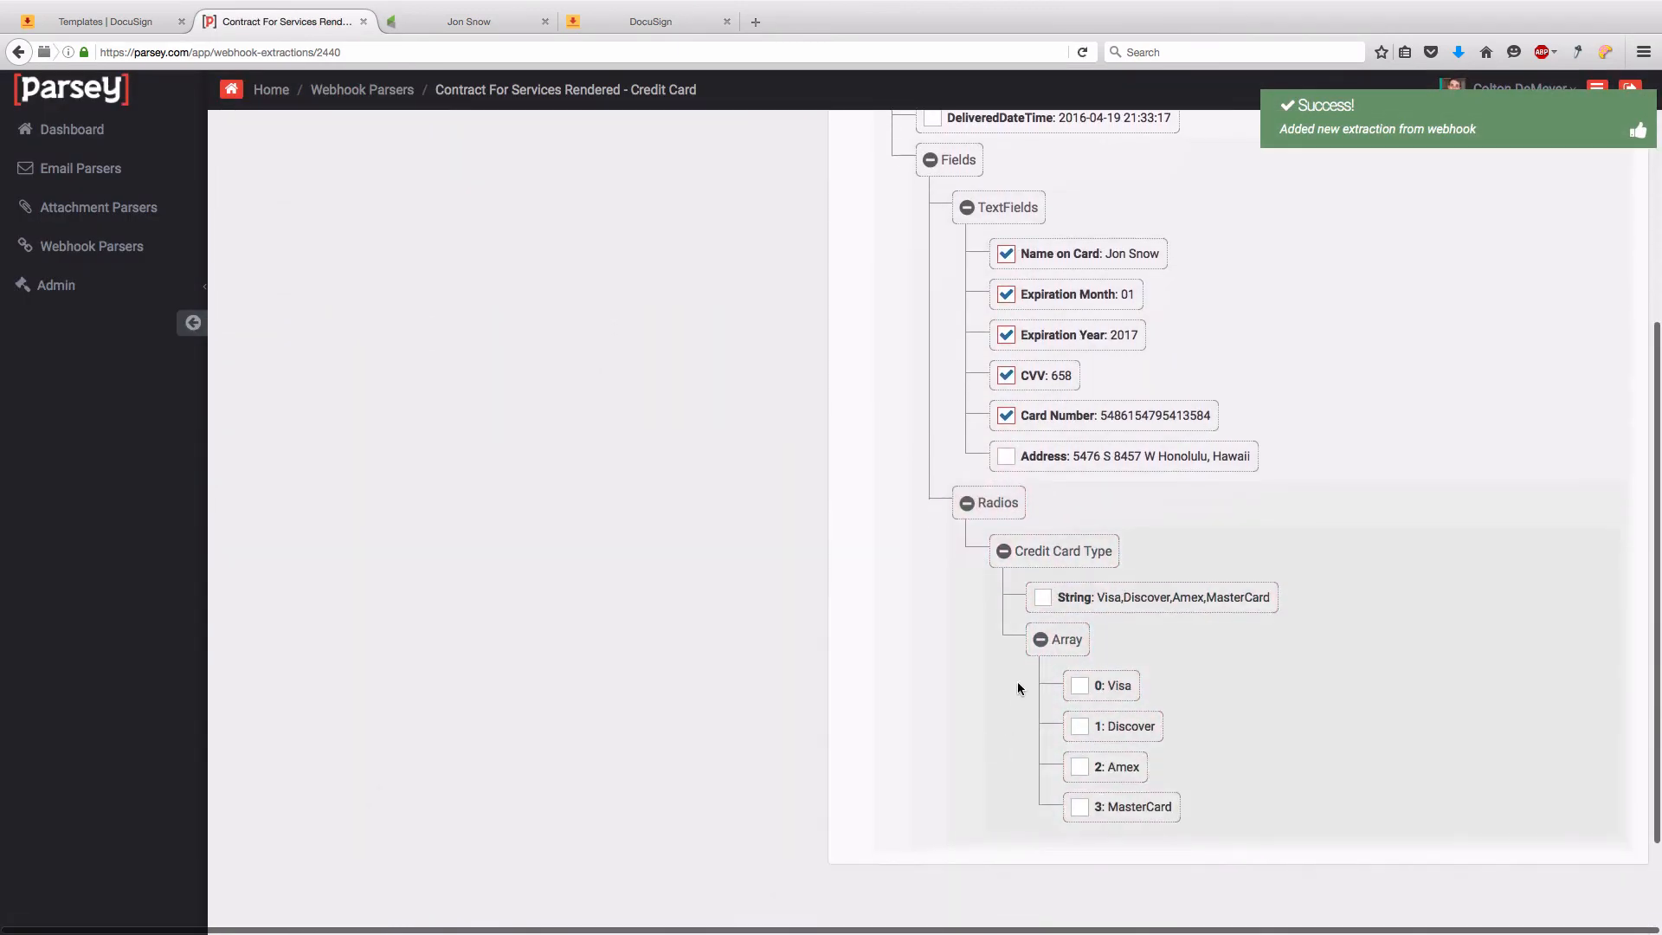
pyautogui.click(1044, 599)
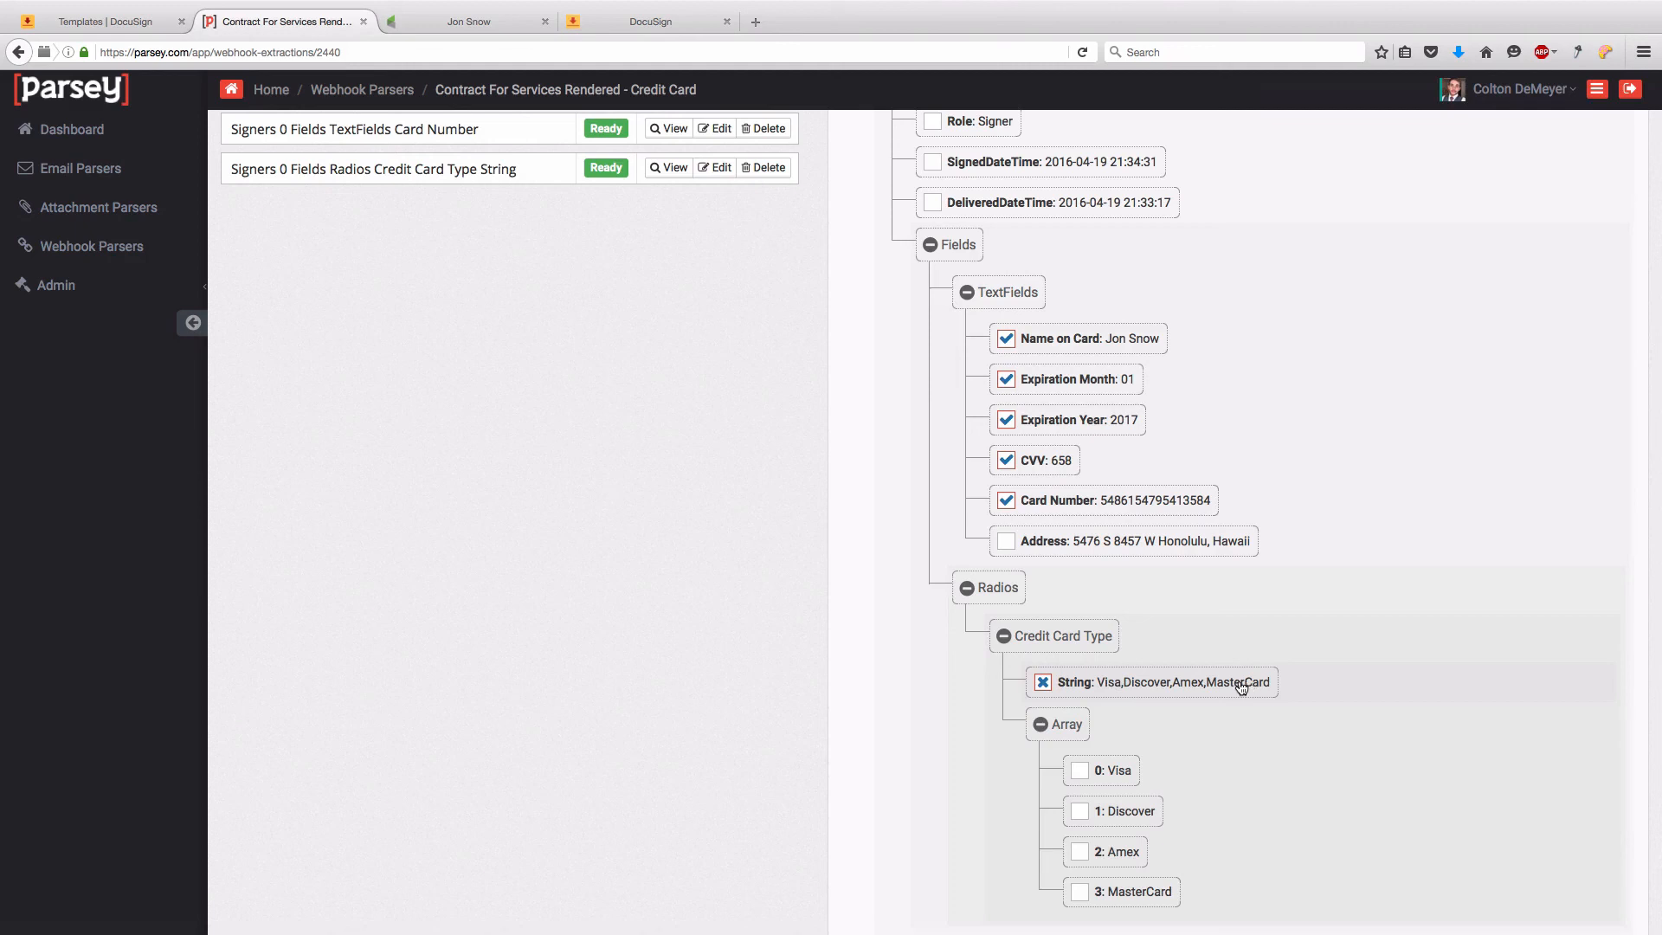
pyautogui.scroll(4, 1206, 687)
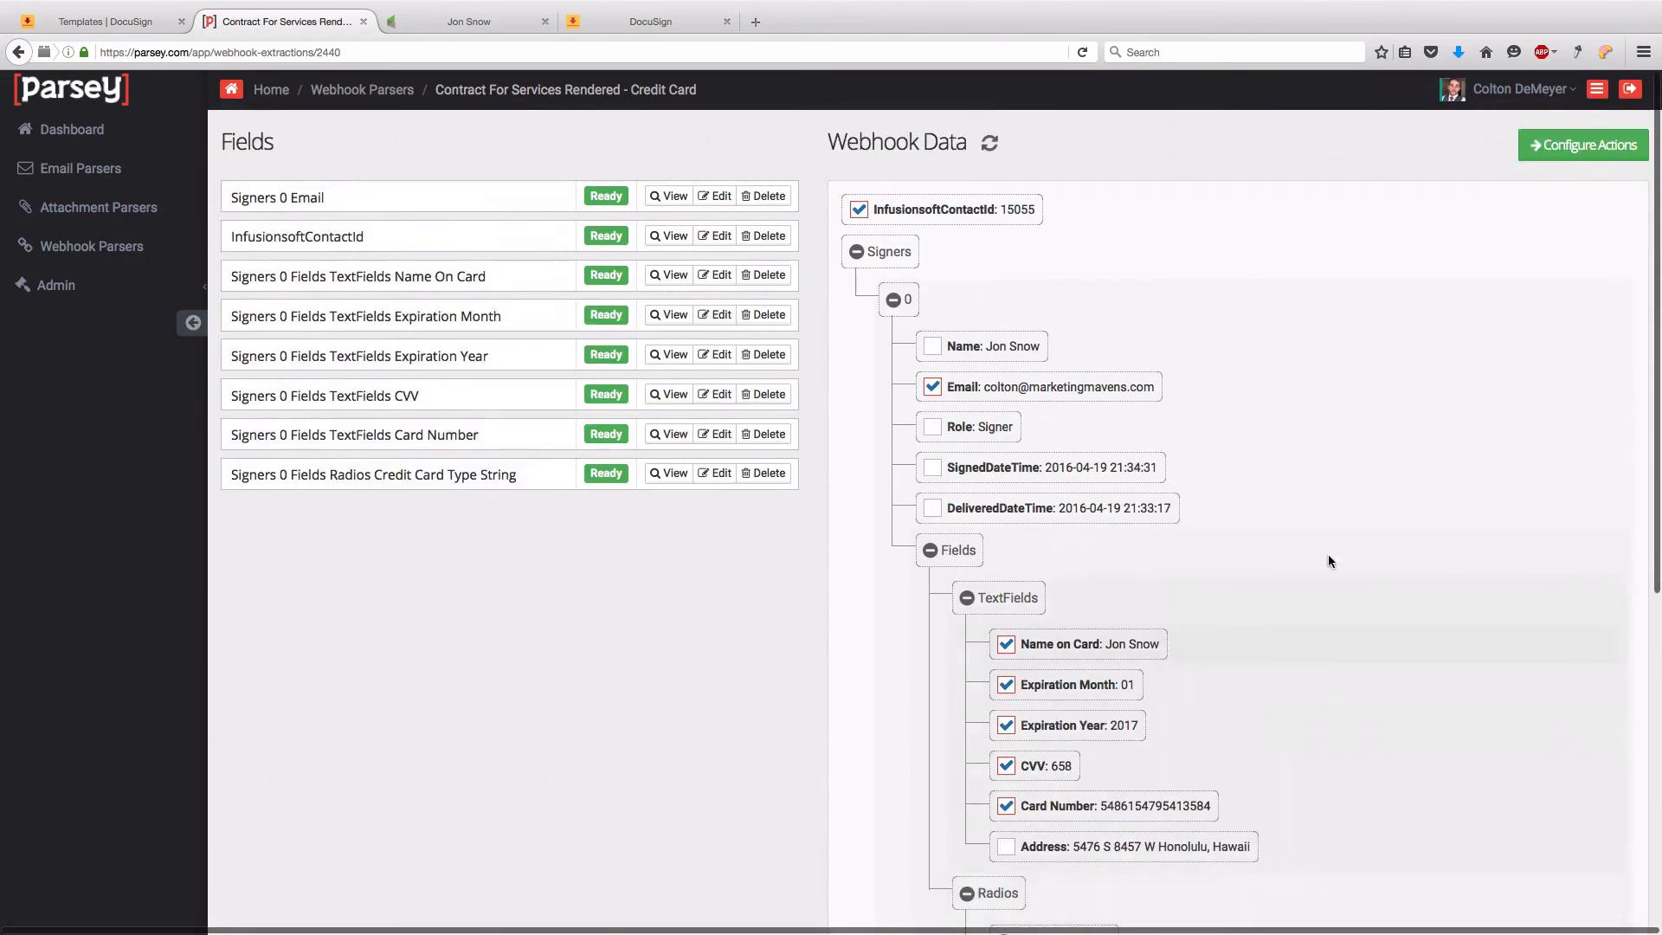
# - Create an Infusionsoft action connected to the existing Infusionsoft account
pyautogui.click(1573, 149)
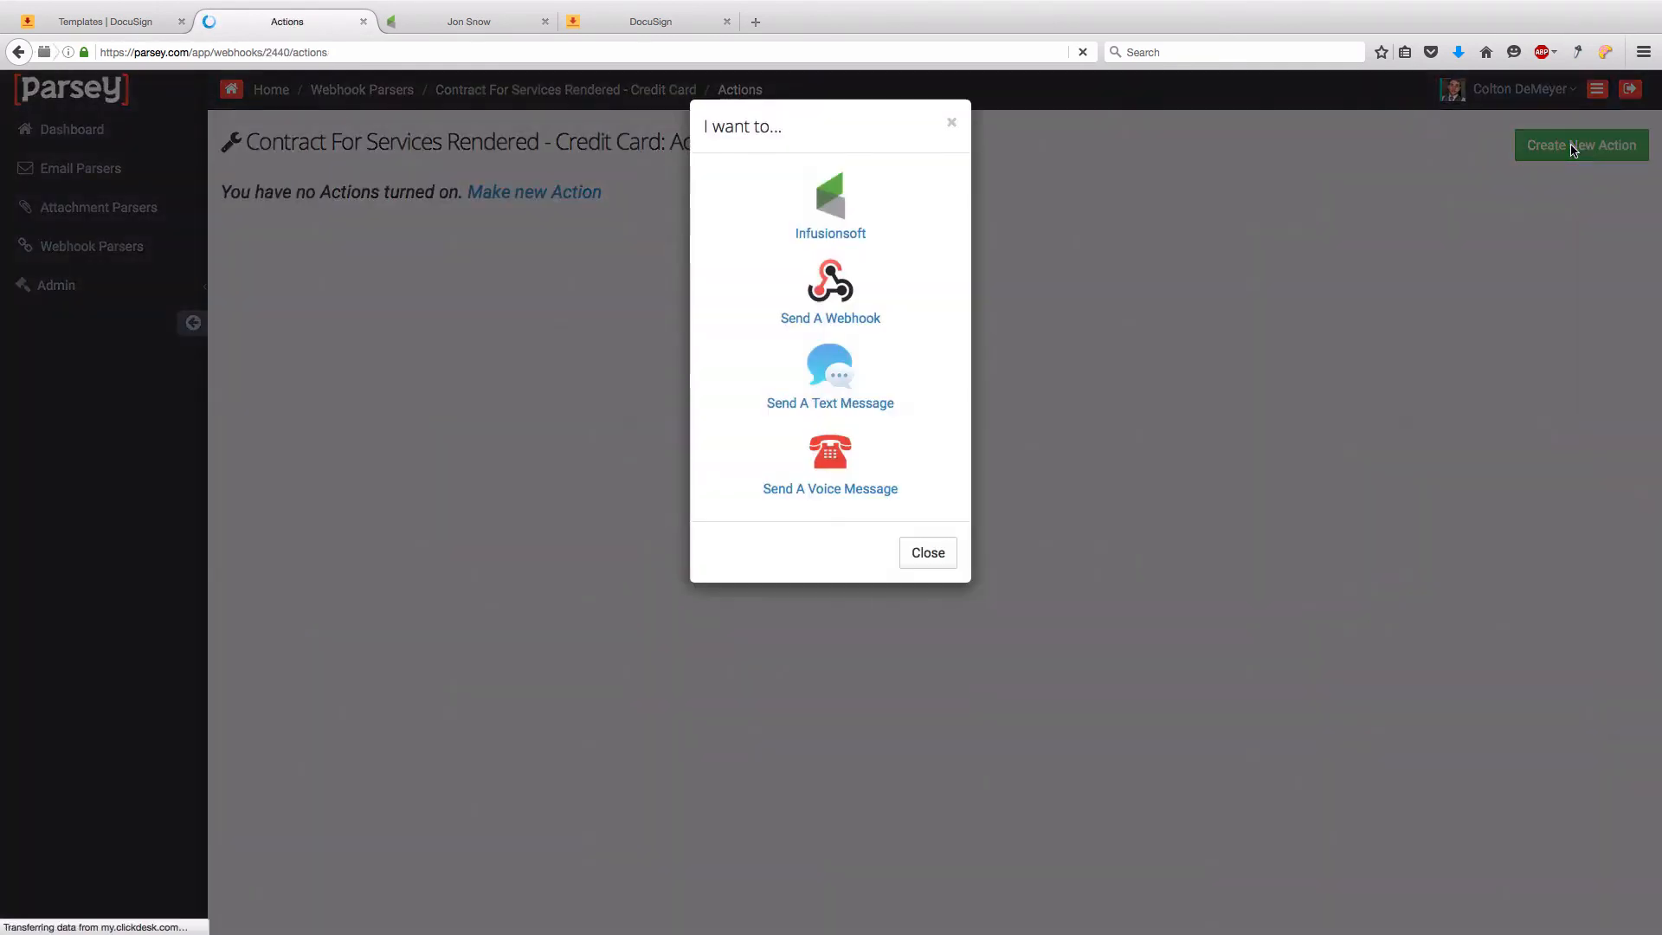
pyautogui.click(851, 232)
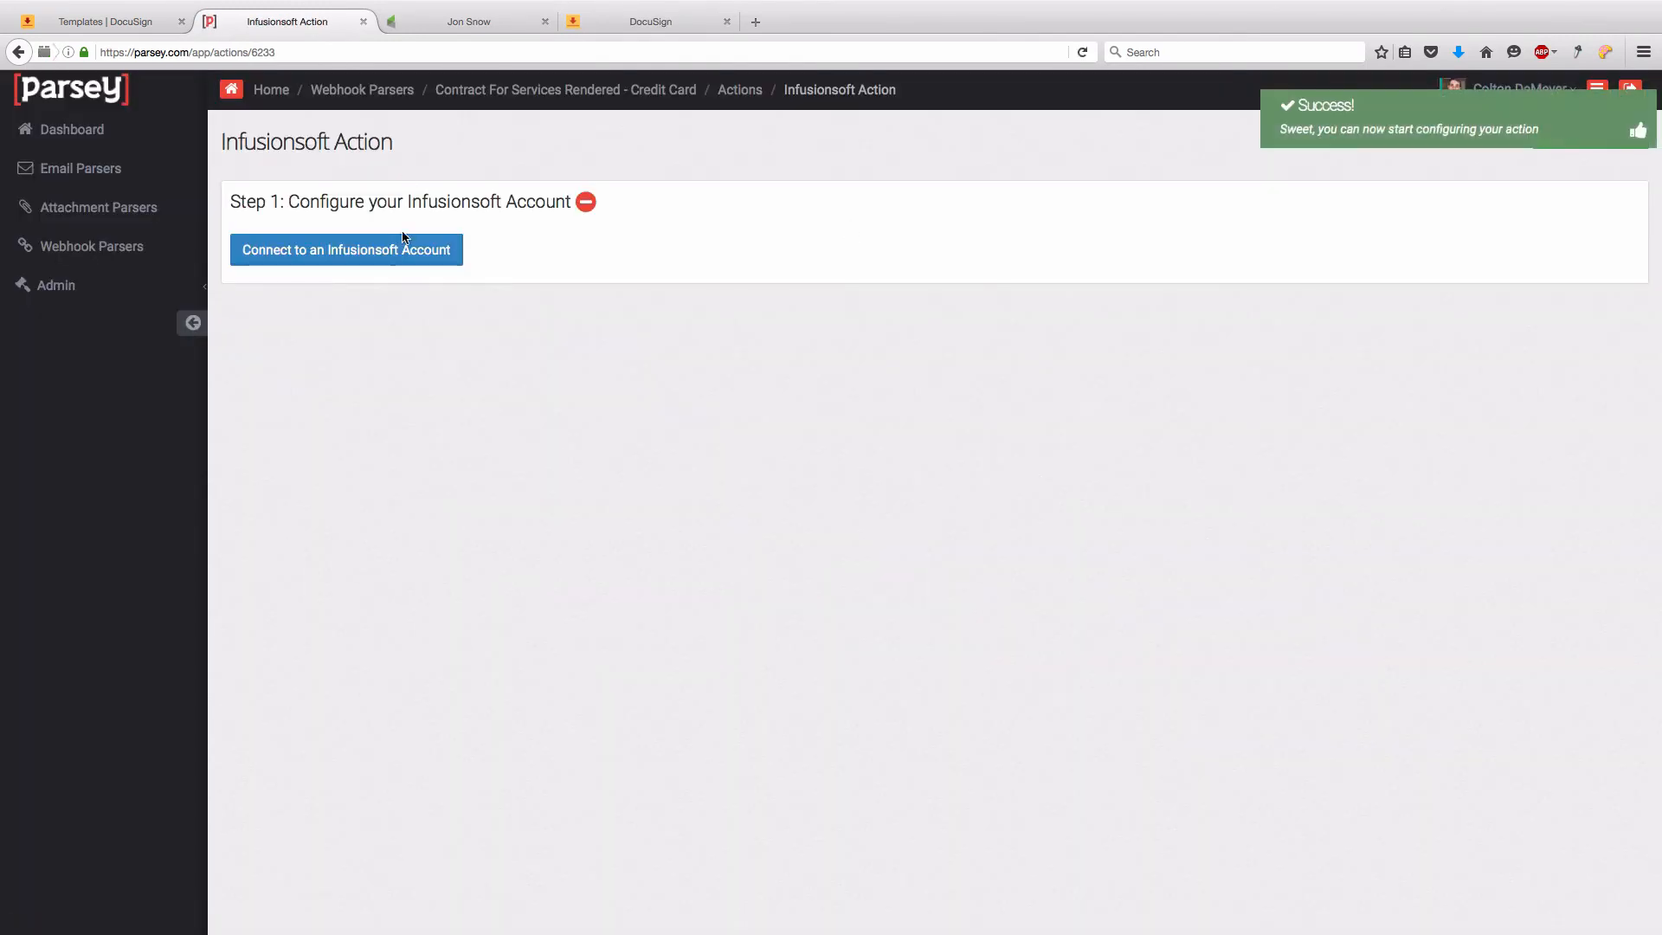
pyautogui.click(403, 238)
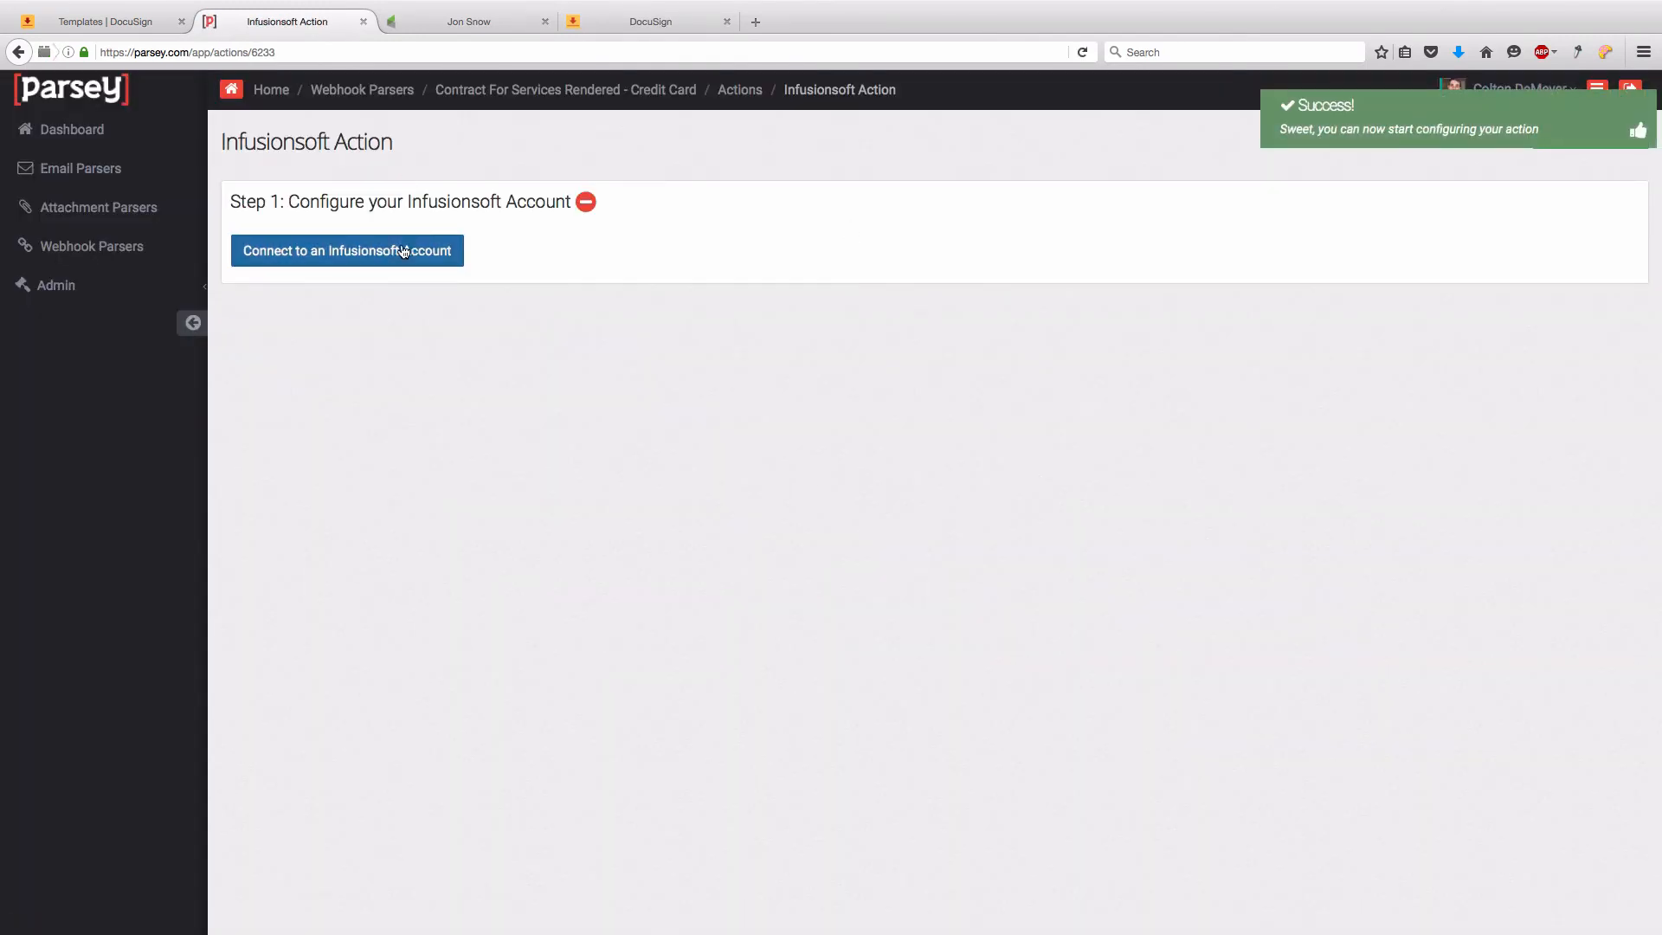
pyautogui.click(698, 223)
pyautogui.click(699, 276)
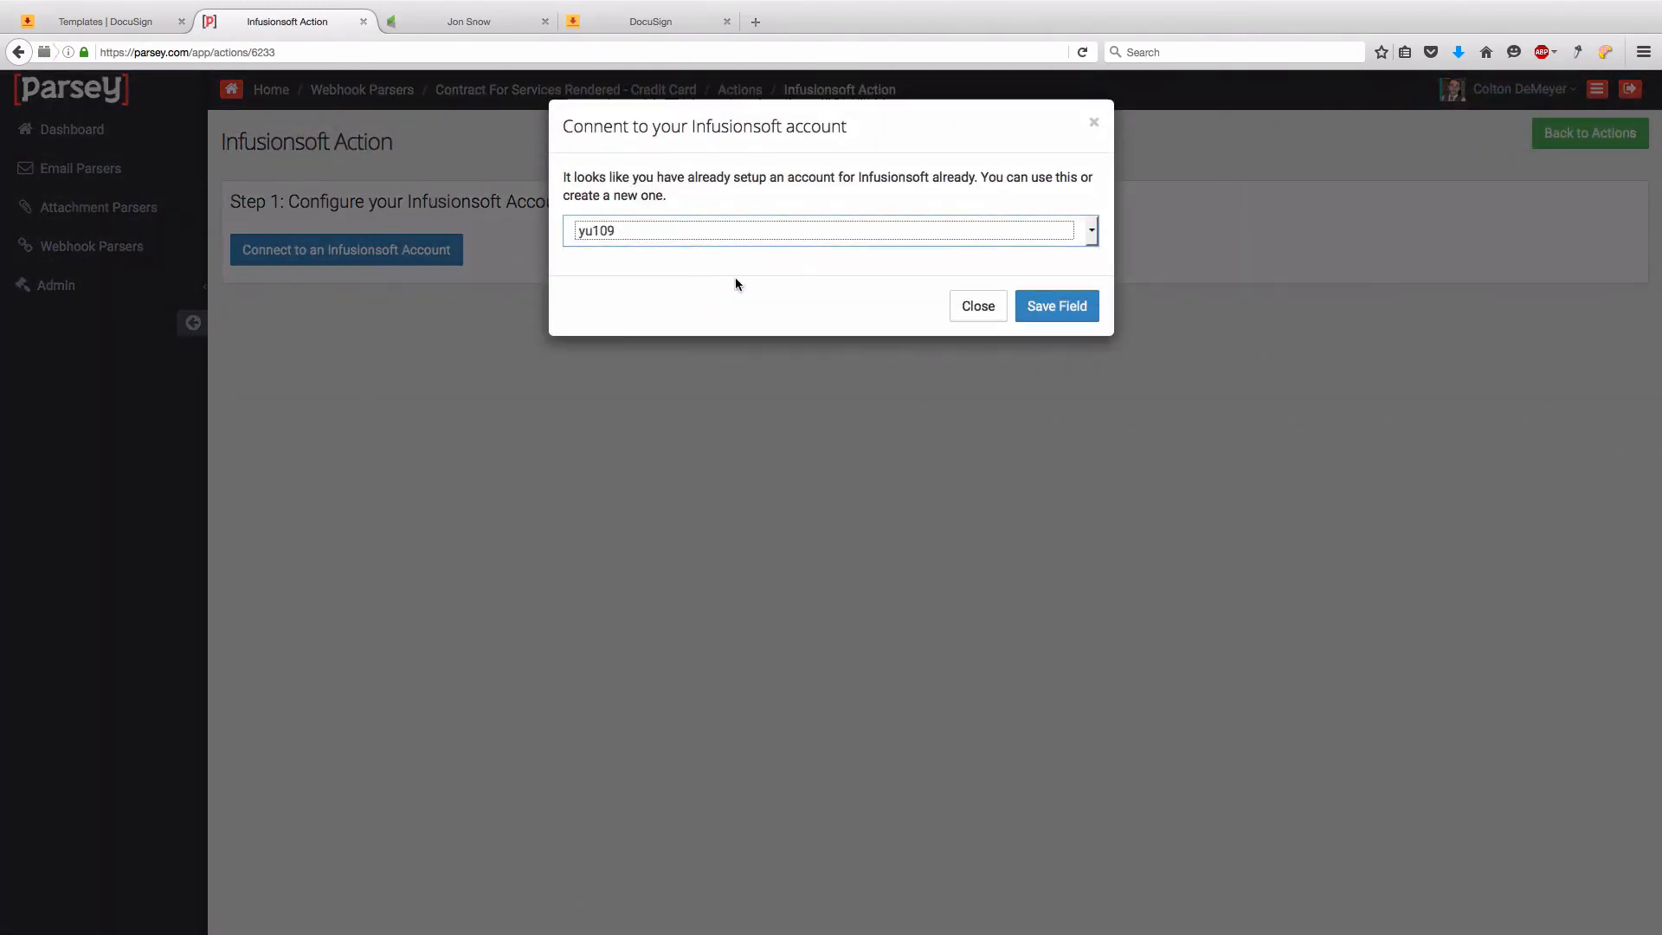
pyautogui.click(1053, 308)
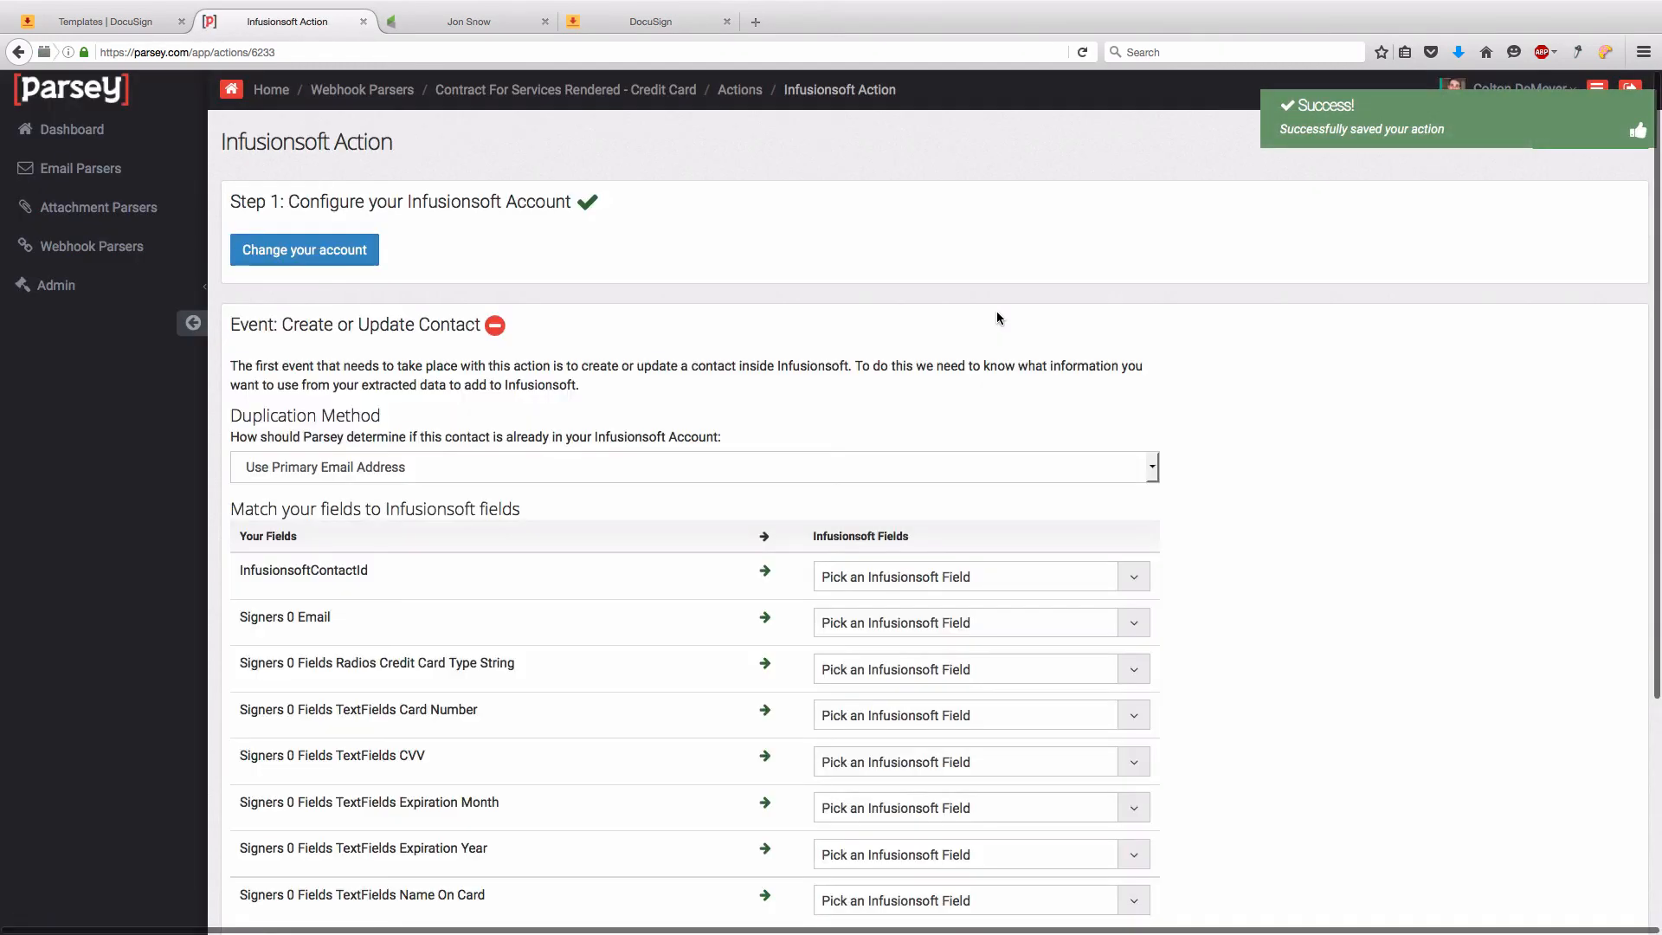
# - Match contacts by provided Contact Id from InfusionsoftContactId and save the contact settings
pyautogui.scroll(-2, 560, 304)
pyautogui.click(327, 316)
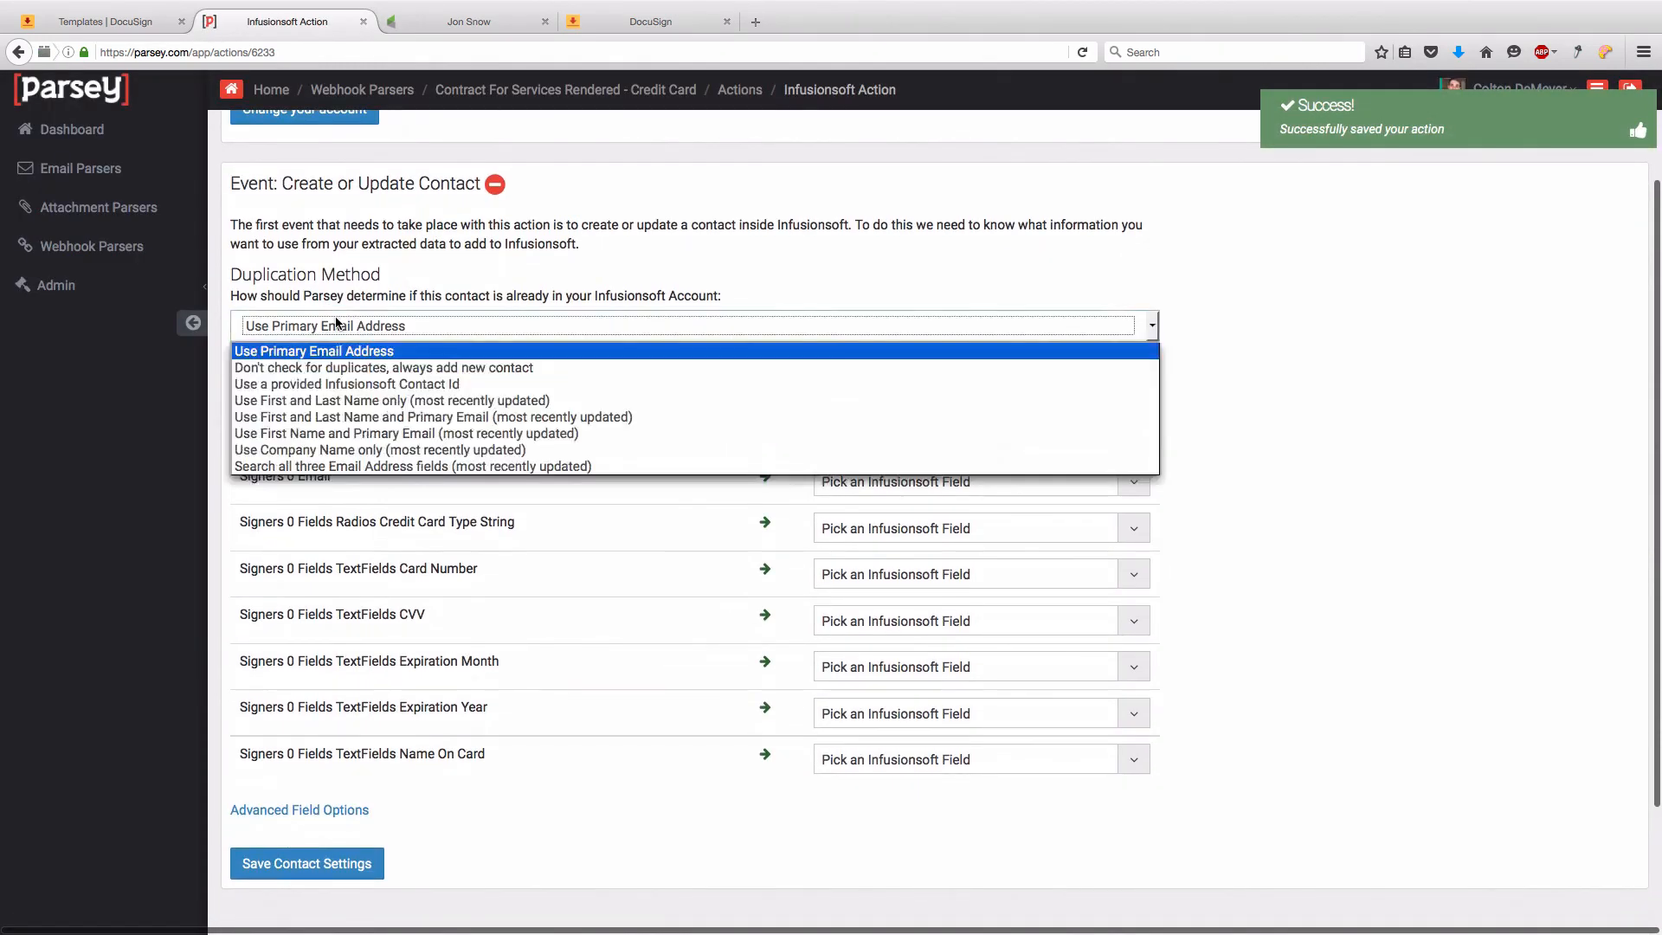
pyautogui.click(333, 321)
pyautogui.click(337, 325)
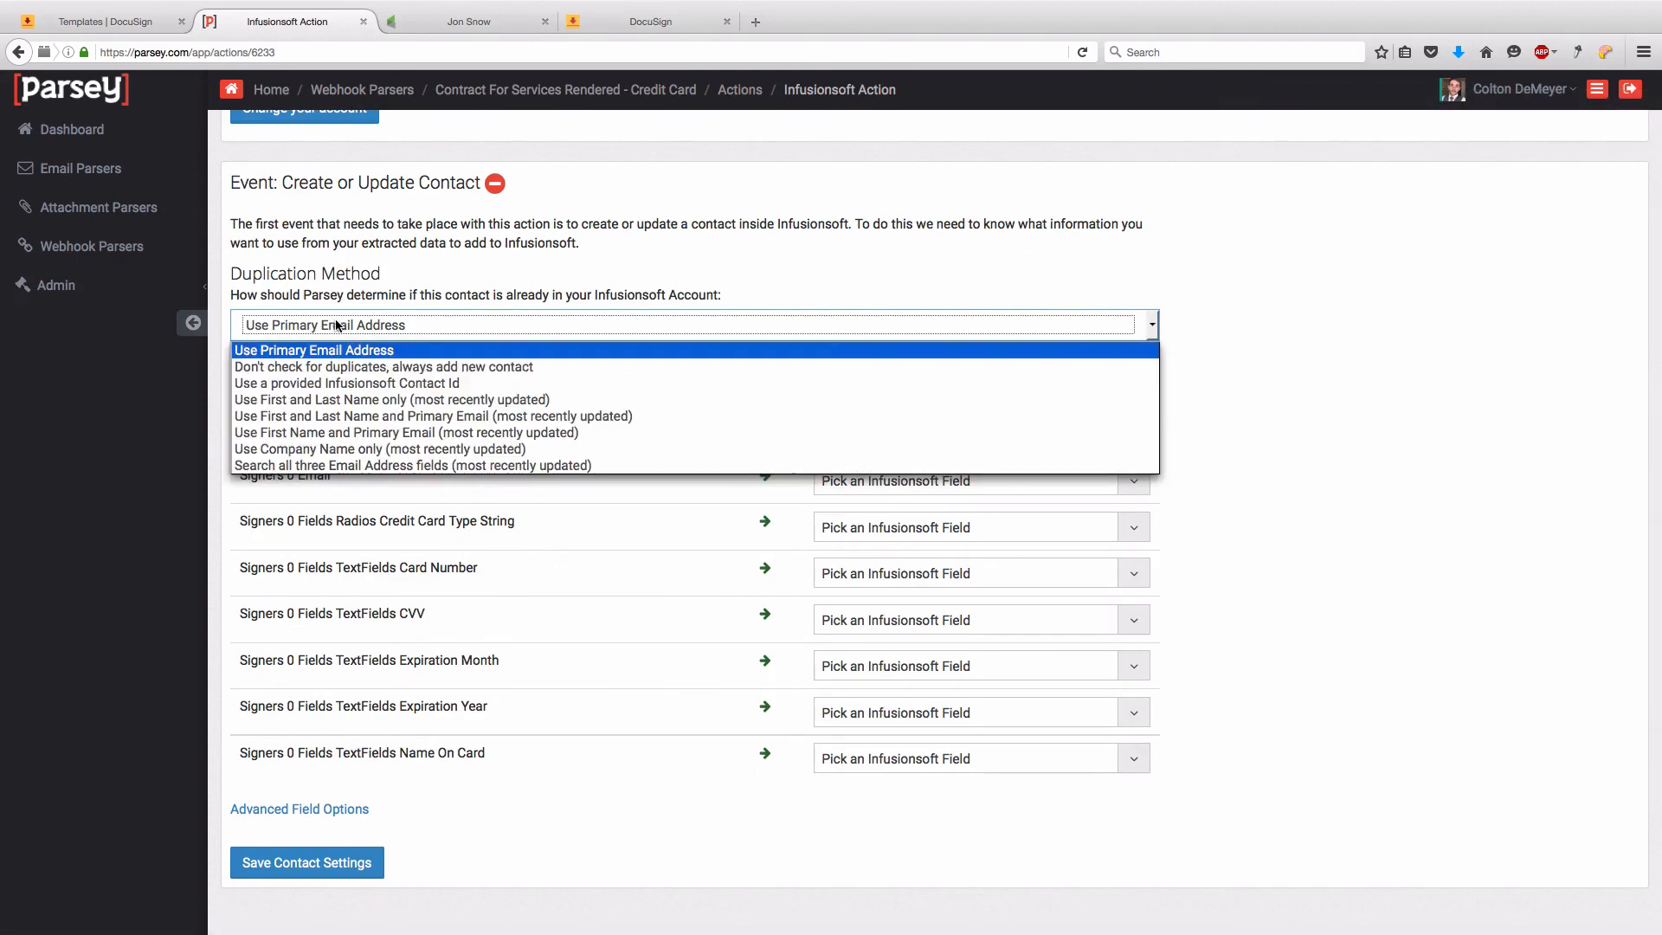
pyautogui.click(362, 384)
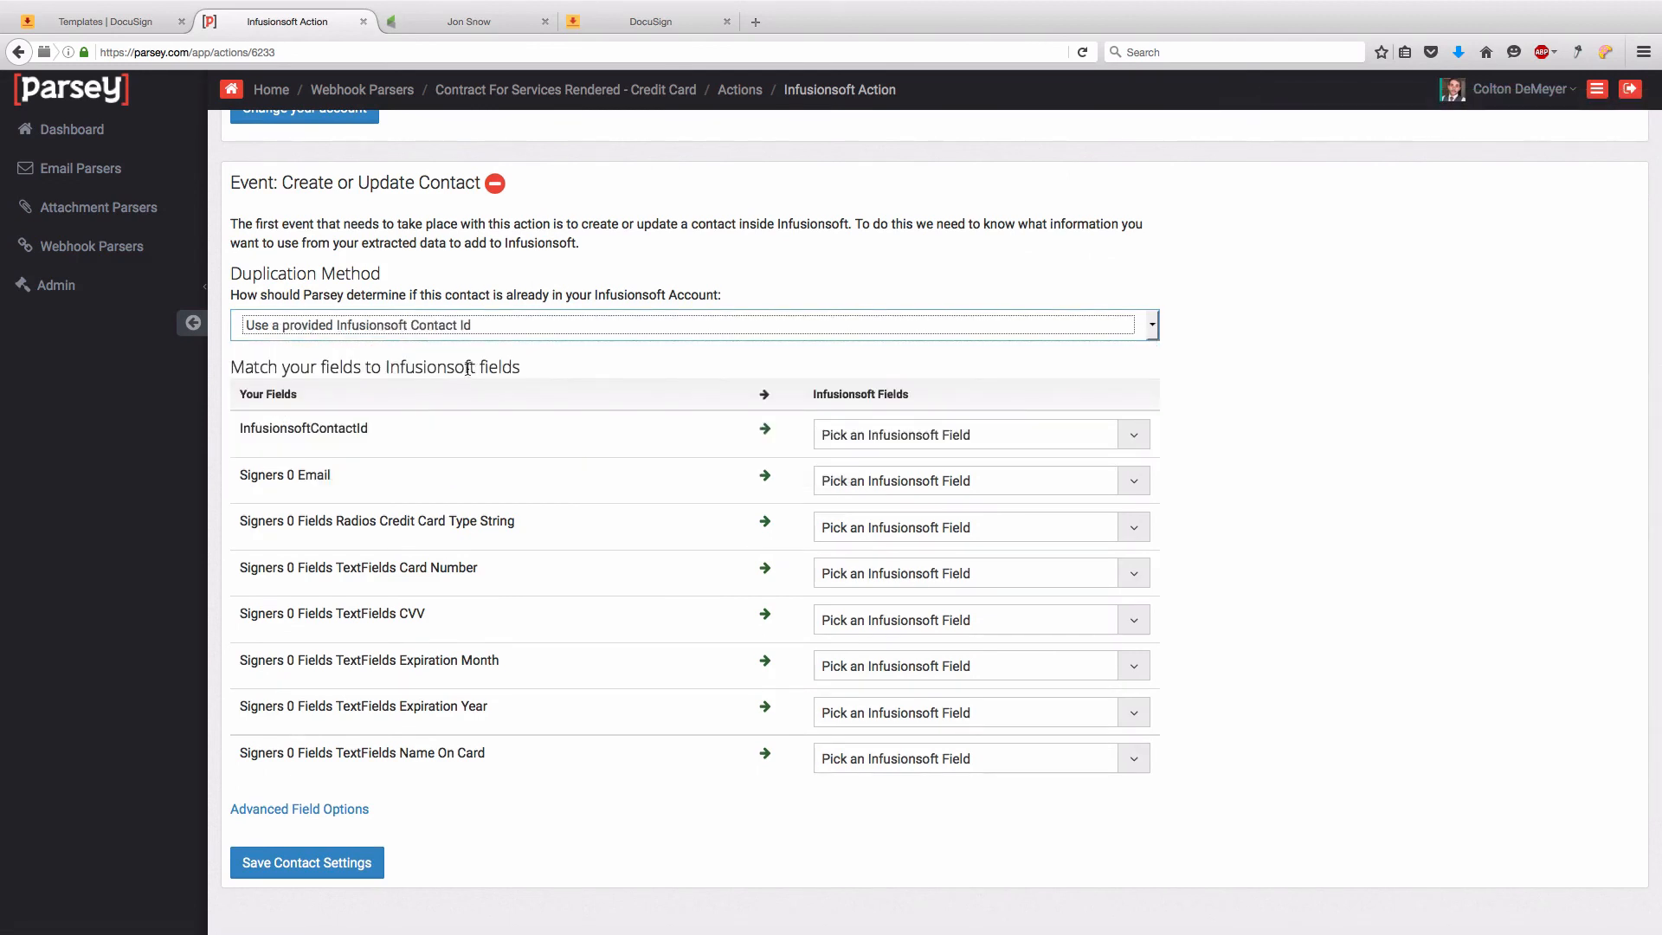
pyautogui.click(876, 444)
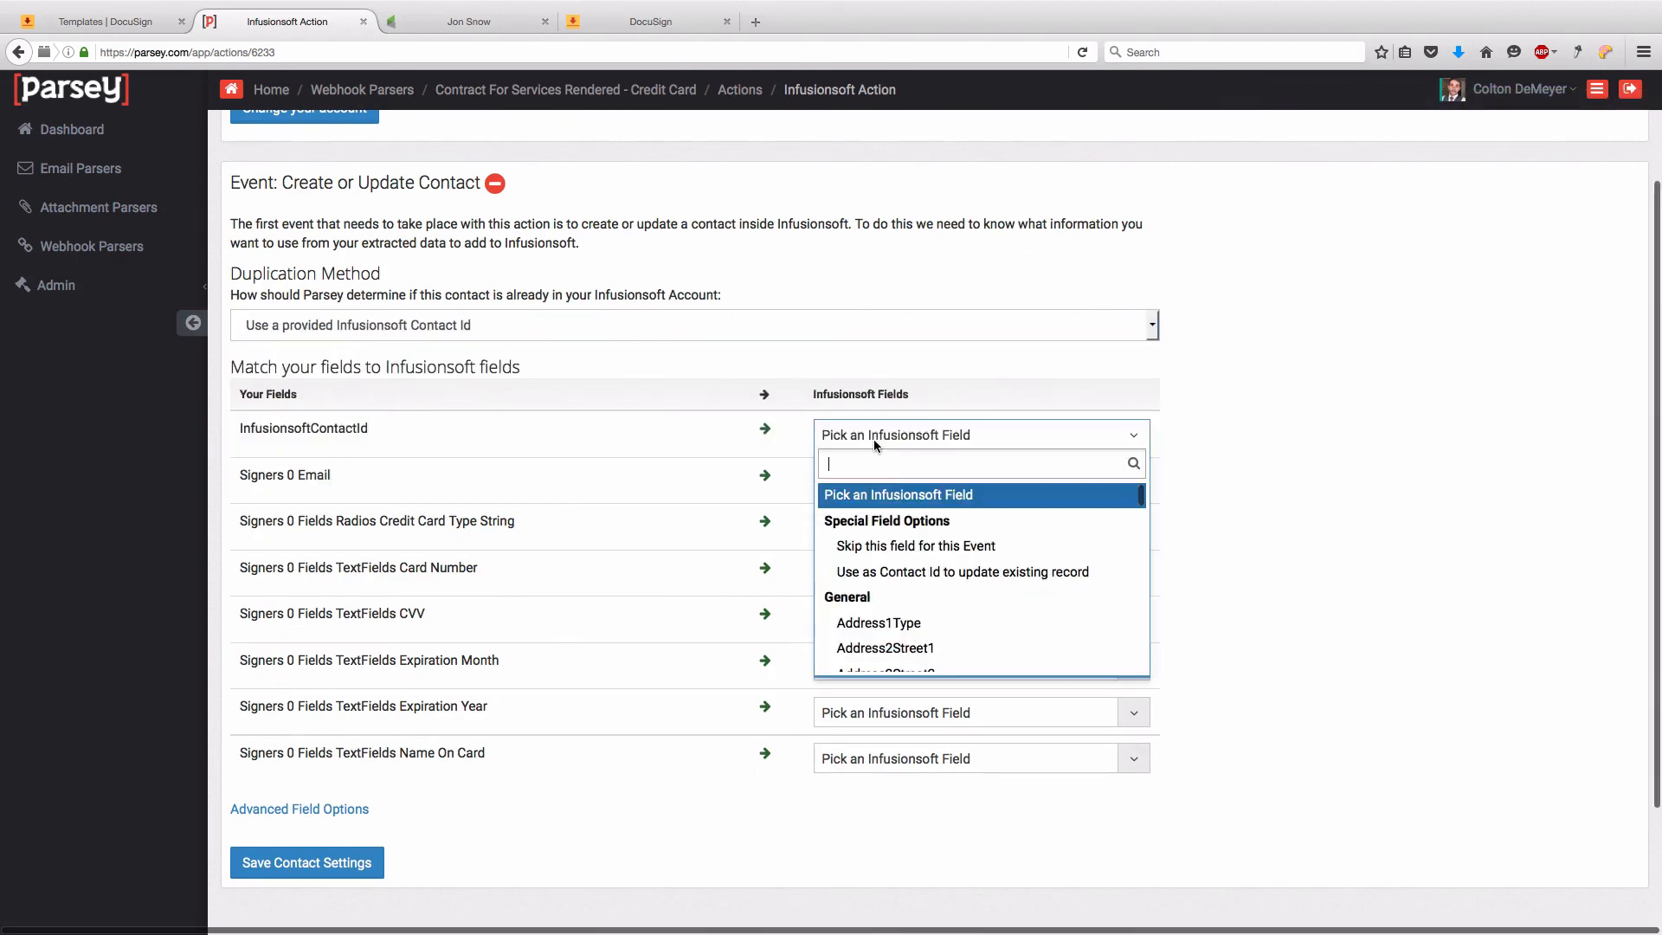
pyautogui.click(909, 574)
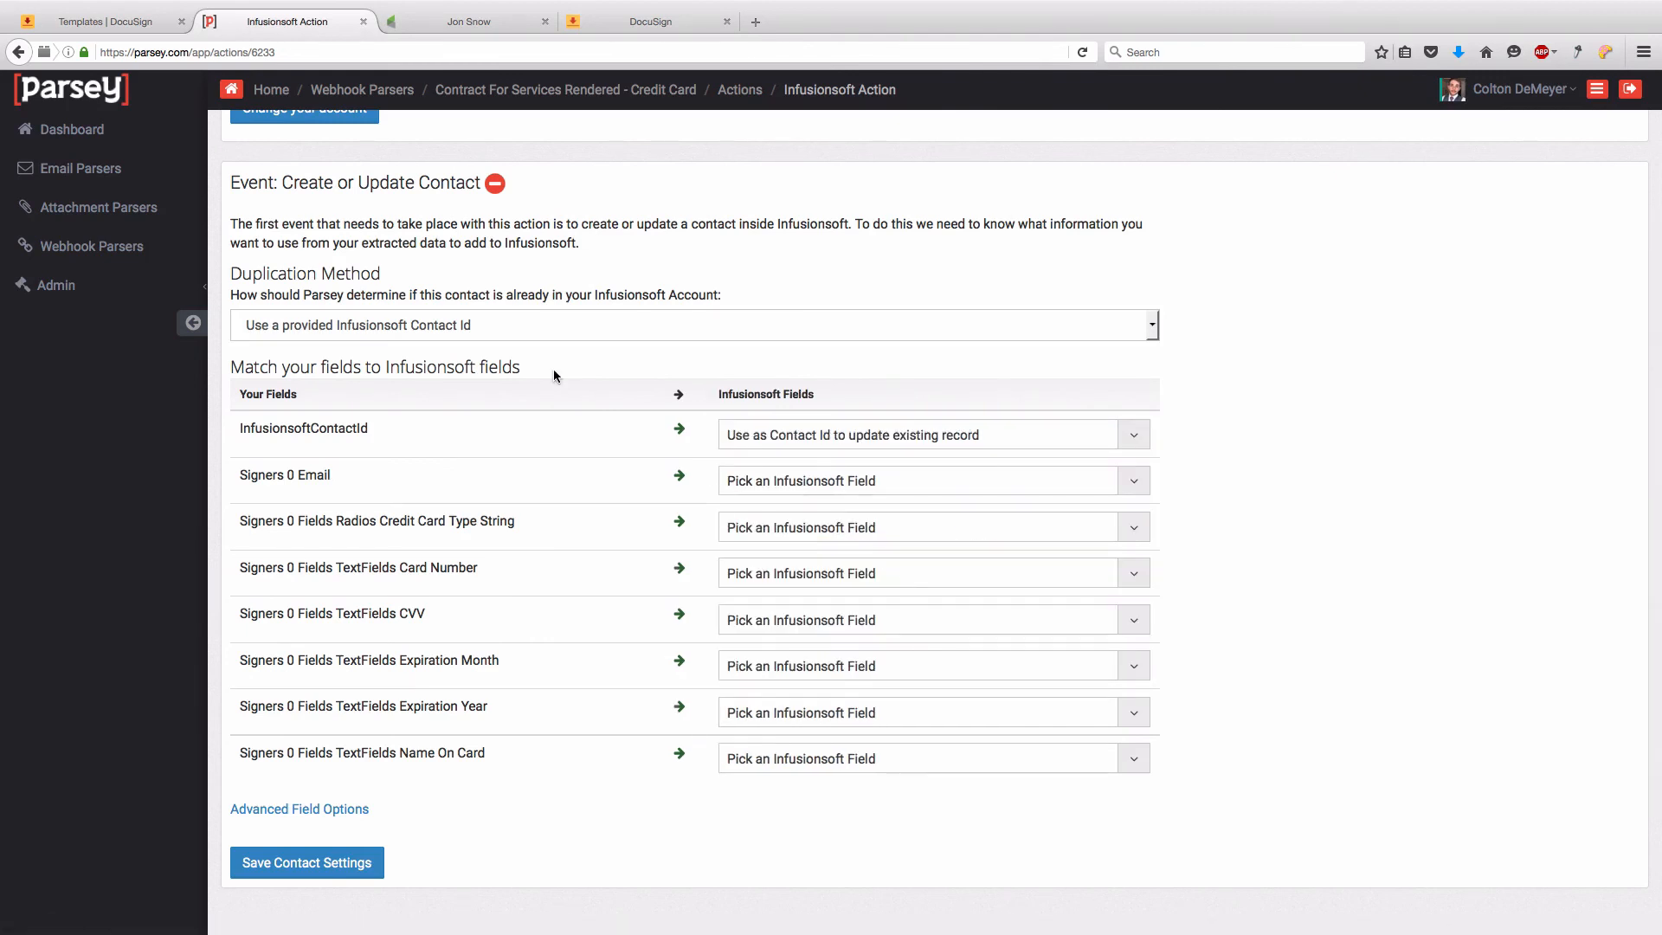
pyautogui.scroll(-3, 566, 502)
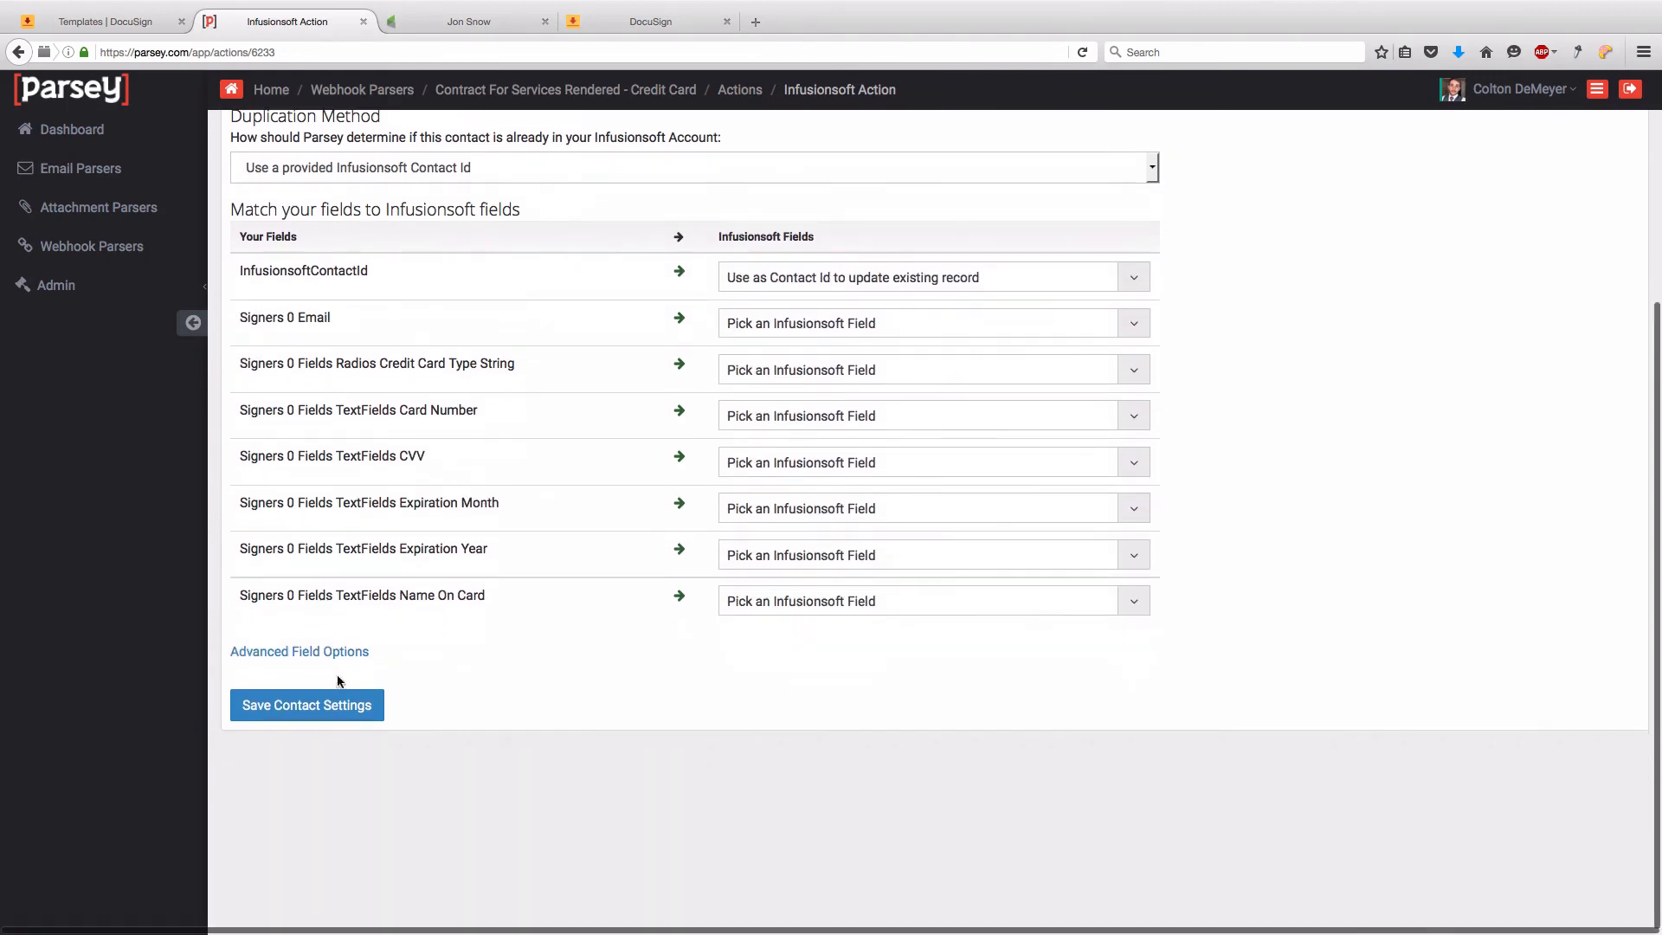
pyautogui.click(336, 712)
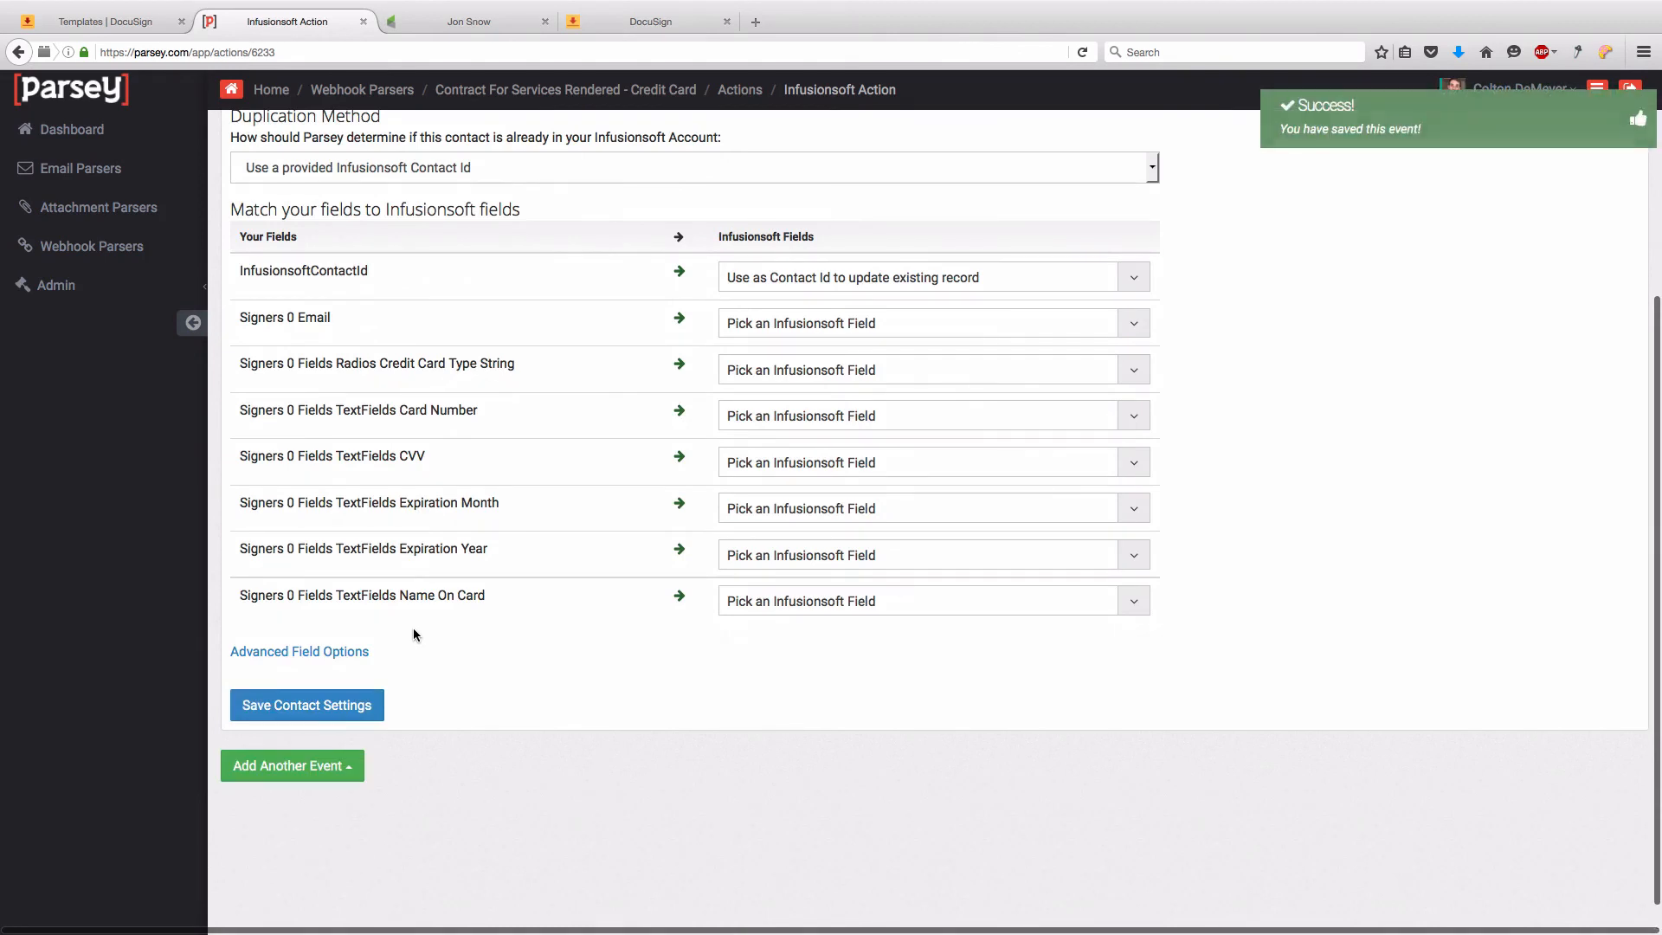
pyautogui.scroll(-1, 429, 618)
# - Add a Create or Update Credit Card event filtered to Credit Card Type String starting with 'Visa,'
pyautogui.click(342, 724)
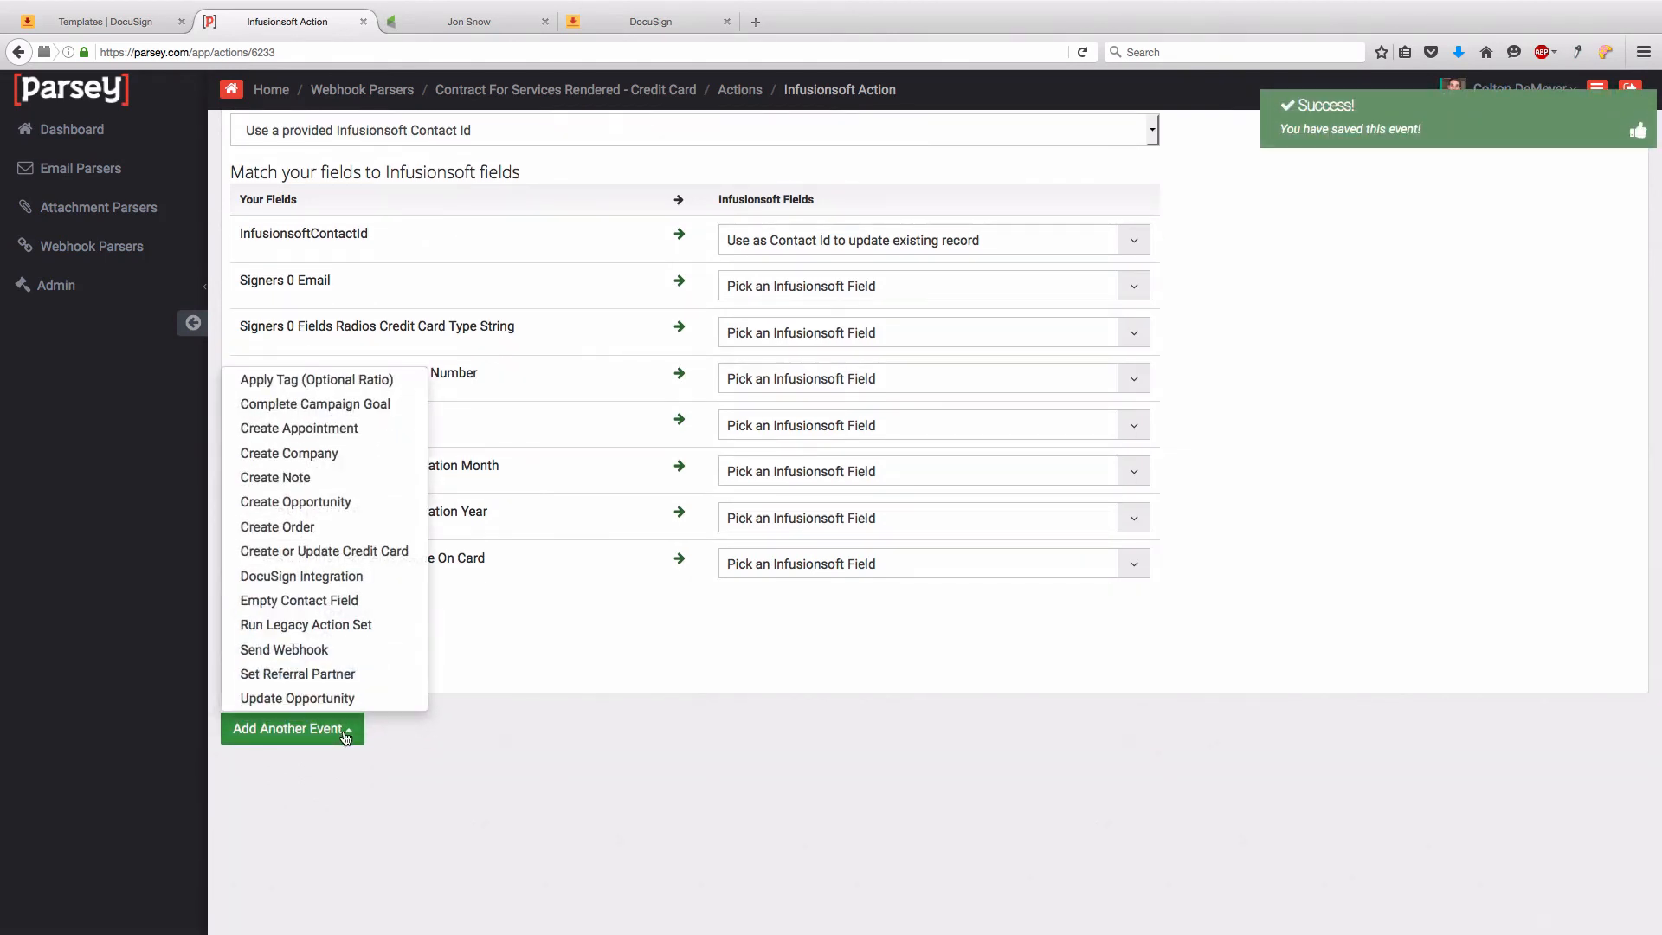
pyautogui.click(338, 551)
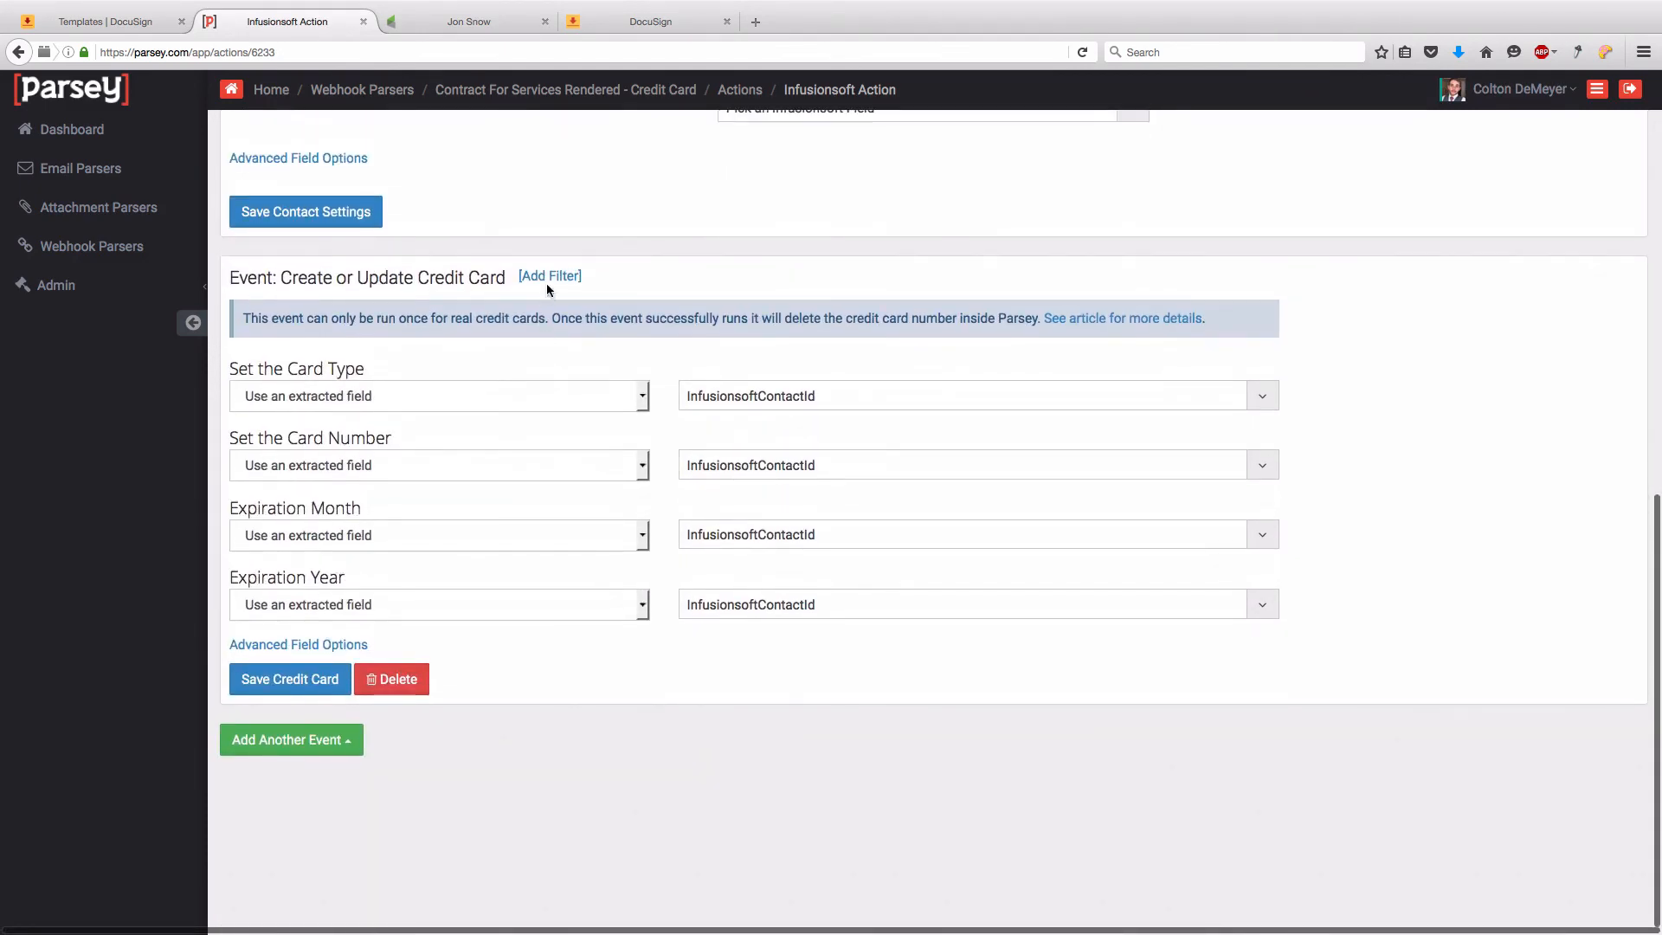
pyautogui.click(547, 277)
pyautogui.click(365, 195)
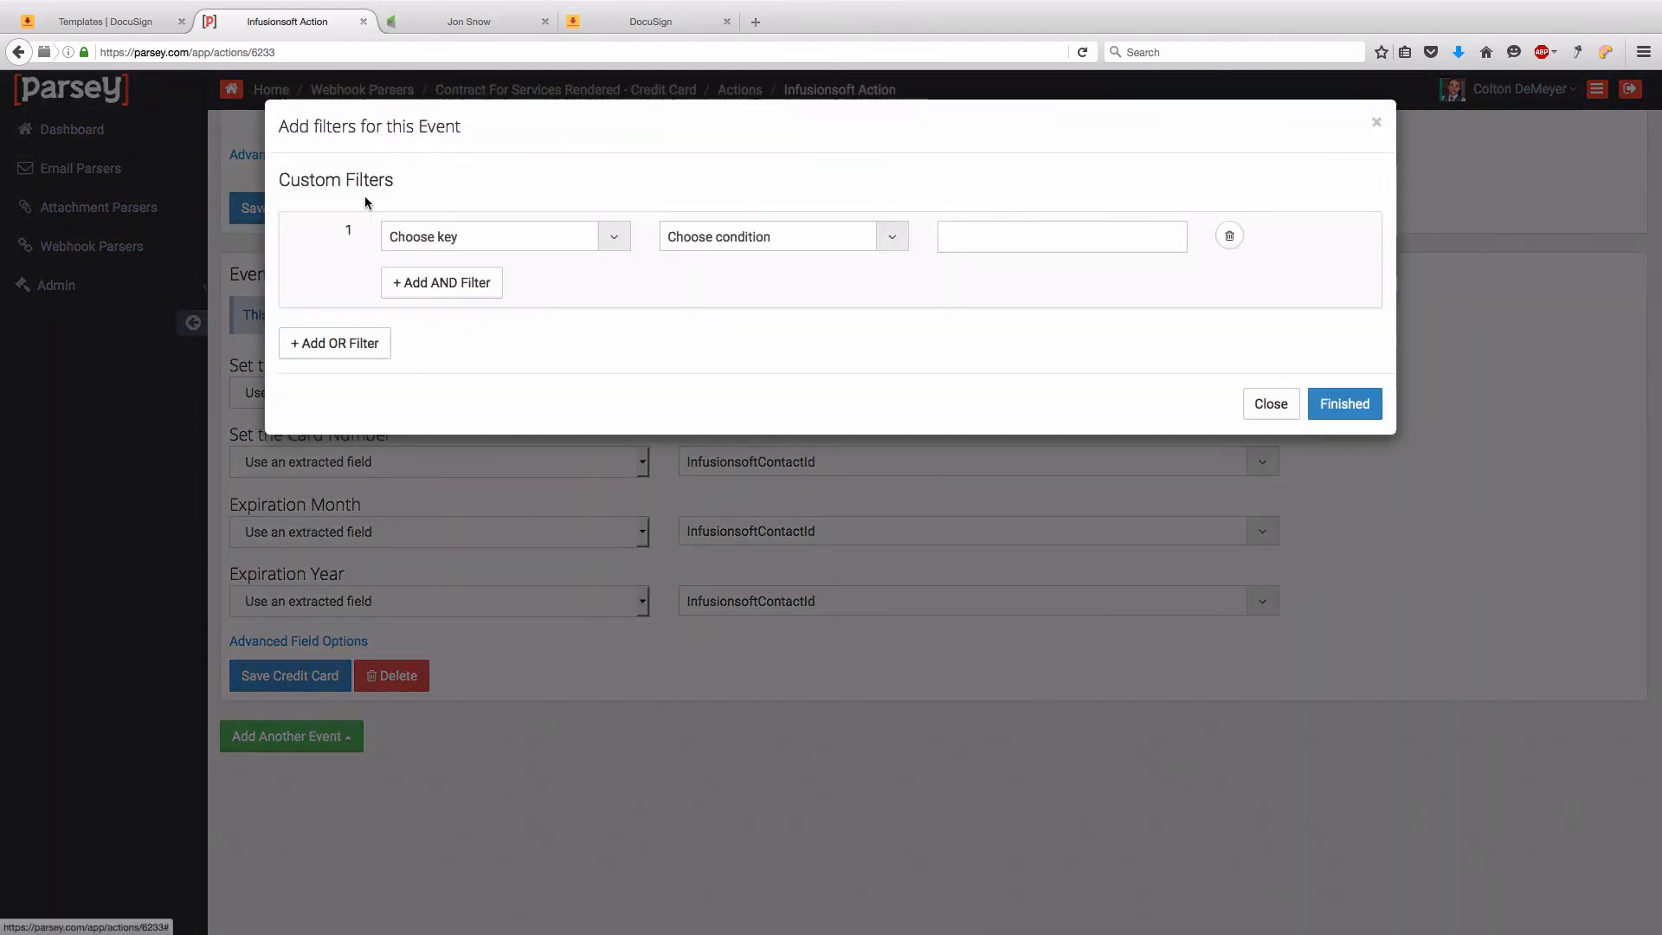
pyautogui.click(412, 230)
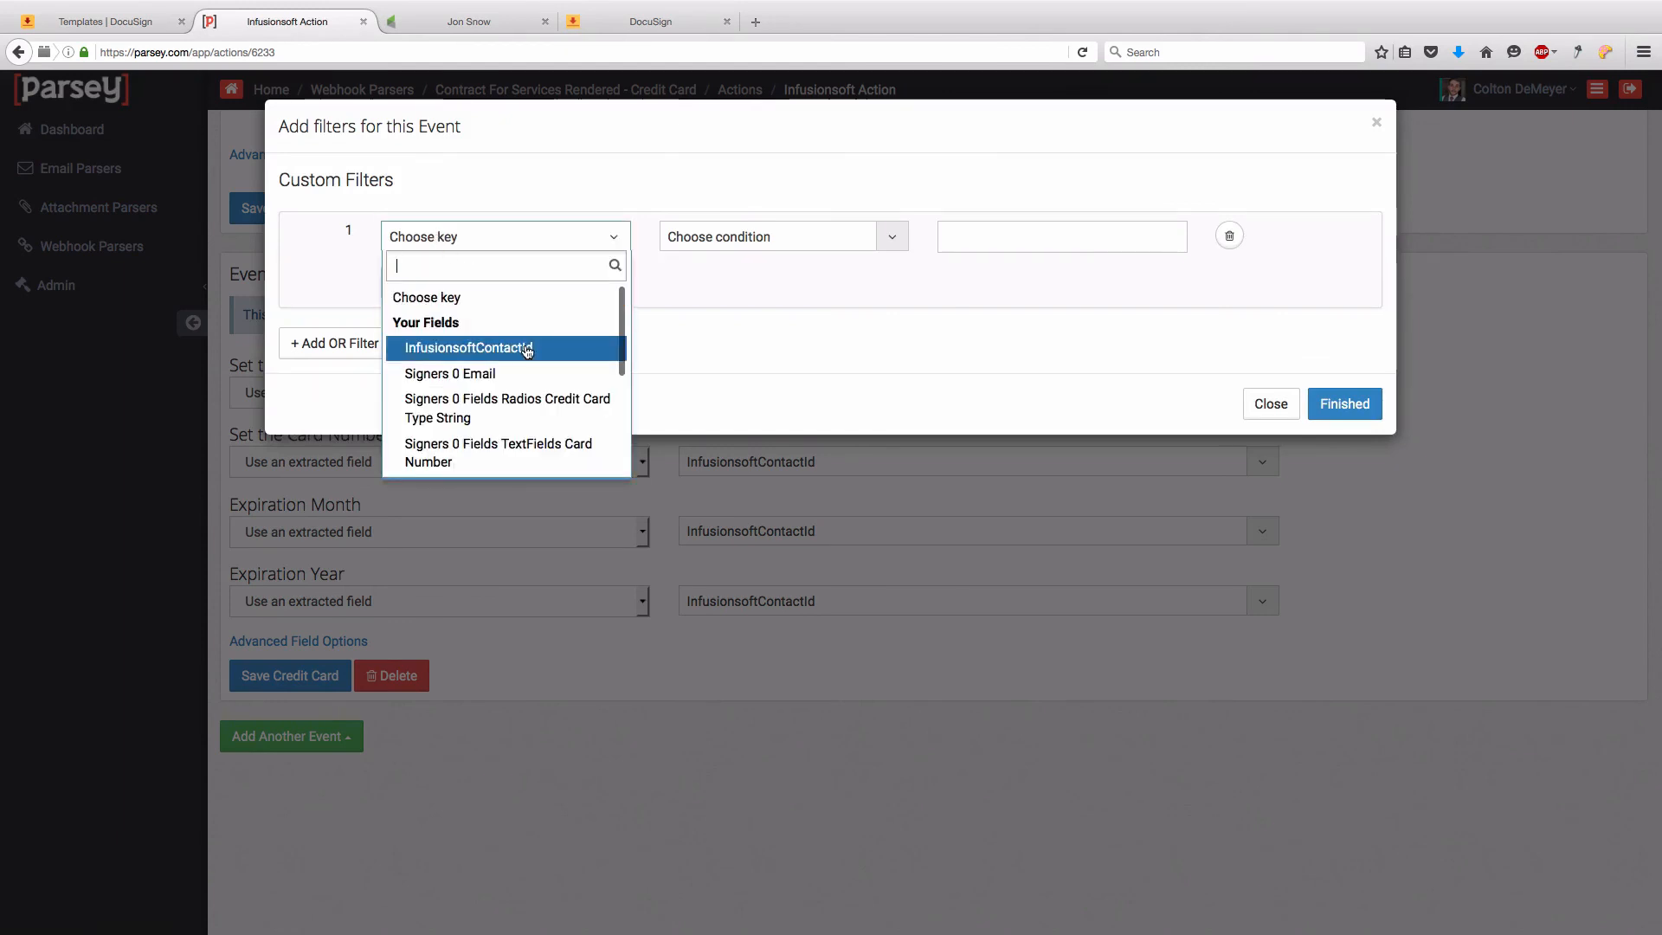
pyautogui.click(472, 420)
pyautogui.click(710, 238)
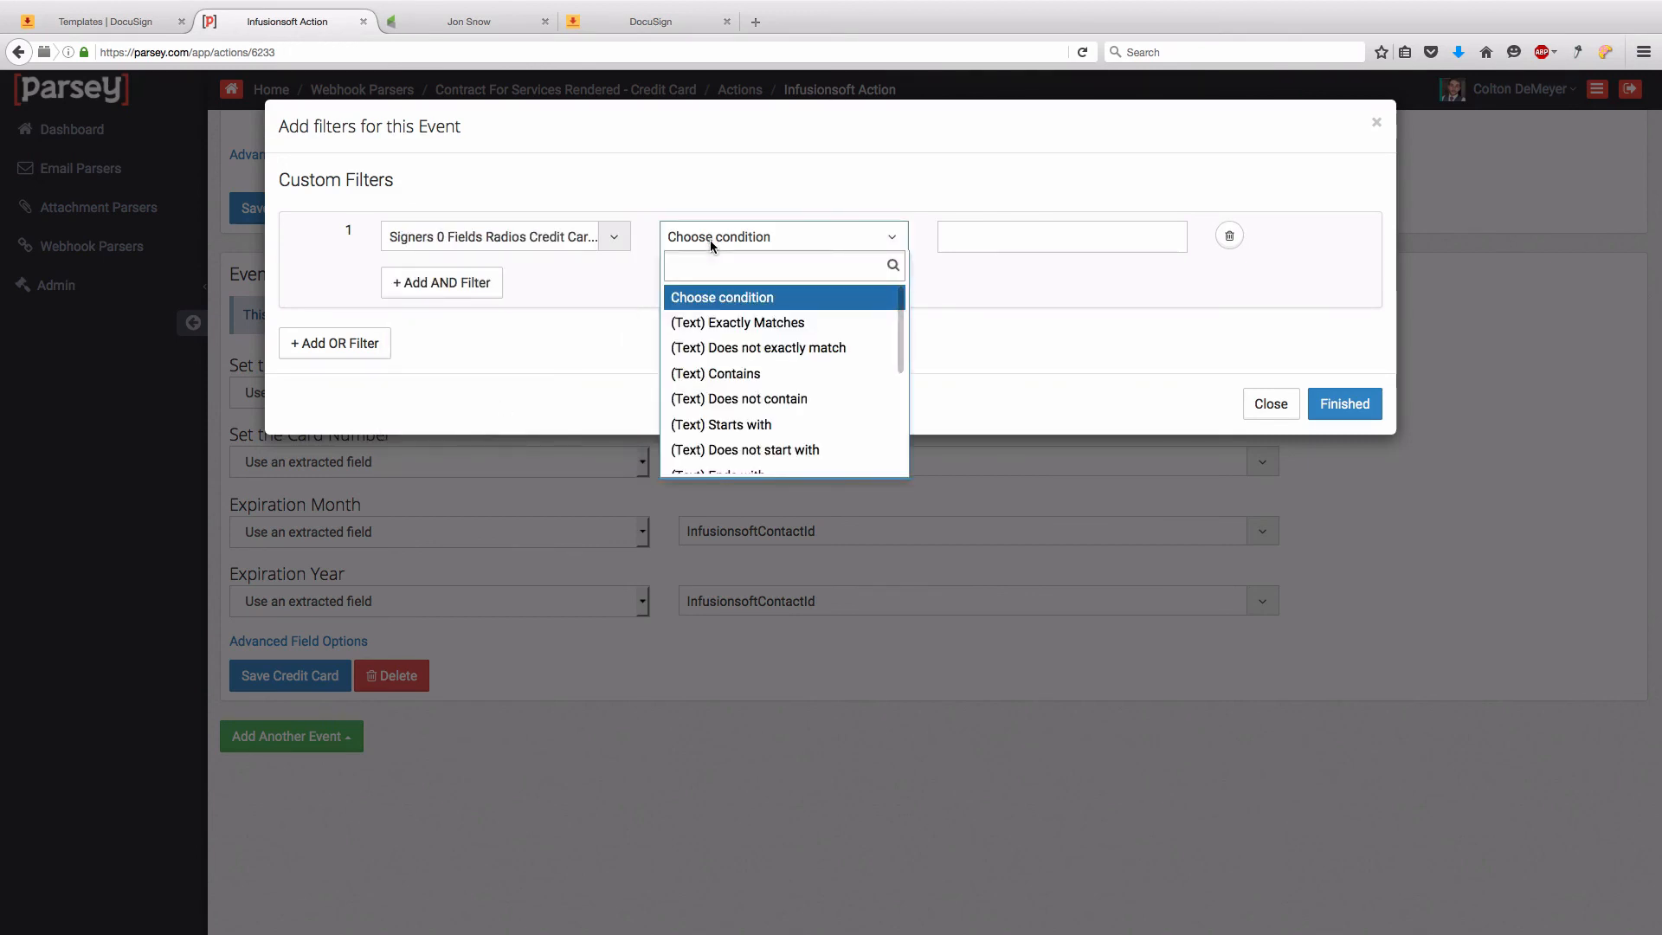
pyautogui.click(762, 424)
pyautogui.click(1033, 236)
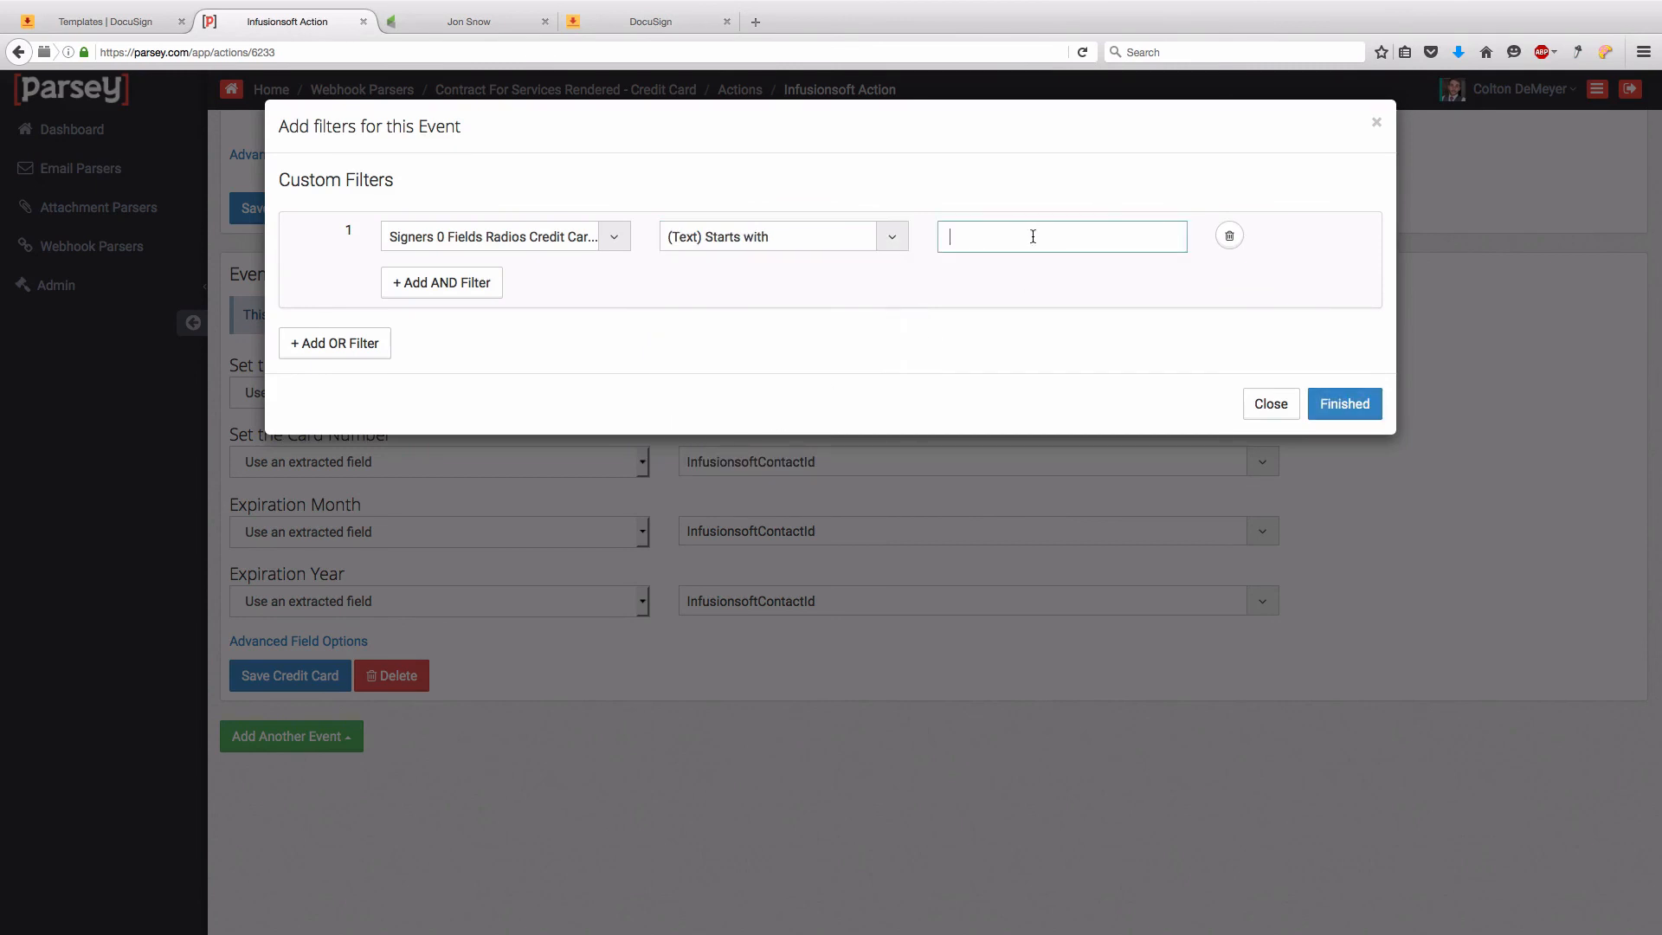
pyautogui.write('Visa,')
pyautogui.click(1329, 406)
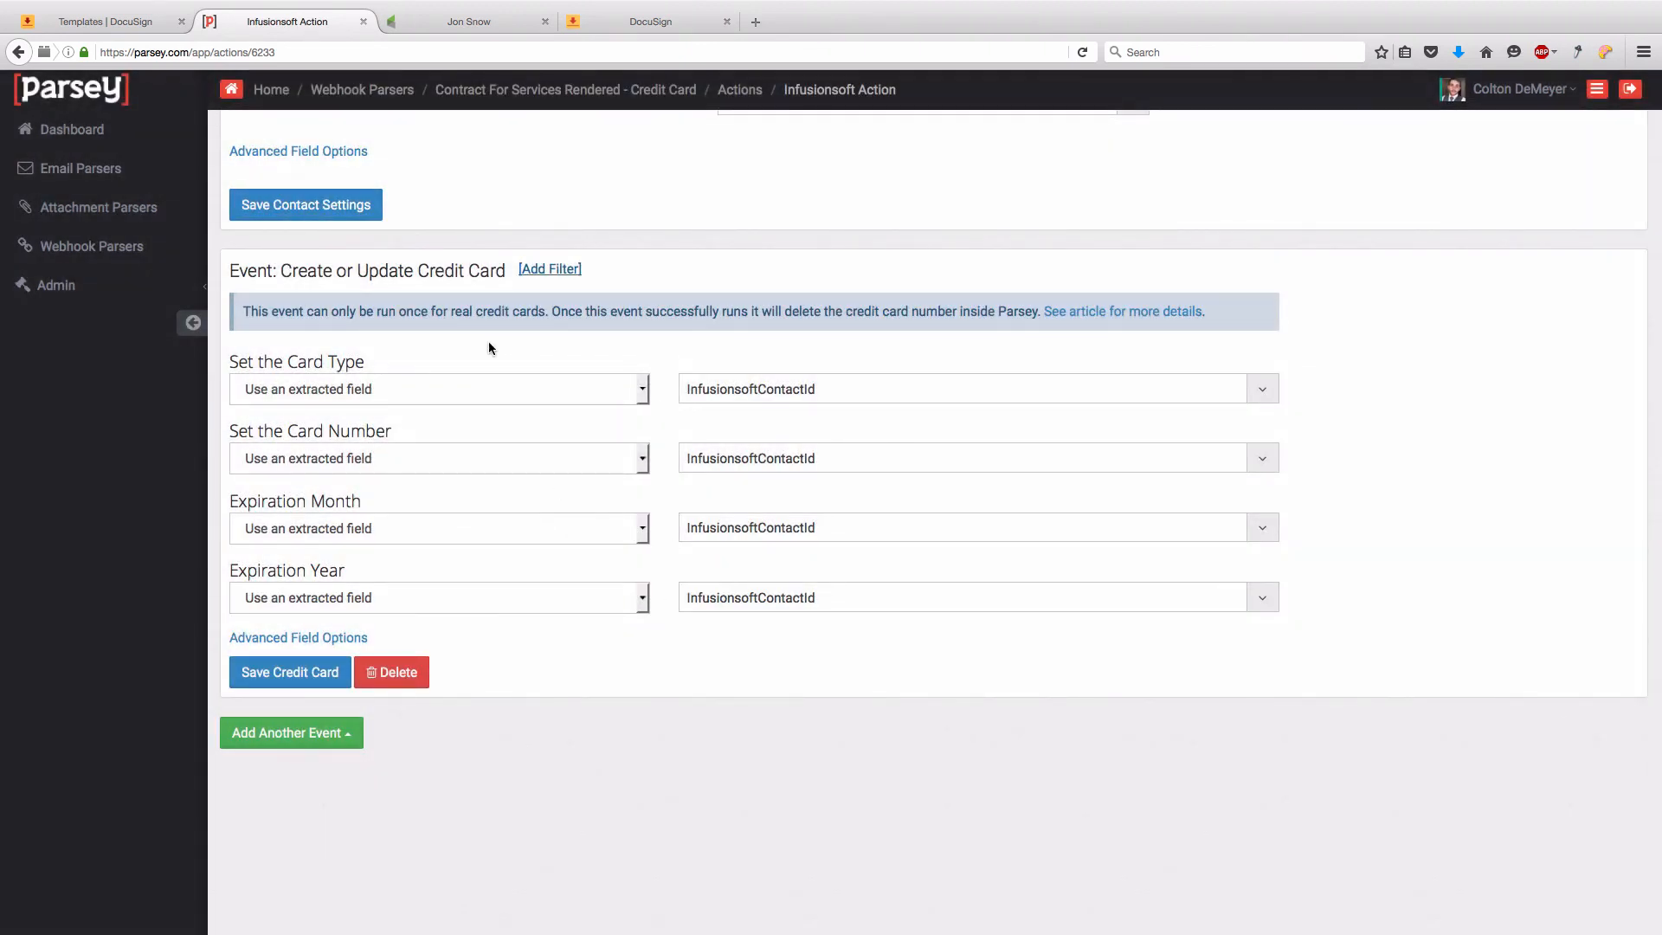
# - Set the card type manually to Visa
pyautogui.click(388, 389)
pyautogui.click(380, 414)
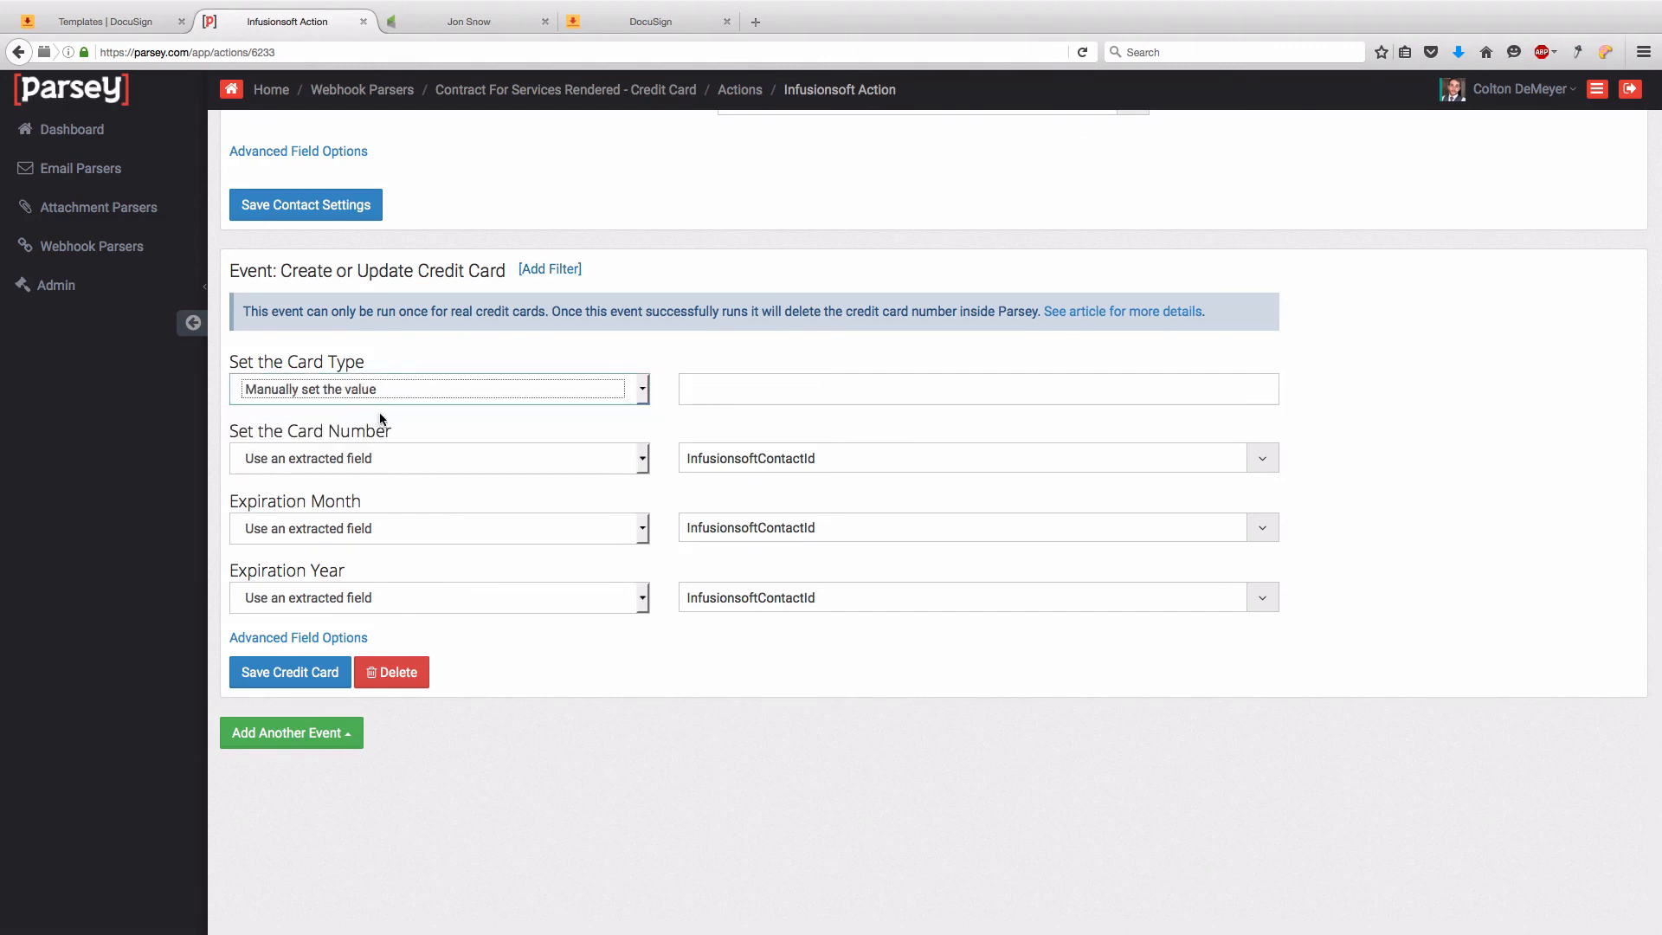
pyautogui.click(742, 391)
pyautogui.write('Visa')
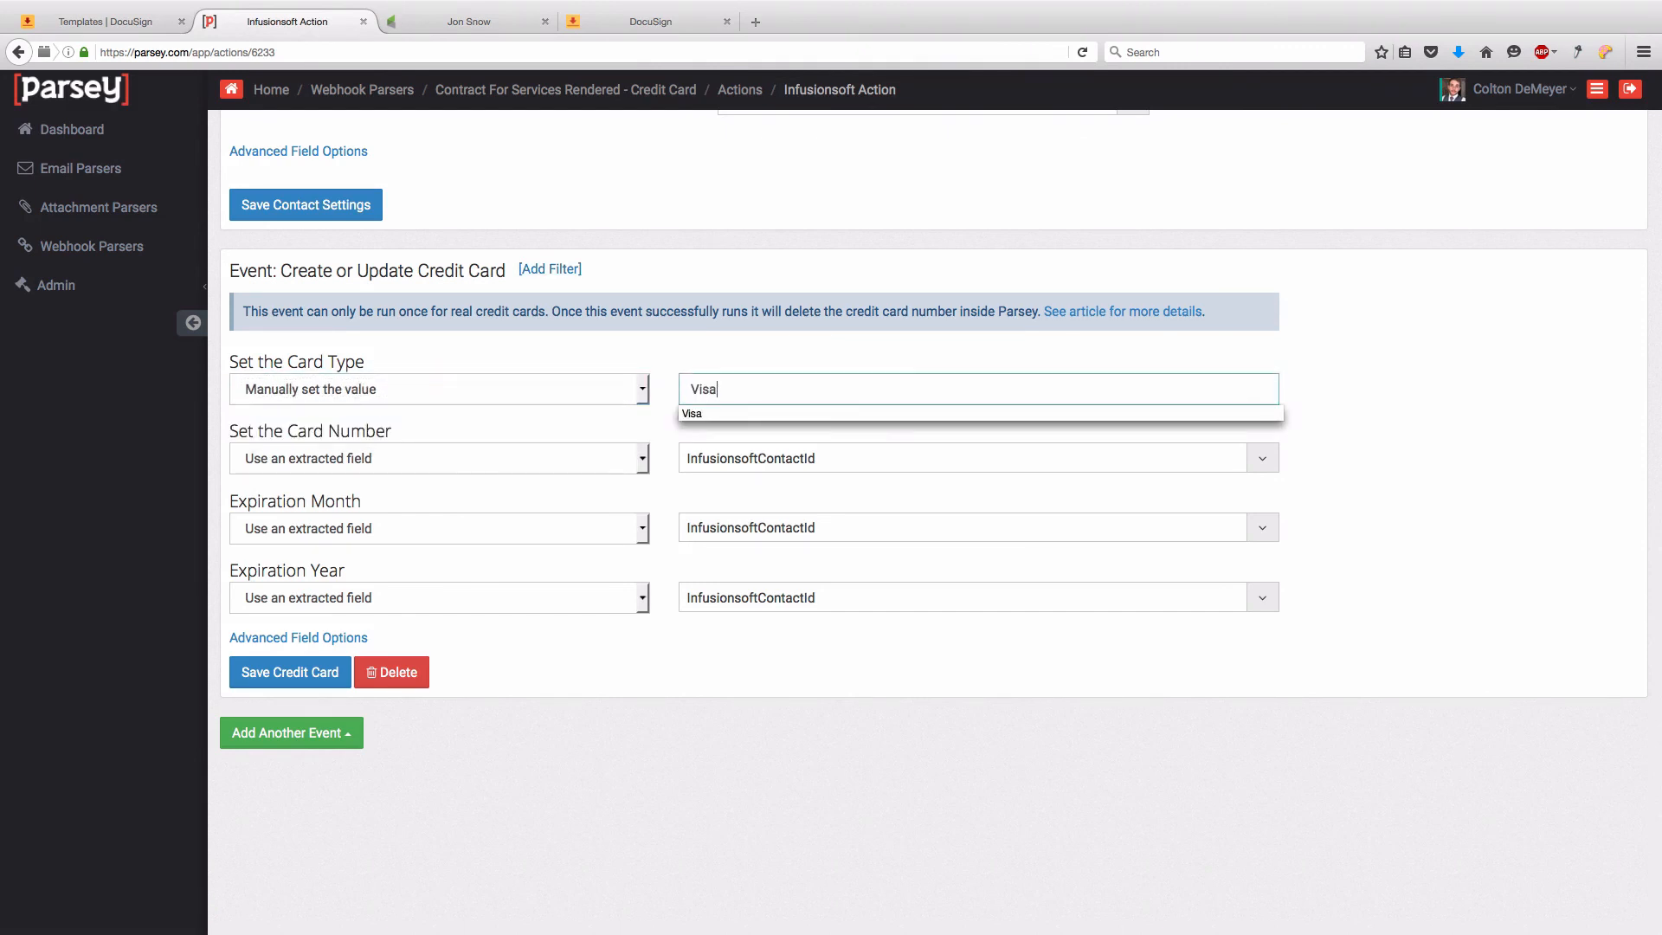
pyautogui.click(559, 419)
# - Map card number to Card Number, and both expiration month and year to Expiration Month
pyautogui.click(553, 458)
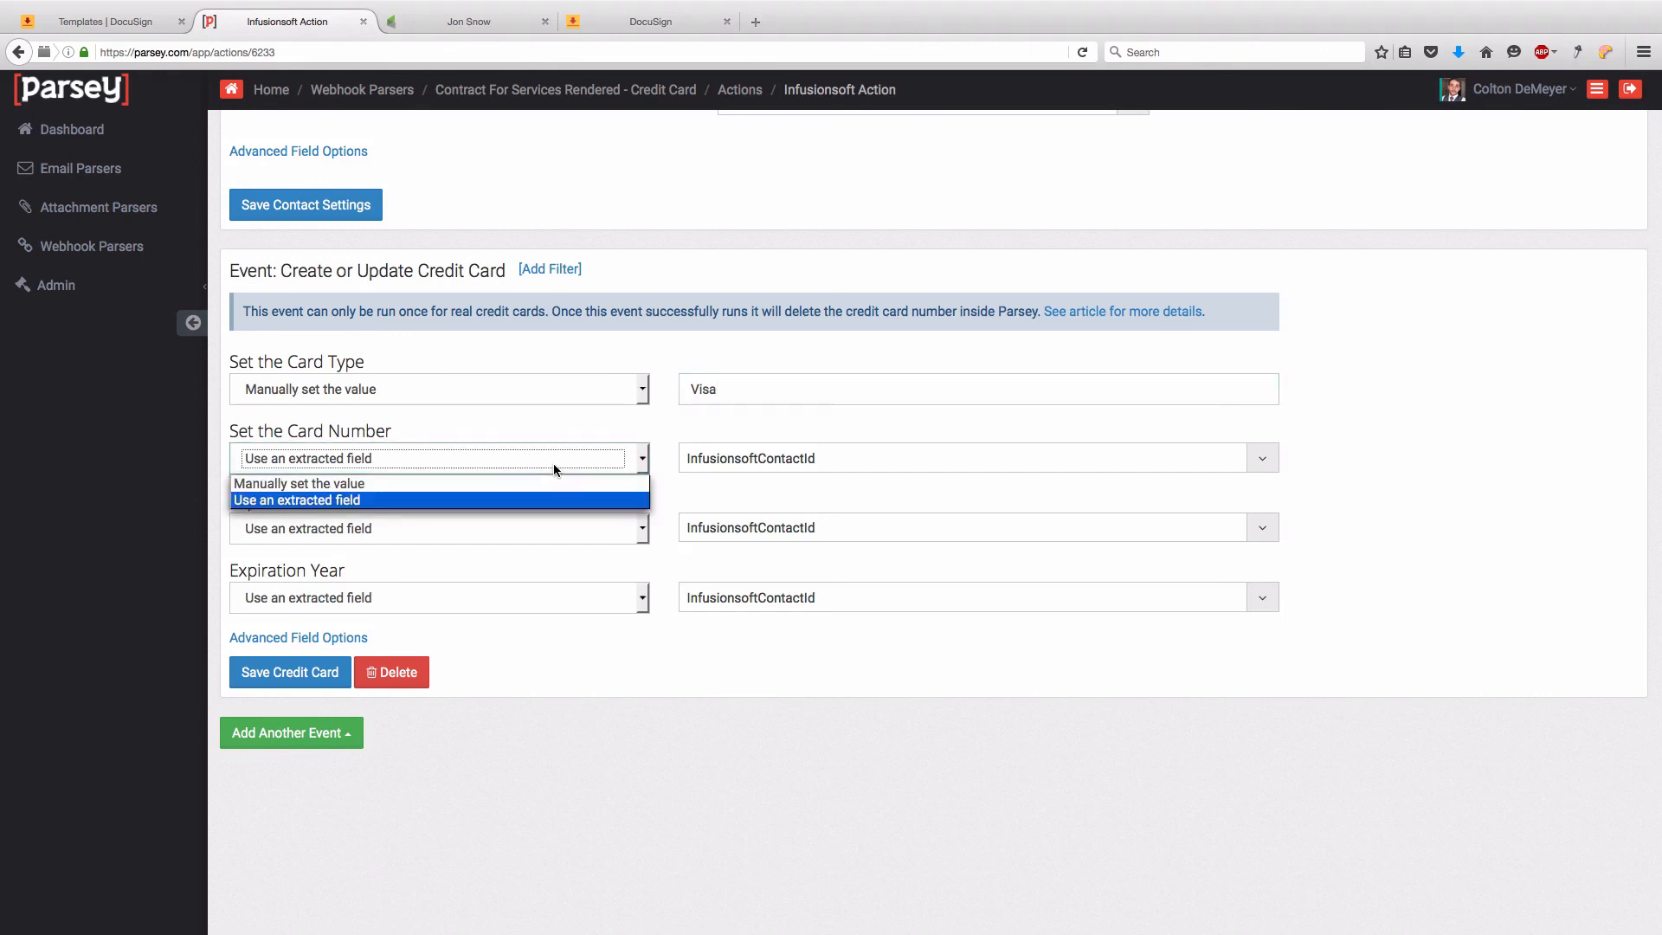
pyautogui.click(530, 500)
pyautogui.click(754, 458)
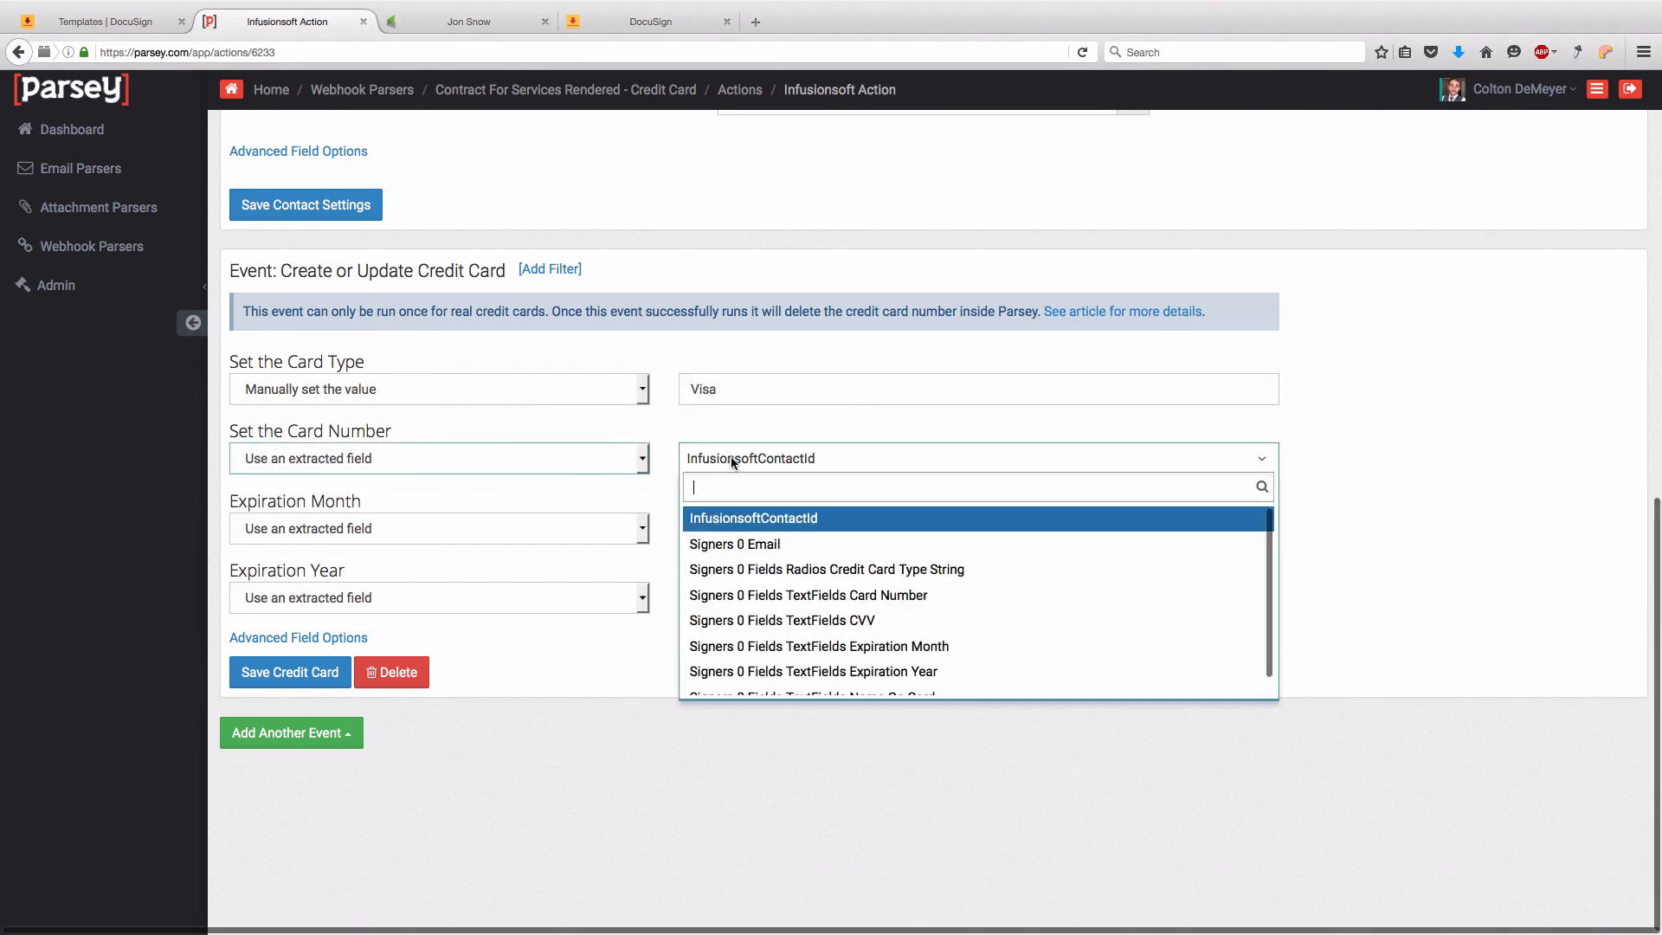
pyautogui.scroll(-1, 814, 567)
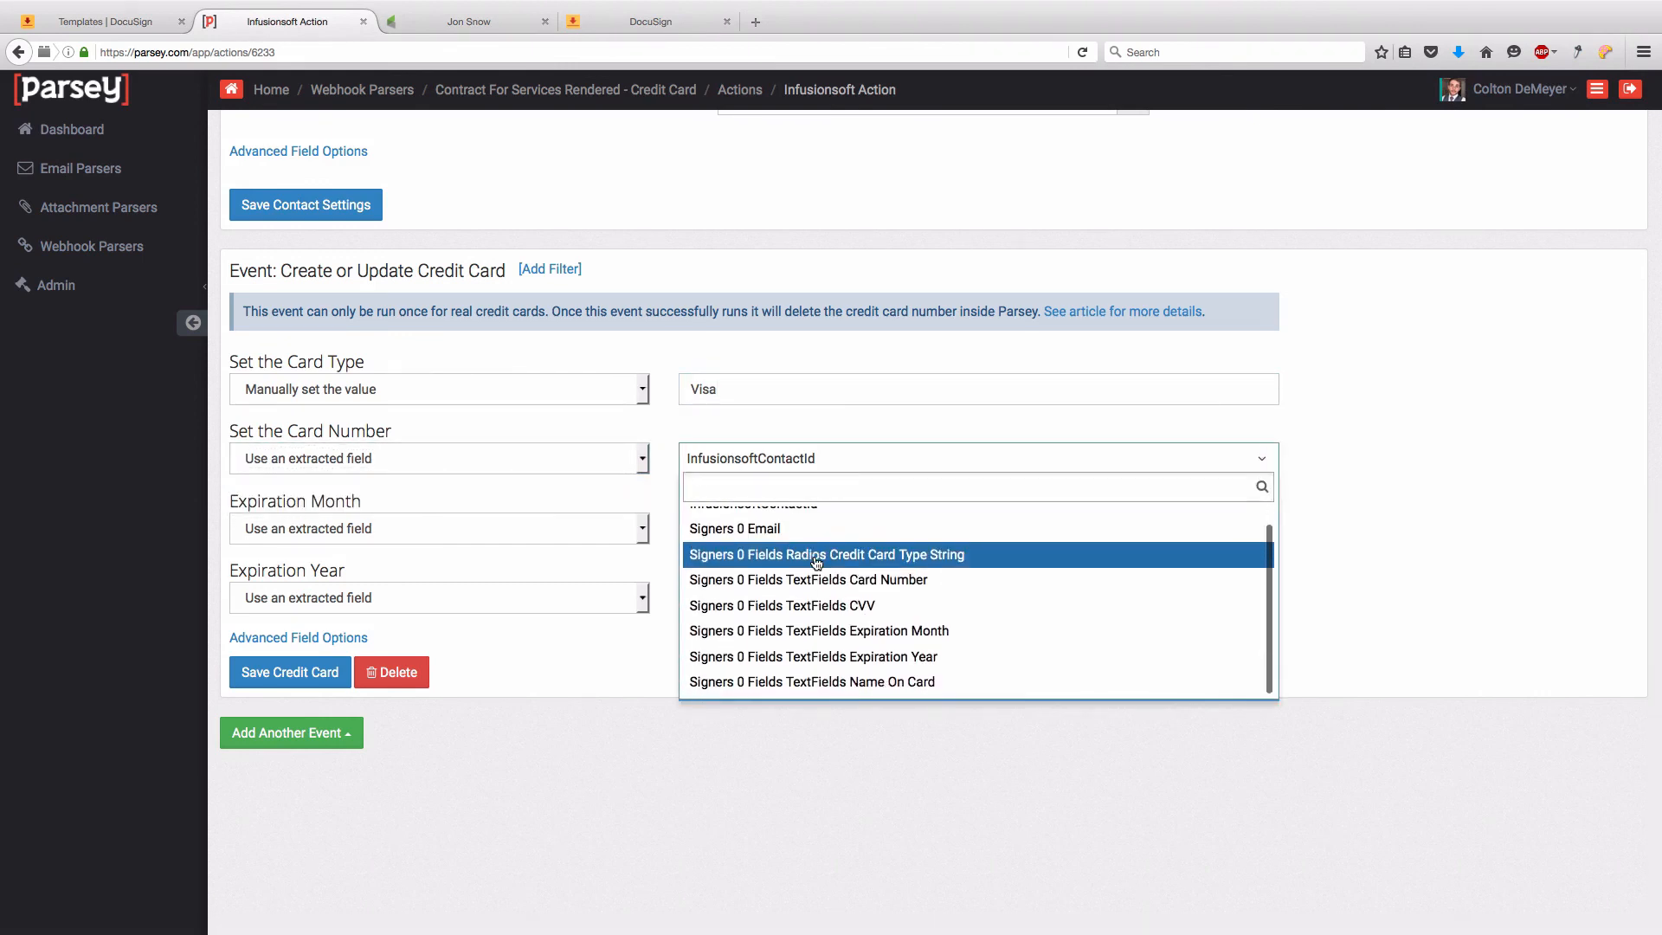
pyautogui.click(815, 582)
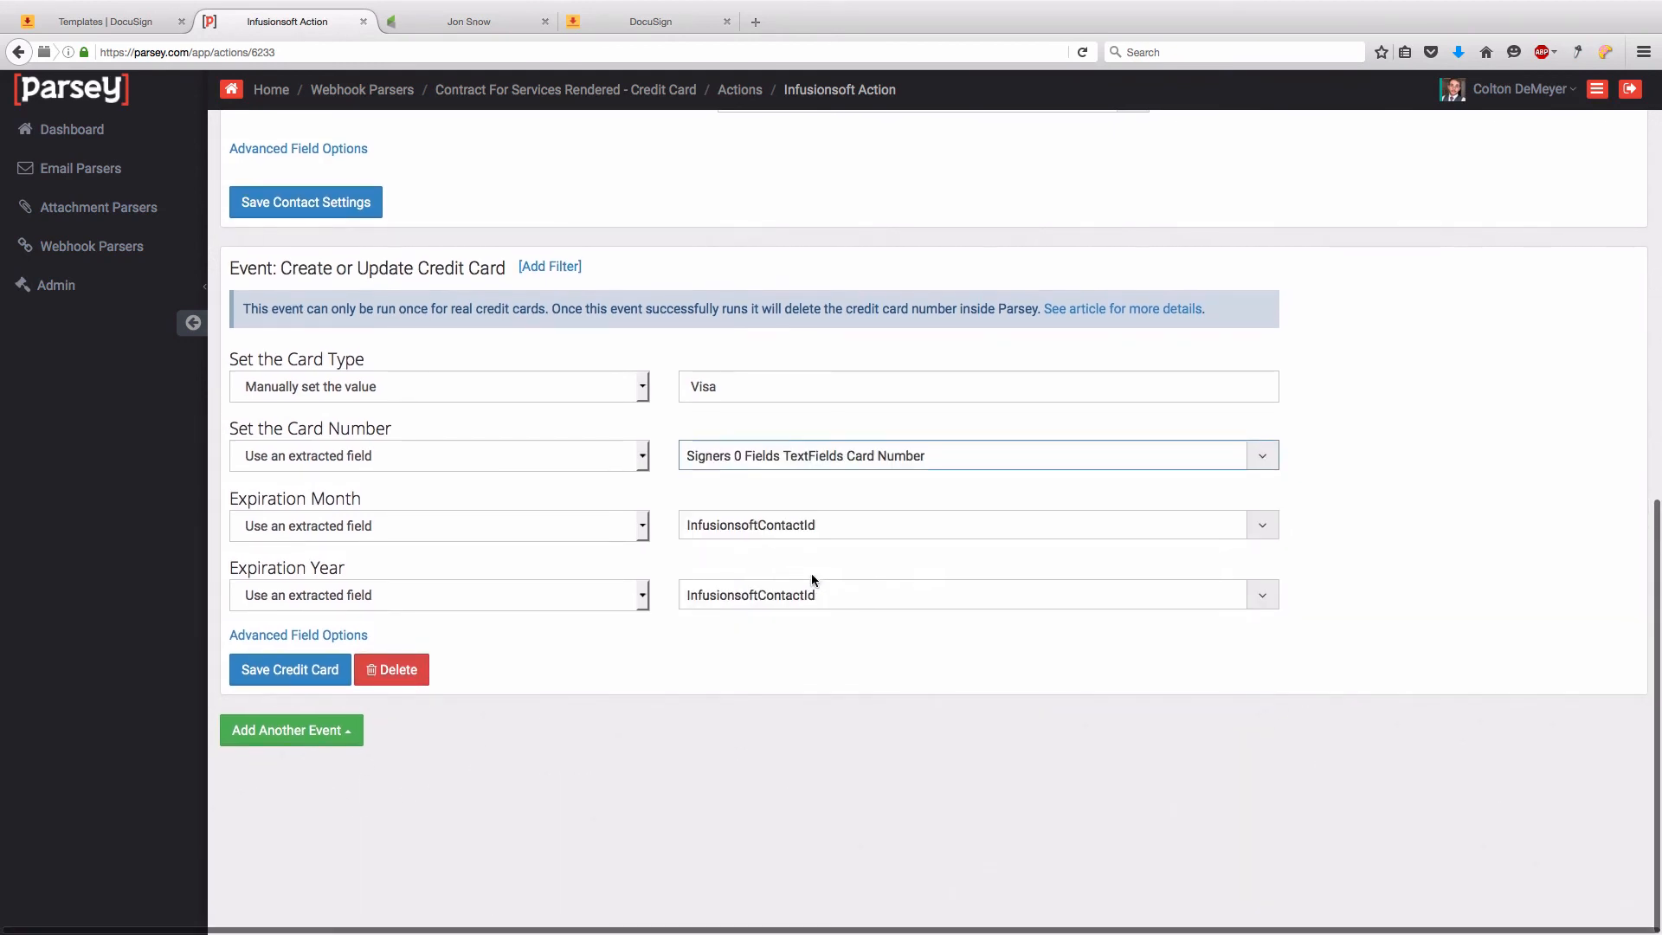
pyautogui.click(685, 529)
pyautogui.click(909, 705)
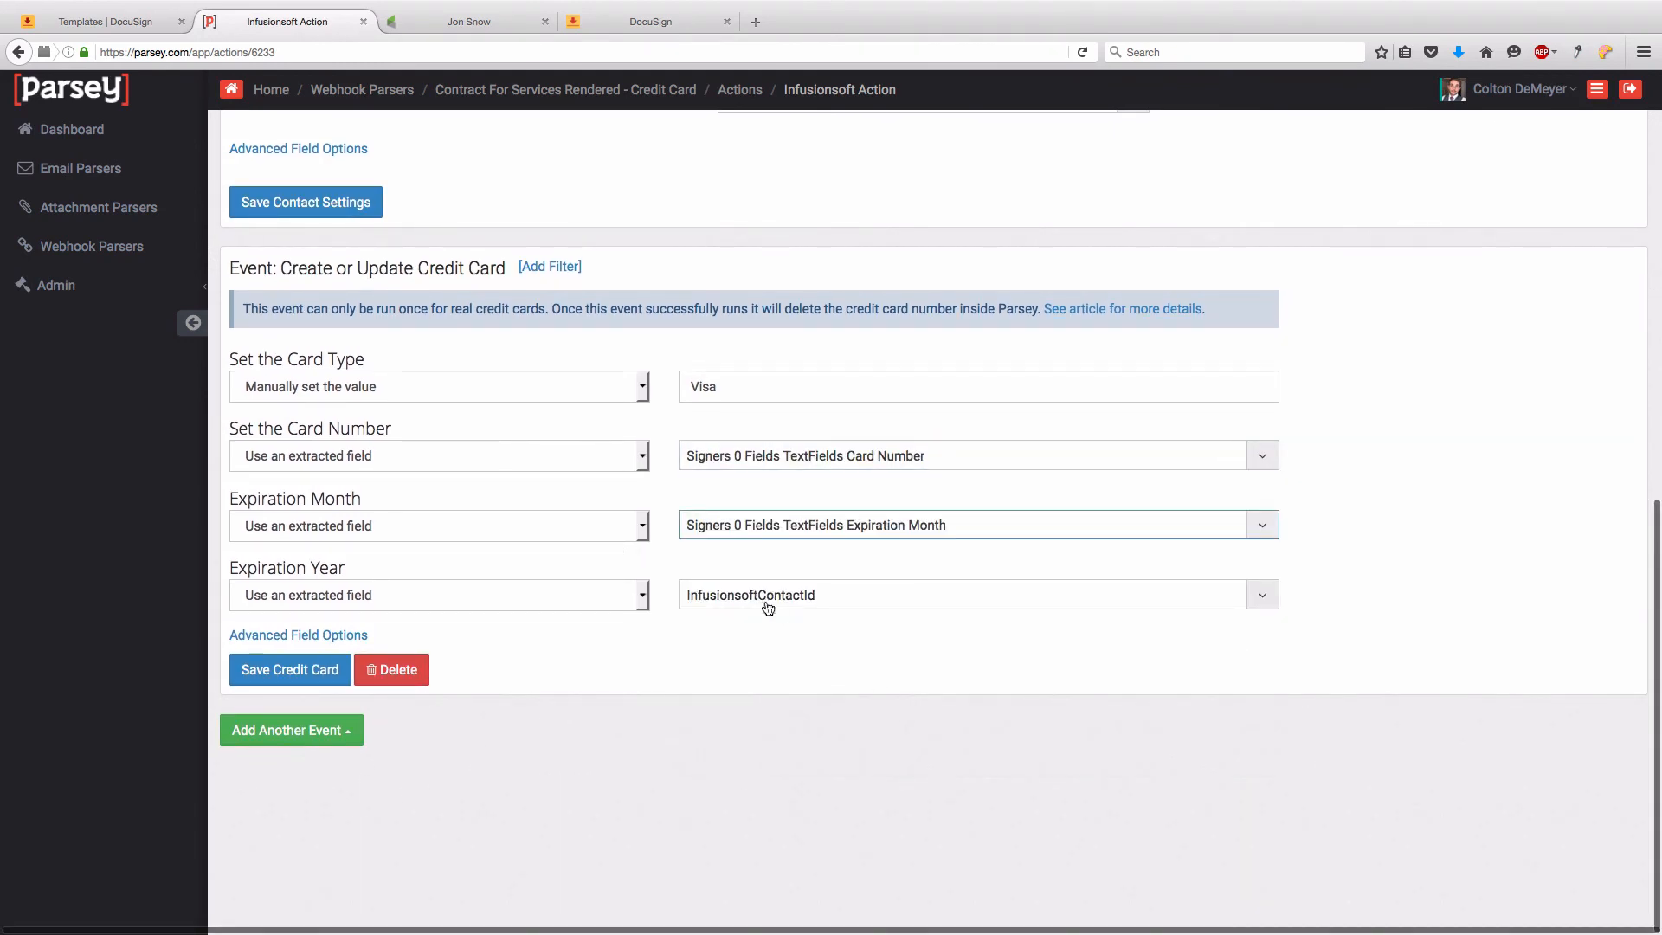
pyautogui.click(753, 595)
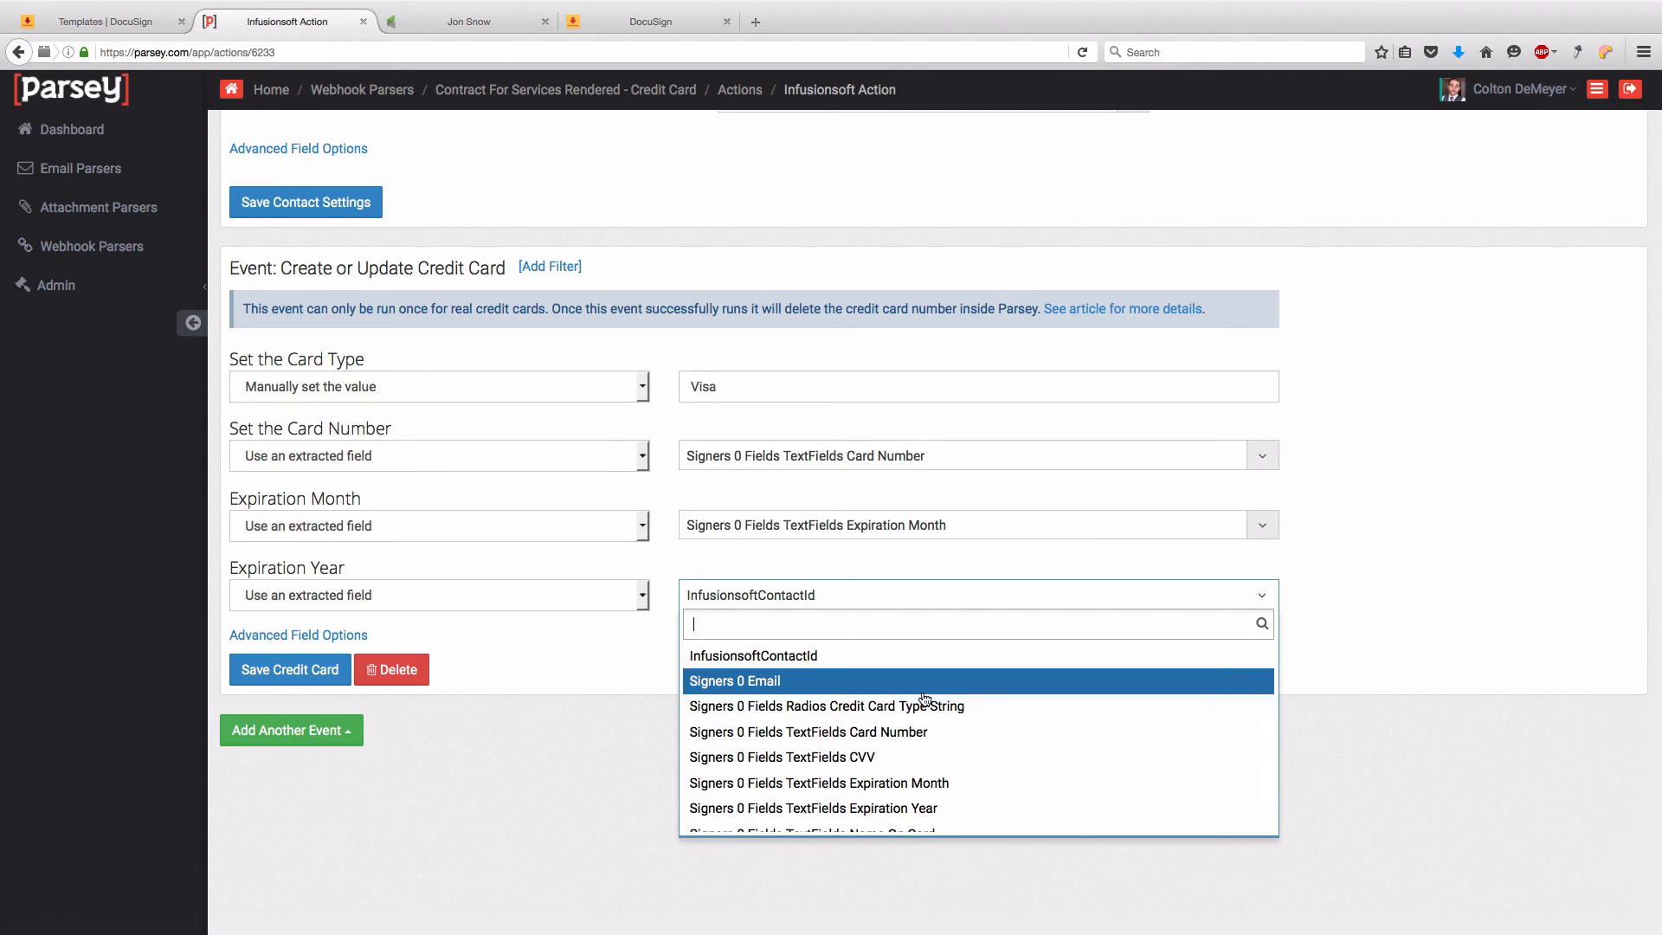
pyautogui.scroll(-1, 925, 699)
pyautogui.click(866, 767)
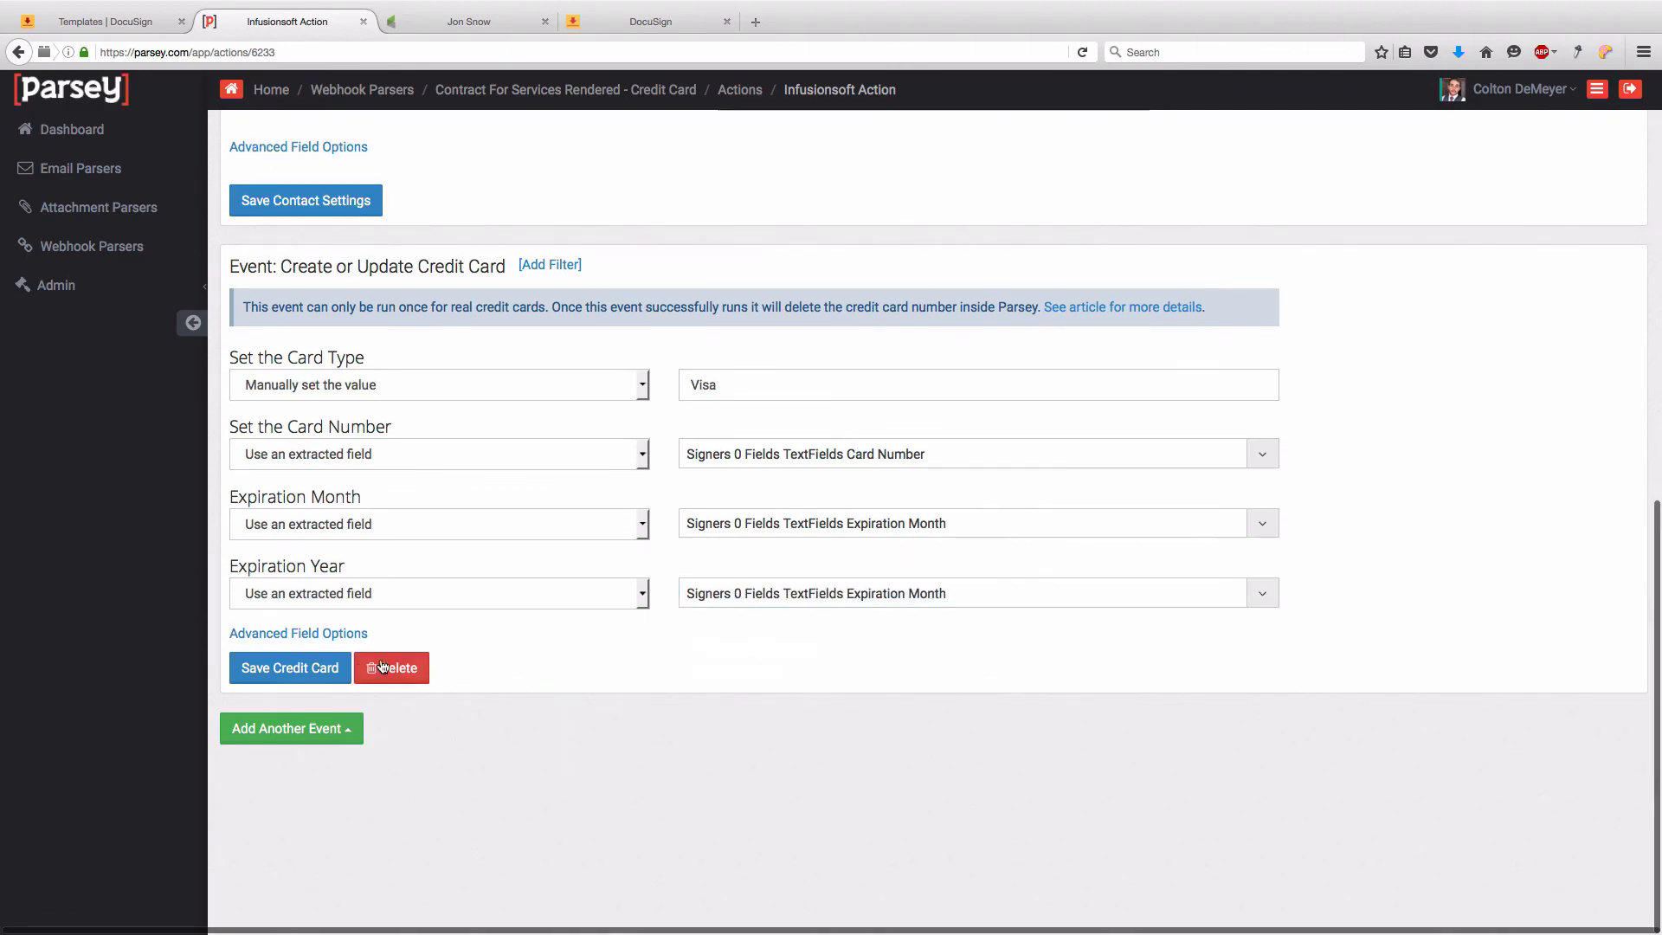
# - Add a magic field mapping Signers 0 Name On Card to NameOnCard and save the credit card event
pyautogui.click(305, 638)
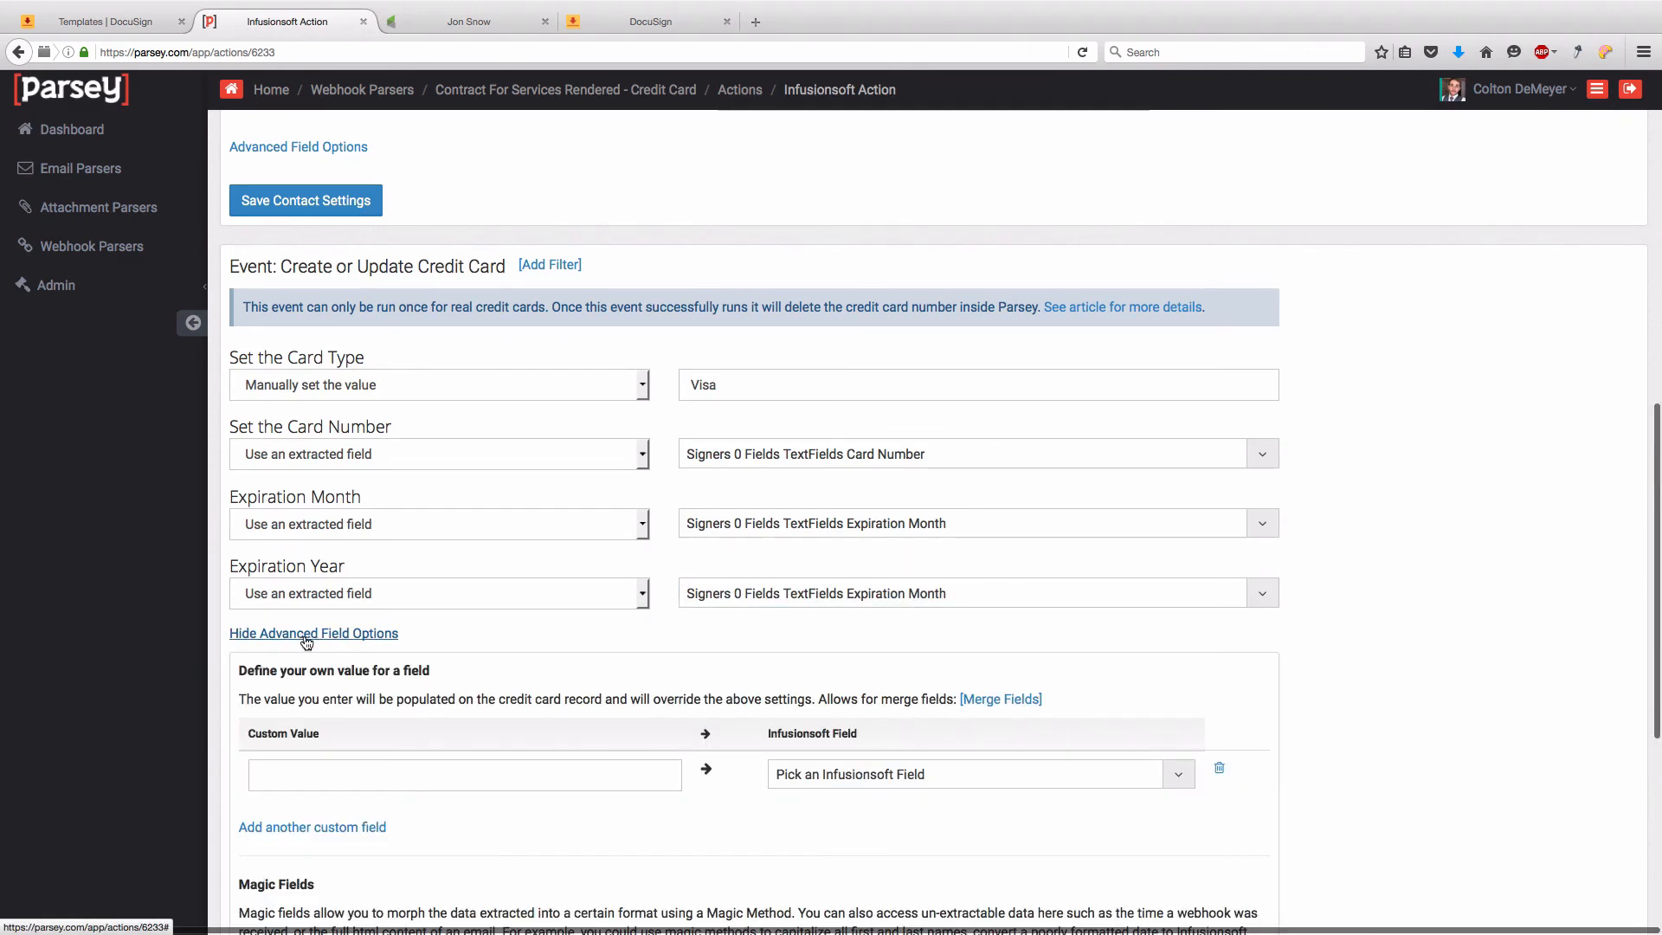
pyautogui.scroll(-5, 560, 623)
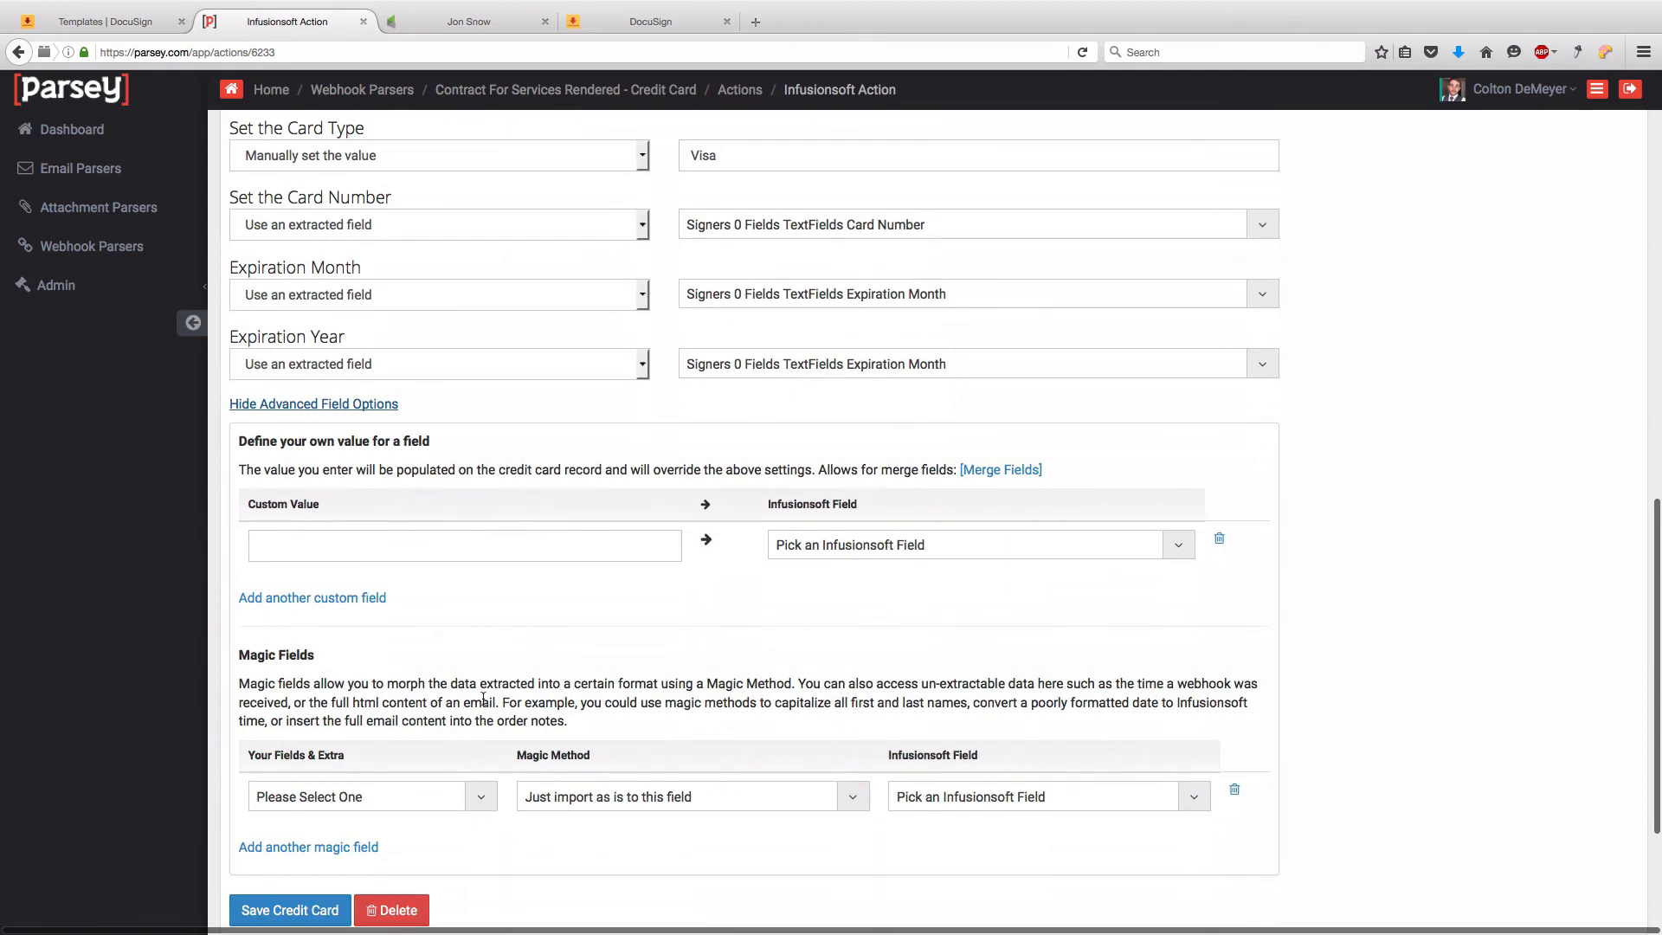
pyautogui.click(416, 801)
pyautogui.scroll(-2, 417, 713)
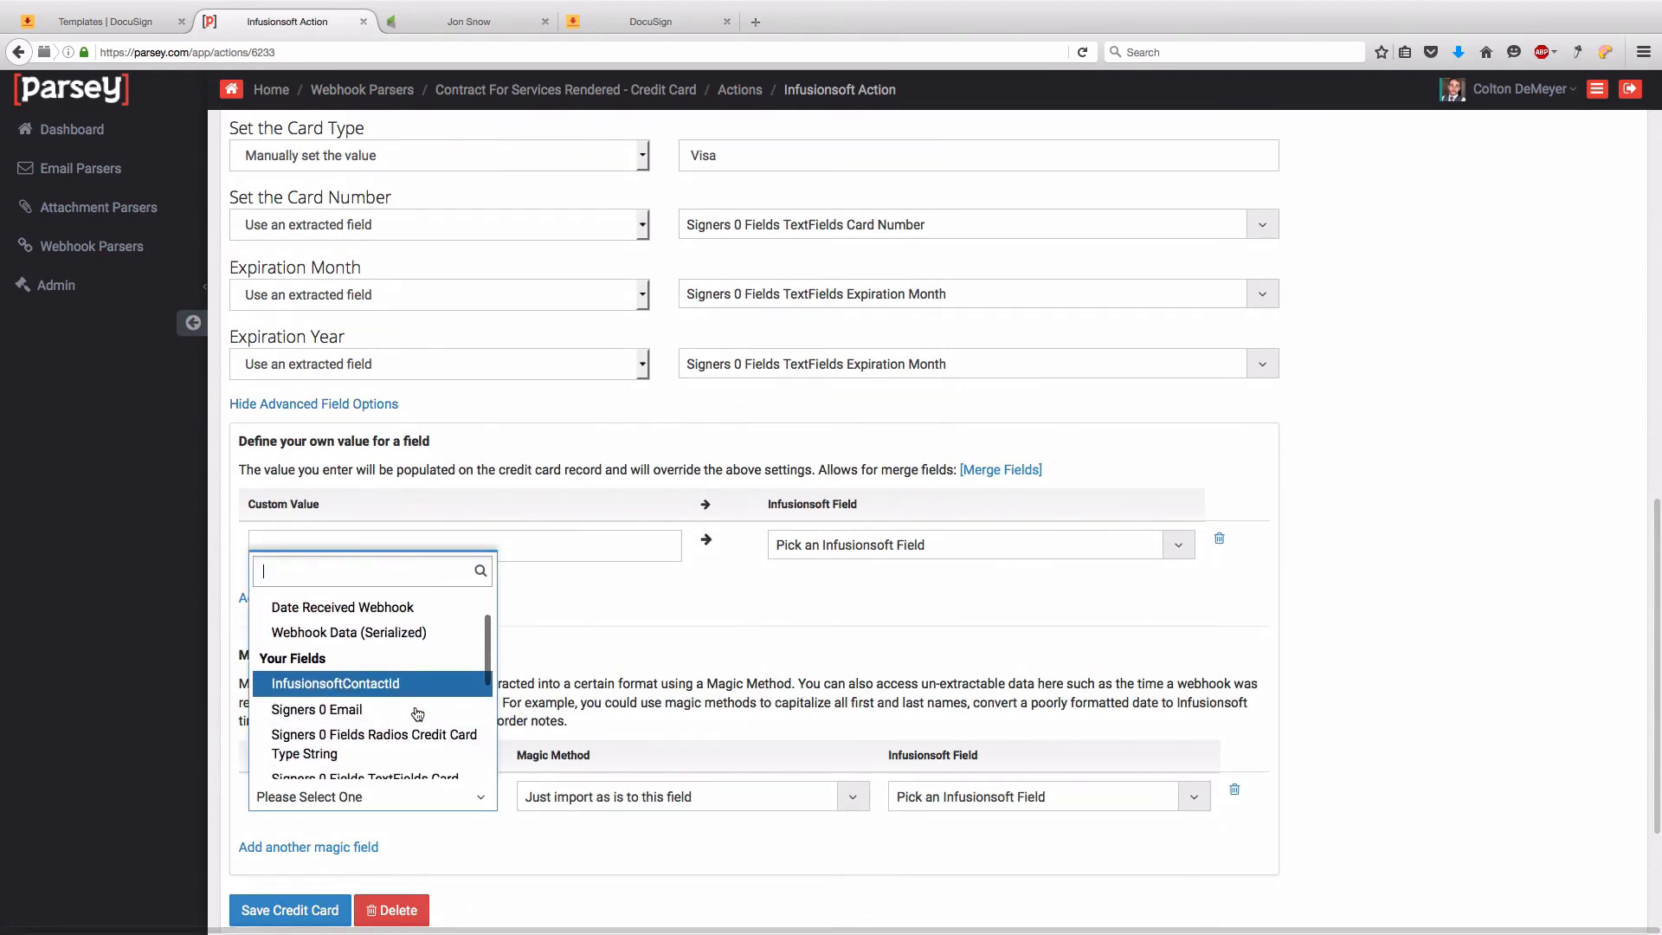
pyautogui.scroll(-2, 417, 713)
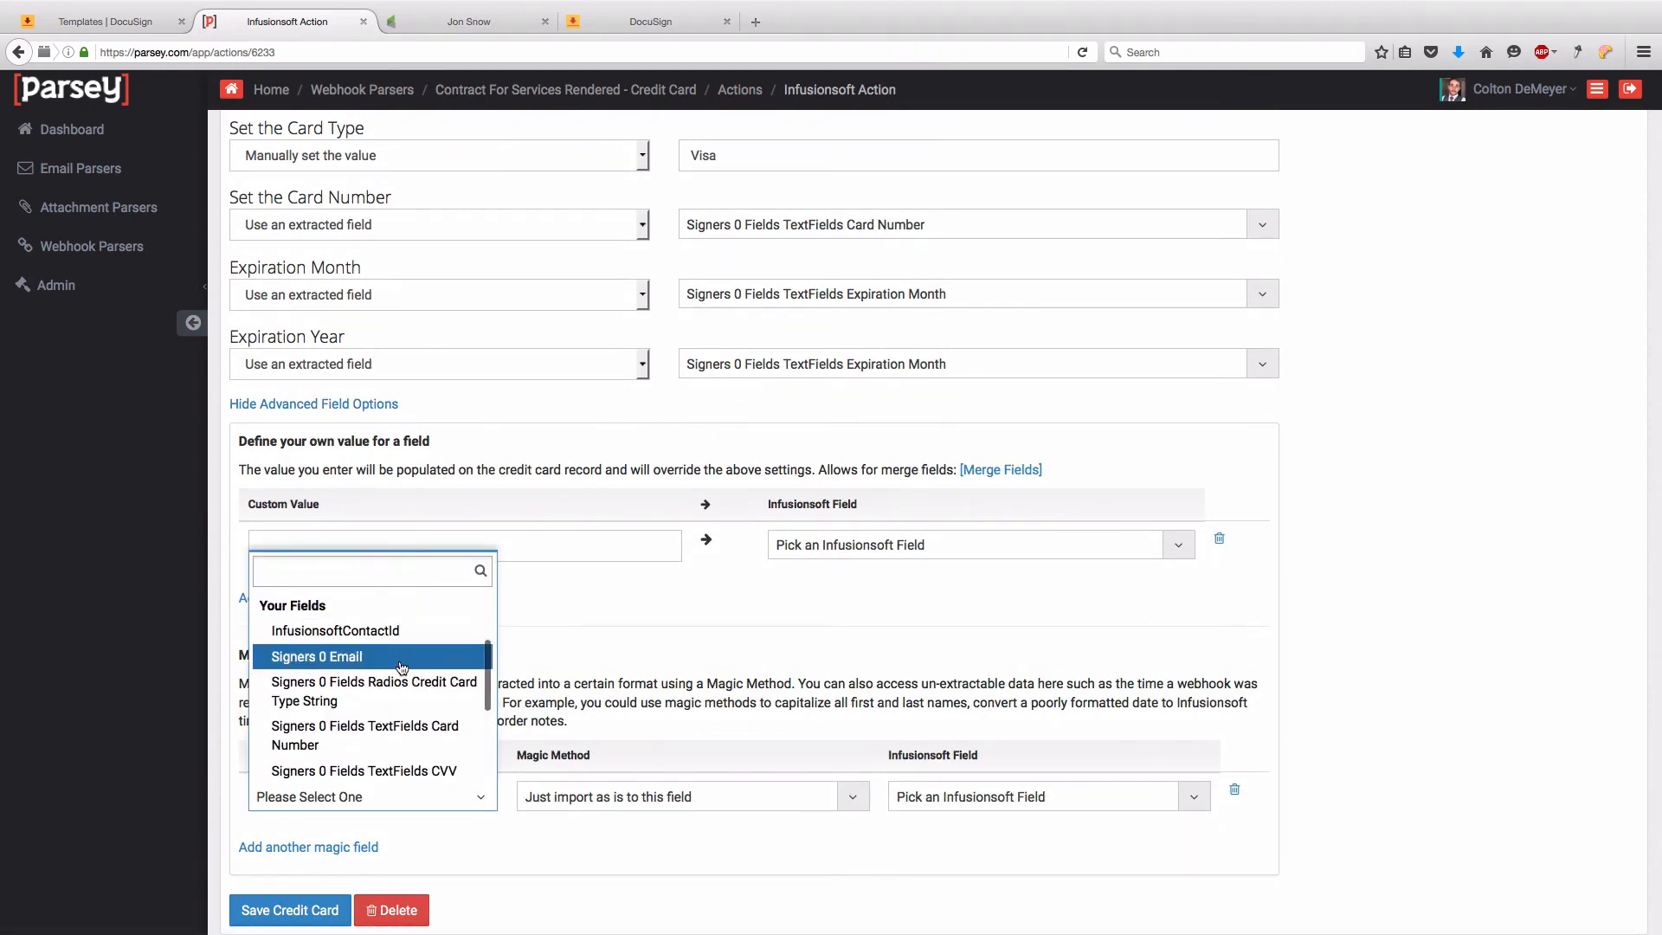
pyautogui.scroll(-4, 401, 668)
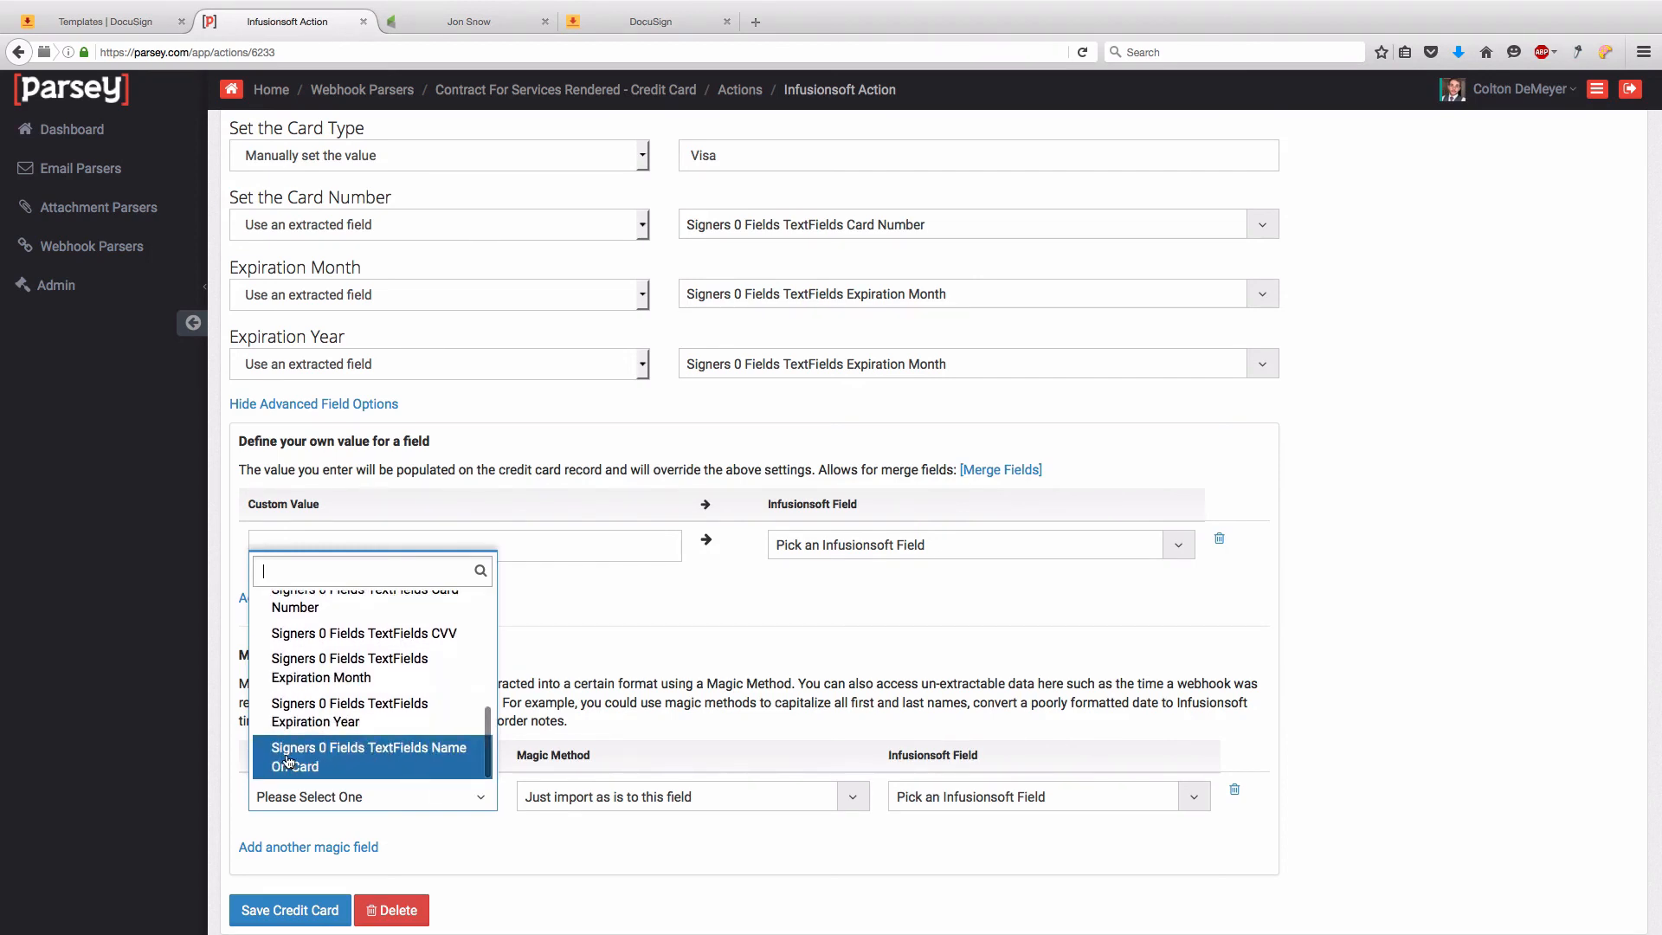
pyautogui.click(407, 759)
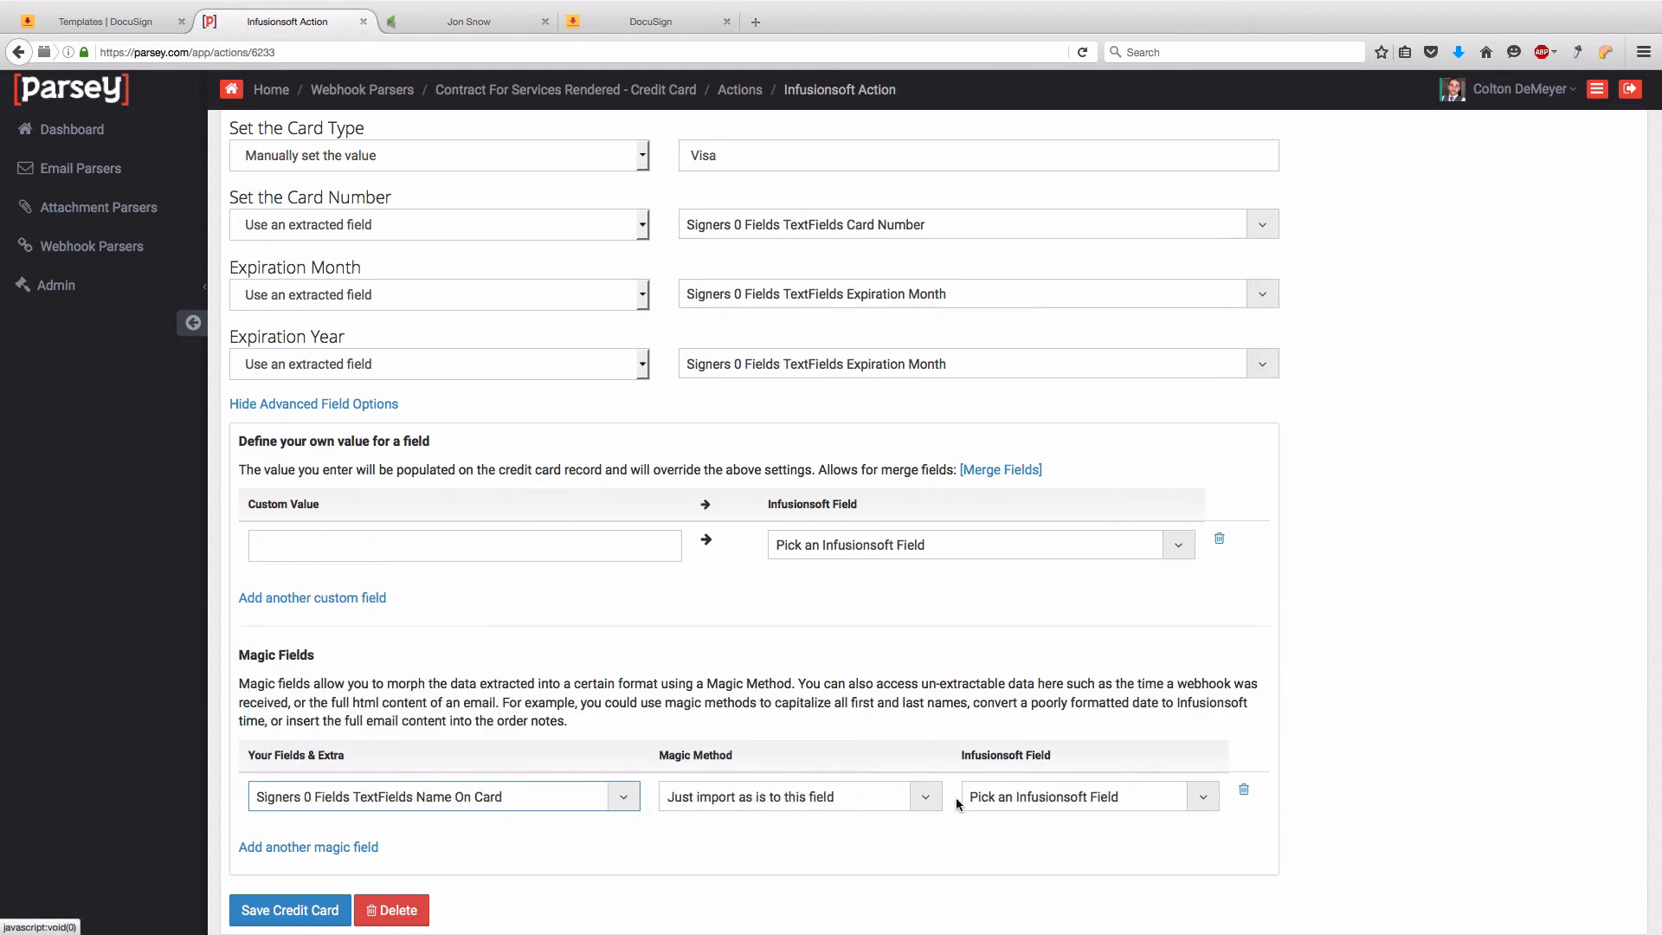
pyautogui.click(1000, 803)
pyautogui.scroll(-2, 1041, 721)
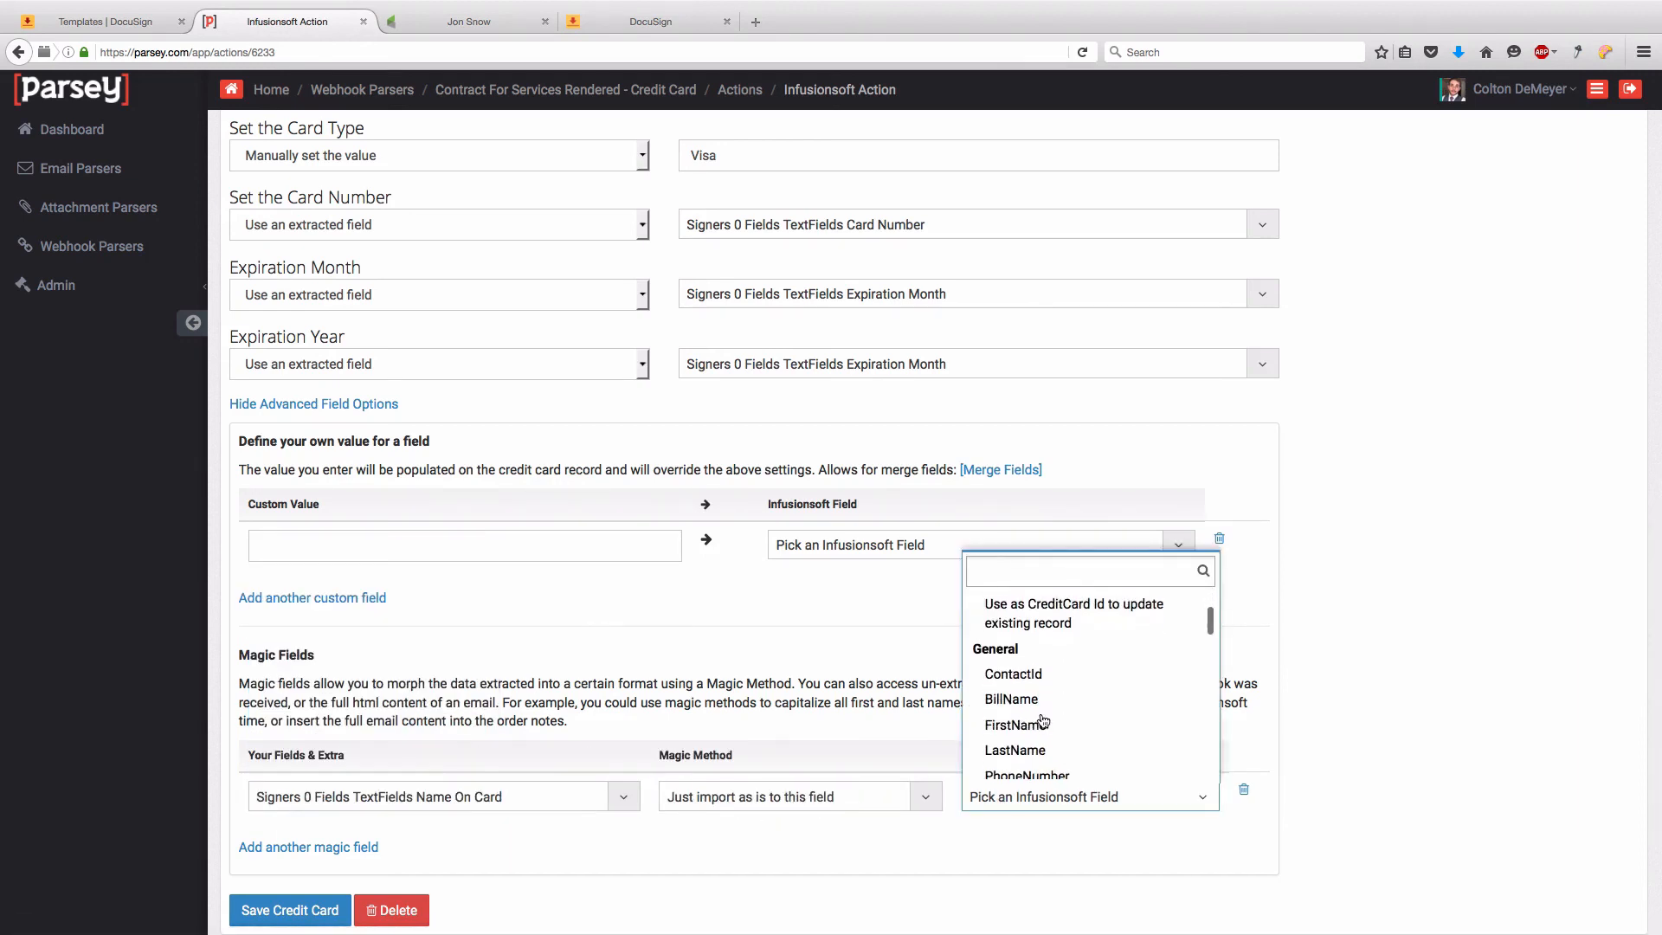
pyautogui.scroll(-5, 1042, 704)
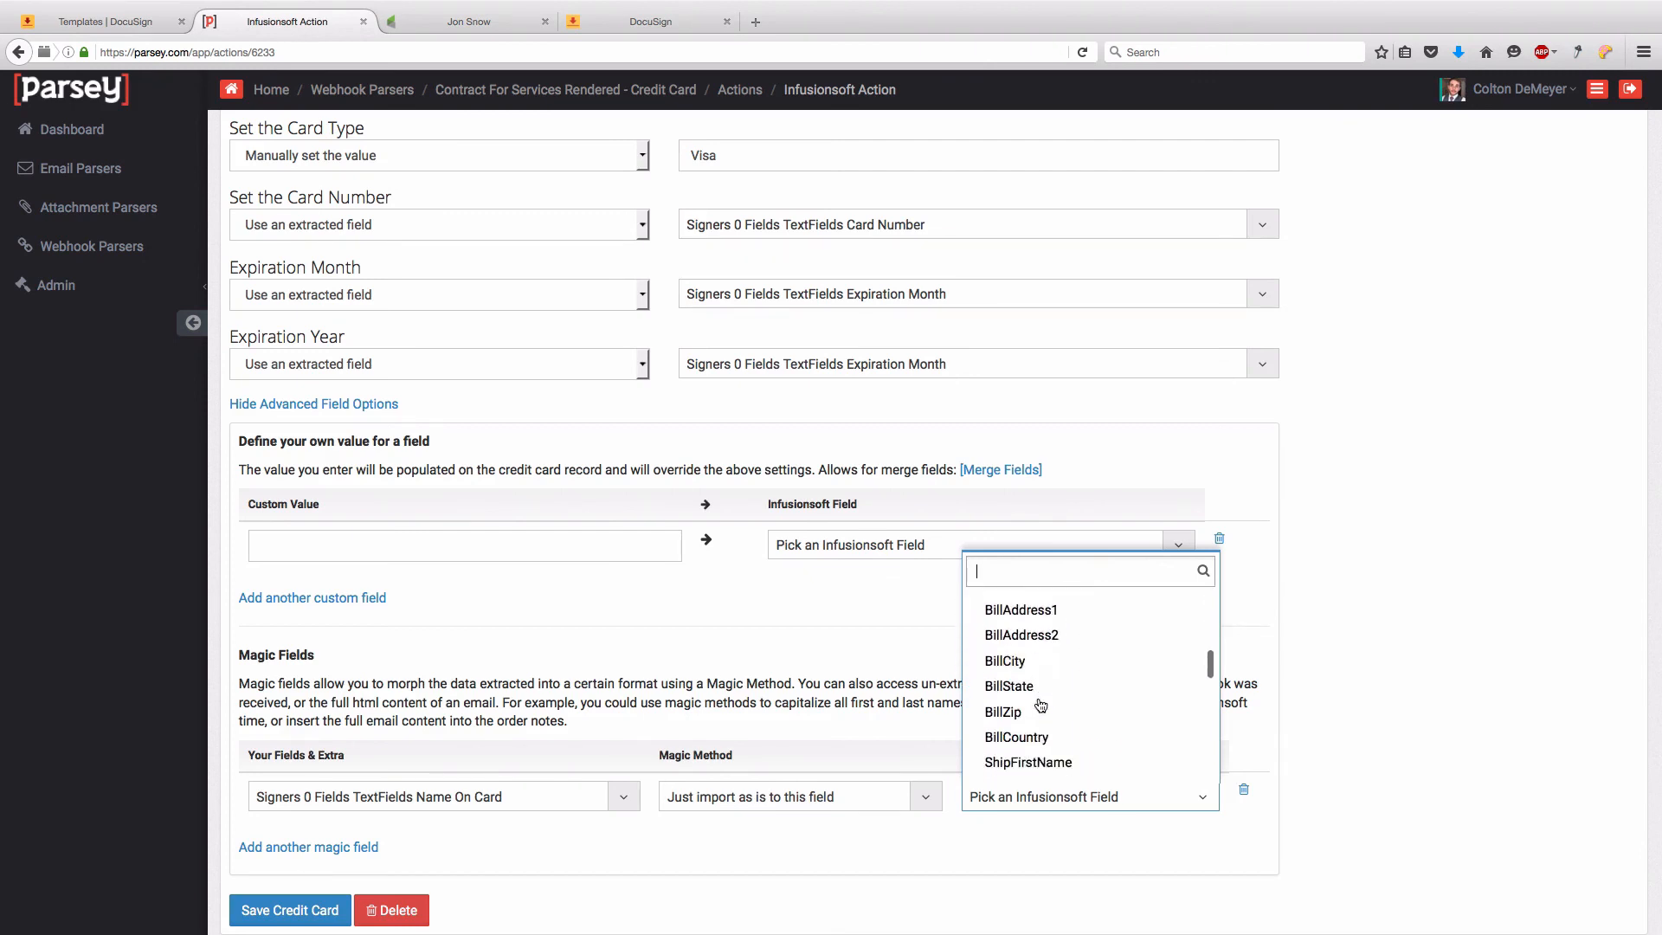
pyautogui.scroll(-3, 1041, 706)
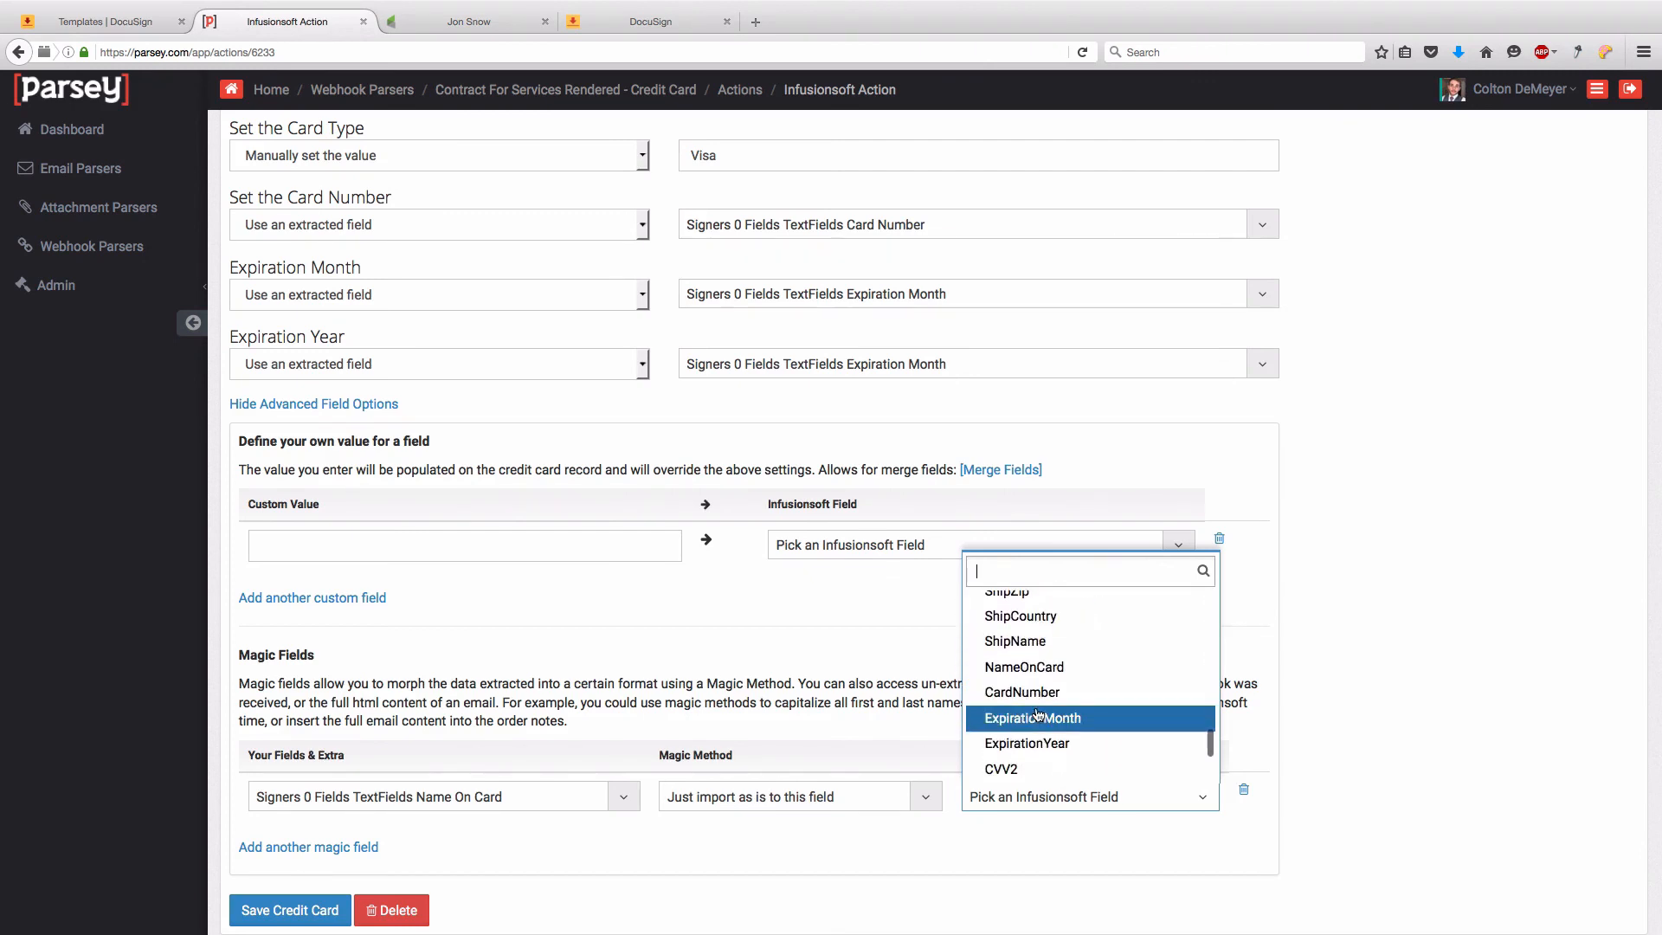
pyautogui.scroll(-1, 1039, 715)
pyautogui.scroll(4, 1067, 738)
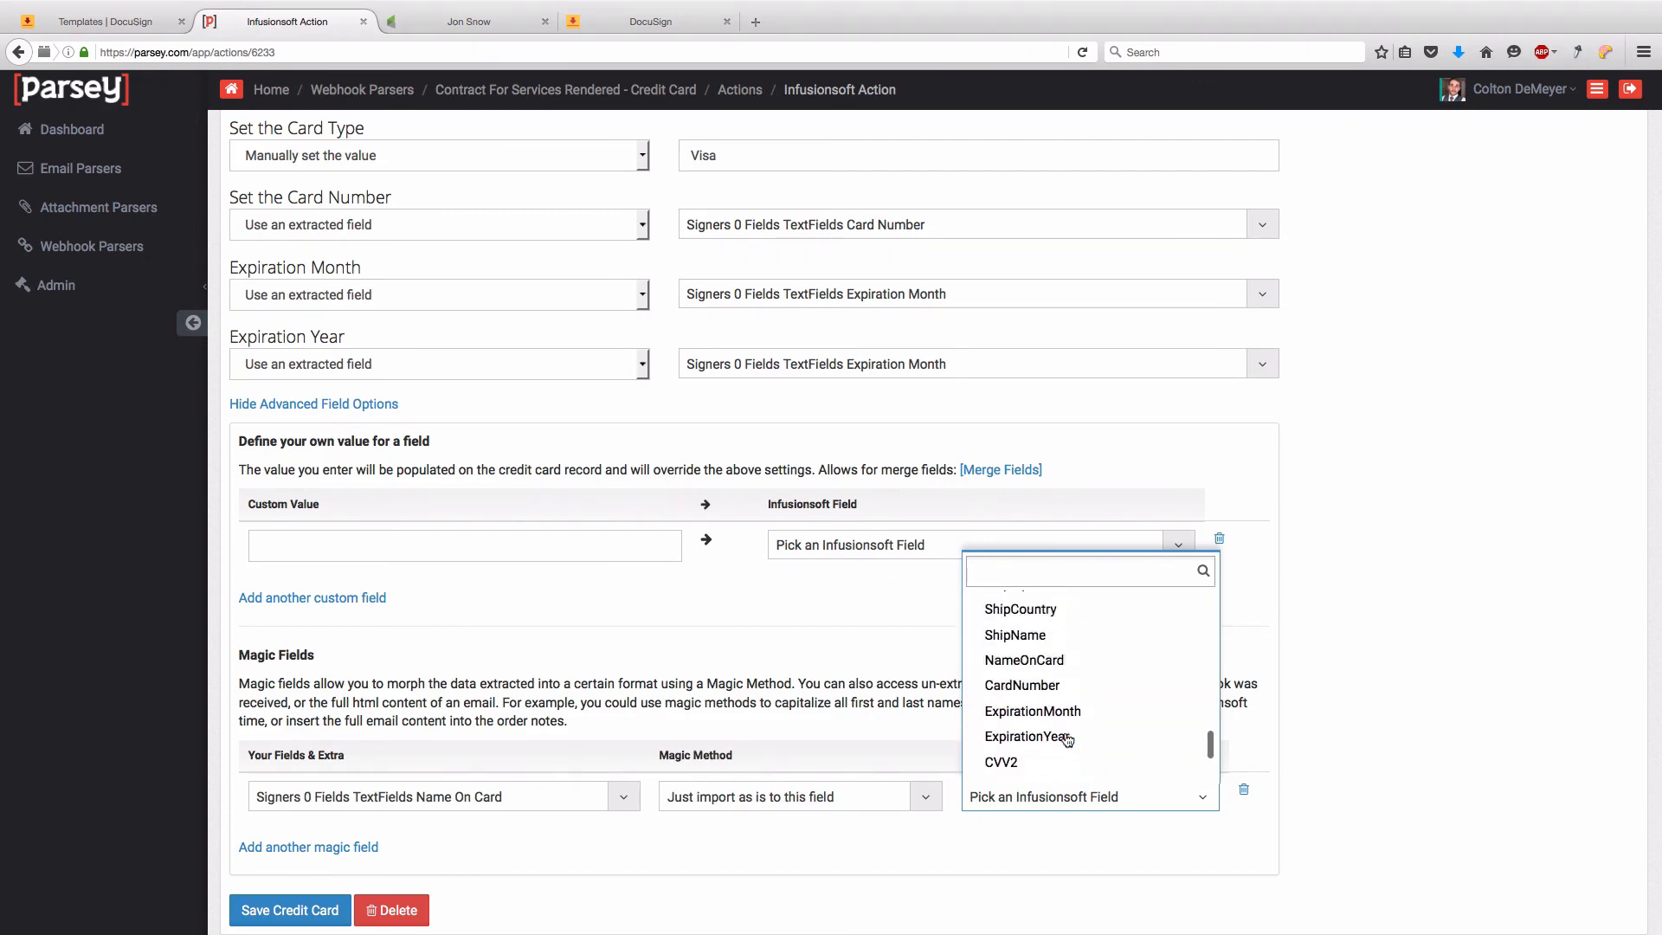
pyautogui.scroll(-1, 1068, 739)
pyautogui.click(1065, 693)
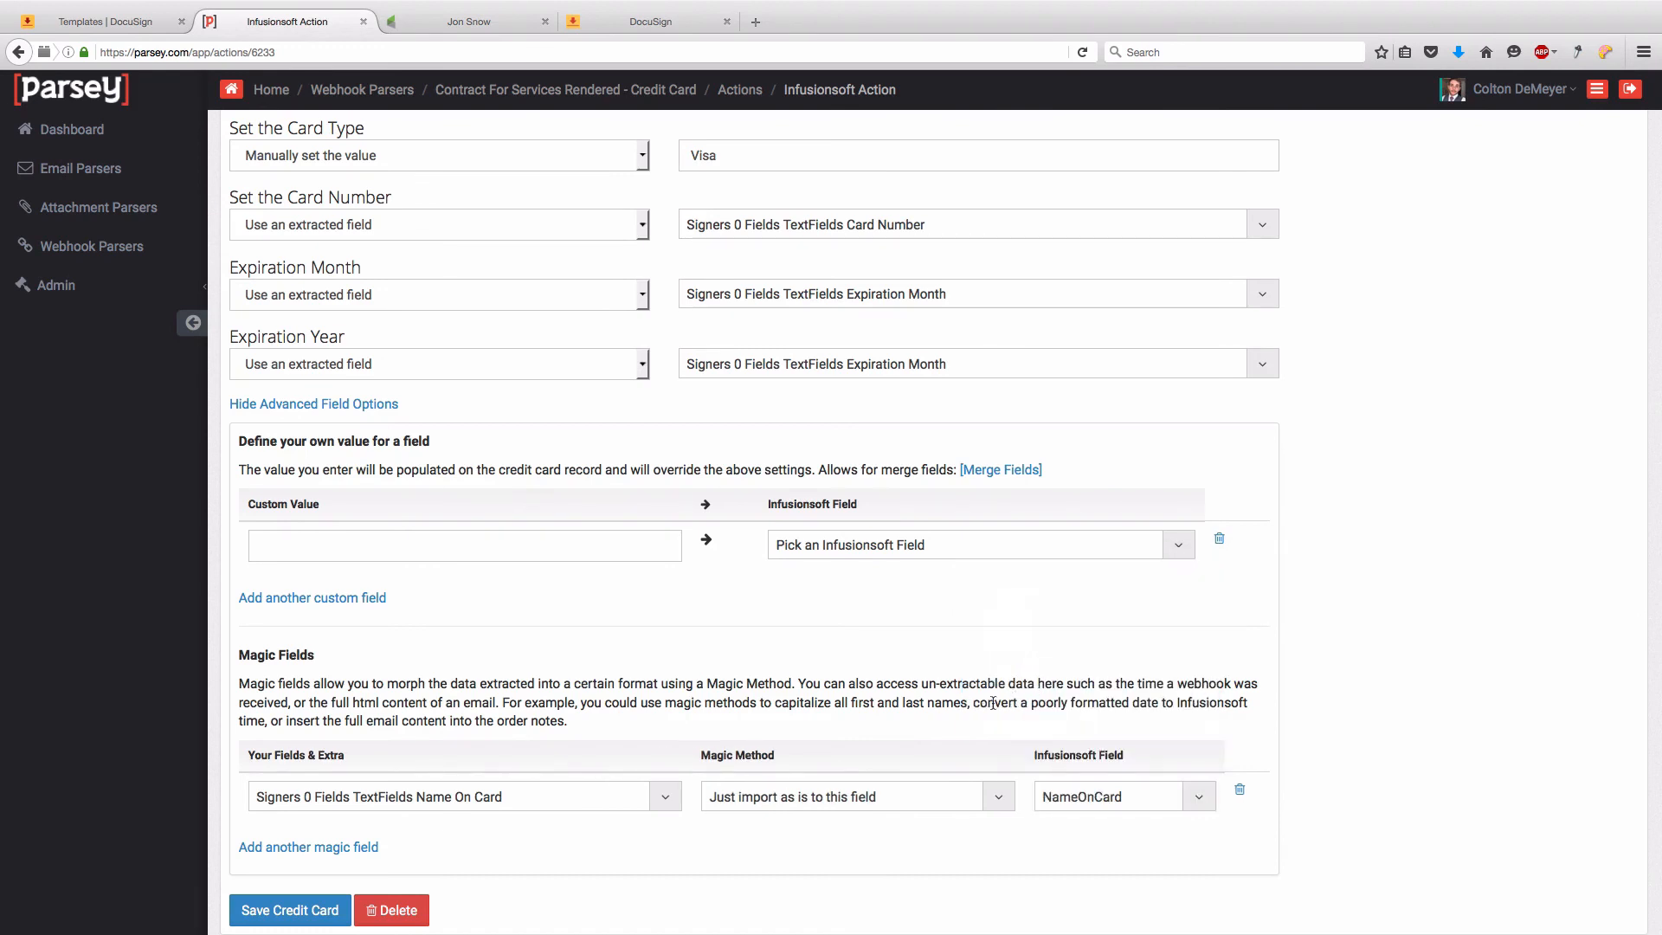
pyautogui.click(319, 910)
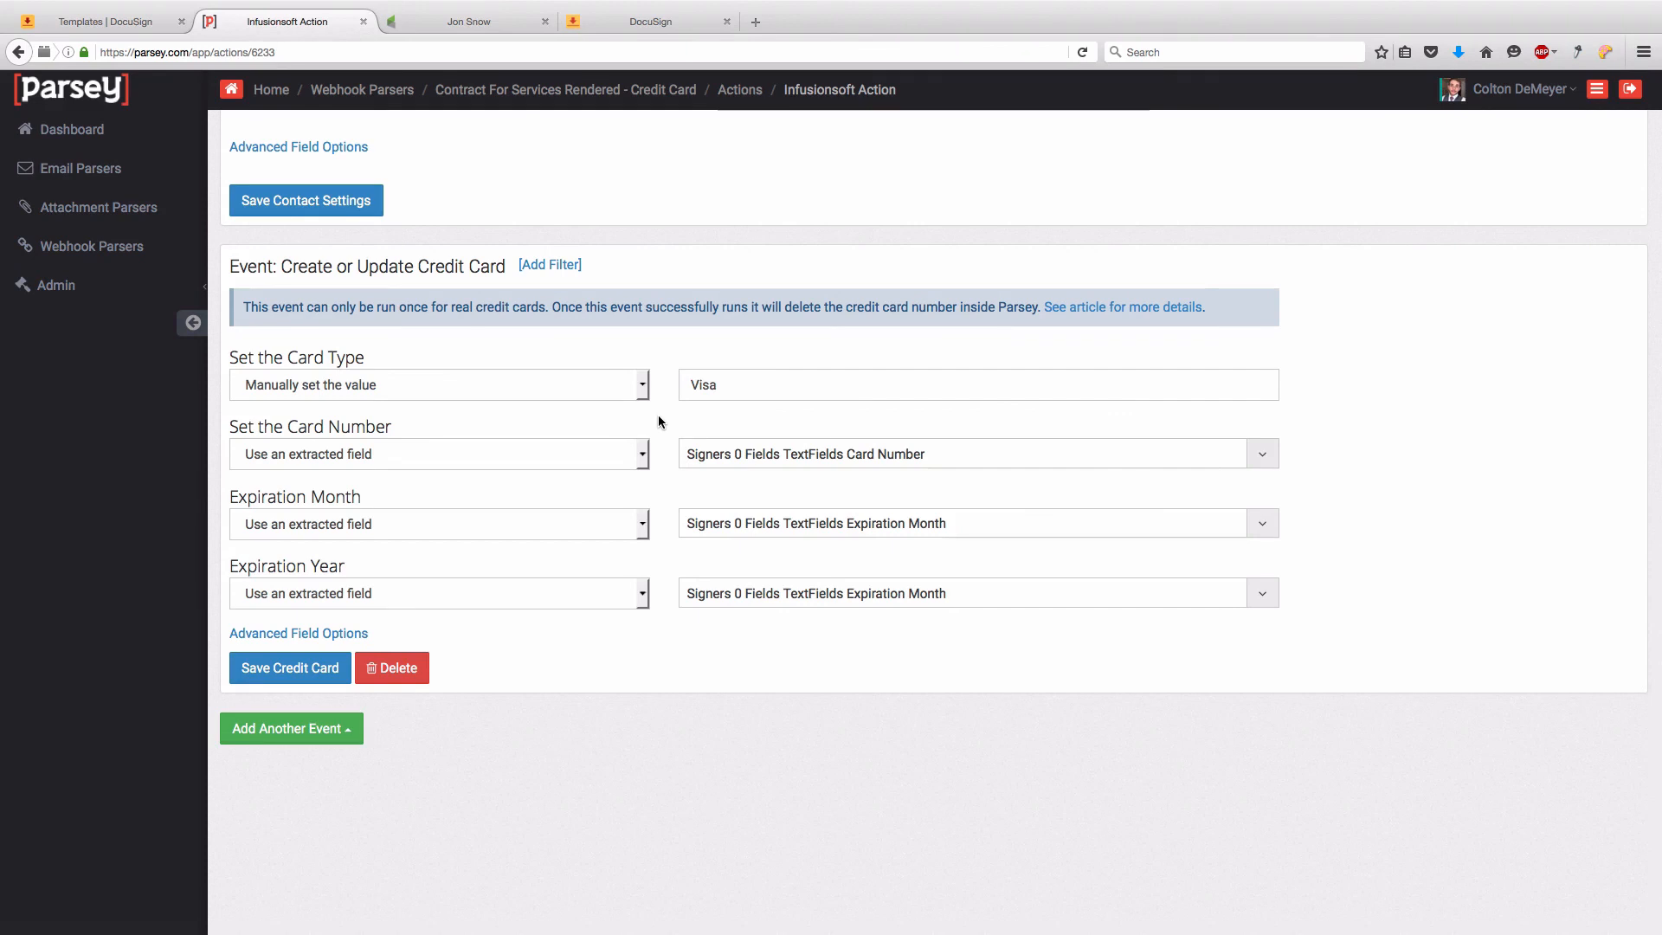
# - Return to the Actions list and turn on the Infusionsoft action
pyautogui.click(753, 96)
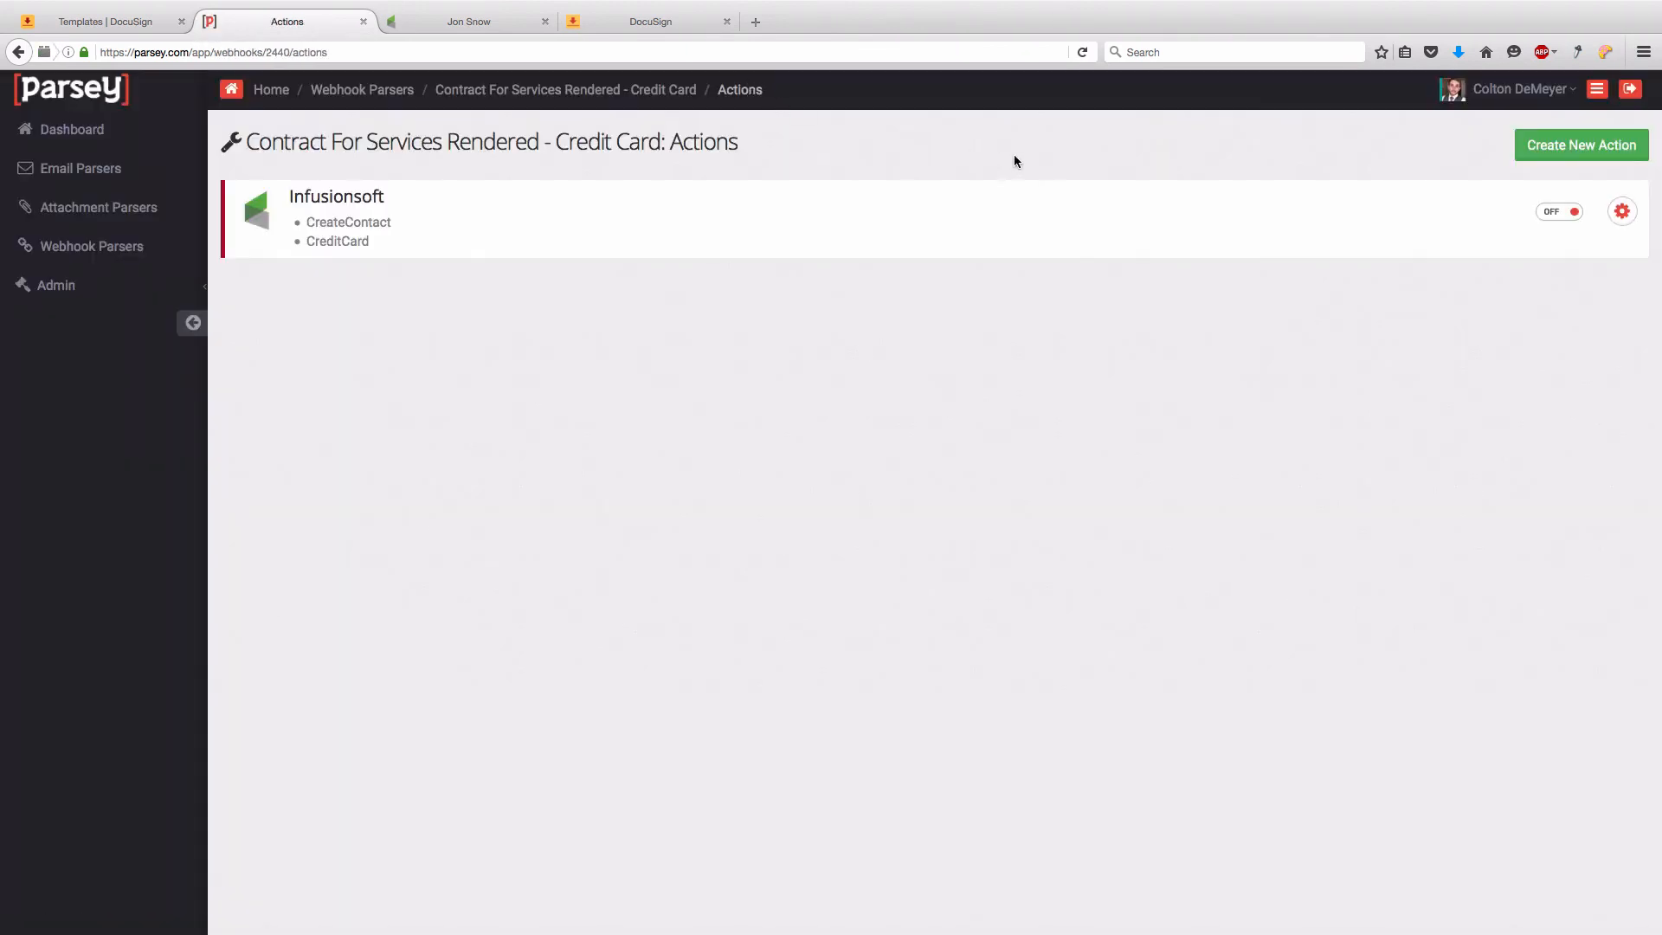
pyautogui.click(1568, 213)
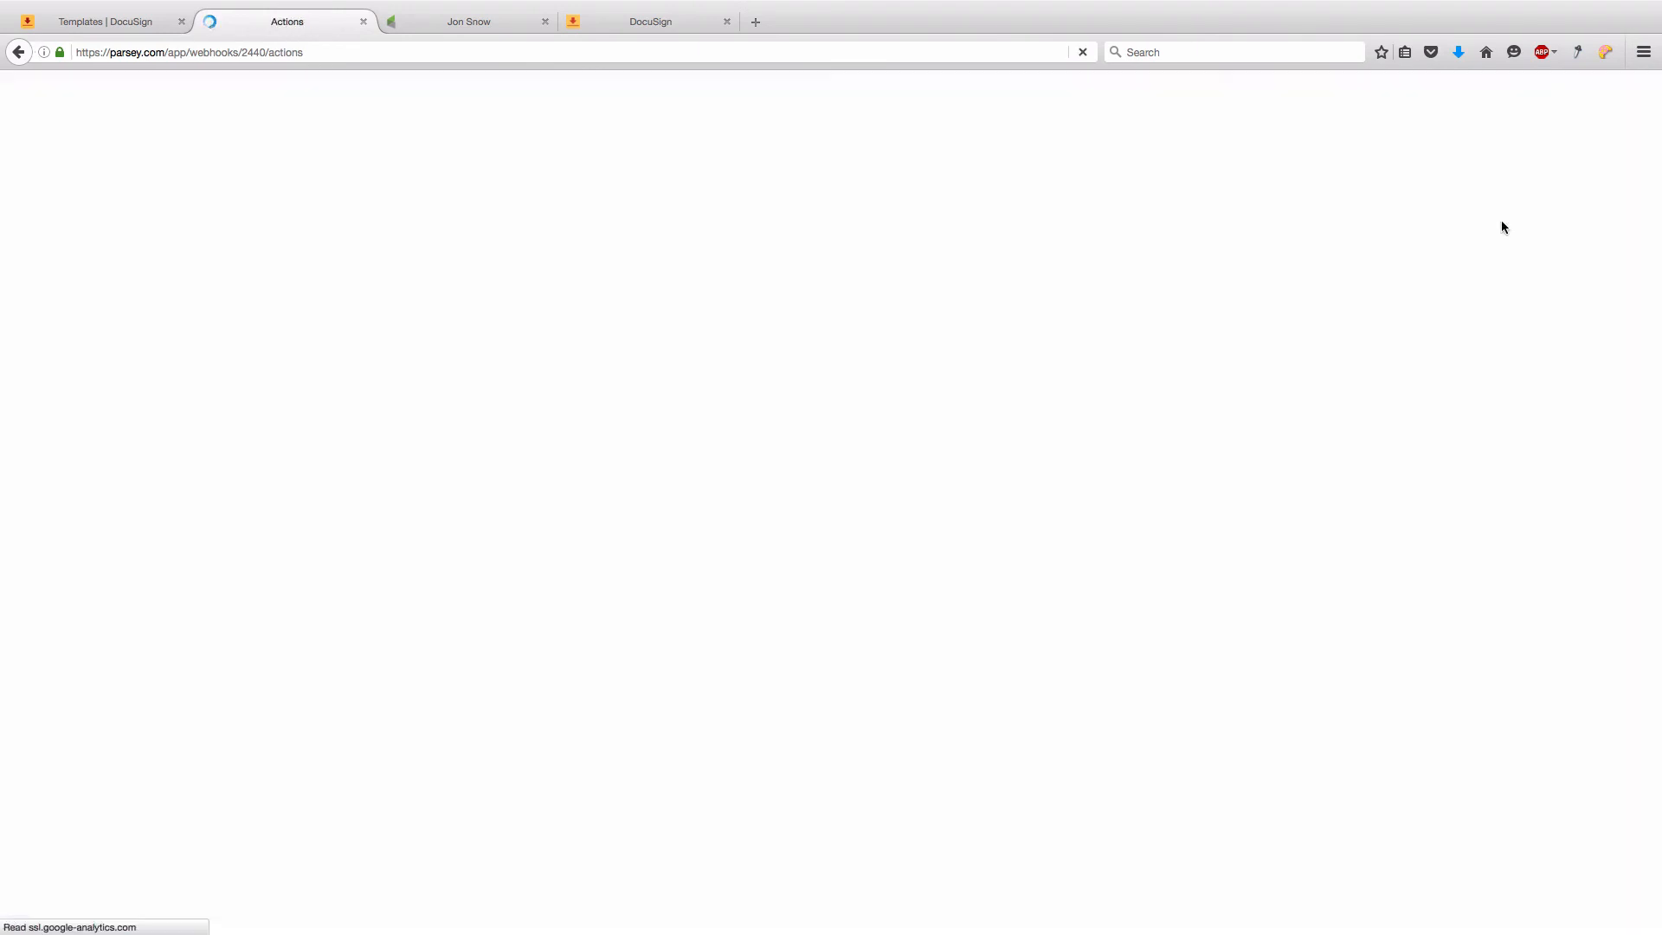